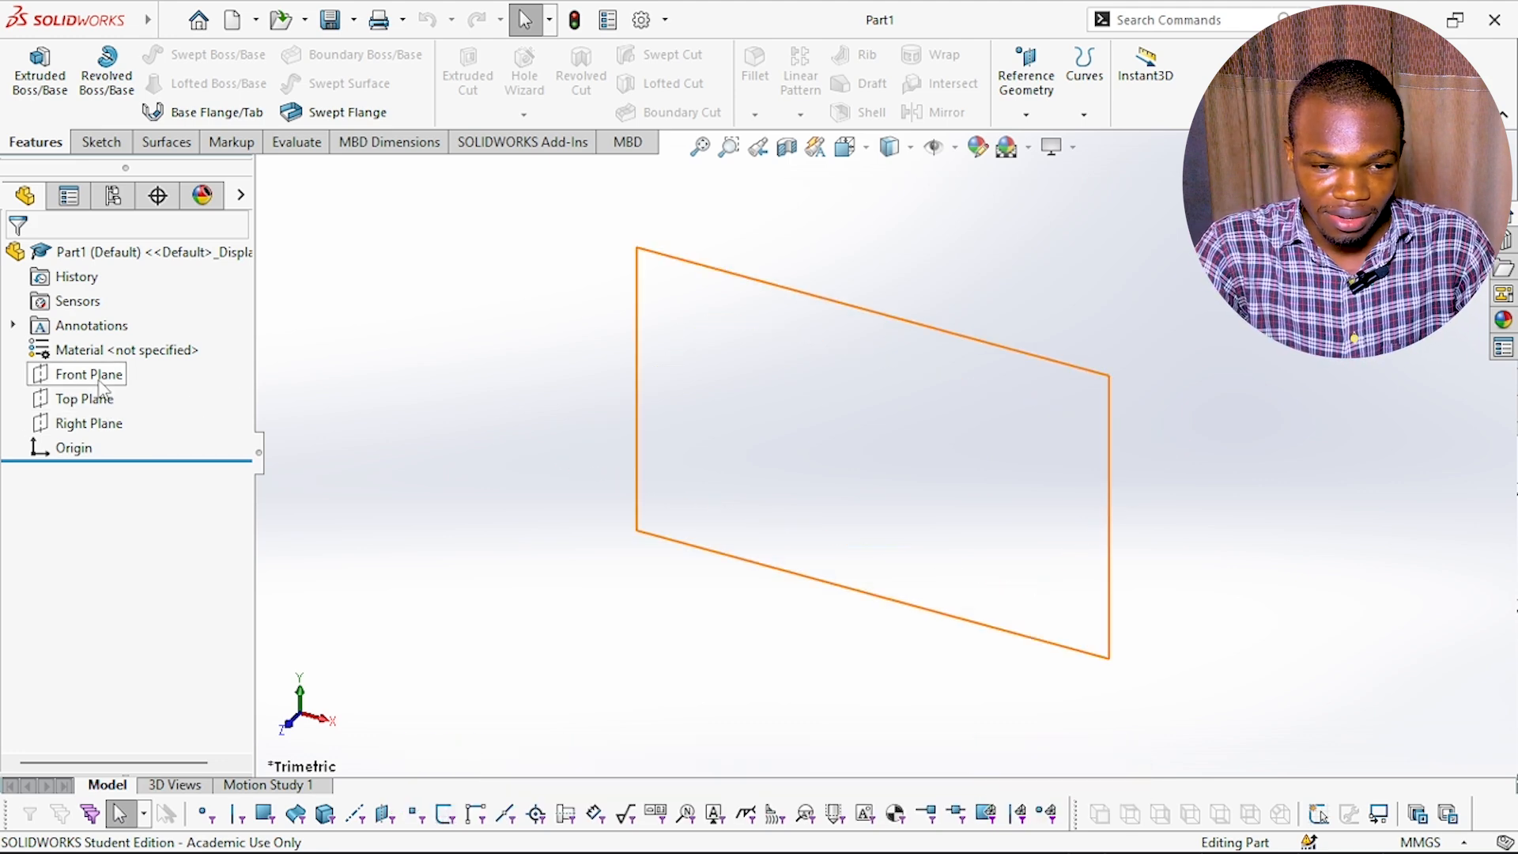
- Sketch a closed six-line inverted-L profile on the Front Plane from the origin, about 125 mm wide, with a slanted arm end
{"action": "left_click", "coordinate": [89, 374]}
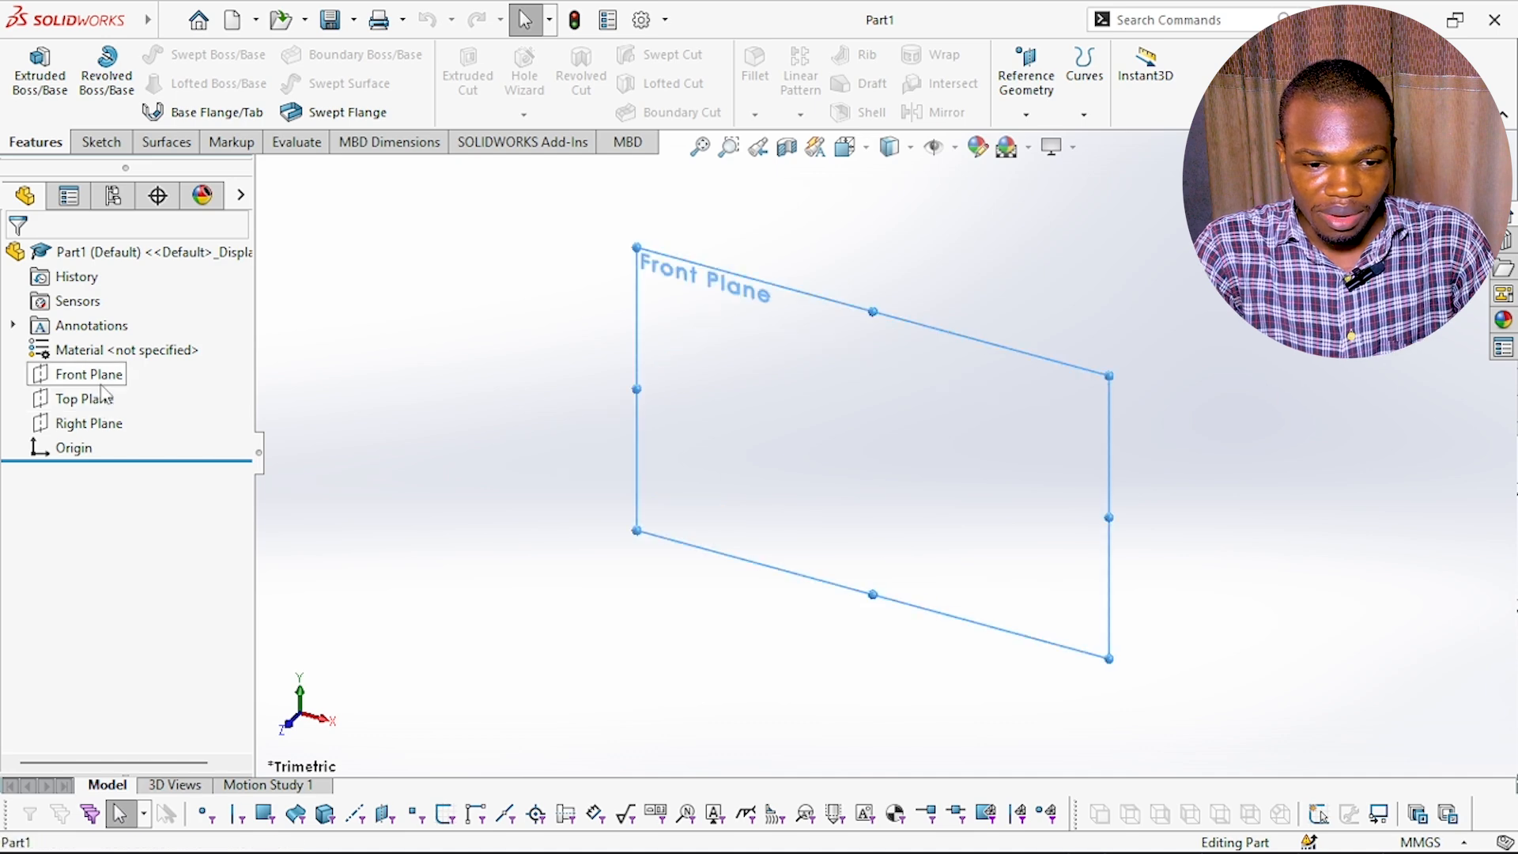
{"action": "left_click", "coordinate": [126, 350]}
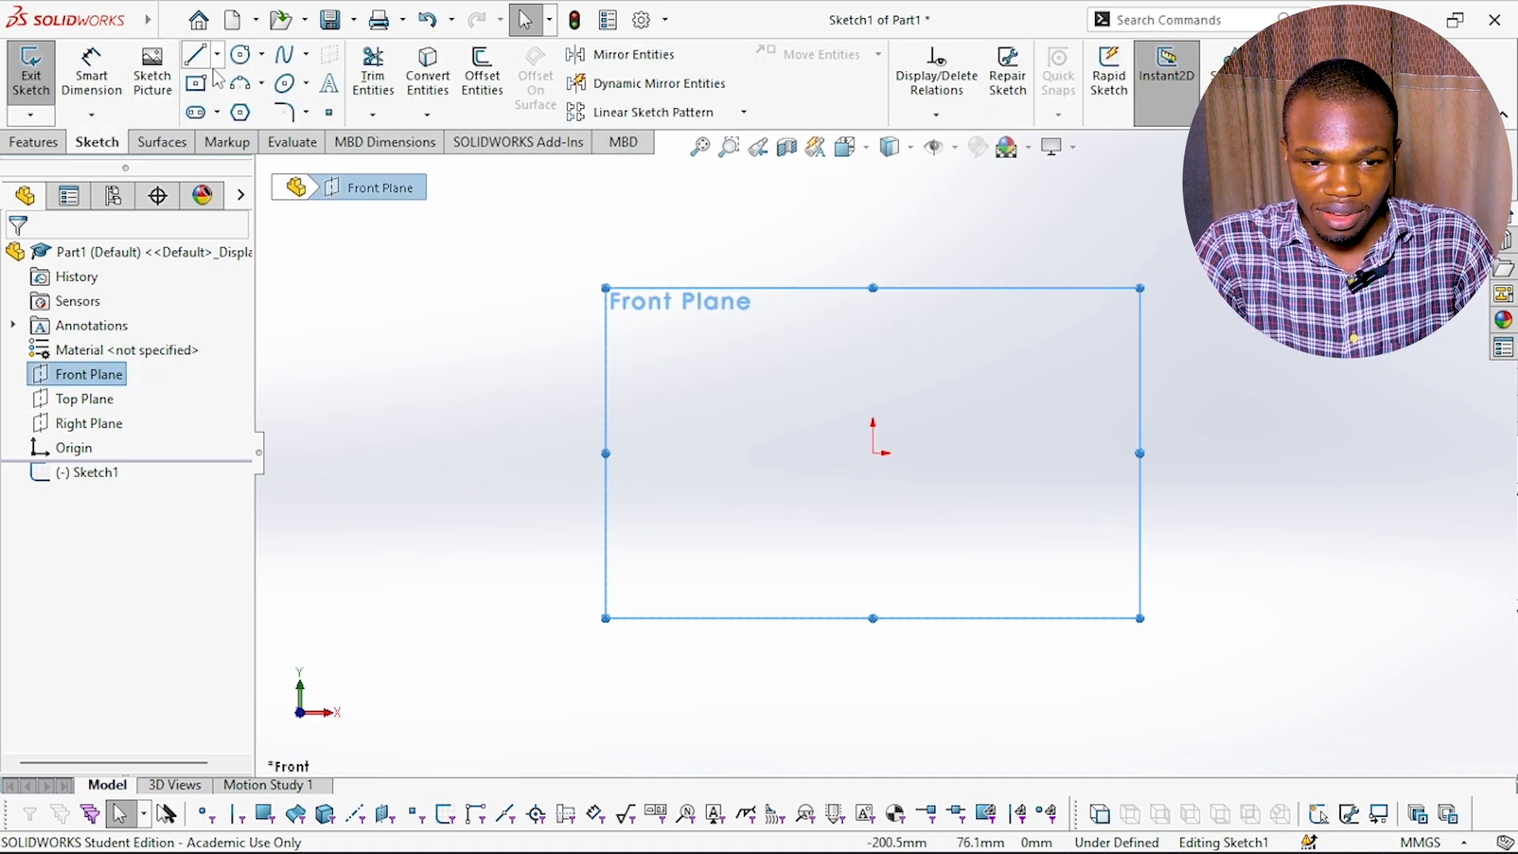
{"action": "left_click", "coordinate": [196, 64]}
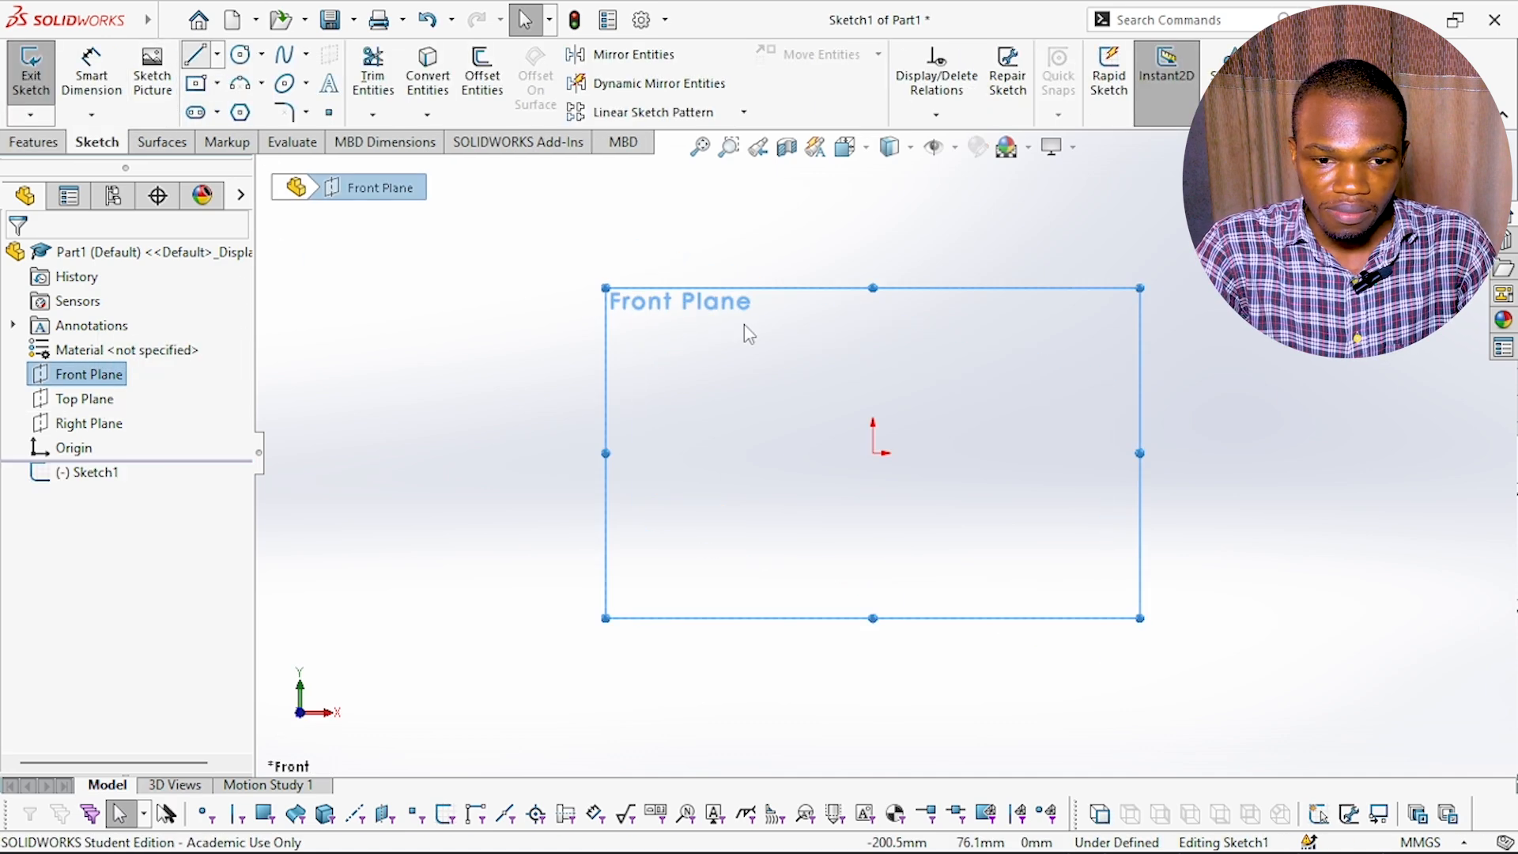
{"action": "left_click", "coordinate": [872, 453]}
{"action": "left_click", "coordinate": [873, 310]}
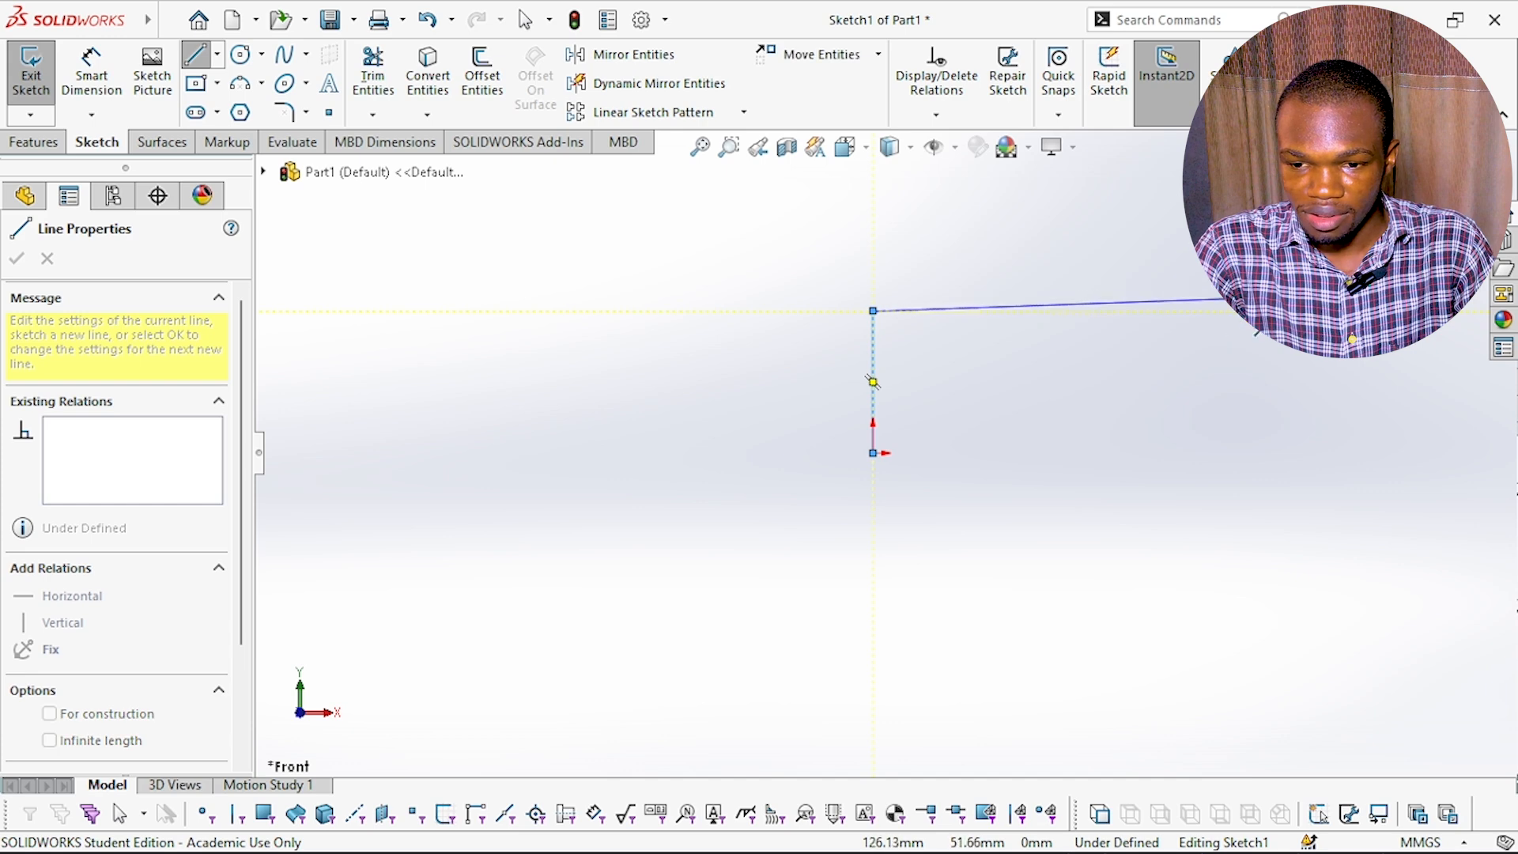
{"action": "left_click", "coordinate": [1259, 310]}
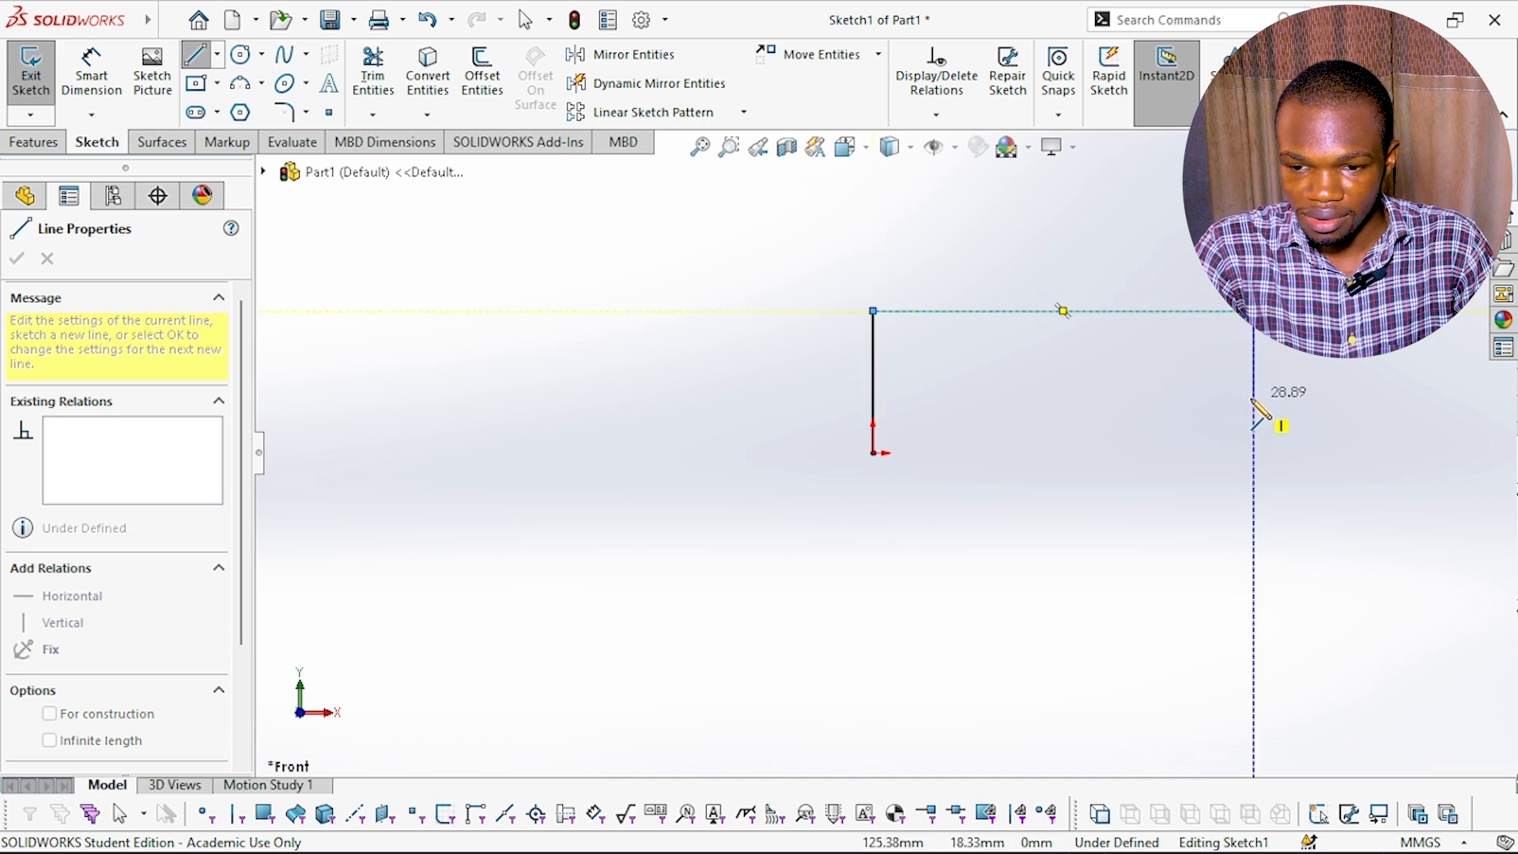
{"action": "left_click", "coordinate": [1236, 382]}
{"action": "left_click", "coordinate": [981, 383]}
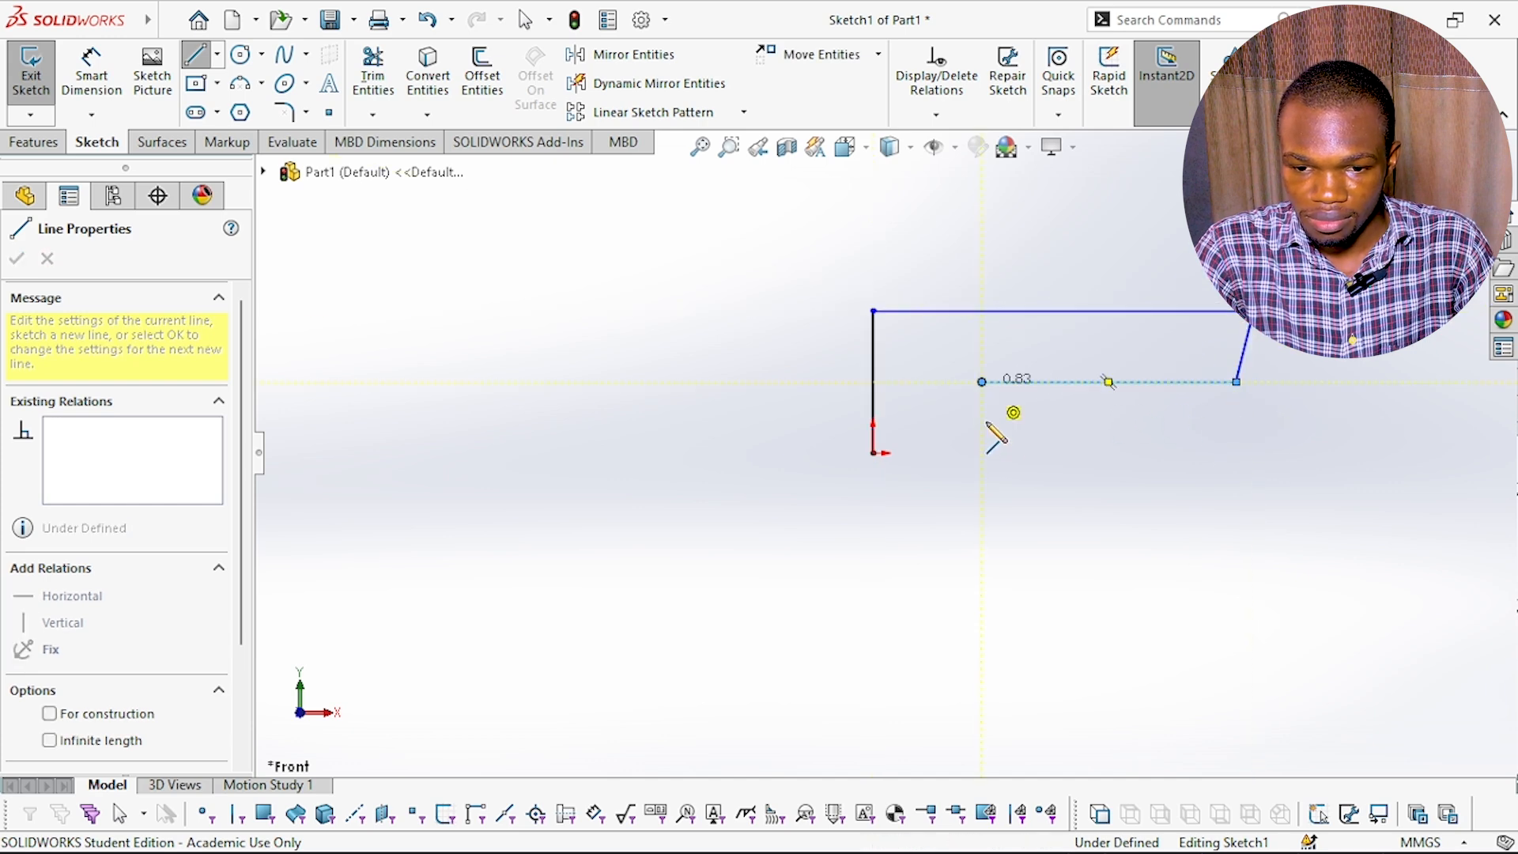
{"action": "left_click", "coordinate": [981, 453]}
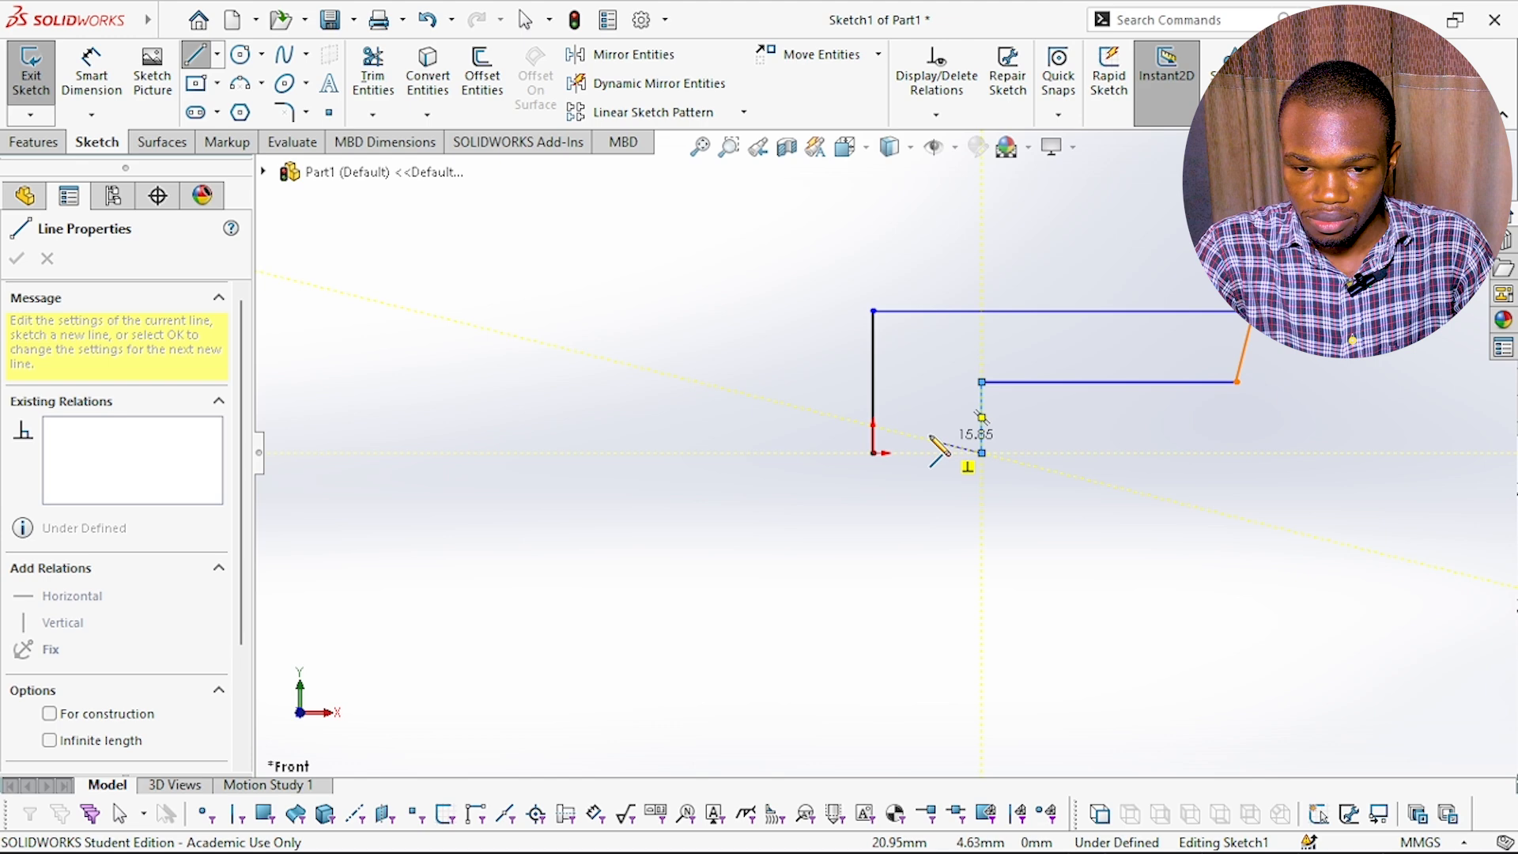
{"action": "left_click", "coordinate": [873, 452]}
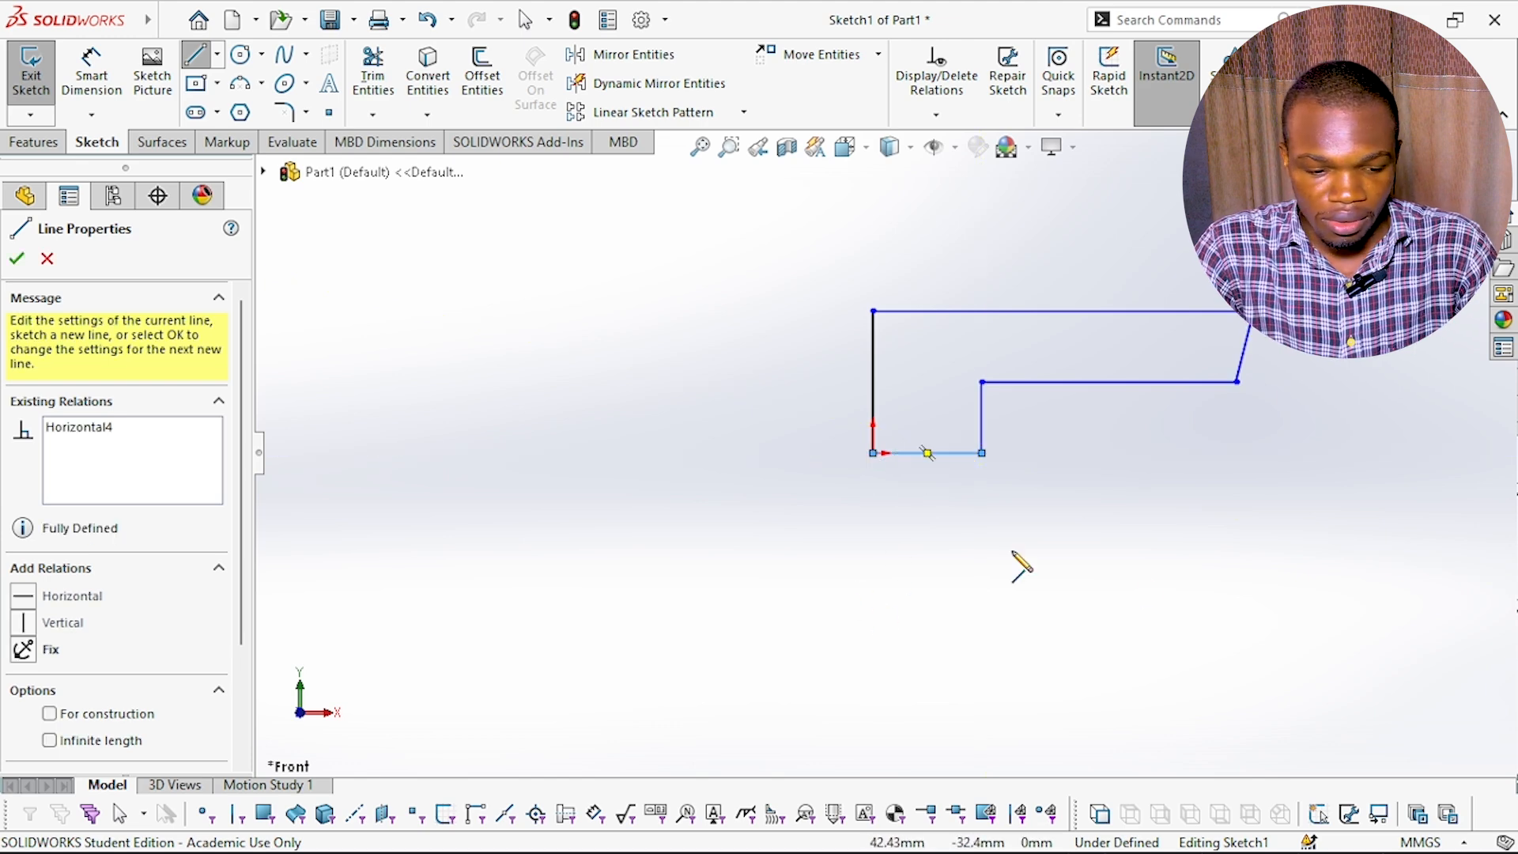
{"action": "right_click", "coordinate": [1308, 415]}
{"action": "left_click", "coordinate": [1324, 457]}
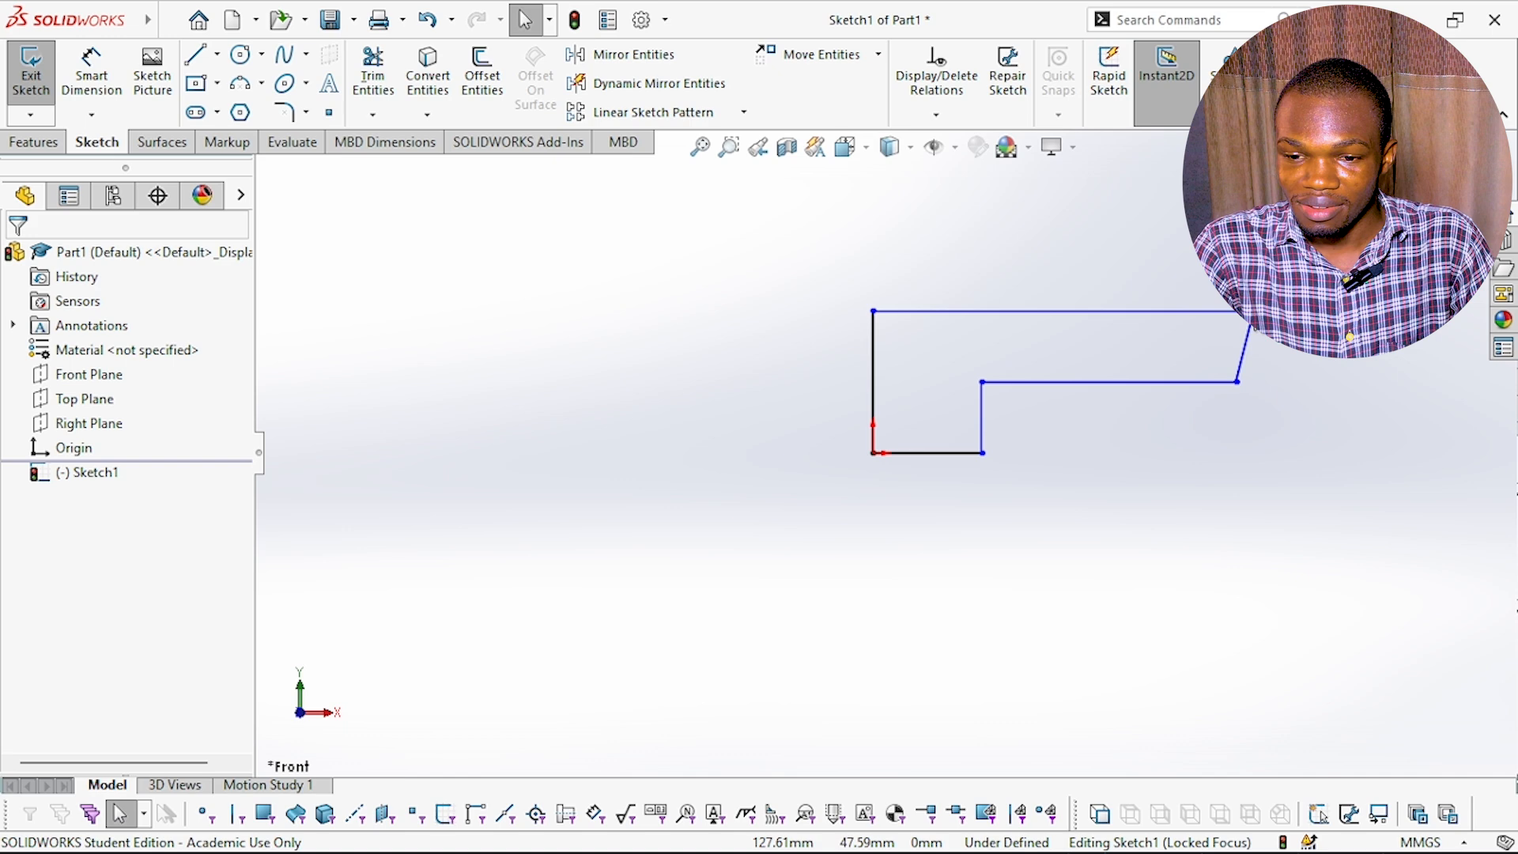
- Reshape the profile to about 63.5 mm high and 31.7 mm wide at the base, with the arm end sloping outward to its lower corner
{"action": "mouse_move", "coordinate": [1247, 313]}
{"action": "left_mouse_down"}
{"action": "mouse_move", "coordinate": [1089, 353]}
{"action": "mouse_move", "coordinate": [1364, 454]}
{"action": "mouse_move", "coordinate": [1257, 222]}
{"action": "mouse_move", "coordinate": [917, 589]}
{"action": "mouse_move", "coordinate": [1191, 561]}
{"action": "mouse_move", "coordinate": [1241, 436]}
{"action": "mouse_move", "coordinate": [1193, 218]}
{"action": "mouse_move", "coordinate": [1182, 300]}
{"action": "mouse_move", "coordinate": [1204, 310]}
{"action": "left_mouse_up"}
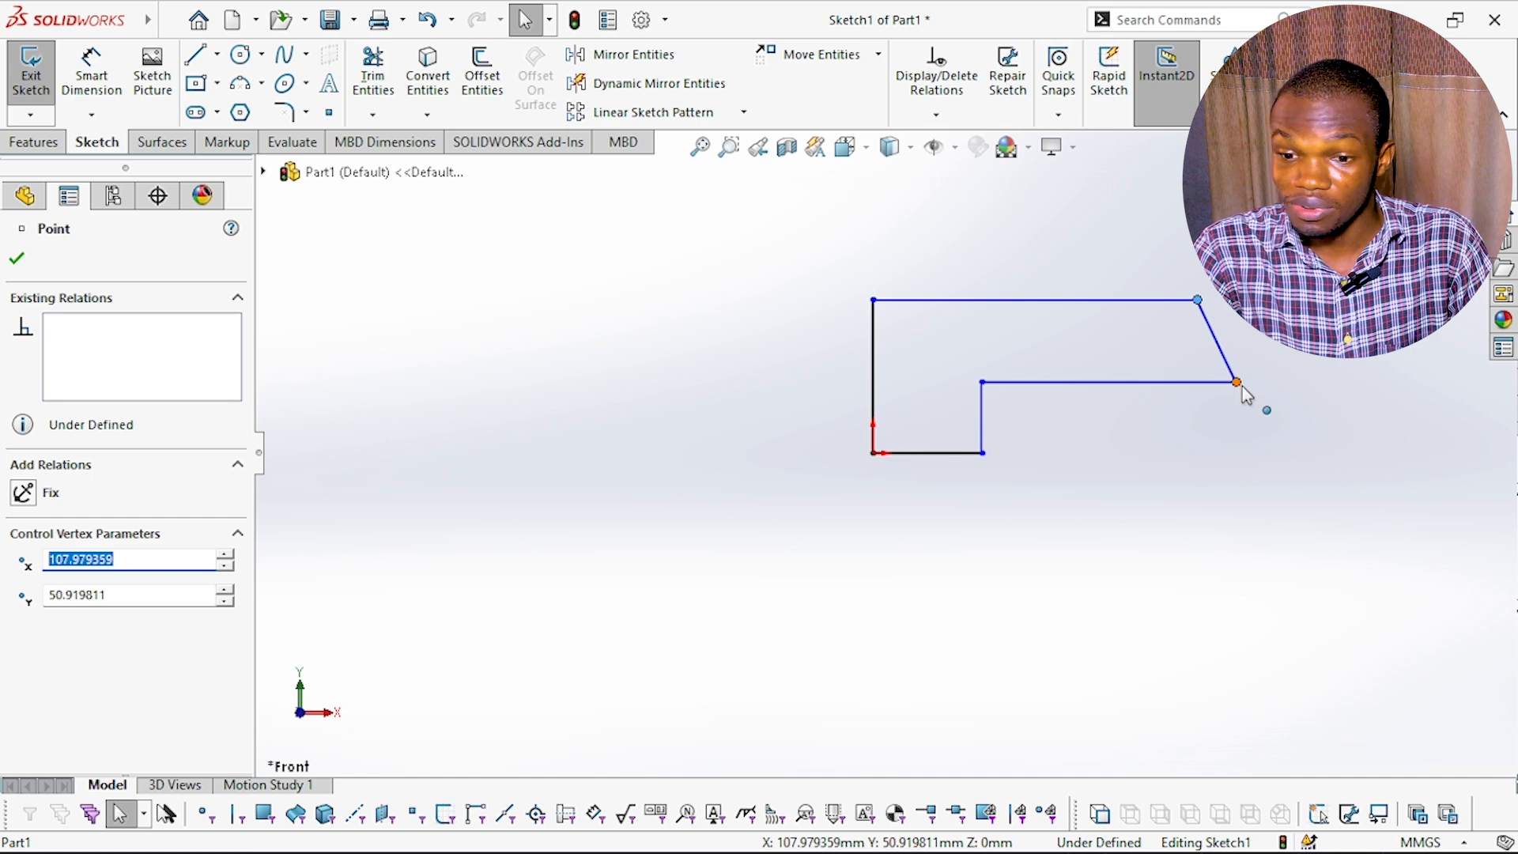
{"action": "mouse_move", "coordinate": [1237, 384]}
{"action": "left_mouse_down"}
{"action": "mouse_move", "coordinate": [1136, 377]}
{"action": "mouse_move", "coordinate": [984, 308]}
{"action": "mouse_move", "coordinate": [889, 151]}
{"action": "mouse_move", "coordinate": [581, 198]}
{"action": "mouse_move", "coordinate": [921, 423]}
{"action": "mouse_move", "coordinate": [1277, 545]}
{"action": "mouse_move", "coordinate": [1193, 420]}
{"action": "mouse_move", "coordinate": [1095, 470]}
{"action": "mouse_move", "coordinate": [1265, 356]}
{"action": "mouse_move", "coordinate": [1234, 381]}
{"action": "mouse_move", "coordinate": [1255, 375]}
{"action": "mouse_move", "coordinate": [1226, 349]}
{"action": "left_mouse_up"}
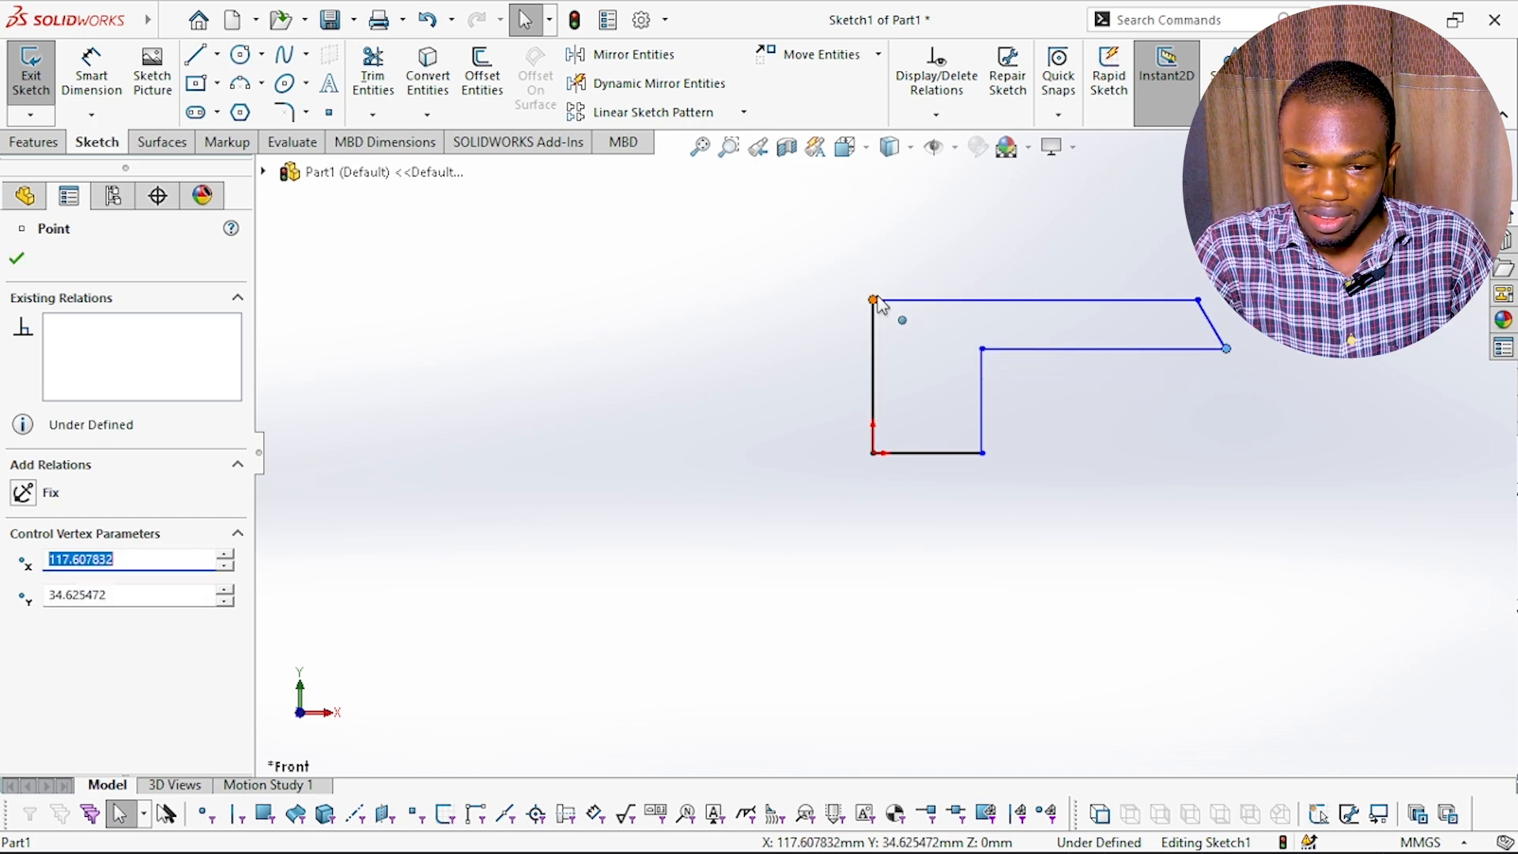
{"action": "mouse_move", "coordinate": [880, 301]}
{"action": "left_mouse_down"}
{"action": "mouse_move", "coordinate": [955, 102]}
{"action": "mouse_move", "coordinate": [739, 261]}
{"action": "mouse_move", "coordinate": [830, 271]}
{"action": "left_mouse_up"}
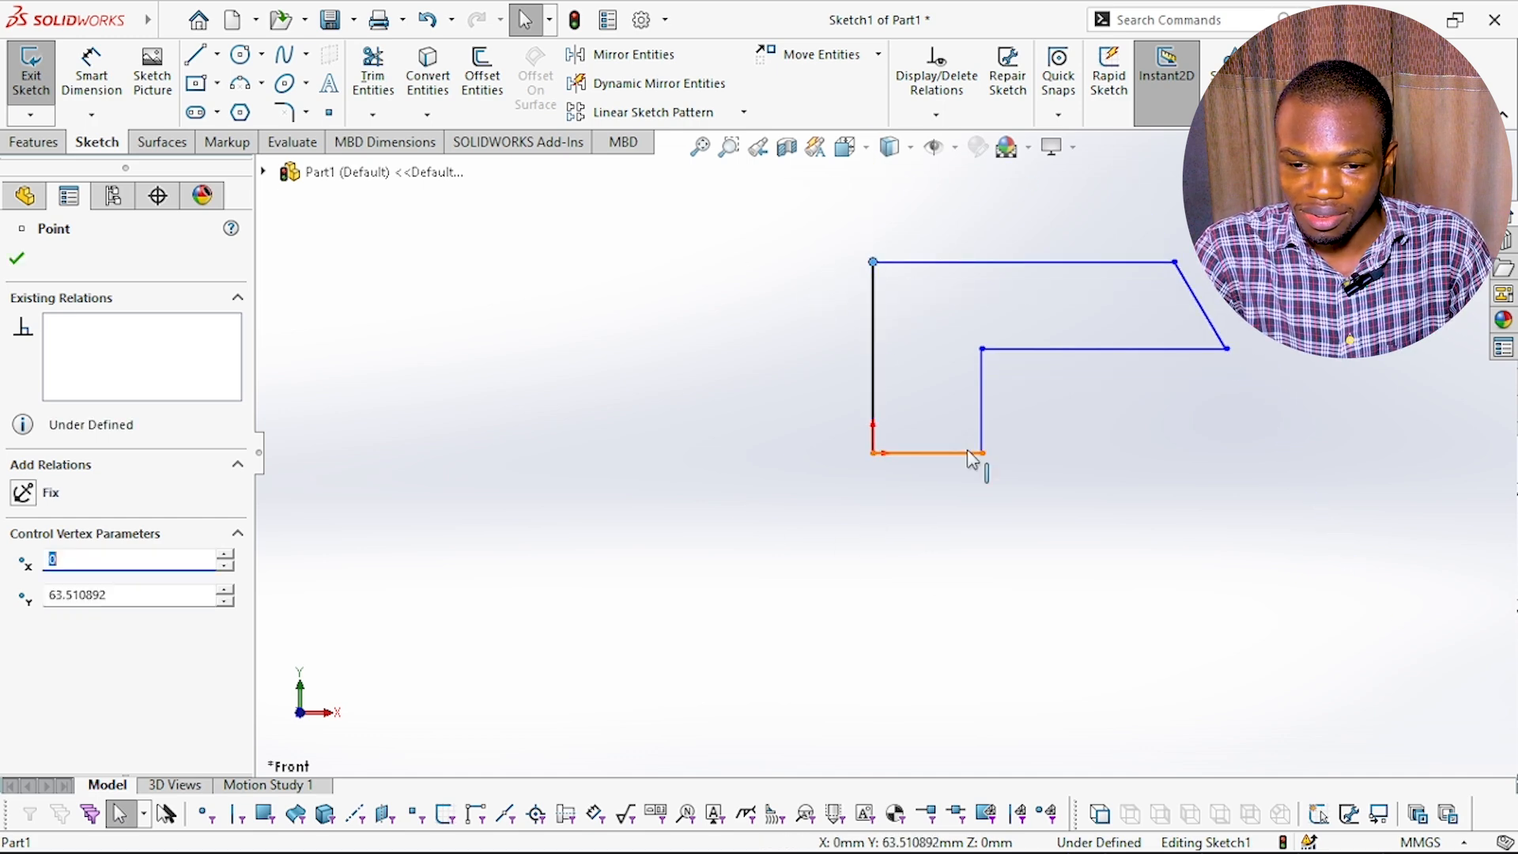
{"action": "mouse_move", "coordinate": [973, 460]}
{"action": "left_mouse_down"}
{"action": "mouse_move", "coordinate": [1399, 548]}
{"action": "mouse_move", "coordinate": [1504, 525]}
{"action": "mouse_move", "coordinate": [693, 361]}
{"action": "mouse_move", "coordinate": [1245, 499]}
{"action": "mouse_move", "coordinate": [969, 443]}
{"action": "left_mouse_up"}
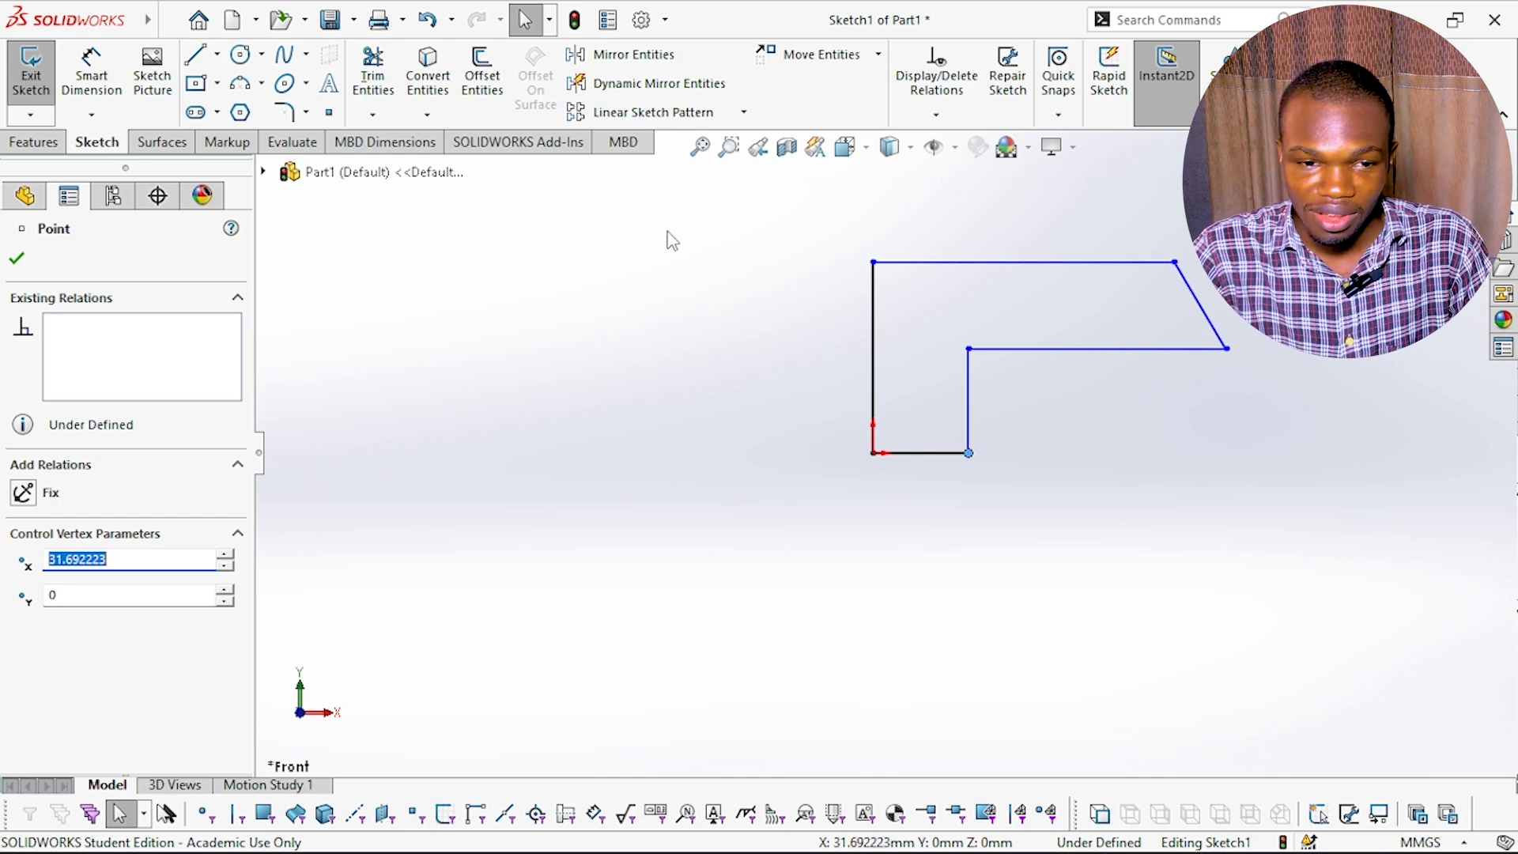
{"action": "left_click", "coordinate": [465, 351]}
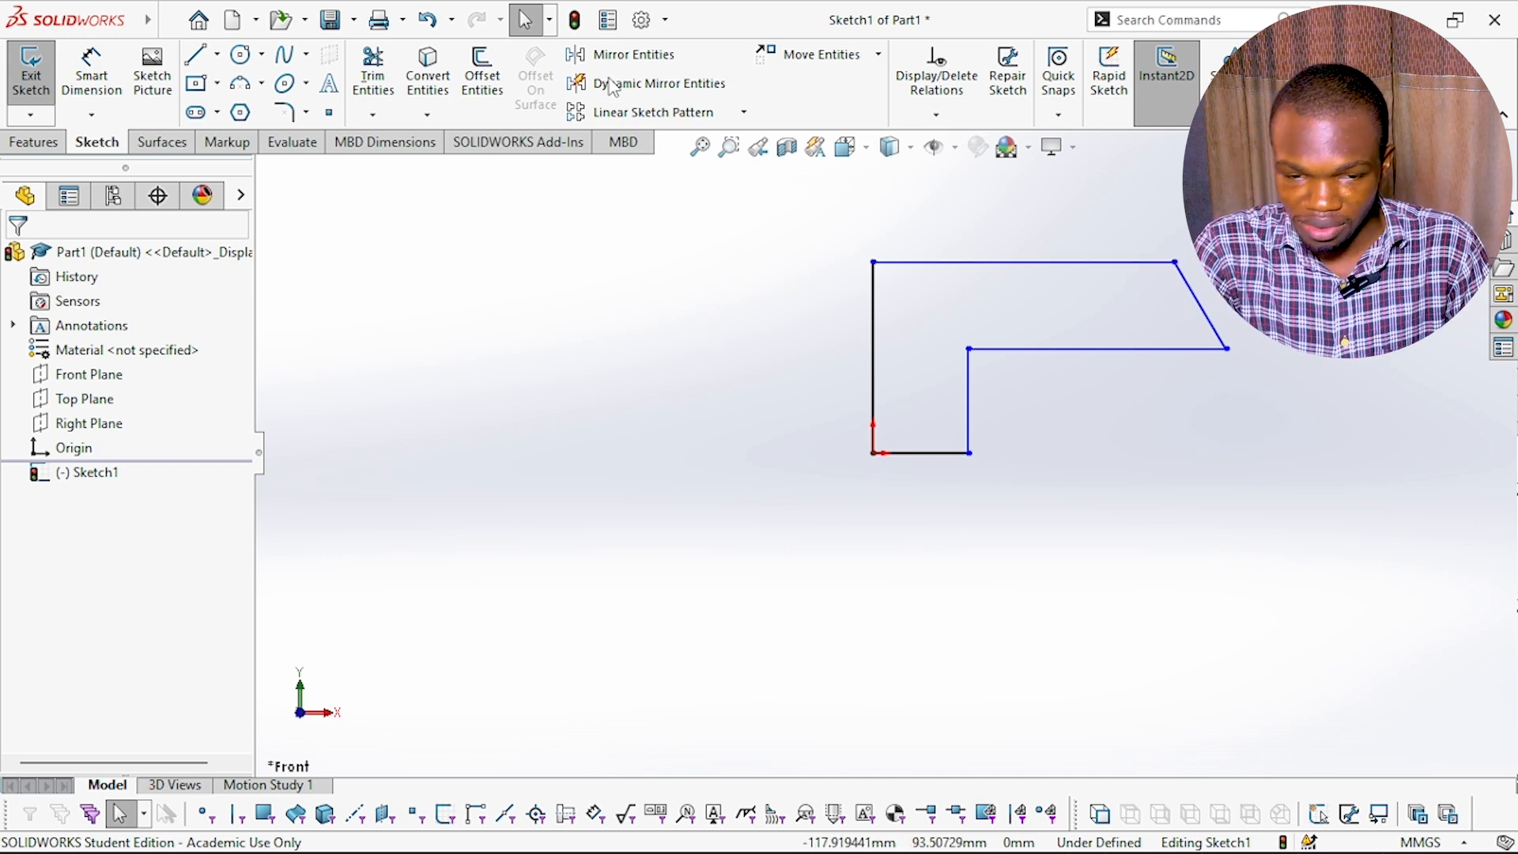
- Dimension the profile's upper horizontal edge to 100 mm
{"action": "left_click", "coordinate": [93, 76]}
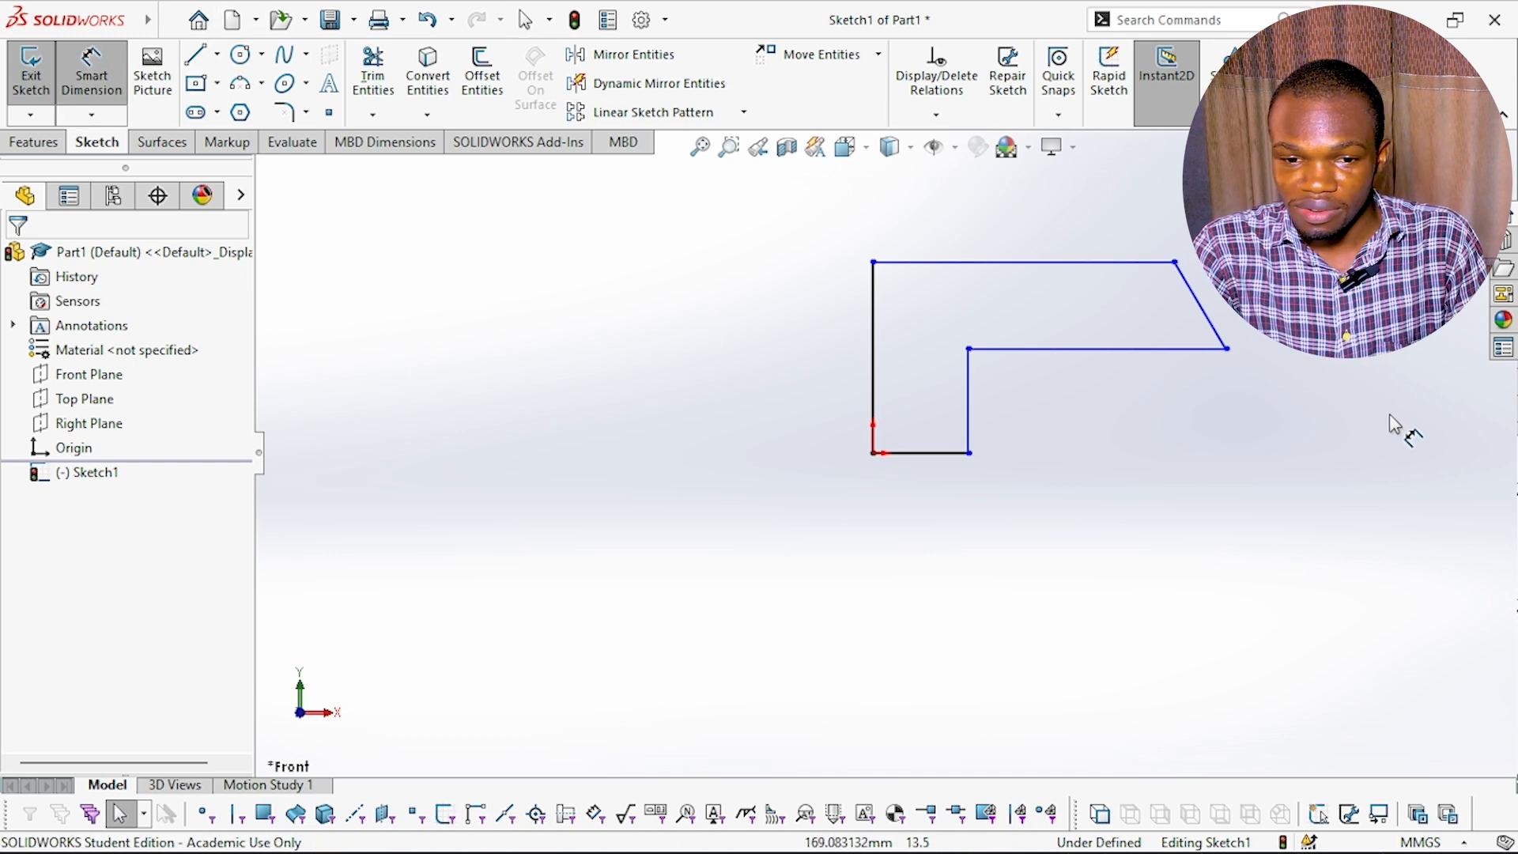
{"action": "middle_click_drag", "start_coordinate": [1271, 258], "coordinate": [1187, 297], "text": "ctrl"}
{"action": "scroll", "coordinate": [1123, 283], "scroll_direction": "down", "scroll_amount": 1}
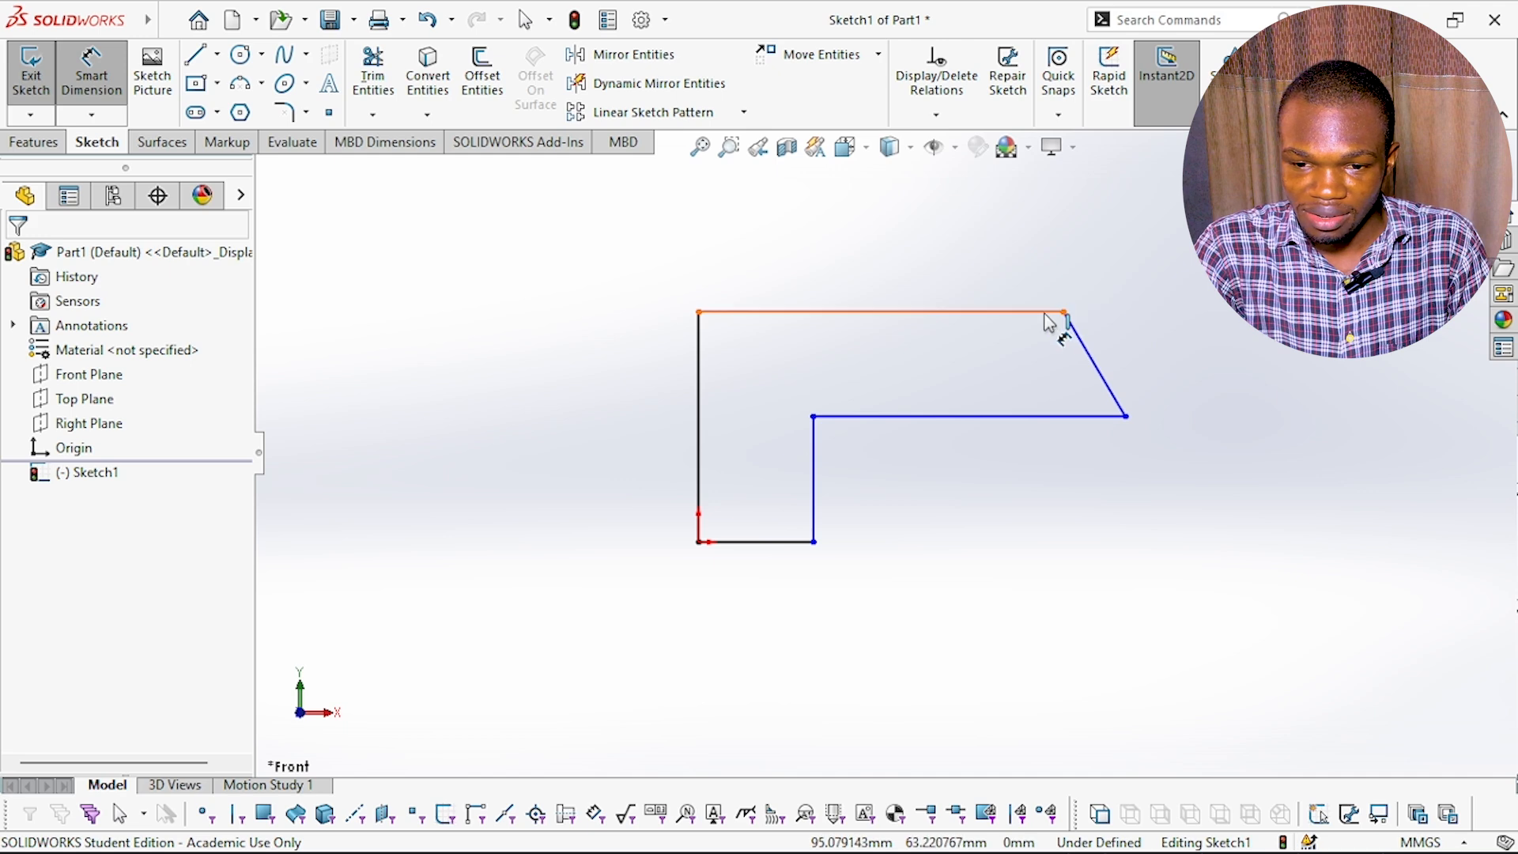
{"action": "left_click", "coordinate": [1049, 316]}
{"action": "left_click", "coordinate": [869, 229]}
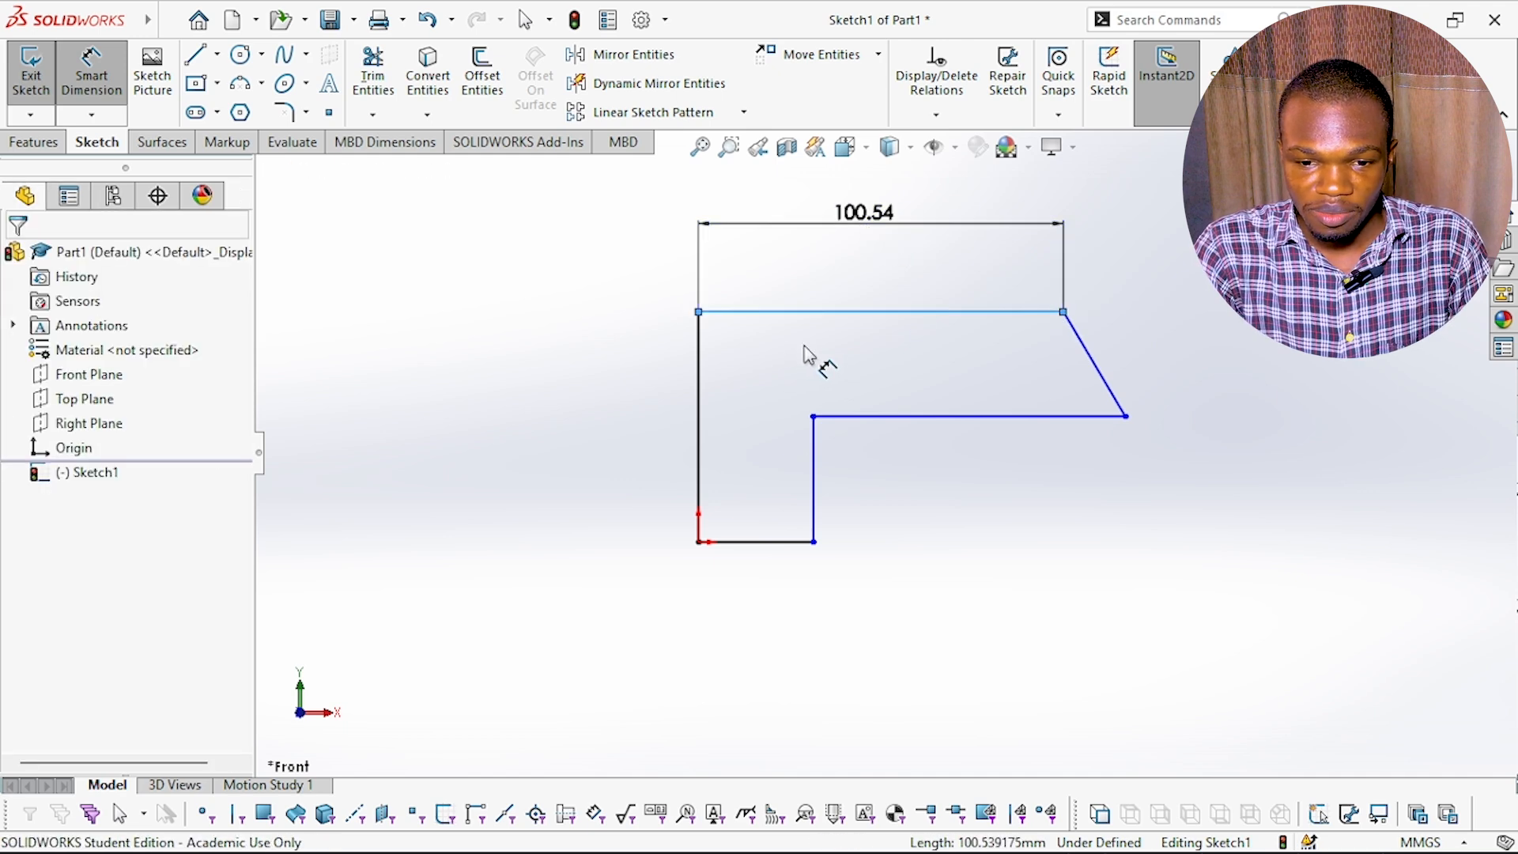
{"action": "type", "text": "100"}
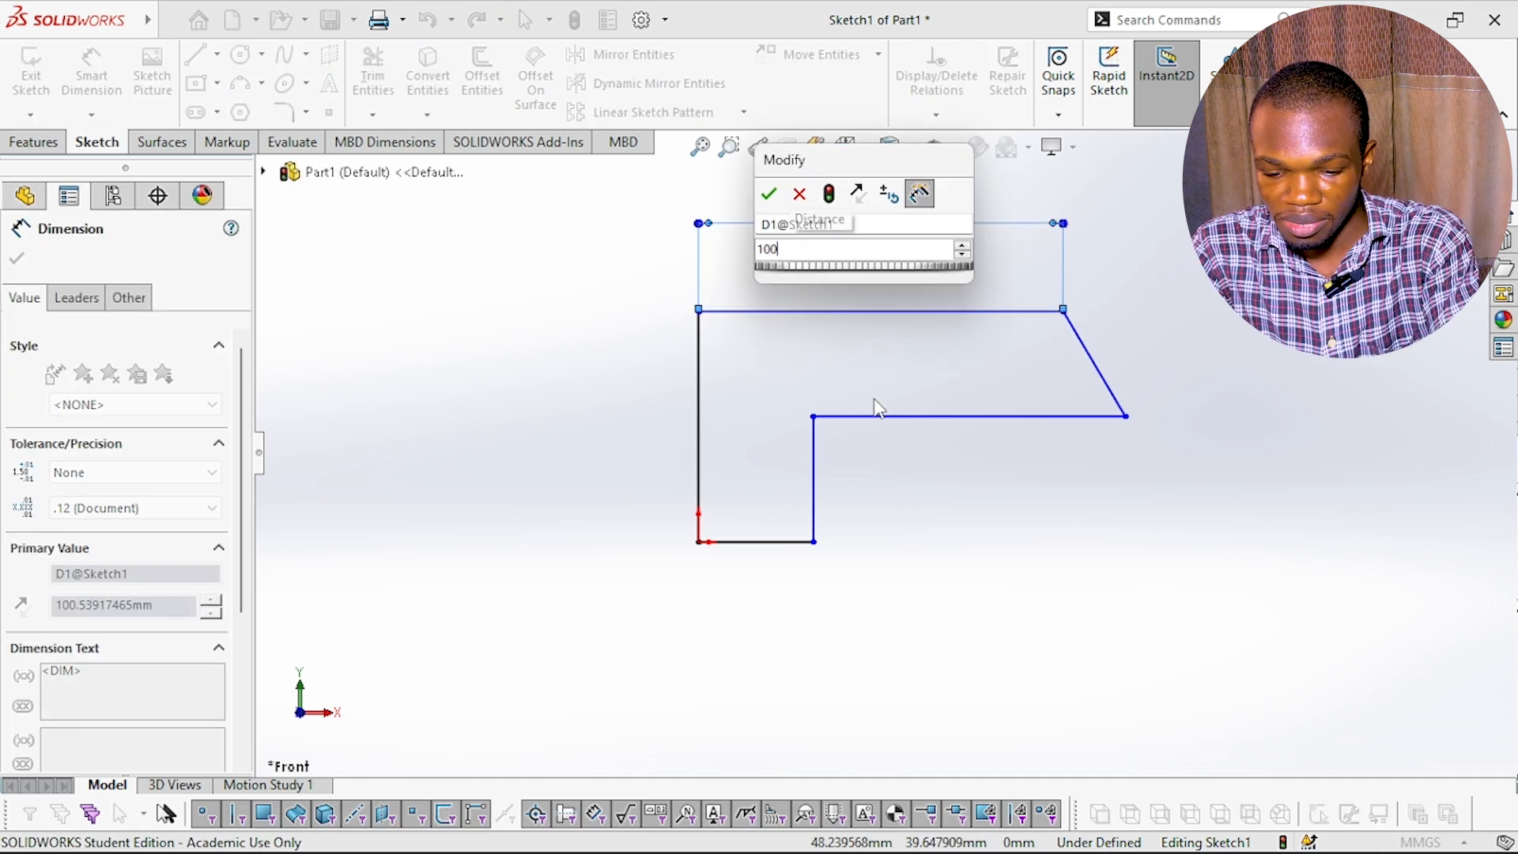
{"action": "key", "text": "Return"}
- Dimension the short base edge at the origin to 30 mm
{"action": "left_click", "coordinate": [790, 543]}
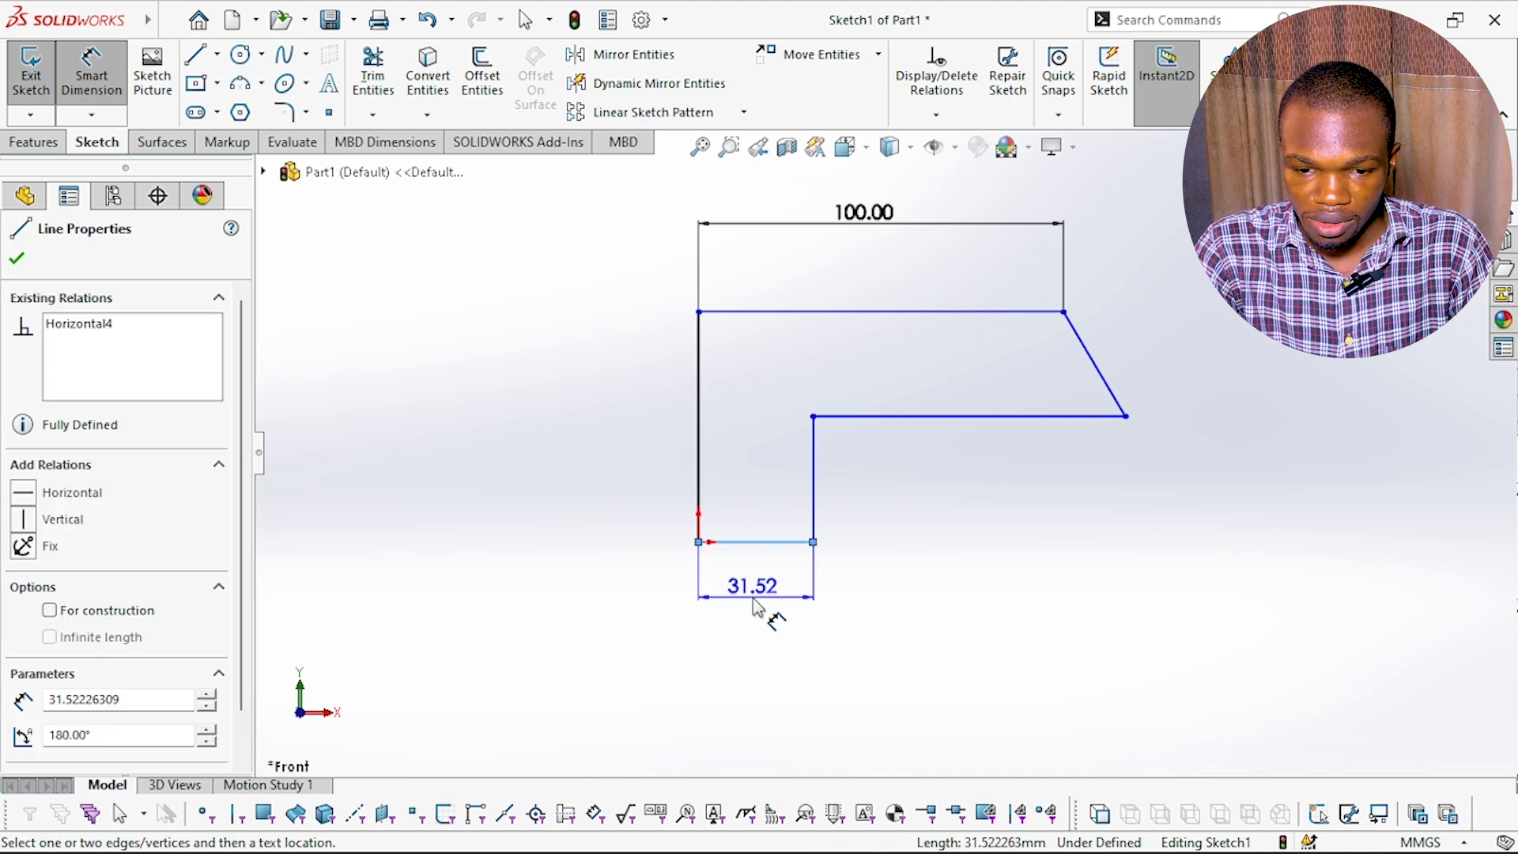
{"action": "left_click", "coordinate": [753, 598]}
{"action": "type", "text": "30"}
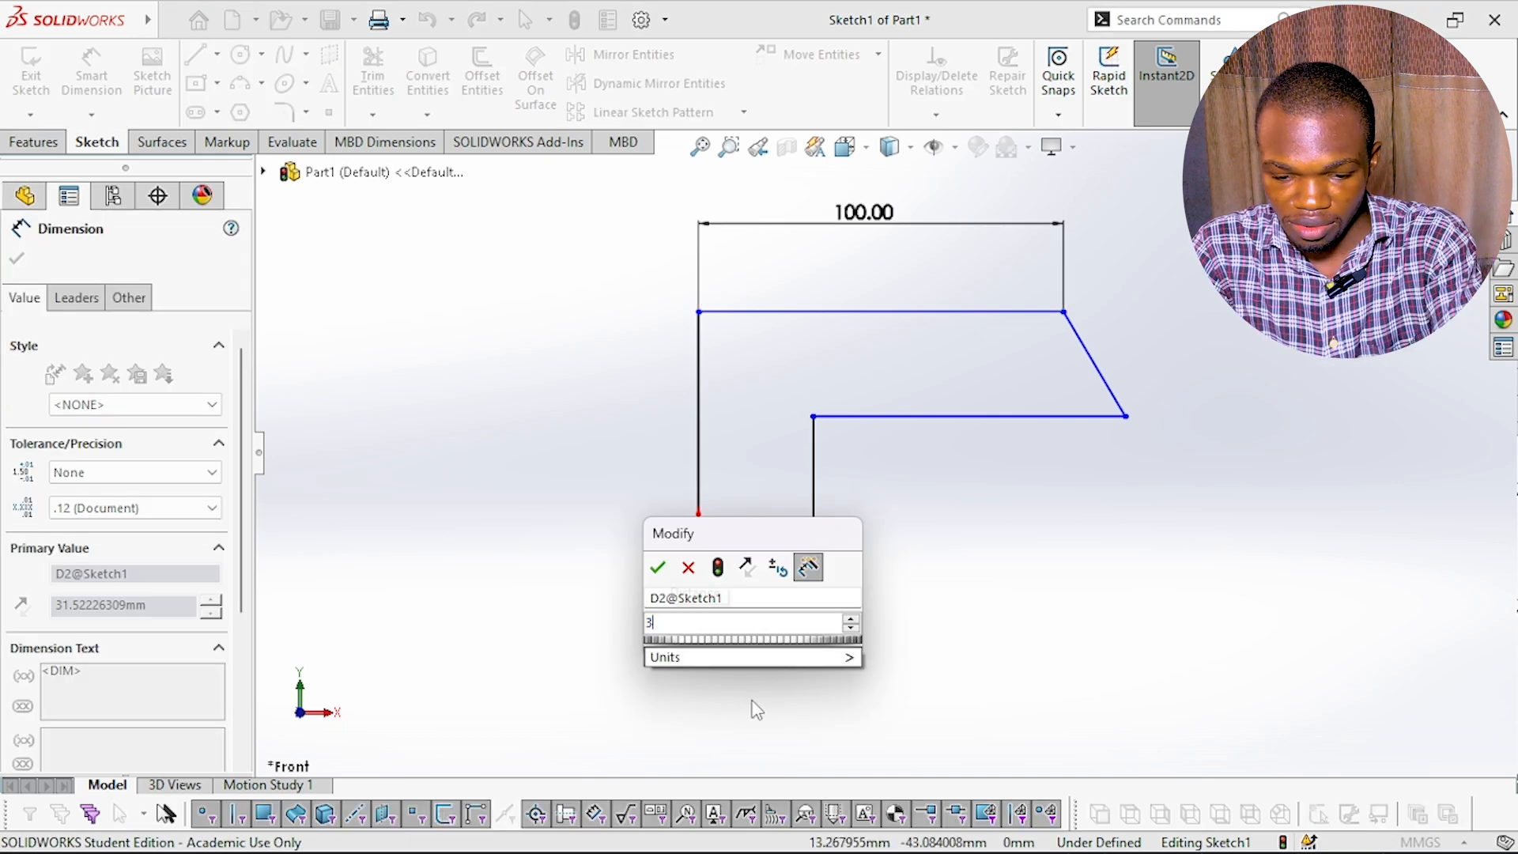
{"action": "key", "text": "Return"}
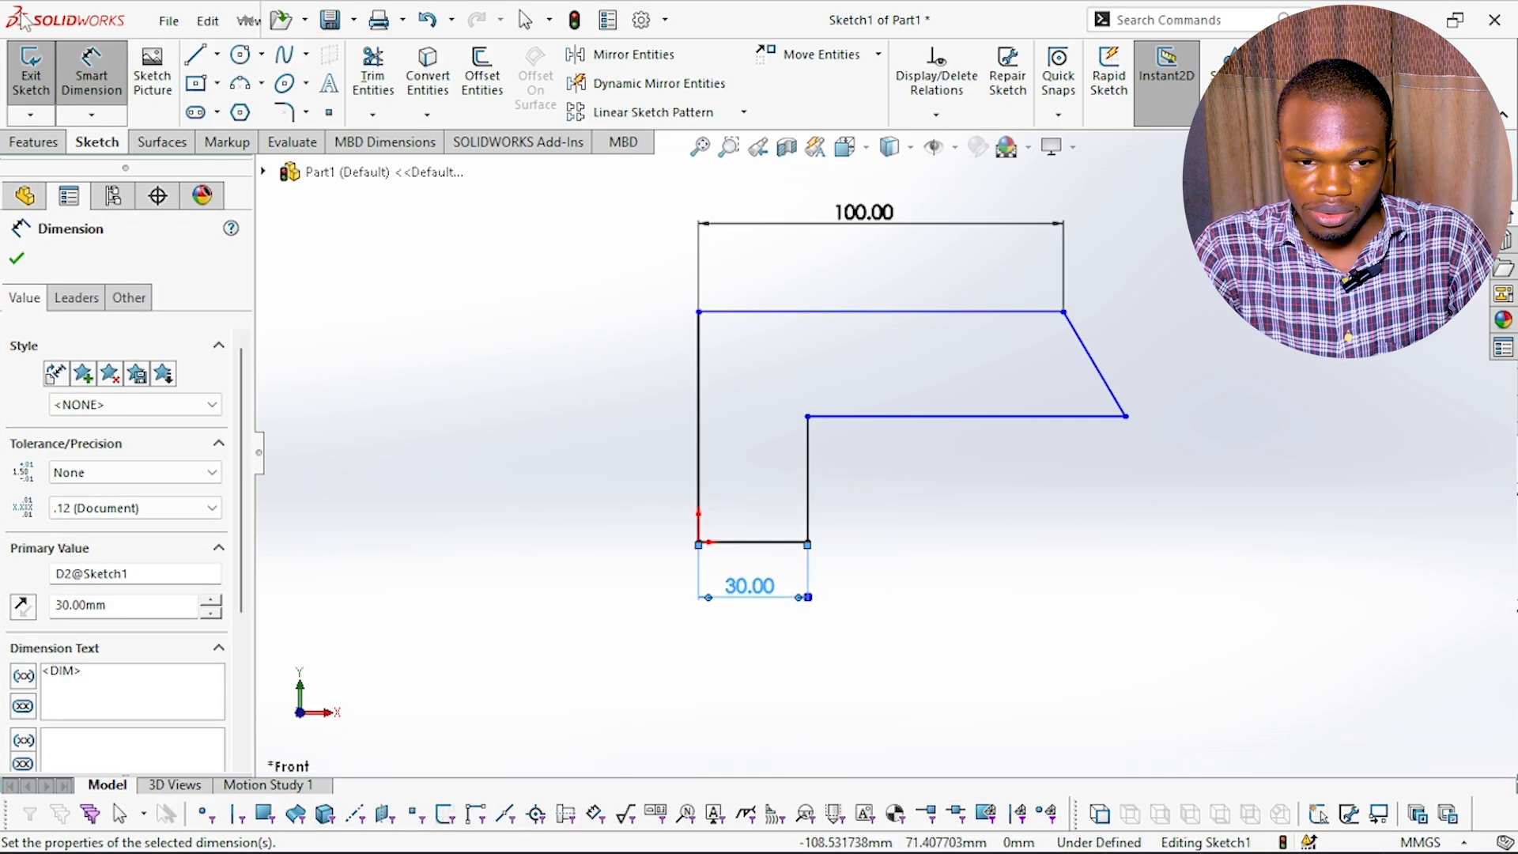
- Dimension the underside edge of the horizontal arm to 90 mm
{"action": "left_click", "coordinate": [89, 79]}
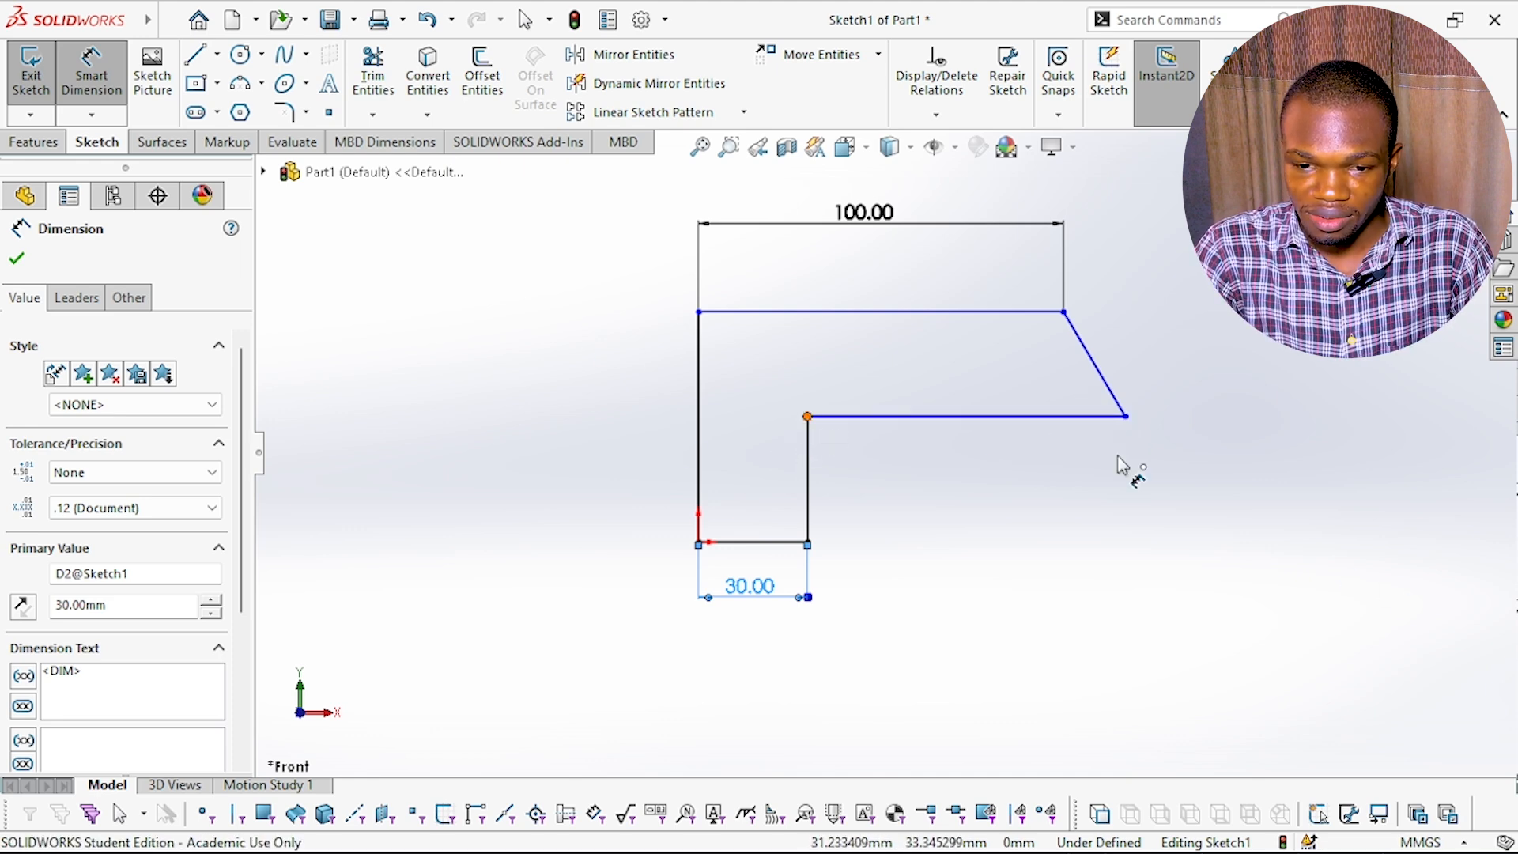
{"action": "left_click", "coordinate": [1125, 417]}
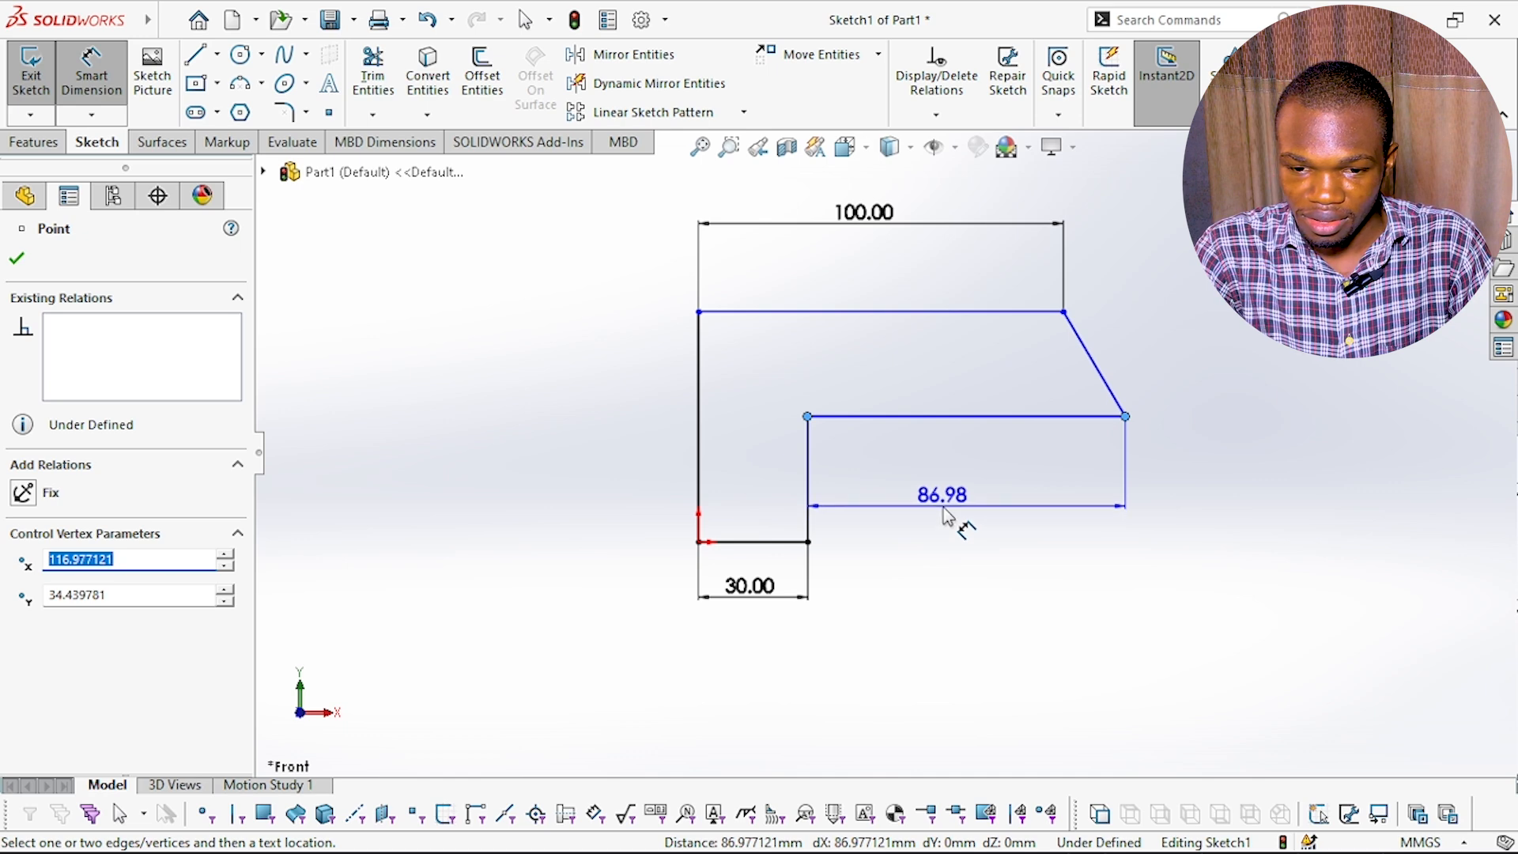
{"action": "key", "text": "Escape"}
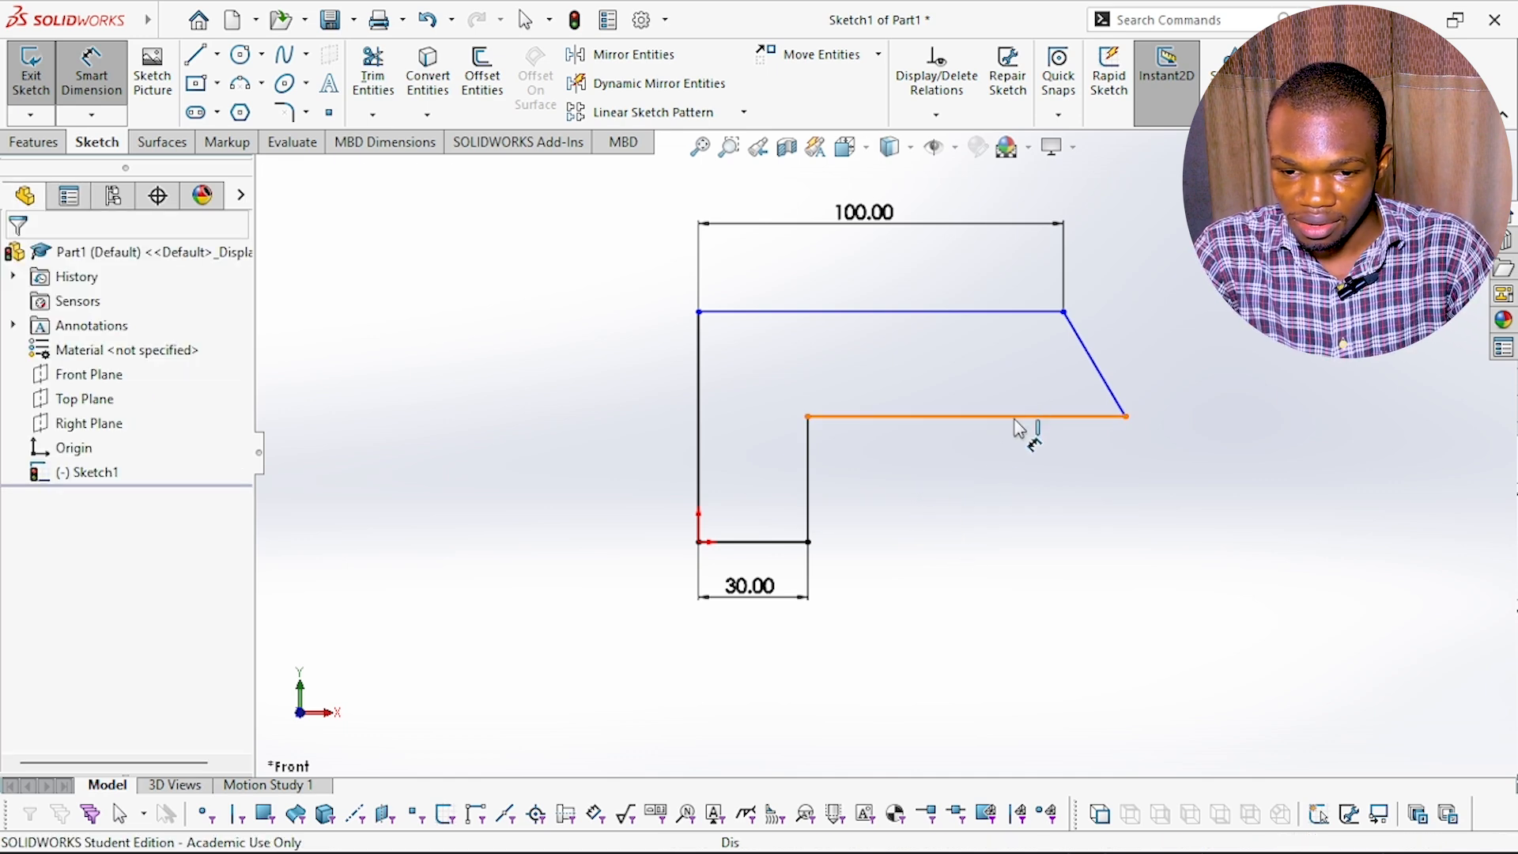
{"action": "left_click", "coordinate": [984, 417]}
{"action": "left_click", "coordinate": [958, 520]}
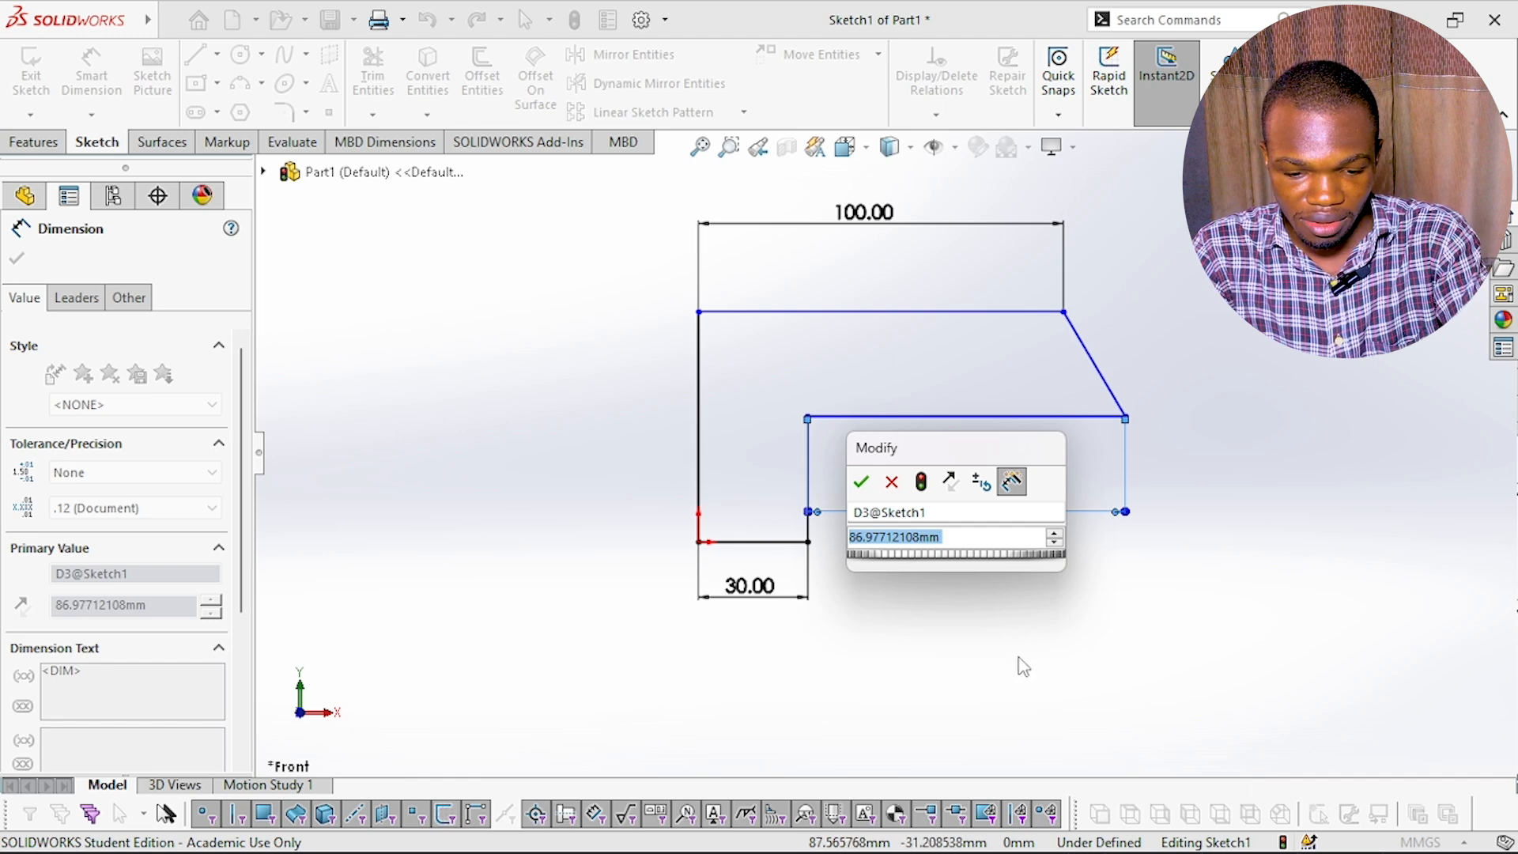
{"action": "type", "text": "90"}
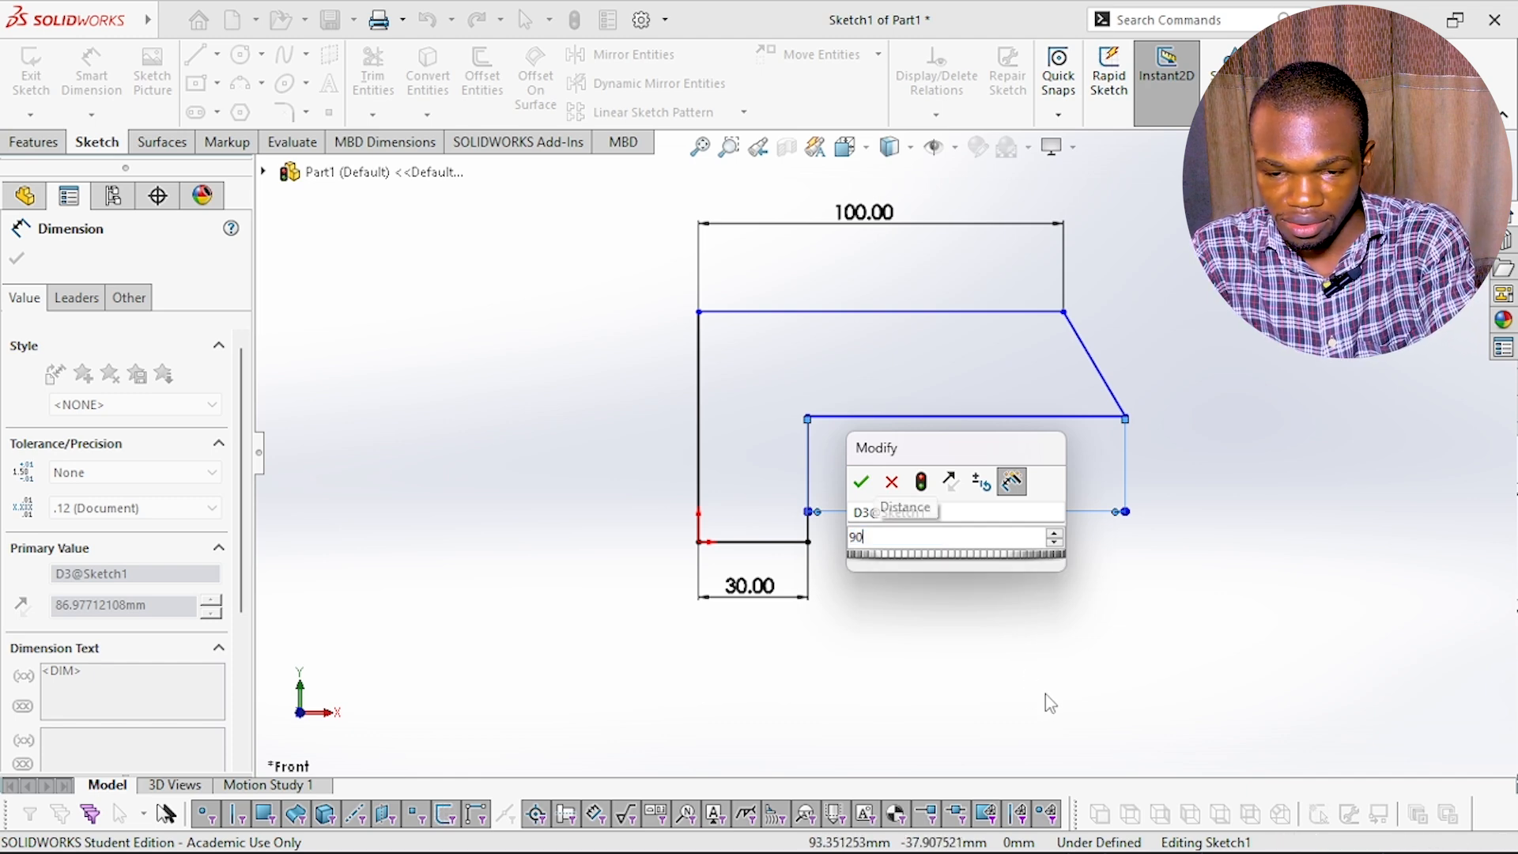
{"action": "key", "text": "Return"}
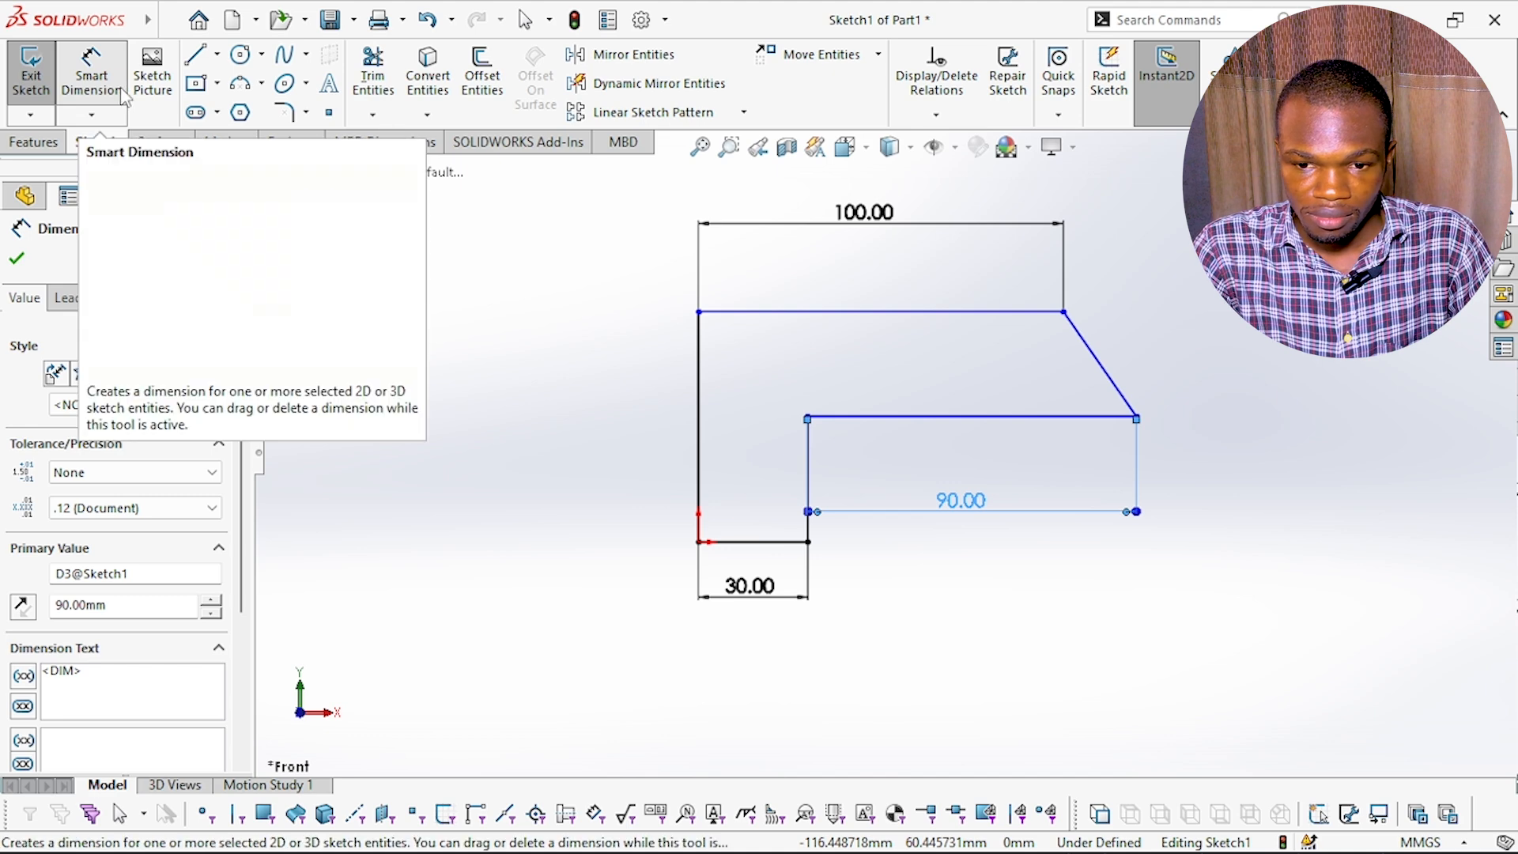
- Dimension the angle between the slanted end and the arm's underside edge to 55 degrees
{"action": "left_click", "coordinate": [1128, 406]}
{"action": "left_click", "coordinate": [1050, 417]}
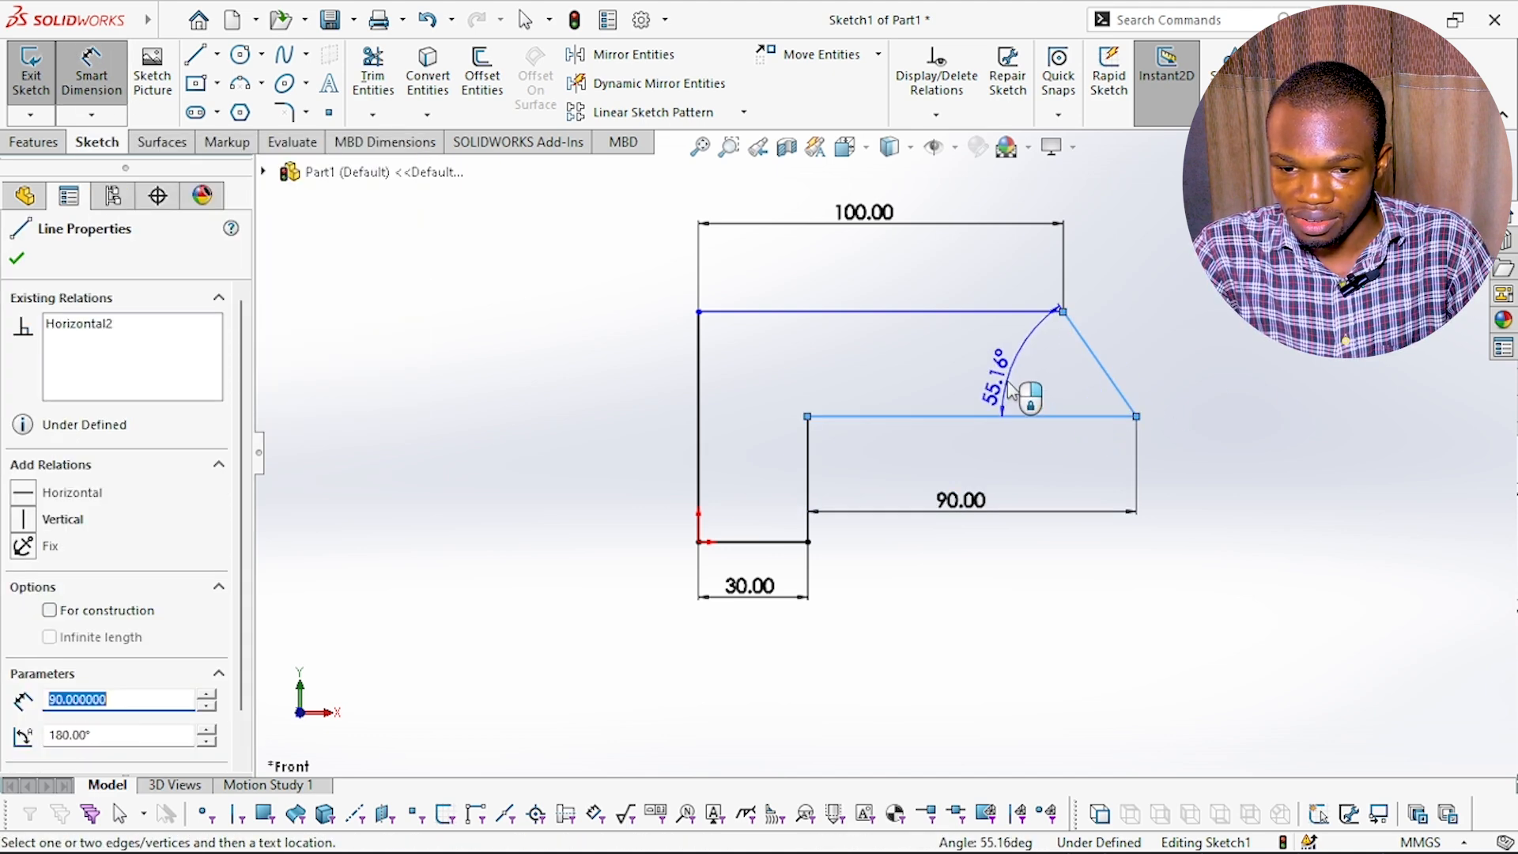
{"action": "left_click", "coordinate": [1019, 386]}
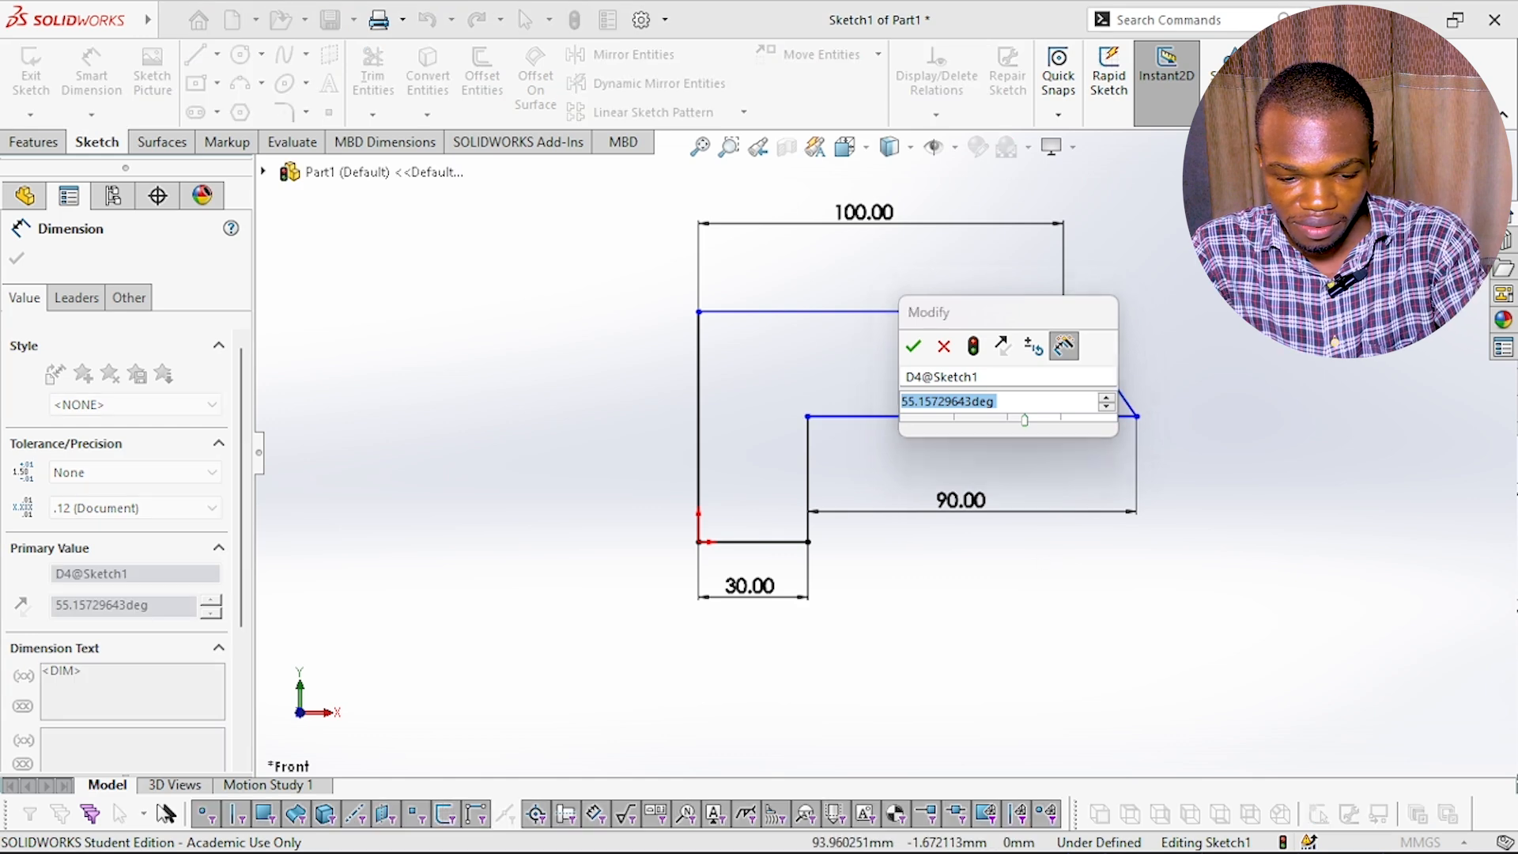
{"action": "type", "text": "55"}
{"action": "key", "text": "Return"}
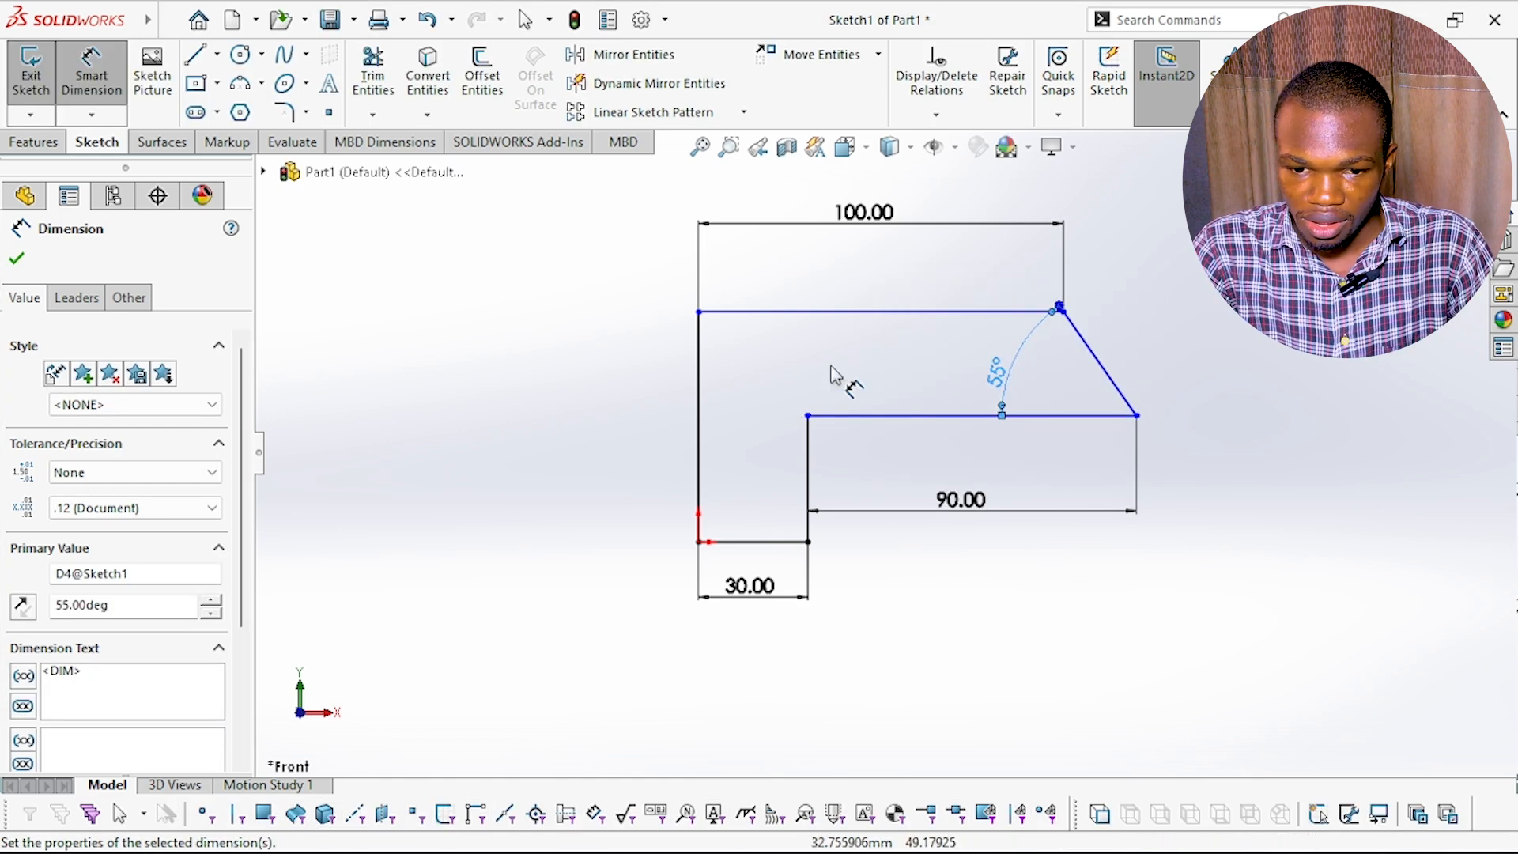
- Dimension the long vertical edge rising from the origin to 65 mm and finish dimensioning
{"action": "left_click", "coordinate": [699, 392]}
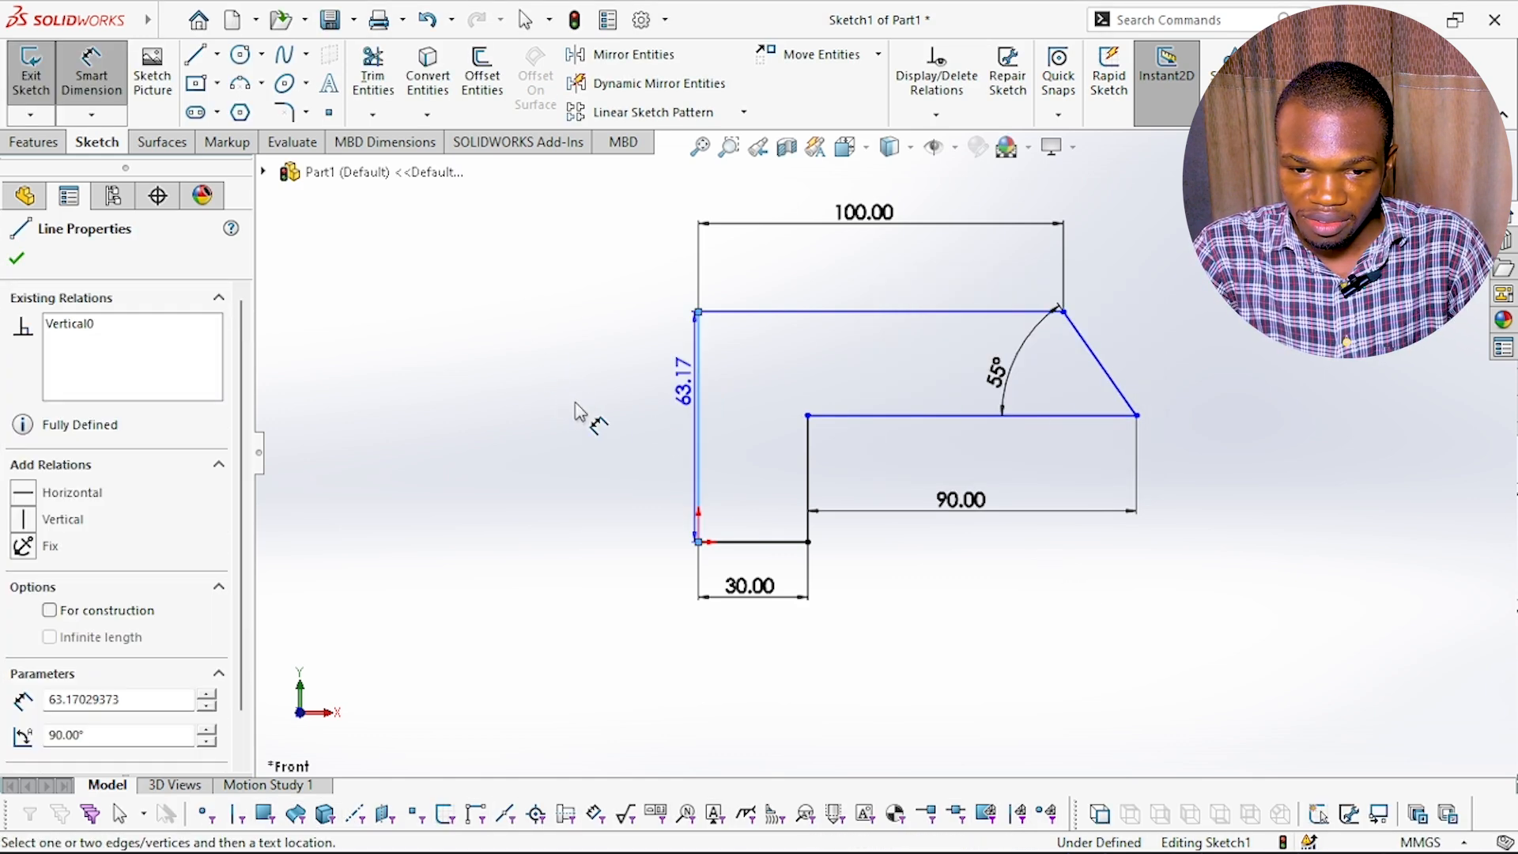
{"action": "left_click", "coordinate": [596, 439]}
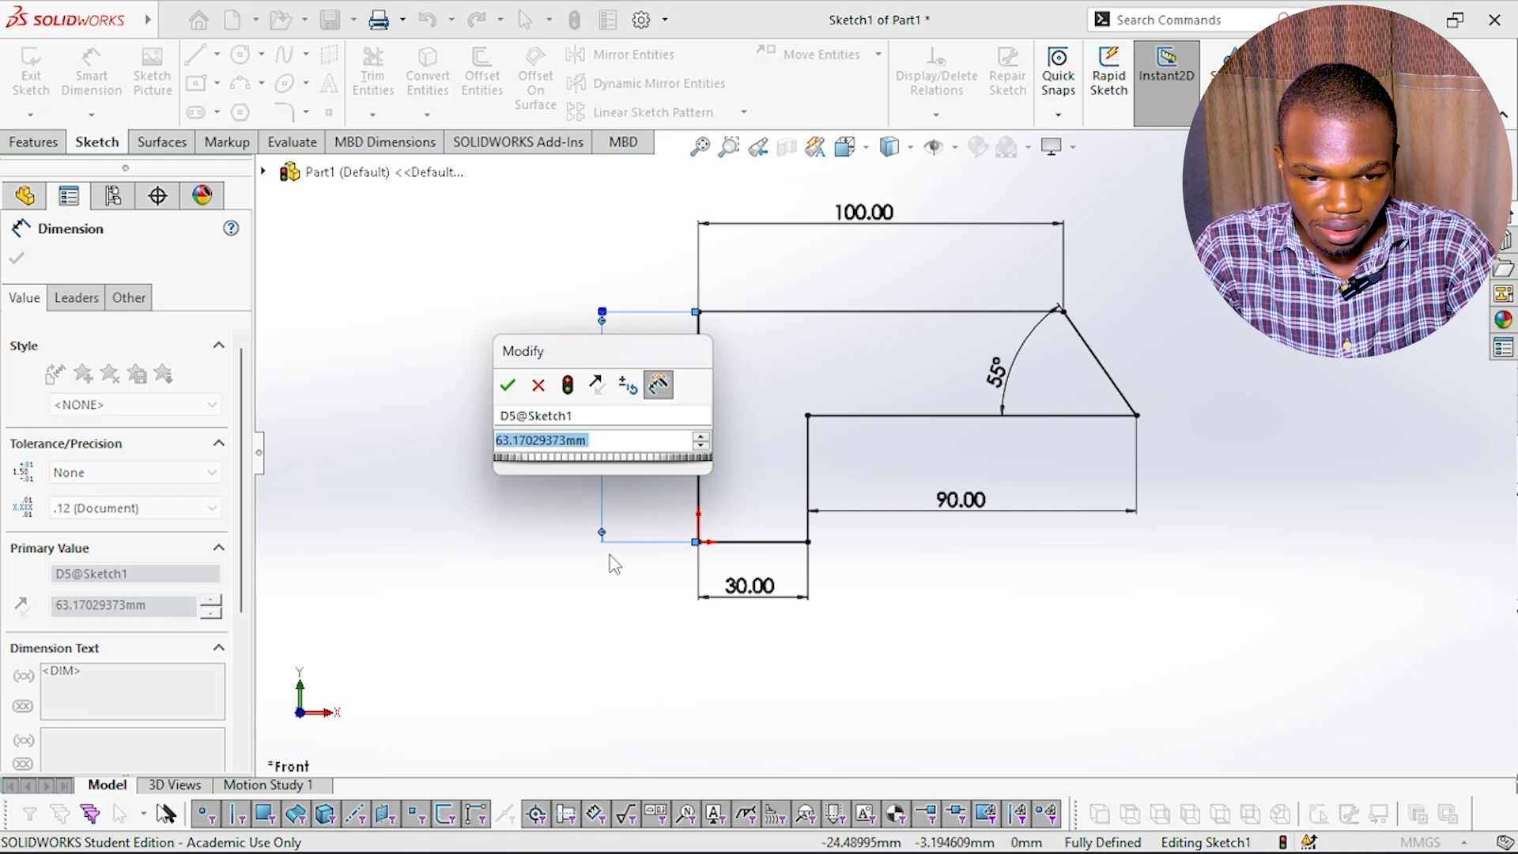
{"action": "type", "text": "65"}
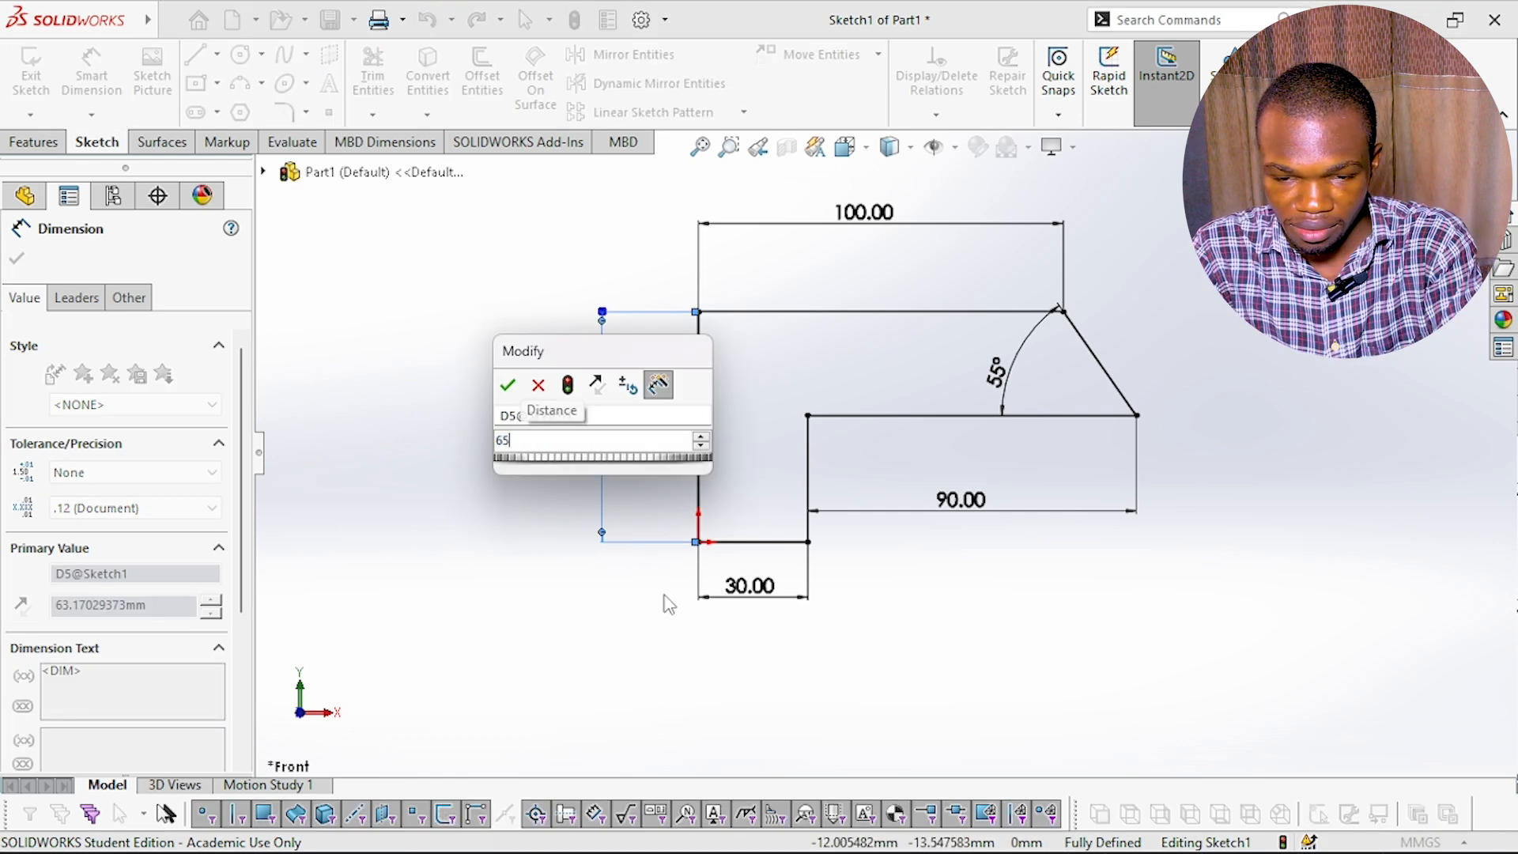
{"action": "key", "text": "Return"}
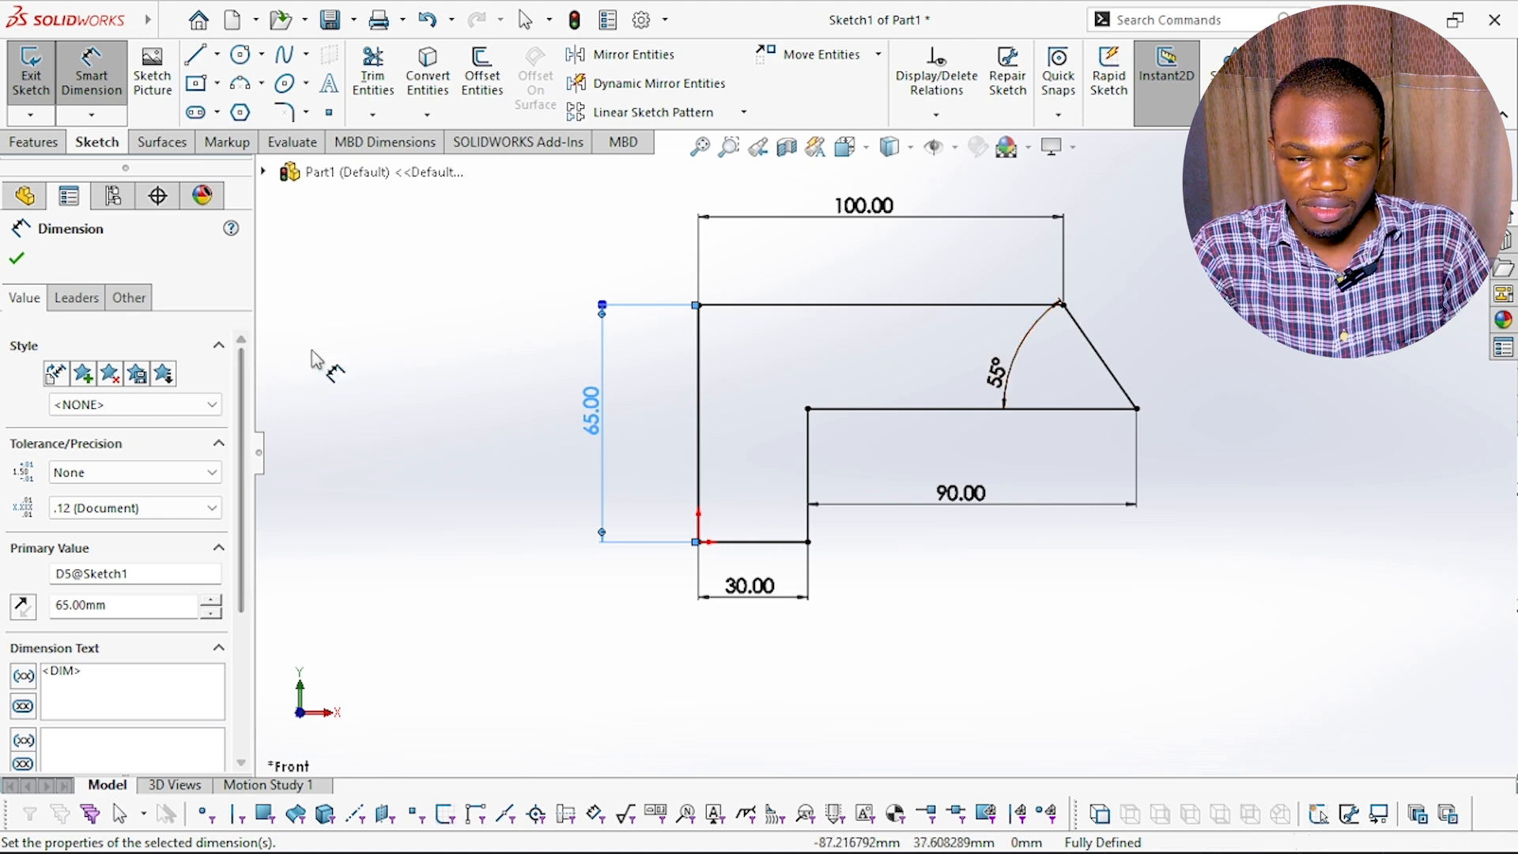
{"action": "left_click", "coordinate": [88, 101]}
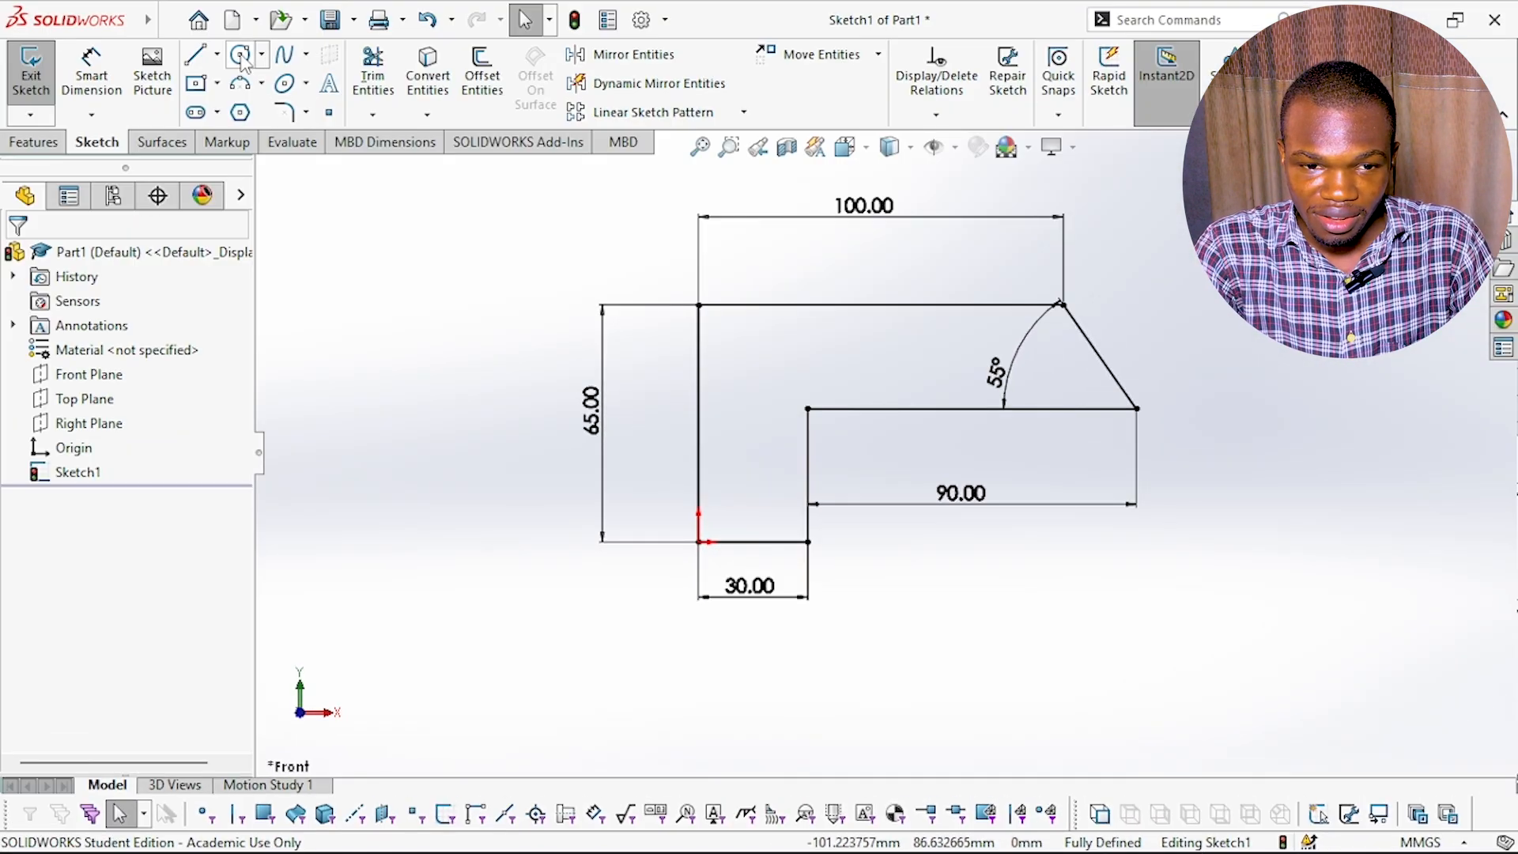
- Sketch a circle about 18.5 mm in diameter inside the vertical leg of the profile
{"action": "left_click", "coordinate": [240, 55]}
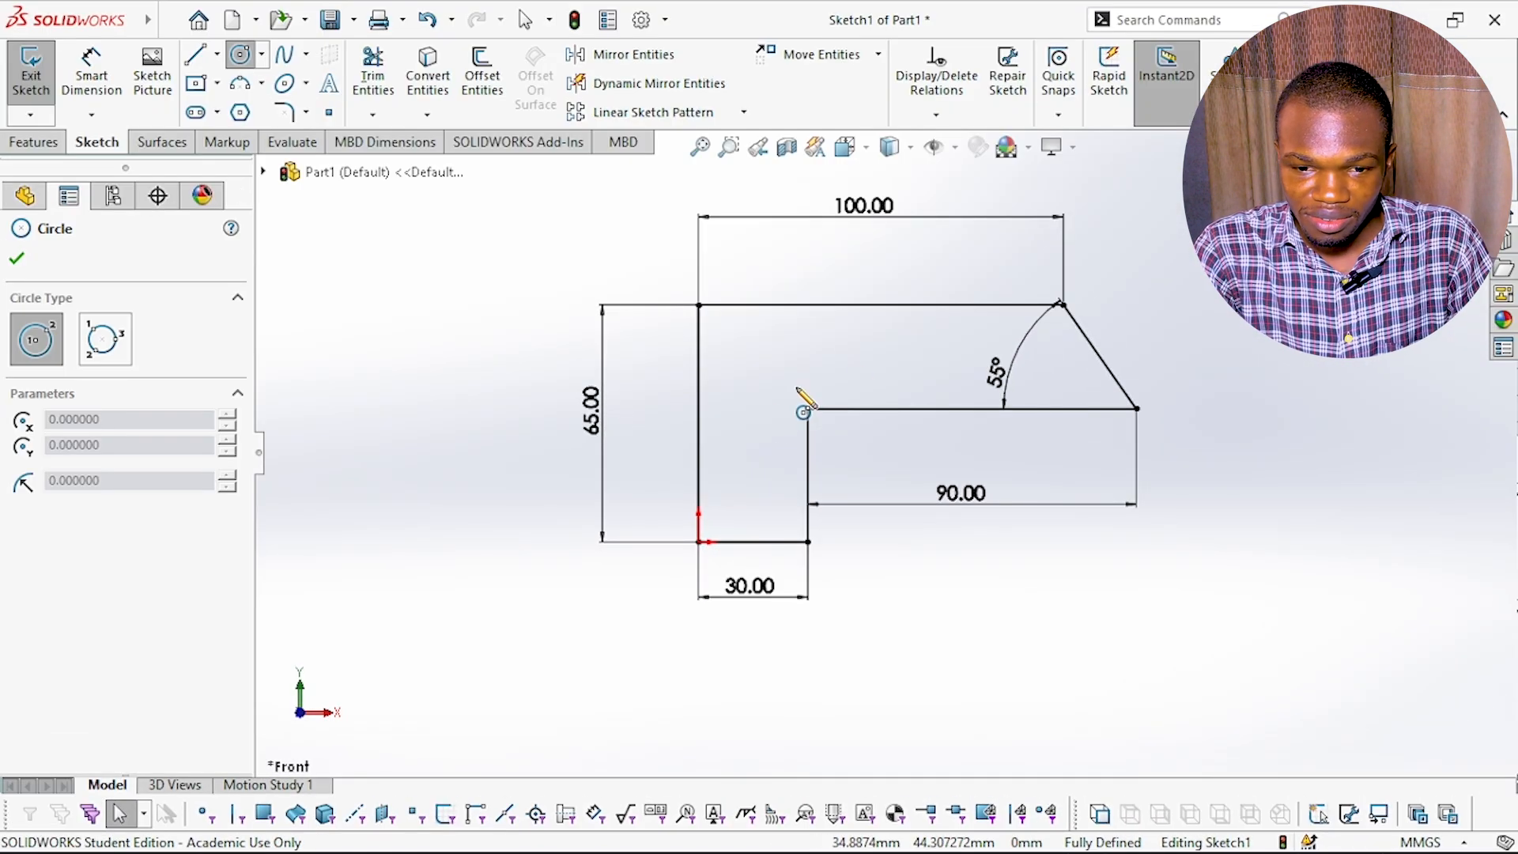
{"action": "left_click", "coordinate": [757, 443]}
{"action": "left_click", "coordinate": [763, 471]}
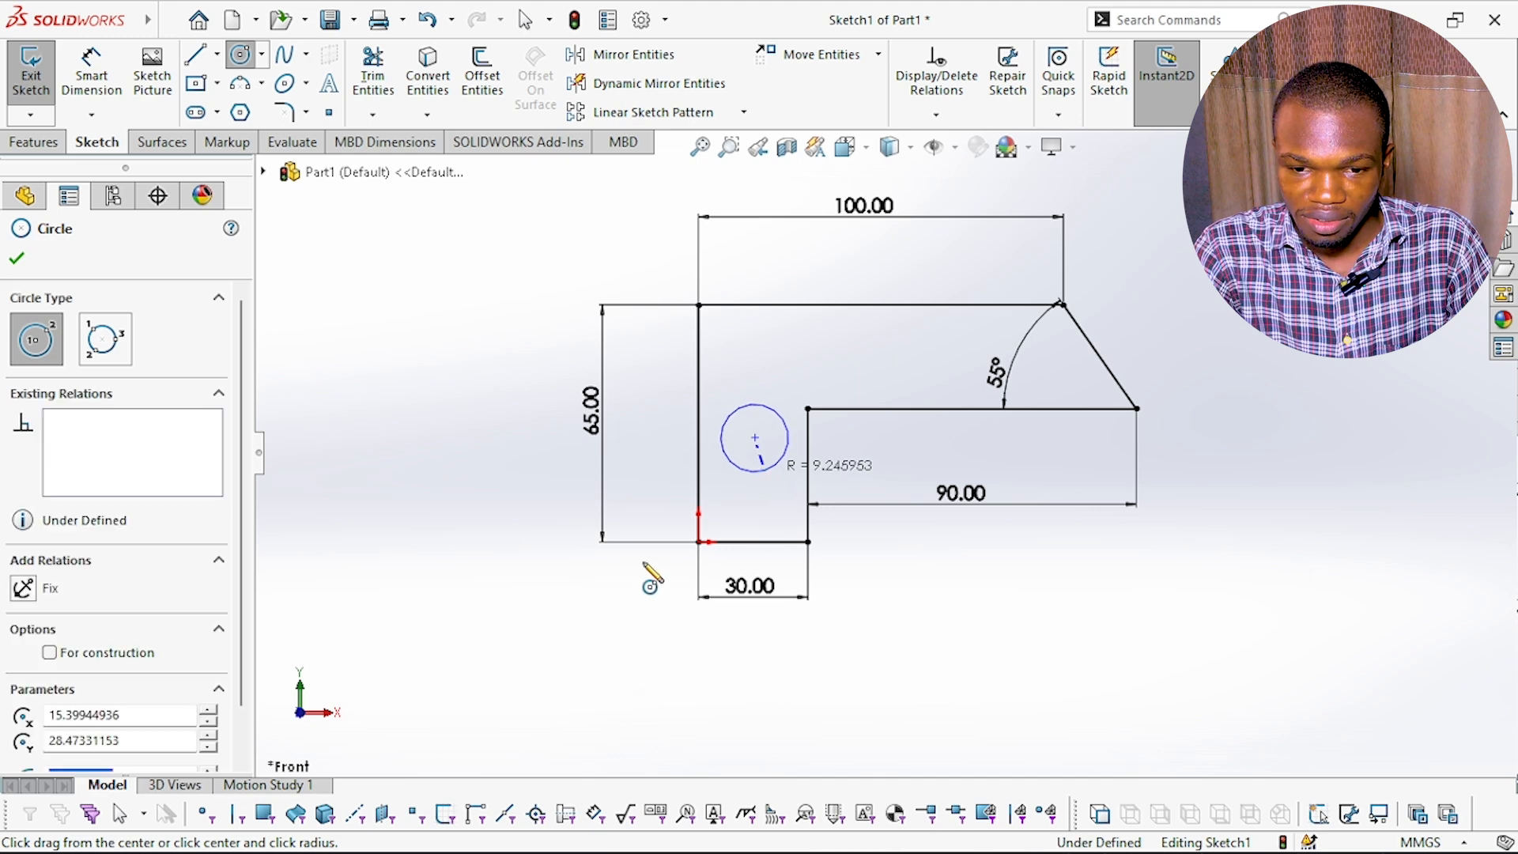
{"action": "key", "text": "Escape"}
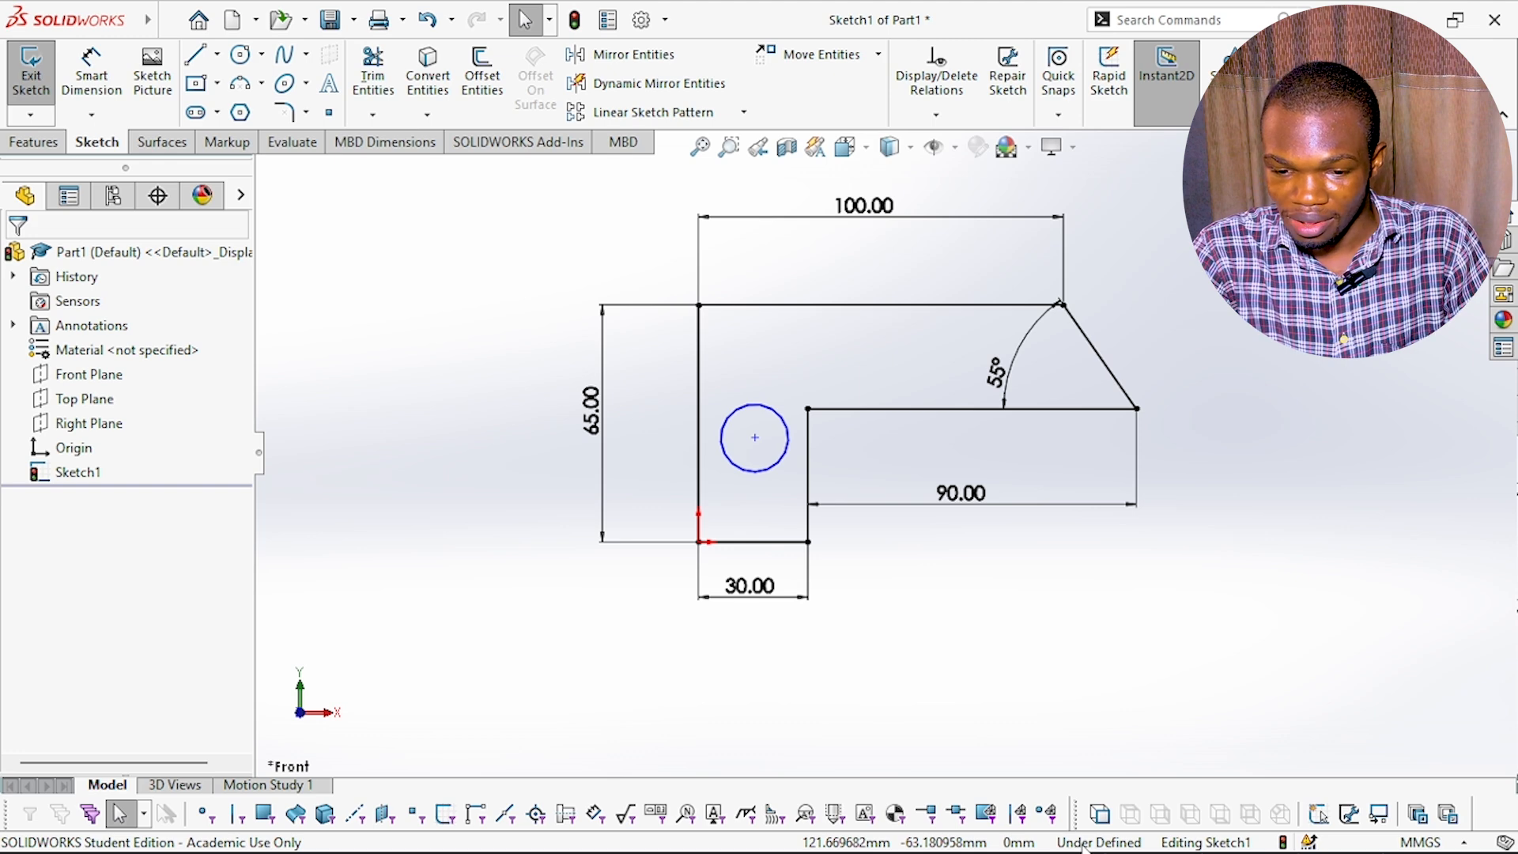
- Dimension the circle's diameter to 20 mm above the profile's top edge and finish dimensioning
{"action": "mouse_move", "coordinate": [1085, 850]}
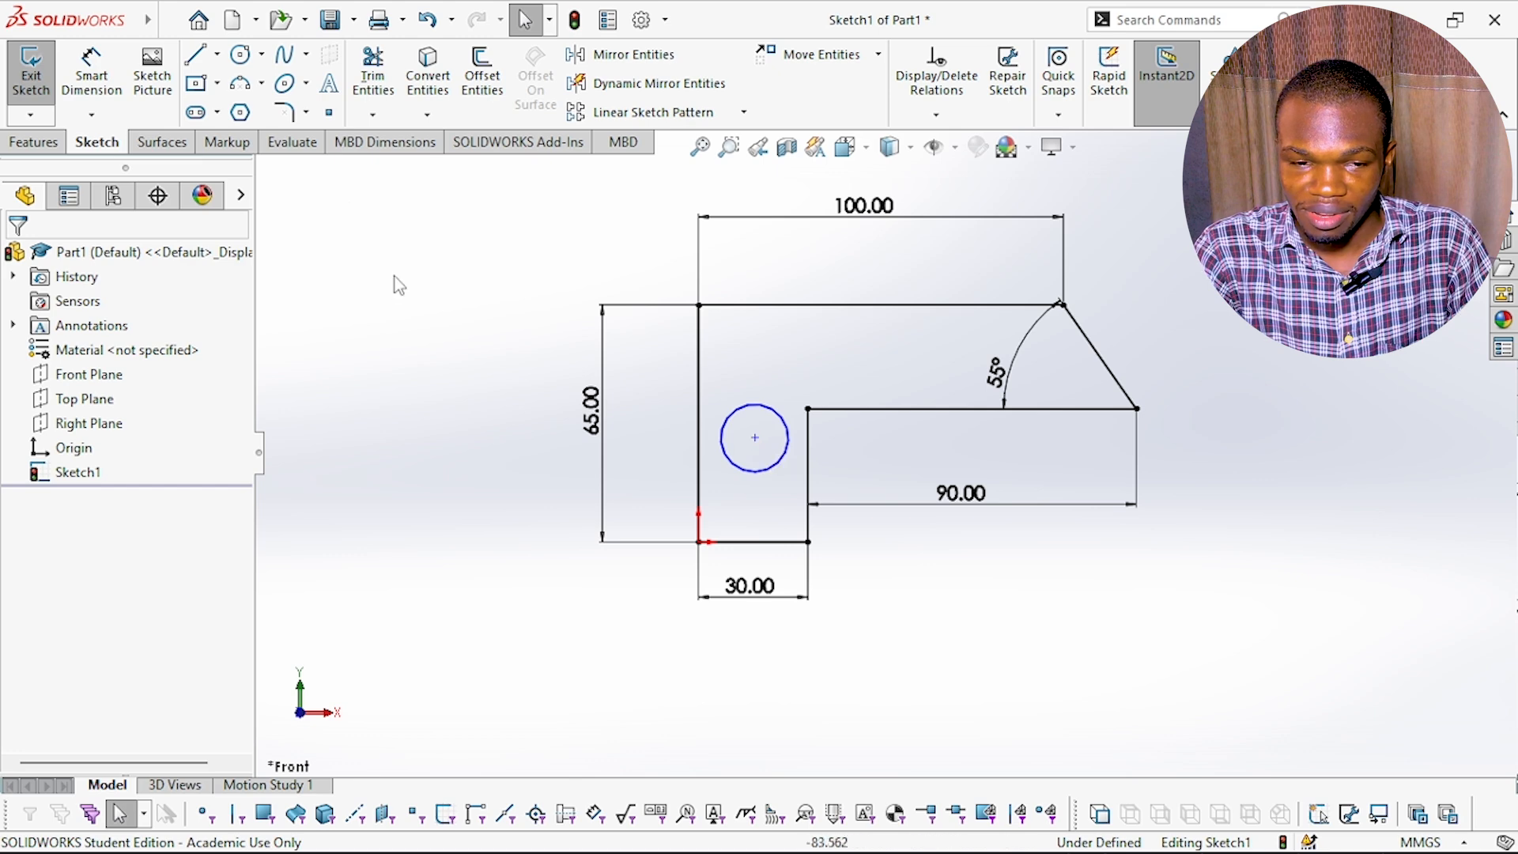
{"action": "left_click", "coordinate": [101, 77]}
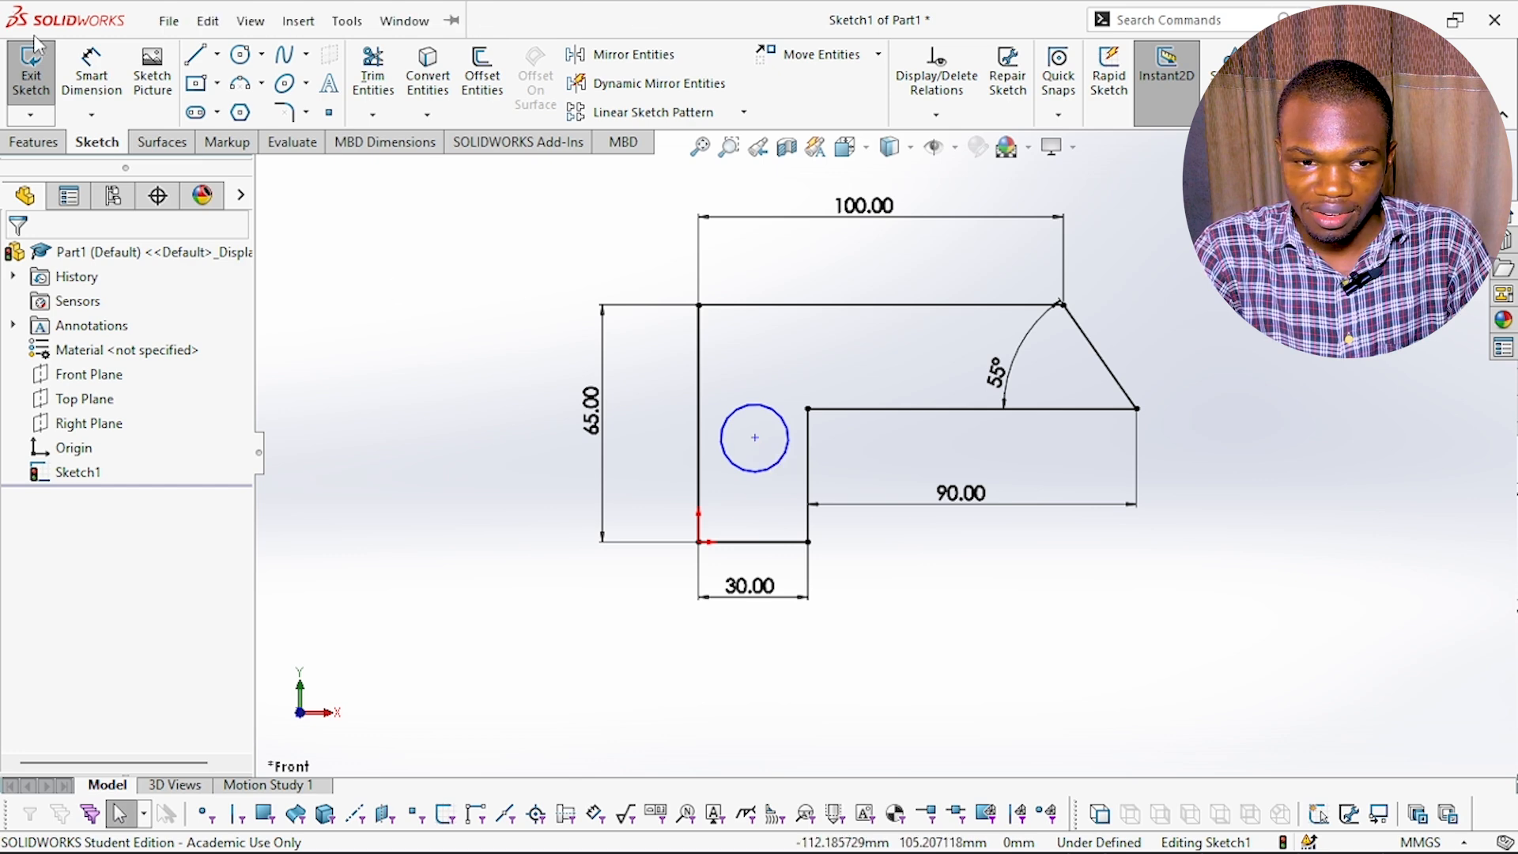
{"action": "left_click", "coordinate": [728, 437]}
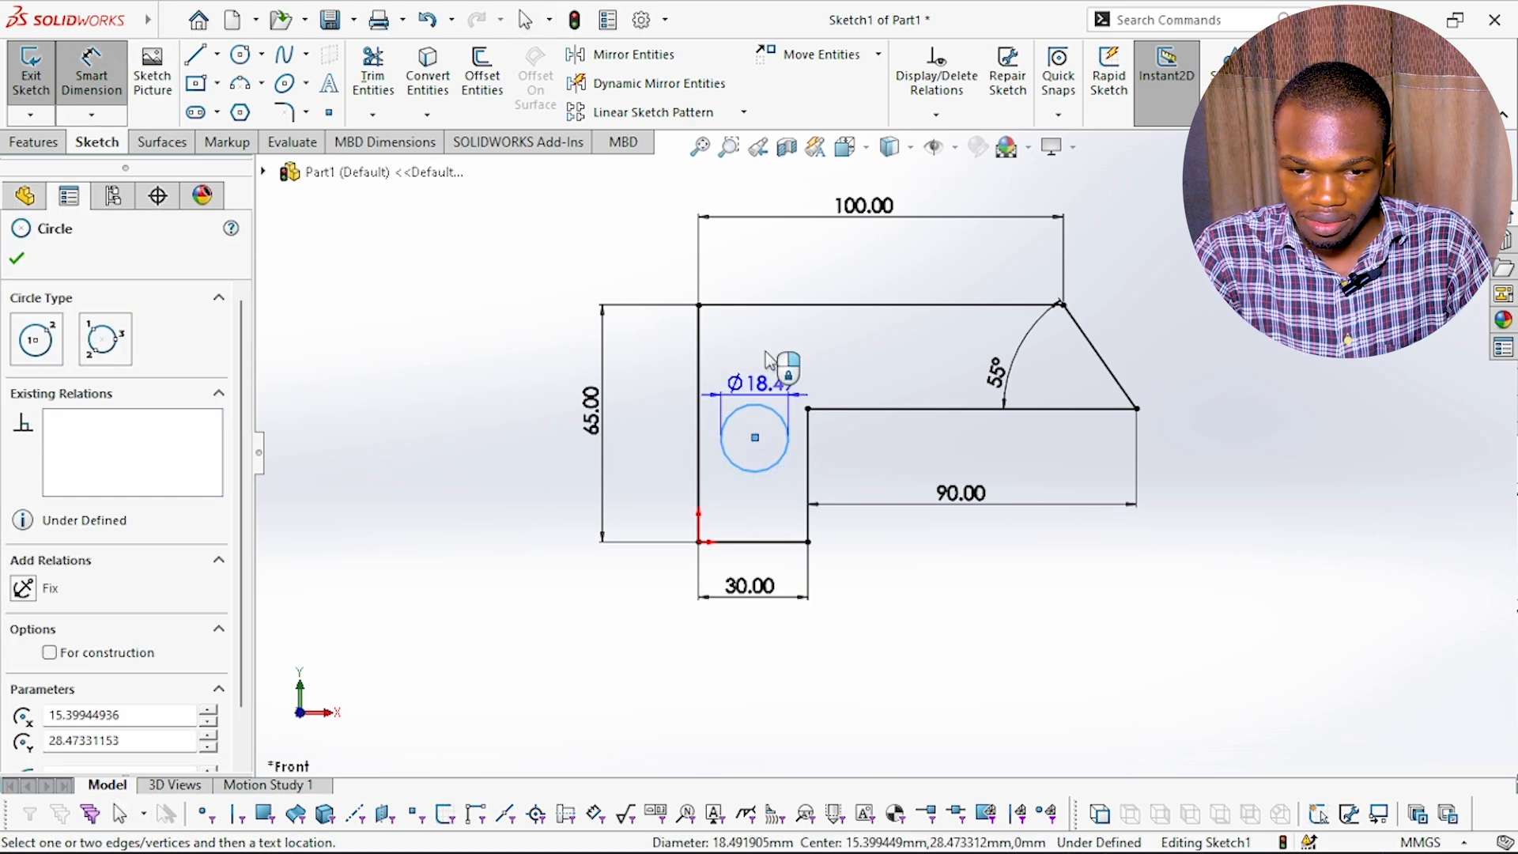
{"action": "left_click", "coordinate": [778, 285]}
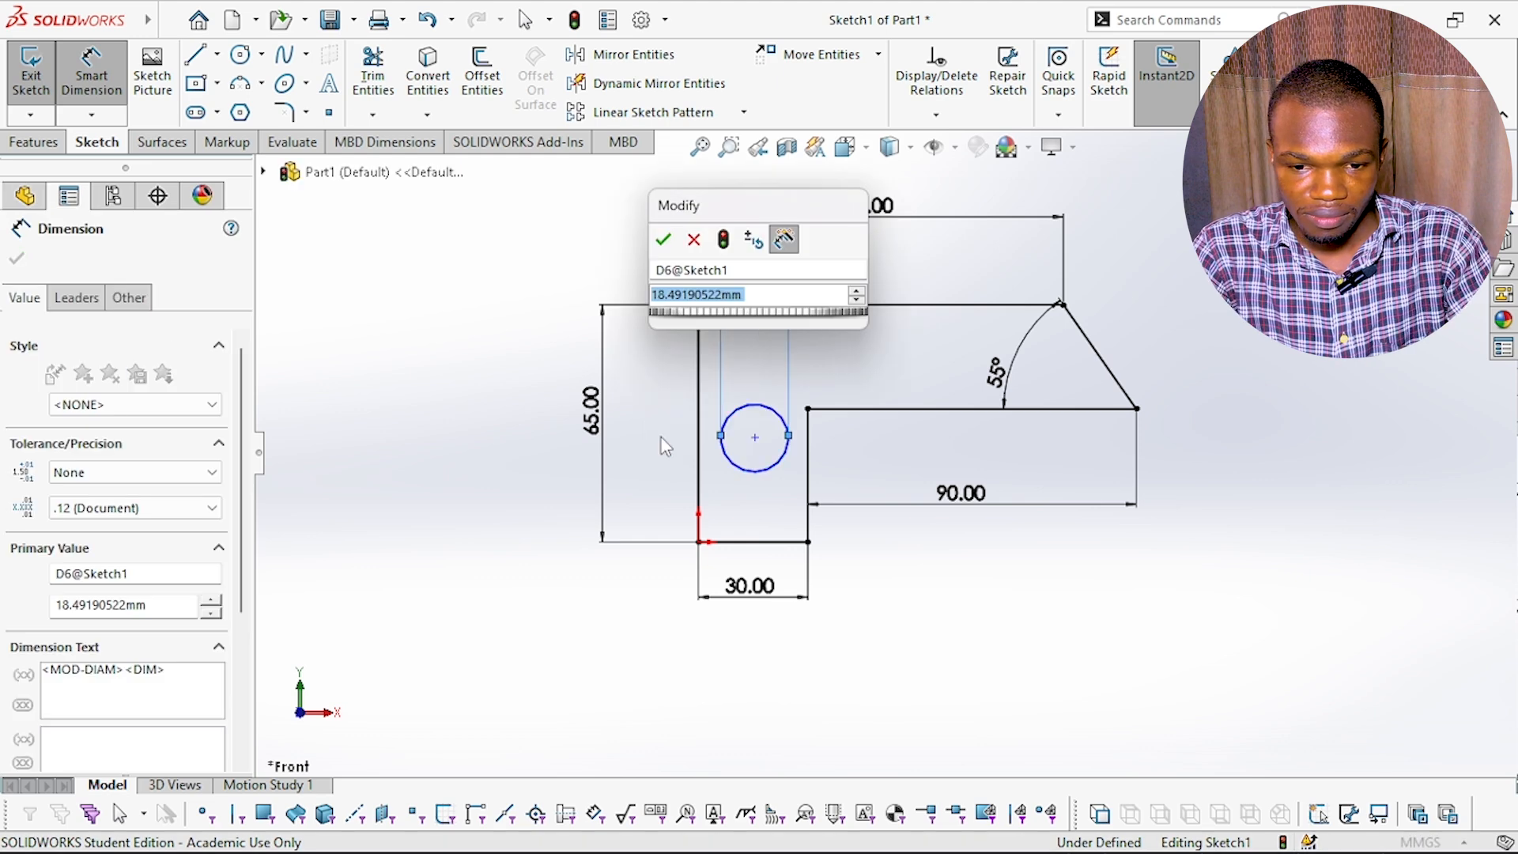
{"action": "type", "text": "20"}
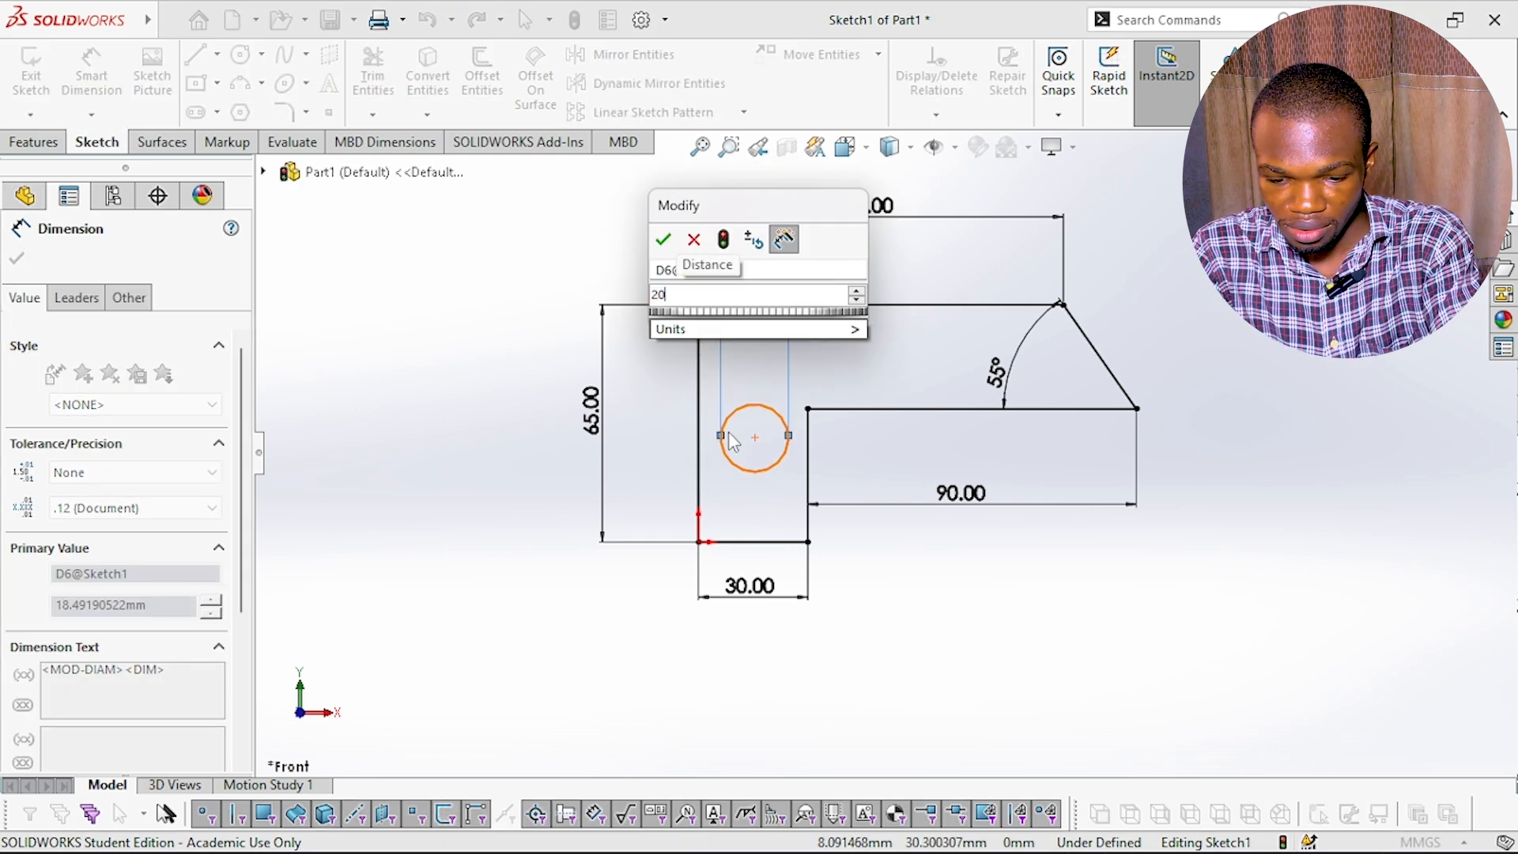
{"action": "key", "text": "Return"}
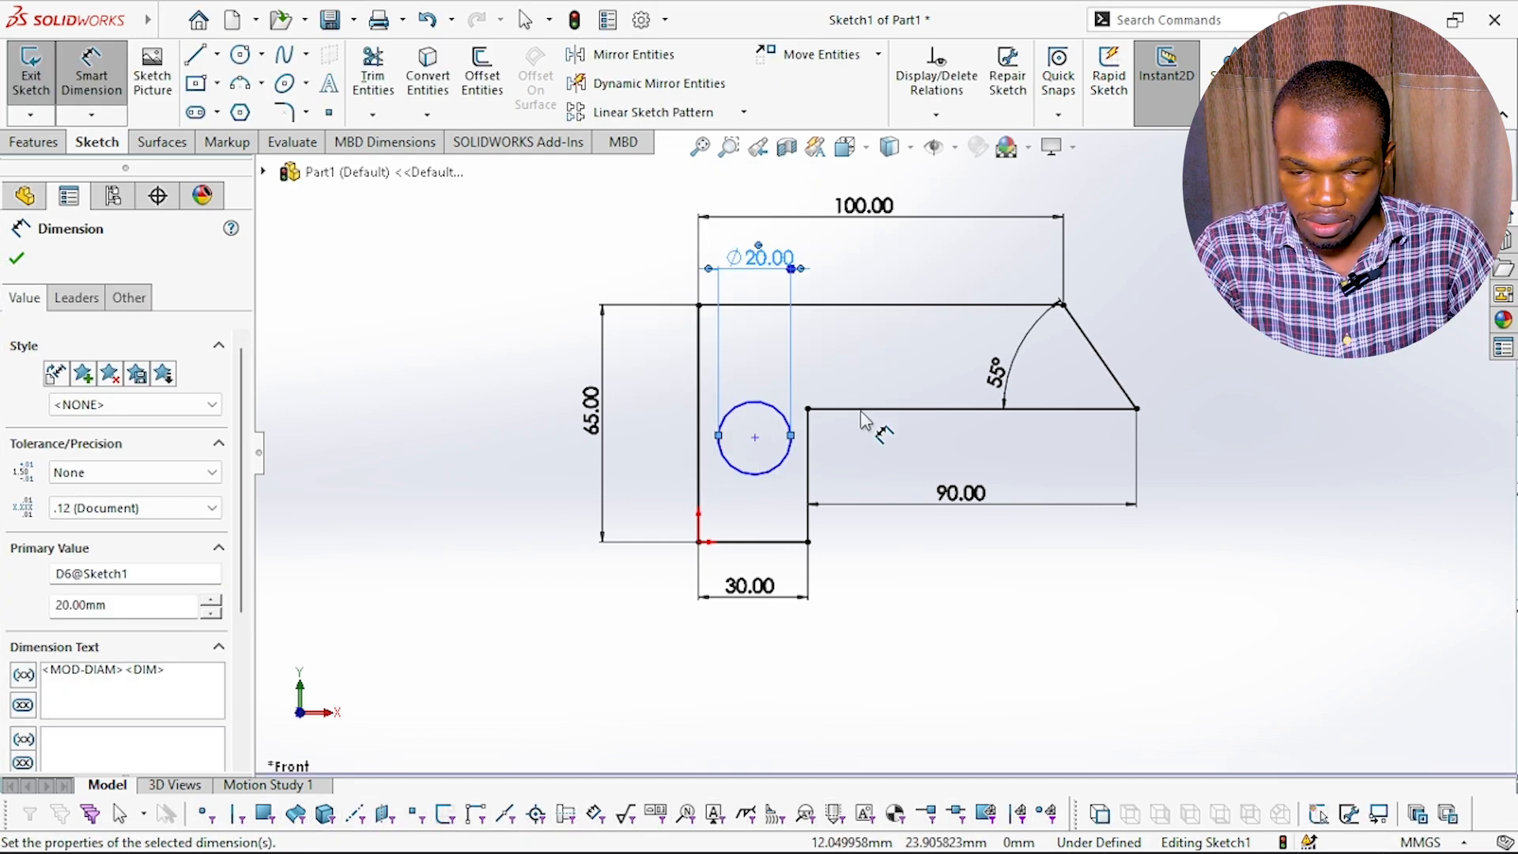
{"action": "left_click", "coordinate": [909, 624]}
{"action": "right_click", "coordinate": [899, 589]}
{"action": "left_click", "coordinate": [951, 660]}
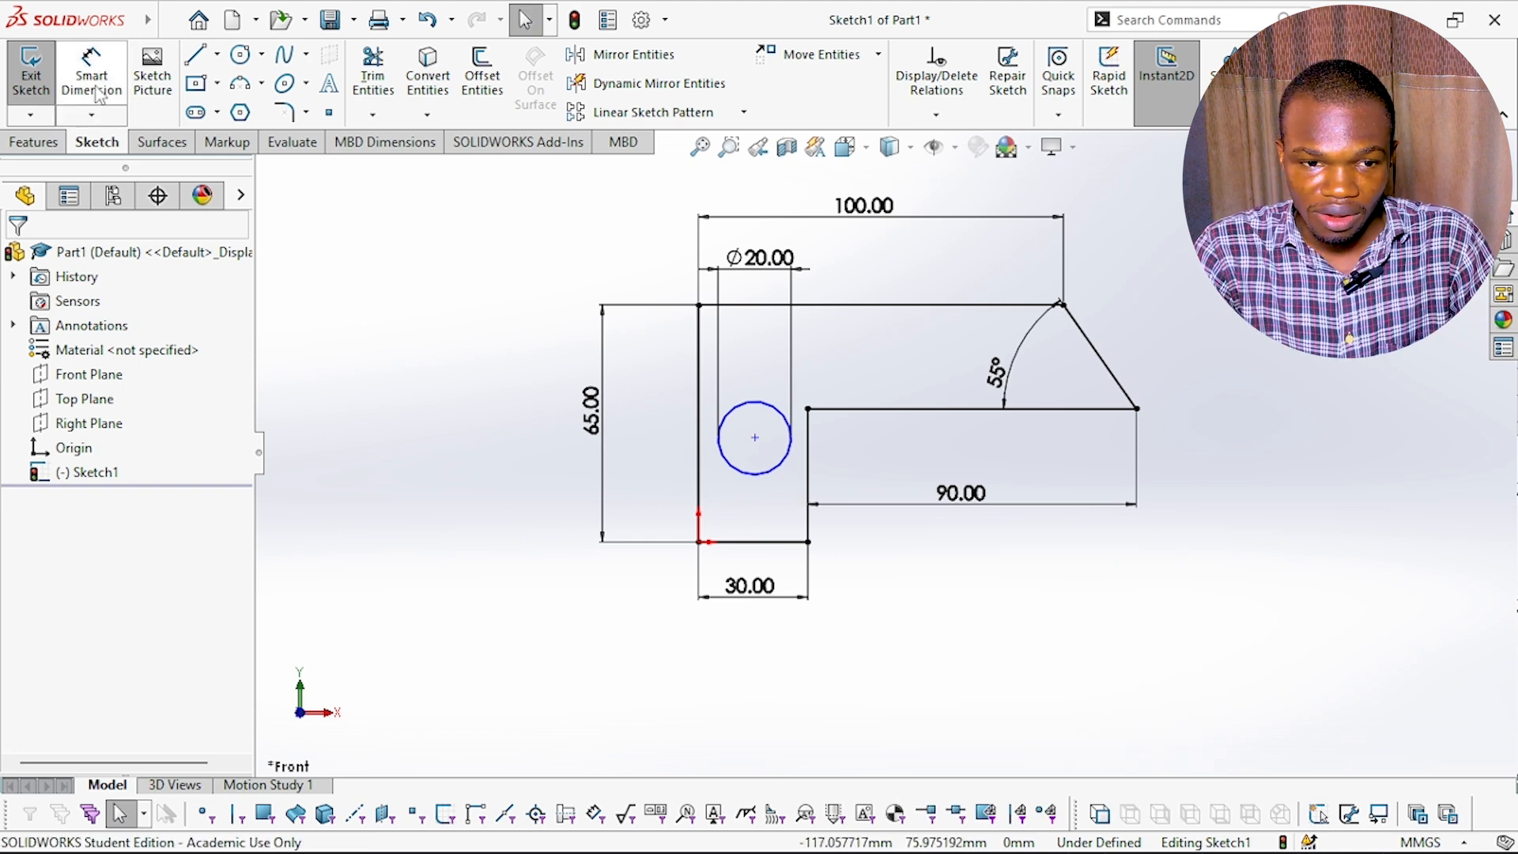
- Dimension the horizontal distance from the long vertical edge to the circle's centre to 15 mm
{"action": "left_click", "coordinate": [103, 106]}
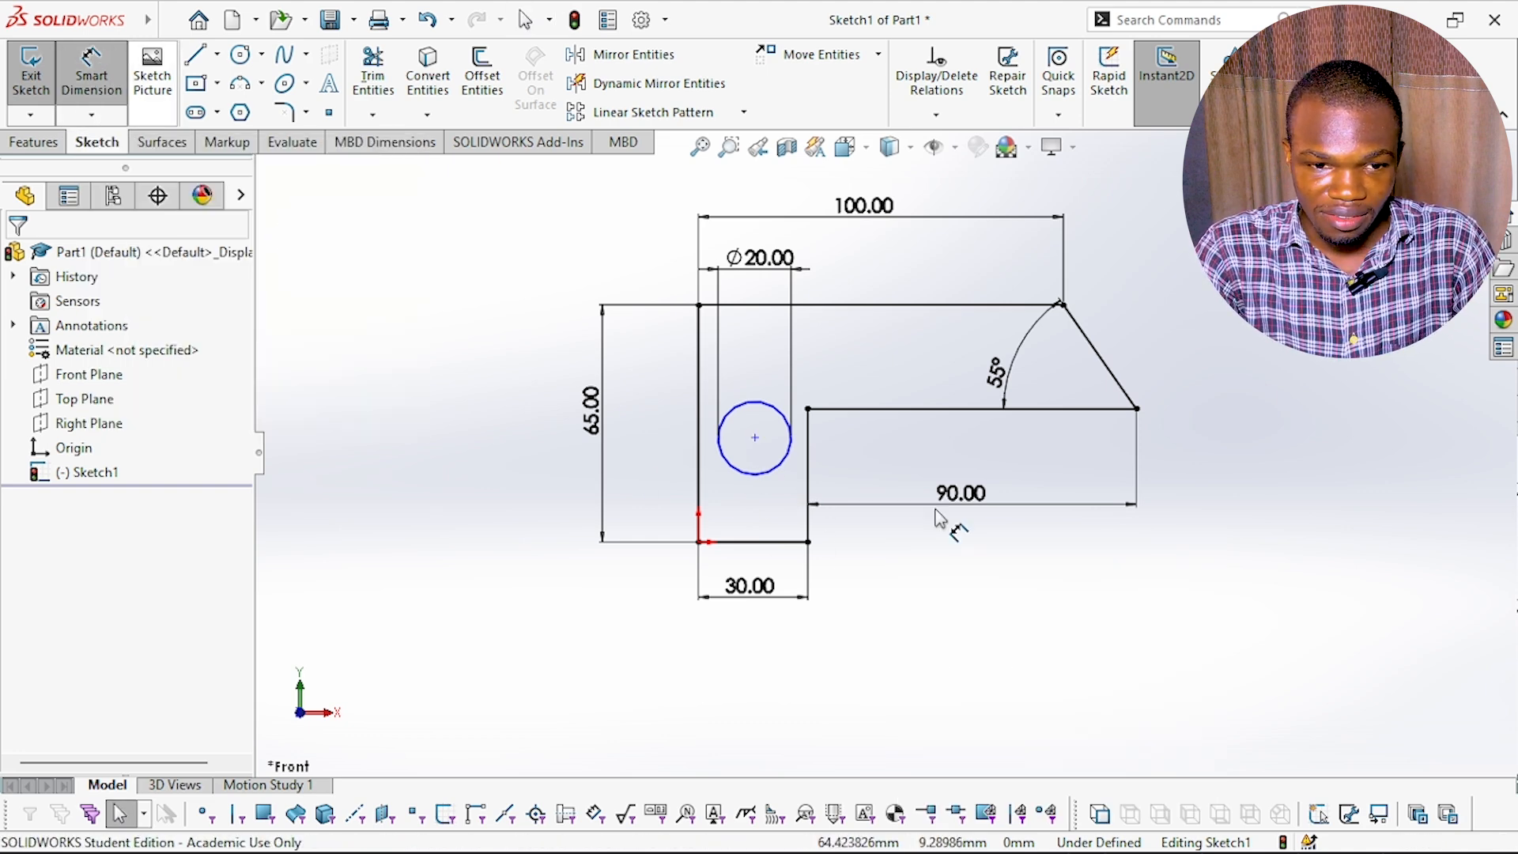
{"action": "left_click", "coordinate": [699, 472]}
{"action": "left_click", "coordinate": [755, 438]}
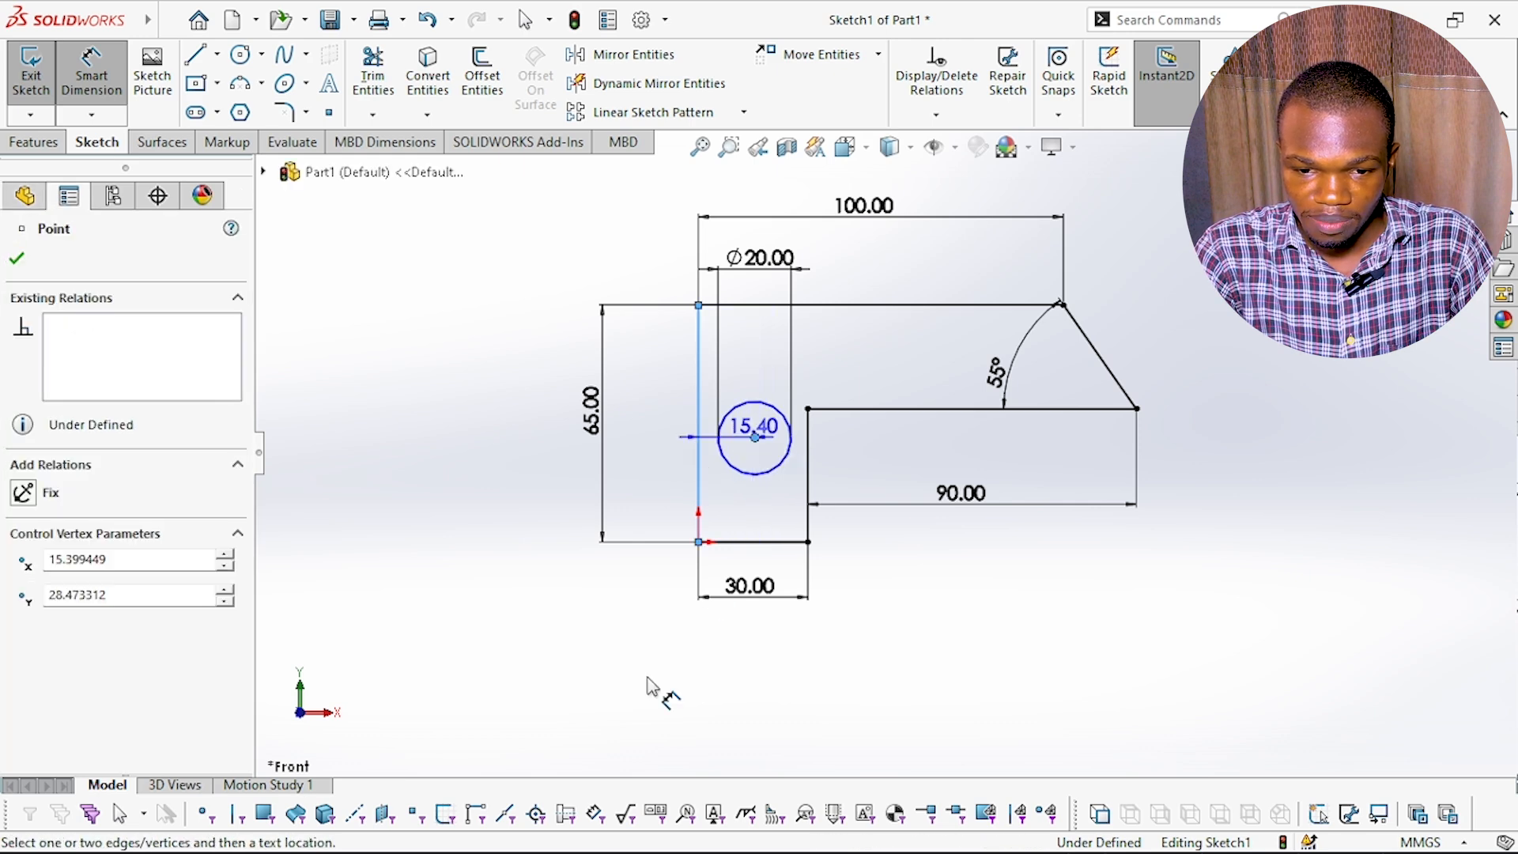
{"action": "left_click", "coordinate": [723, 680]}
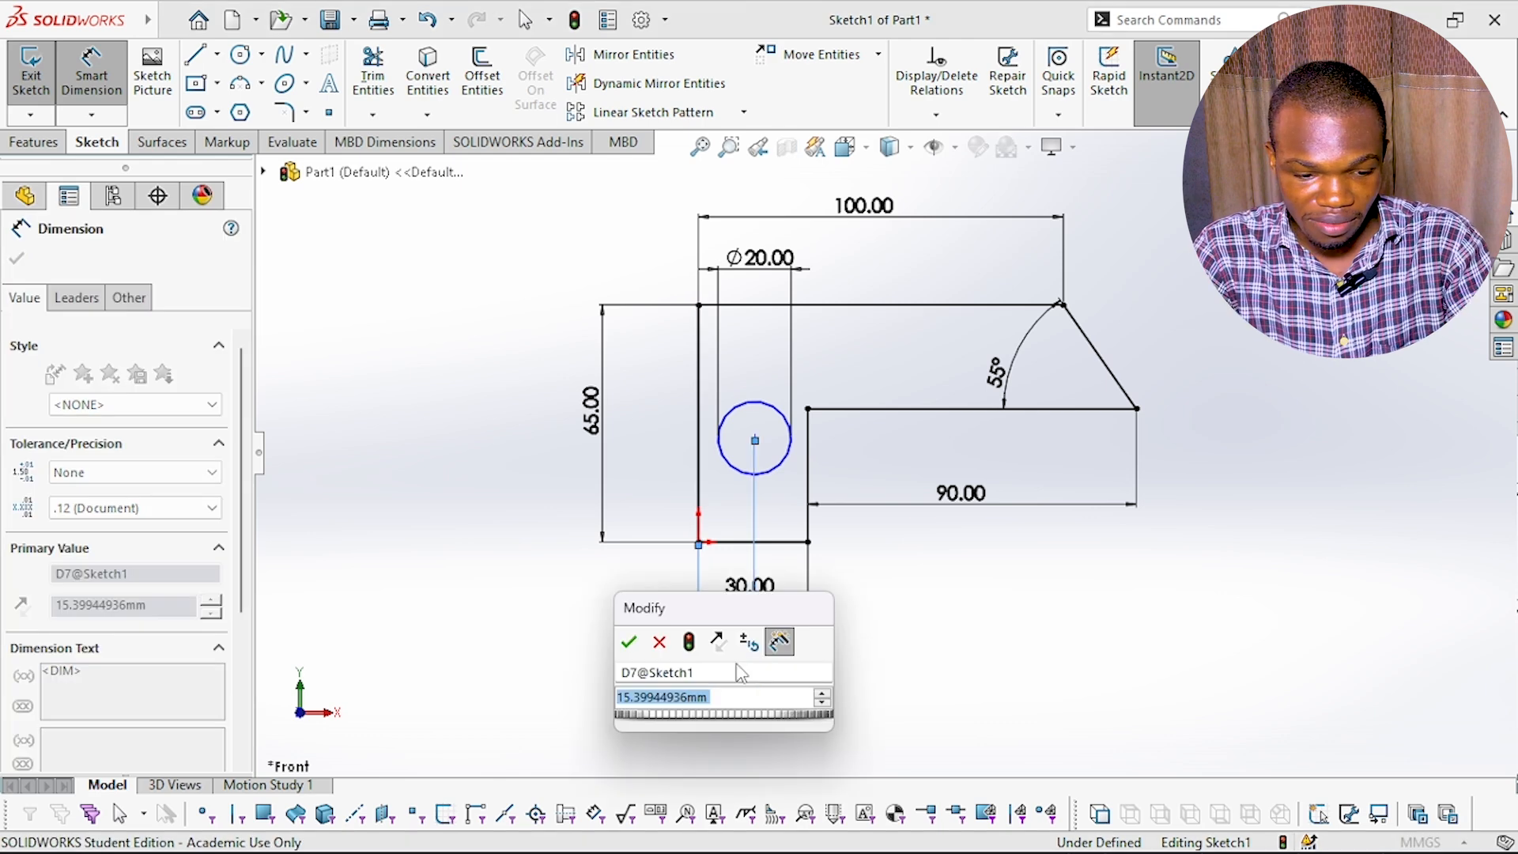
{"action": "type", "text": "15"}
{"action": "key", "text": "Return"}
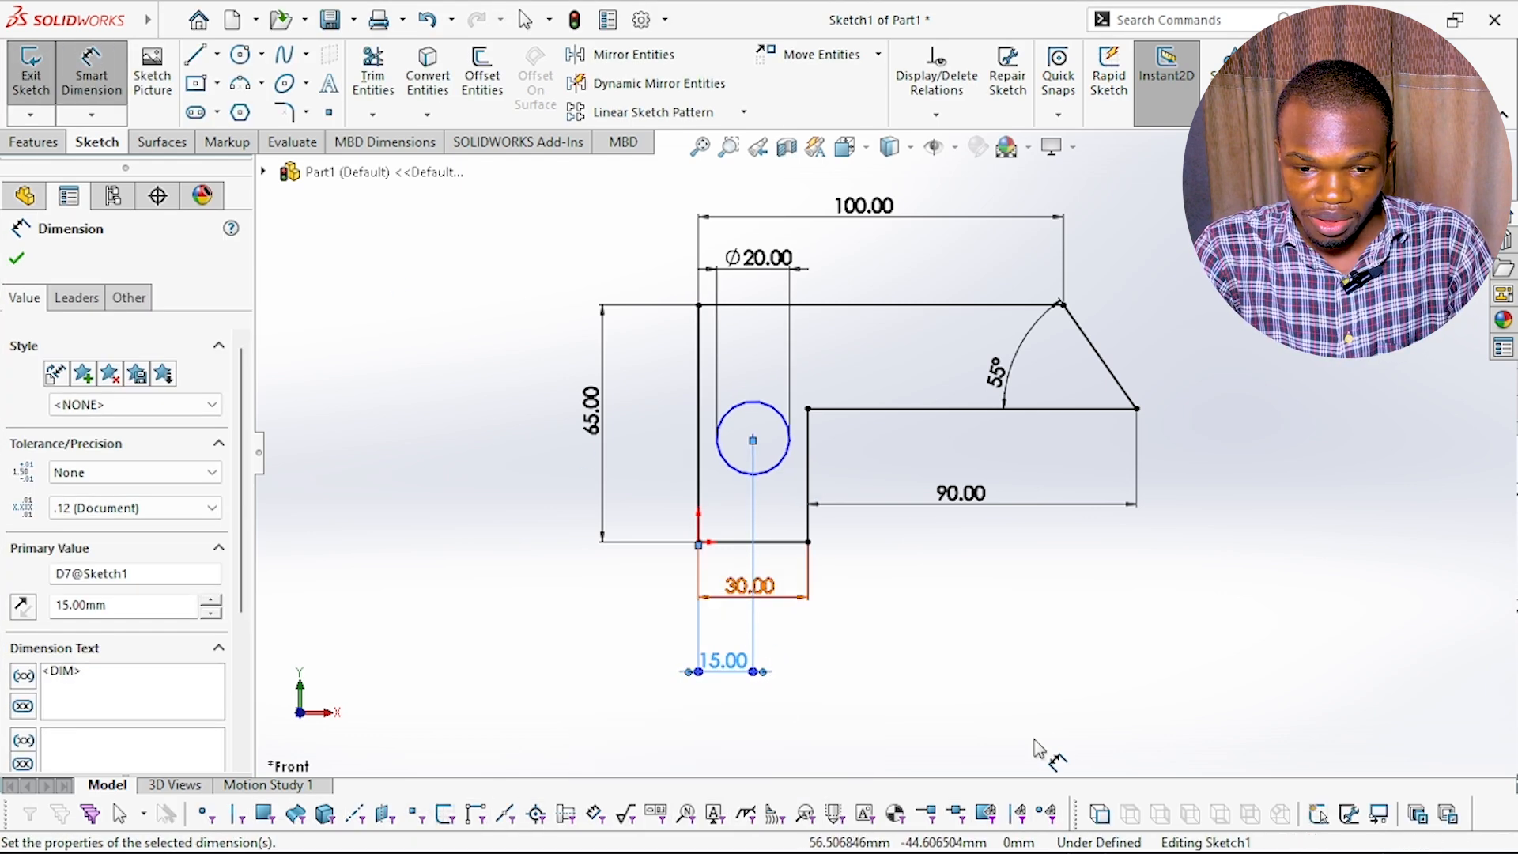
{"action": "left_click", "coordinate": [752, 440]}
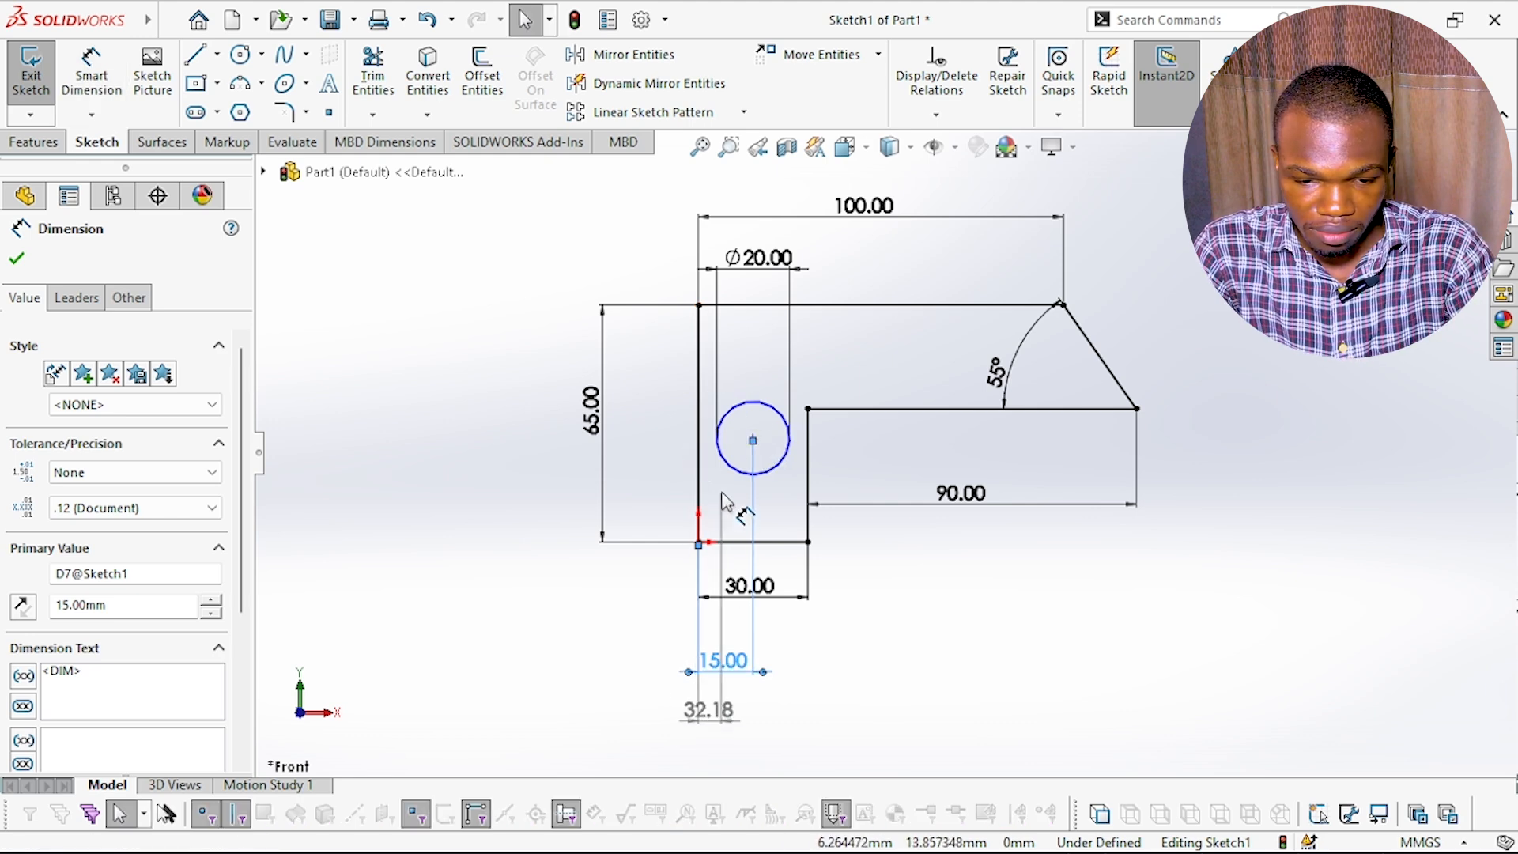
{"action": "left_click", "coordinate": [753, 305]}
{"action": "left_click", "coordinate": [753, 439]}
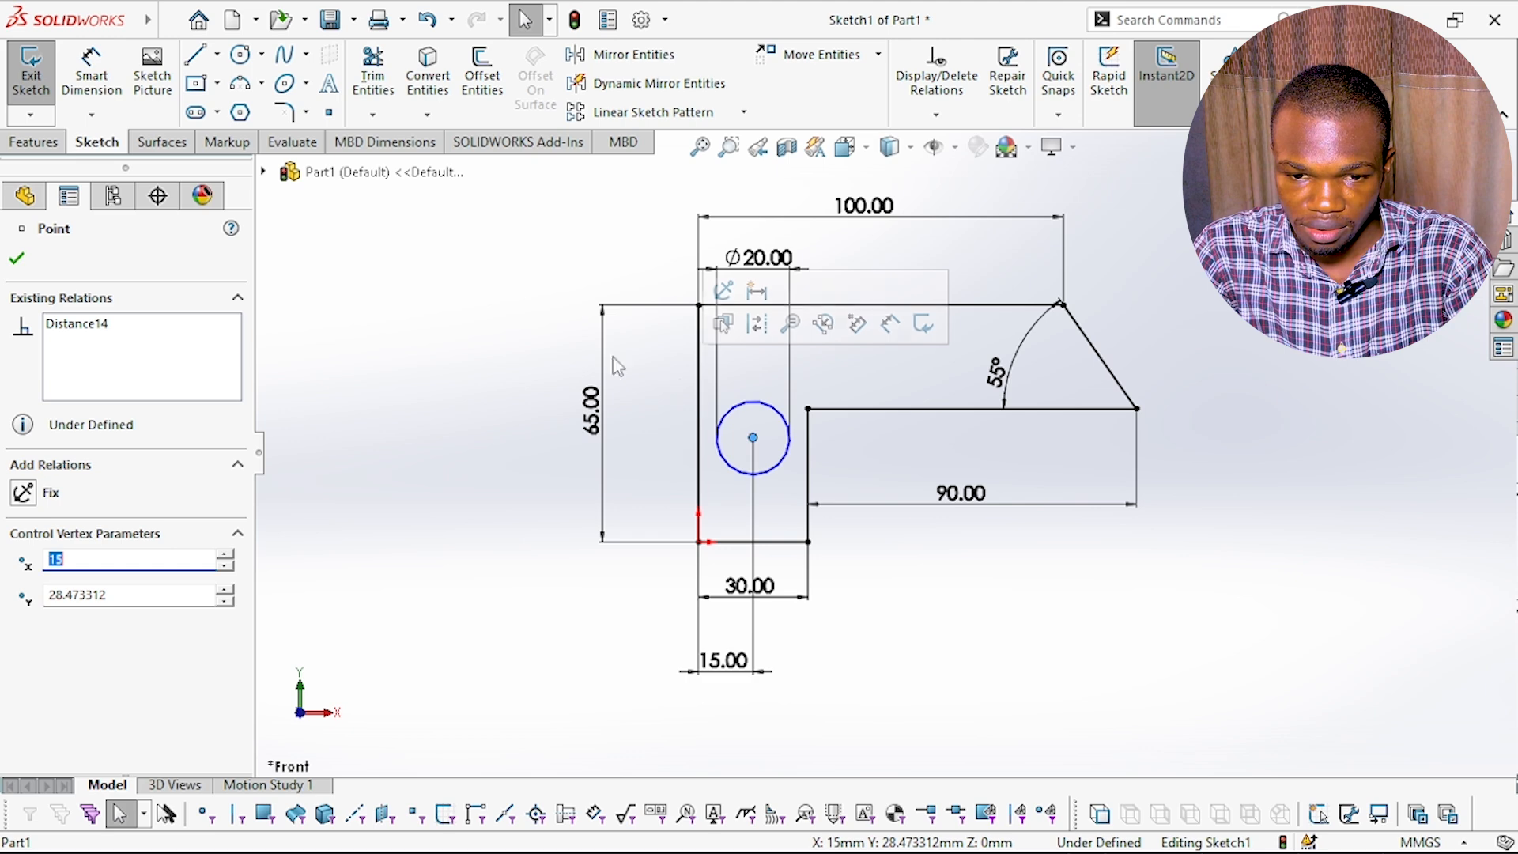
- Dimension the vertical distance from the profile's top edge to the circle's centre to 33.5 mm
{"action": "left_click", "coordinate": [92, 75]}
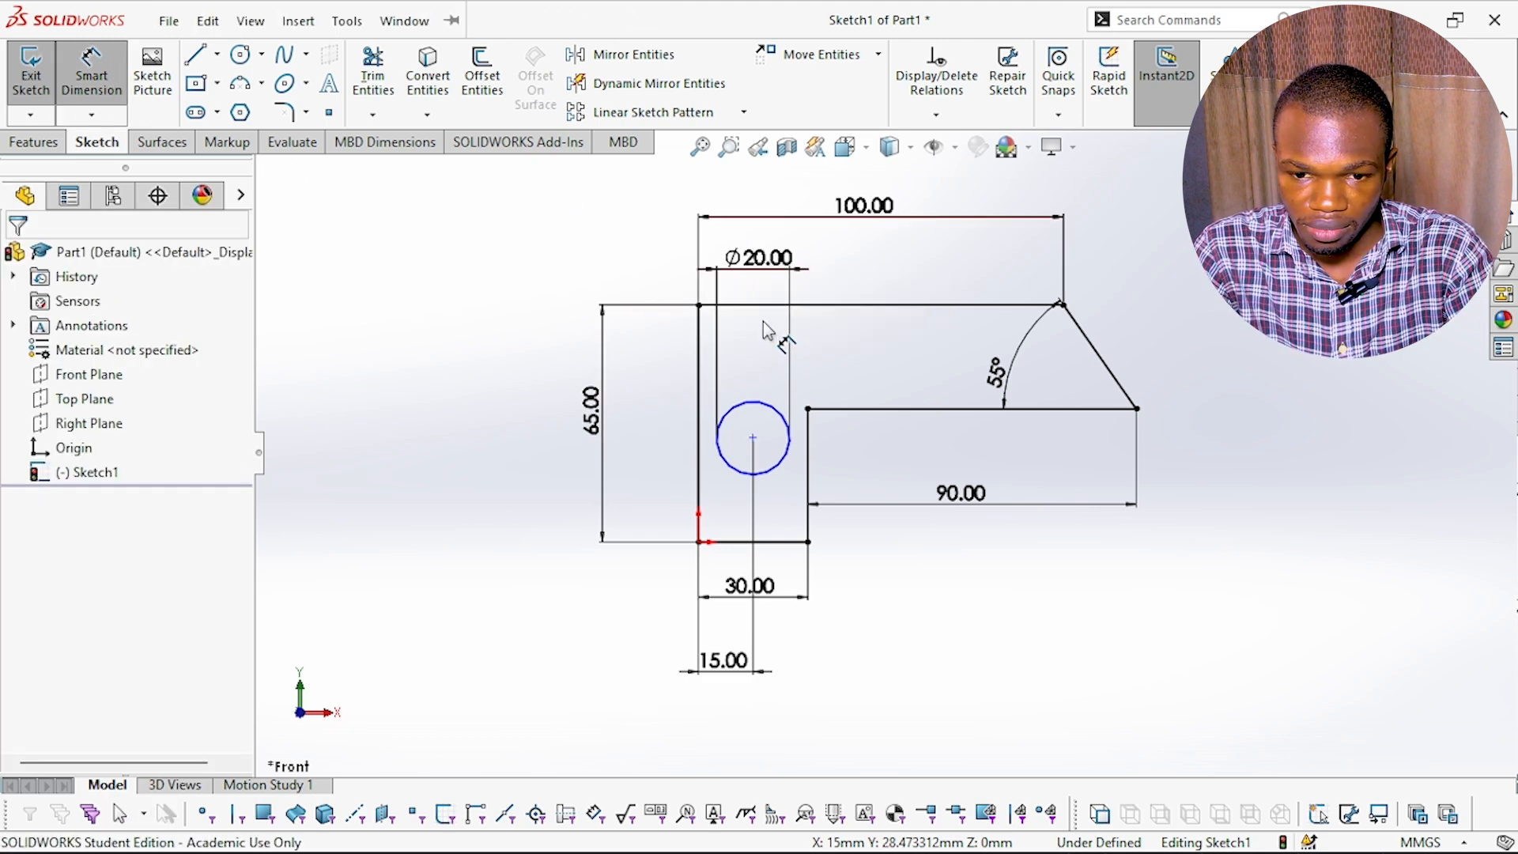
{"action": "left_click", "coordinate": [786, 306]}
{"action": "left_click", "coordinate": [753, 437]}
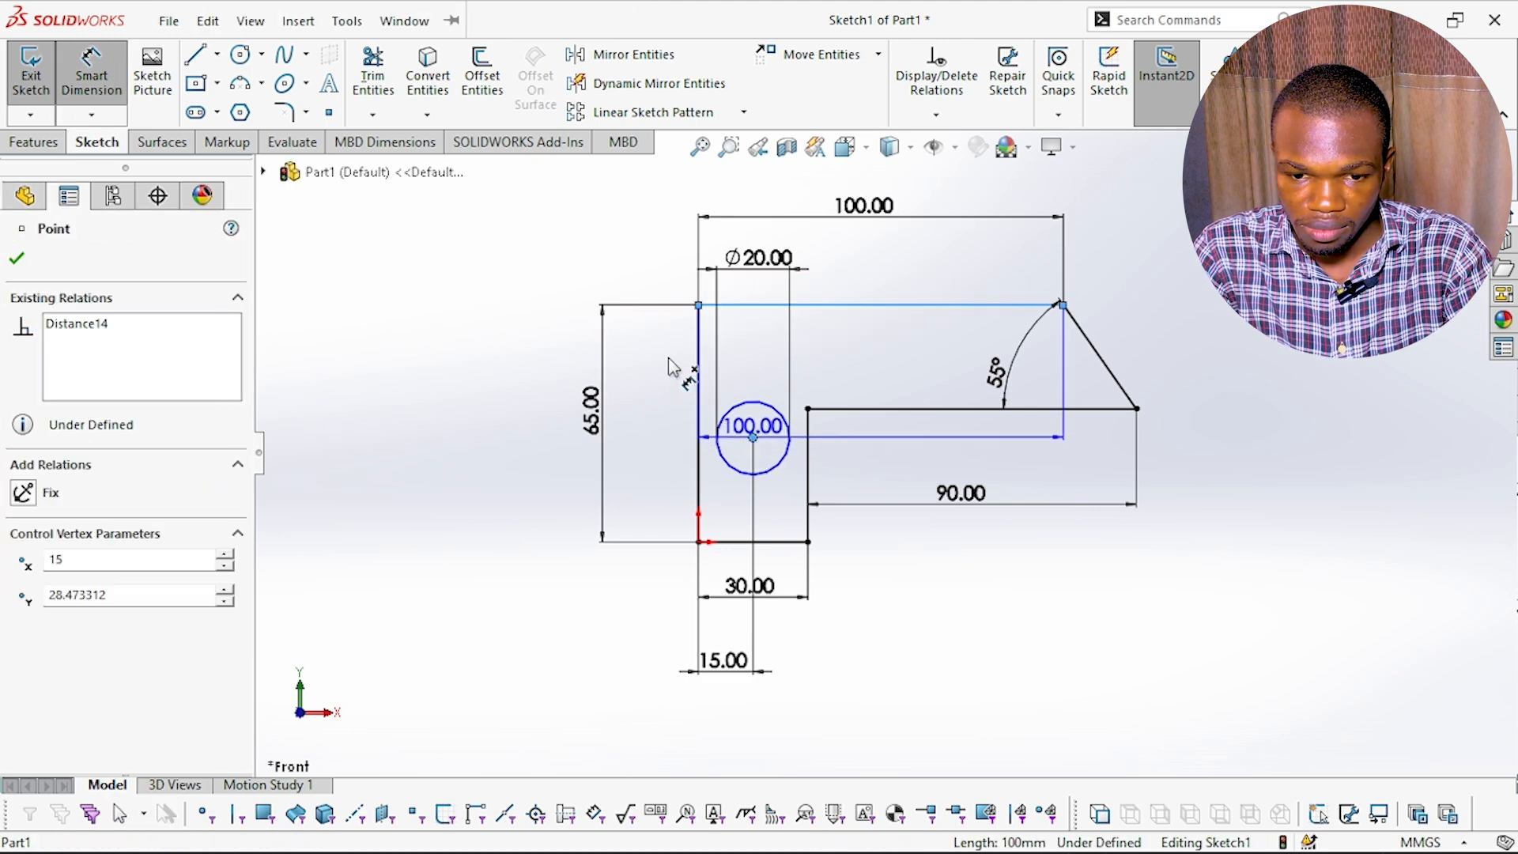
{"action": "left_click", "coordinate": [656, 391]}
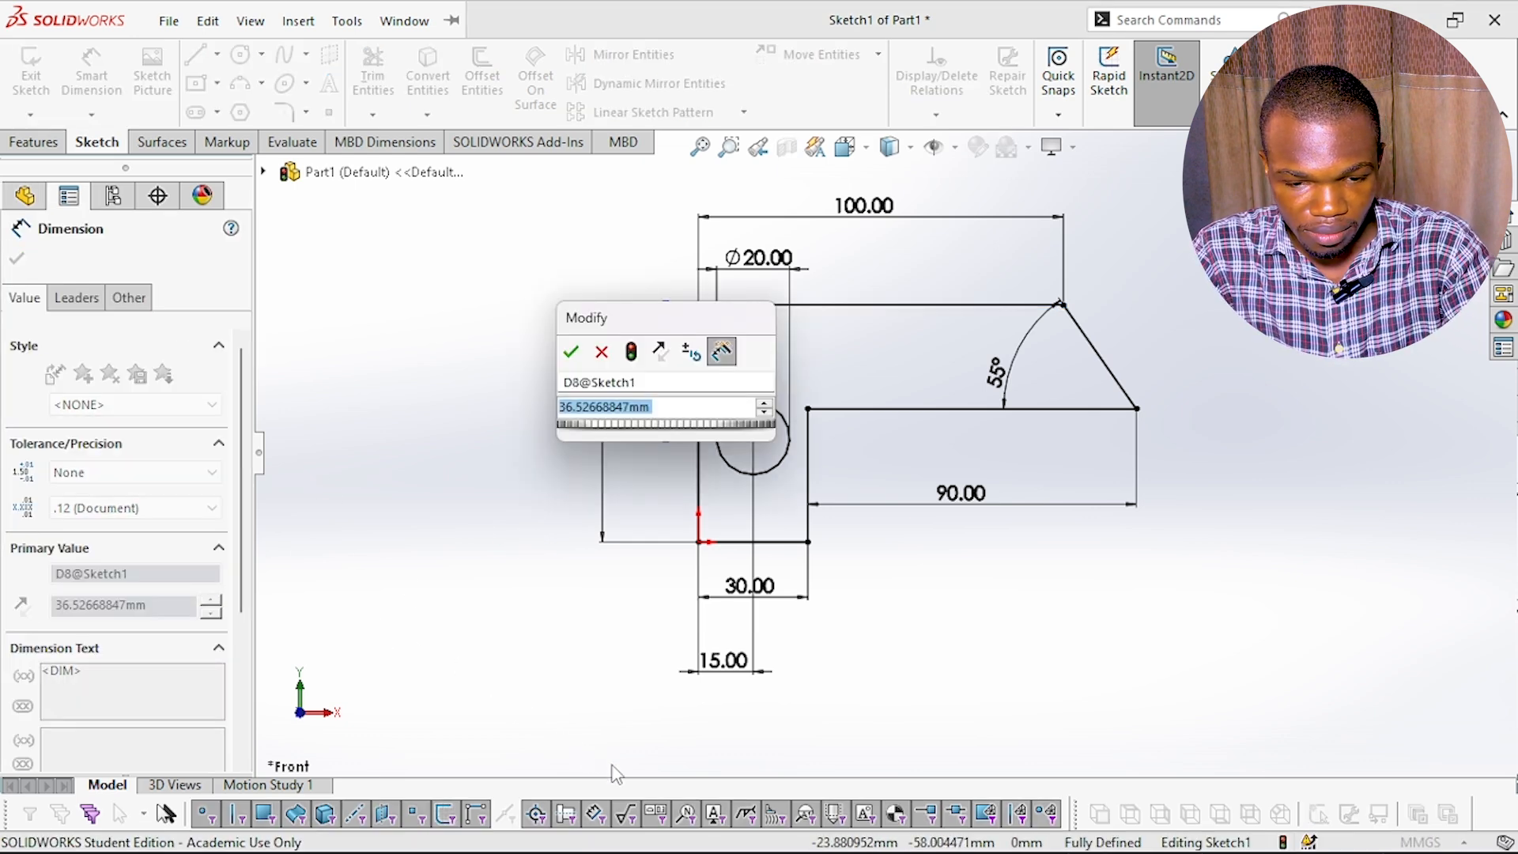
{"action": "type", "text": "33"}
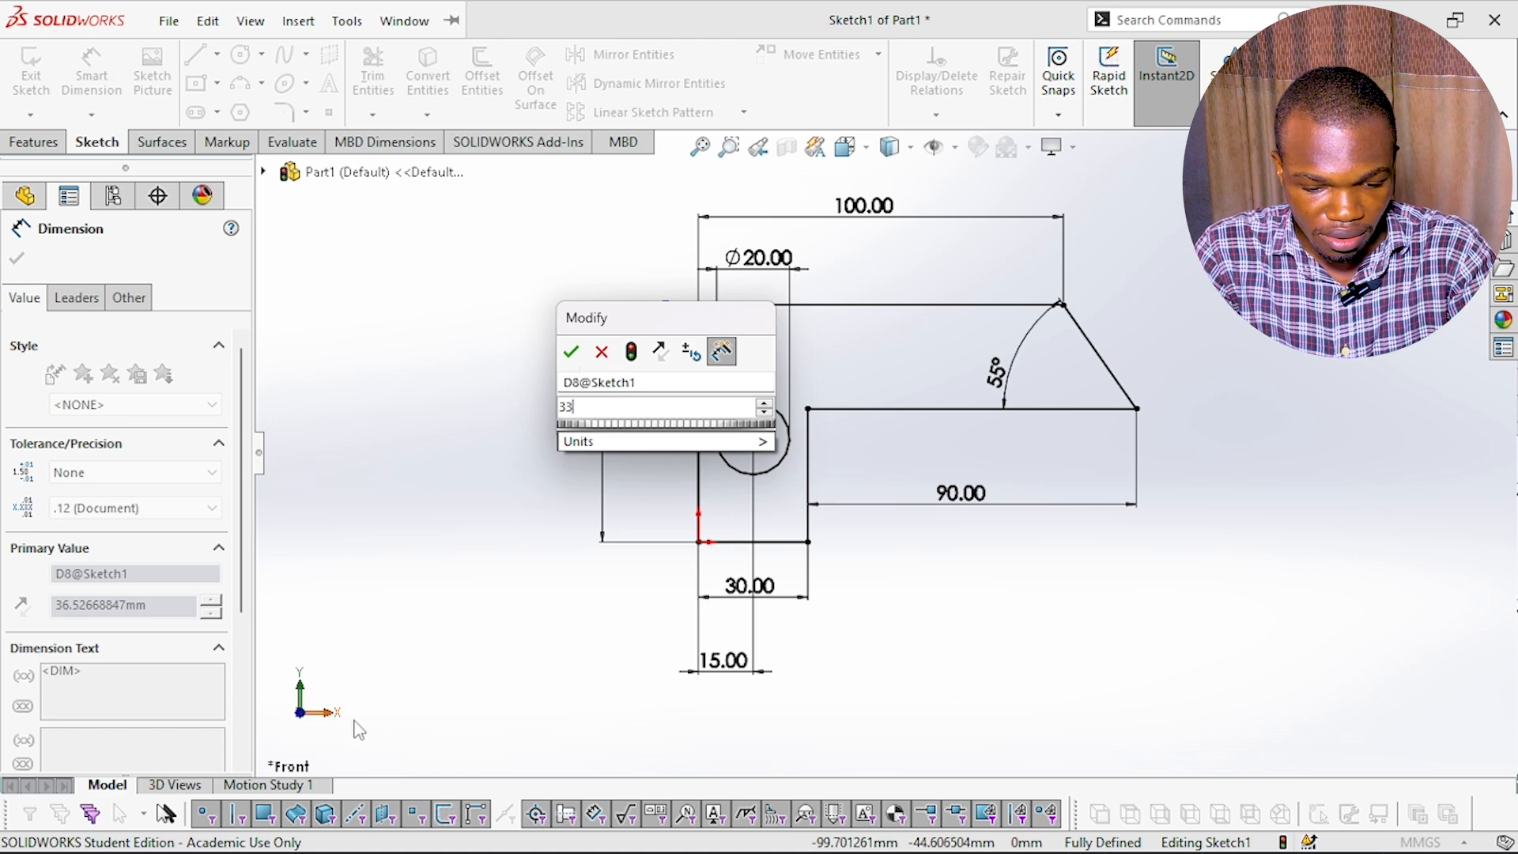
{"action": "type", "text": ".5"}
{"action": "key", "text": "Return"}
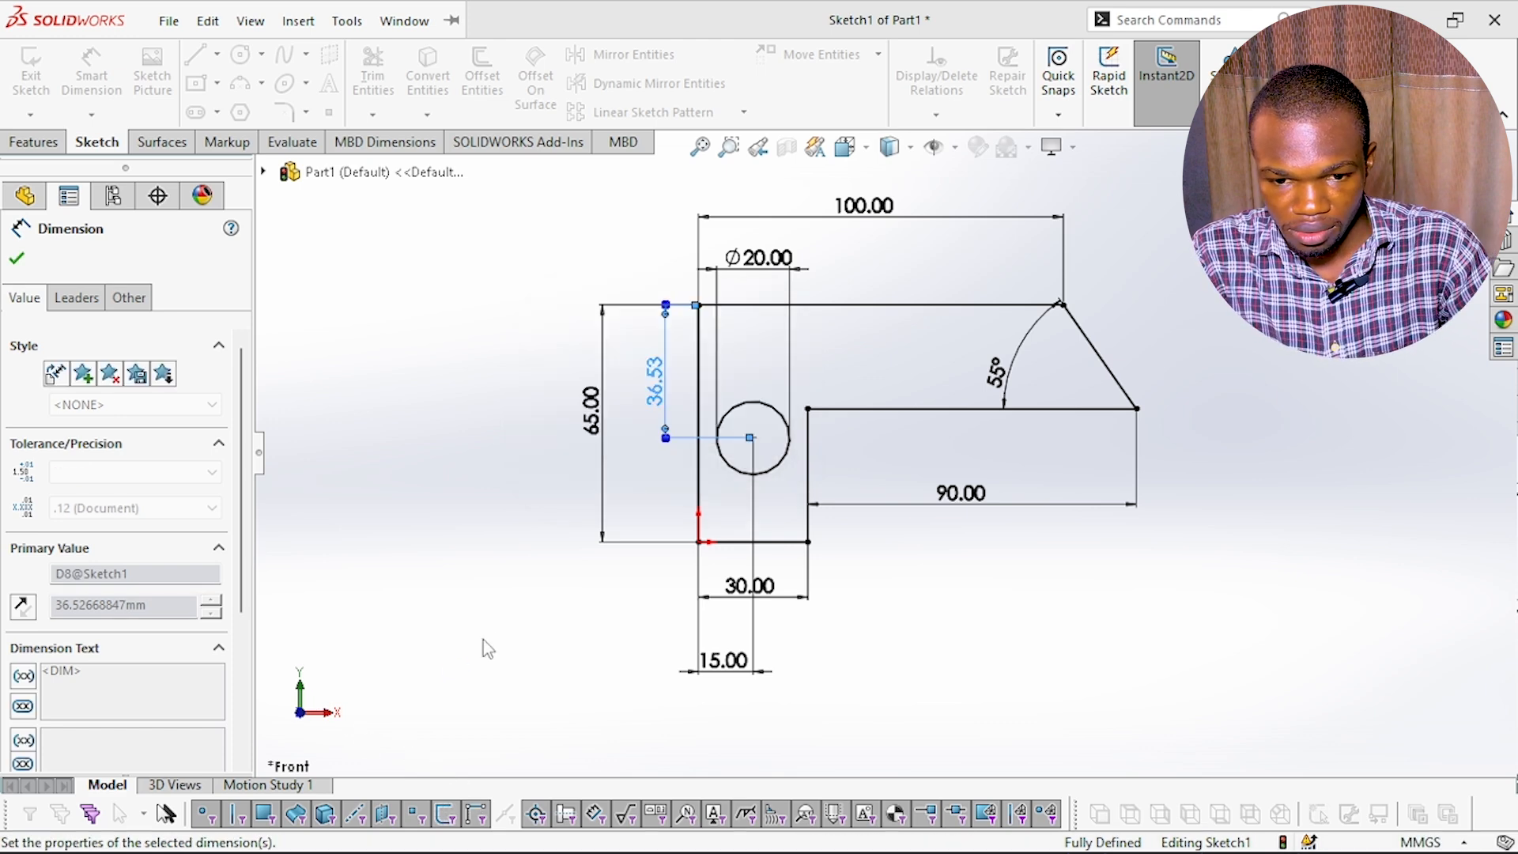
{"action": "left_click", "coordinate": [477, 525]}
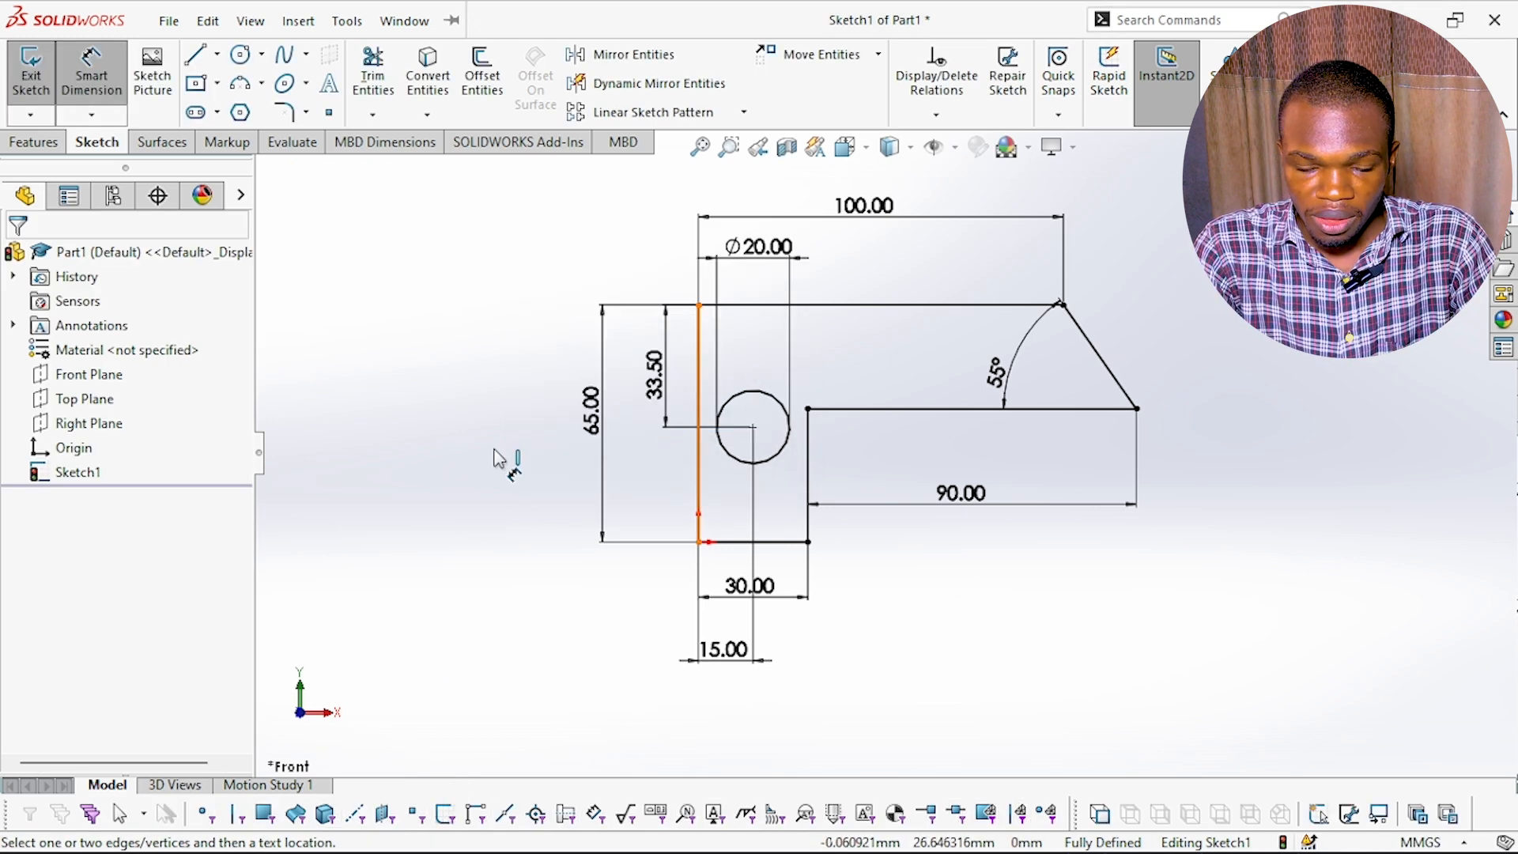
- Set the width of the short base edge at the origin to 25 mm
{"action": "left_click", "coordinate": [92, 71]}
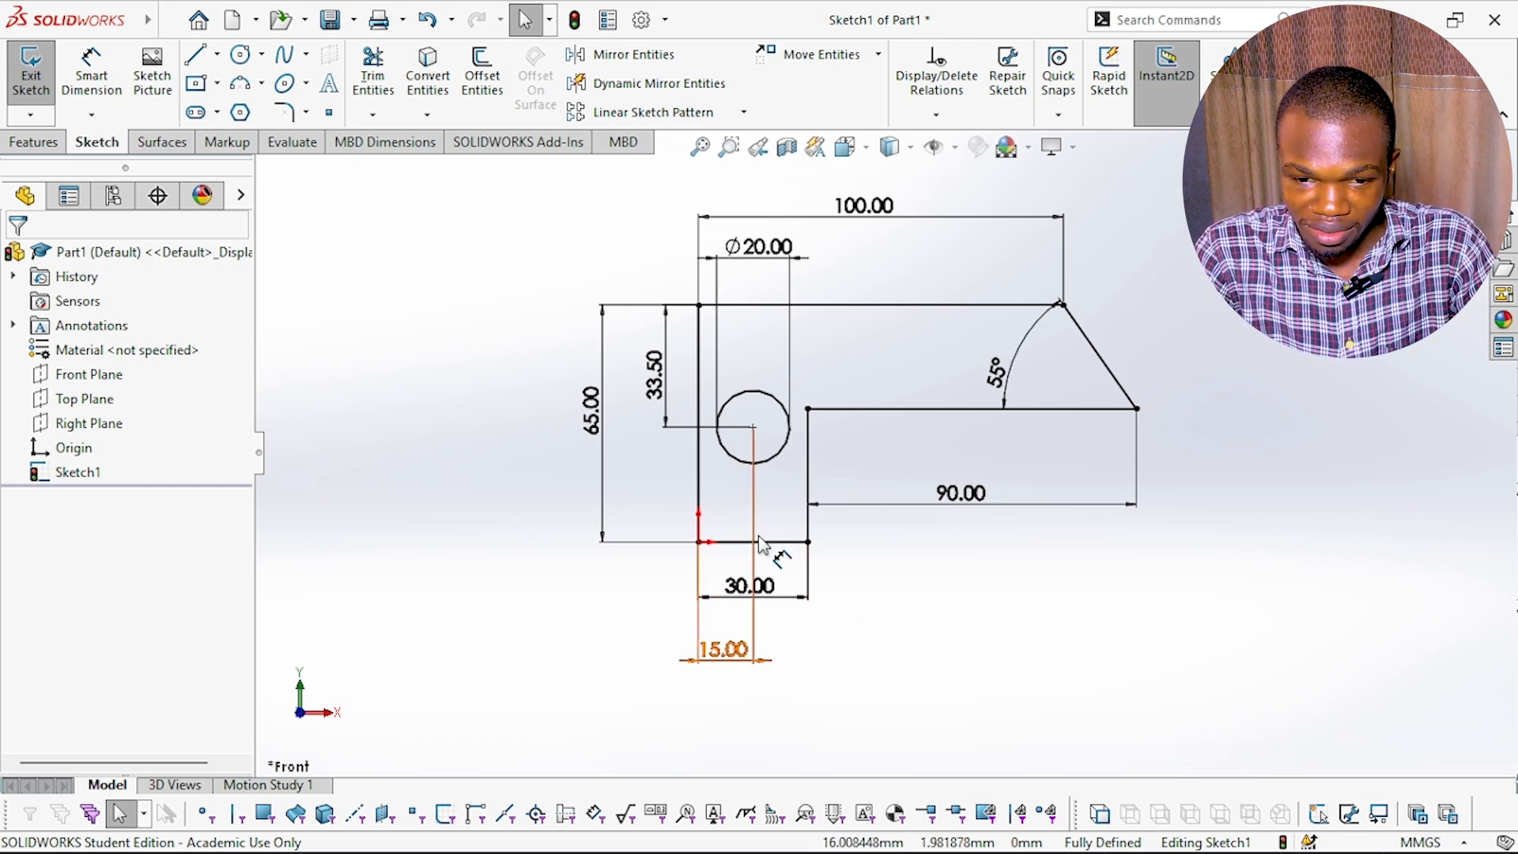
{"action": "left_click", "coordinate": [780, 607]}
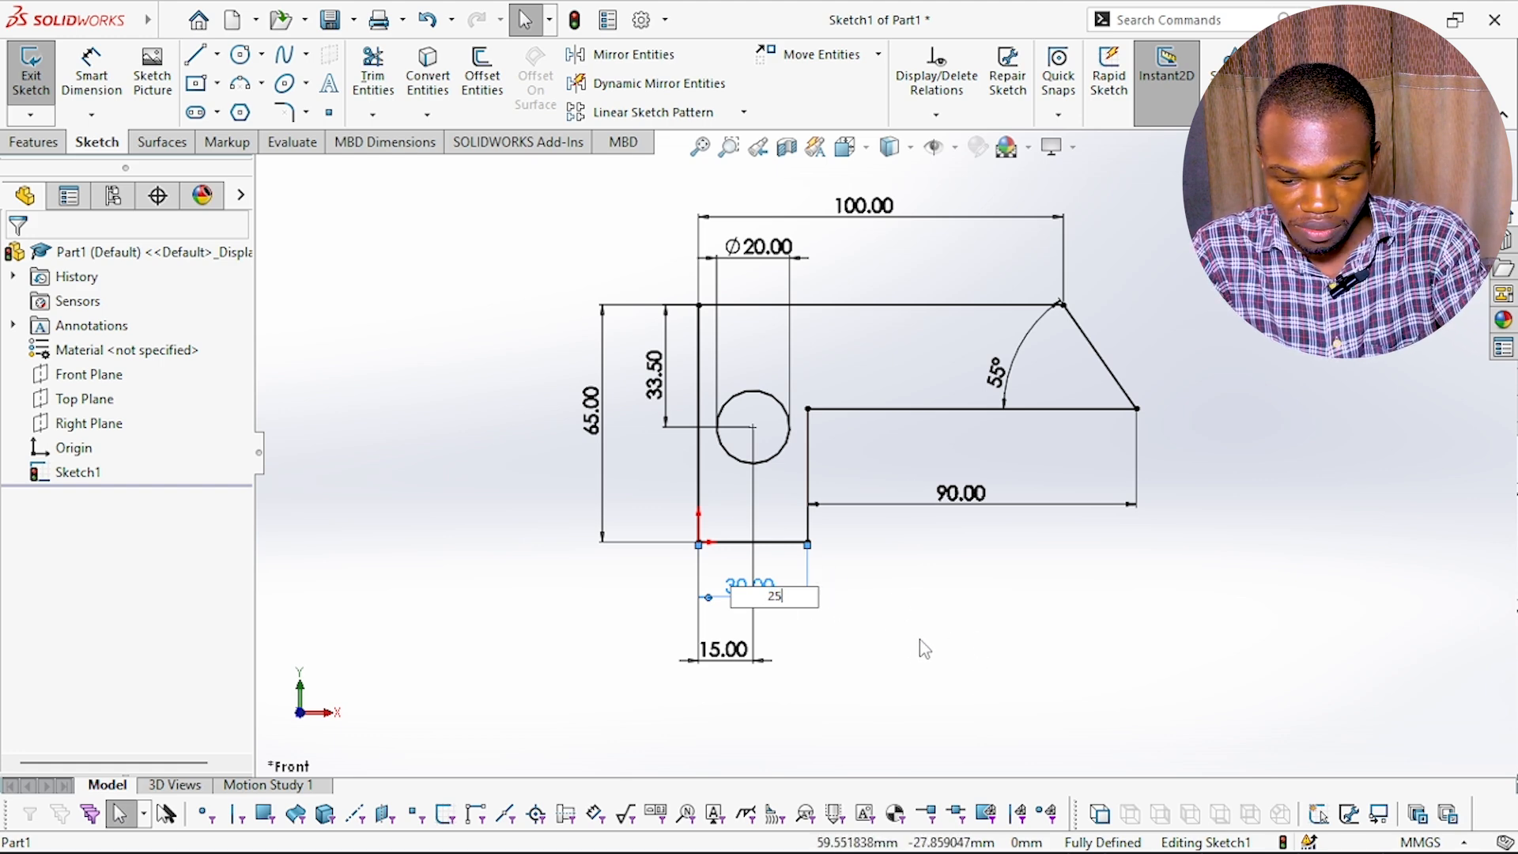
{"action": "key", "text": "Return"}
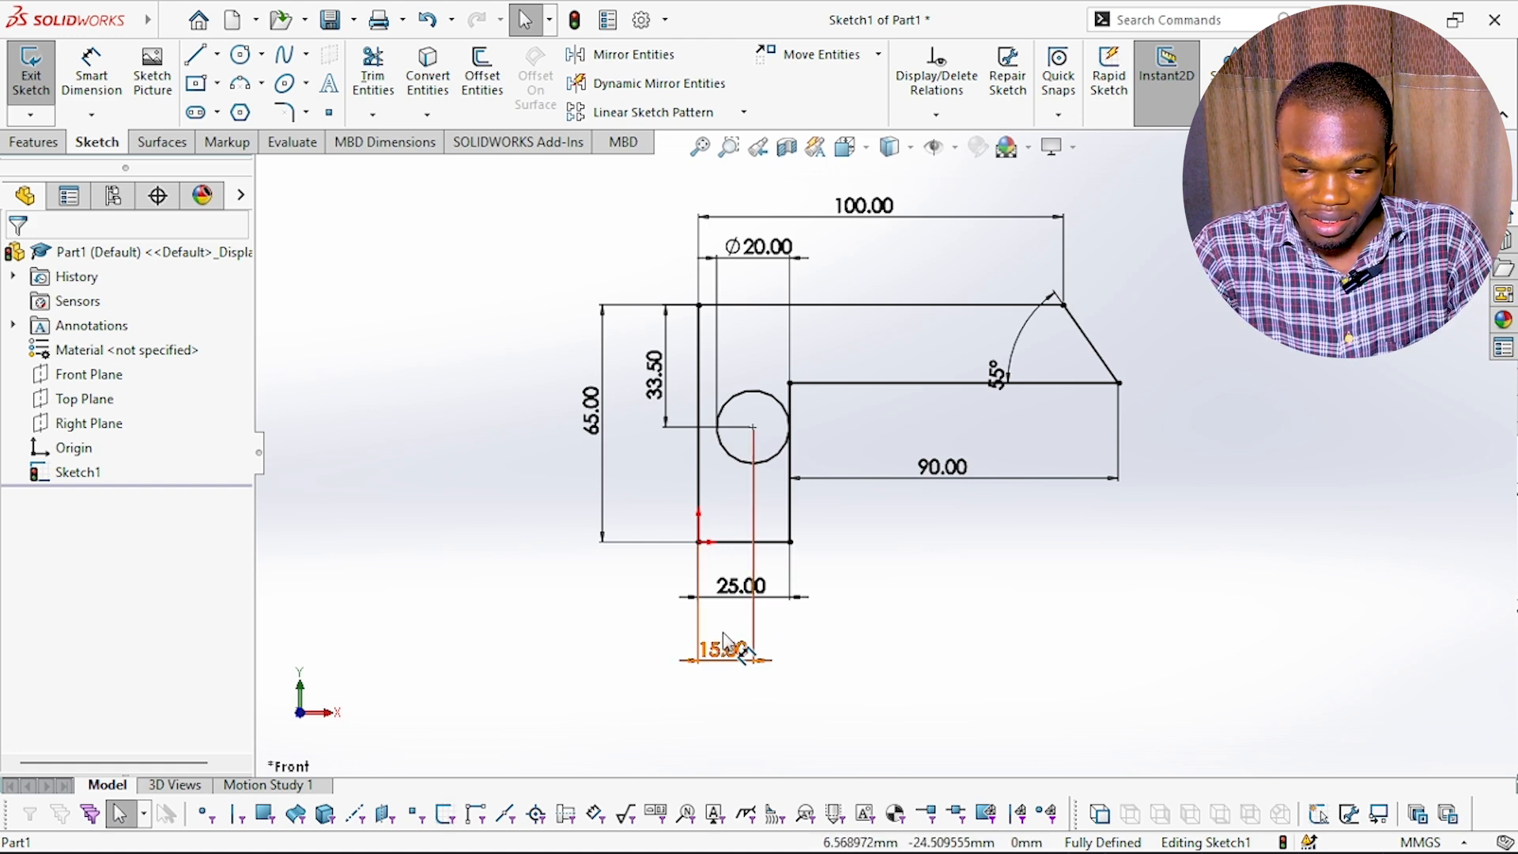
- Set the width of the short base edge back to 30 mm
{"action": "double_click", "coordinate": [771, 591]}
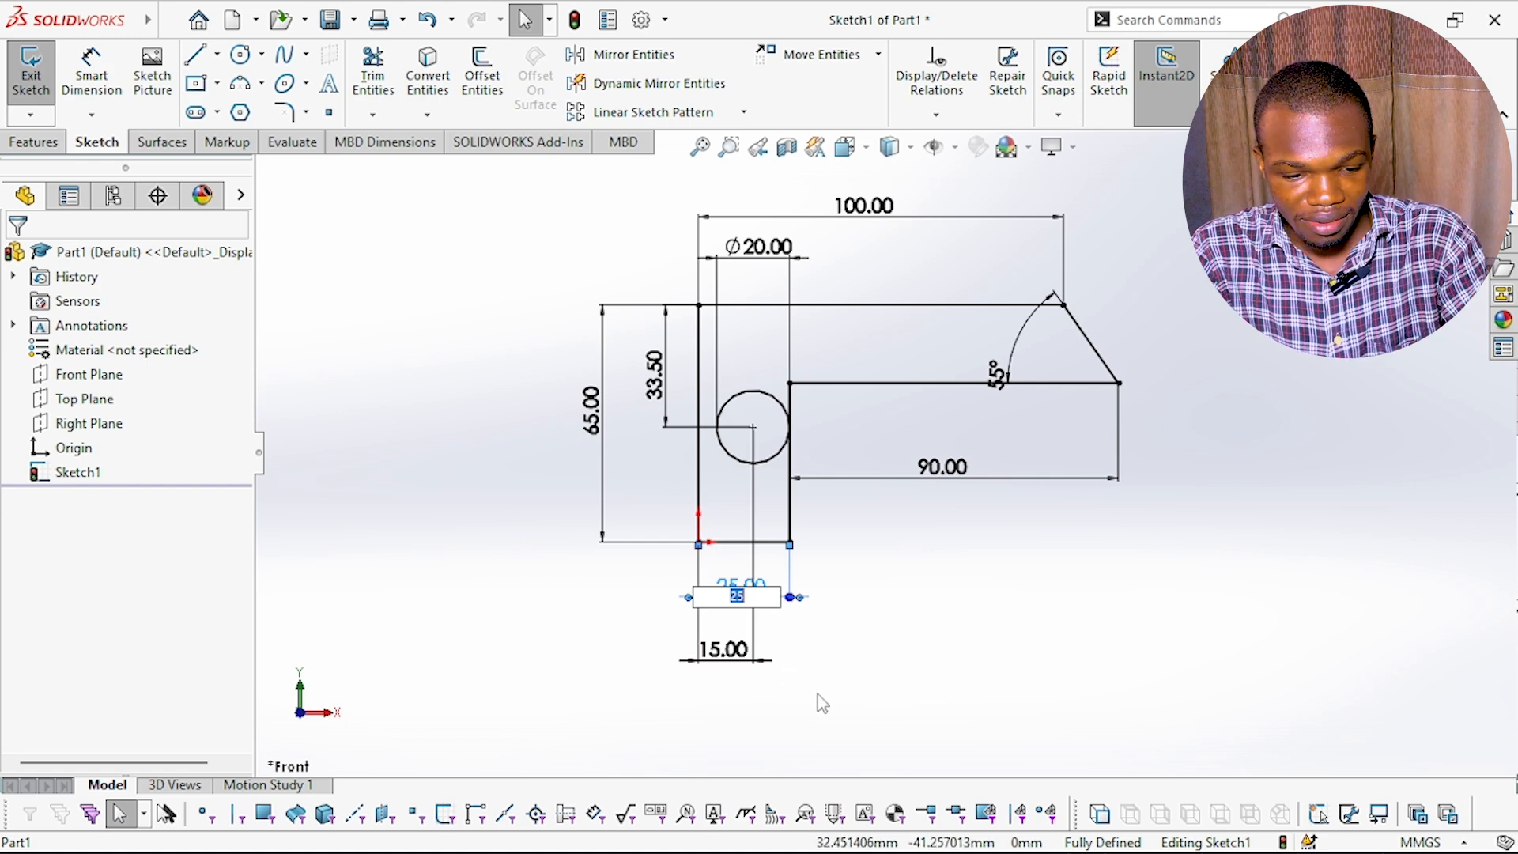
{"action": "type", "text": "30"}
{"action": "key", "text": "Return"}
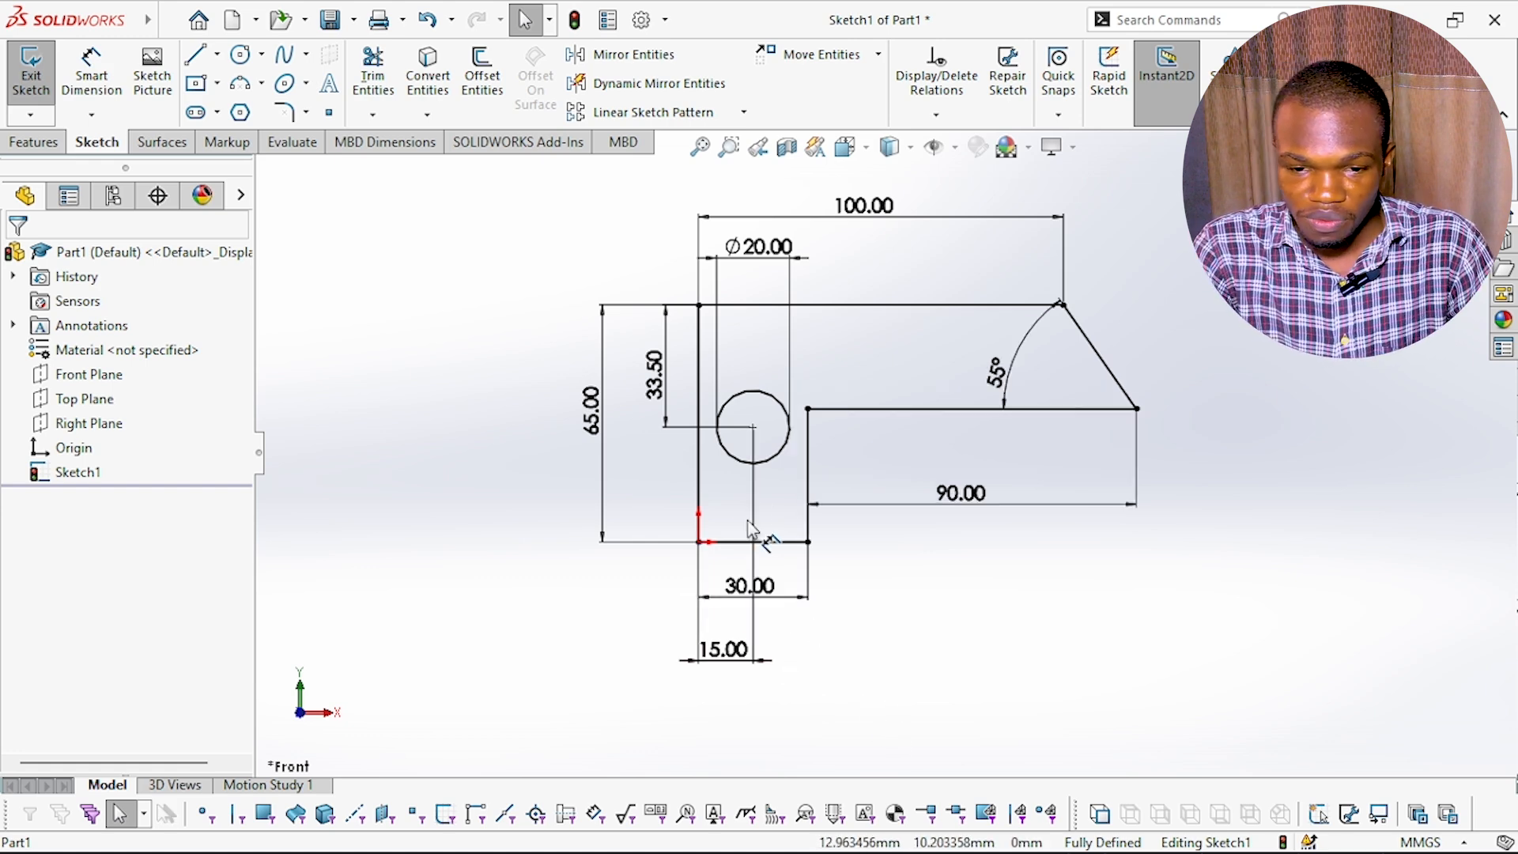
- Delete the horizontal and vertical dimensions that locate the circle's centre
{"action": "left_click", "coordinate": [770, 657]}
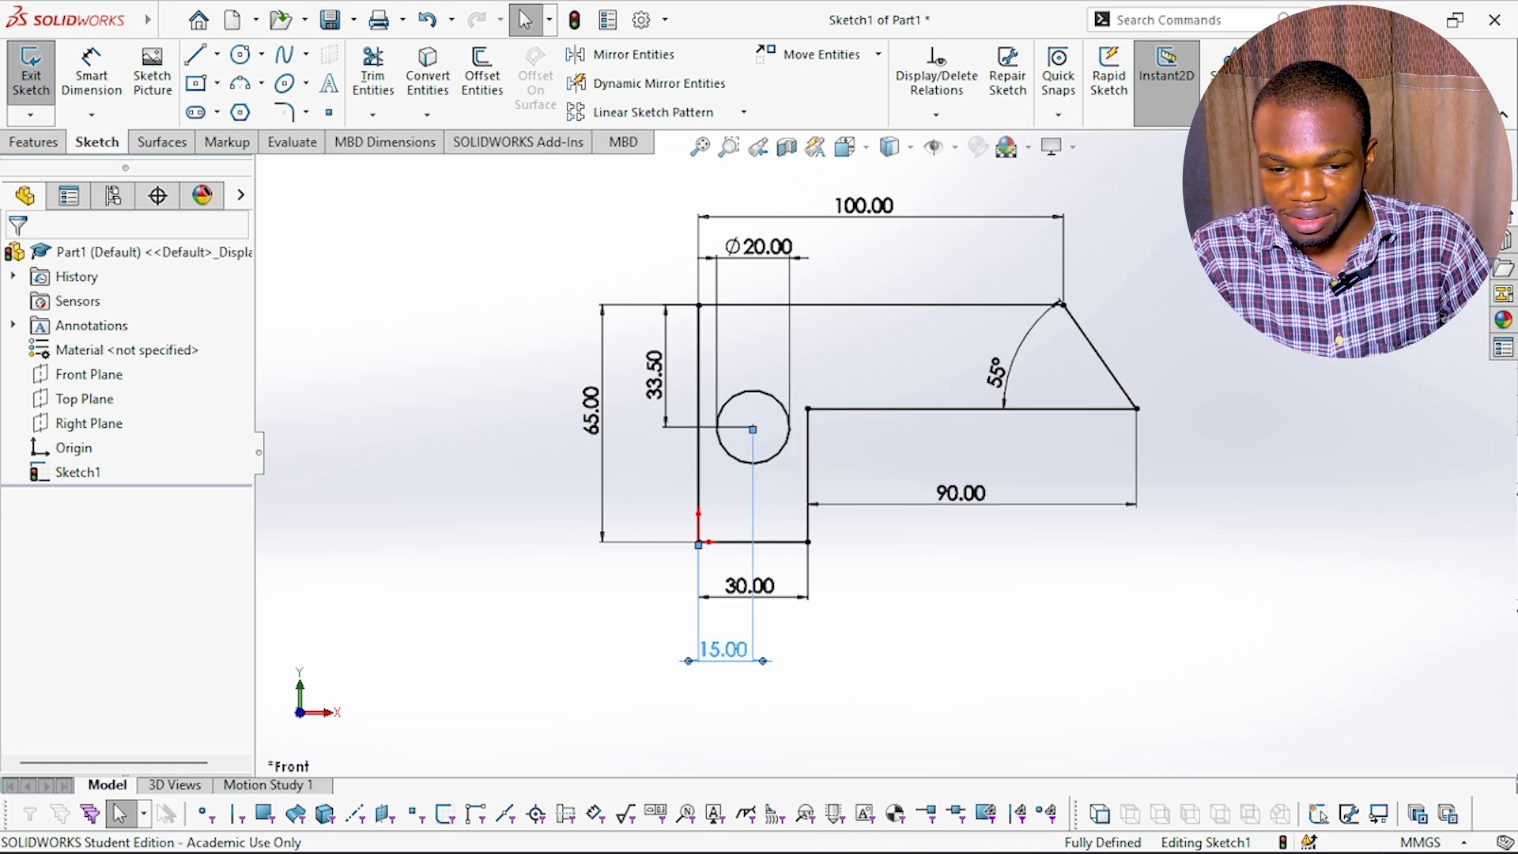
{"action": "key", "text": "Delete"}
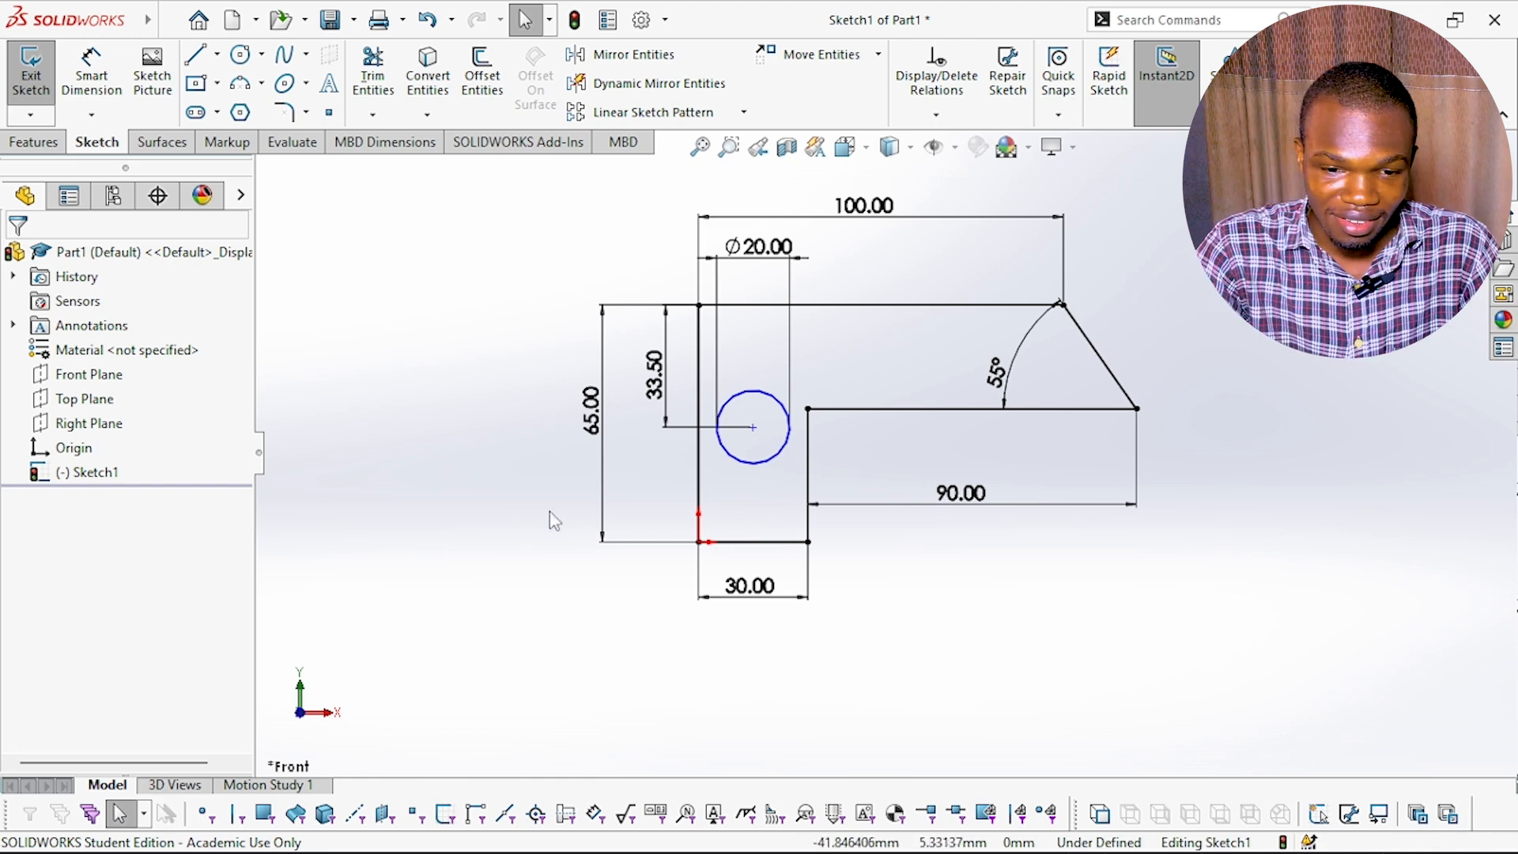
{"action": "left_click", "coordinate": [688, 429]}
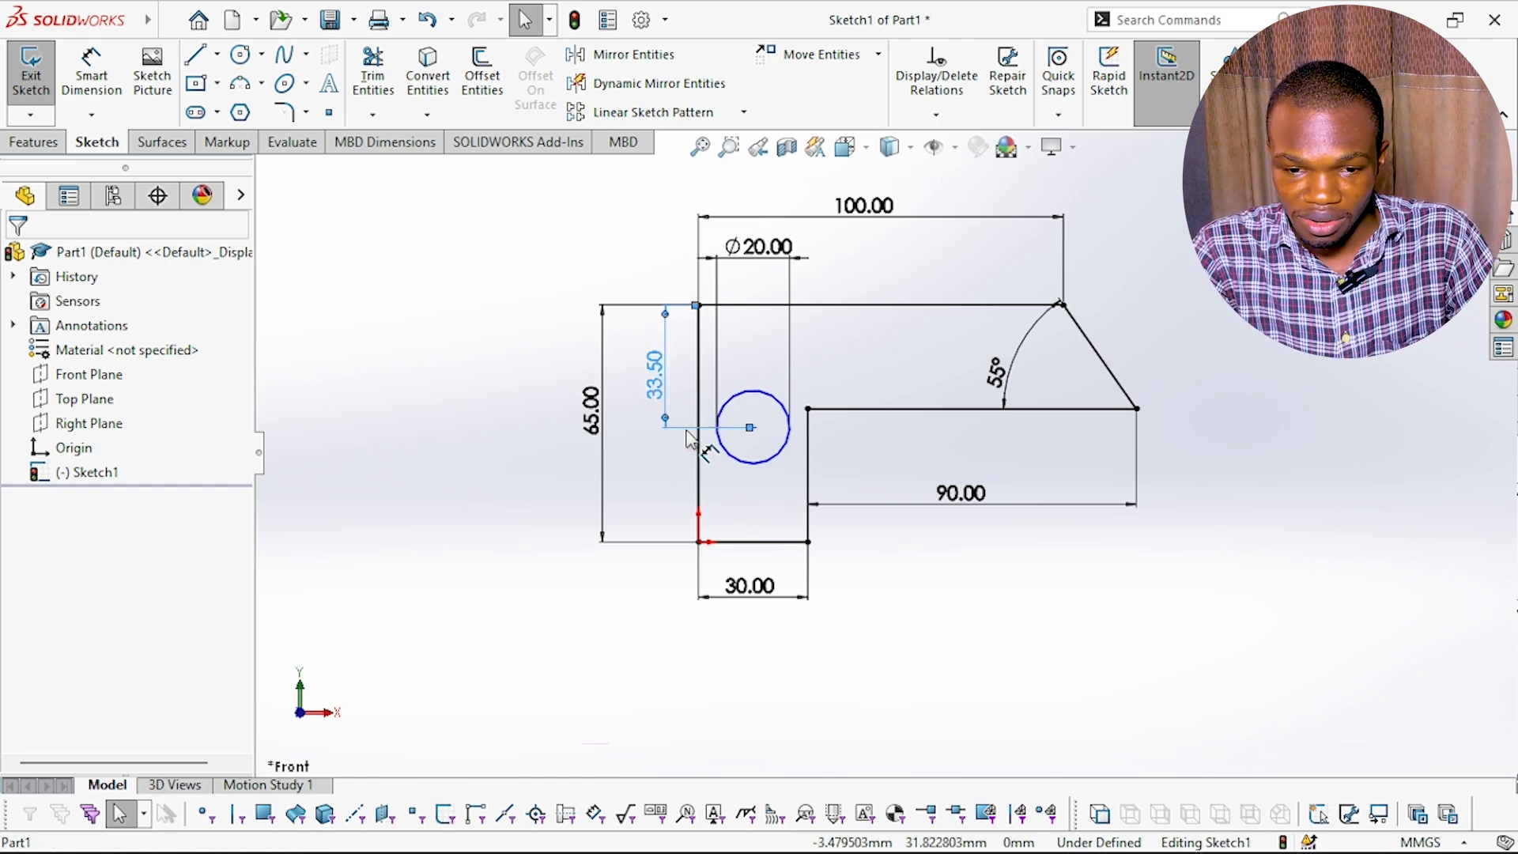
{"action": "key", "text": "Delete"}
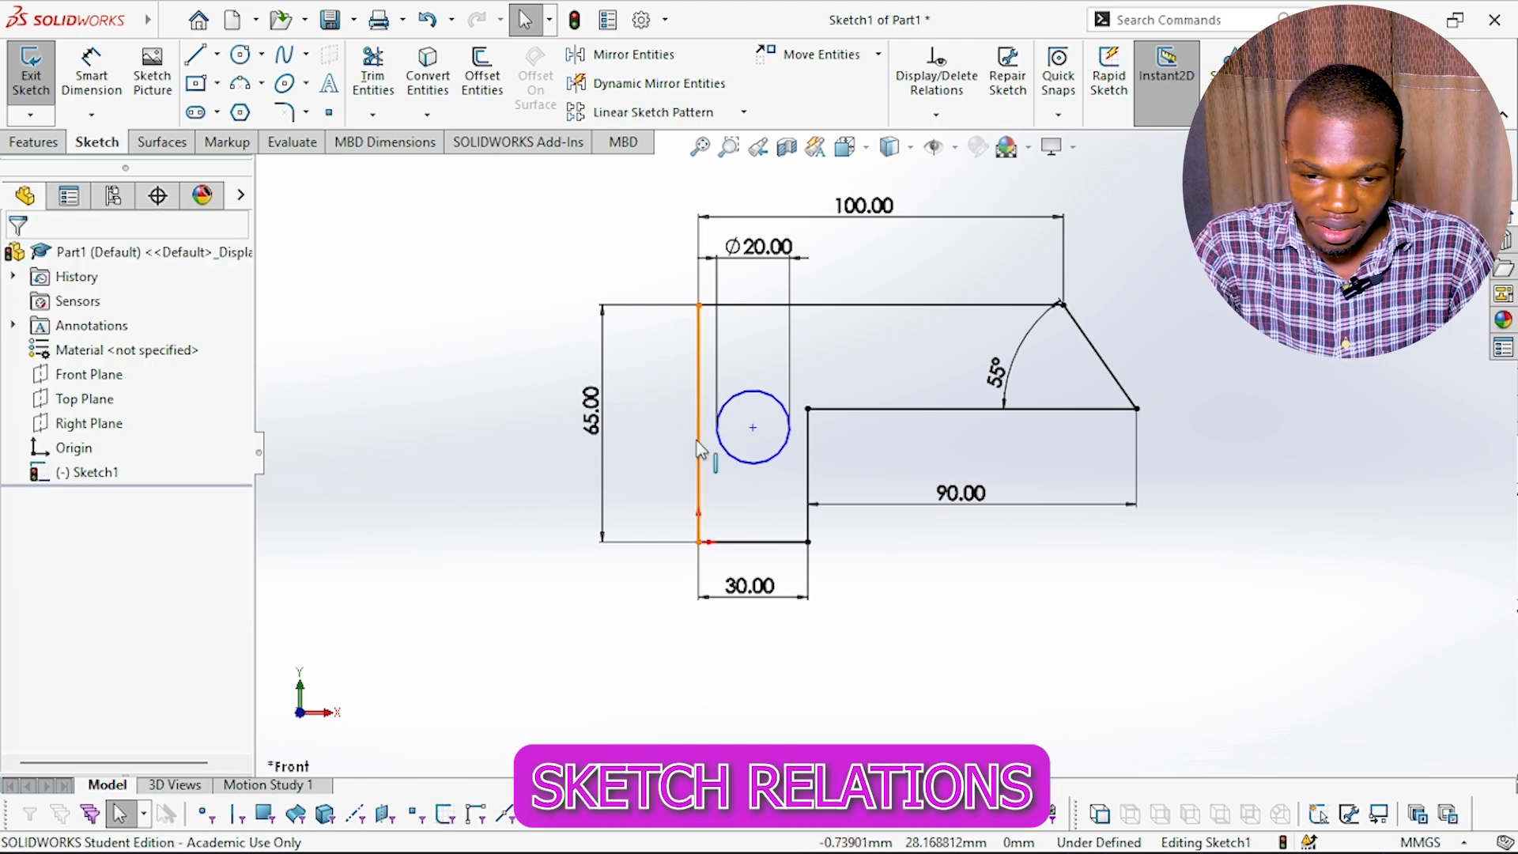
- Add a Vertical relation between the circle's centre and the midpoint of the short base edge
{"action": "left_click", "coordinate": [752, 431]}
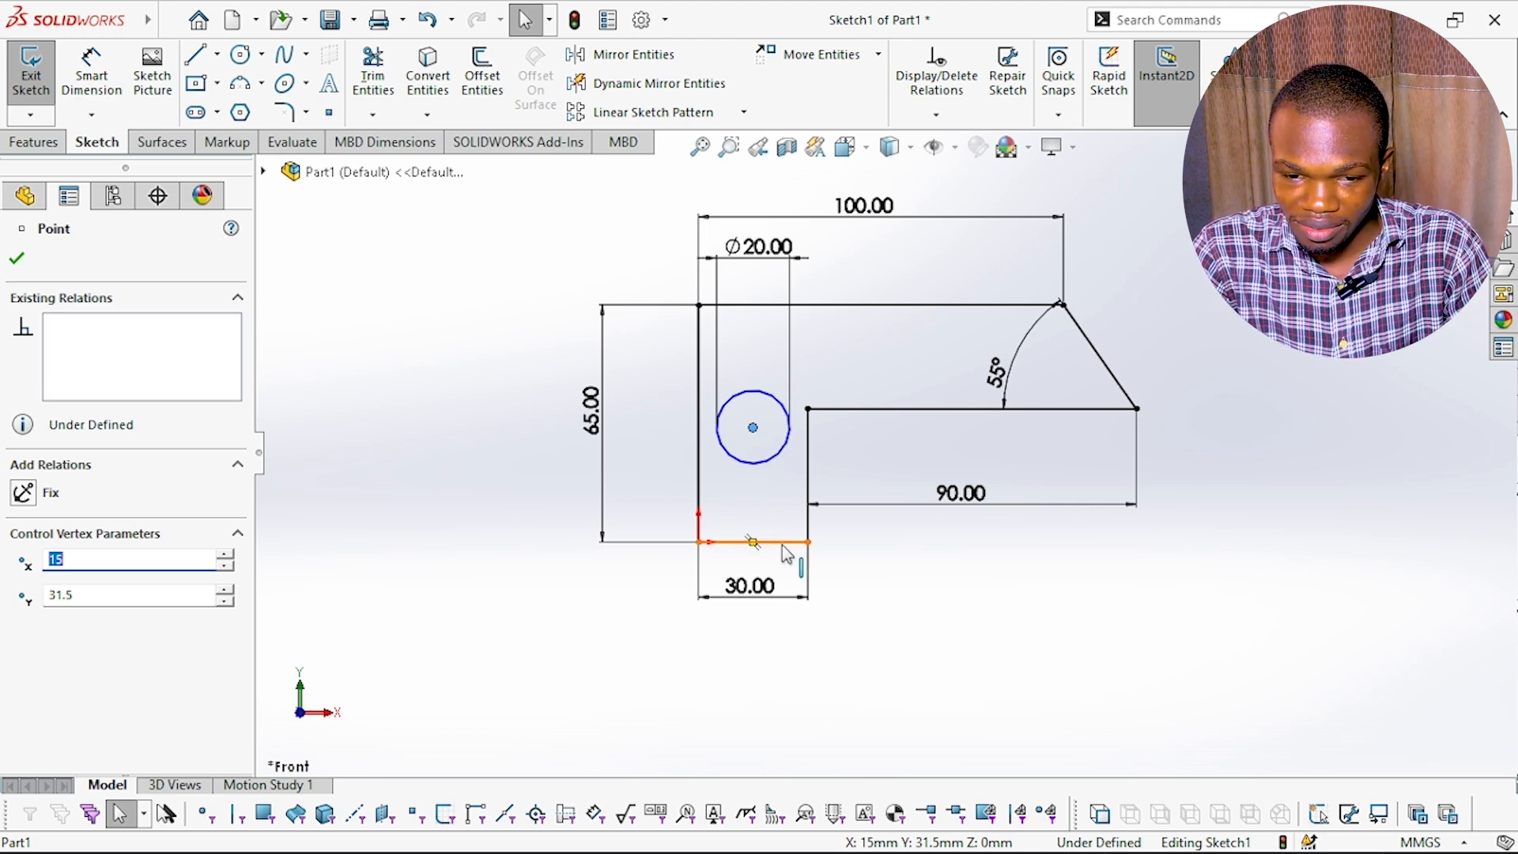
{"action": "left_click", "coordinate": [755, 543], "text": "ctrl"}
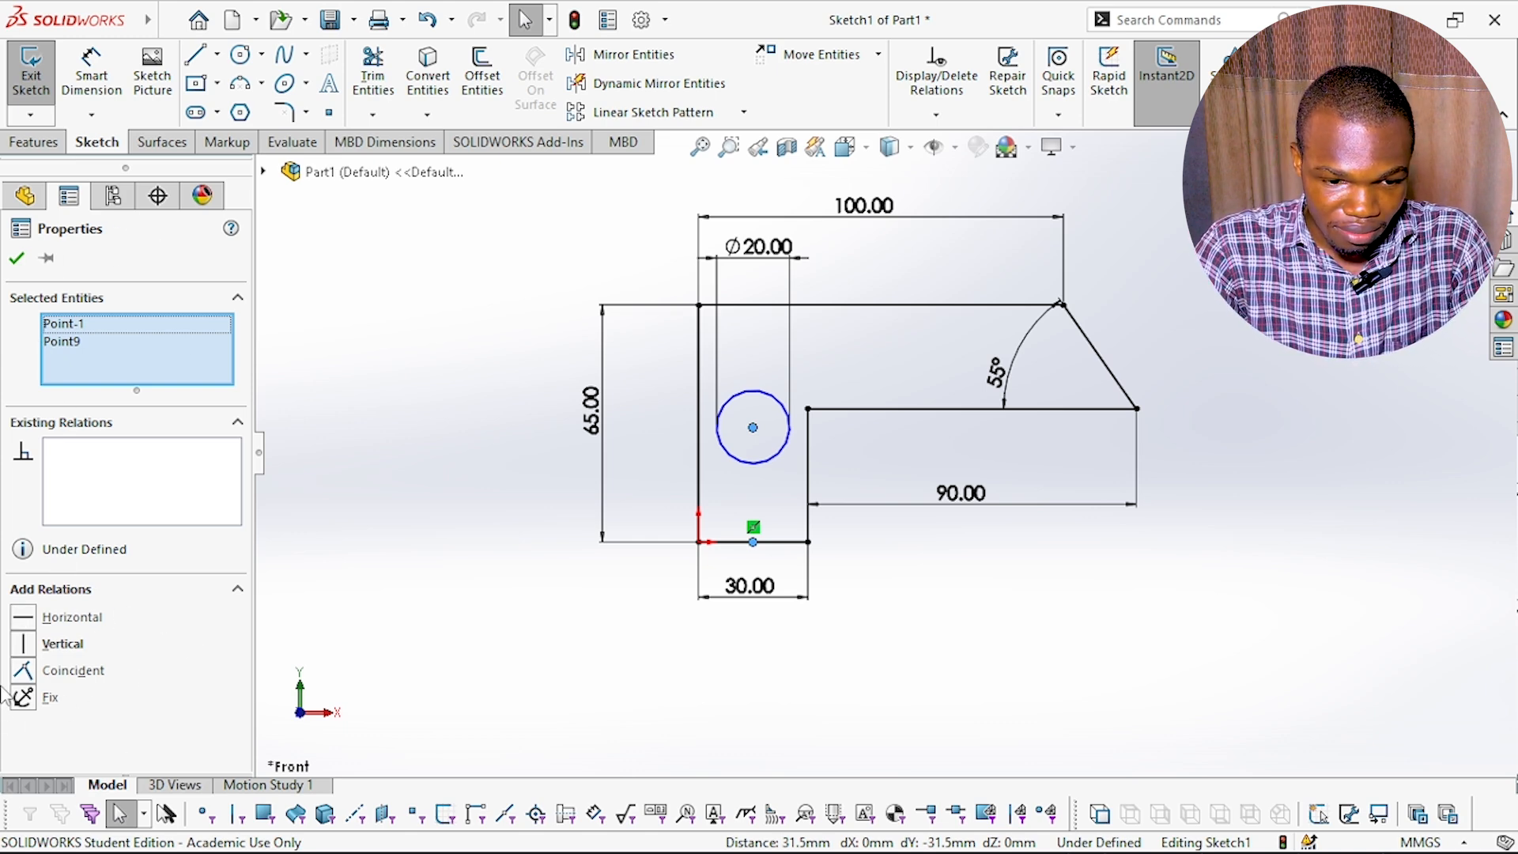
{"action": "left_click", "coordinate": [26, 646]}
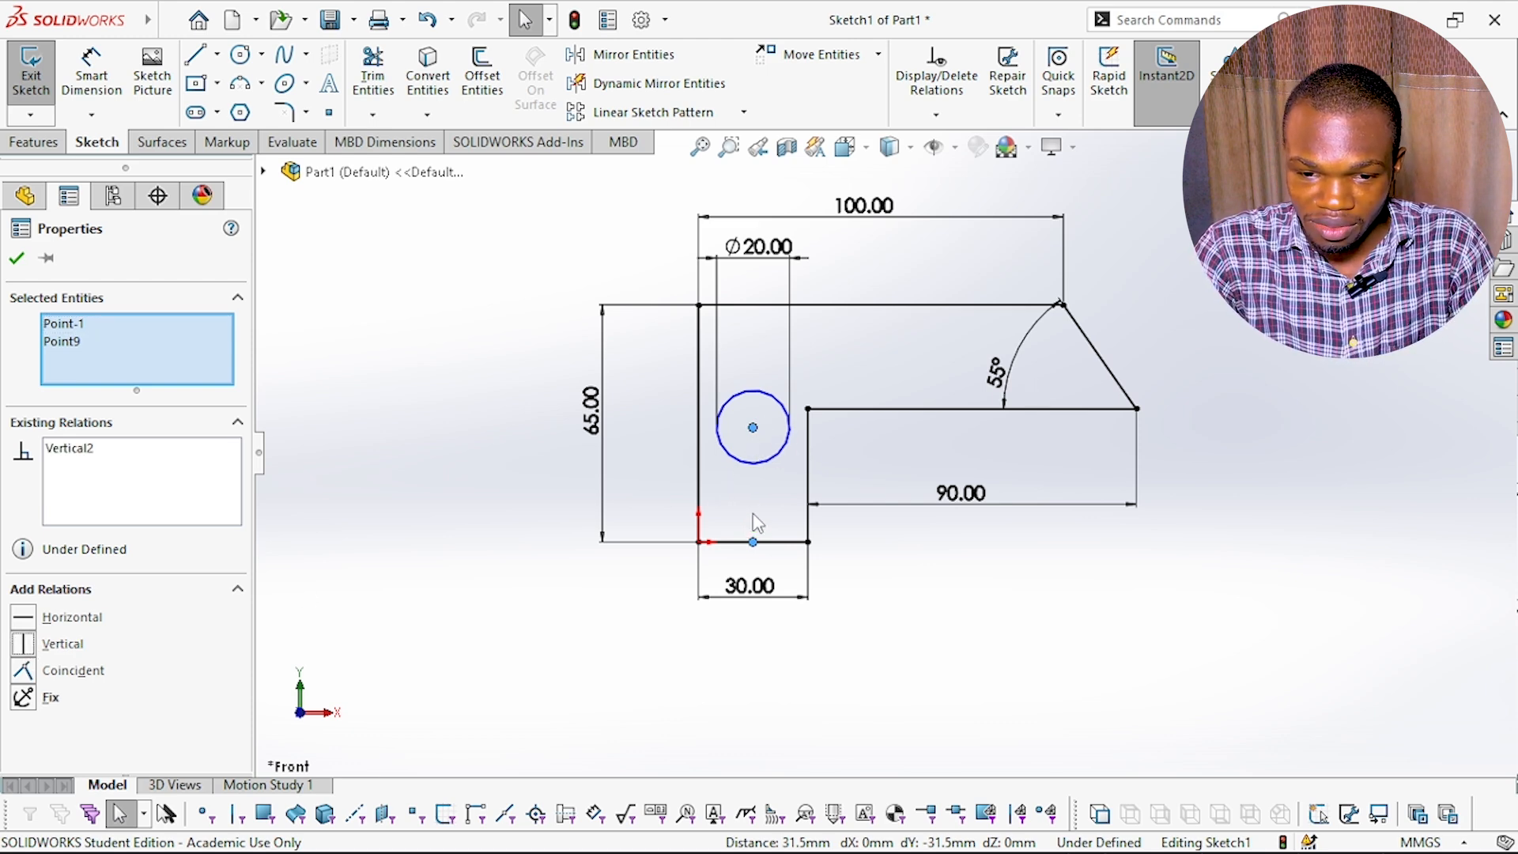
{"action": "left_click", "coordinate": [474, 668]}
- Add a Horizontal relation between the circle's centre and the midpoint of the outer vertical edge at the origin
{"action": "left_click", "coordinate": [752, 427]}
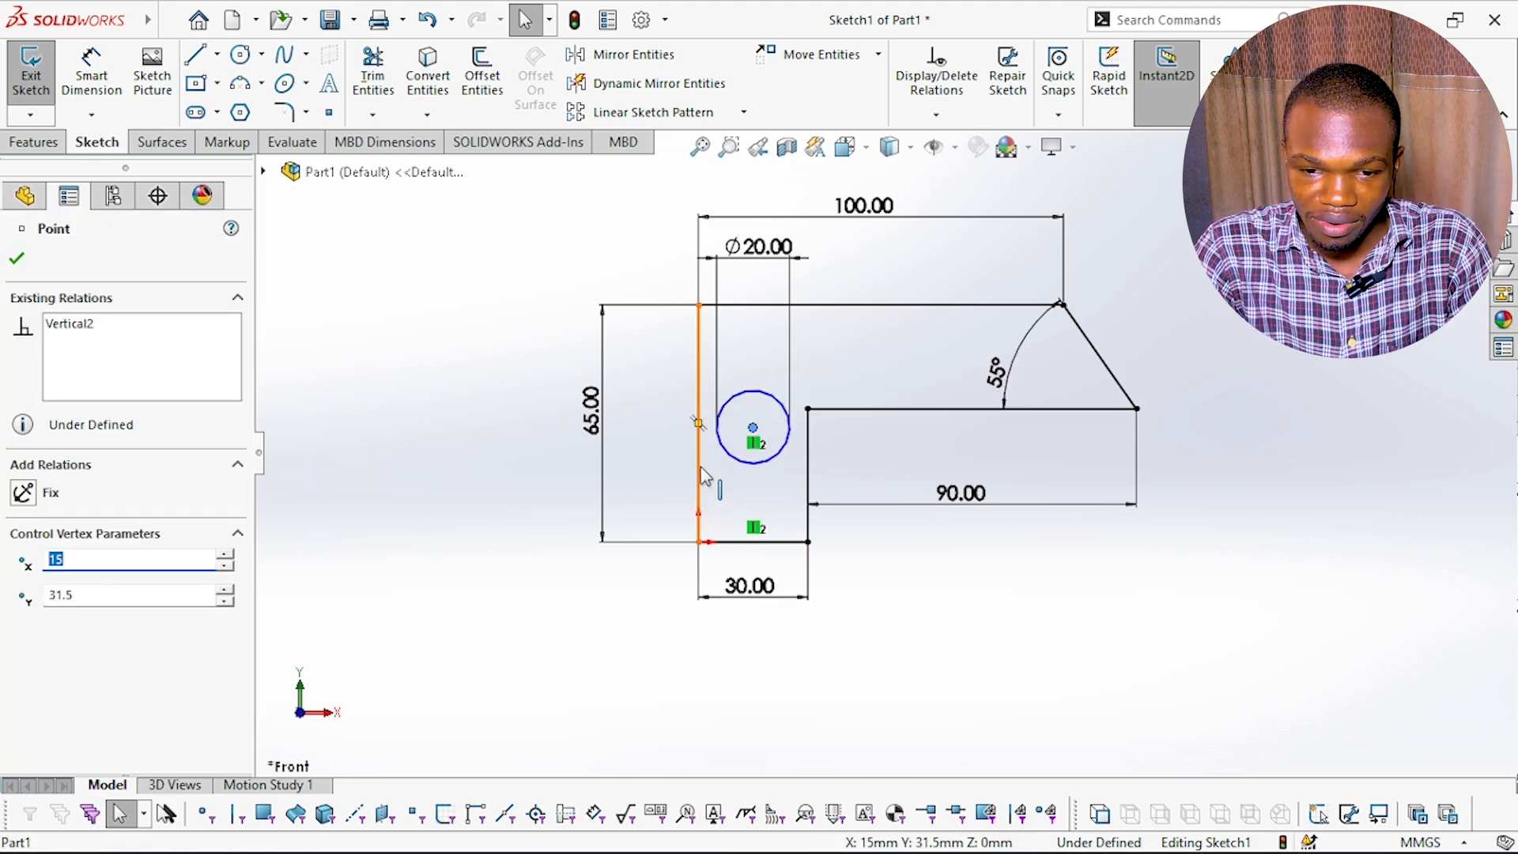
{"action": "left_click", "coordinate": [699, 424], "text": "ctrl"}
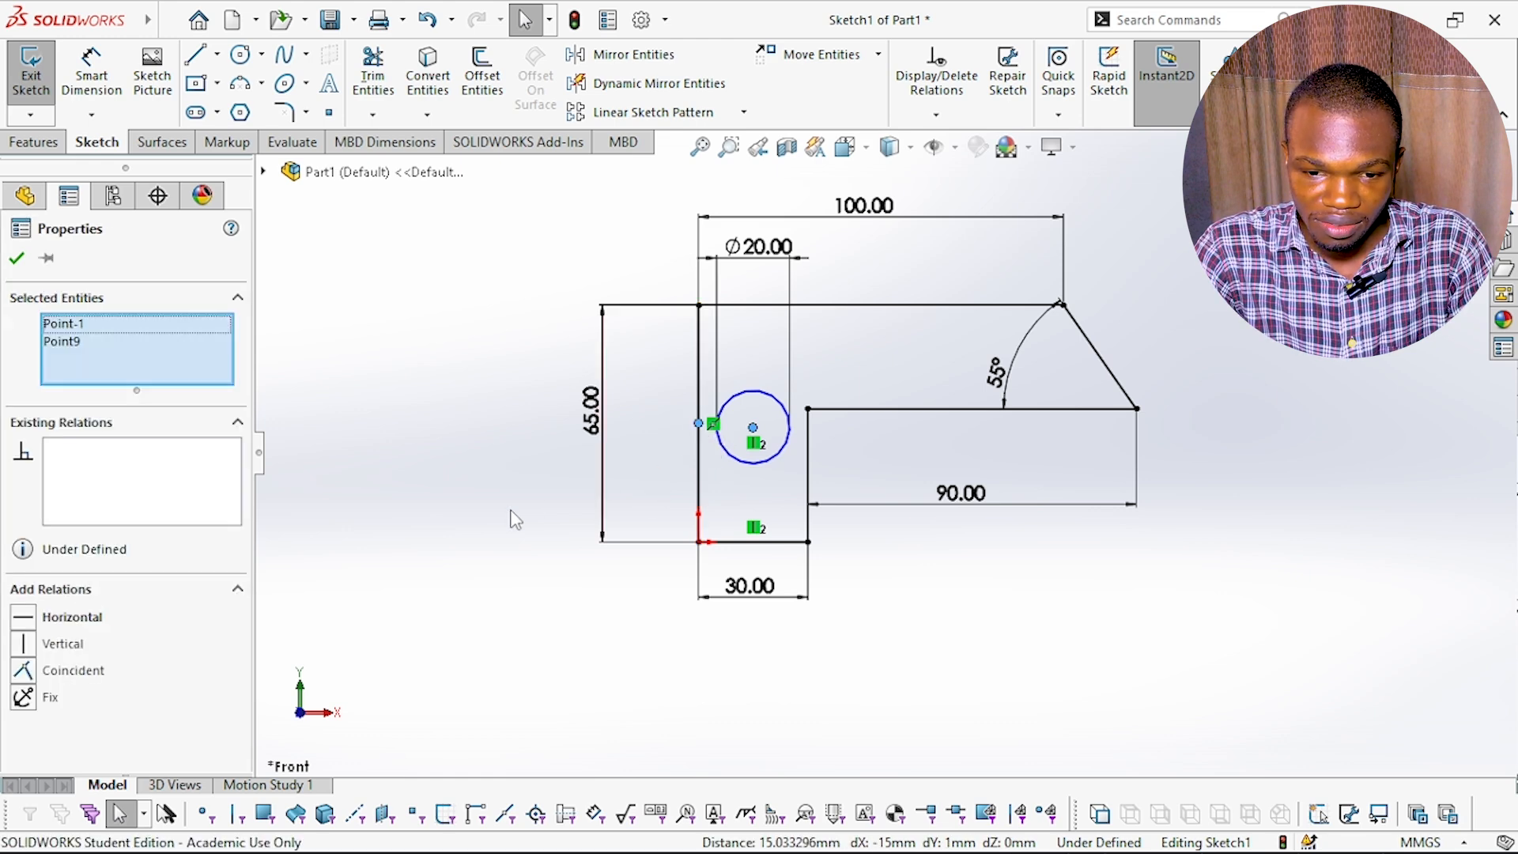
{"action": "left_click", "coordinate": [27, 625]}
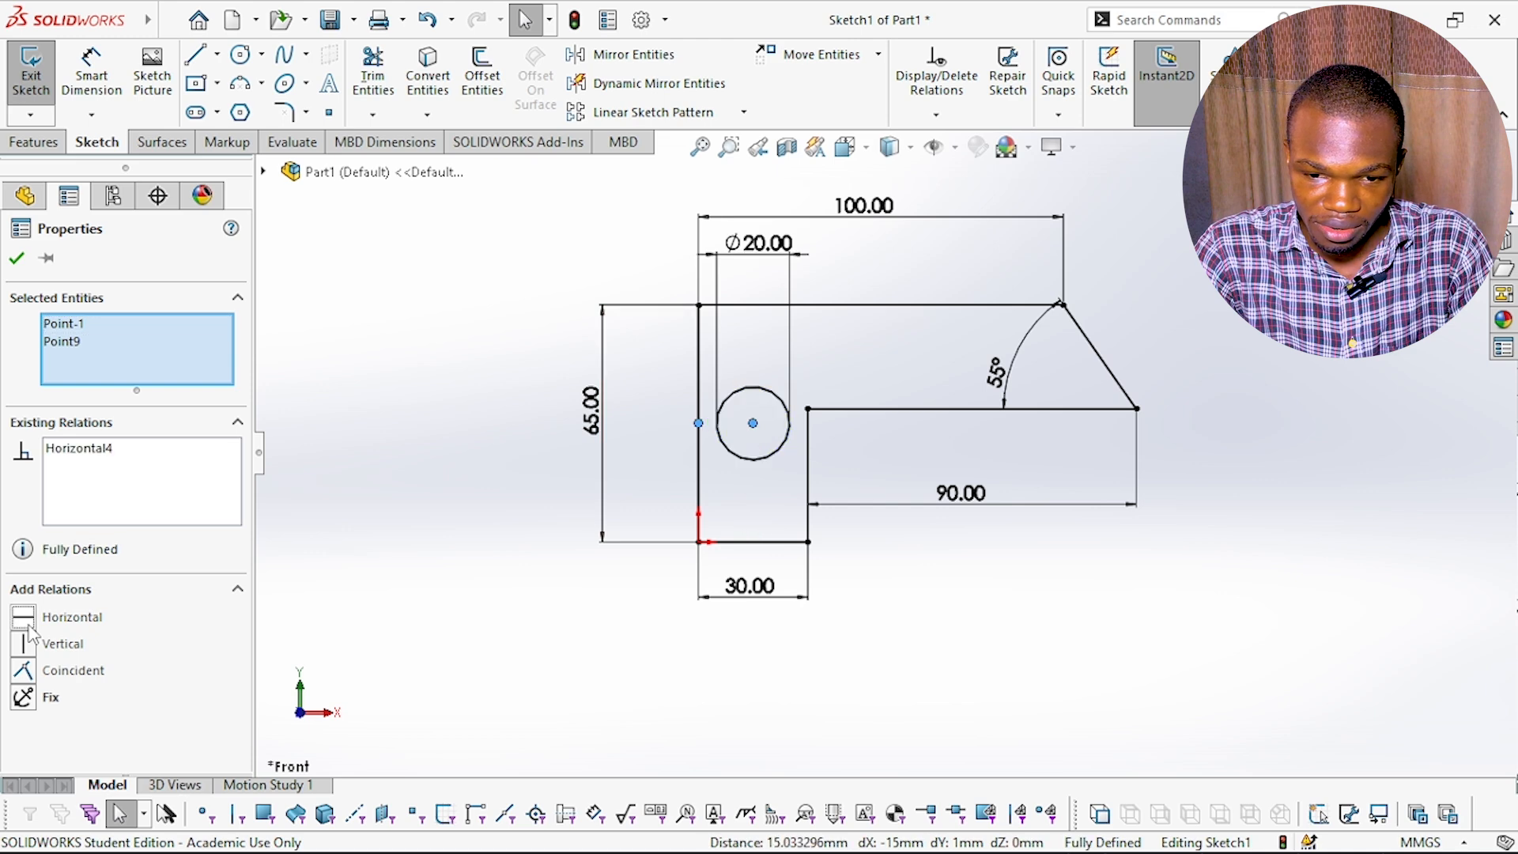
{"action": "left_click", "coordinate": [345, 573]}
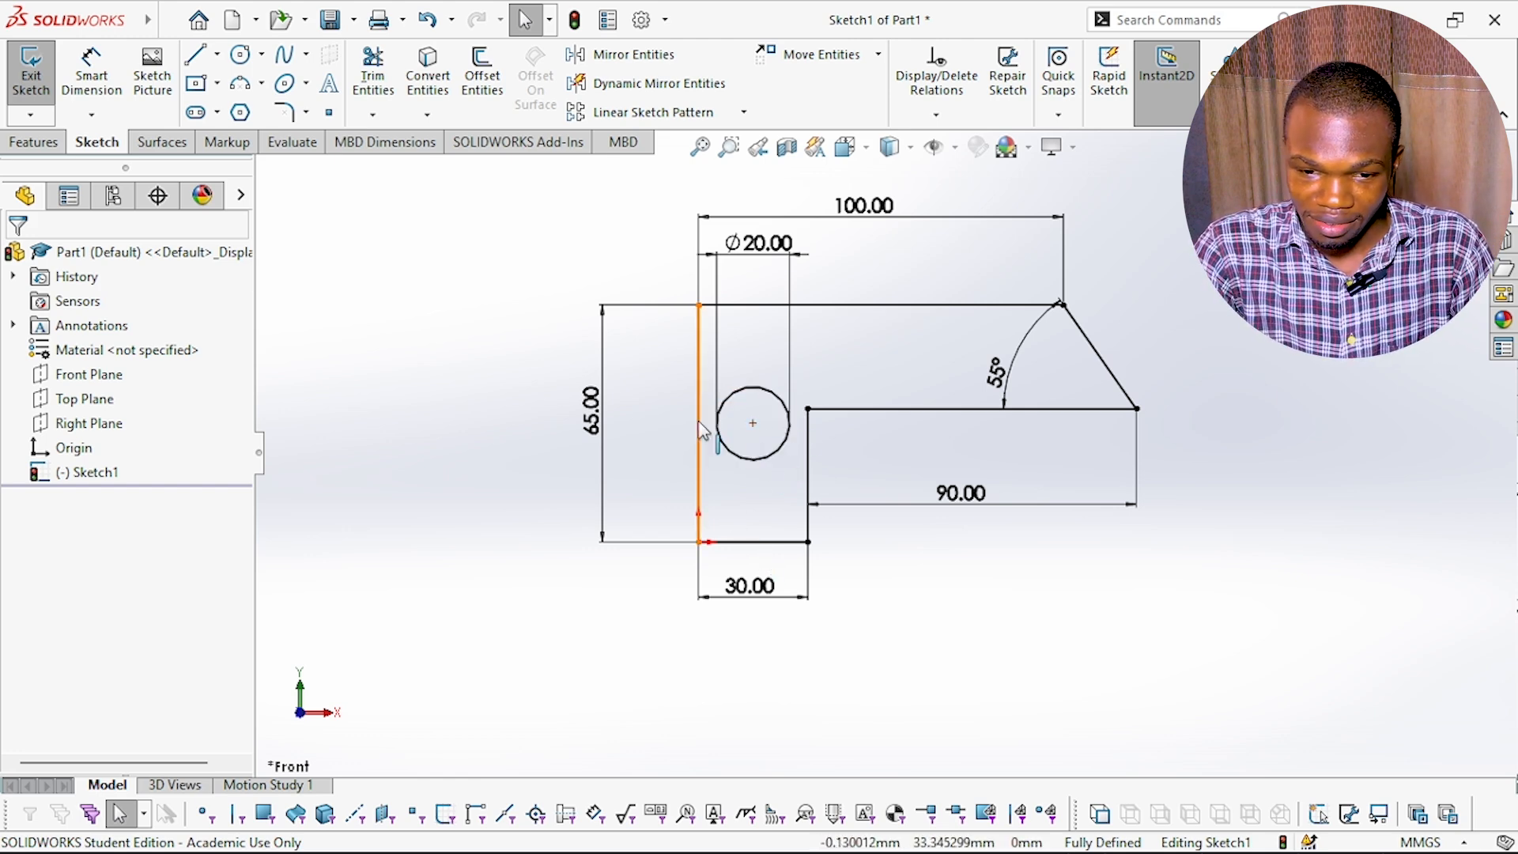
- Set the width of the short base edge at the origin to 20 mm
{"action": "double_click", "coordinate": [786, 594]}
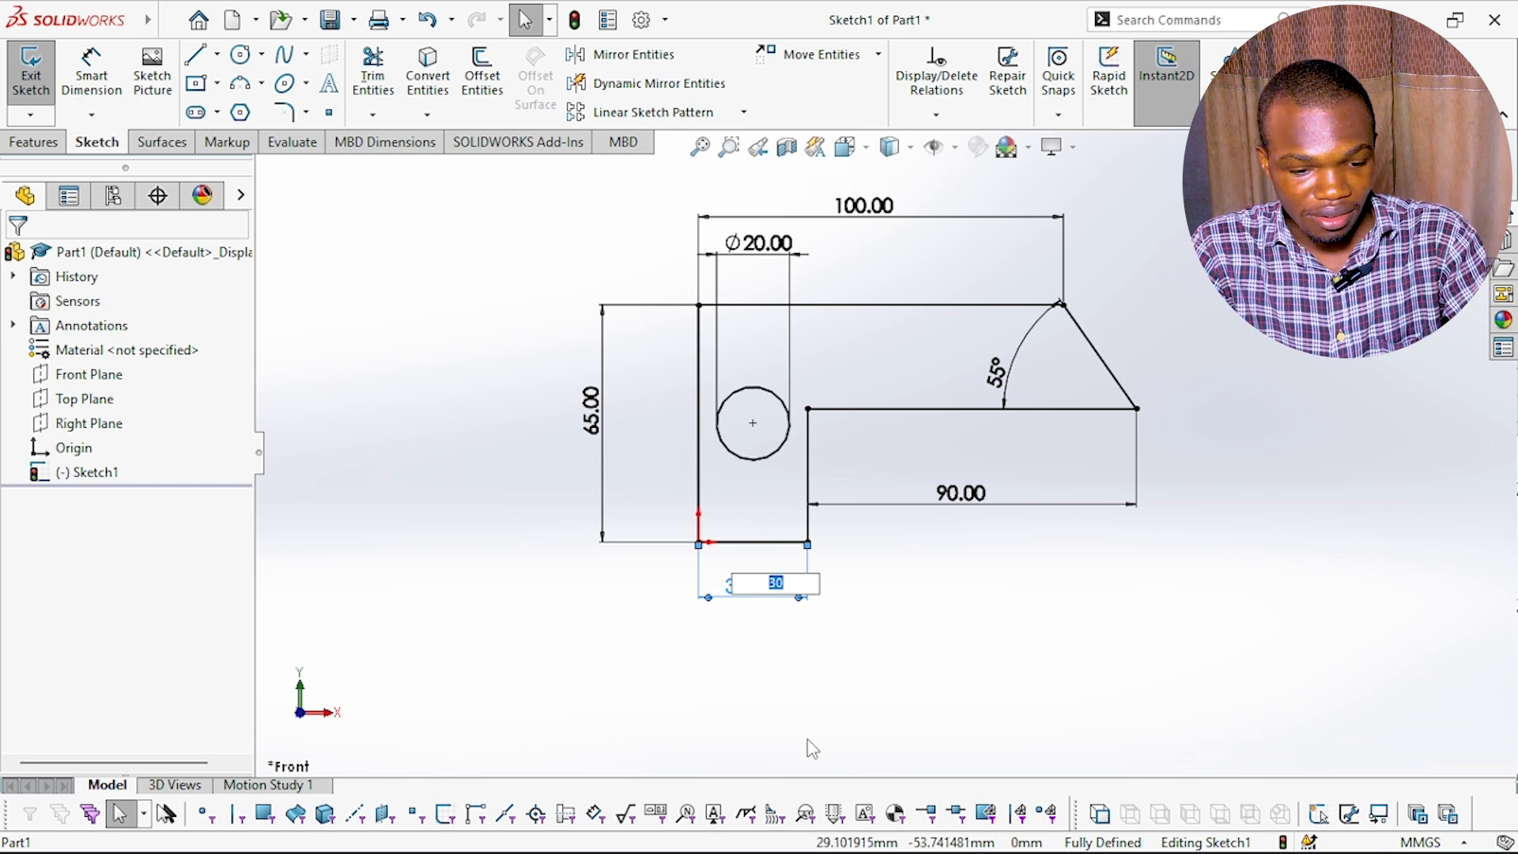
{"action": "type", "text": "20"}
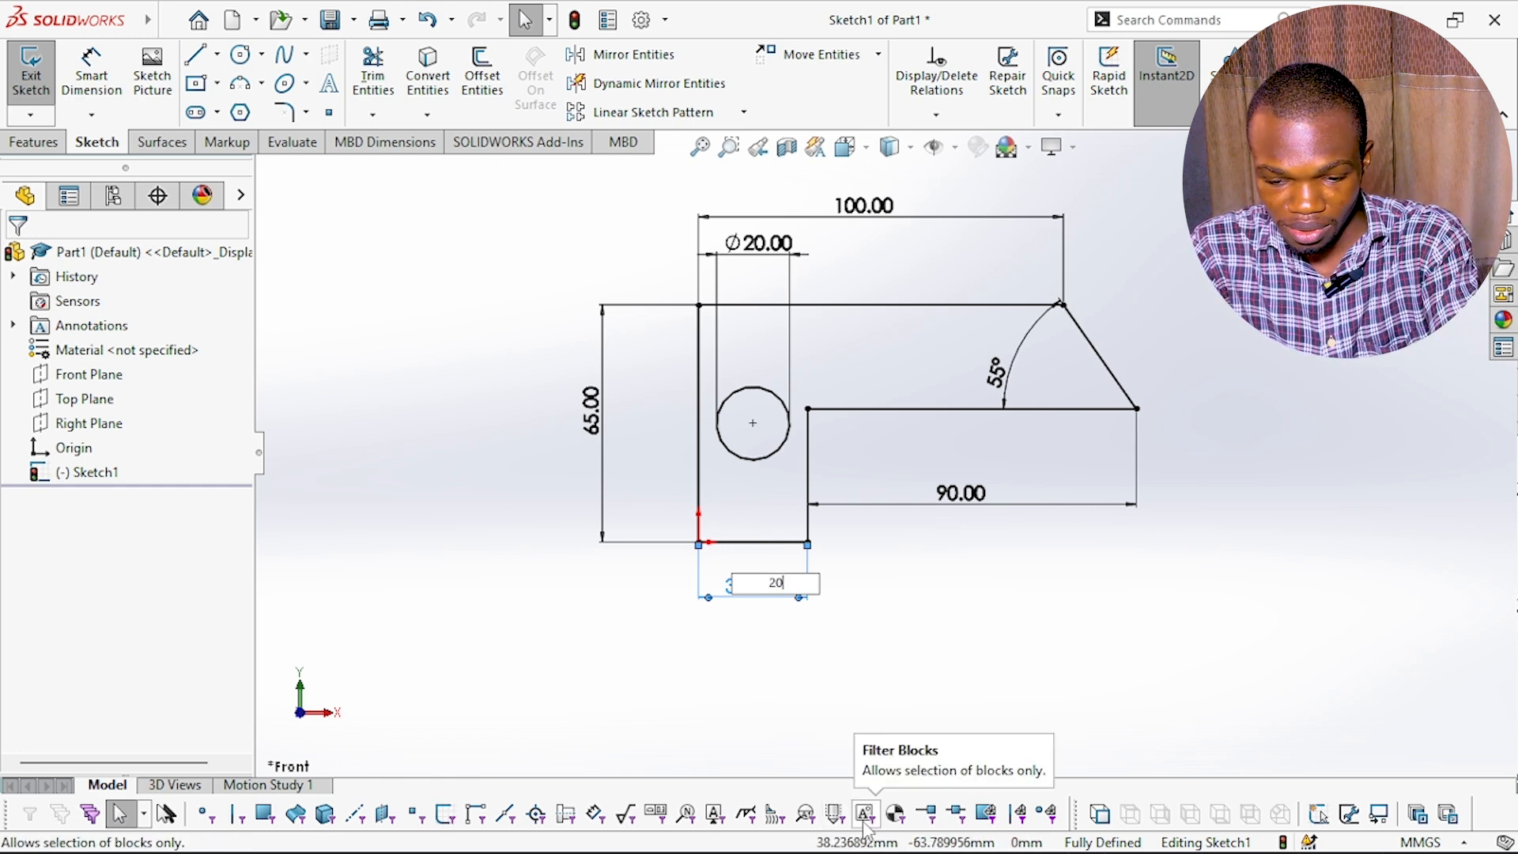
{"action": "key", "text": "Return"}
{"action": "left_click", "coordinate": [915, 701]}
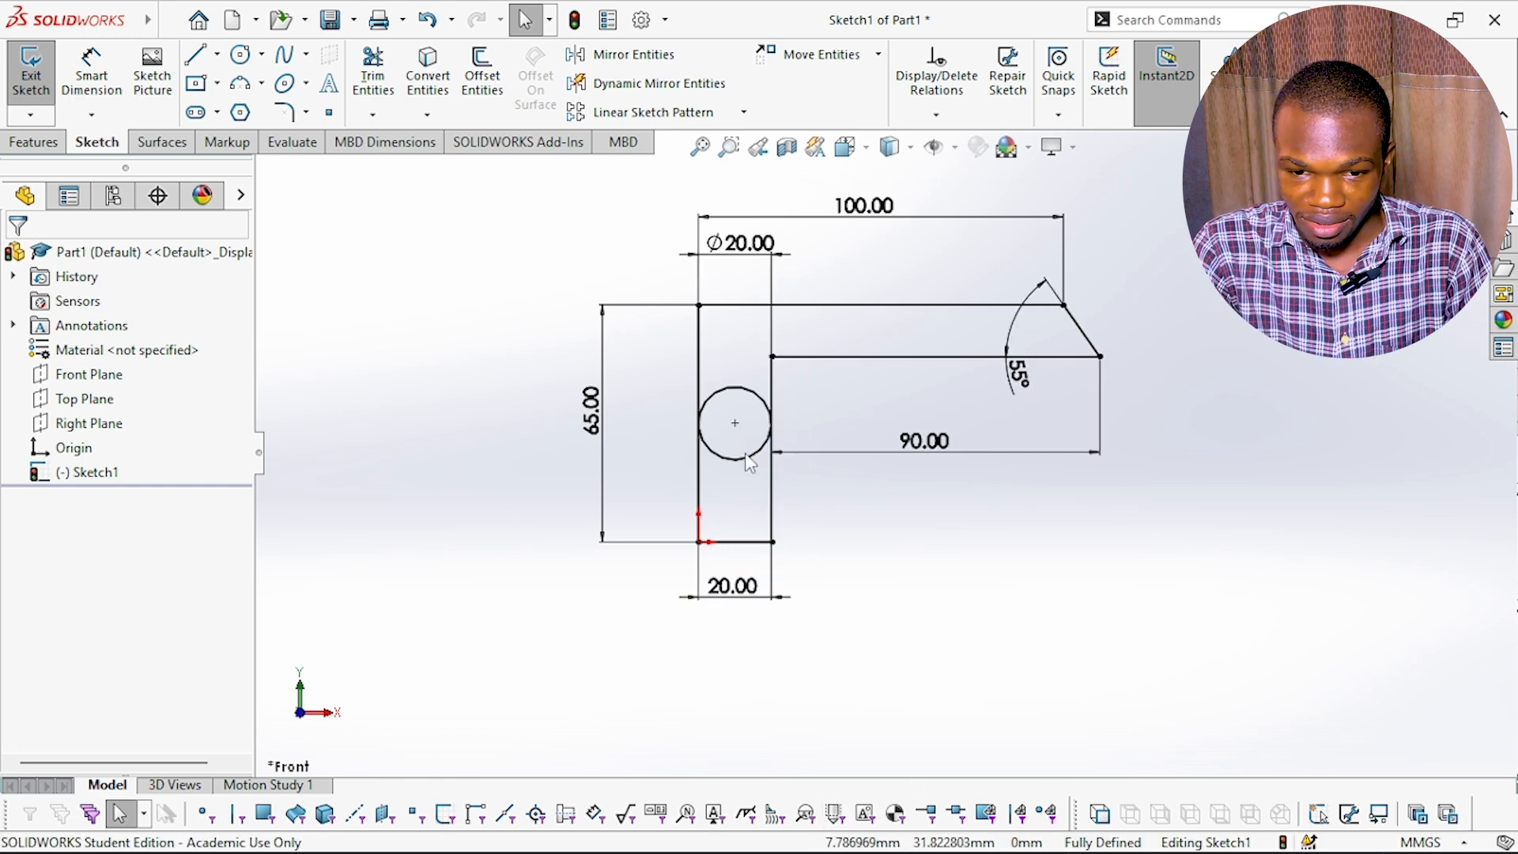
- Set the width of the short base edge to 50 mm
{"action": "left_click", "coordinate": [736, 595]}
{"action": "double_click", "coordinate": [741, 603]}
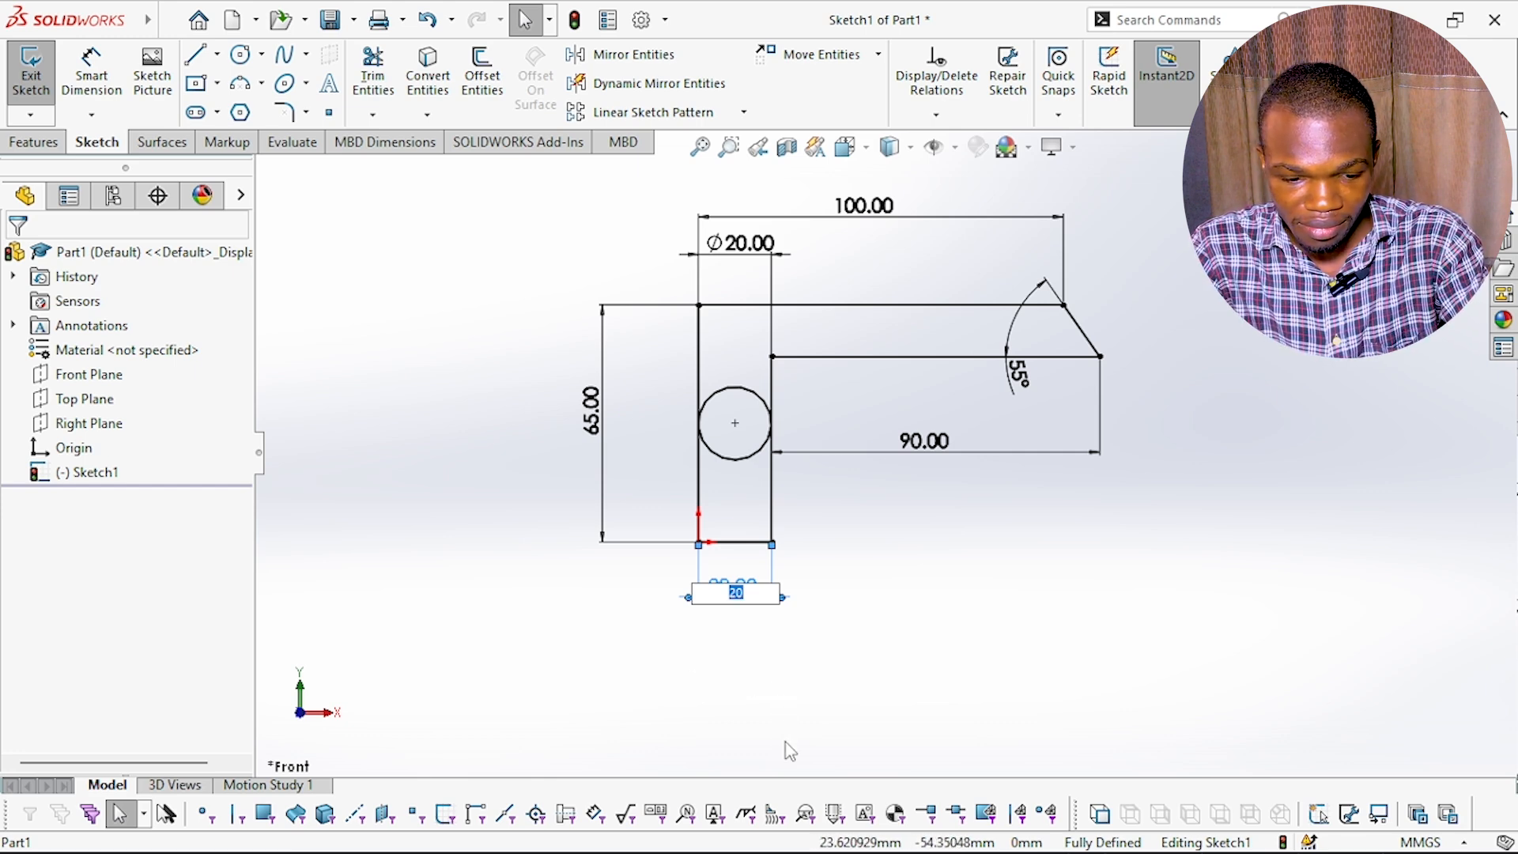
{"action": "type", "text": "50"}
{"action": "key", "text": "Return"}
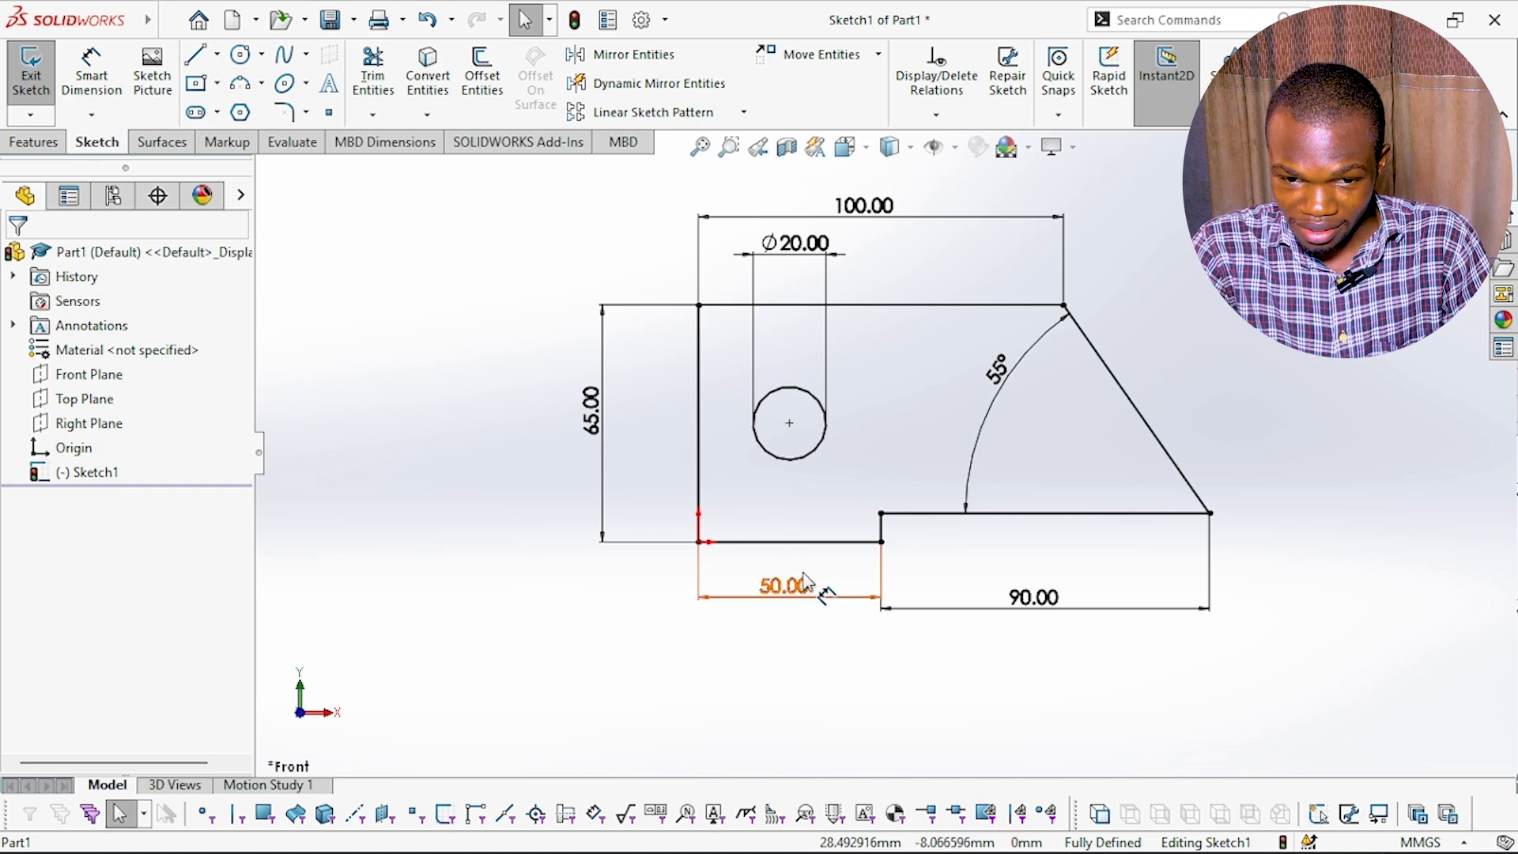
- Set the overall height of the profile to 70 mm
{"action": "double_click", "coordinate": [605, 452]}
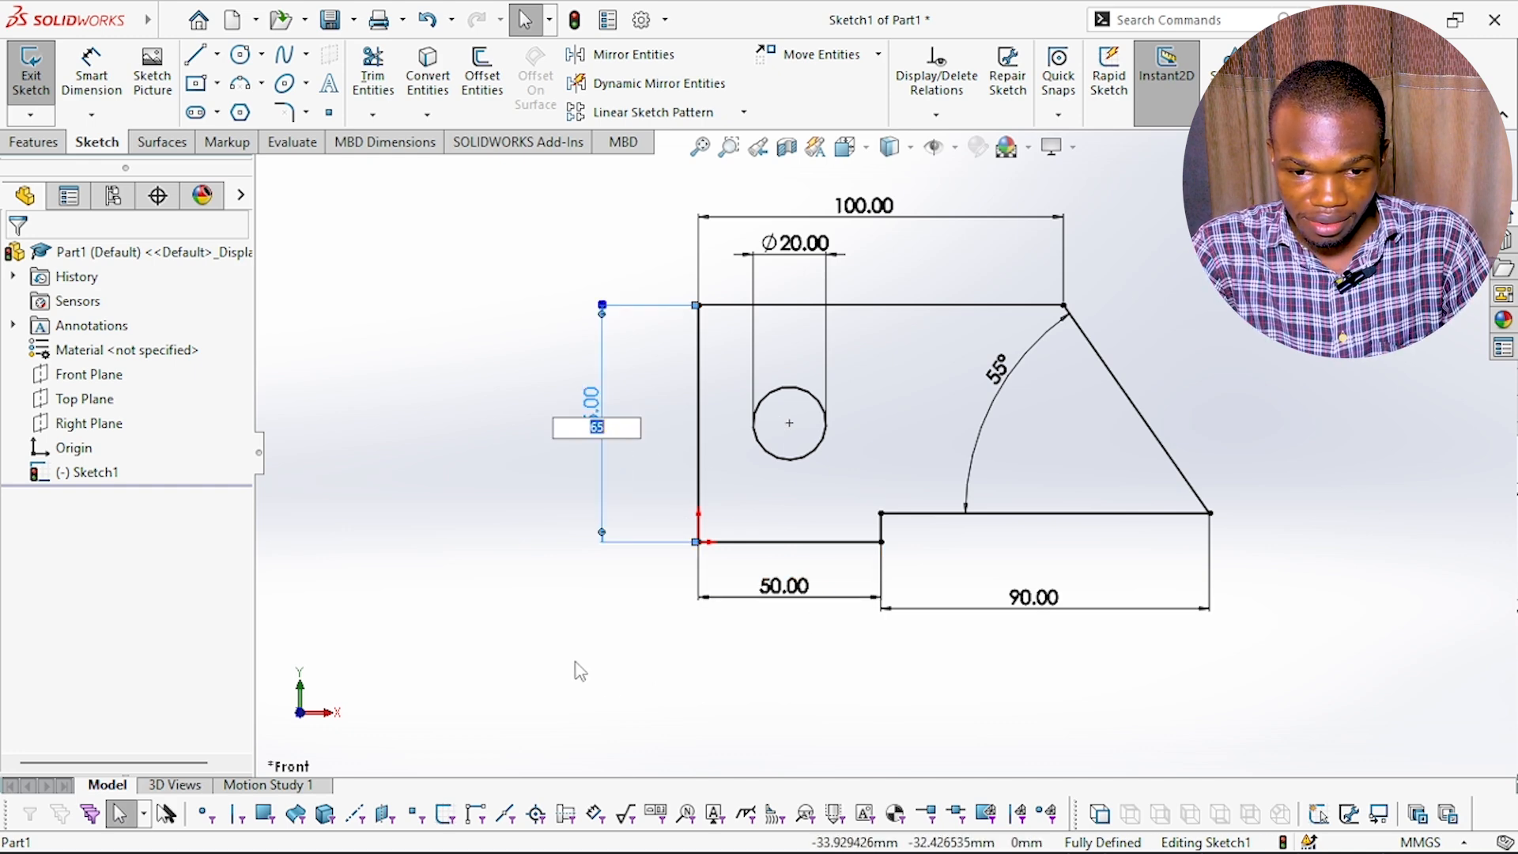
{"action": "key", "text": "Return"}
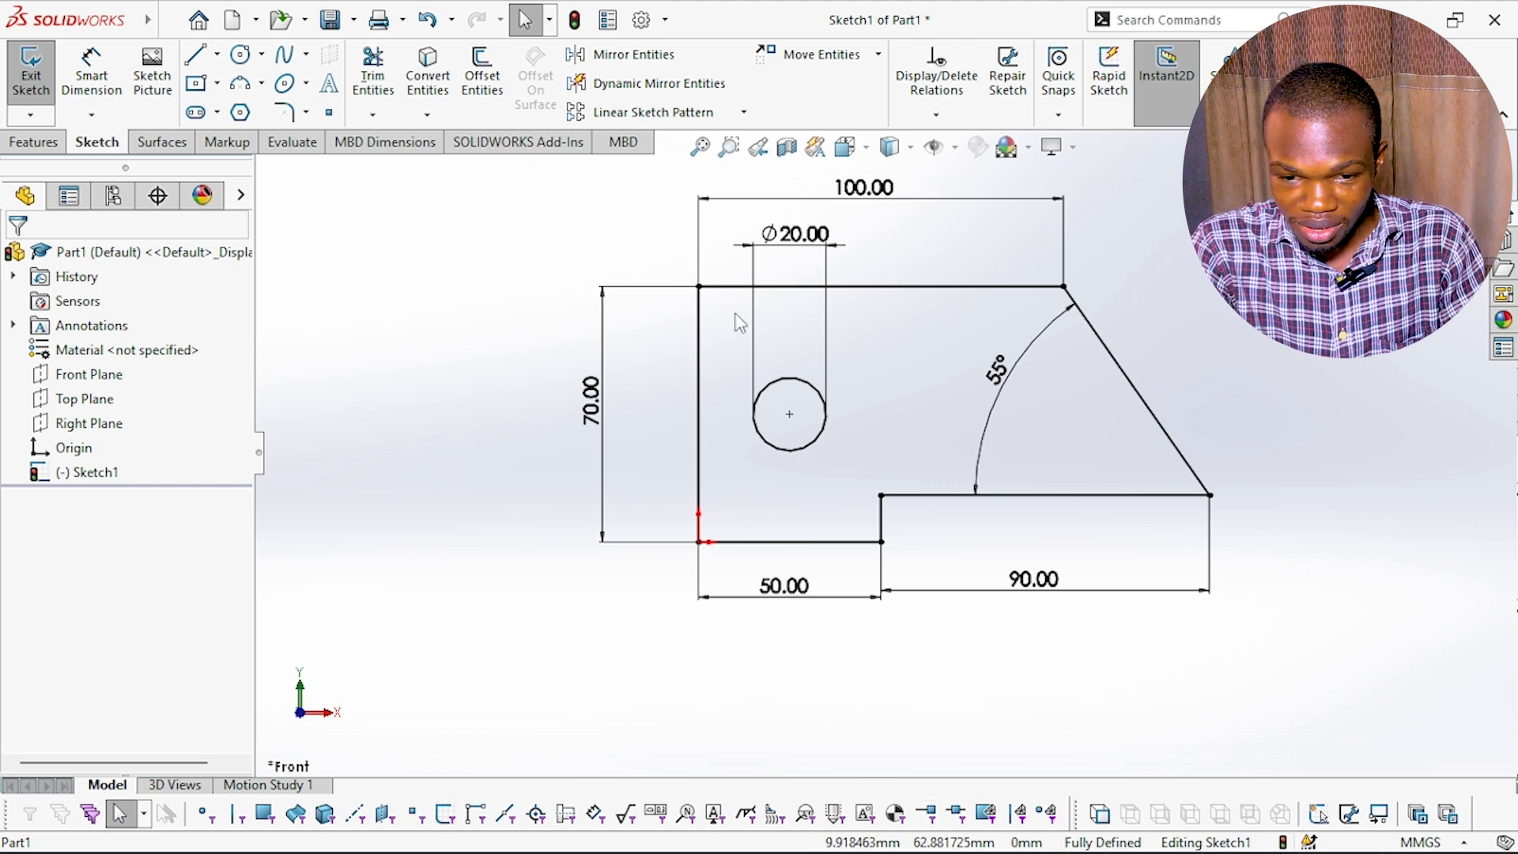
- Set the width of the short base edge back to 30 mm
{"action": "double_click", "coordinate": [783, 608]}
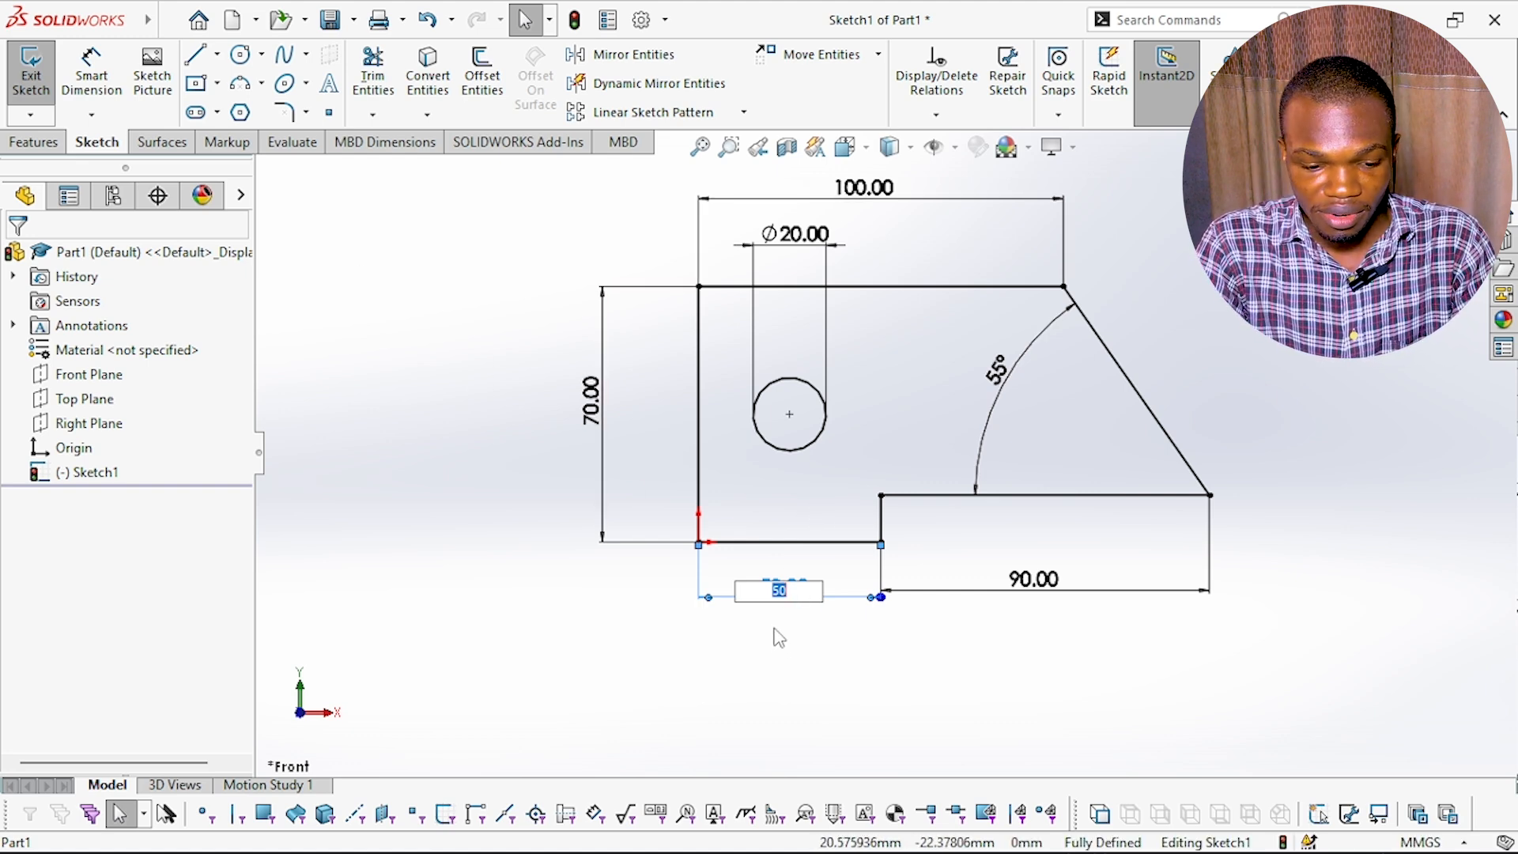
{"action": "type", "text": "30"}
{"action": "key", "text": "Return"}
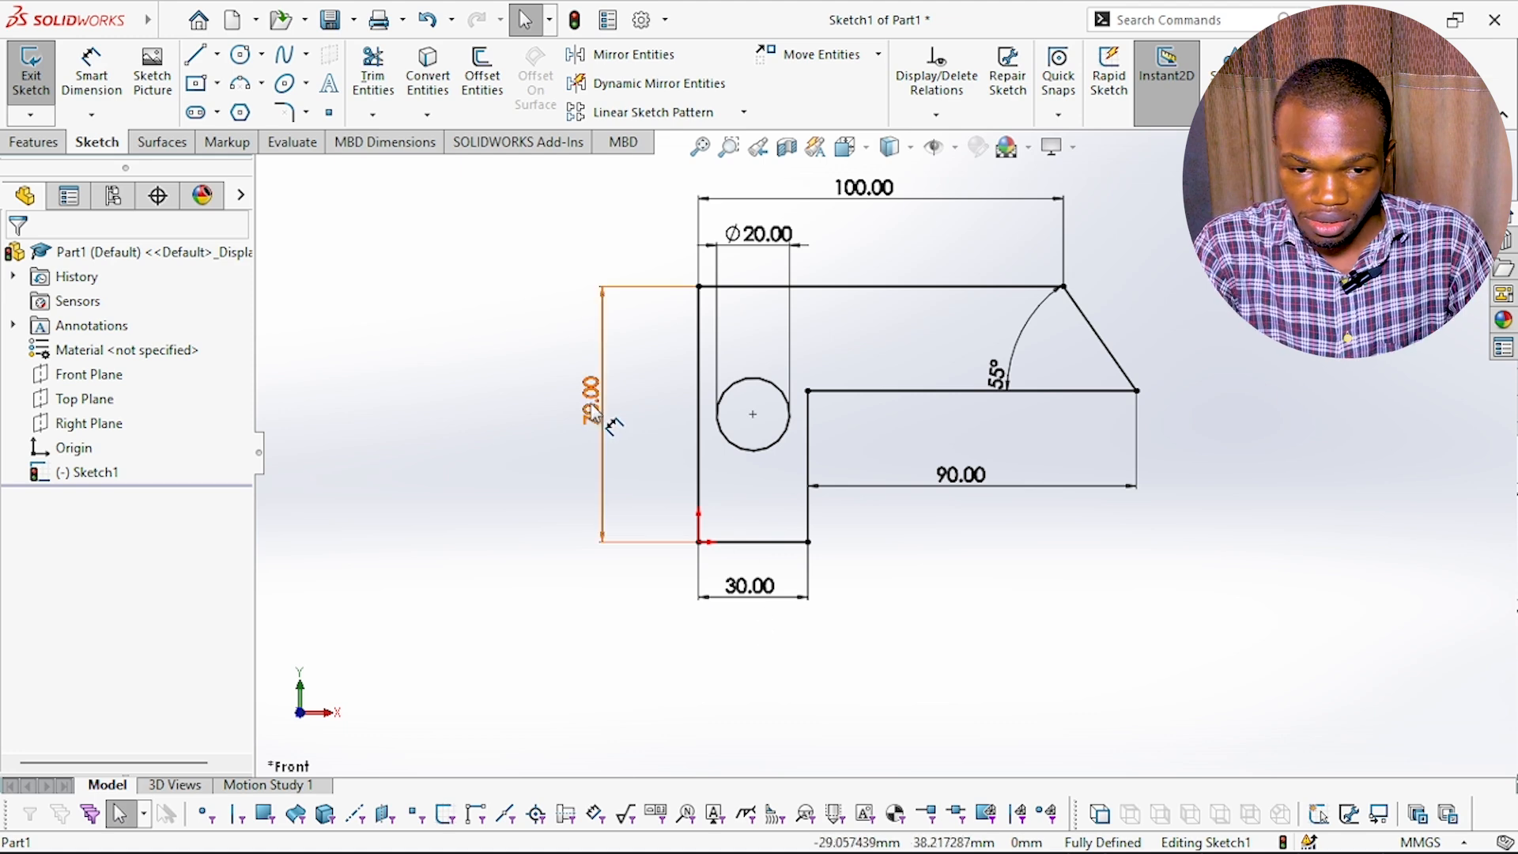
- Set the overall height of the profile to 60 mm
{"action": "left_click", "coordinate": [595, 429]}
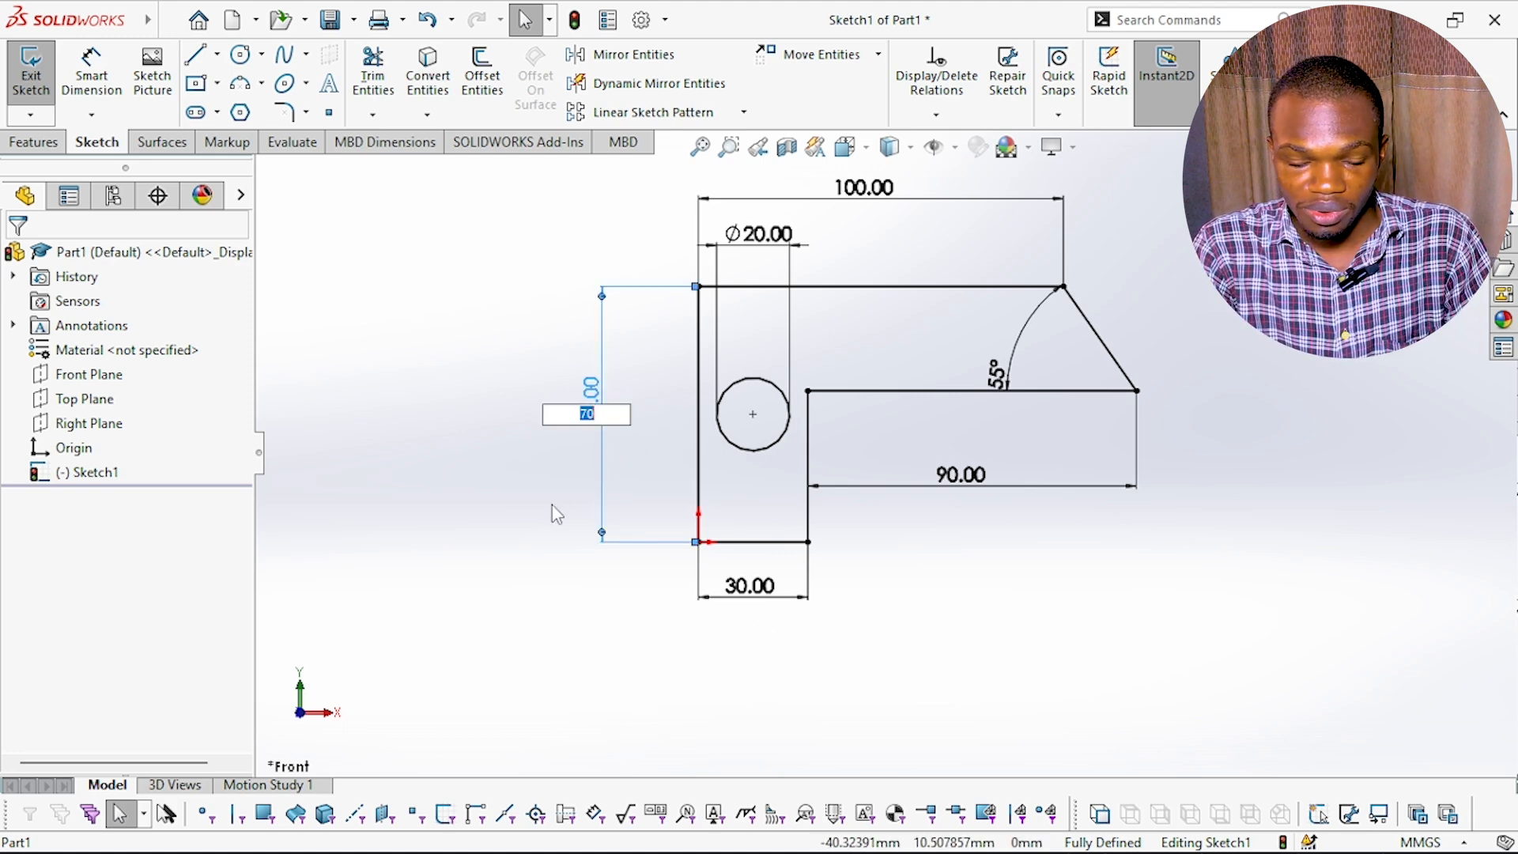
{"action": "type", "text": "60"}
{"action": "key", "text": "Return"}
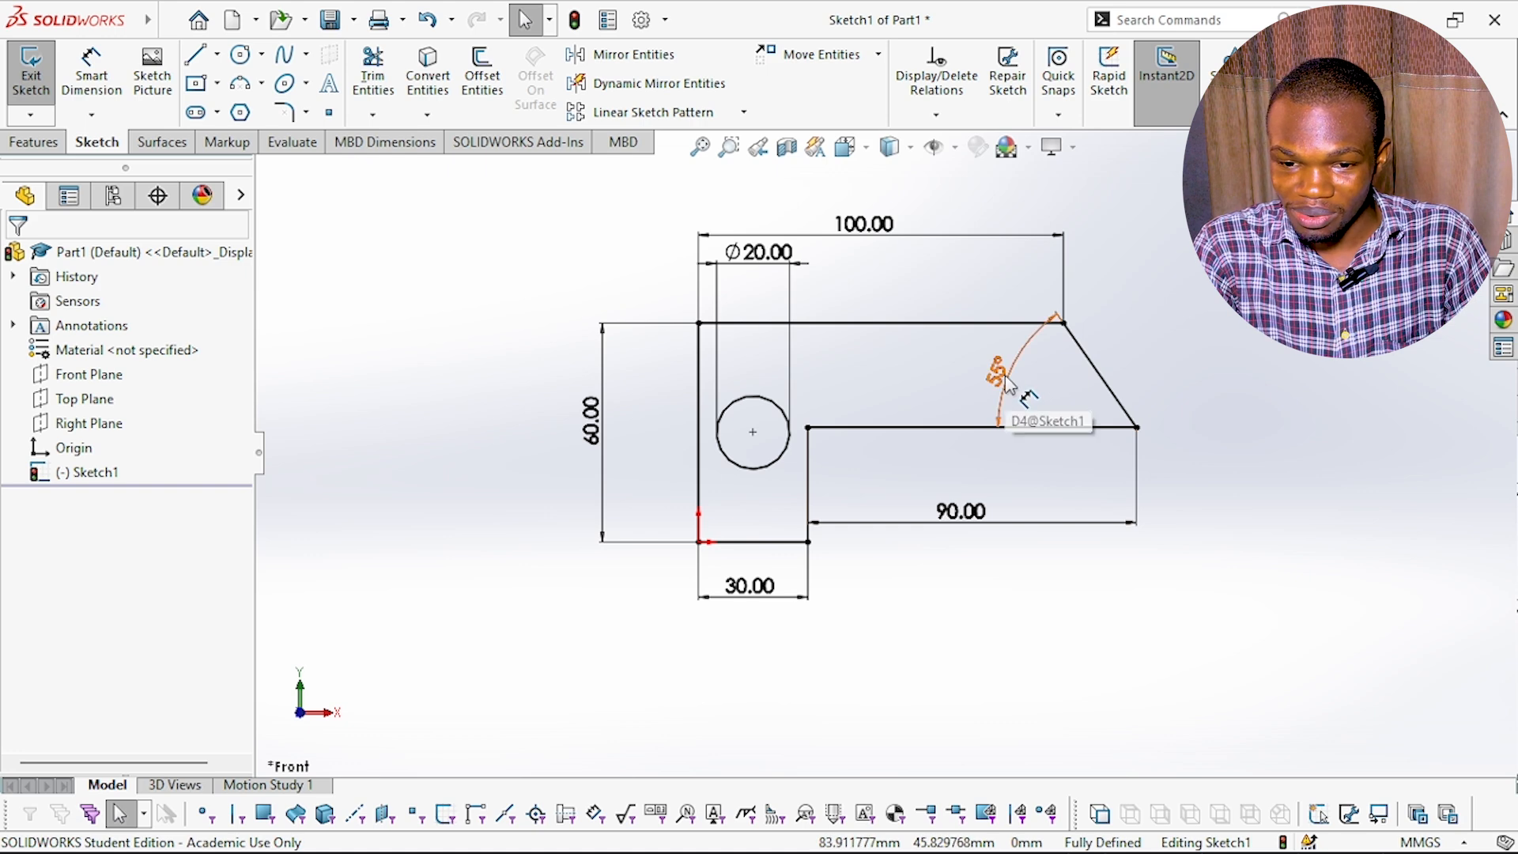
- Reposition the 55° angle dimension closer to the slanted edge and the diameter dimension closer to the circle
{"action": "left_click_drag", "start_coordinate": [1016, 406], "coordinate": [1057, 394]}
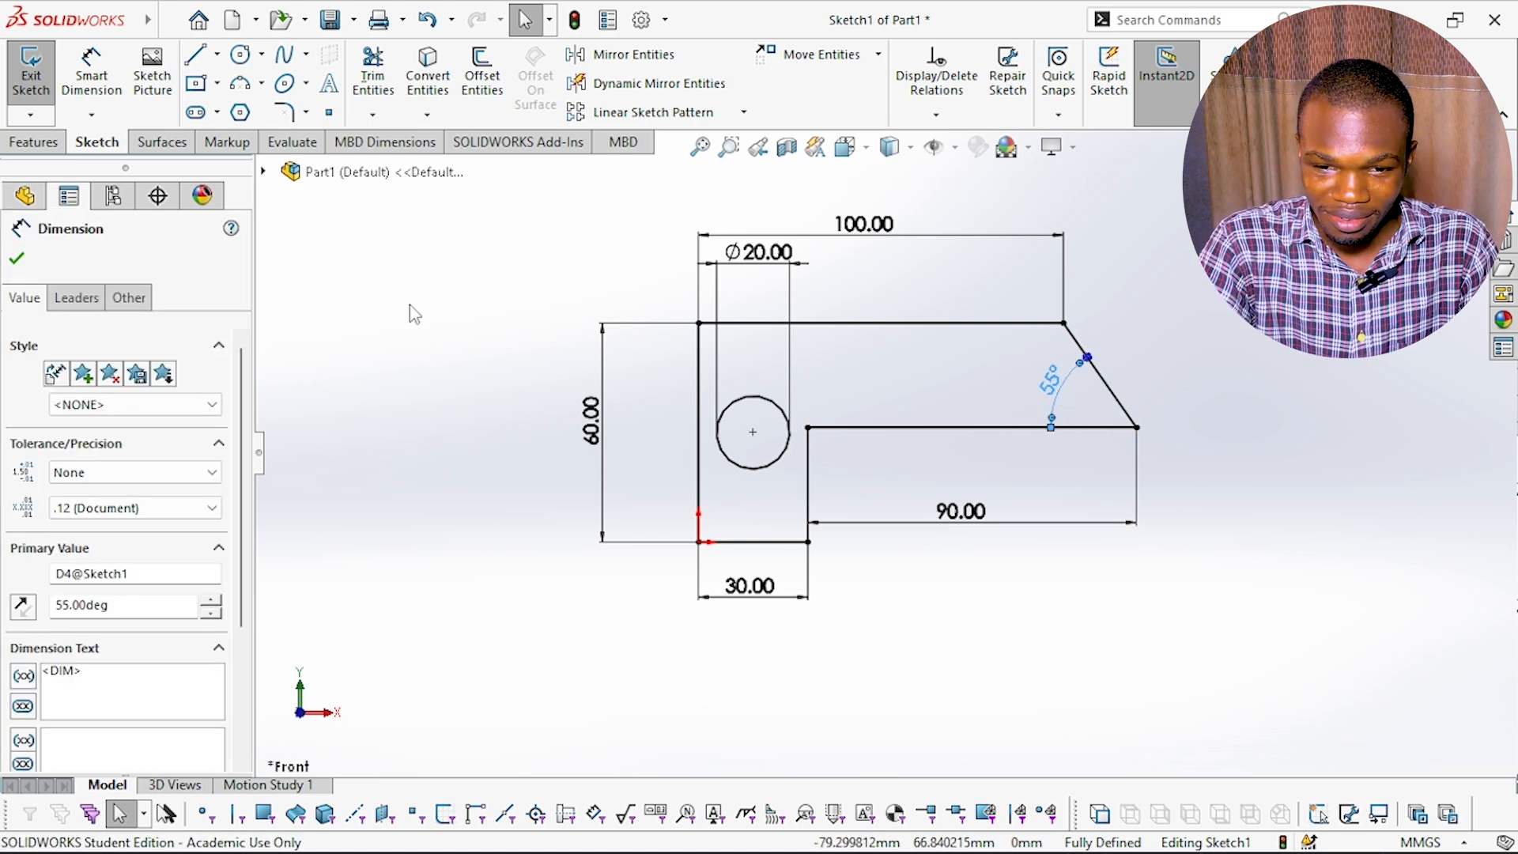
{"action": "left_click", "coordinate": [1041, 585]}
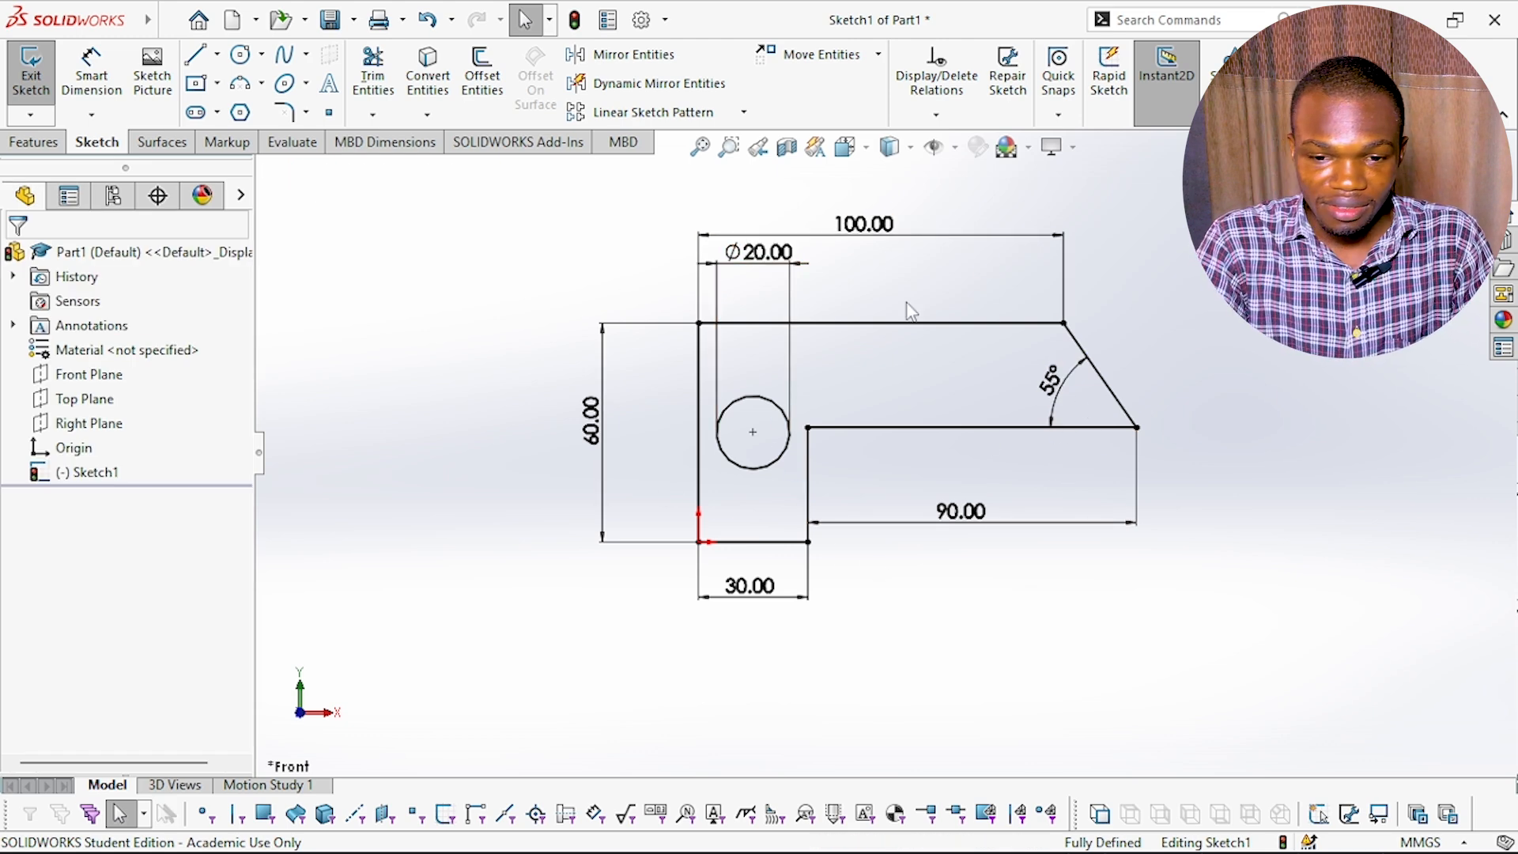
{"action": "scroll", "coordinate": [891, 298], "scroll_direction": "up", "scroll_amount": 1}
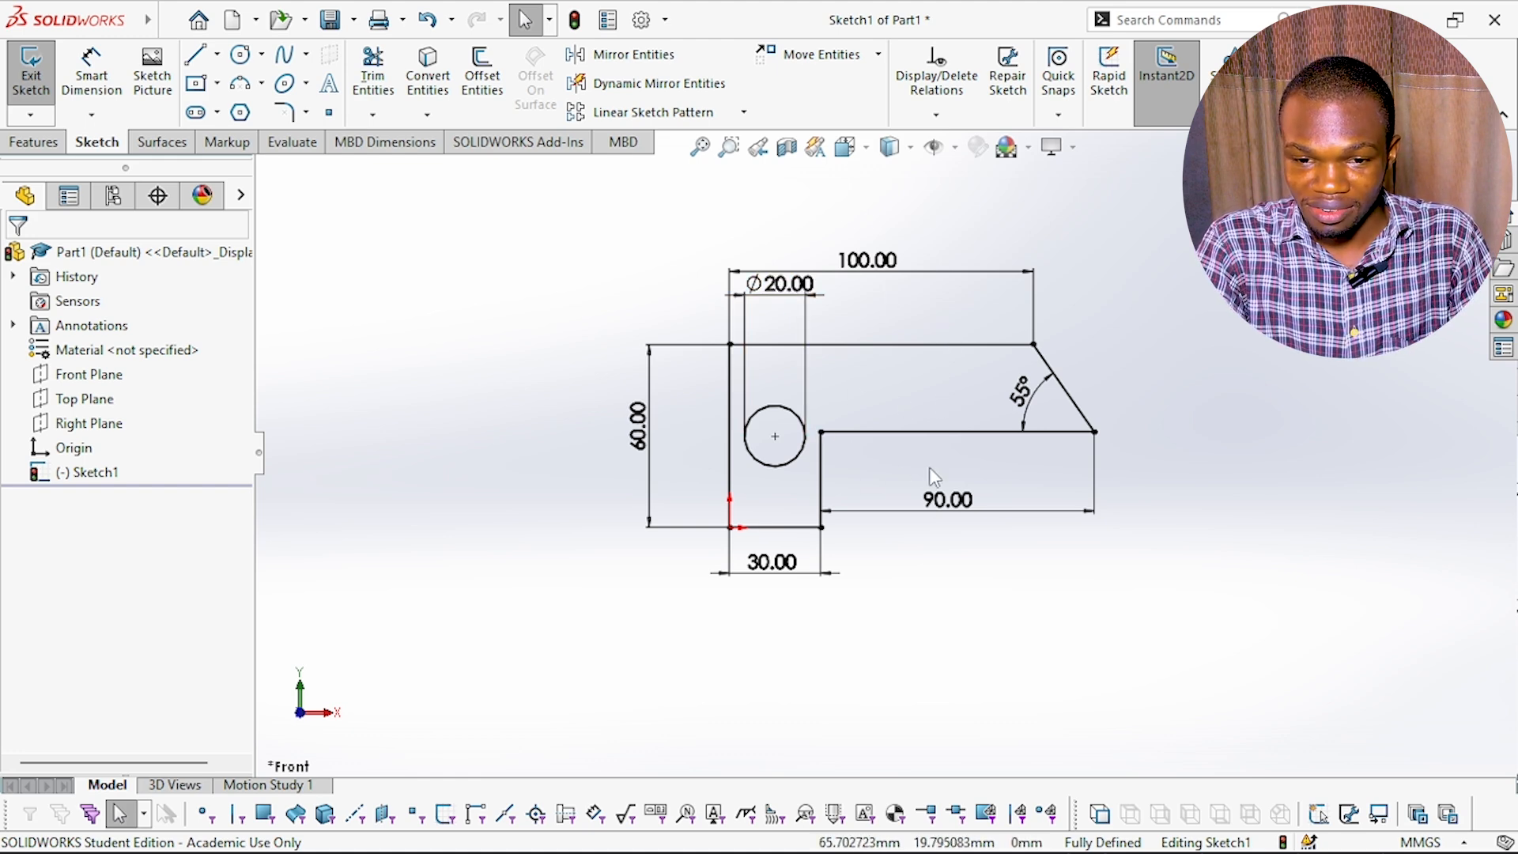
{"action": "scroll", "coordinate": [919, 567], "scroll_direction": "up", "scroll_amount": 1}
{"action": "scroll", "coordinate": [921, 529], "scroll_direction": "down", "scroll_amount": 2}
{"action": "scroll", "coordinate": [852, 300], "scroll_direction": "up", "scroll_amount": 1}
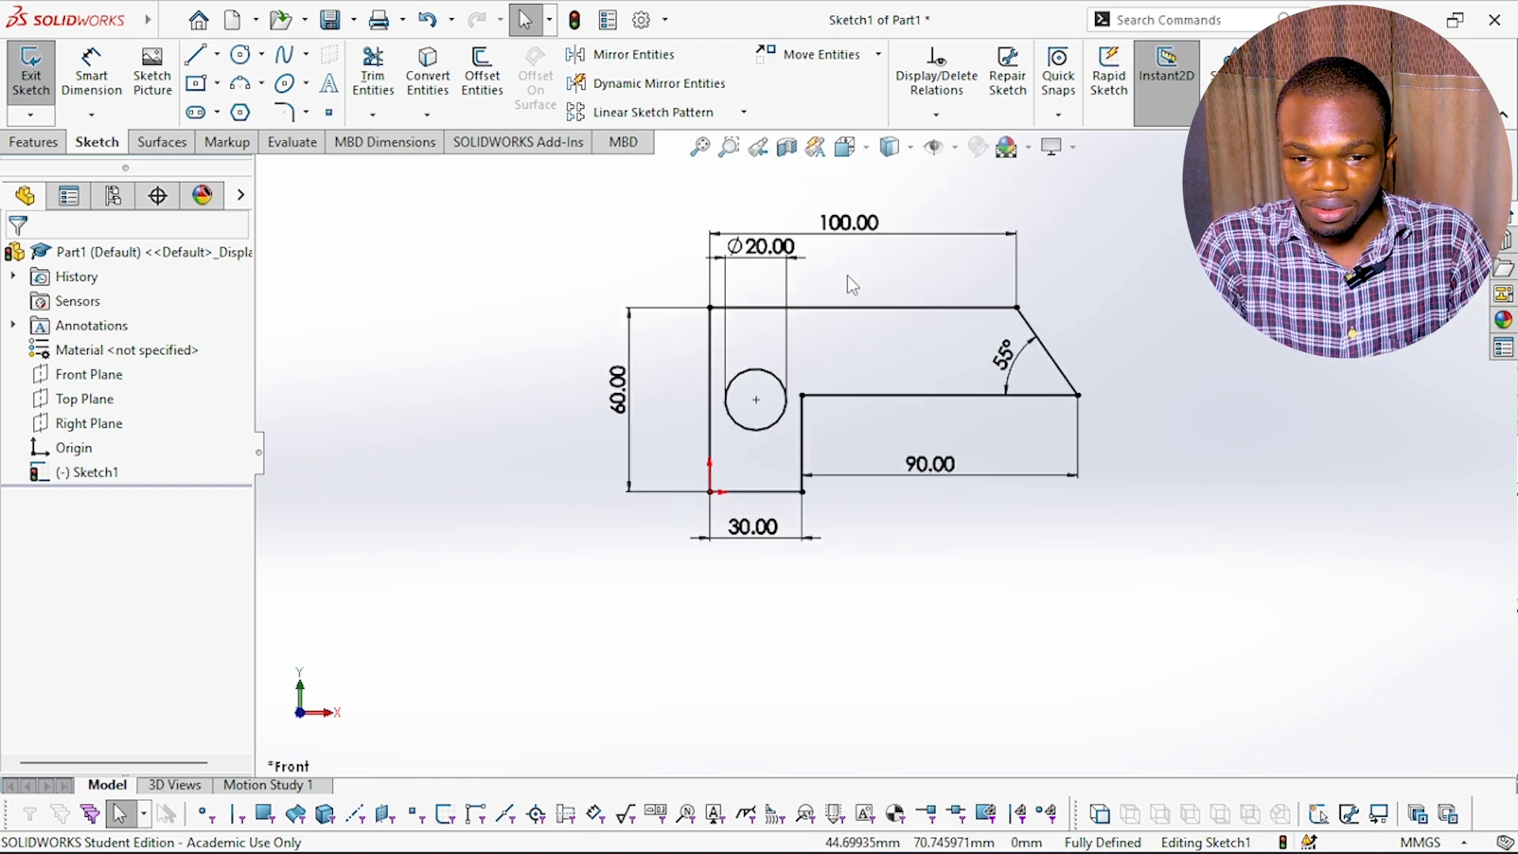
{"action": "scroll", "coordinate": [850, 273], "scroll_direction": "up", "scroll_amount": 1}
{"action": "scroll", "coordinate": [854, 267], "scroll_direction": "down", "scroll_amount": 1}
{"action": "mouse_move", "coordinate": [762, 300]}
{"action": "left_mouse_down"}
{"action": "mouse_move", "coordinate": [762, 332]}
{"action": "mouse_move", "coordinate": [748, 320]}
{"action": "left_mouse_up"}
{"action": "left_click", "coordinate": [917, 563]}
{"action": "left_click", "coordinate": [637, 324]}
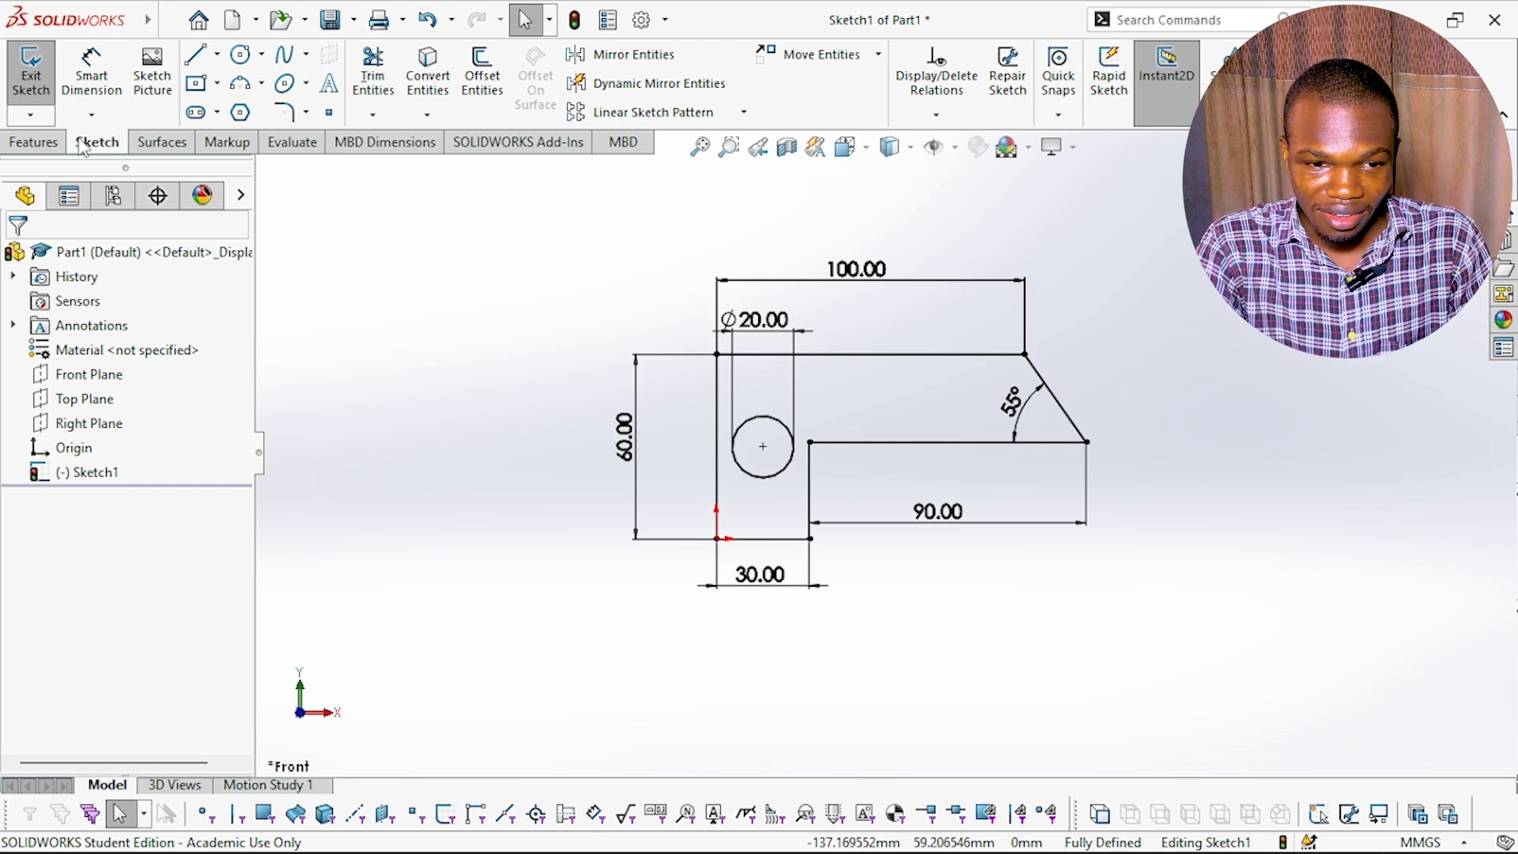
- Extrude the sketch profile as a boss with a blind depth of 30 mm
{"action": "left_click", "coordinate": [36, 143]}
{"action": "left_click", "coordinate": [40, 71]}
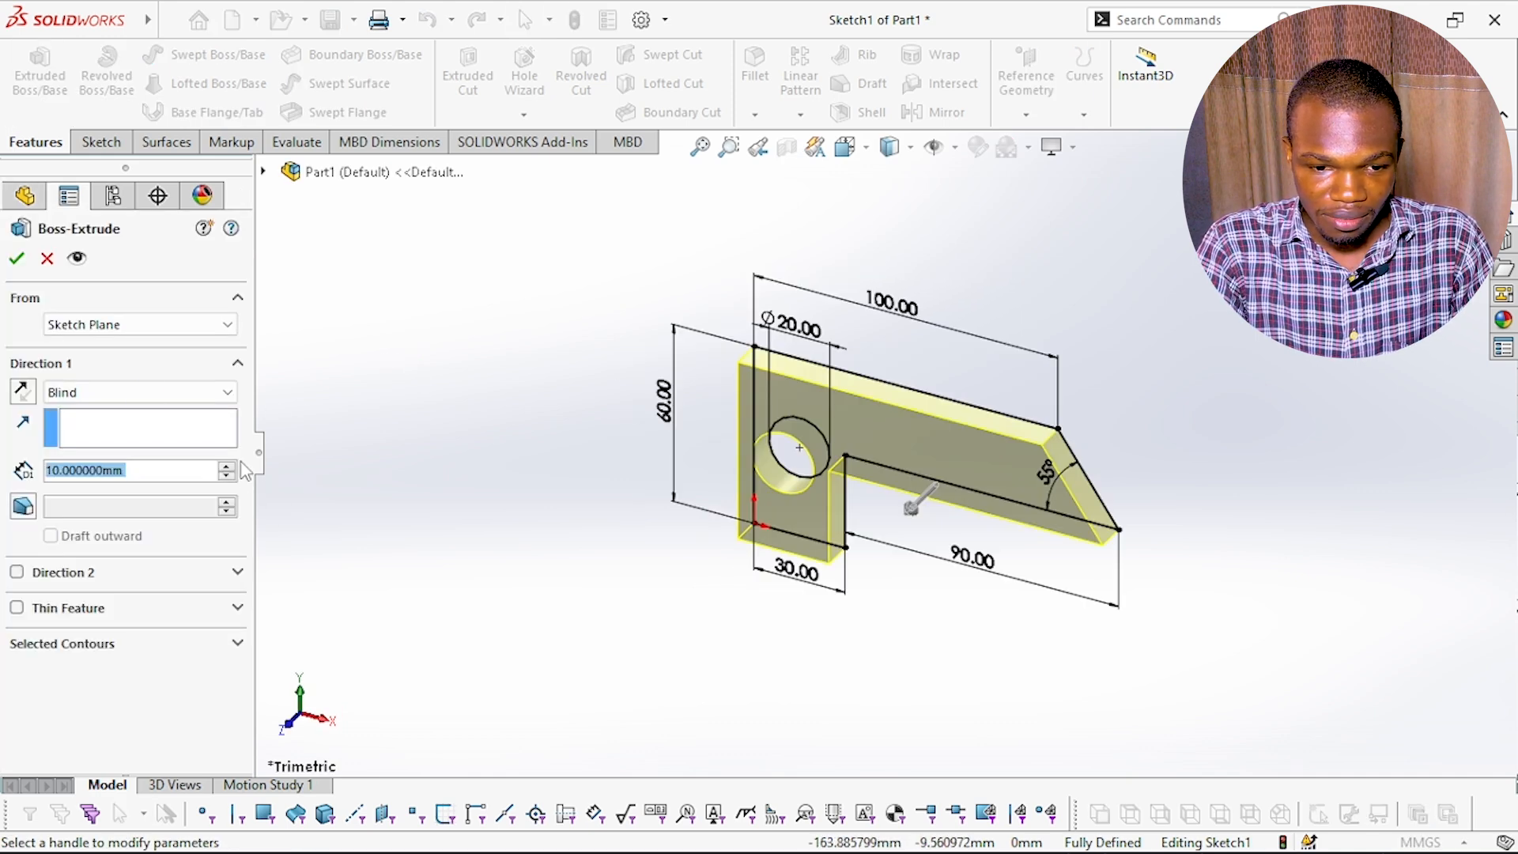
{"action": "double_click", "coordinate": [227, 466]}
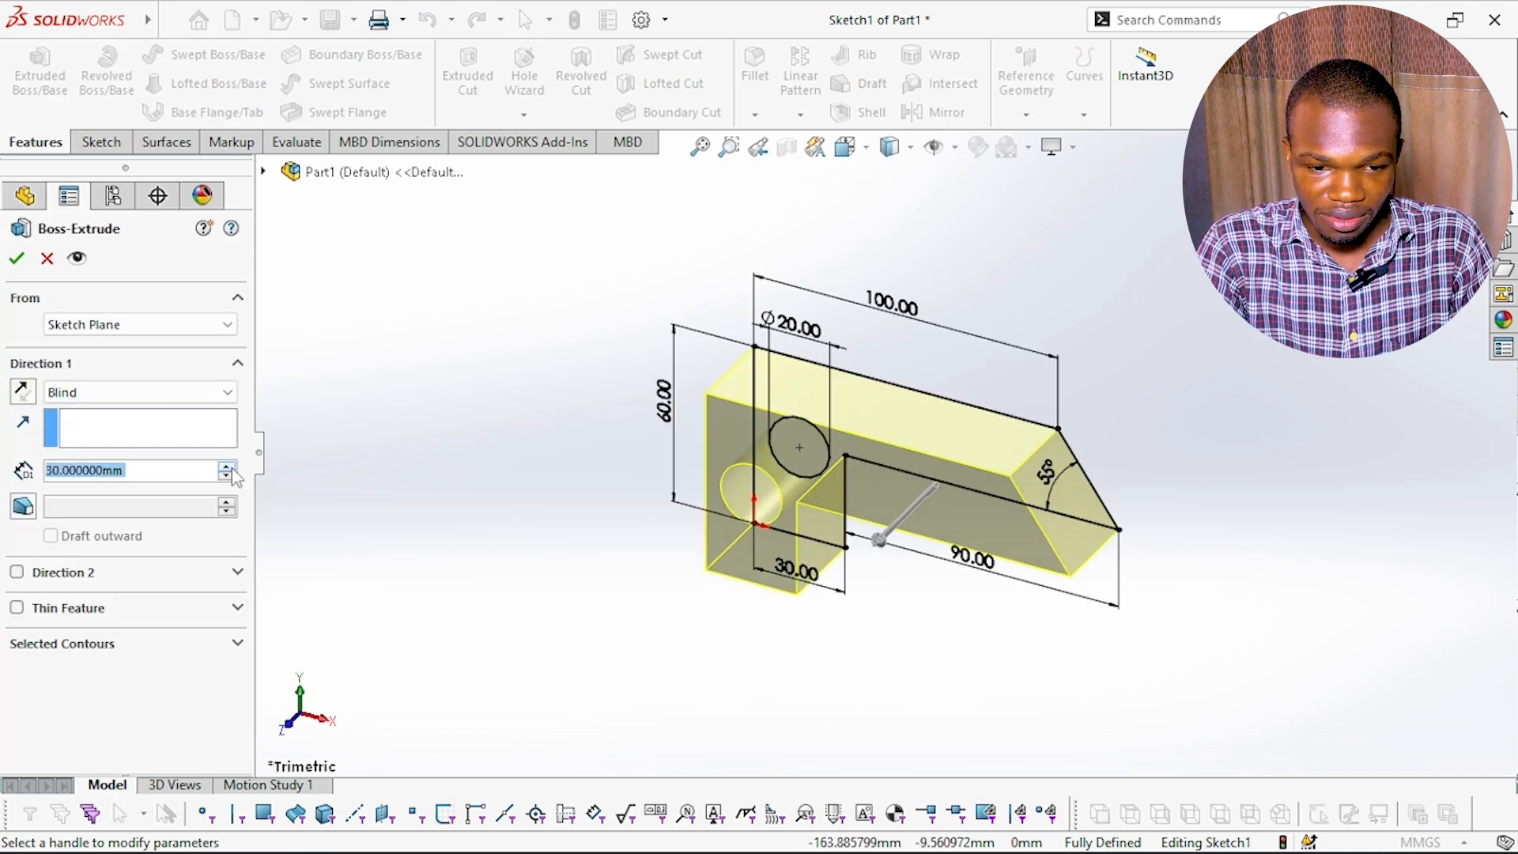
{"action": "left_click", "coordinate": [18, 258]}
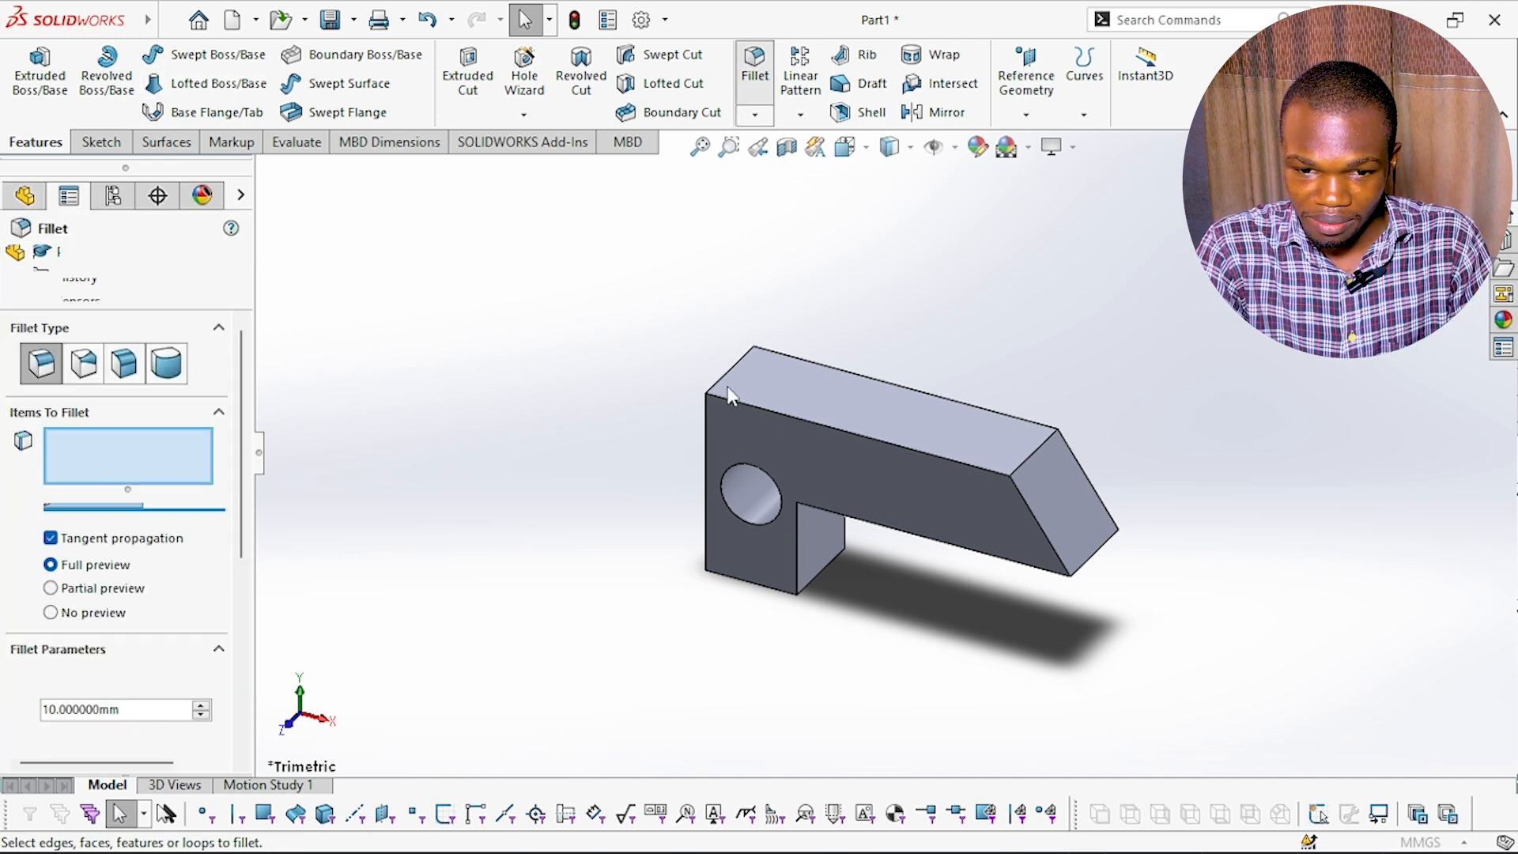
- Fillet the whole top face of the extruded body with a 10 mm radius
{"action": "left_click", "coordinate": [762, 401]}
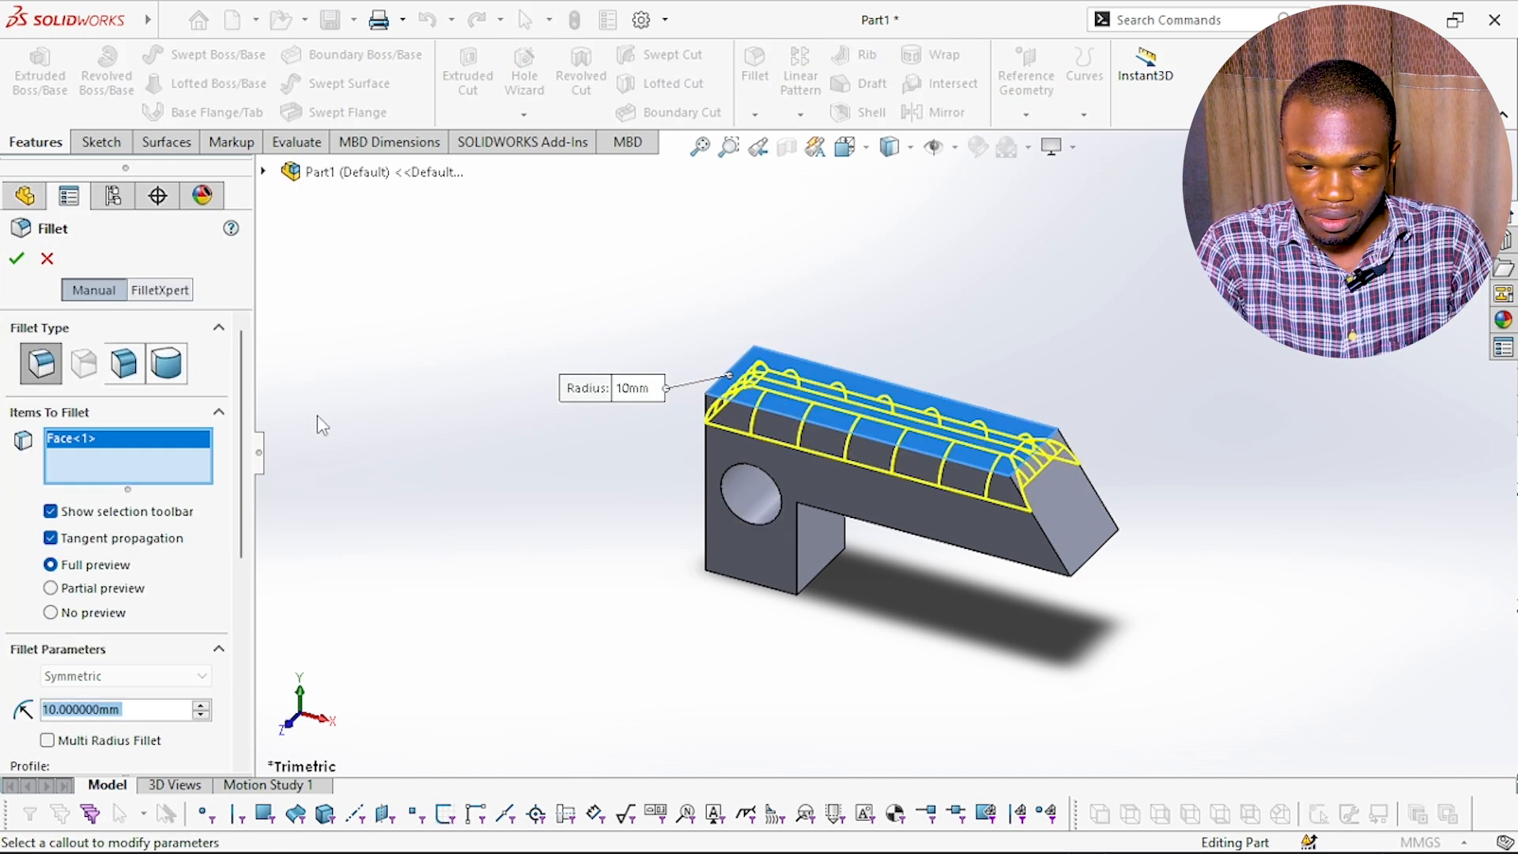
{"action": "left_click", "coordinate": [17, 259]}
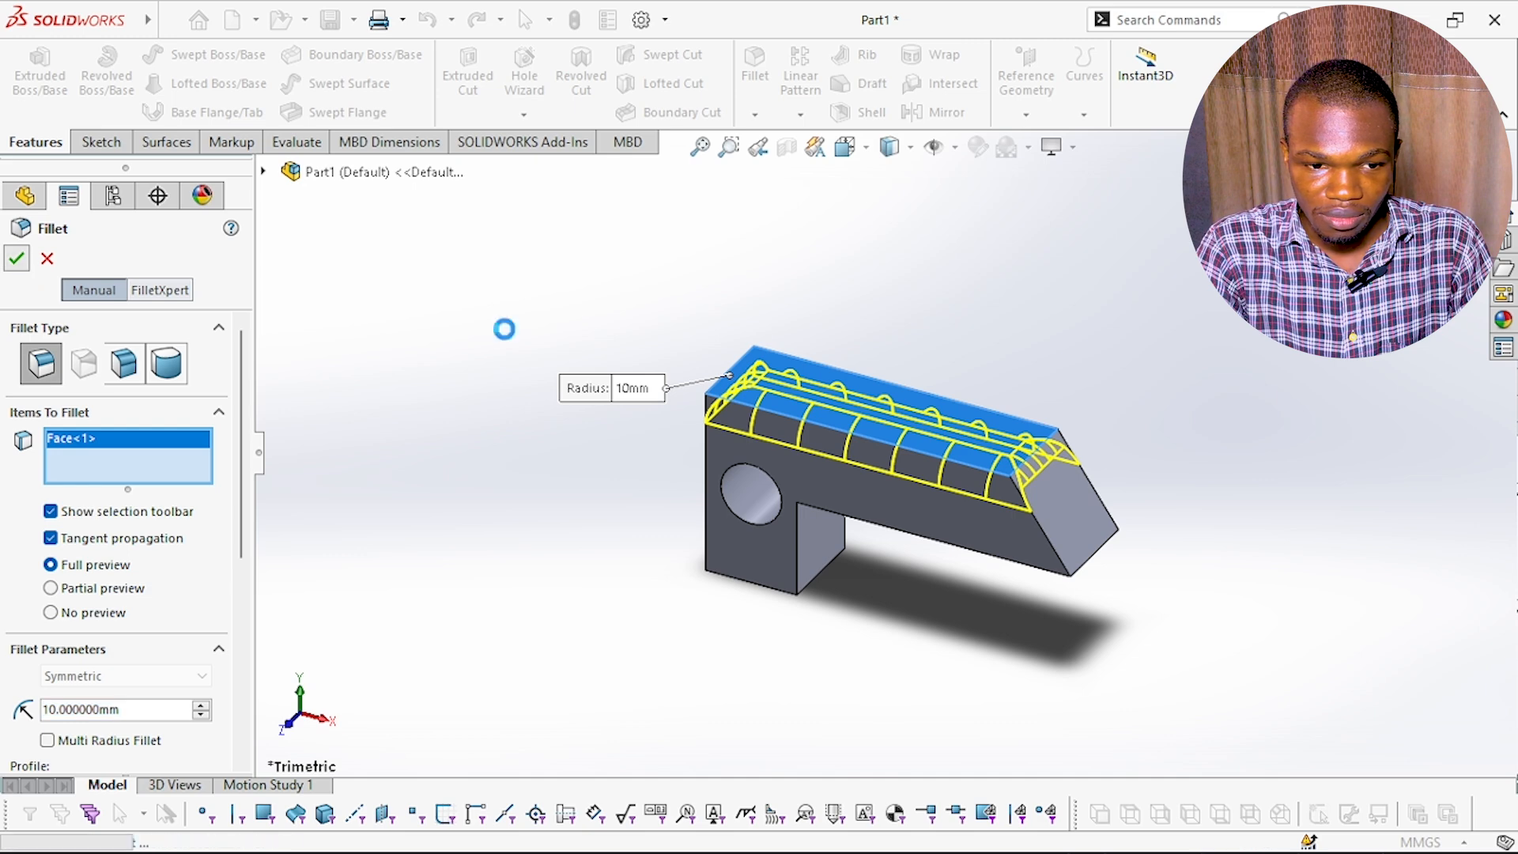
{"action": "middle_click_drag", "start_coordinate": [803, 319], "coordinate": [826, 365]}
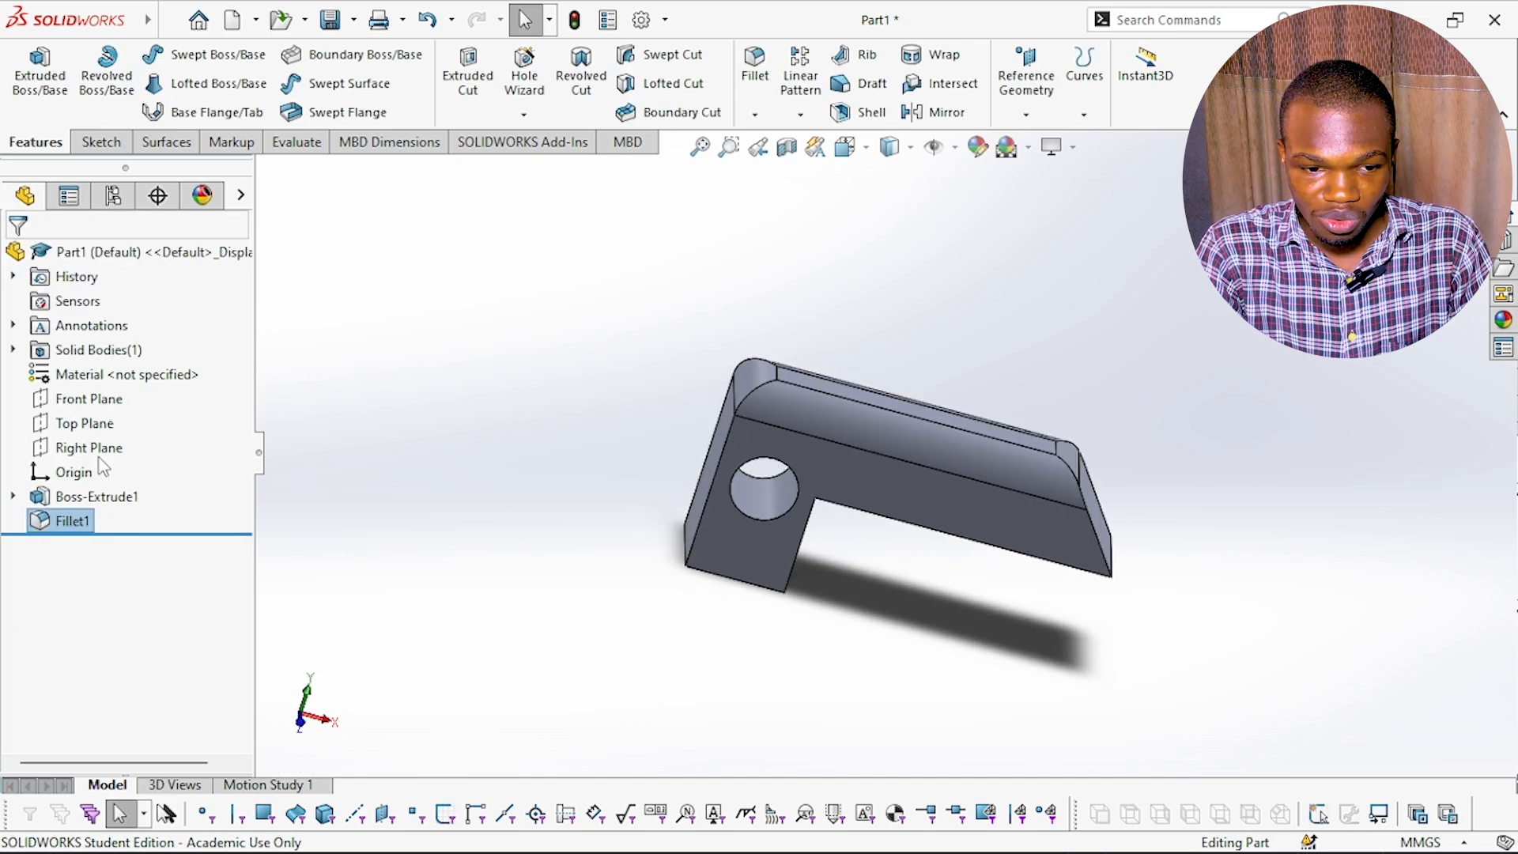
- Delete the fillet feature on the top face
{"action": "right_click", "coordinate": [60, 520]}
{"action": "left_click", "coordinate": [102, 509]}
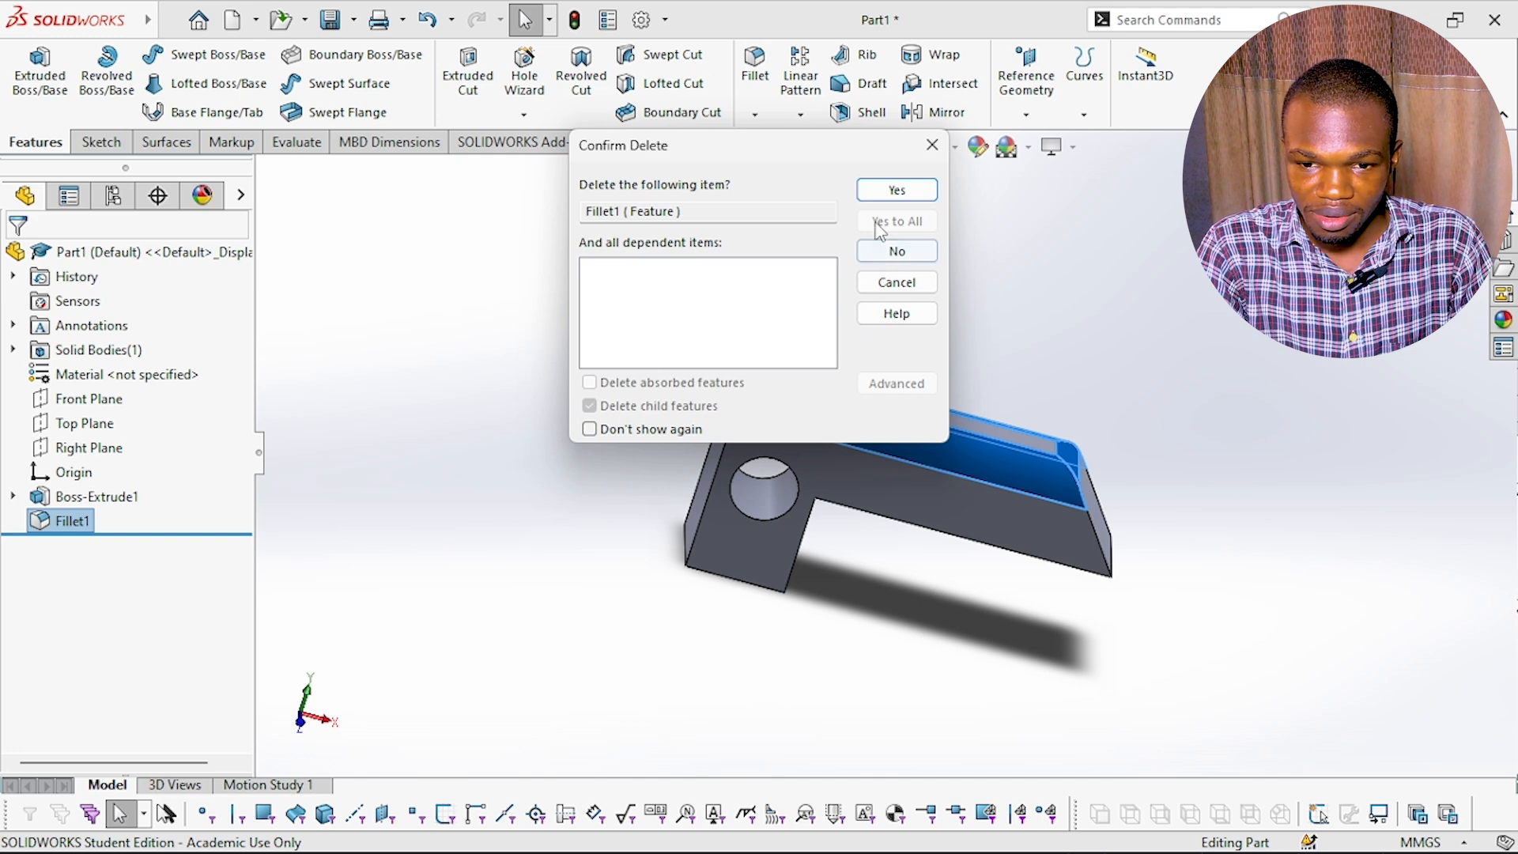
{"action": "left_click", "coordinate": [886, 191]}
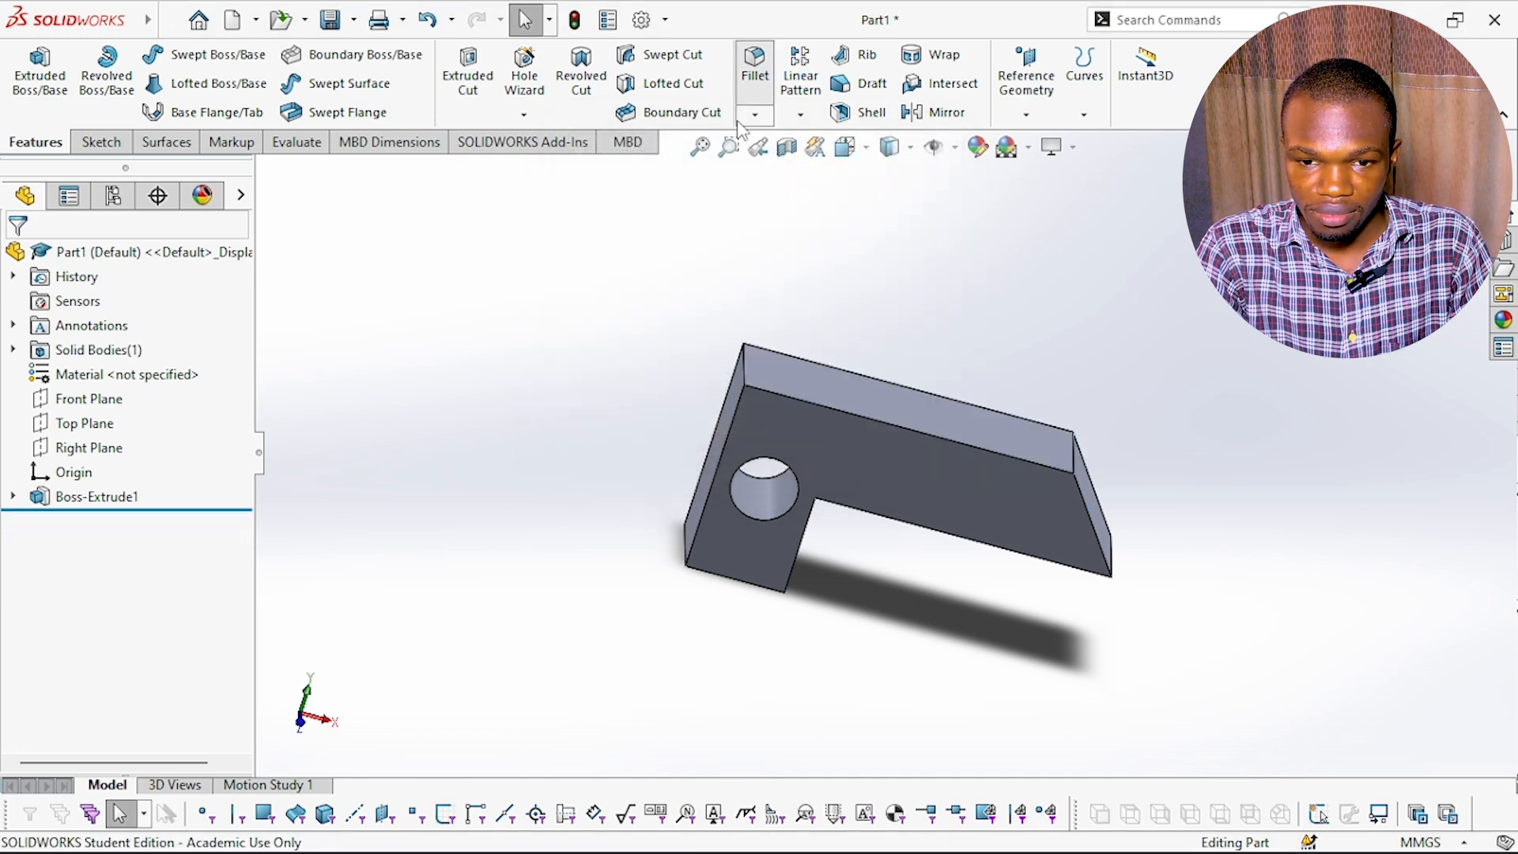
- Fillet the upper outer corner edge, both bottom edges of the leg and both slanted-end edges with a 10 mm radius
{"action": "left_click", "coordinate": [738, 383]}
{"action": "left_click", "coordinate": [687, 556]}
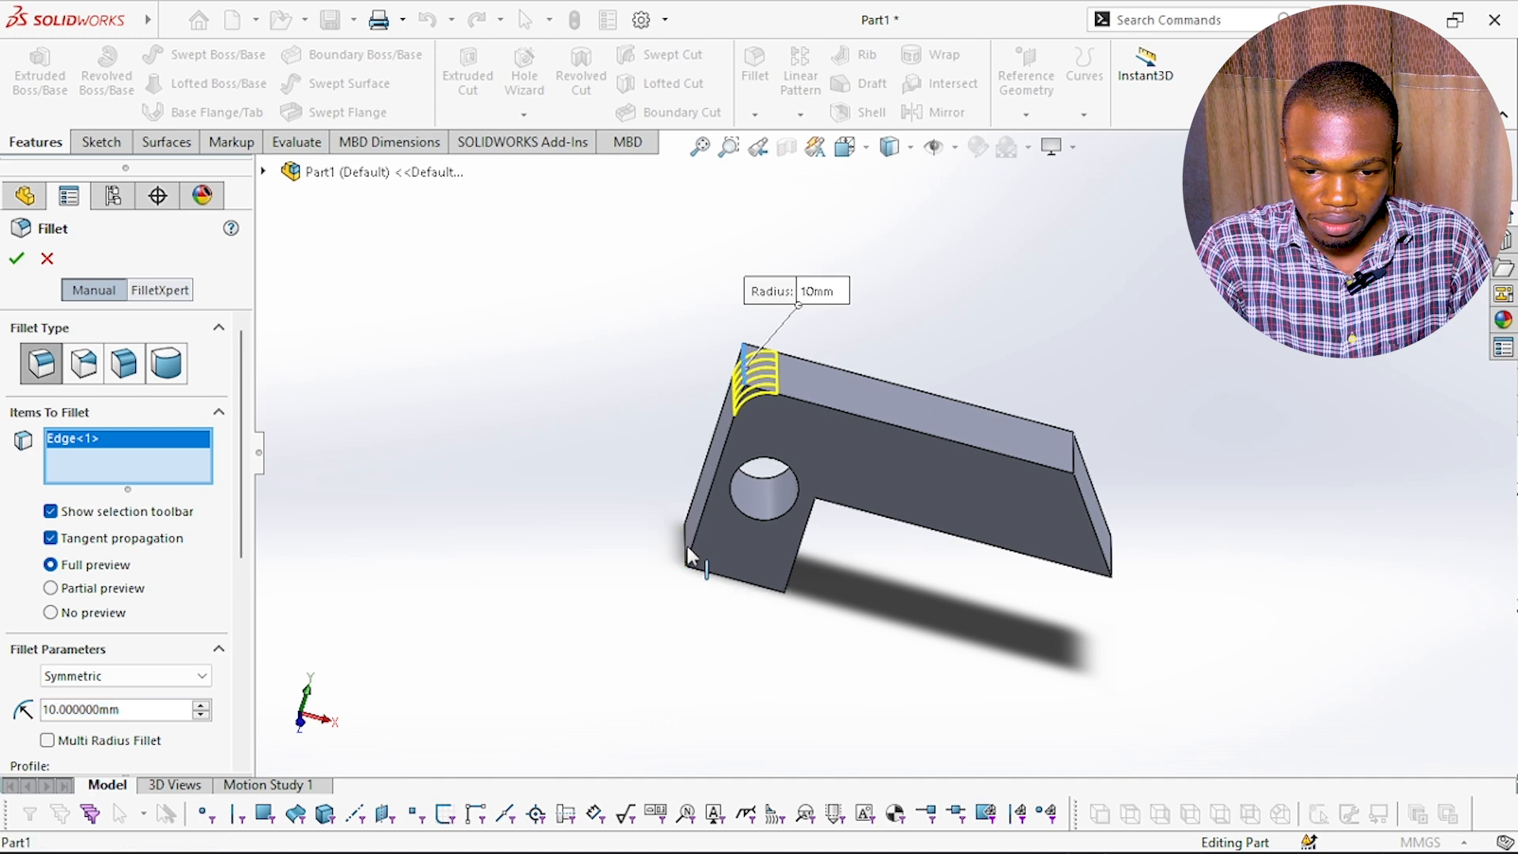
{"action": "middle_click_drag", "start_coordinate": [779, 581], "coordinate": [917, 658]}
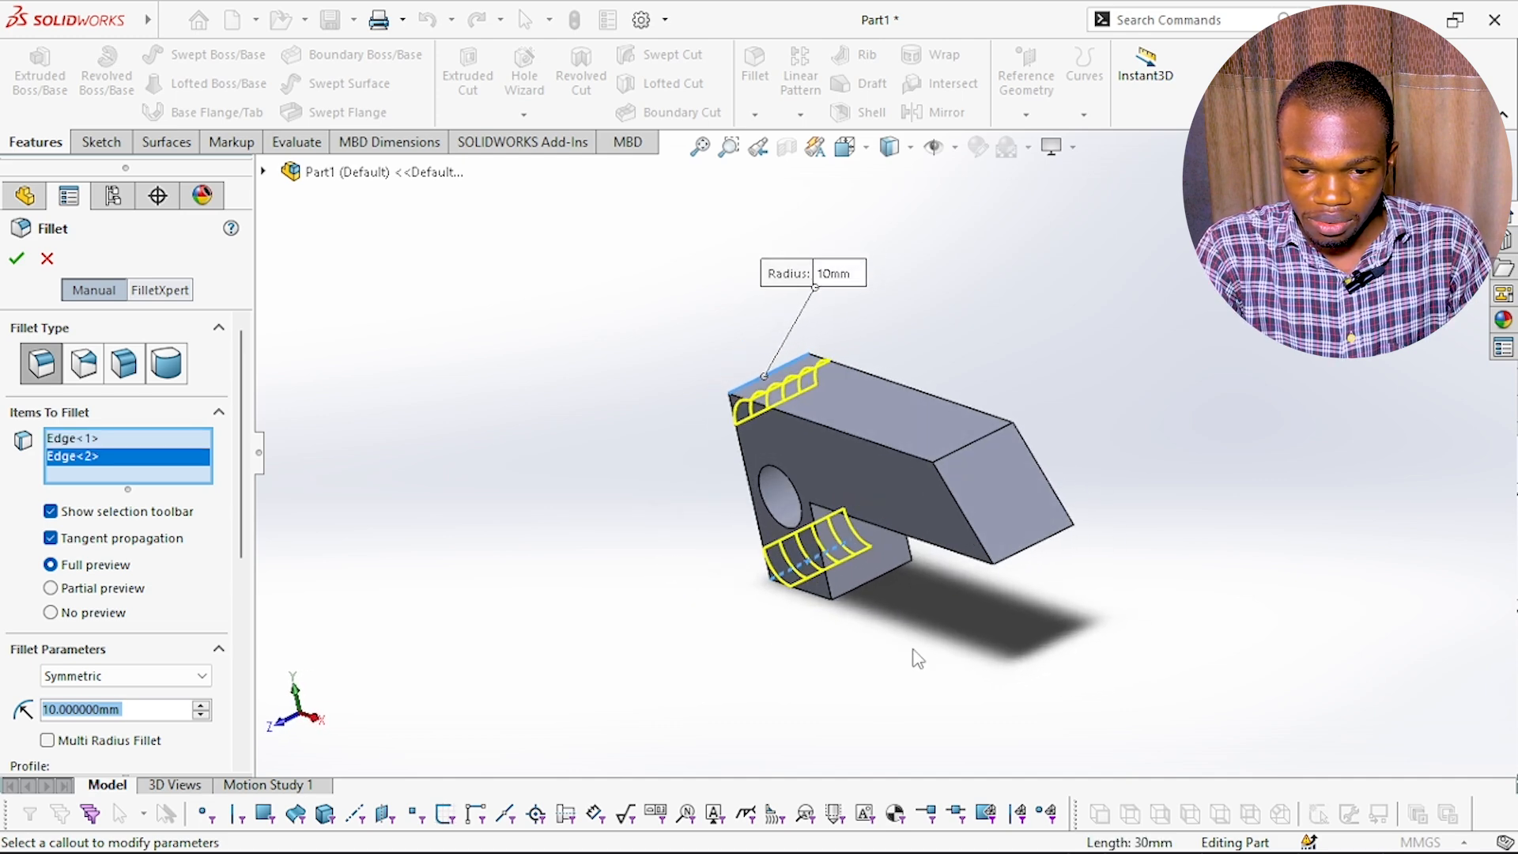
{"action": "left_click", "coordinate": [864, 595]}
{"action": "left_click", "coordinate": [990, 437]}
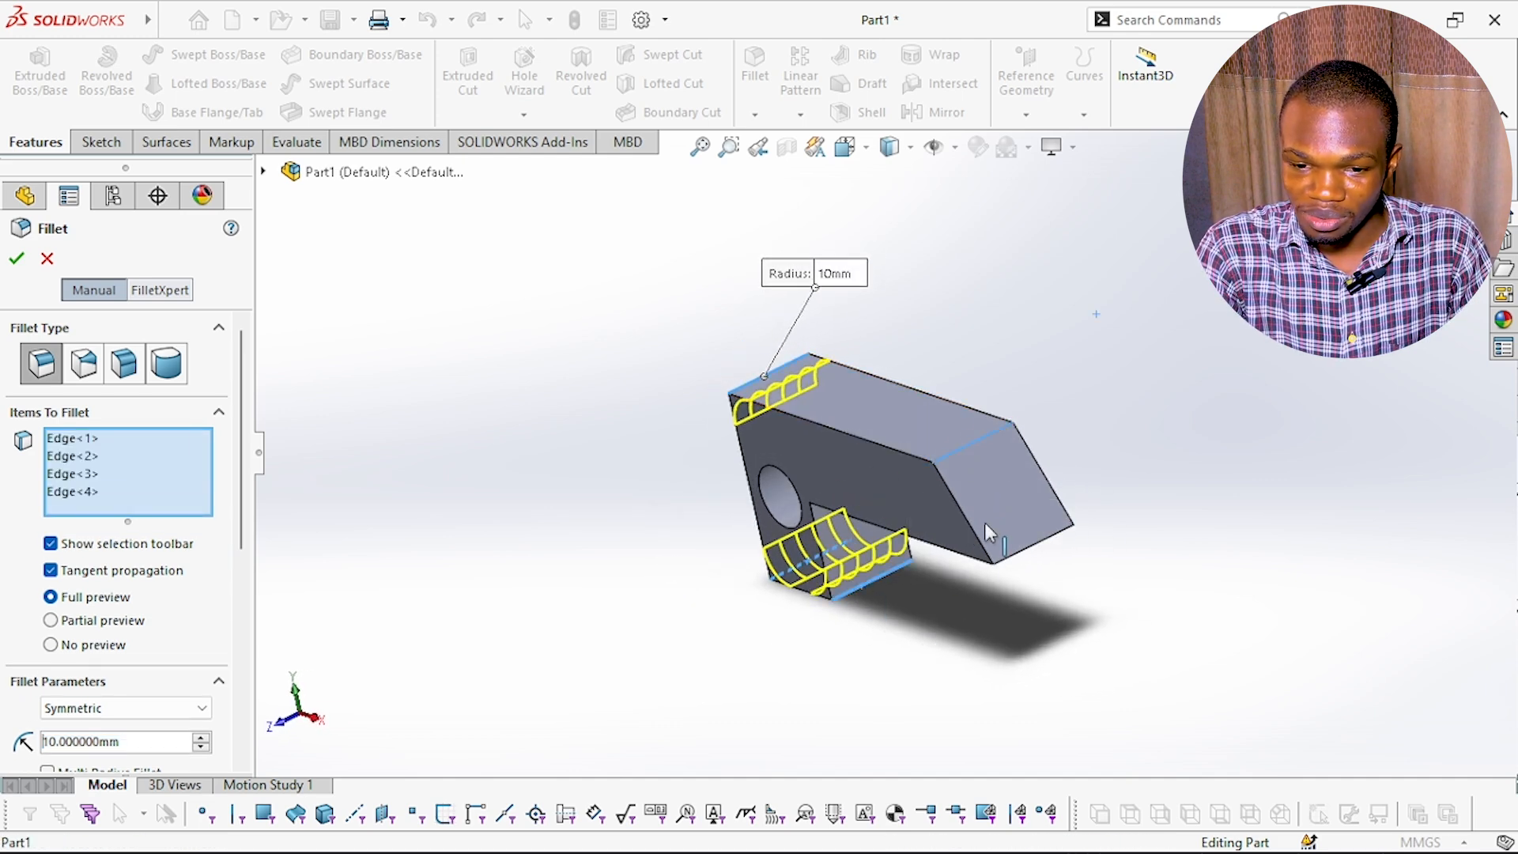
{"action": "left_click", "coordinate": [1032, 545]}
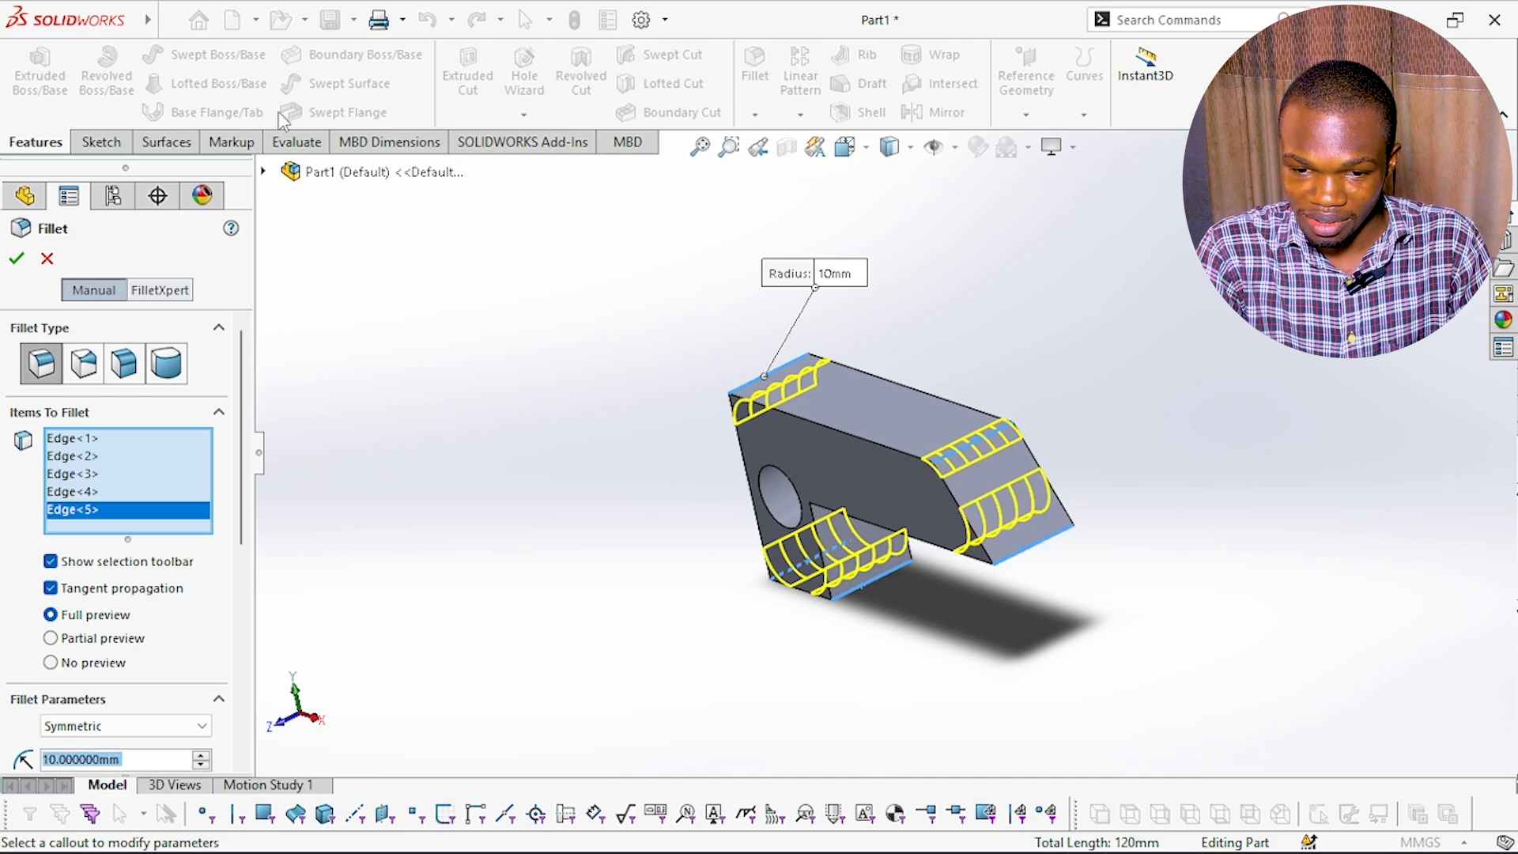
{"action": "left_click", "coordinate": [17, 258]}
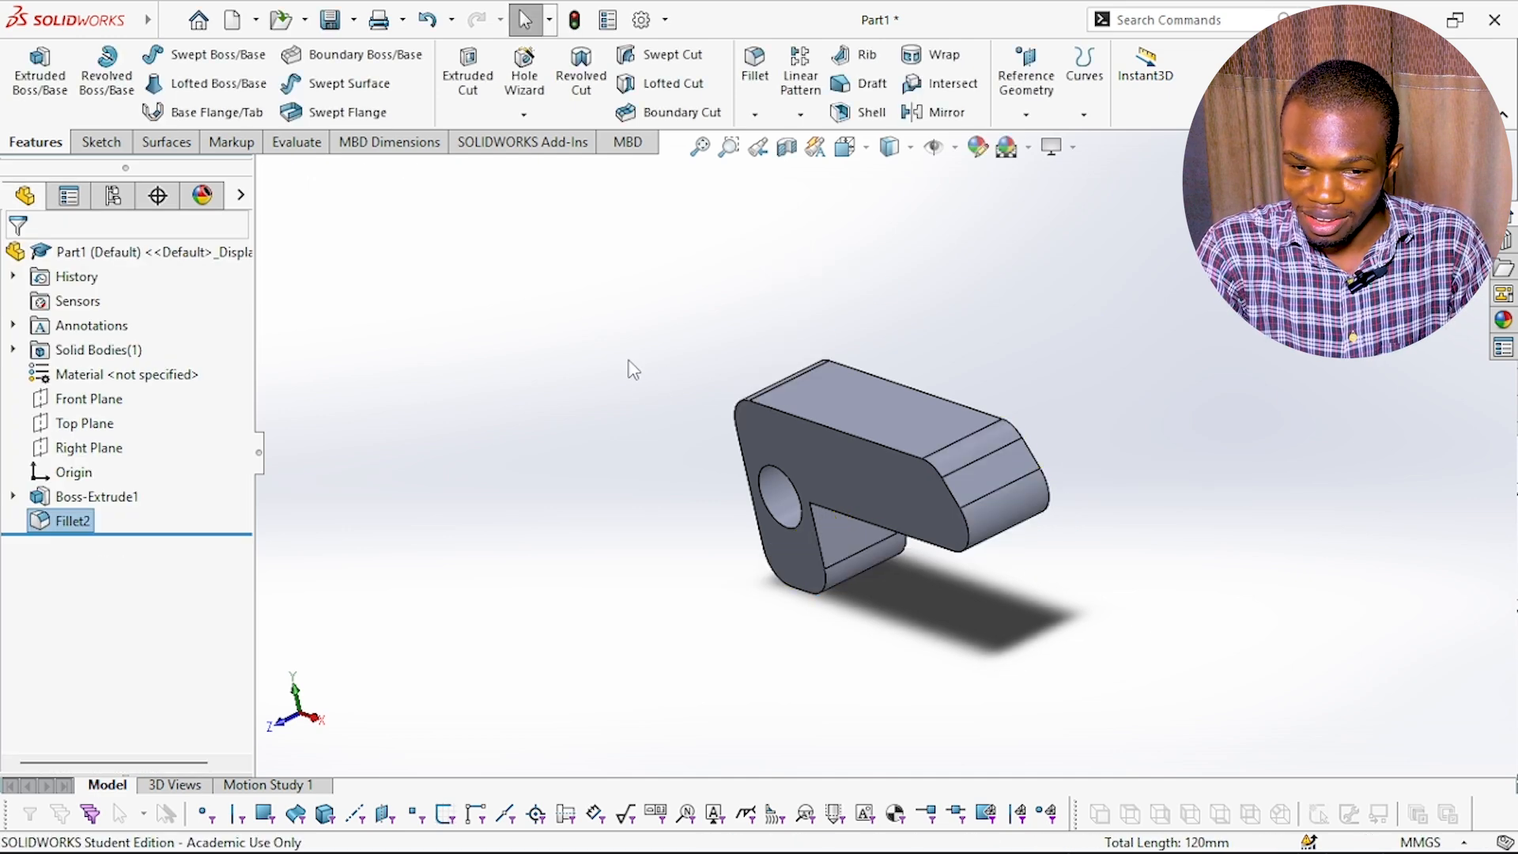
{"action": "middle_click_drag", "start_coordinate": [625, 365], "coordinate": [717, 288]}
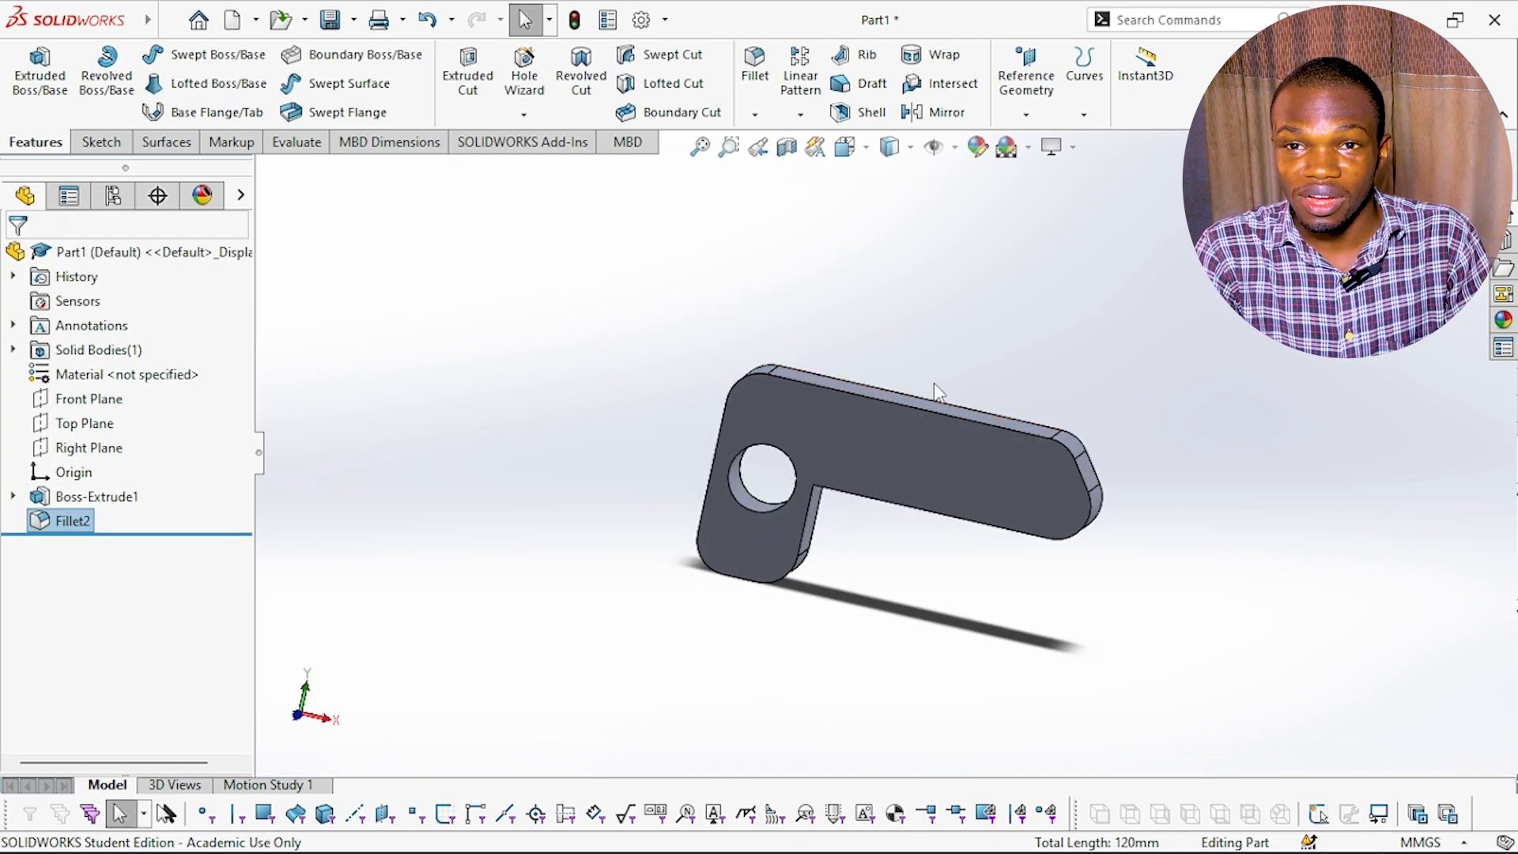
- Open the extrusion's base sketch for review and exit it, discarding any changes
{"action": "left_click", "coordinate": [15, 497]}
{"action": "left_click", "coordinate": [83, 497]}
{"action": "left_click", "coordinate": [101, 521]}
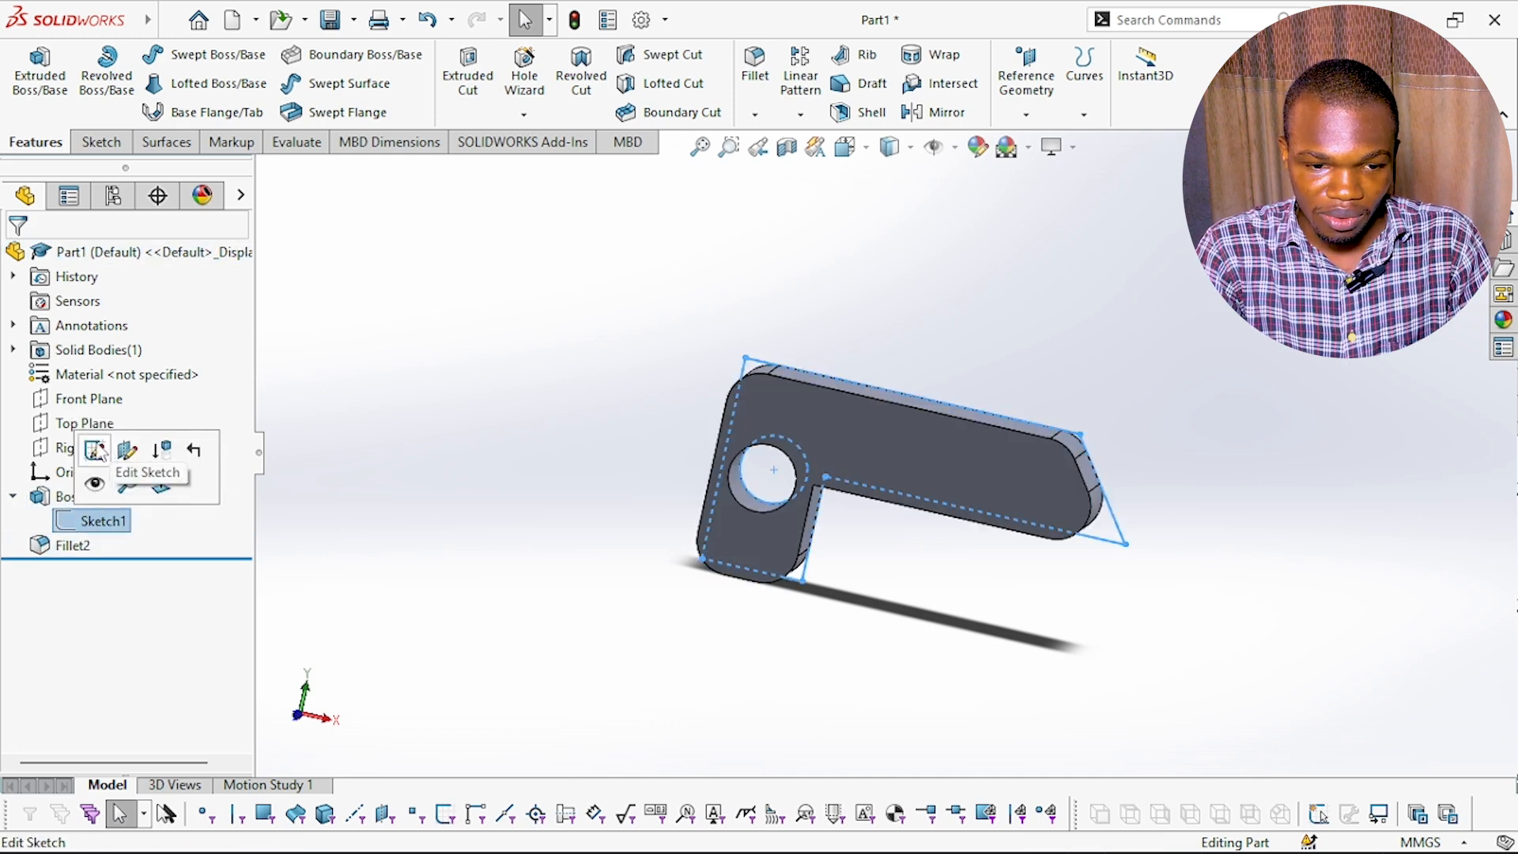
{"action": "left_click", "coordinate": [105, 455]}
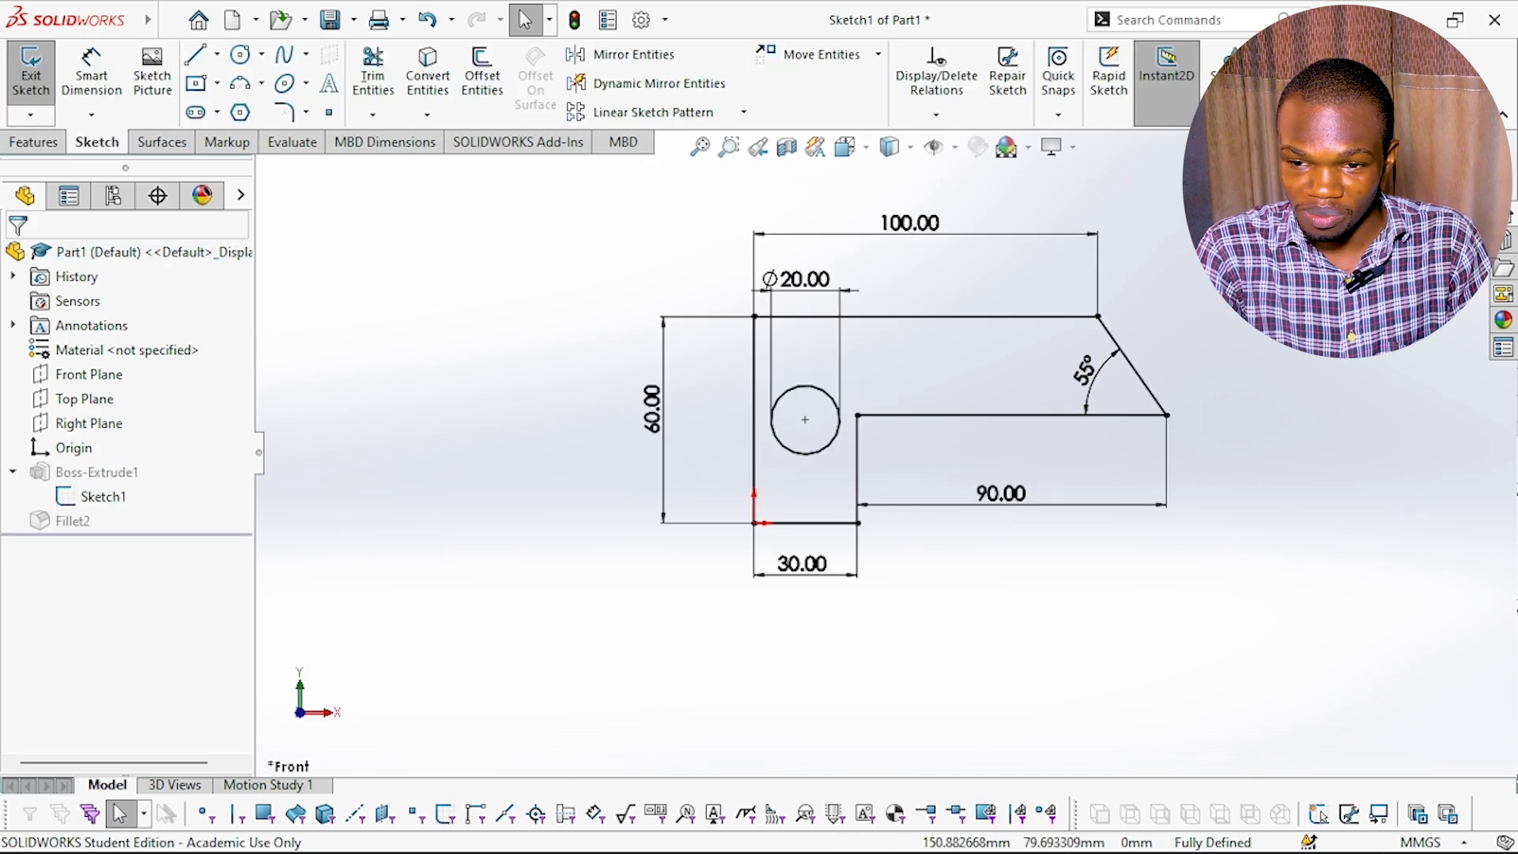
{"action": "left_click", "coordinate": [1466, 219]}
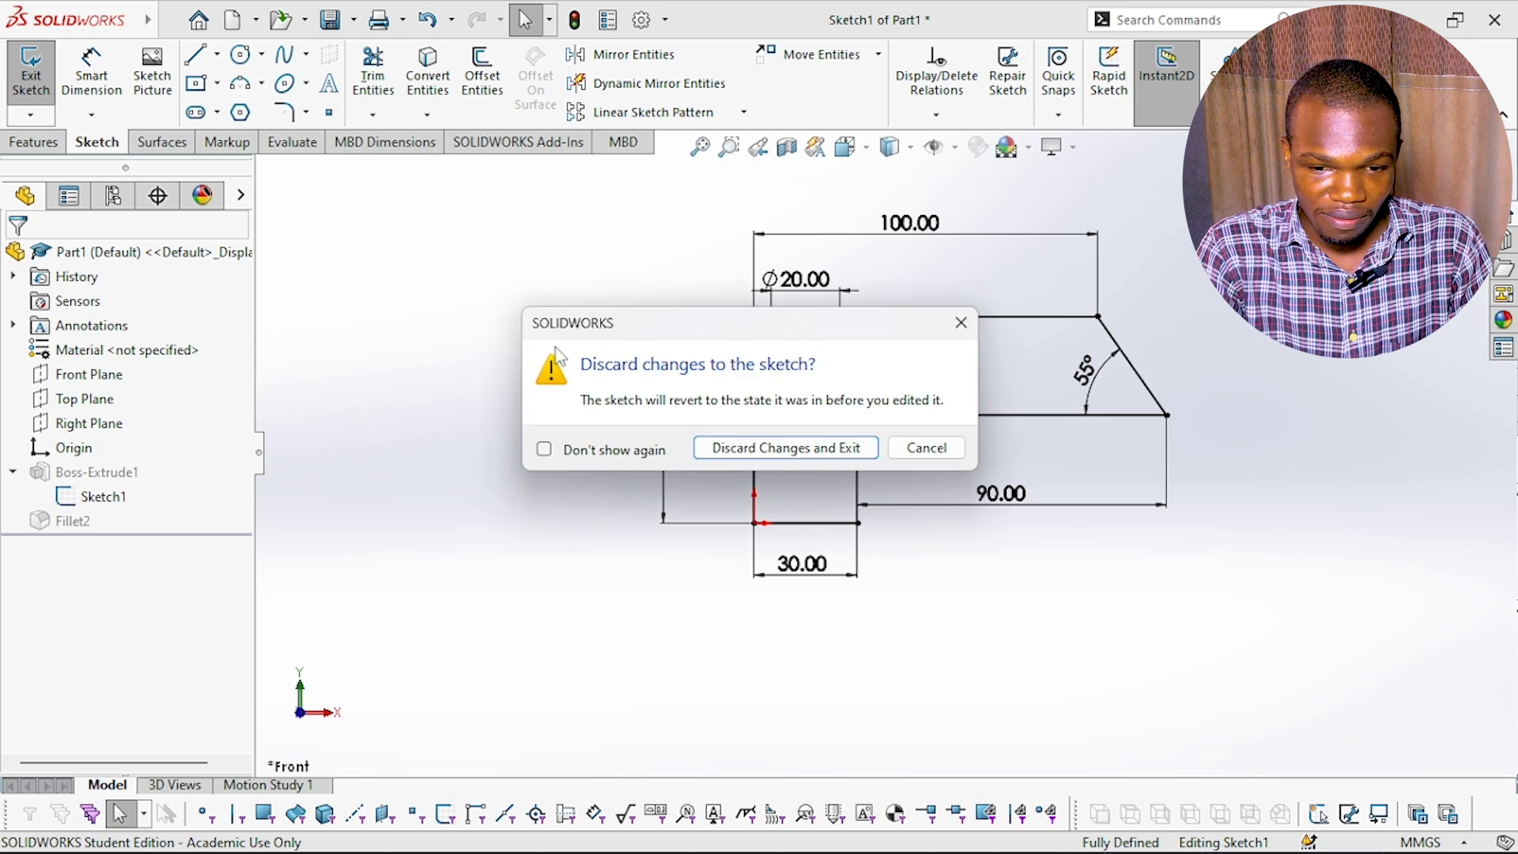
{"action": "left_click", "coordinate": [769, 458]}
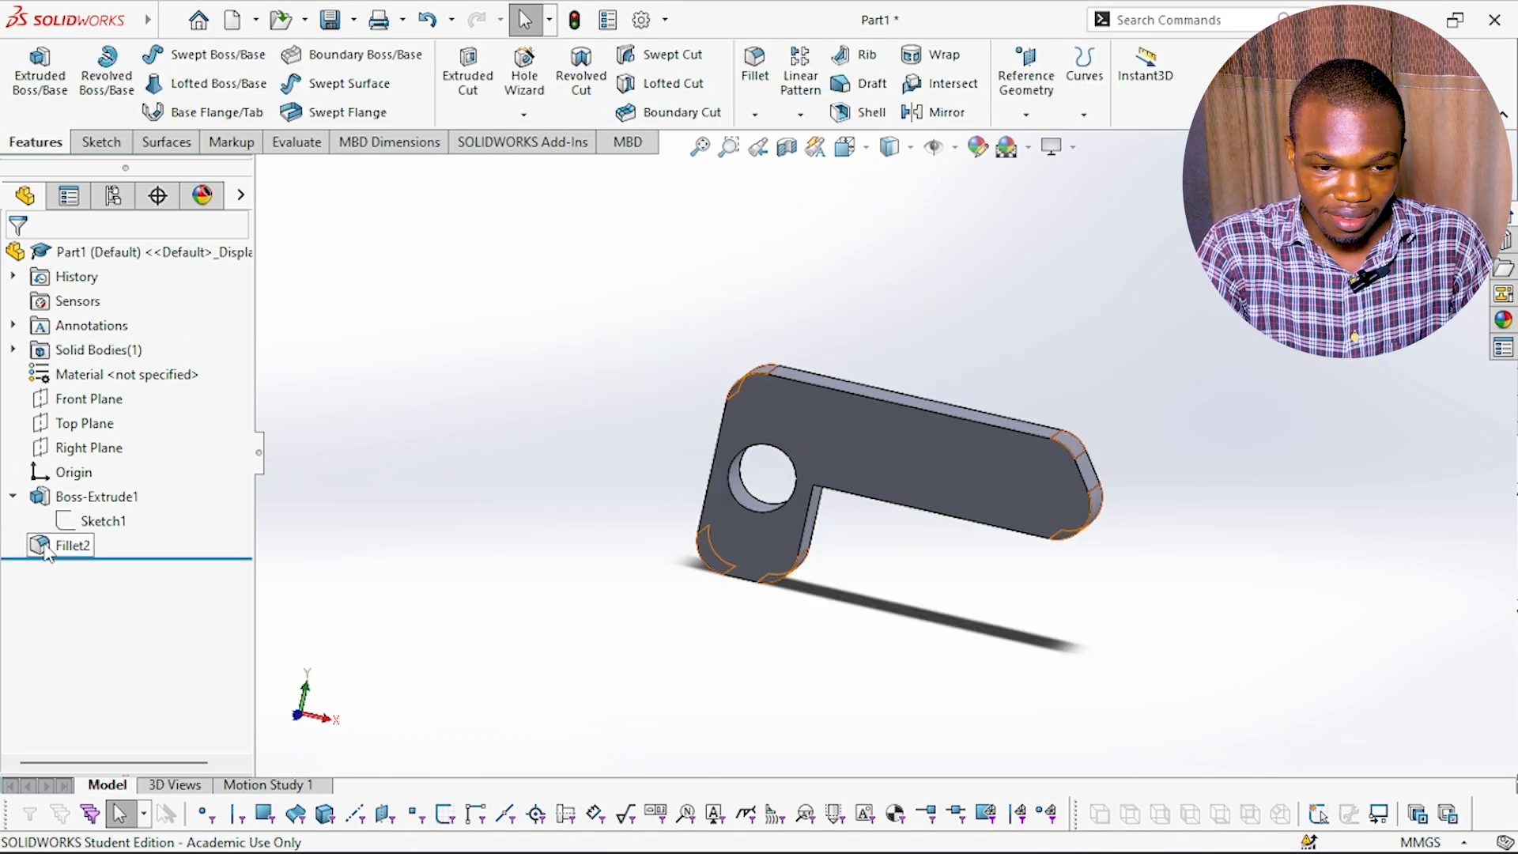
- Examine the fillet feature and the rounded corners of the extruded body from an angled view, then clear the selection
{"action": "left_click", "coordinate": [49, 549]}
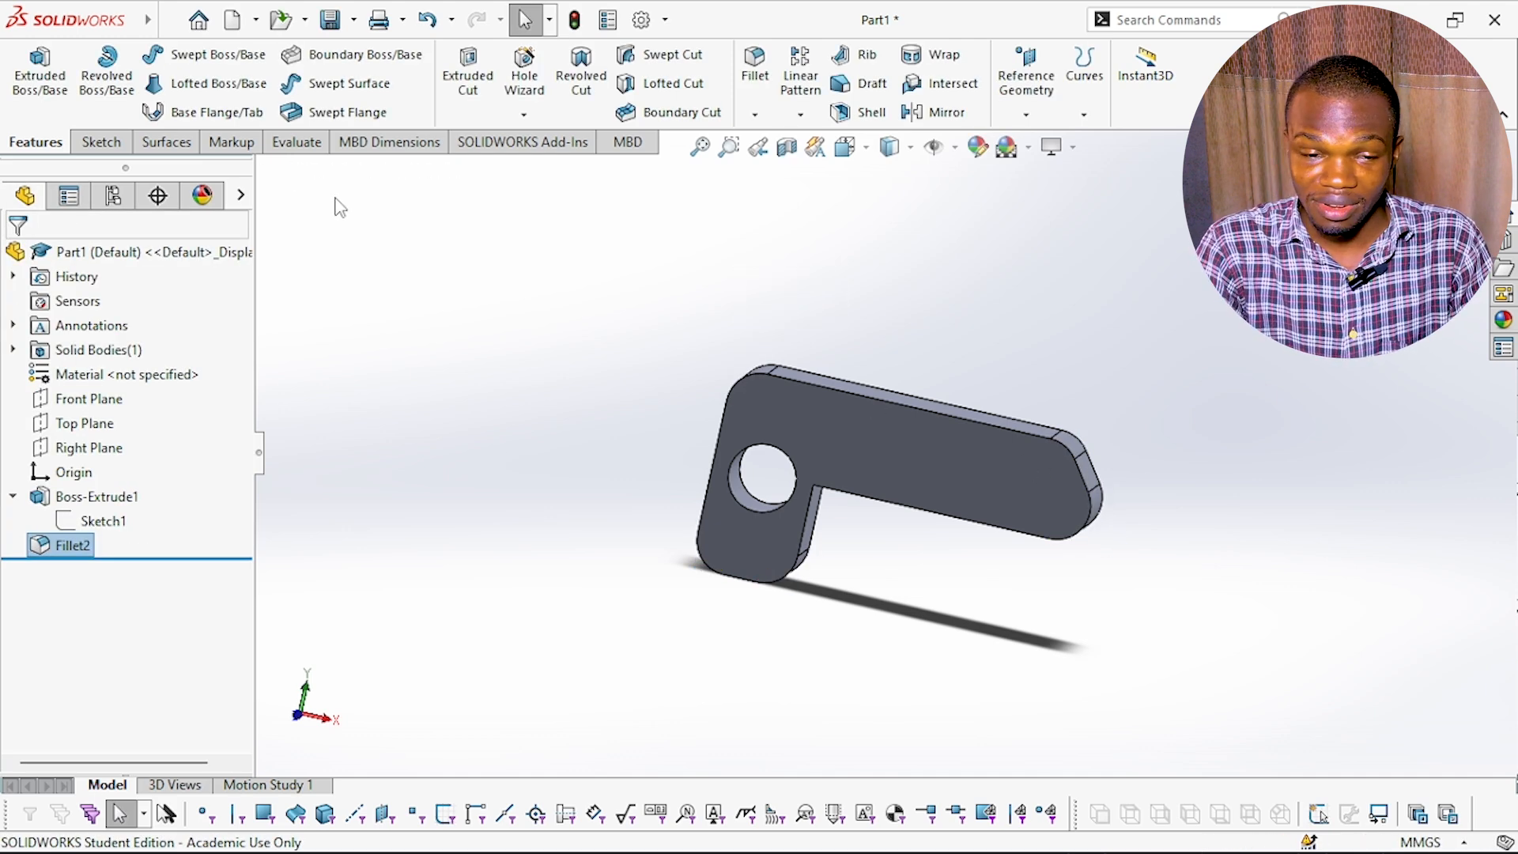
{"action": "middle_click_drag", "start_coordinate": [799, 576], "coordinate": [983, 317]}
{"action": "key", "text": "Escape"}
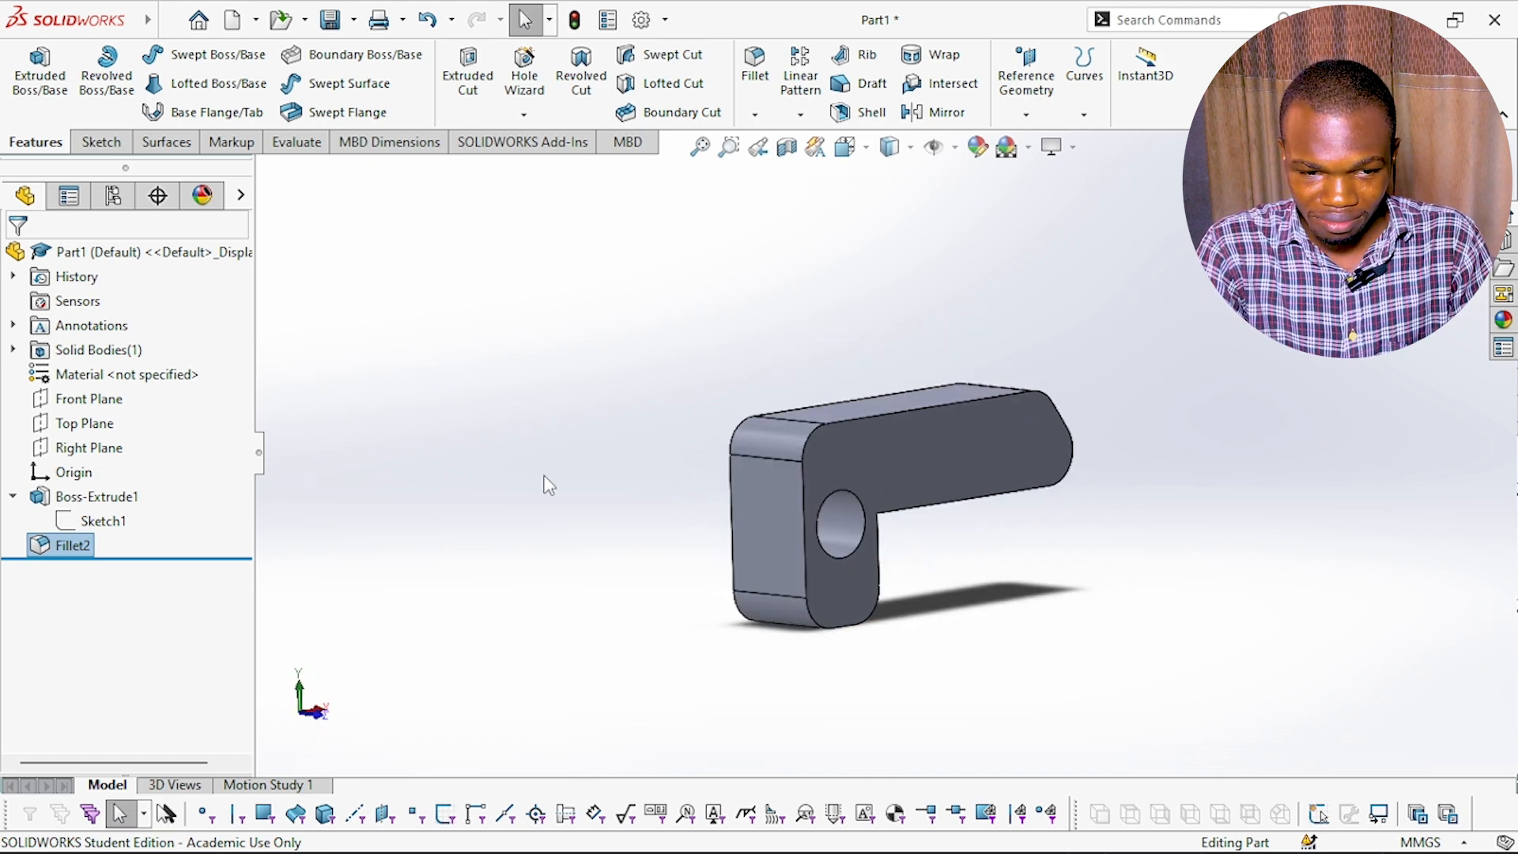
{"action": "left_click", "coordinate": [12, 496]}
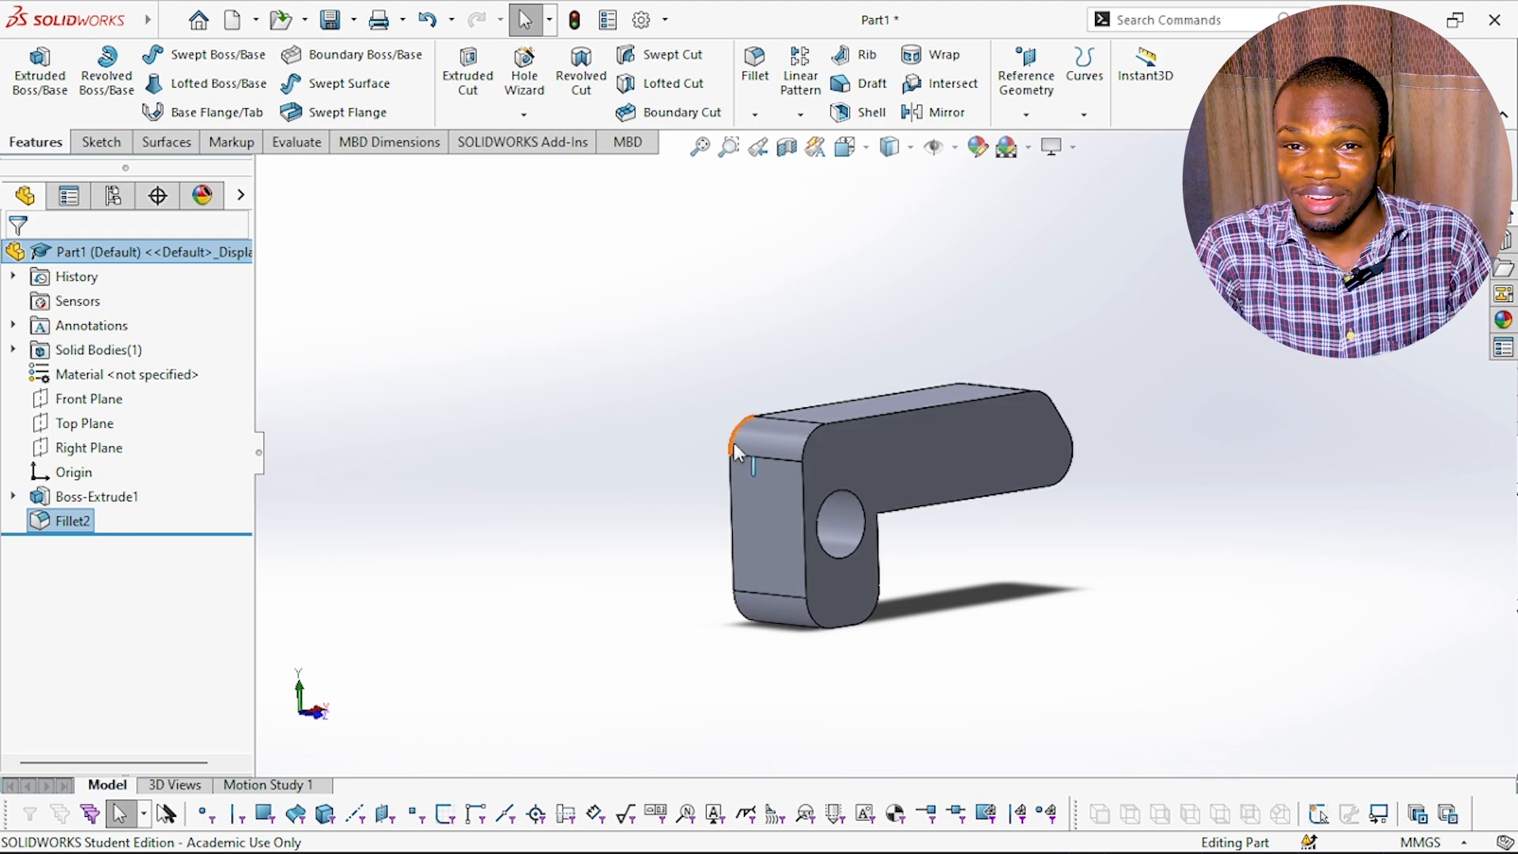
{"action": "scroll", "coordinate": [1030, 605], "scroll_direction": "up", "scroll_amount": 3}
{"action": "scroll", "coordinate": [990, 593], "scroll_direction": "down", "scroll_amount": 3}
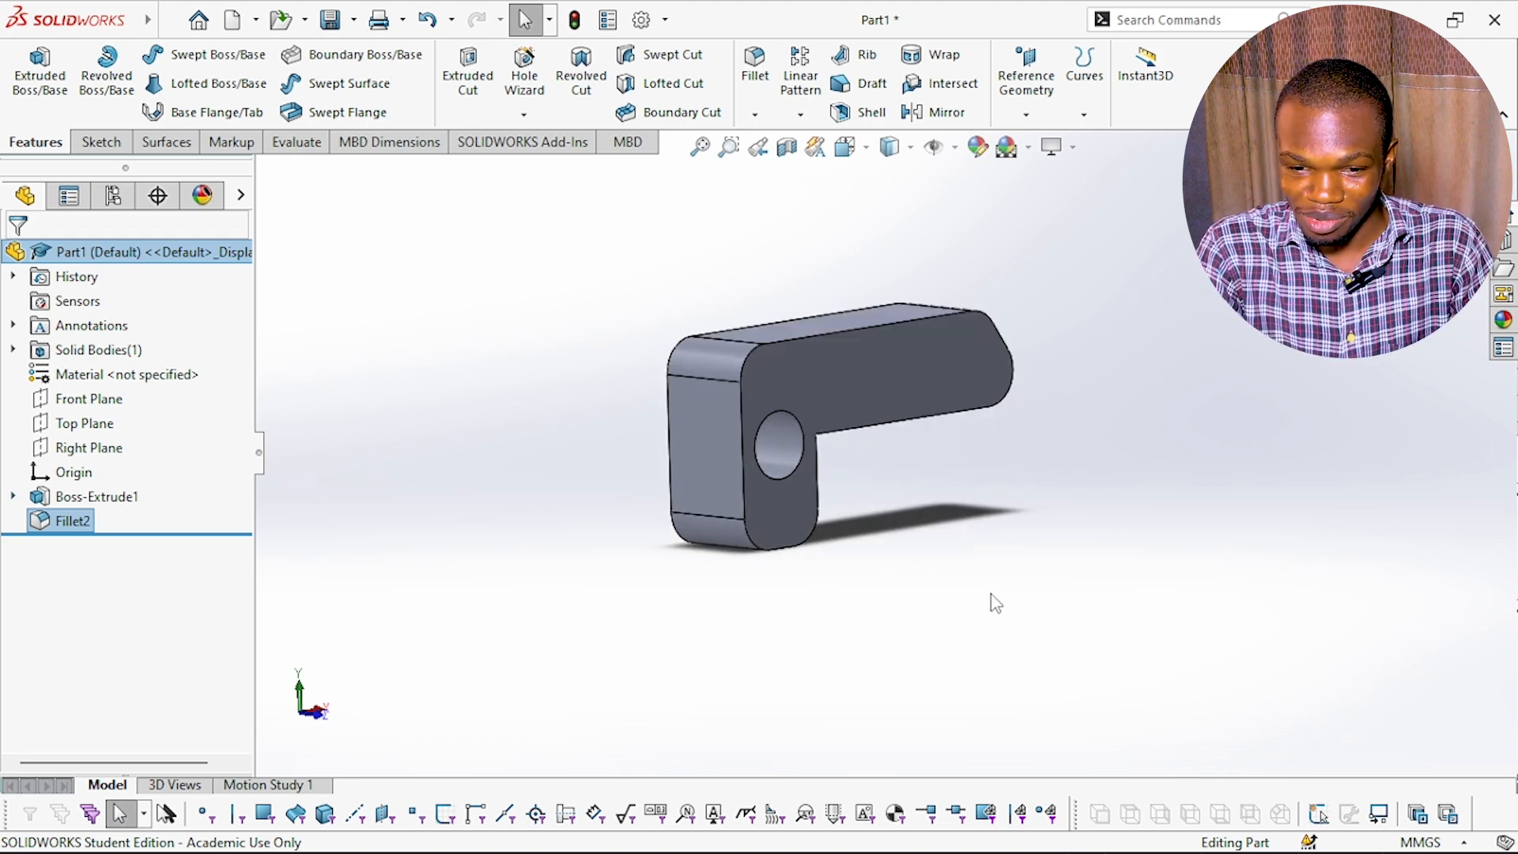
{"action": "scroll", "coordinate": [795, 271], "scroll_direction": "down", "scroll_amount": 1}
{"action": "scroll", "coordinate": [827, 377], "scroll_direction": "up", "scroll_amount": 1}
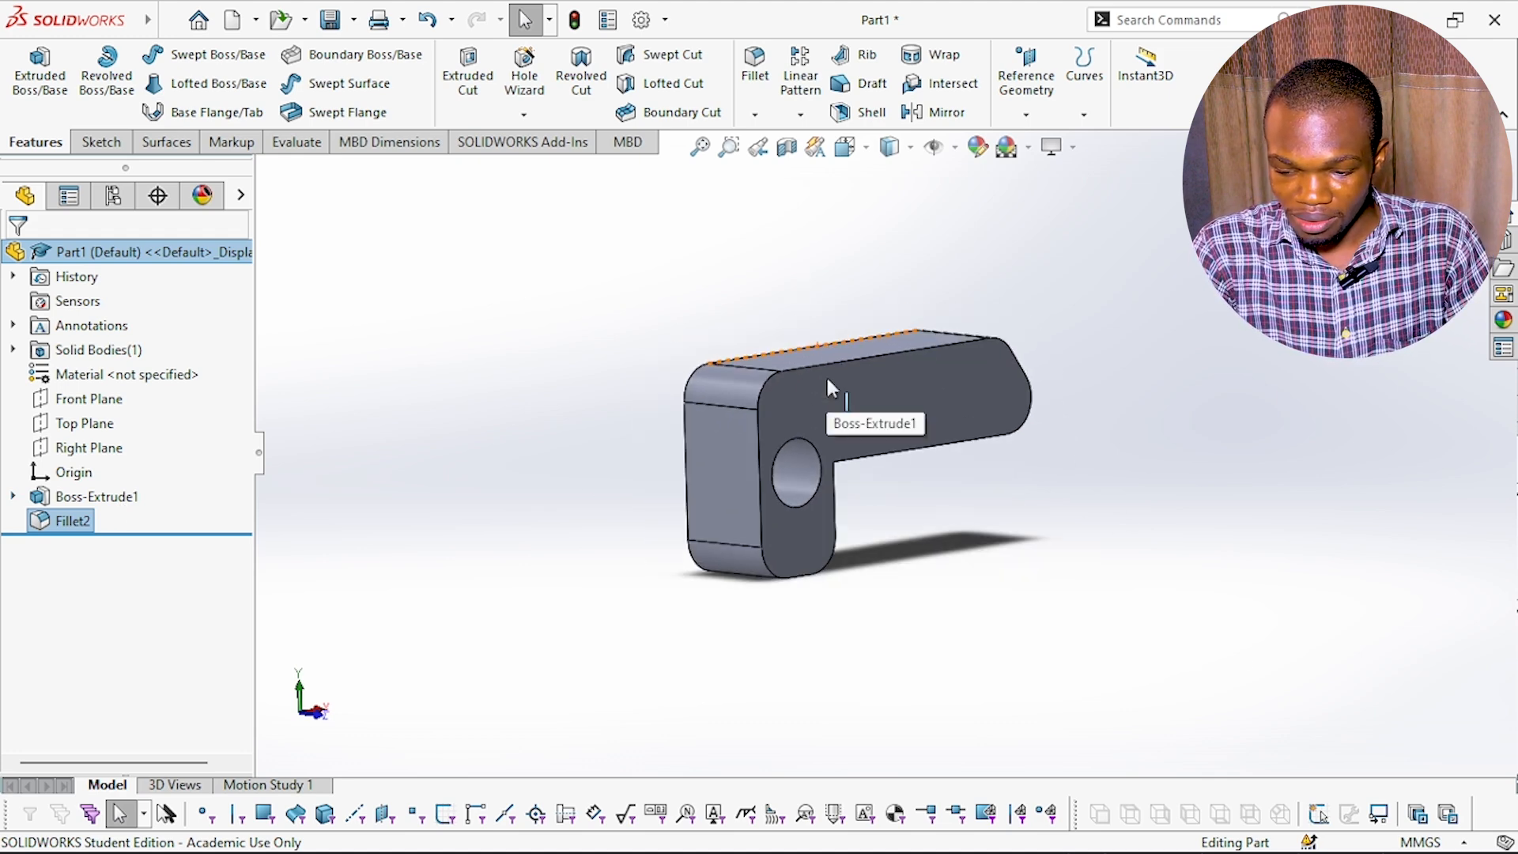
{"action": "scroll", "coordinate": [884, 490], "scroll_direction": "up", "scroll_amount": 1}
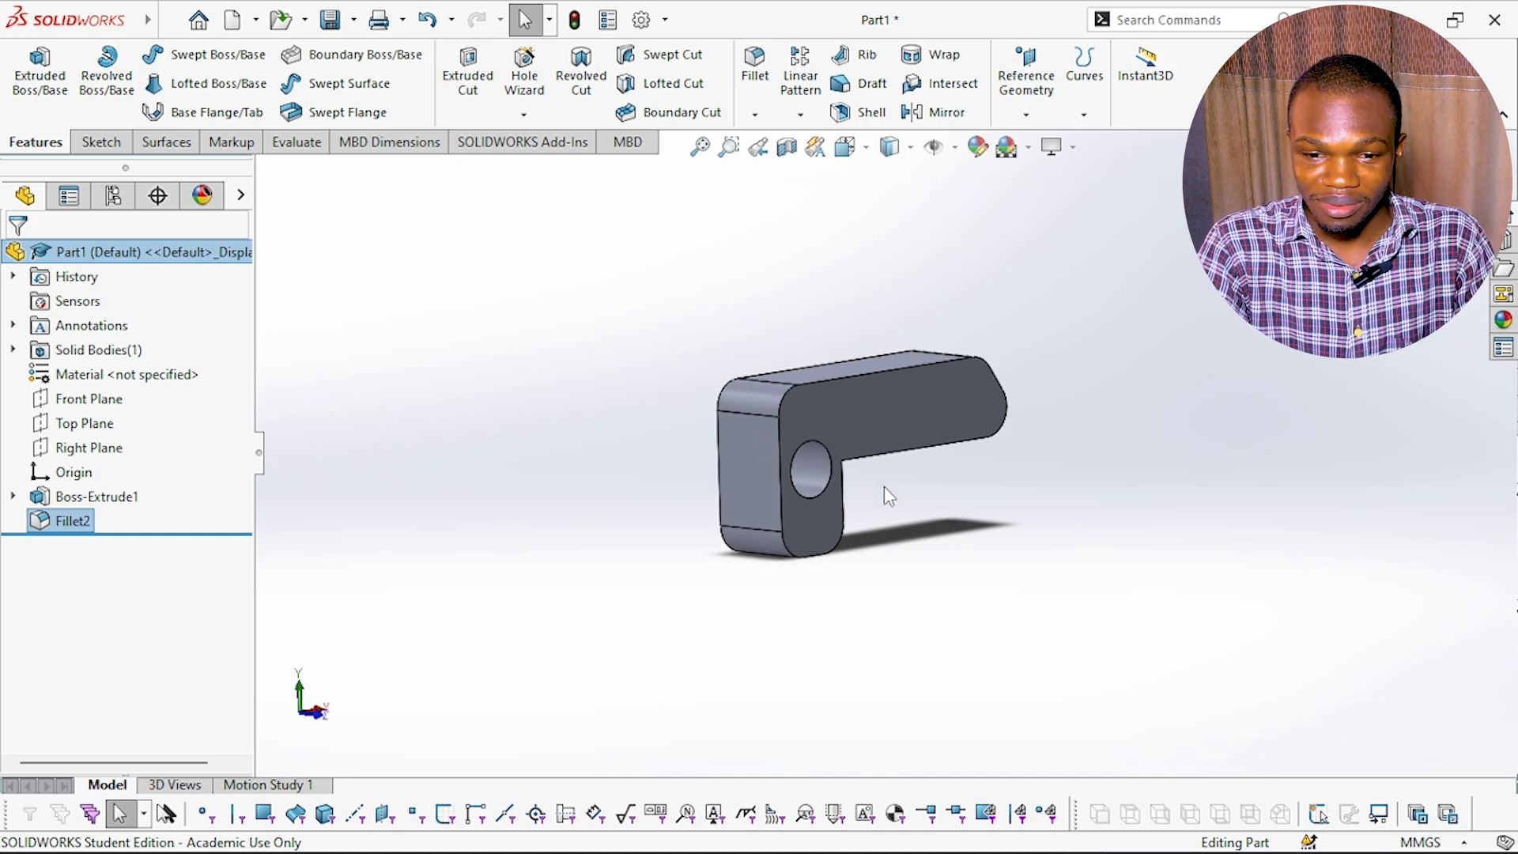
{"action": "scroll", "coordinate": [885, 490], "scroll_direction": "down", "scroll_amount": 2}
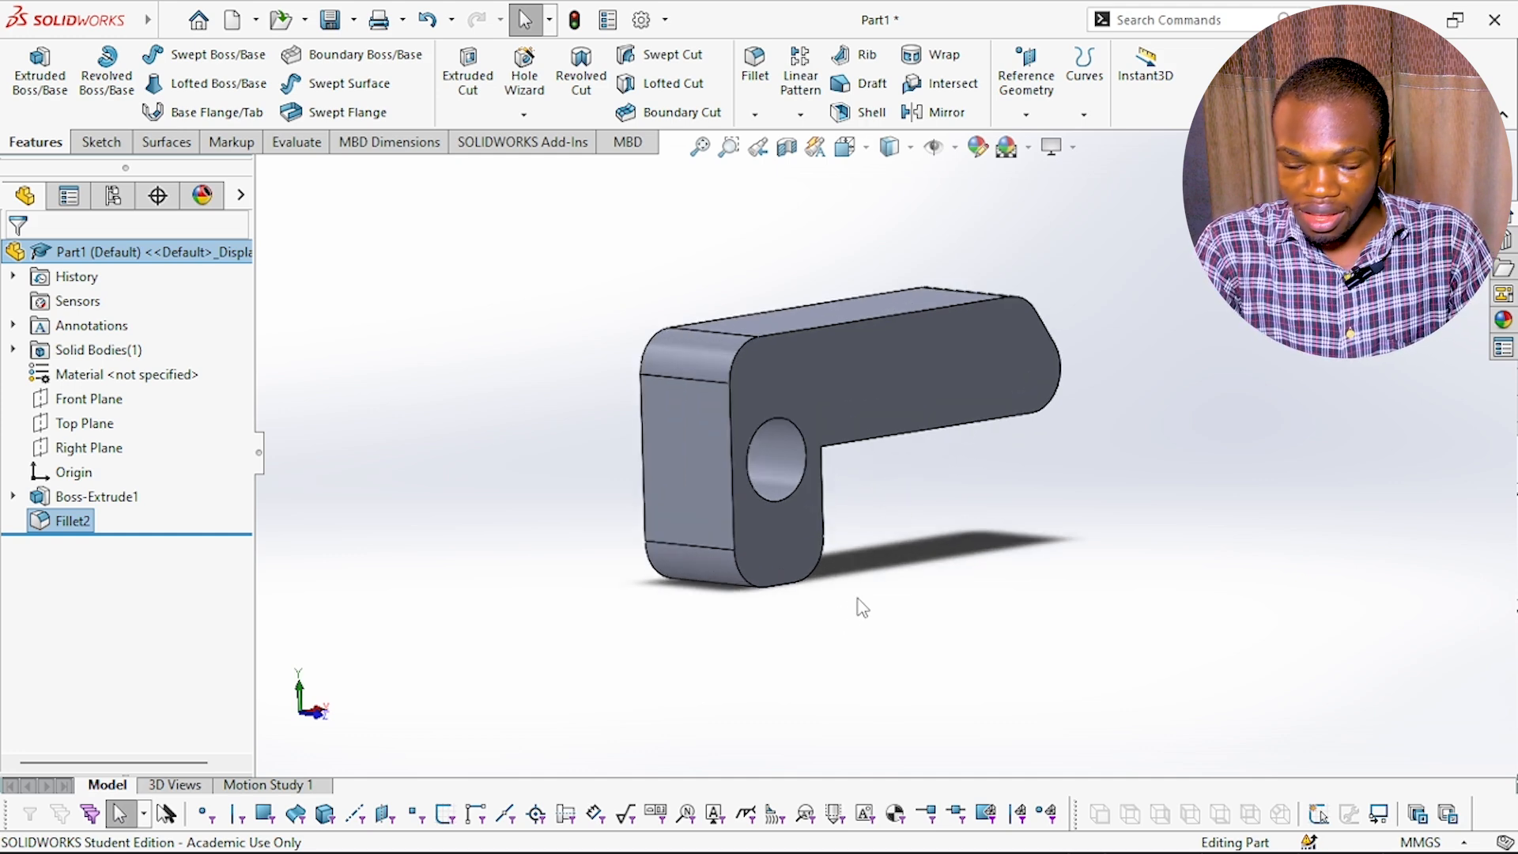
{"action": "left_click", "coordinate": [498, 319]}
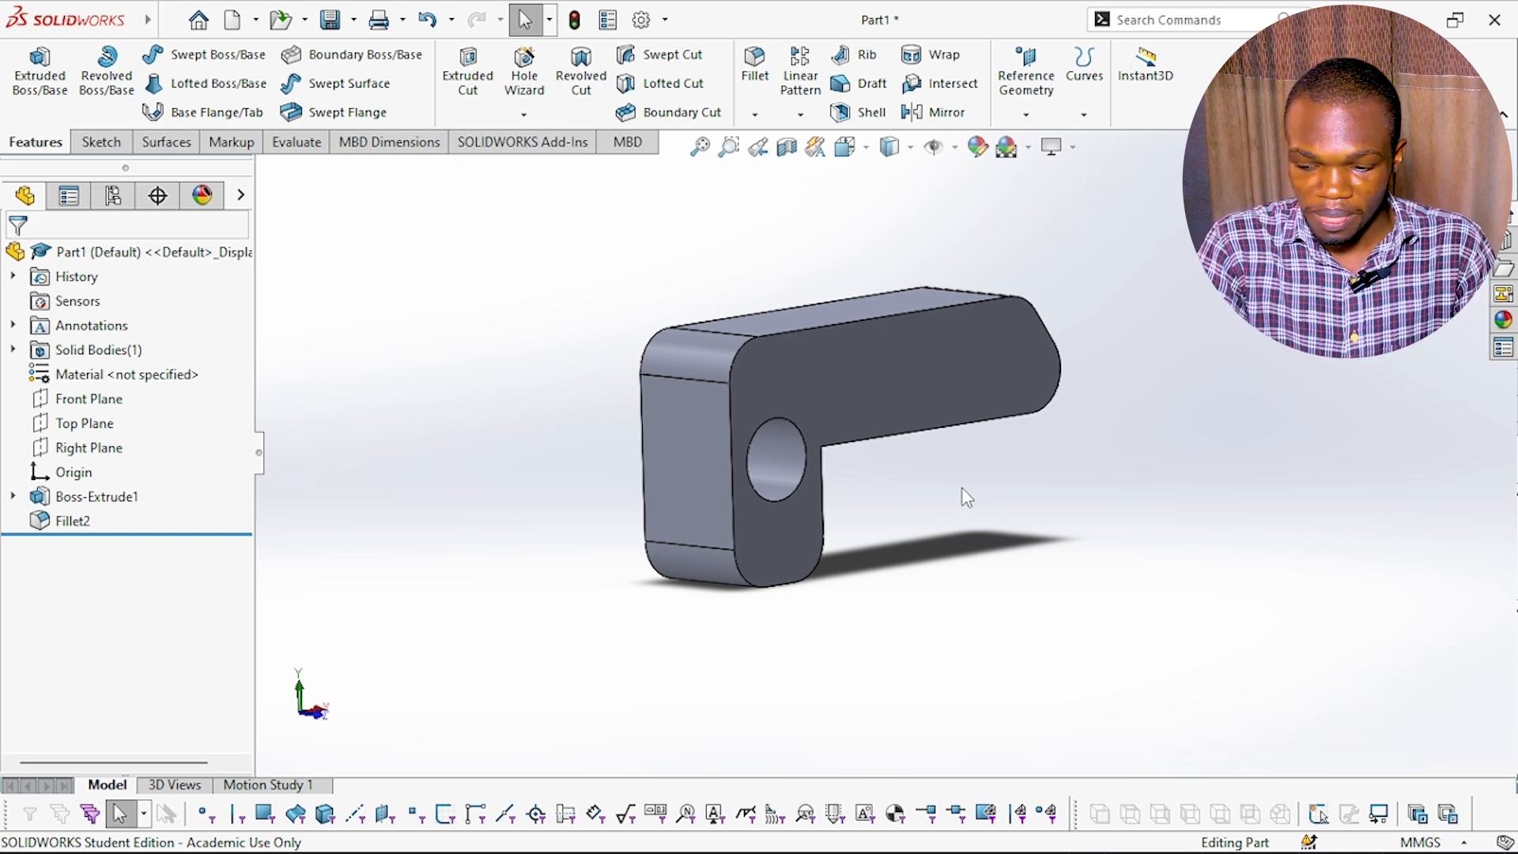
- Search all commands for "fill" at the cursor and dismiss the search without starting a command
{"action": "key", "text": "s"}
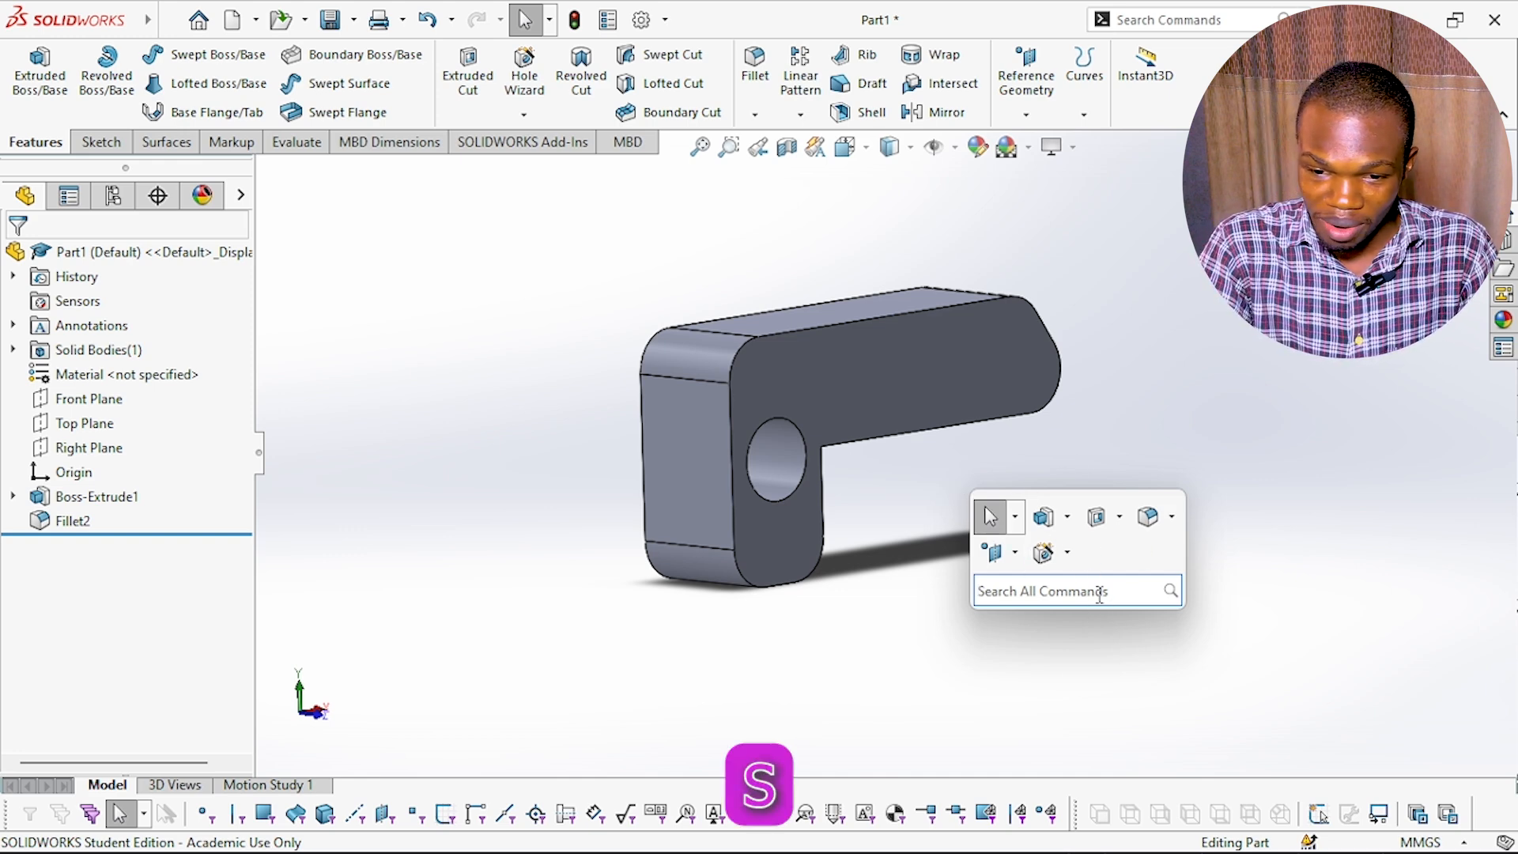
{"action": "left_click", "coordinate": [1062, 599]}
{"action": "type", "text": "gds"}
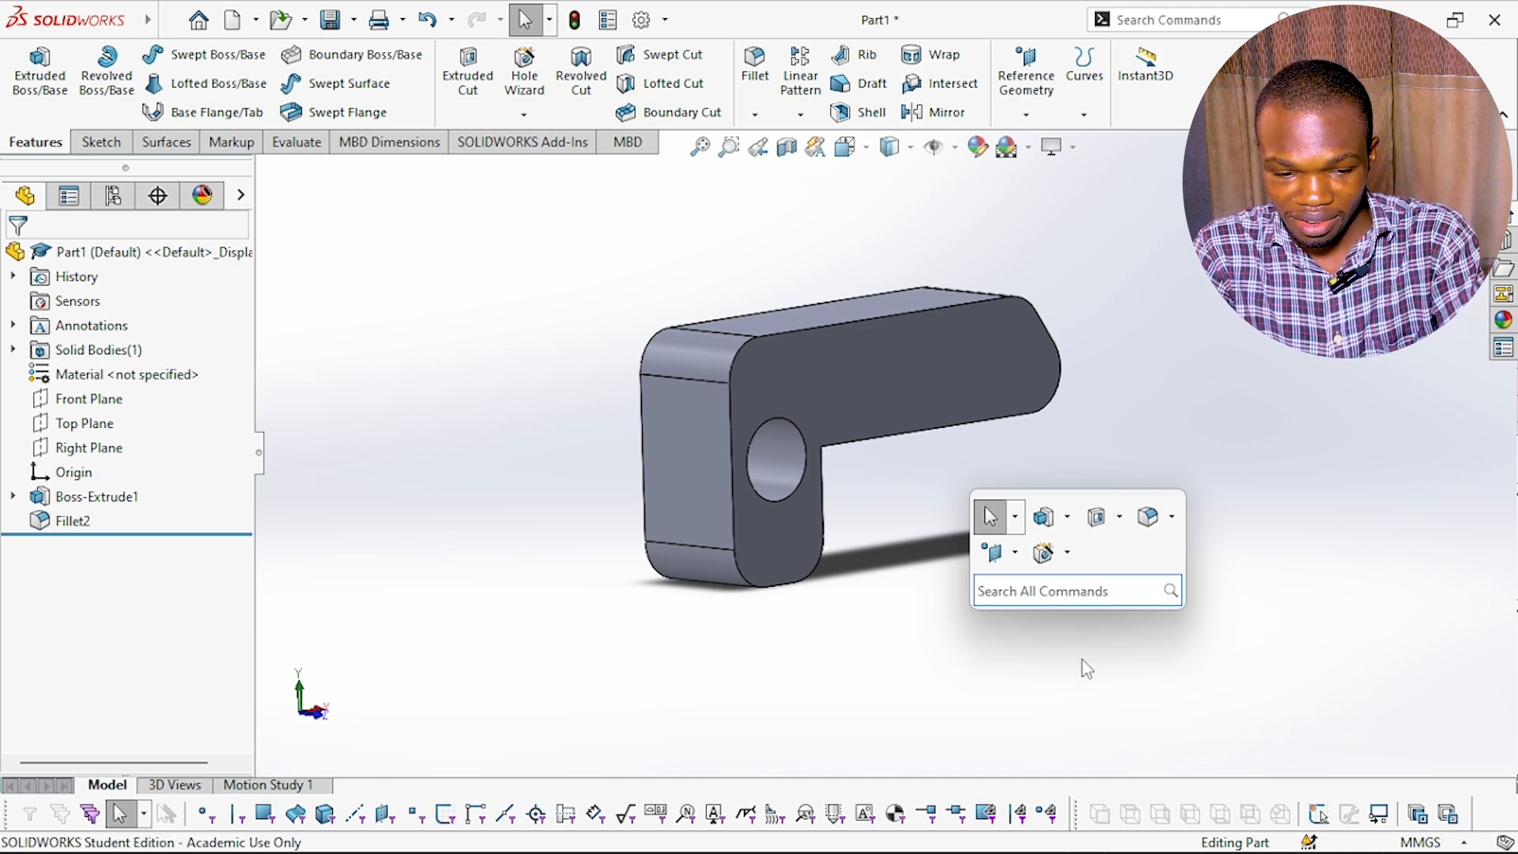
{"action": "type", "text": "f"}
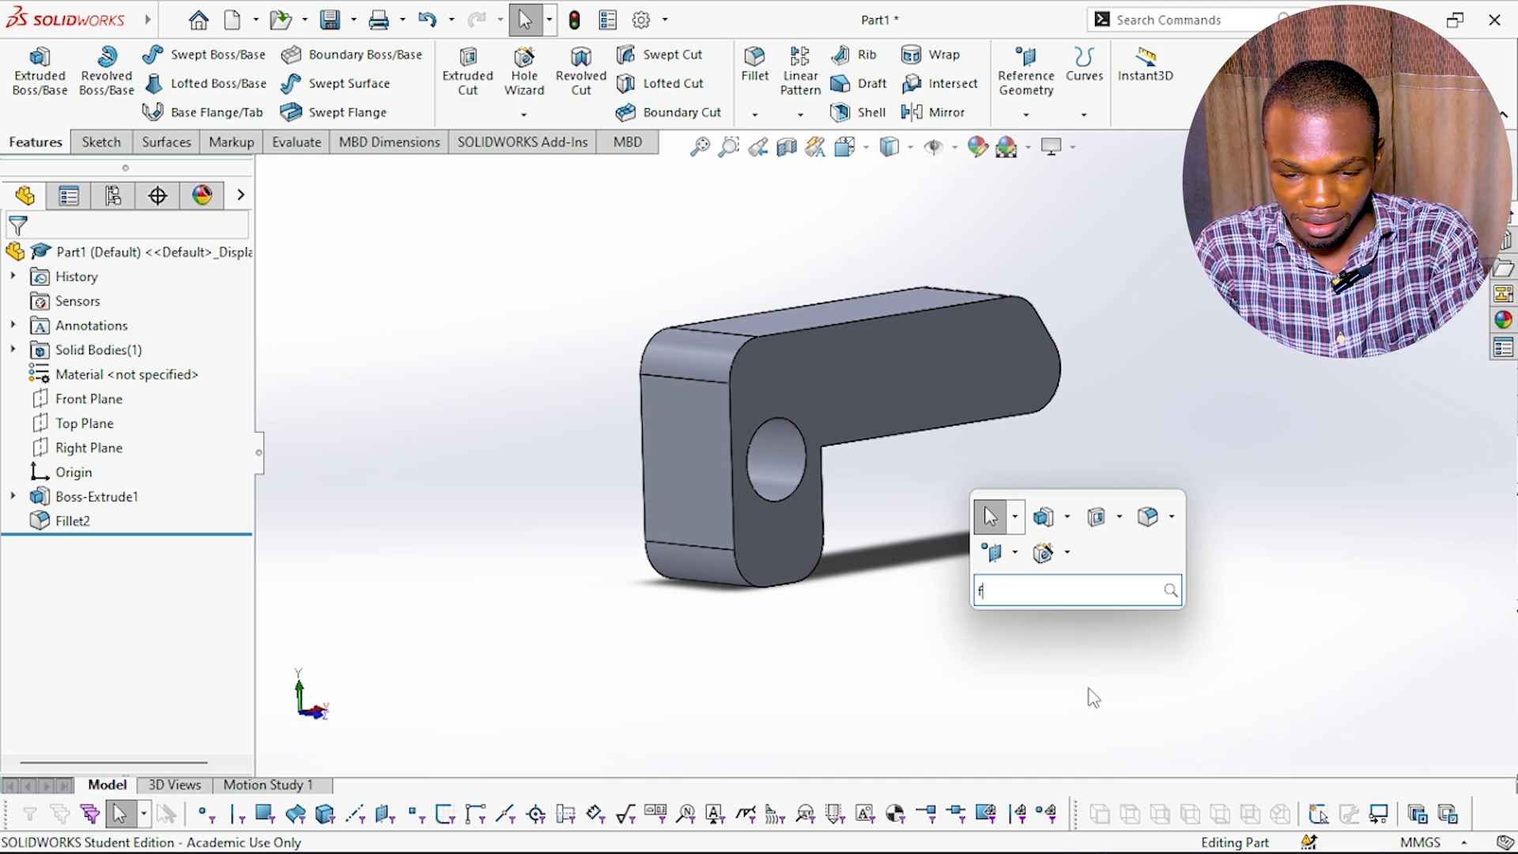
{"action": "type", "text": "ill"}
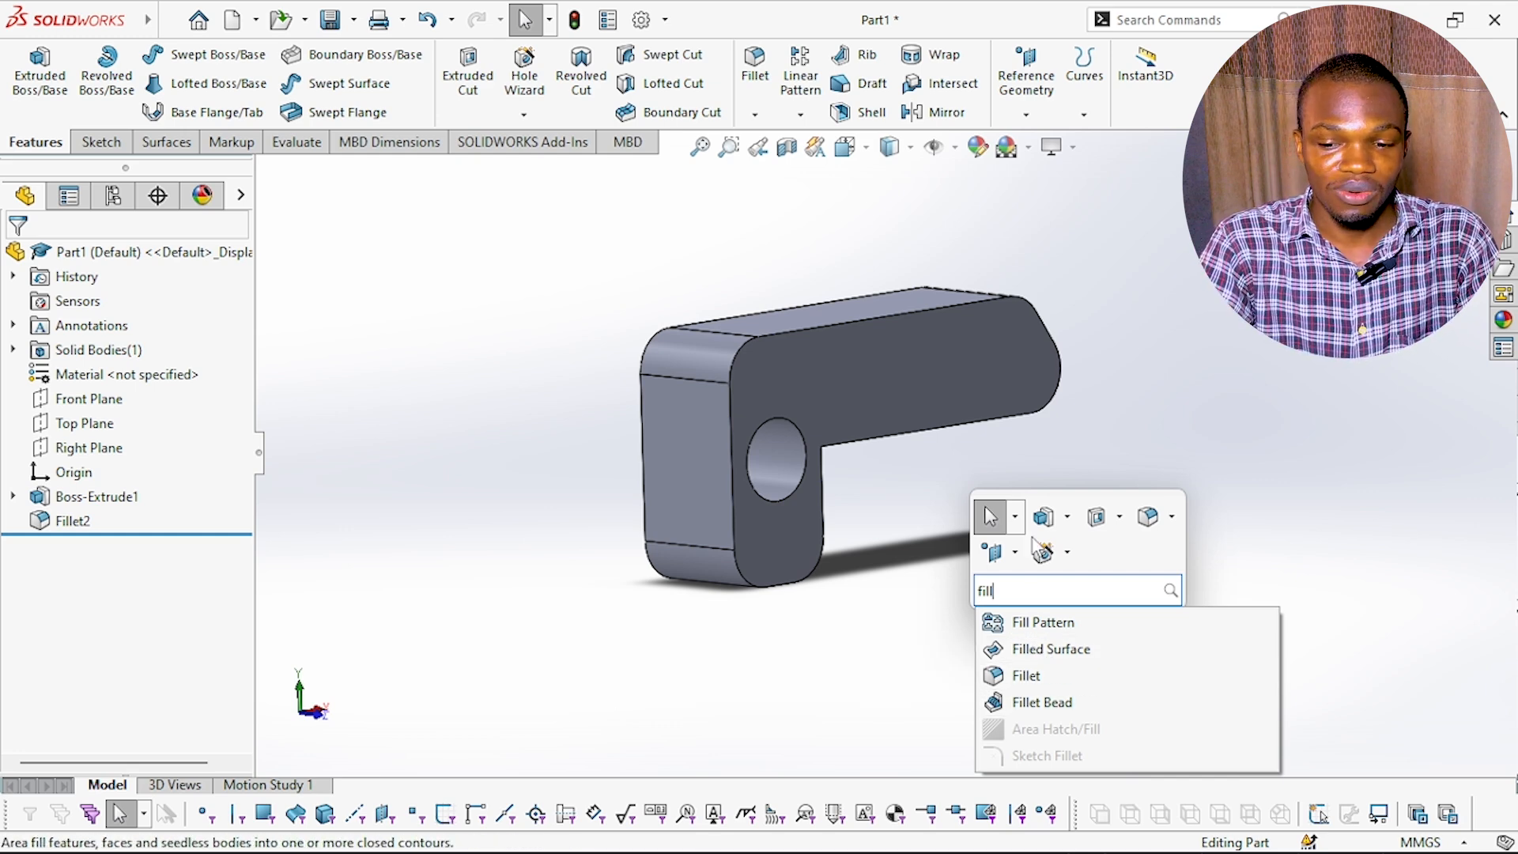
{"action": "left_click", "coordinate": [907, 620]}
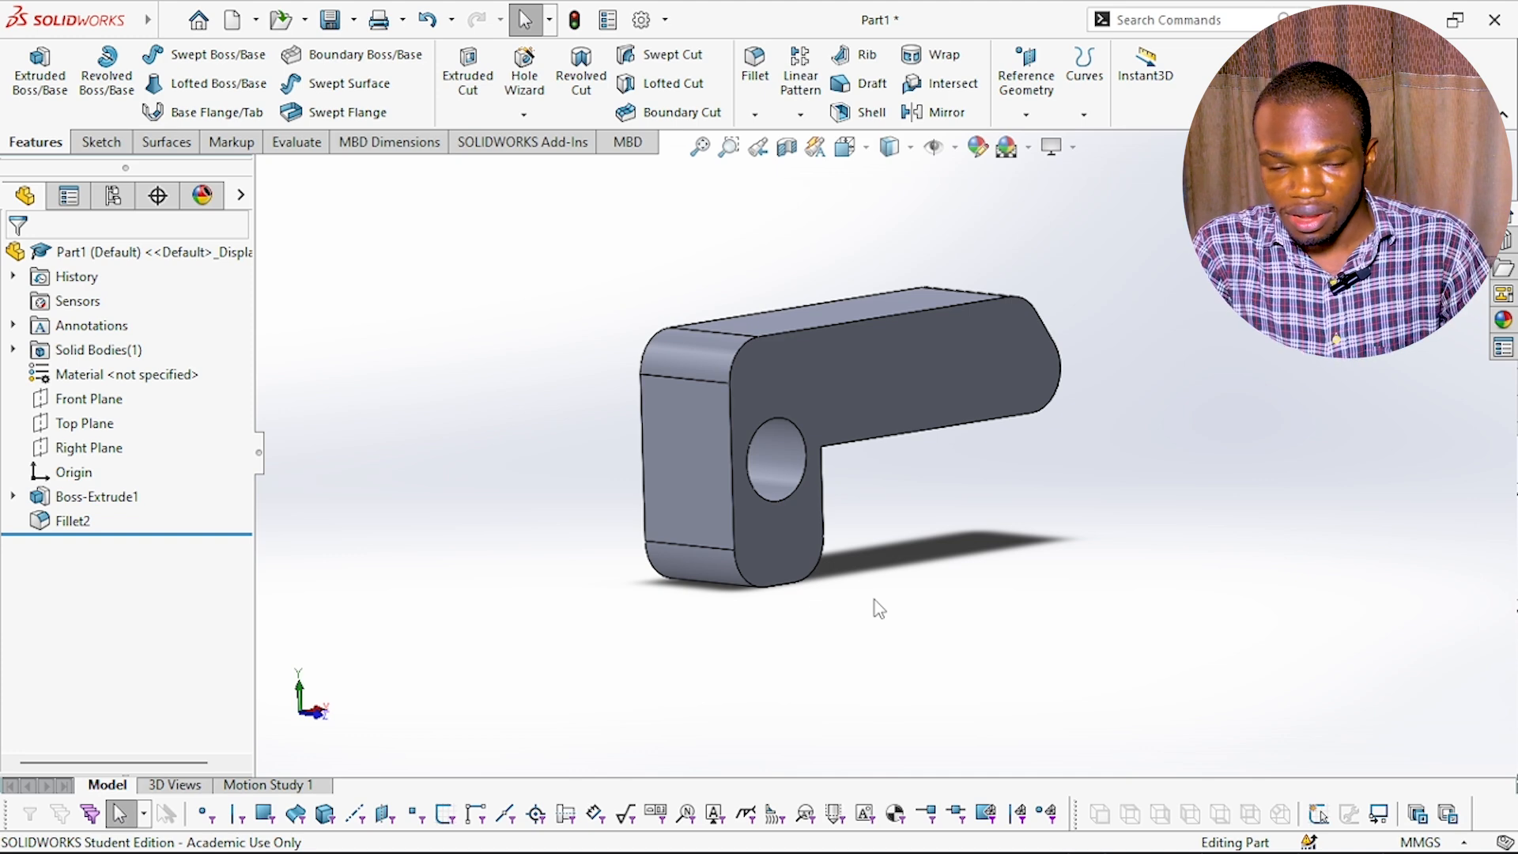
- Examine the part in the Normal To view and the Right view, orbiting it freely after each
{"action": "key", "text": "ctrl+8"}
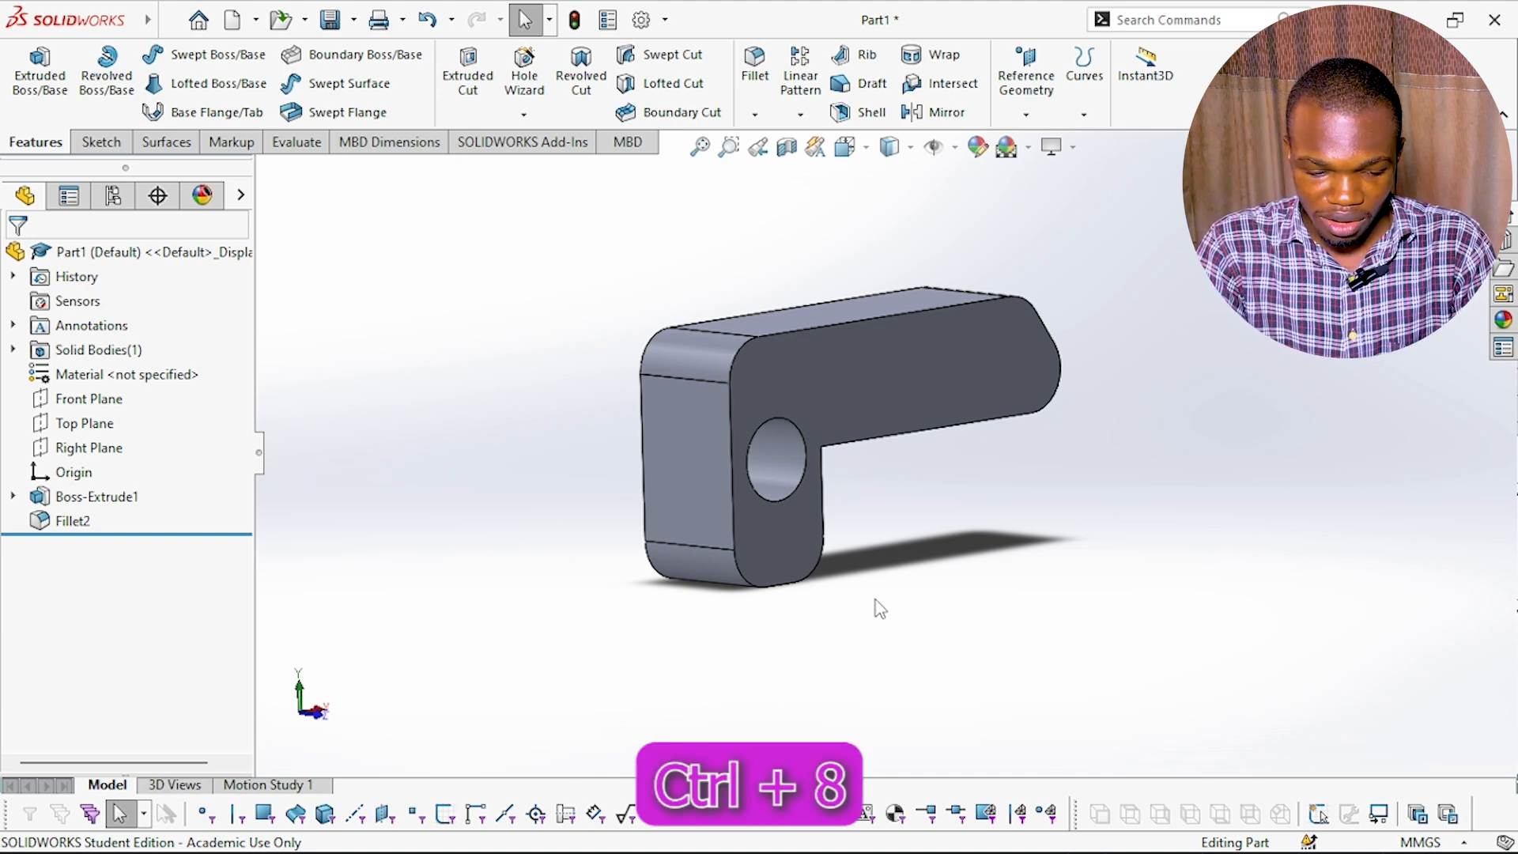
{"action": "key", "text": "ctrl+8"}
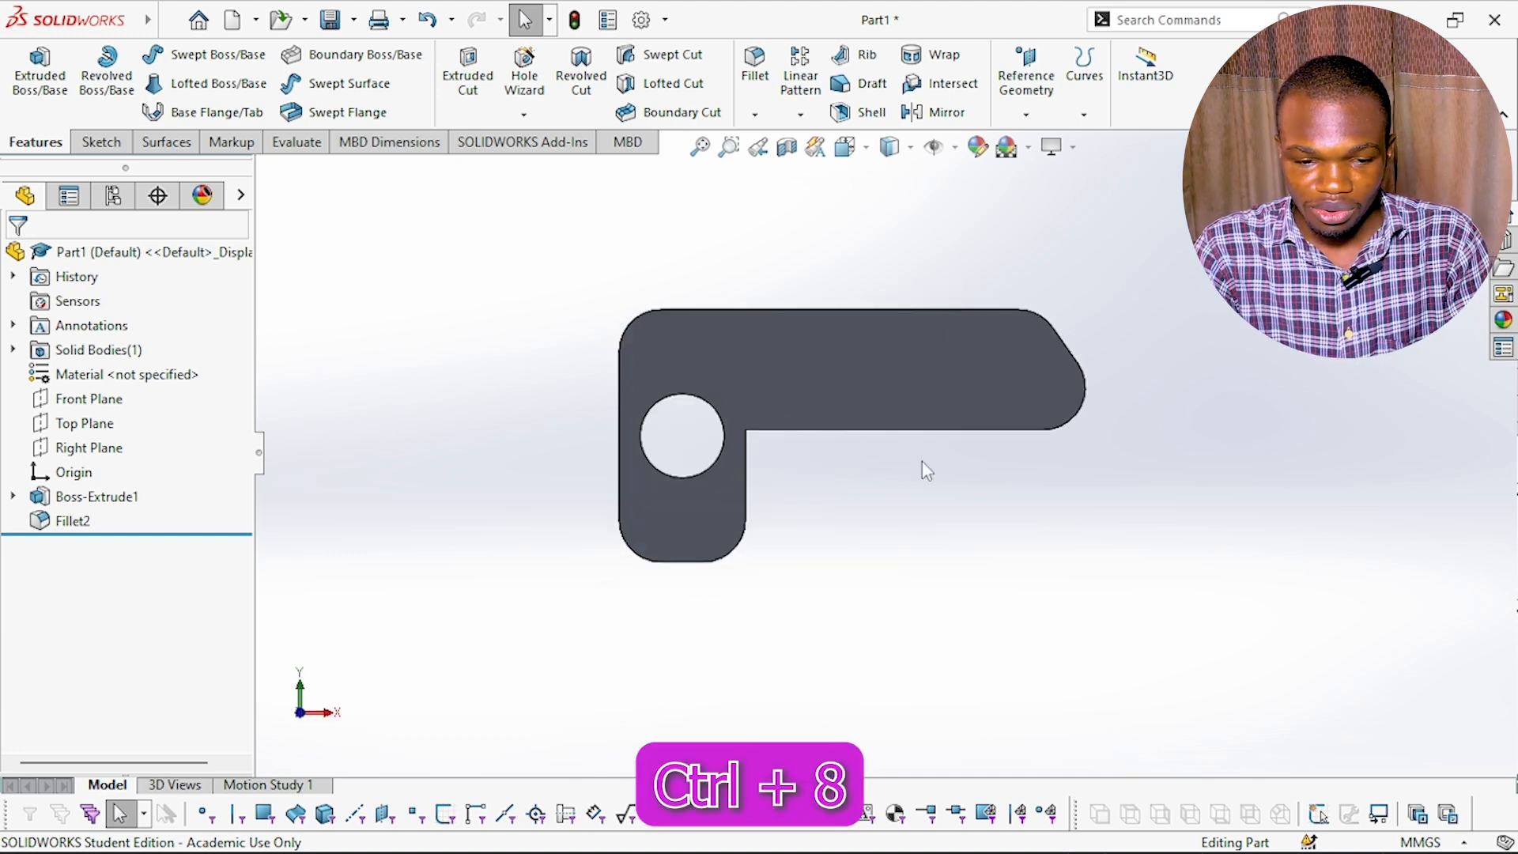
{"action": "middle_click_drag", "start_coordinate": [796, 277], "coordinate": [752, 498]}
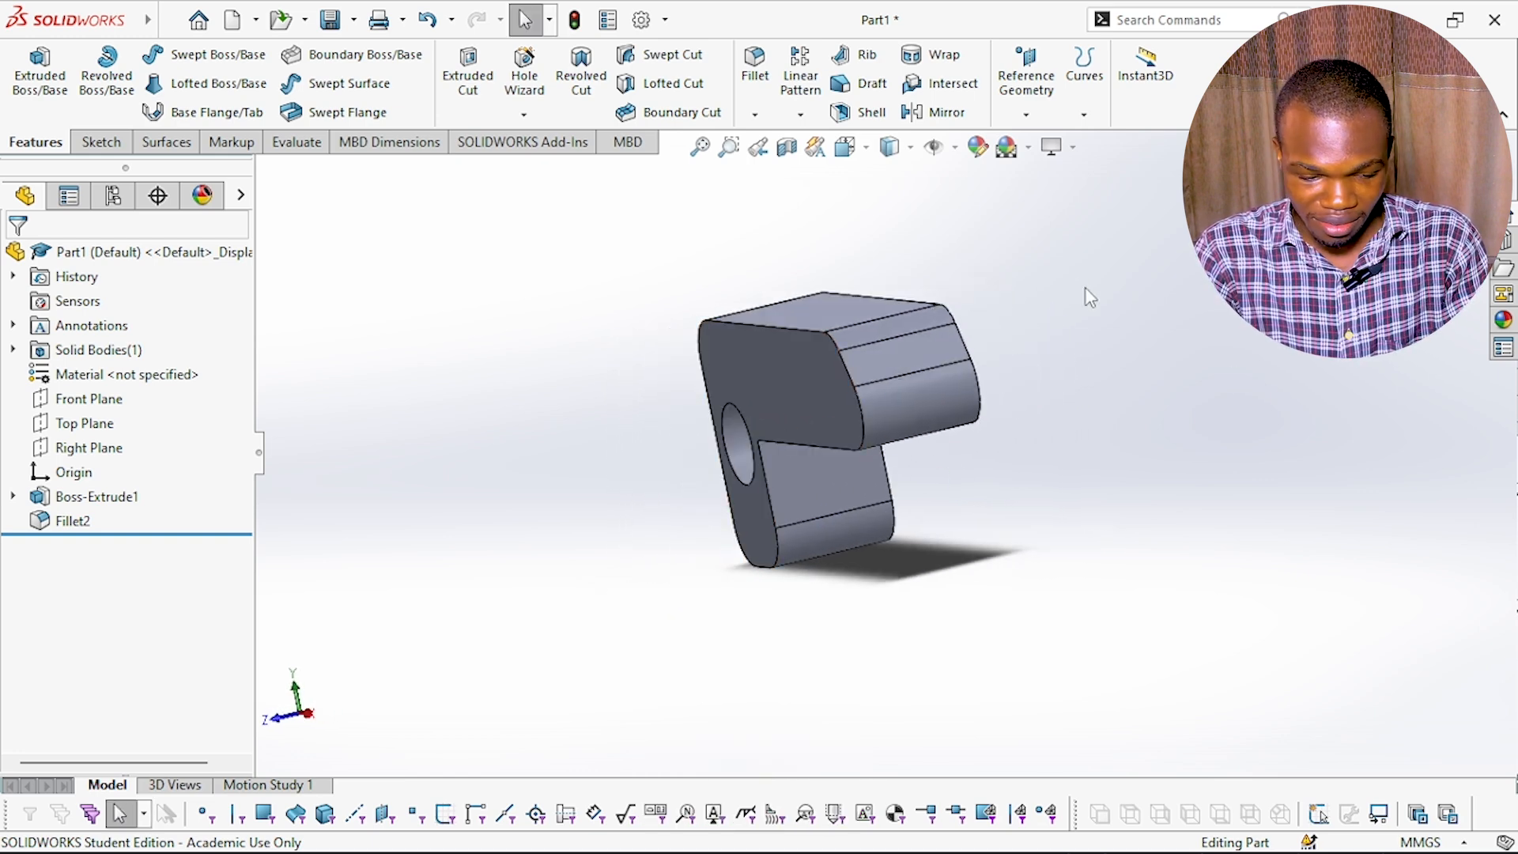
{"action": "middle_click_drag", "start_coordinate": [1002, 288], "coordinate": [1042, 369]}
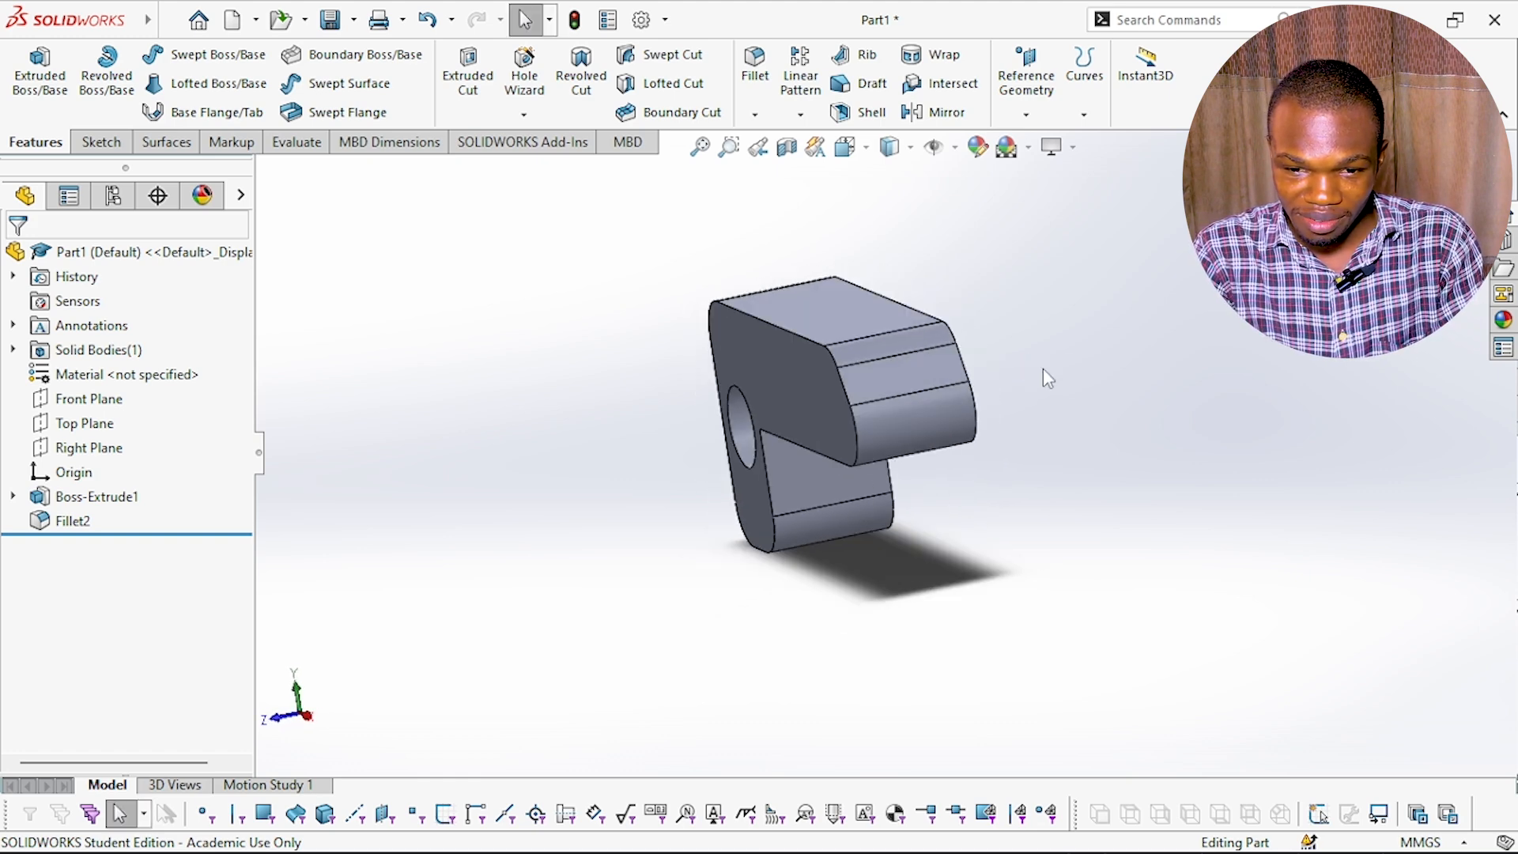
{"action": "key", "text": "ctrl+4"}
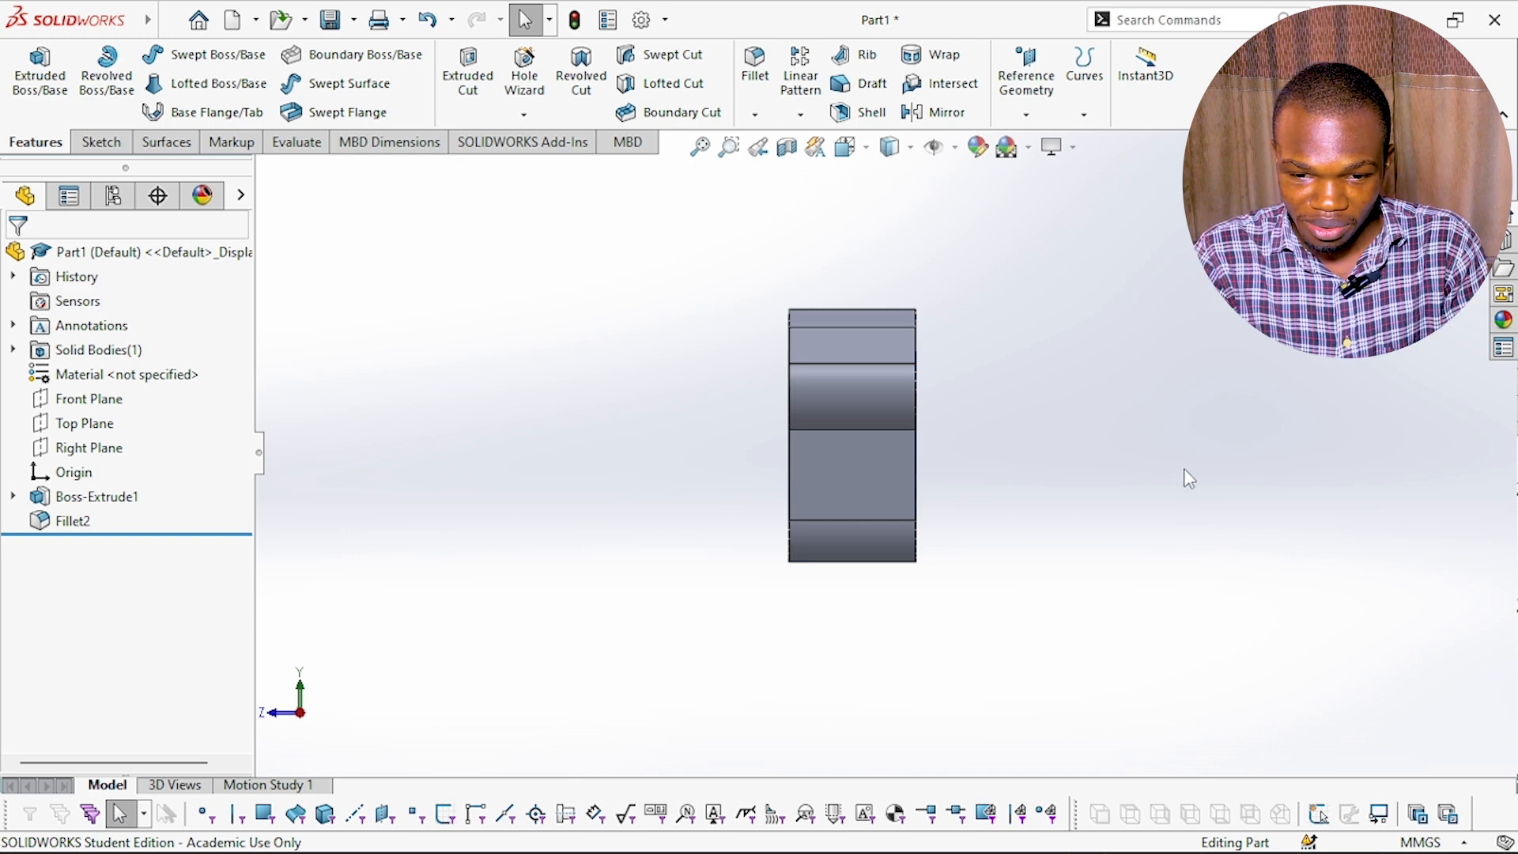
{"action": "middle_click_drag", "start_coordinate": [1026, 478], "coordinate": [934, 505]}
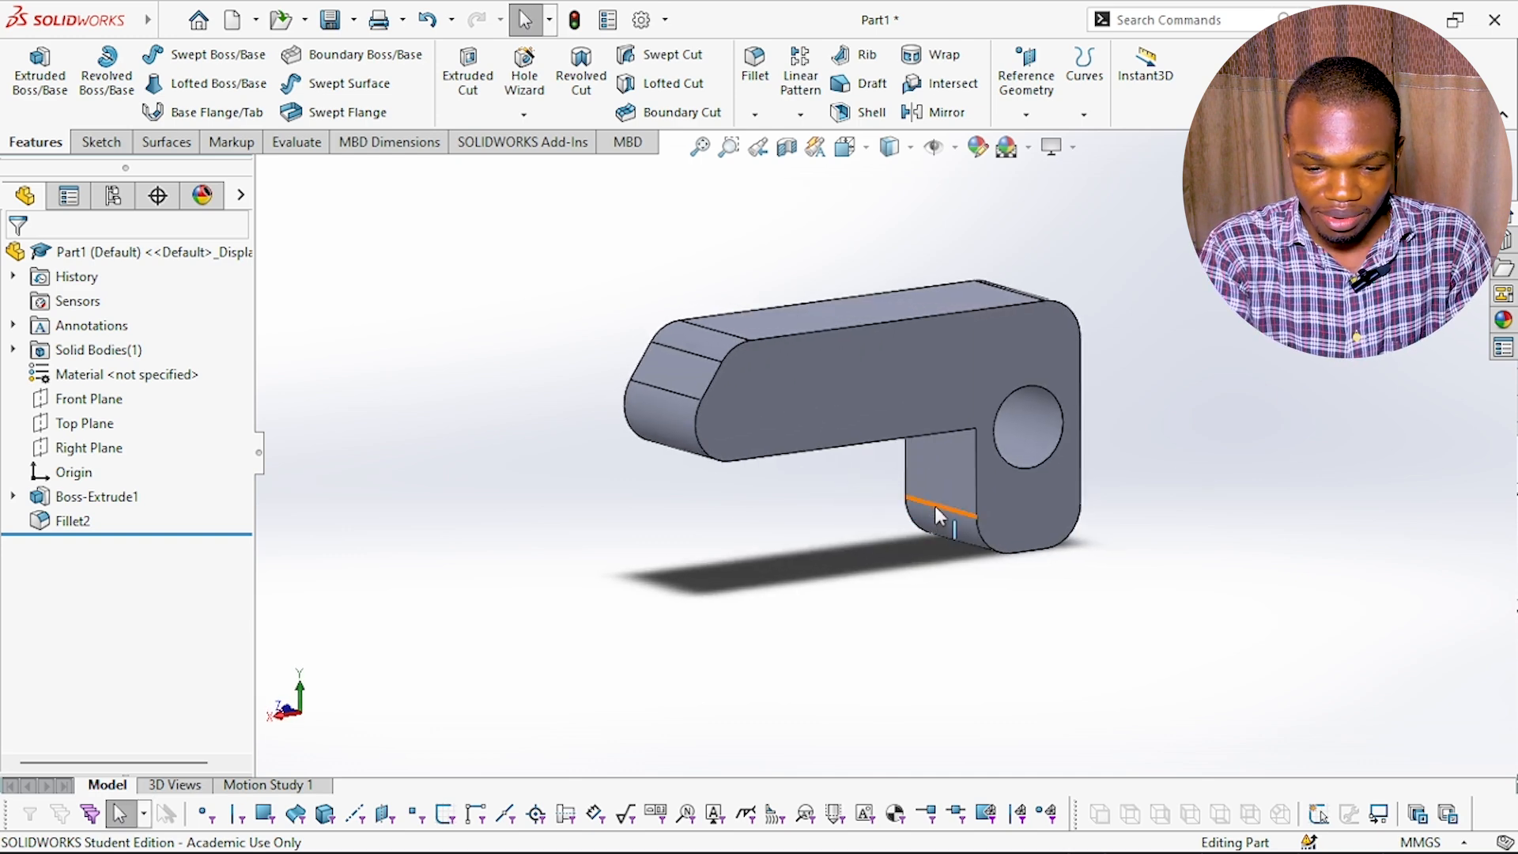
- Examine the part in the Front and Normal To standard views and from freely orbited angles
{"action": "key", "text": "ctrl+1"}
{"action": "middle_click_drag", "start_coordinate": [850, 660], "coordinate": [888, 436]}
{"action": "key", "text": "ctrl+8"}
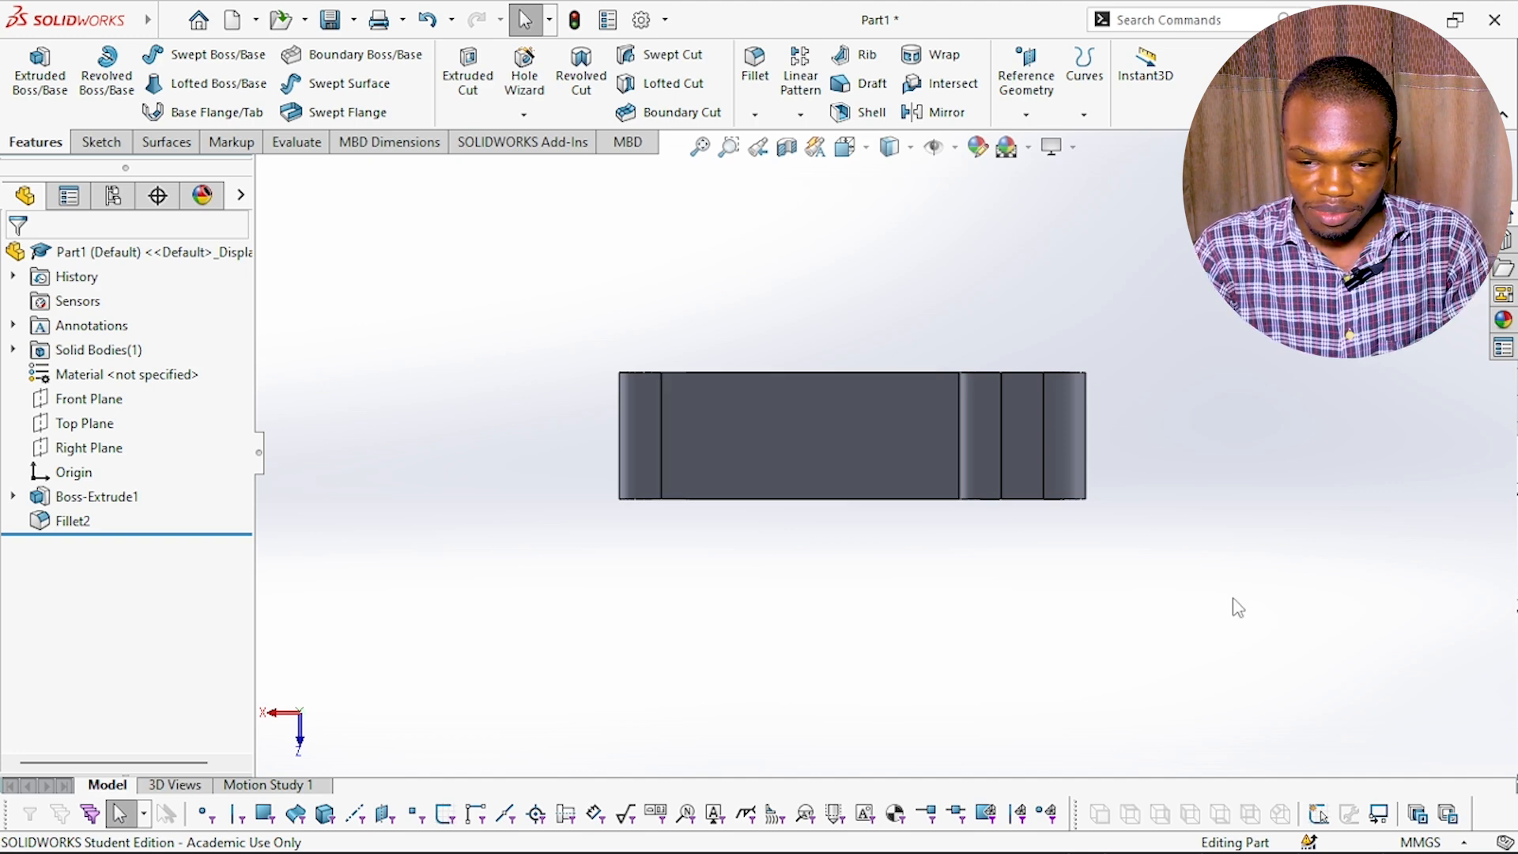
{"action": "middle_click_drag", "start_coordinate": [1238, 607], "coordinate": [989, 592]}
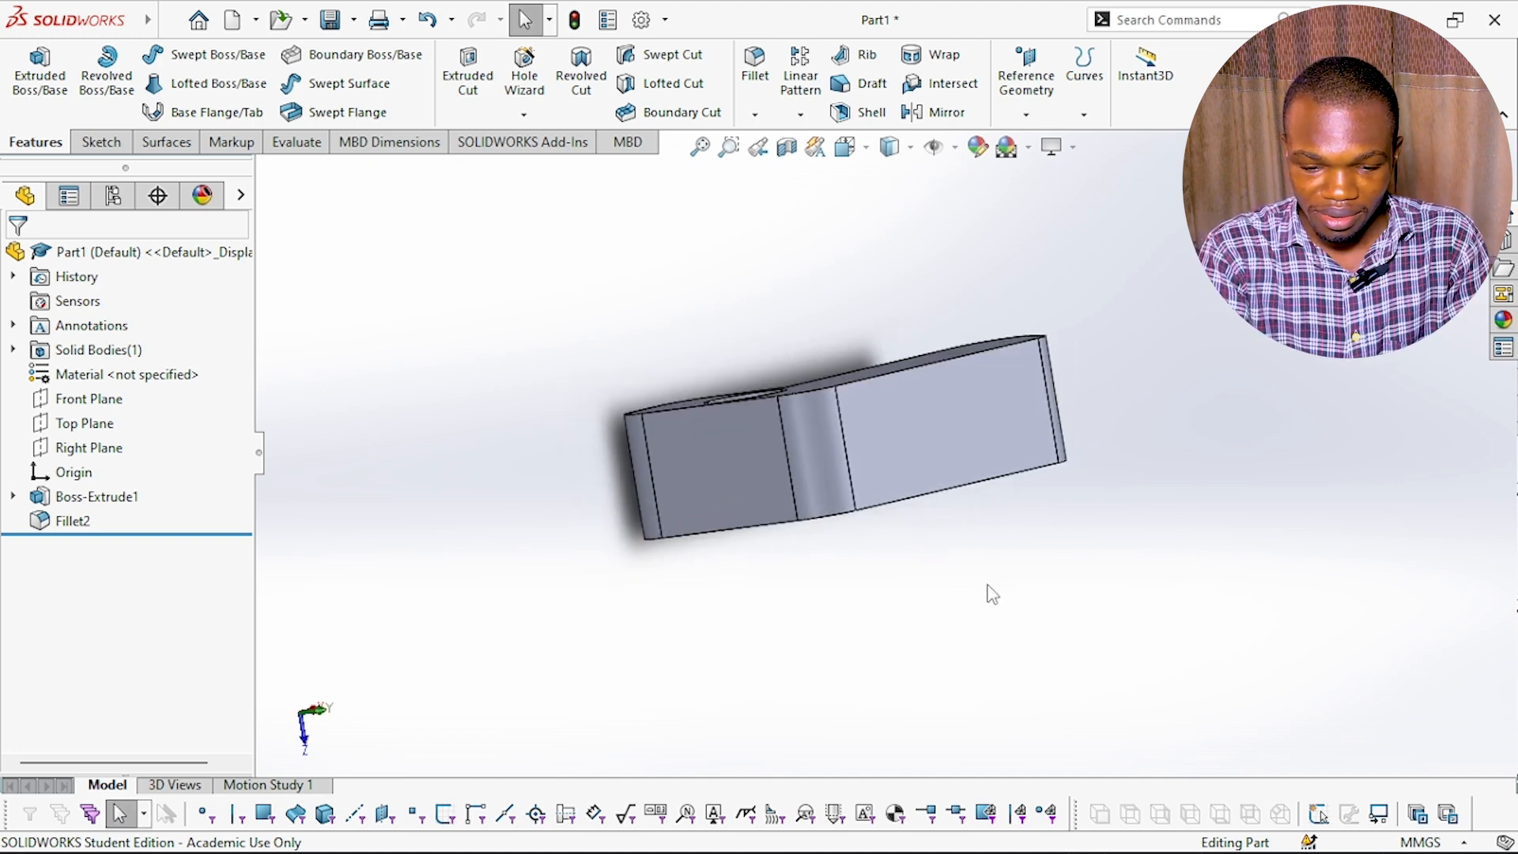
{"action": "key", "text": "ctrl+1"}
{"action": "middle_click_drag", "start_coordinate": [1131, 328], "coordinate": [996, 653]}
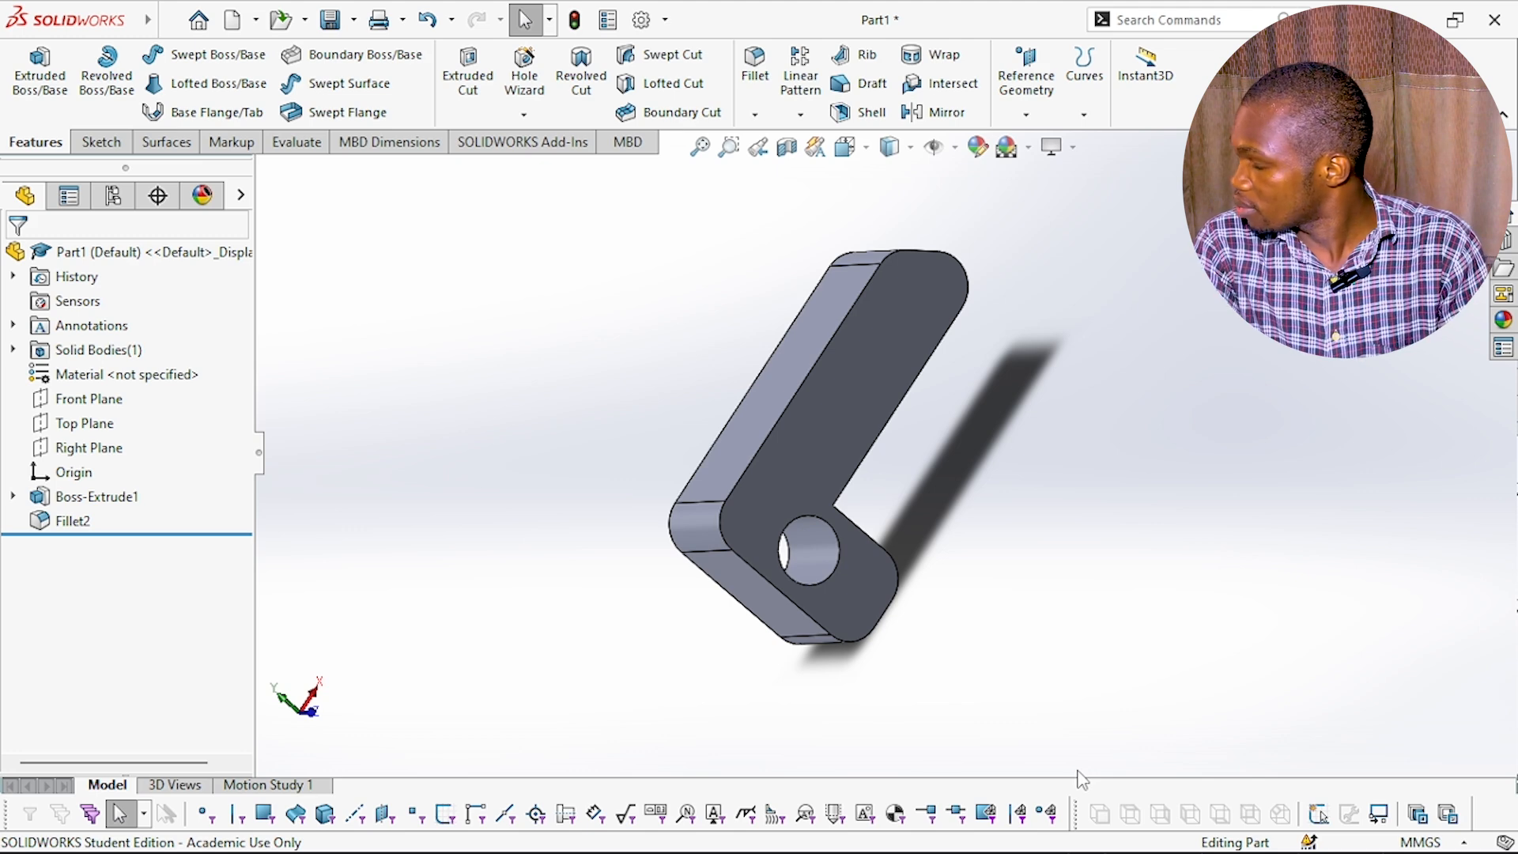
{"action": "middle_click_drag", "start_coordinate": [1081, 779], "coordinate": [1107, 851]}
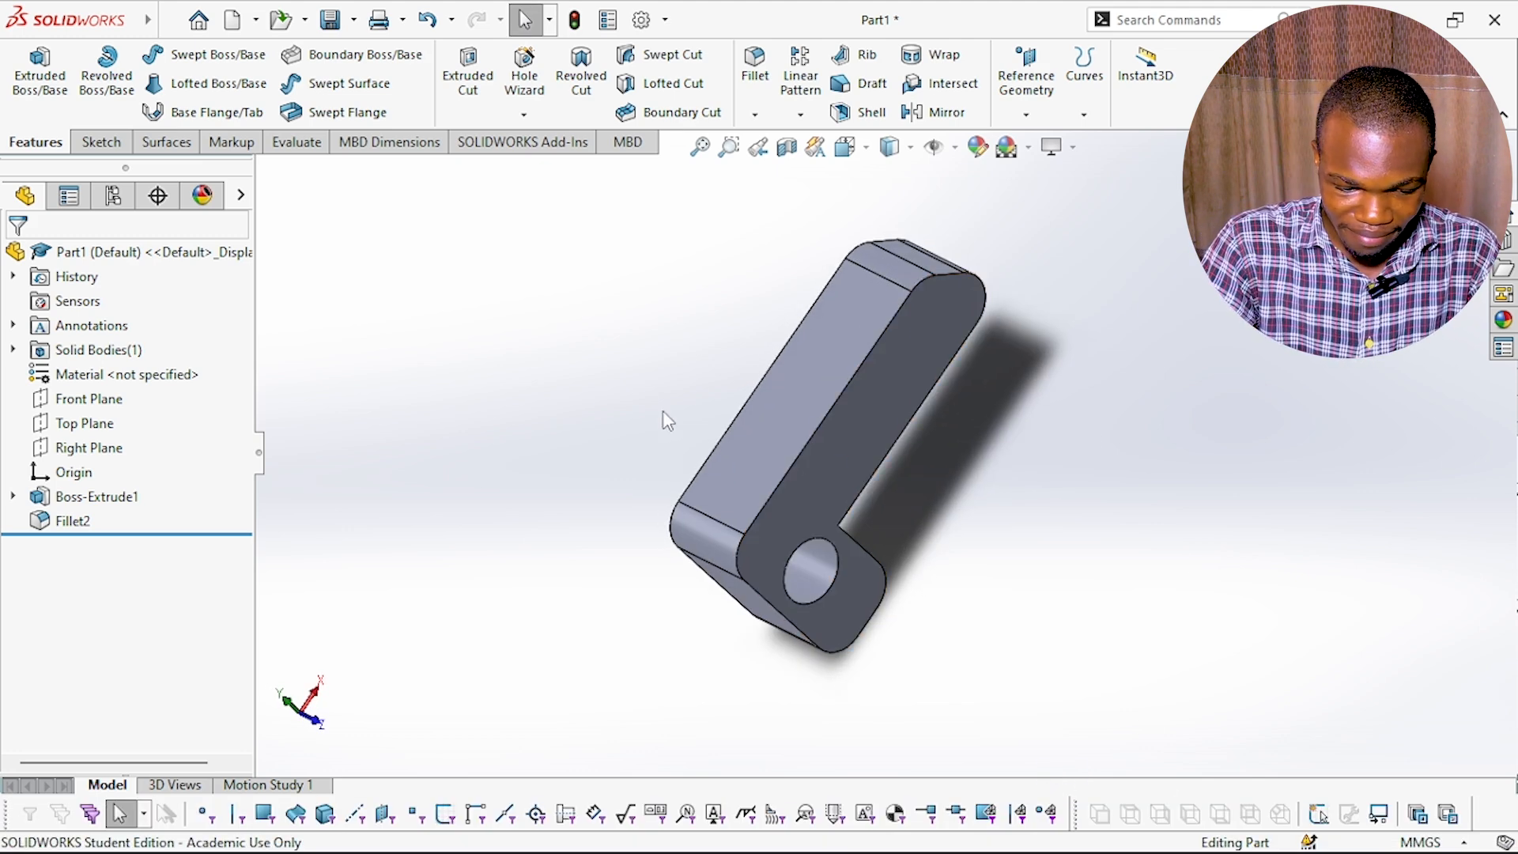
{"action": "middle_click_drag", "start_coordinate": [600, 542], "coordinate": [585, 344]}
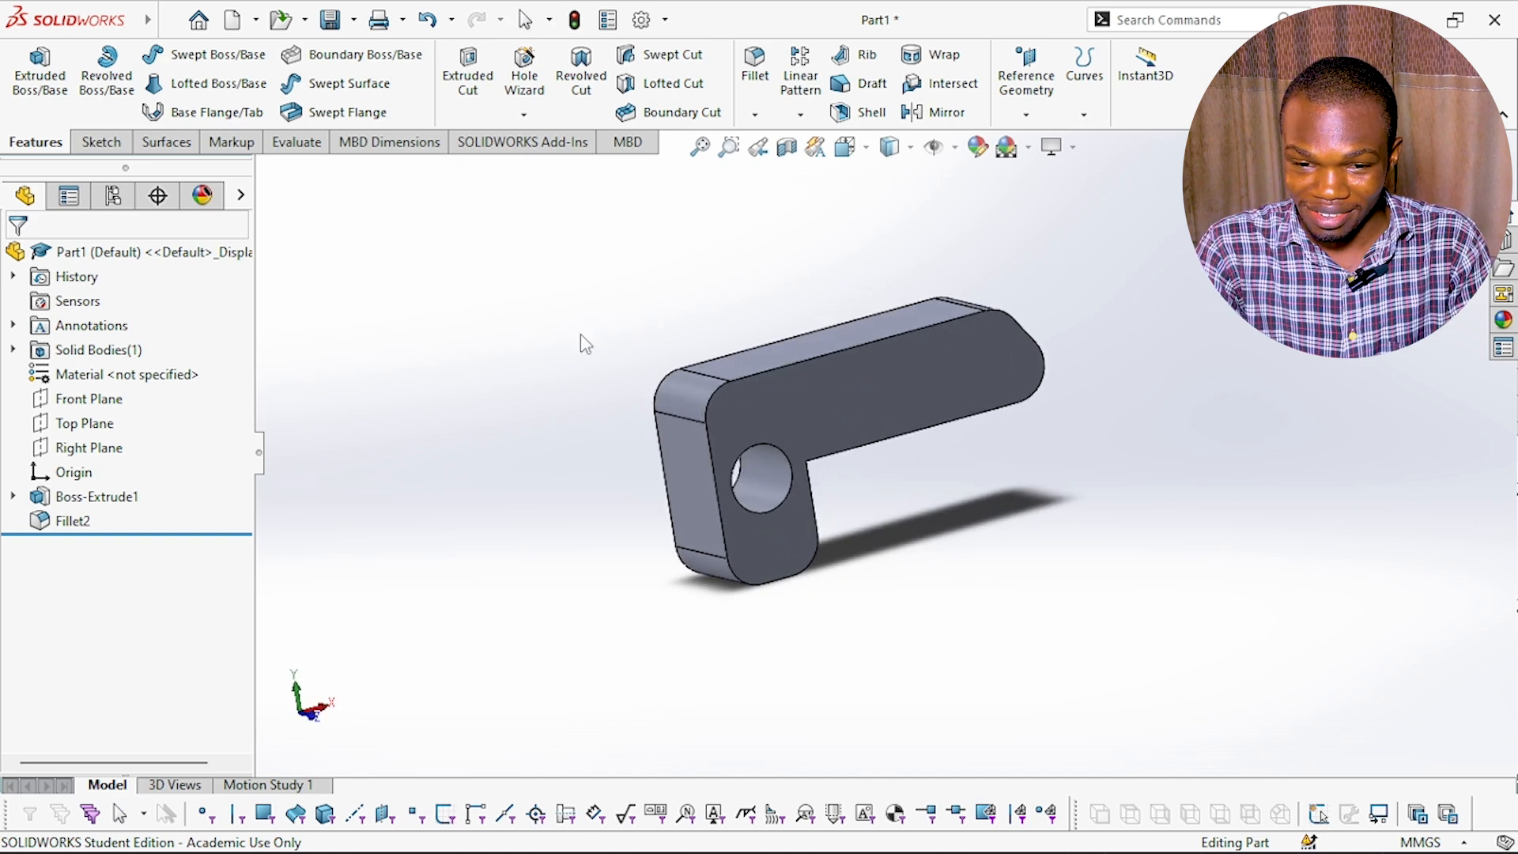
{"action": "scroll", "coordinate": [952, 496], "scroll_direction": "up", "scroll_amount": 1}
{"action": "scroll", "coordinate": [920, 484], "scroll_direction": "down", "scroll_amount": 1}
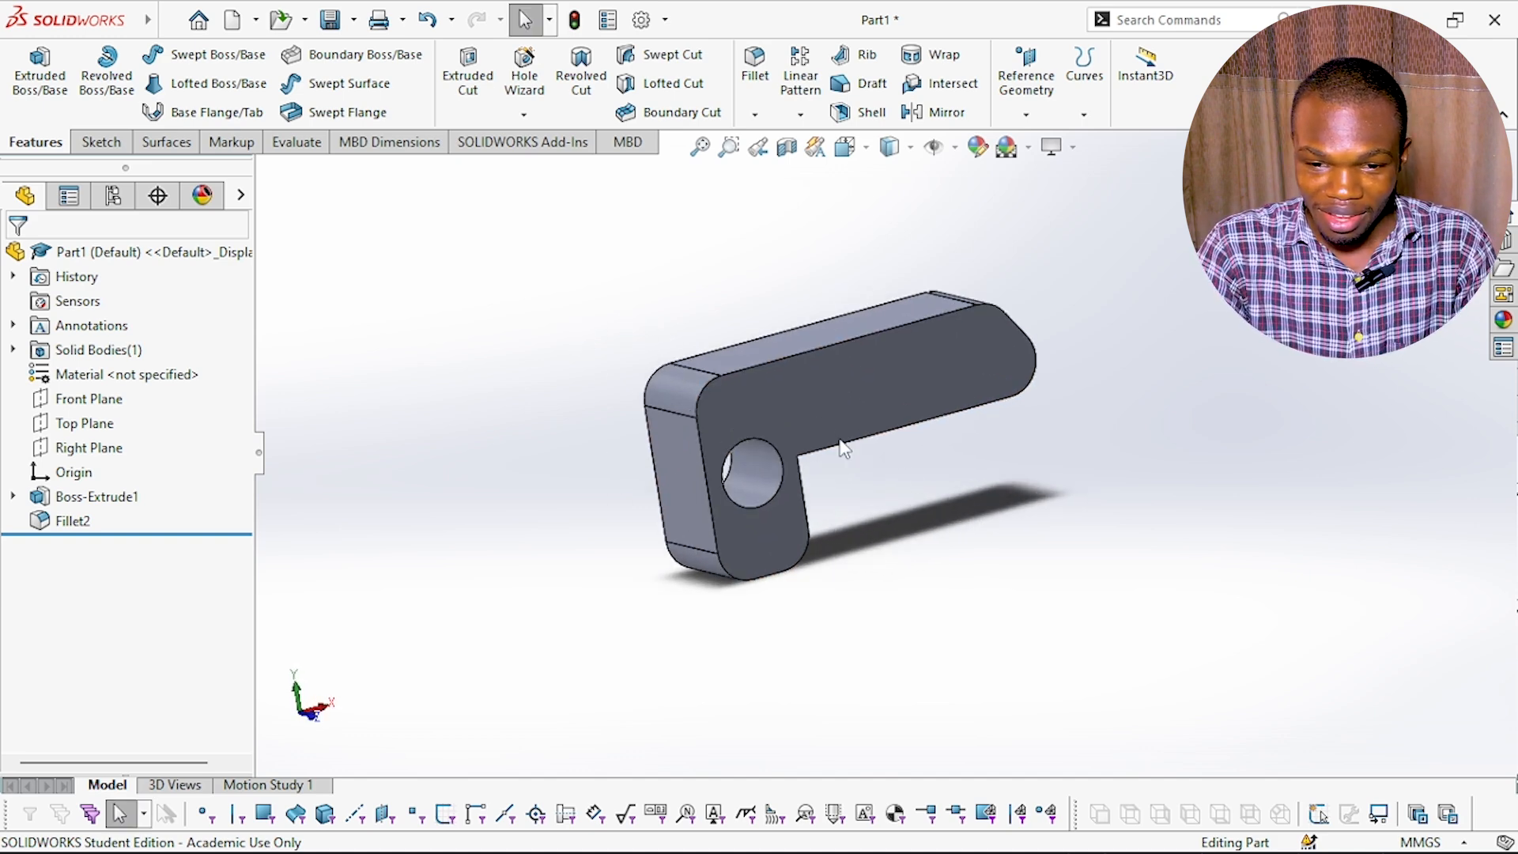
- Select the part's front face, the leg's outer side face and the hole's inner face in turn, and clear the selection
{"action": "left_click", "coordinate": [811, 391]}
{"action": "left_click", "coordinate": [901, 528]}
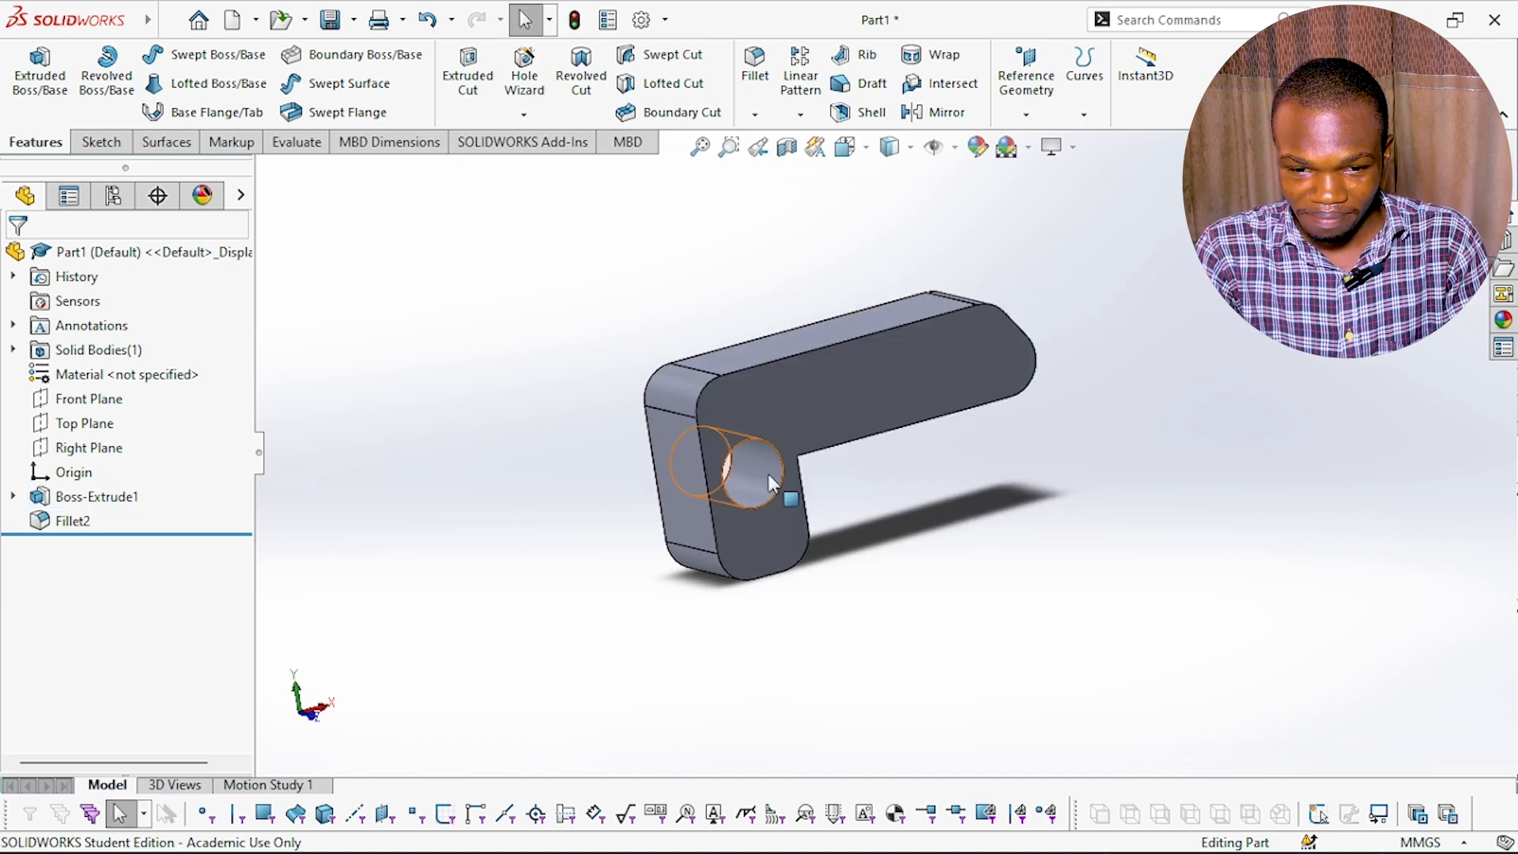
{"action": "left_click", "coordinate": [766, 419]}
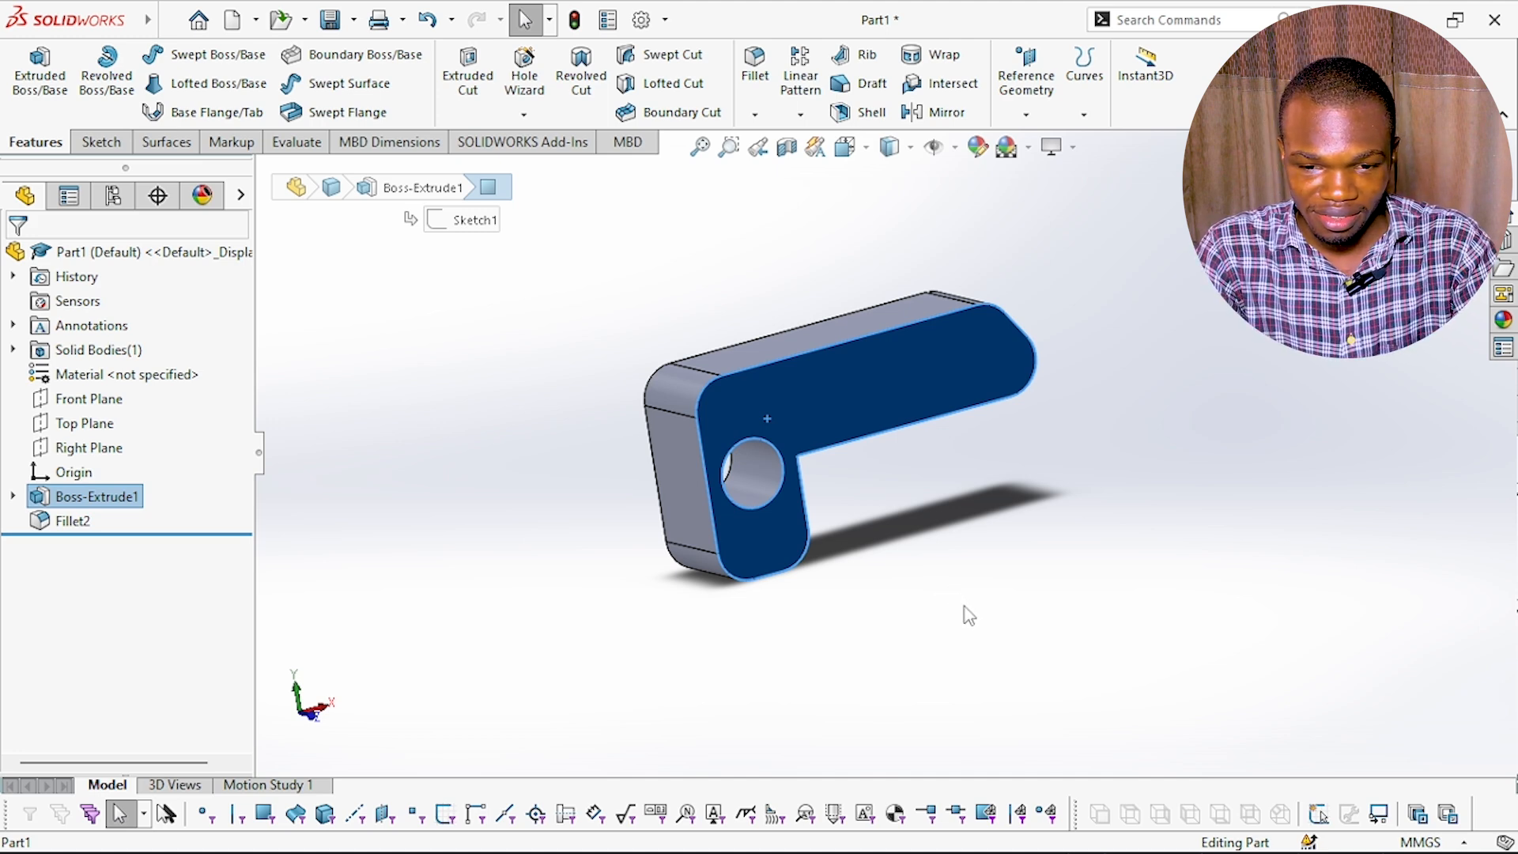
{"action": "key", "text": "Tab"}
{"action": "left_click", "coordinate": [637, 460]}
{"action": "left_click", "coordinate": [662, 461]}
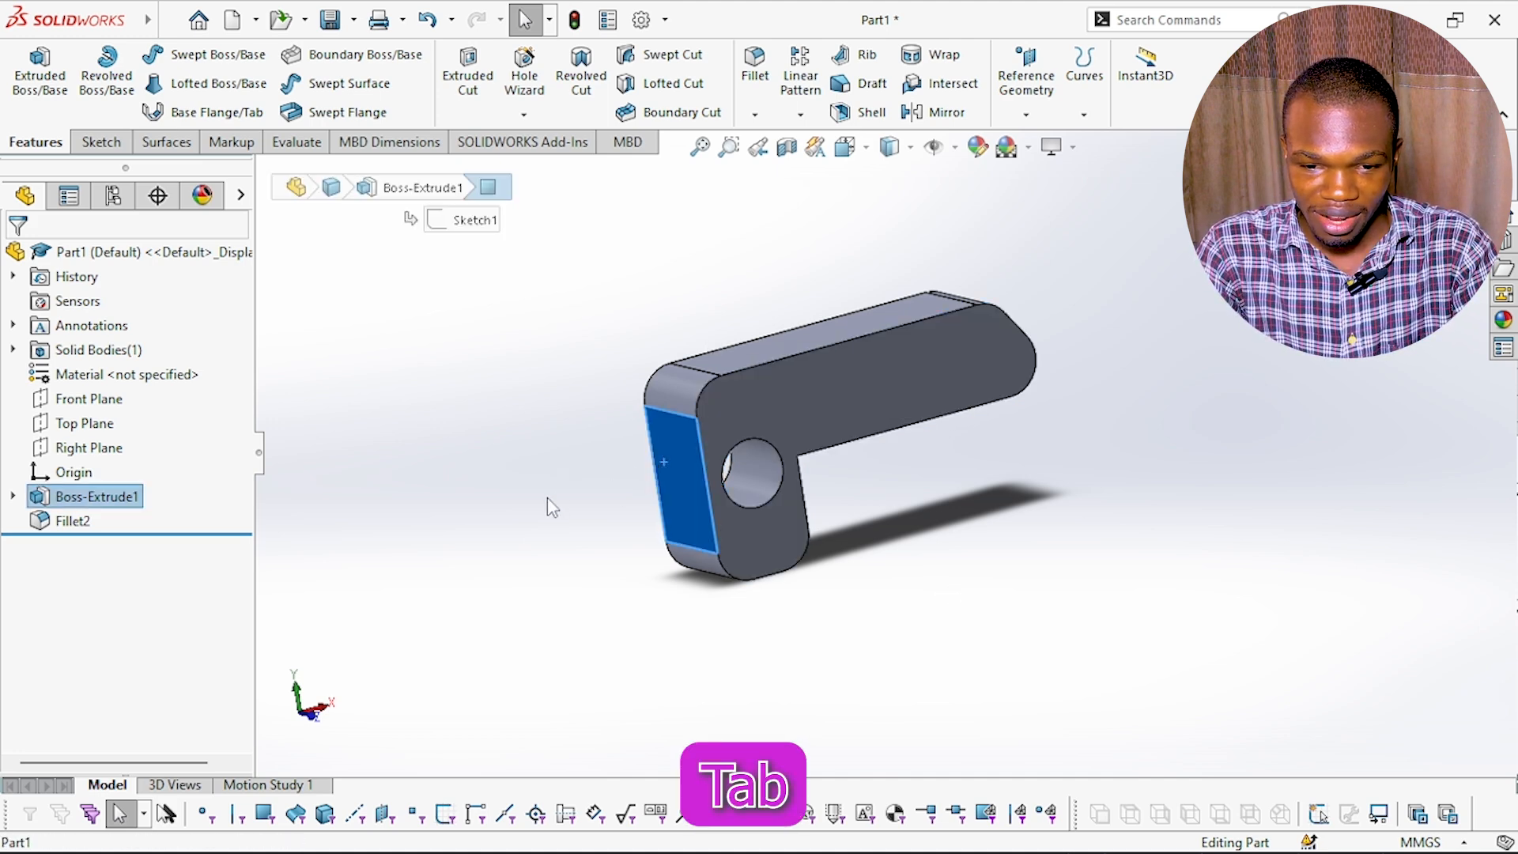
{"action": "left_click", "coordinate": [638, 405]}
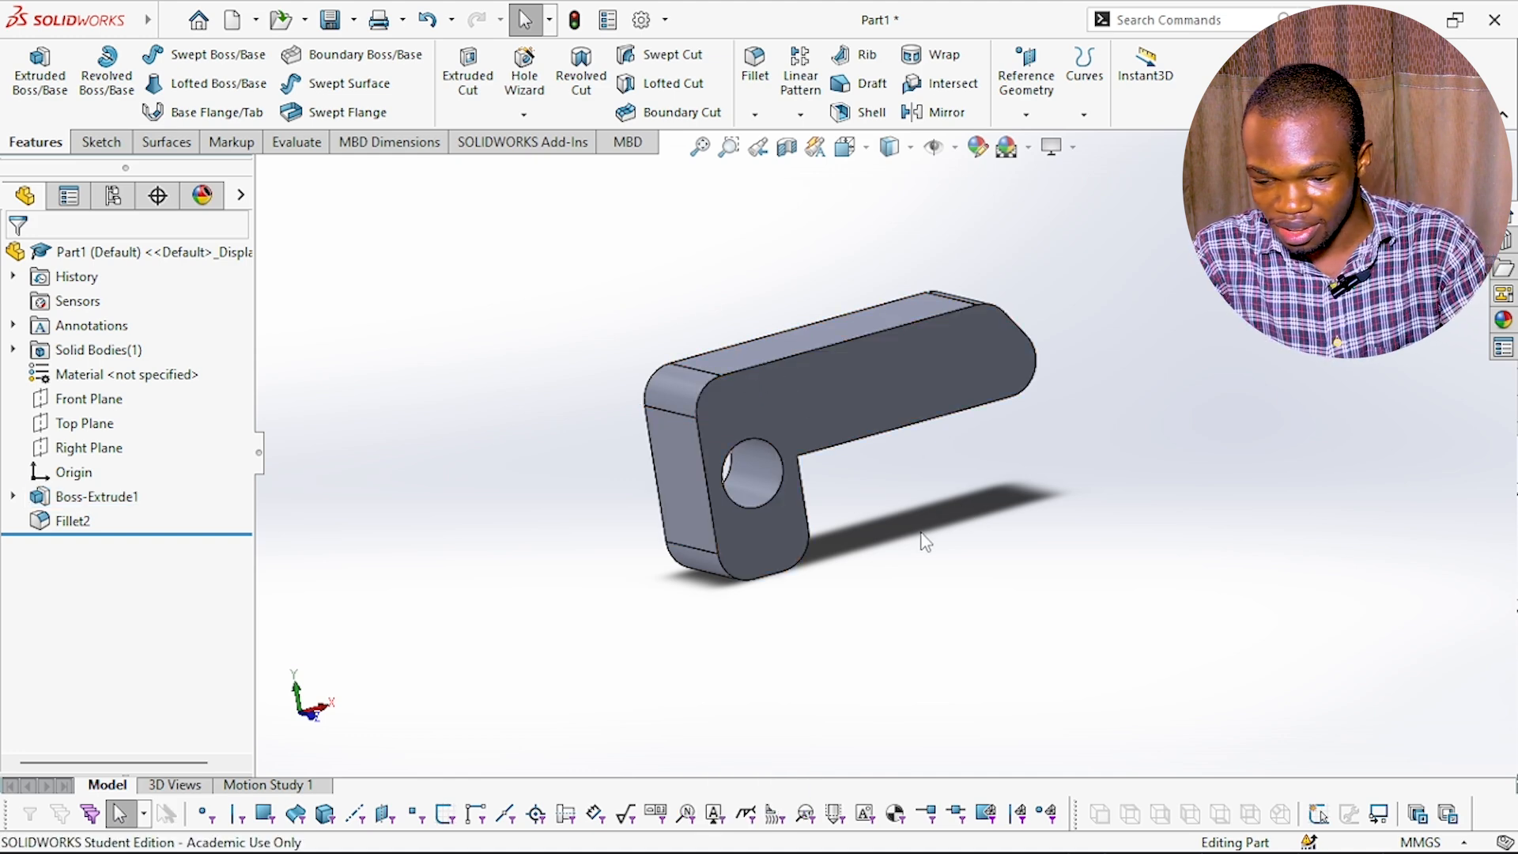
{"action": "left_click", "coordinate": [749, 478]}
{"action": "left_click", "coordinate": [936, 563]}
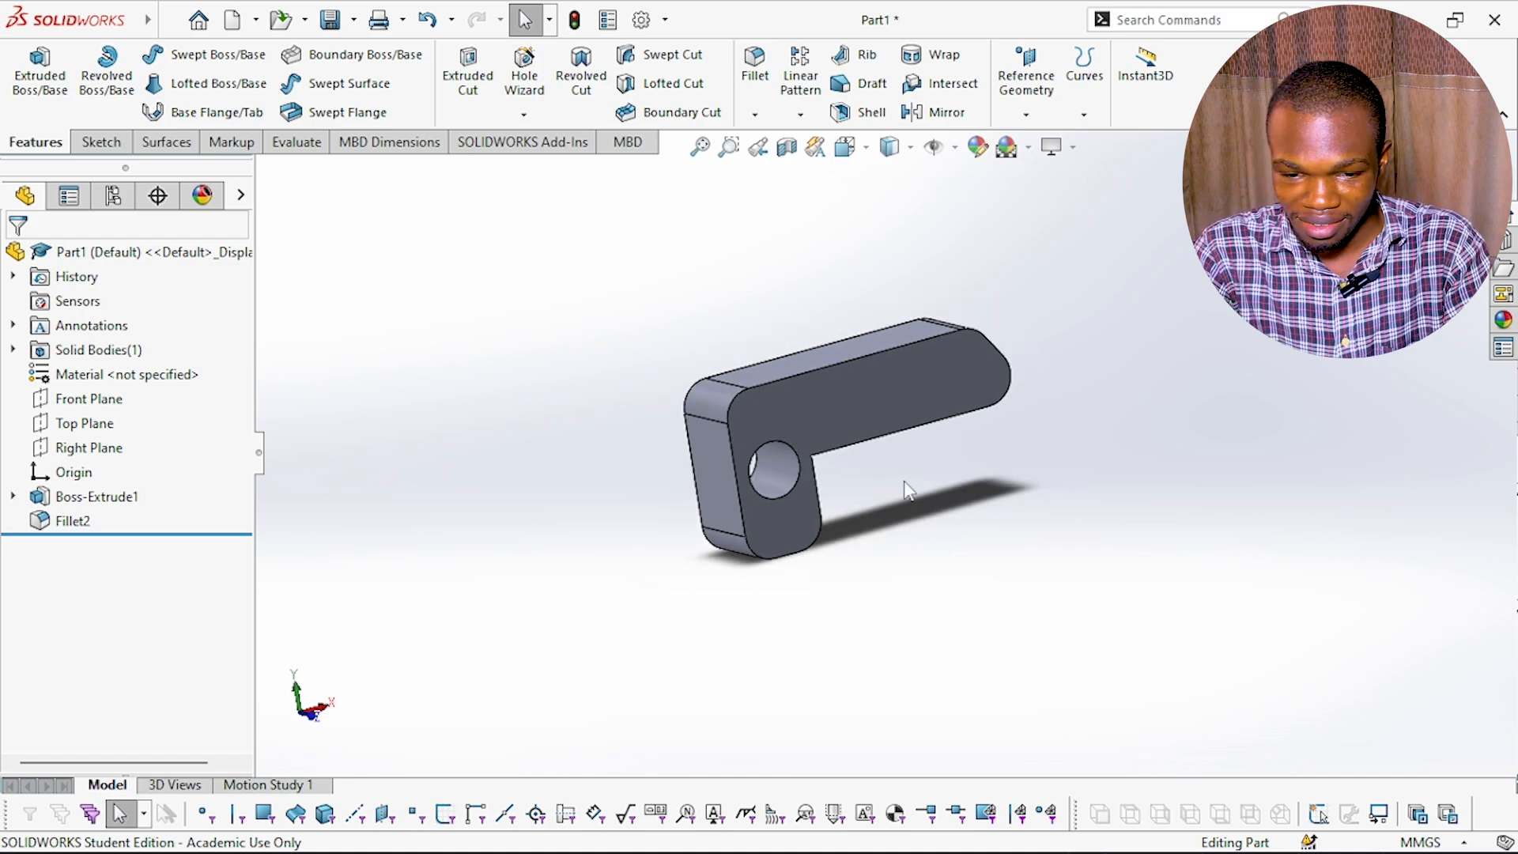
- Bring up the view orientation selector around the part and dismiss it without picking a standard view
{"action": "scroll", "coordinate": [911, 485], "scroll_direction": "down", "scroll_amount": 2}
{"action": "key", "text": "space"}
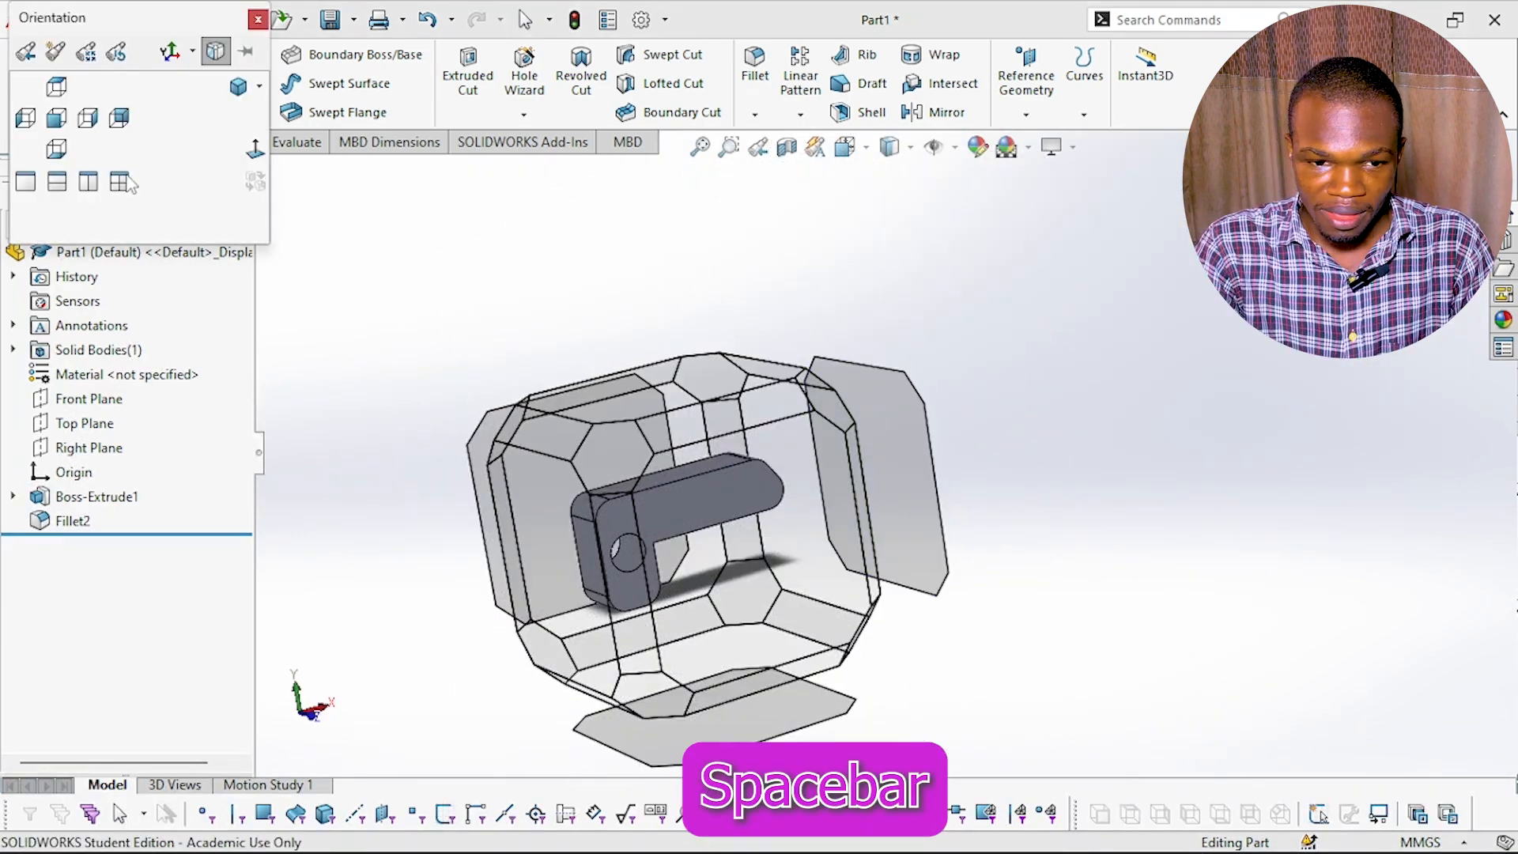
{"action": "left_click", "coordinate": [651, 326]}
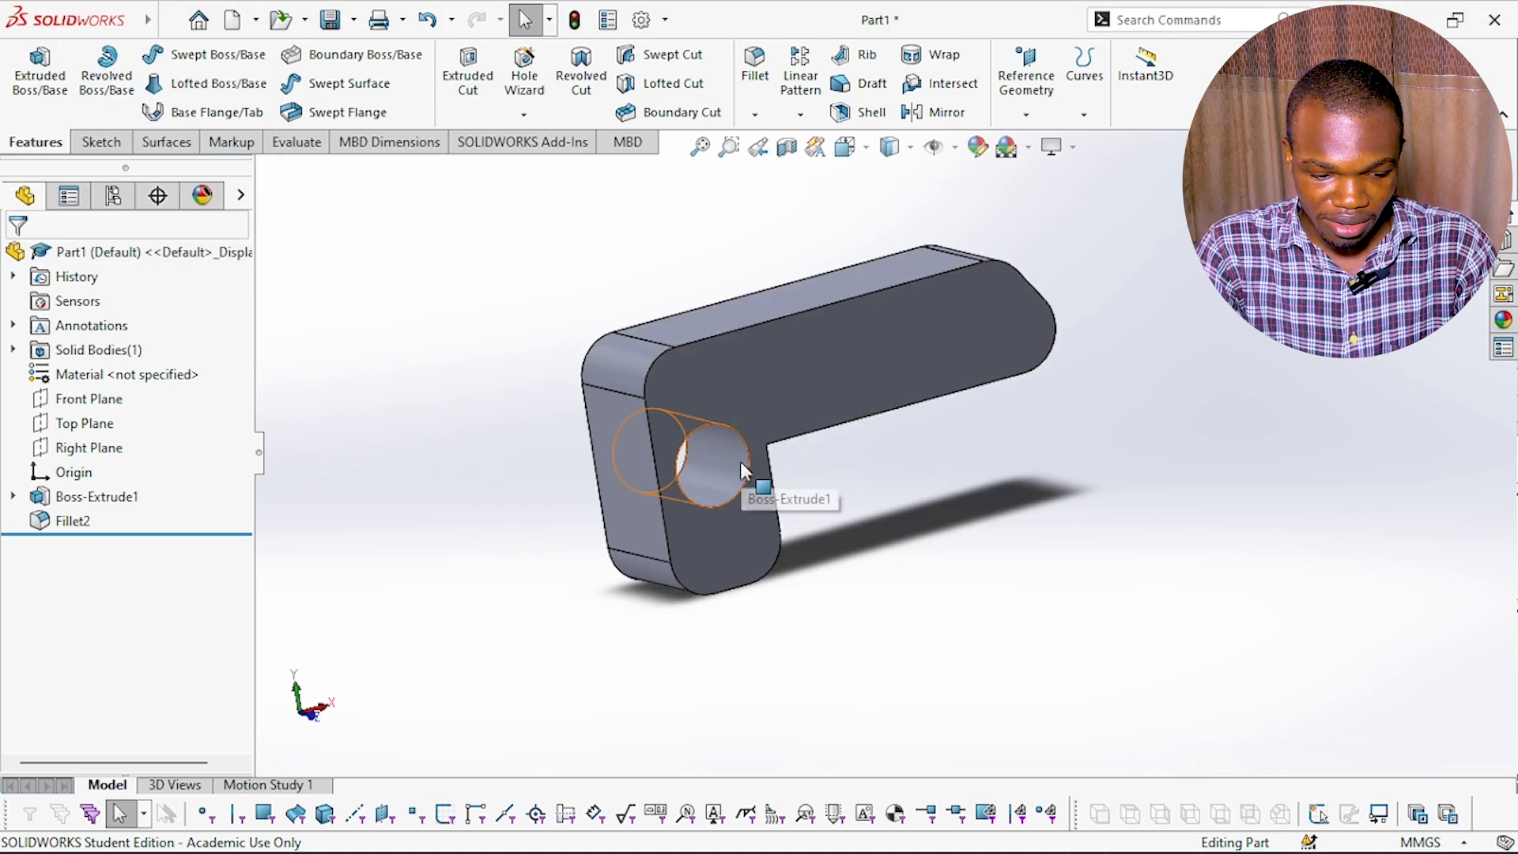
- Pan the part horizontally back and forth across the graphics area in fixed increments
{"action": "key", "text": "ctrl+Right"}
{"action": "key", "text": "ctrl+Right"}
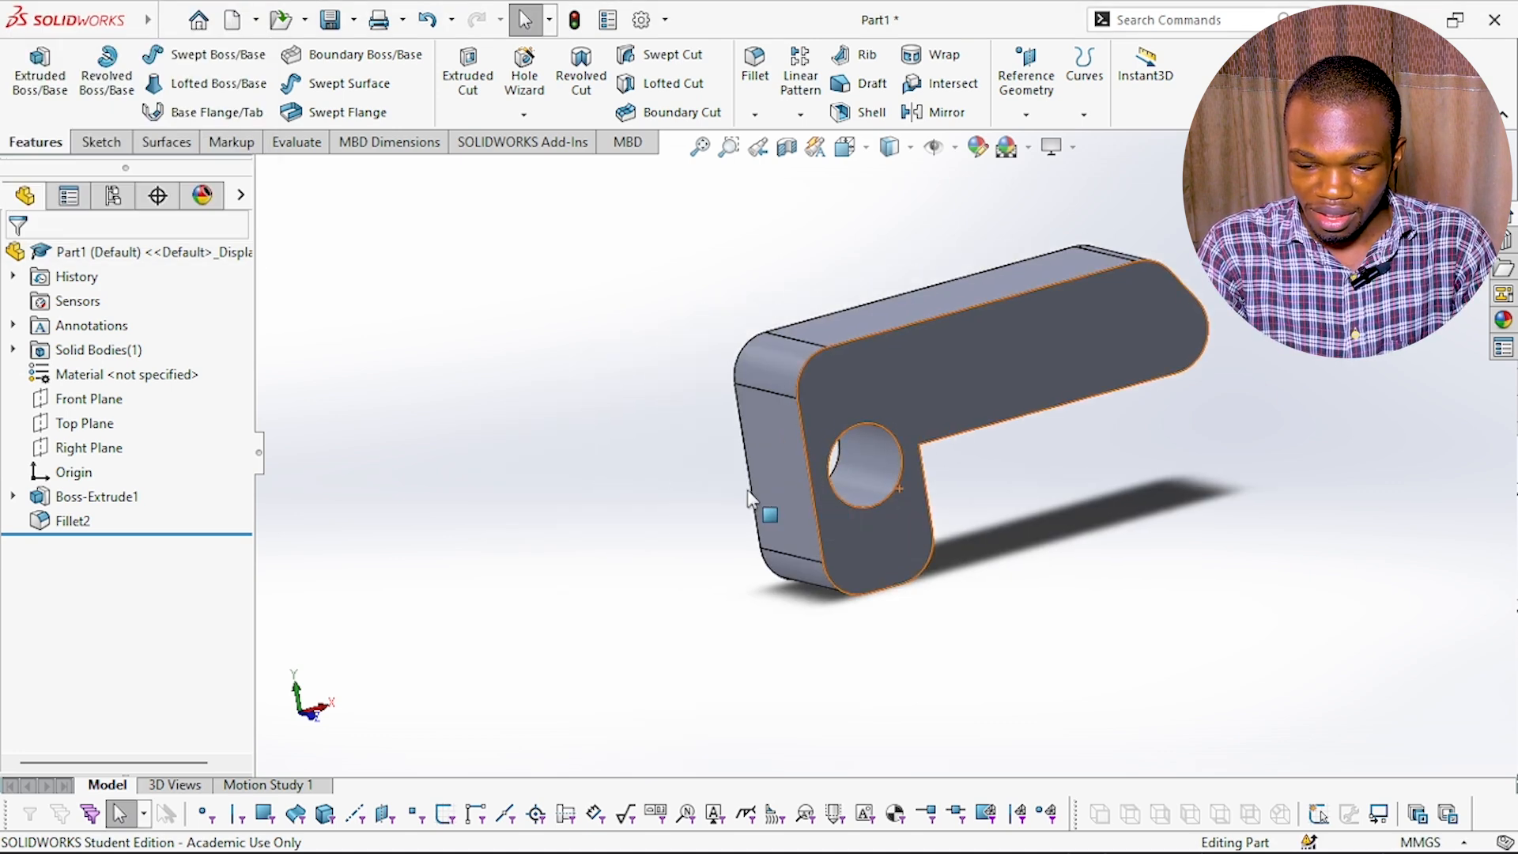
{"action": "key", "text": "ctrl+Left"}
{"action": "key", "text": "ctrl+Right"}
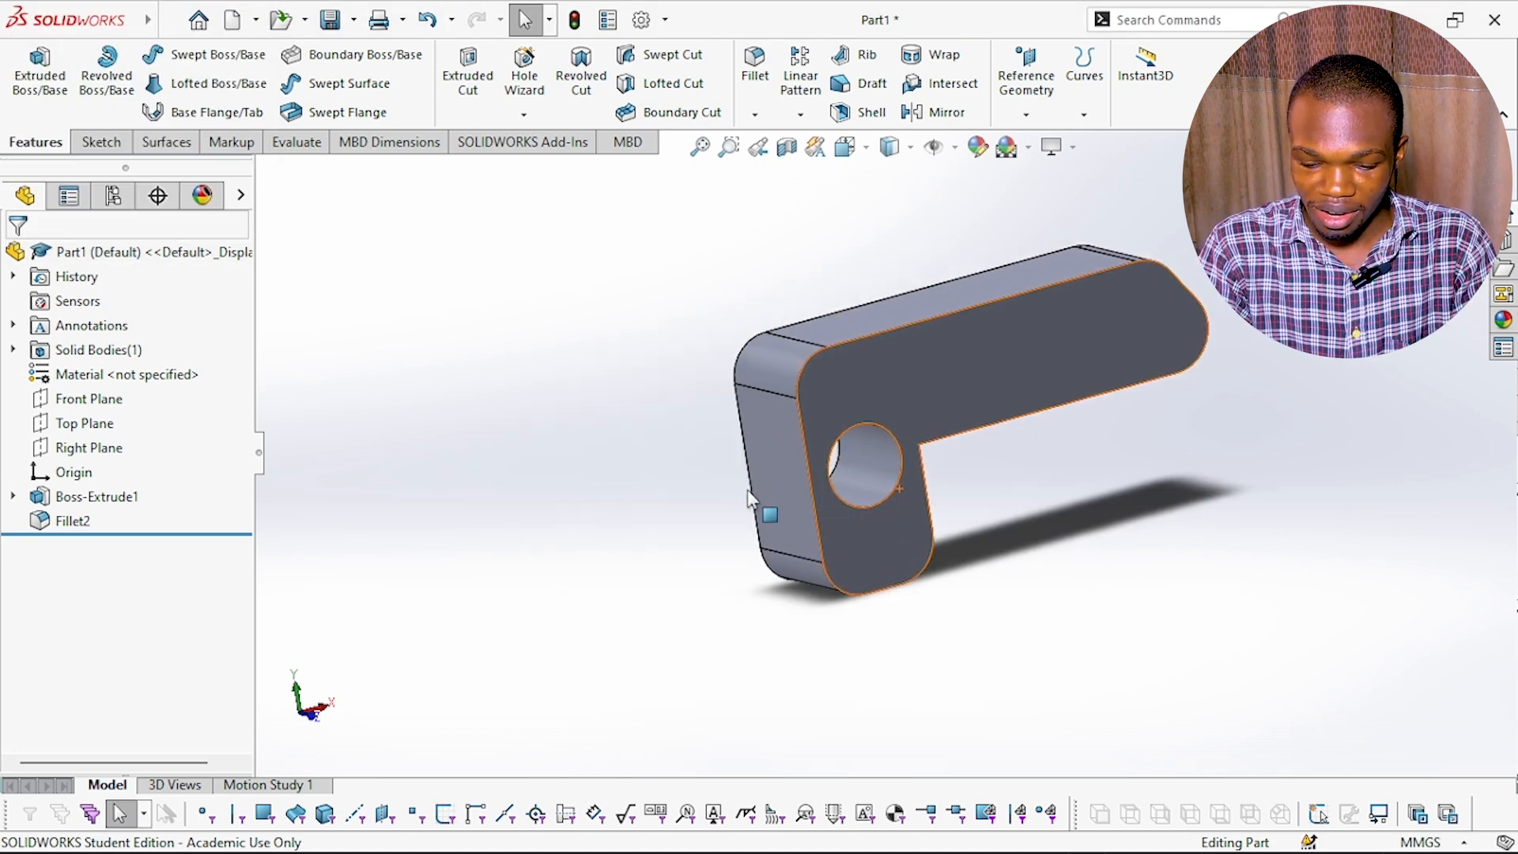
{"action": "key", "text": "ctrl+Left"}
{"action": "key", "text": "ctrl+Left"}
{"action": "key", "text": "ctrl+Right"}
{"action": "key", "text": "ctrl+Right"}
{"action": "key", "text": "ctrl+Left"}
{"action": "key", "text": "ctrl+Right"}
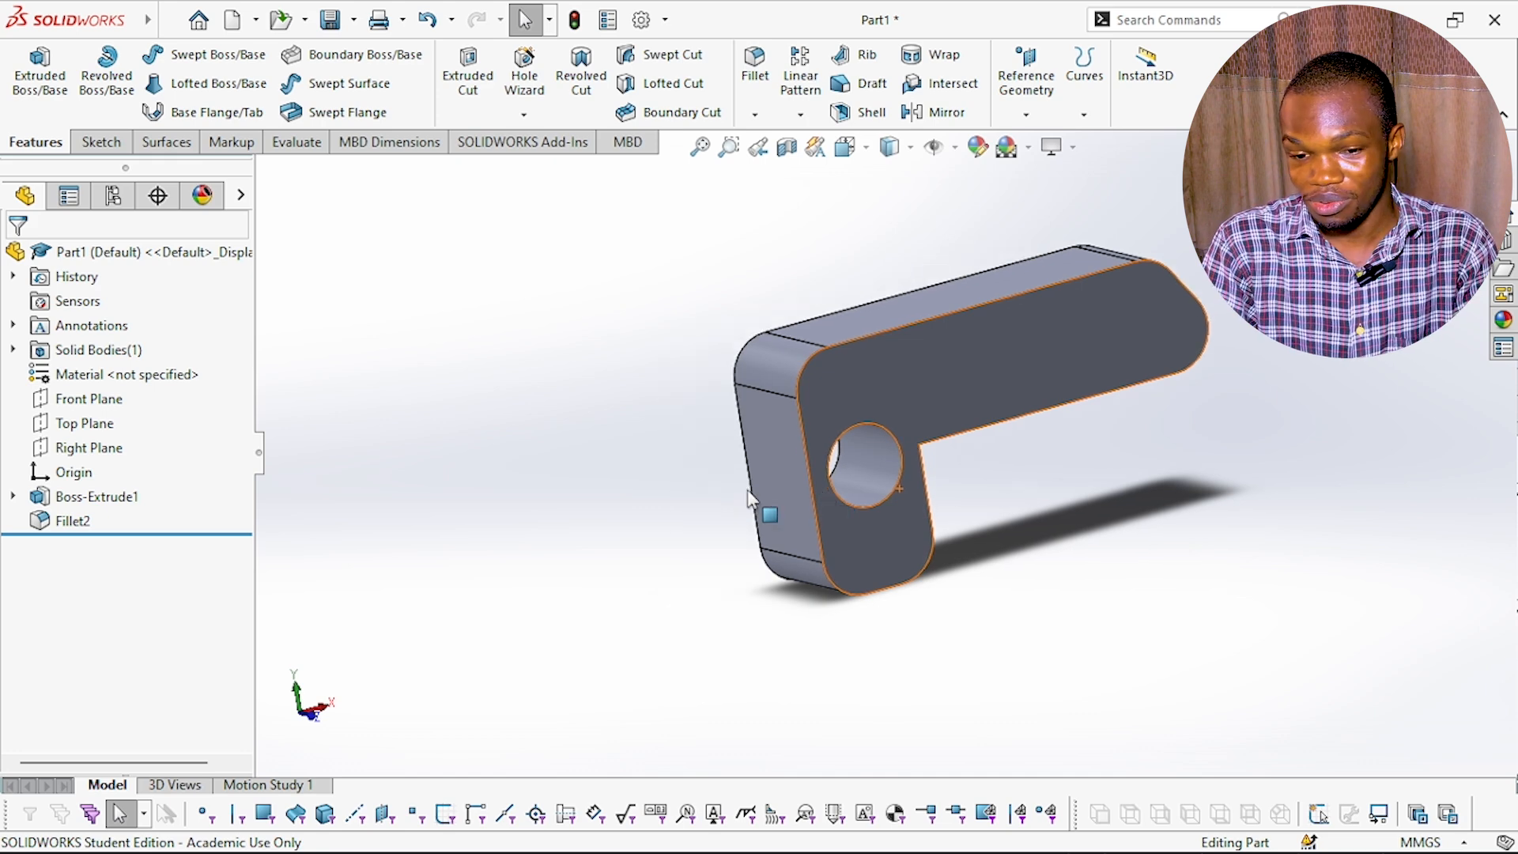
{"action": "key", "text": "ctrl+Left"}
{"action": "key", "text": "ctrl+Left"}
{"action": "key", "text": "ctrl+Left"}
{"action": "key", "text": "ctrl+Left"}
{"action": "key", "text": "ctrl+Left"}
{"action": "key", "text": "ctrl+Right"}
{"action": "key", "text": "ctrl+Right"}
{"action": "key", "text": "ctrl+Right"}
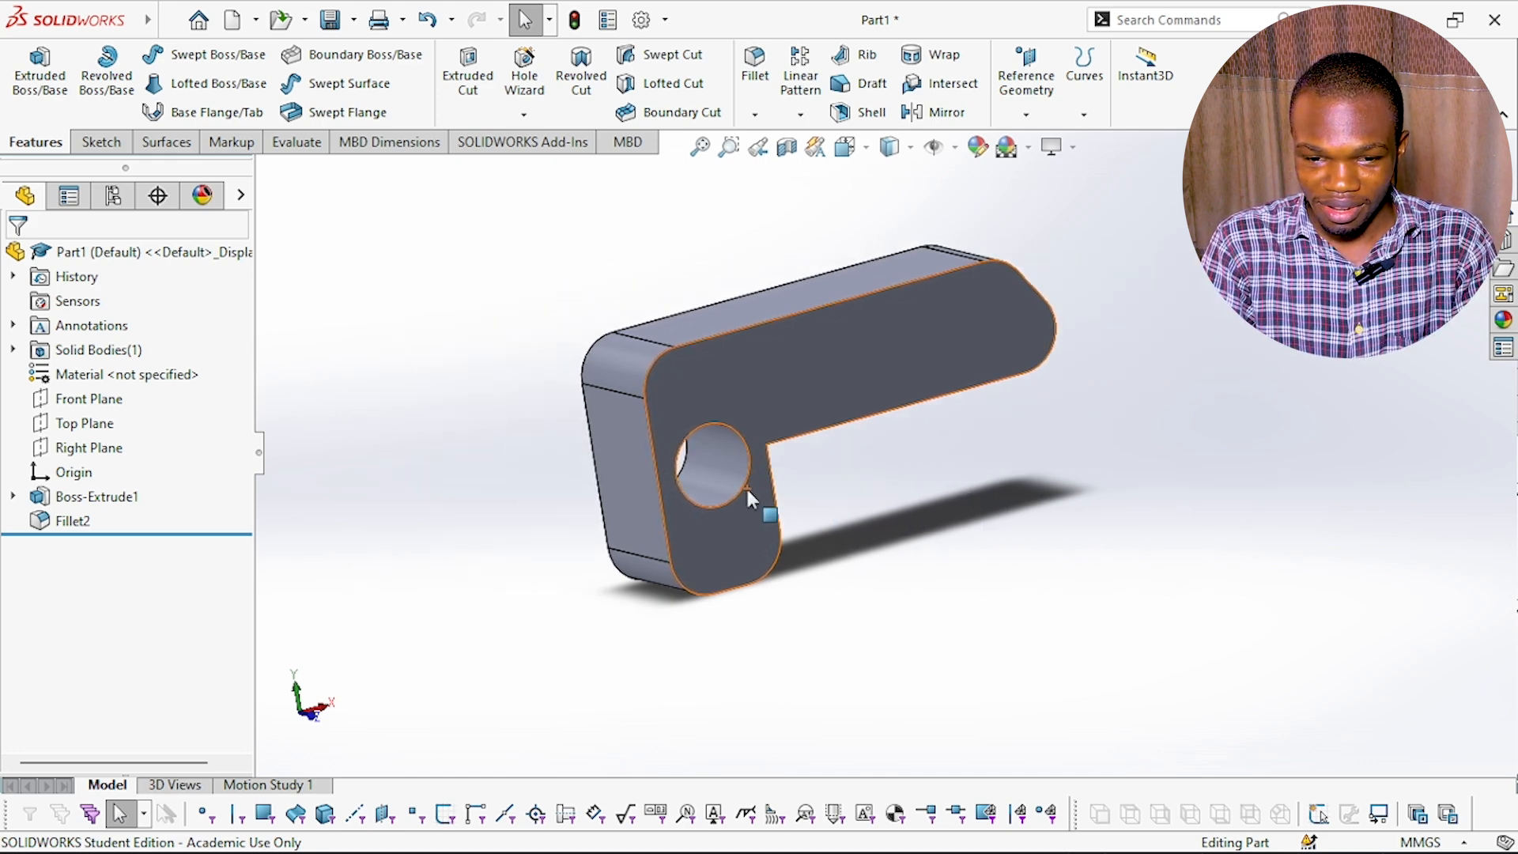
{"action": "key", "text": "ctrl+Right"}
- Pan the part vertically up and down in fixed increments
{"action": "key", "text": "ctrl+Up"}
{"action": "key", "text": "ctrl+Up"}
{"action": "key", "text": "ctrl+Down"}
{"action": "key", "text": "ctrl+Down"}
{"action": "key", "text": "ctrl+Down"}
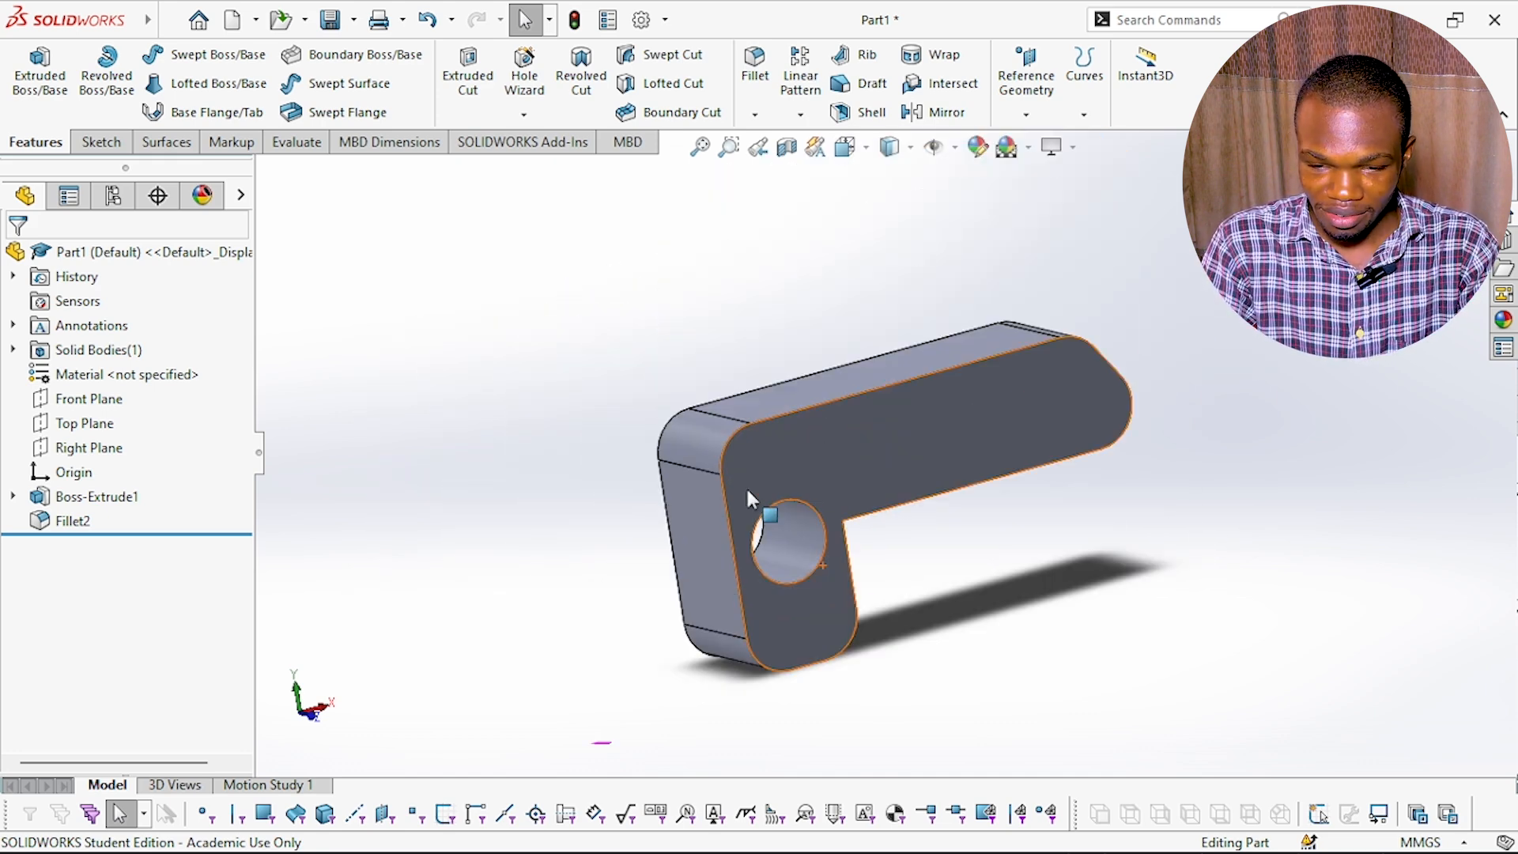
- Turn the part about the vertical axis in repeated 90° steps to examine it from all sides
{"action": "key", "text": "shift+Left"}
{"action": "key", "text": "shift+Right"}
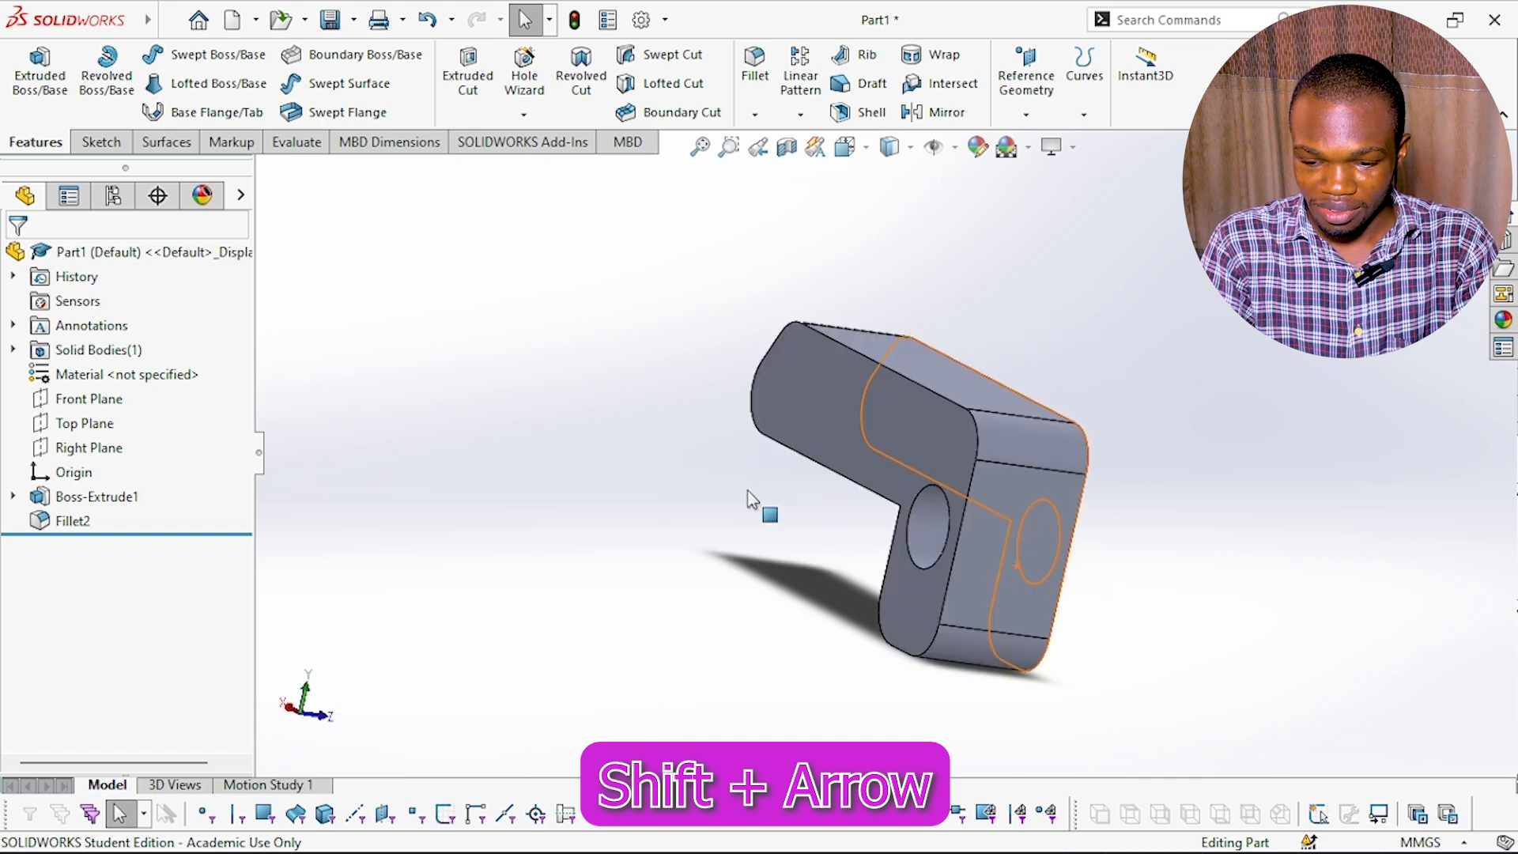
{"action": "key", "text": "shift+Left"}
{"action": "key", "text": "shift+Left"}
{"action": "key", "text": "shift+Left"}
{"action": "key", "text": "shift+Left"}
{"action": "key", "text": "shift+Left"}
{"action": "key", "text": "shift+Left"}
{"action": "key", "text": "shift+Left"}
{"action": "key", "text": "shift+Left"}
{"action": "key", "text": "shift+Left"}
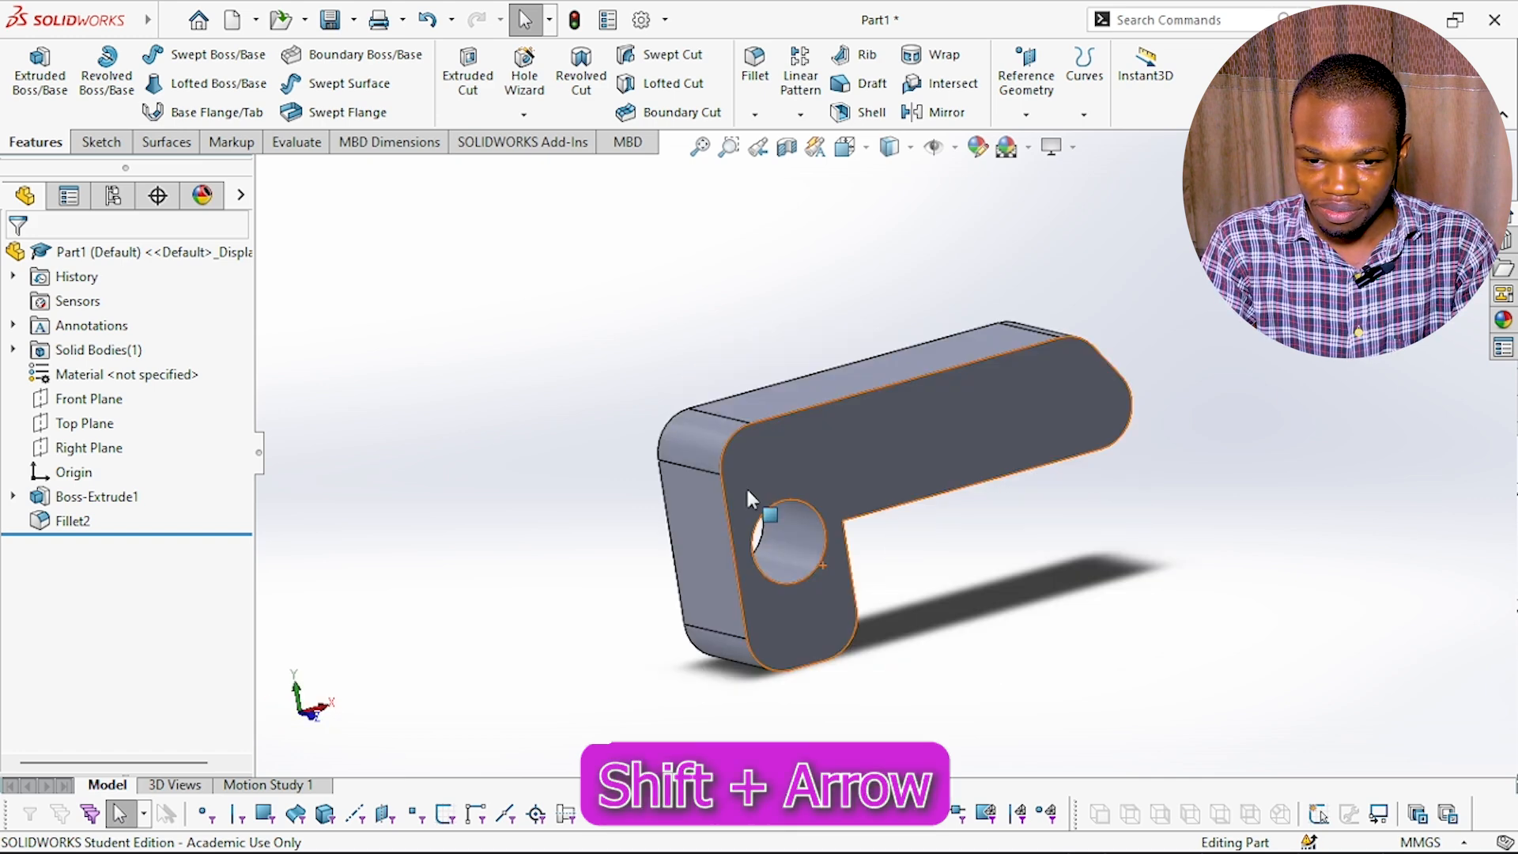
{"action": "key", "text": "shift+Left"}
{"action": "key", "text": "shift+Left"}
{"action": "key", "text": "shift+Left"}
{"action": "key", "text": "shift+Left"}
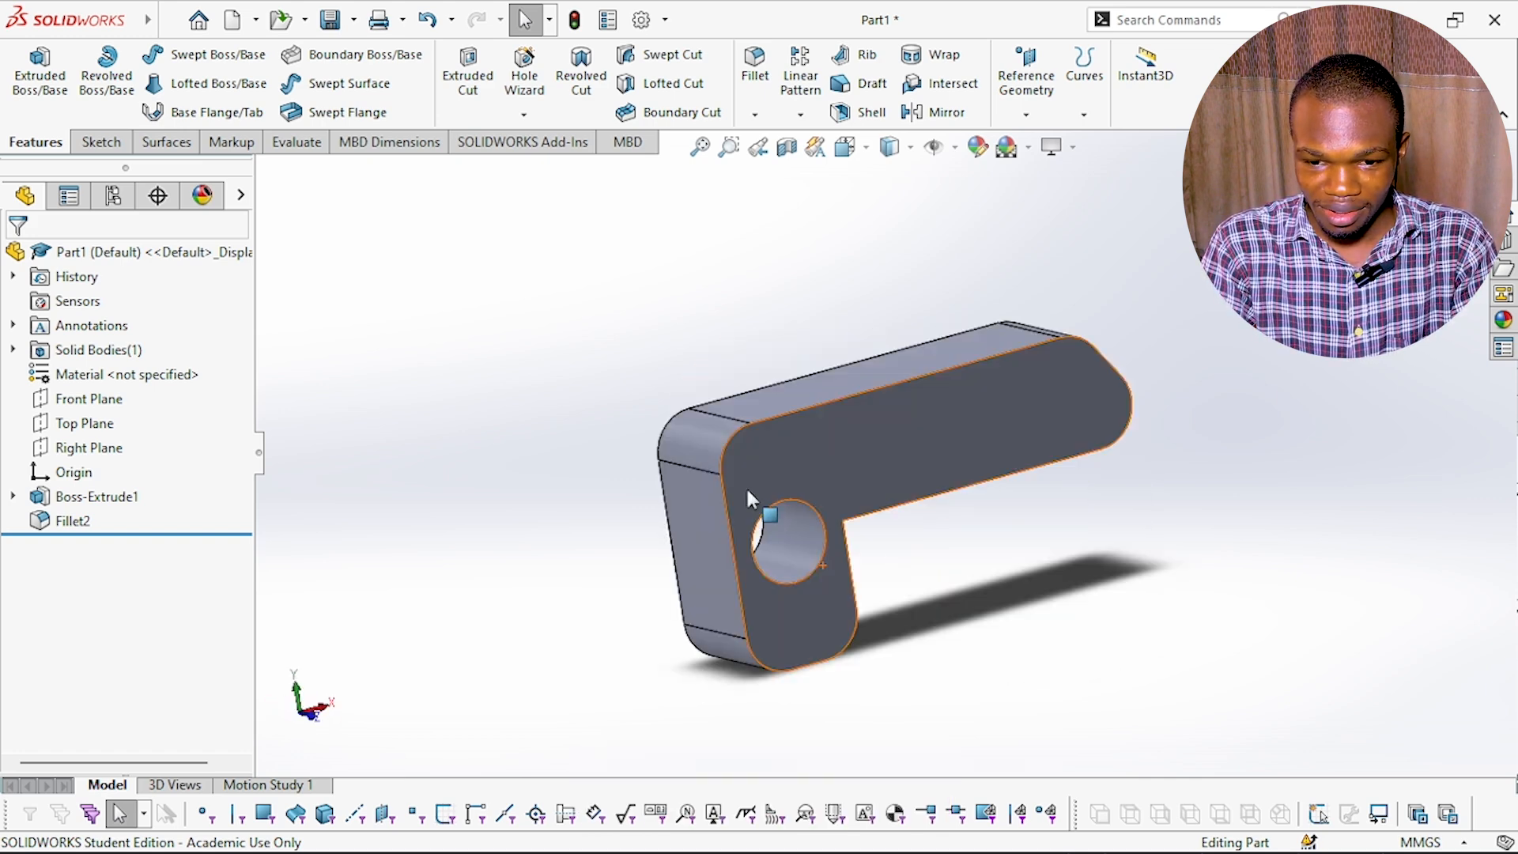
- Tumble the part vertically in 90° steps and orbit it freely to an angled view of the hole and arm
{"action": "key", "text": "shift+Down"}
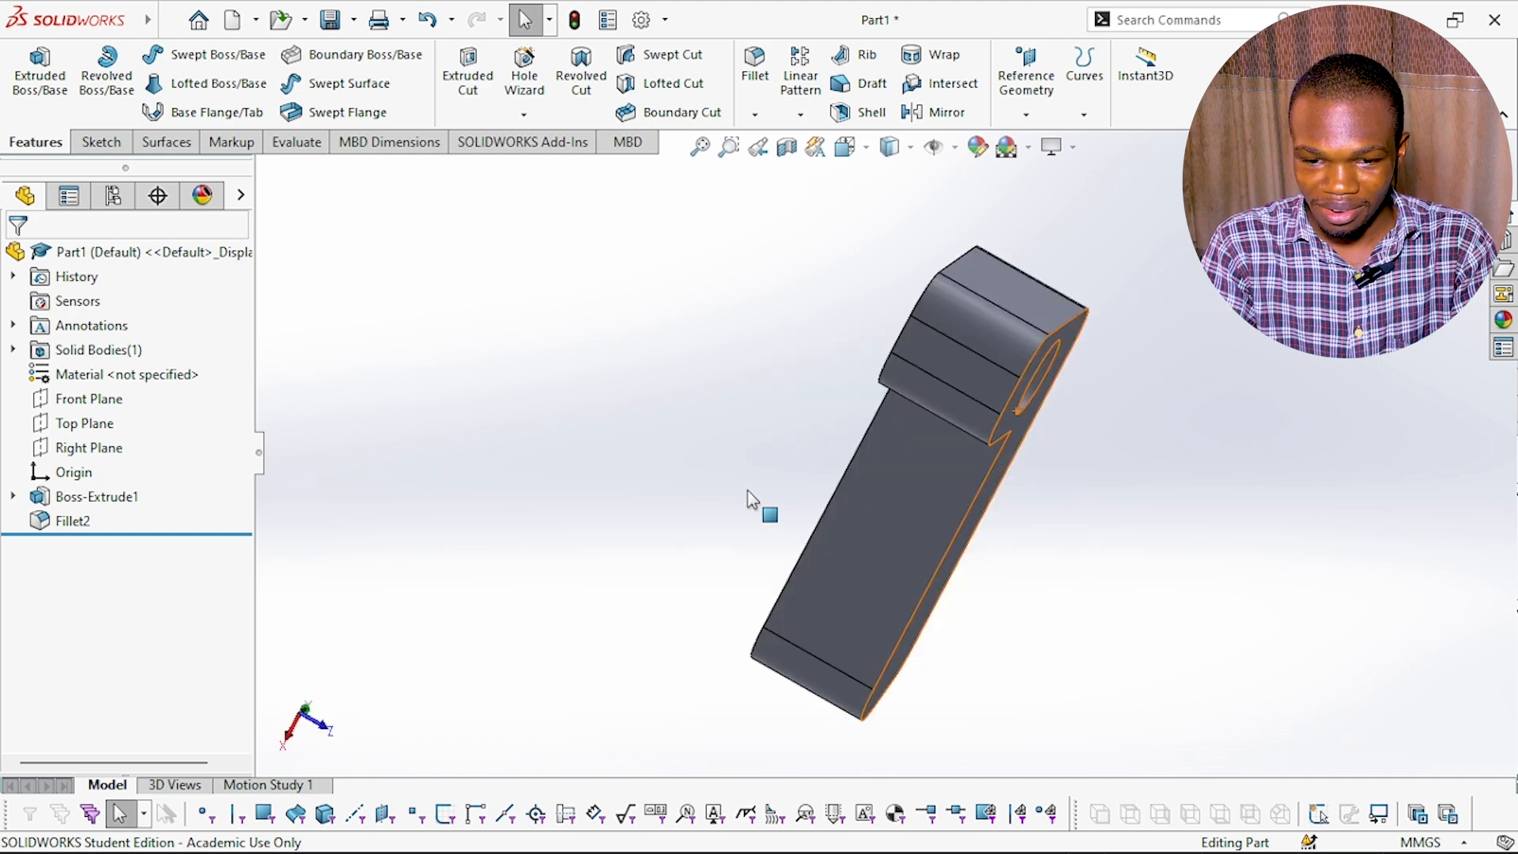
{"action": "key", "text": "shift+Down"}
{"action": "key", "text": "shift+Down"}
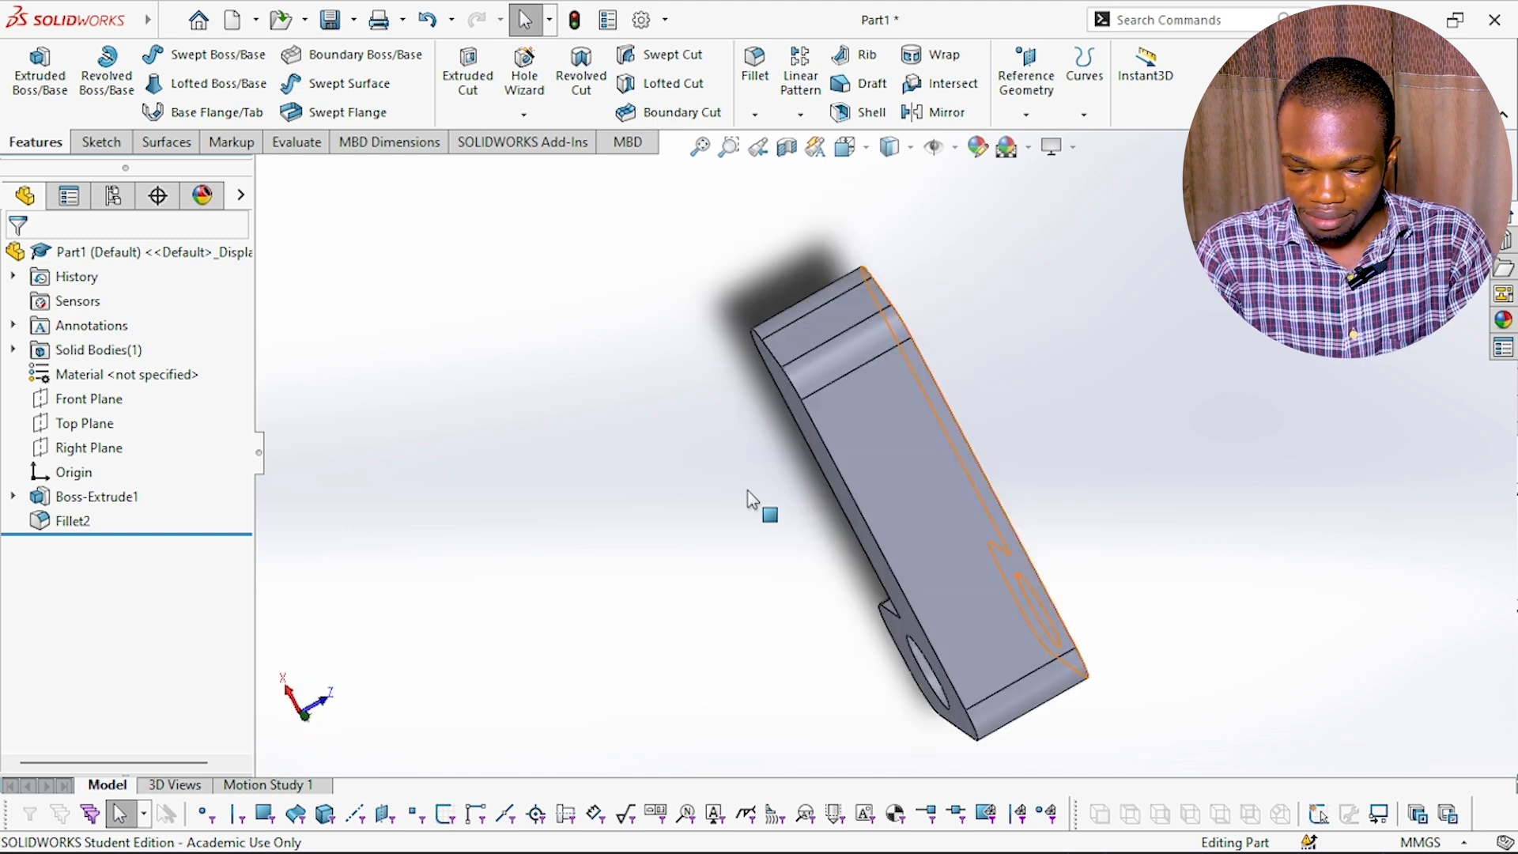
{"action": "middle_click_drag", "start_coordinate": [788, 549], "coordinate": [995, 393]}
{"action": "middle_click_drag", "start_coordinate": [613, 438], "coordinate": [1051, 370]}
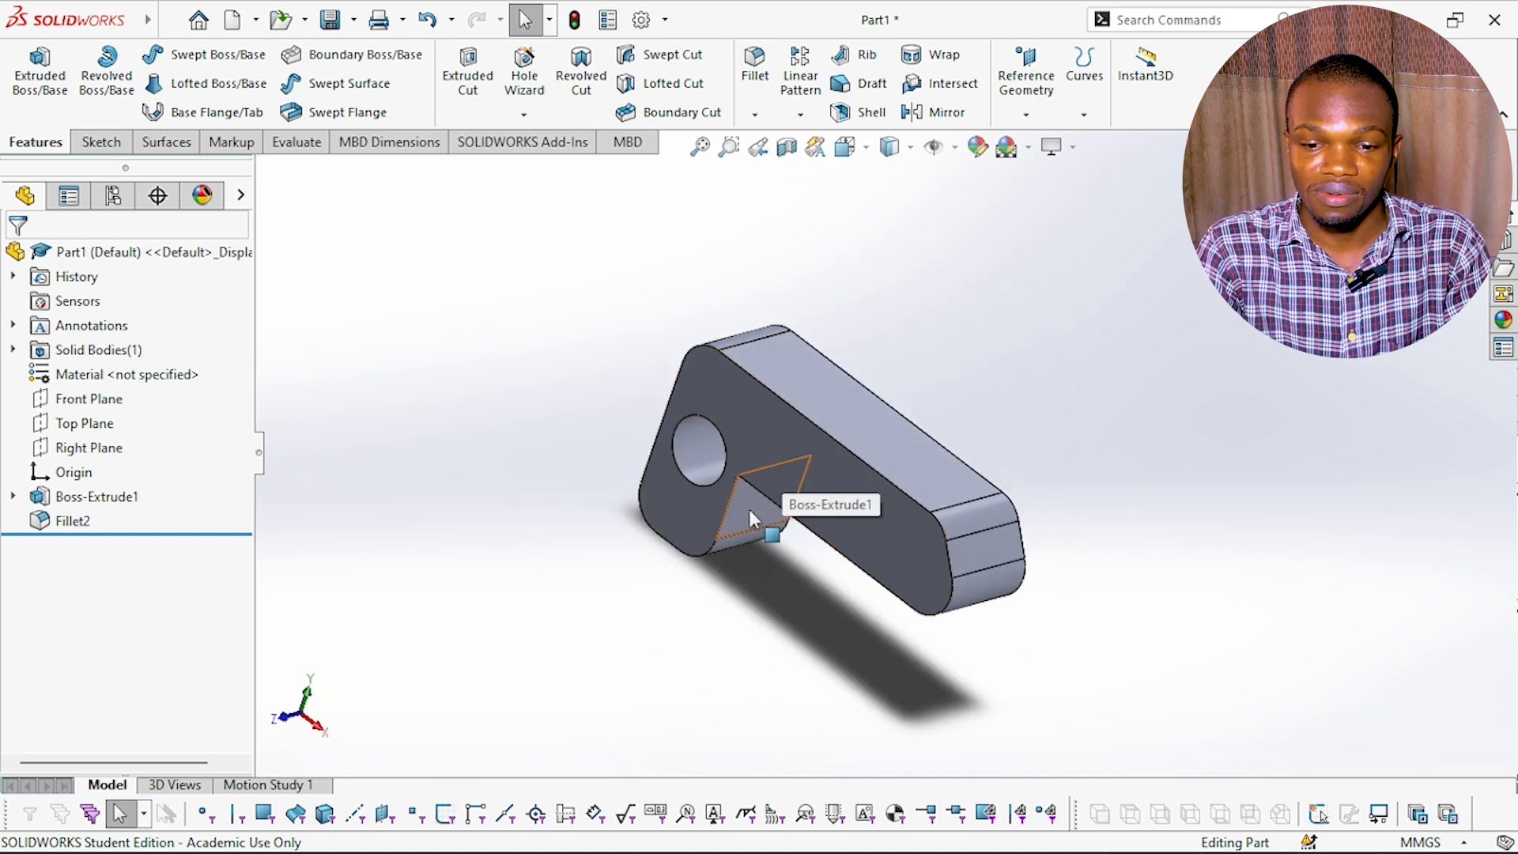
- Zoom in and out on the part several times, and zoom to fit the whole part in the graphics area
{"action": "scroll", "coordinate": [772, 508], "scroll_direction": "up", "scroll_amount": 5}
{"action": "scroll", "coordinate": [814, 407], "scroll_direction": "down", "scroll_amount": 6}
{"action": "scroll", "coordinate": [901, 539], "scroll_direction": "up", "scroll_amount": 4}
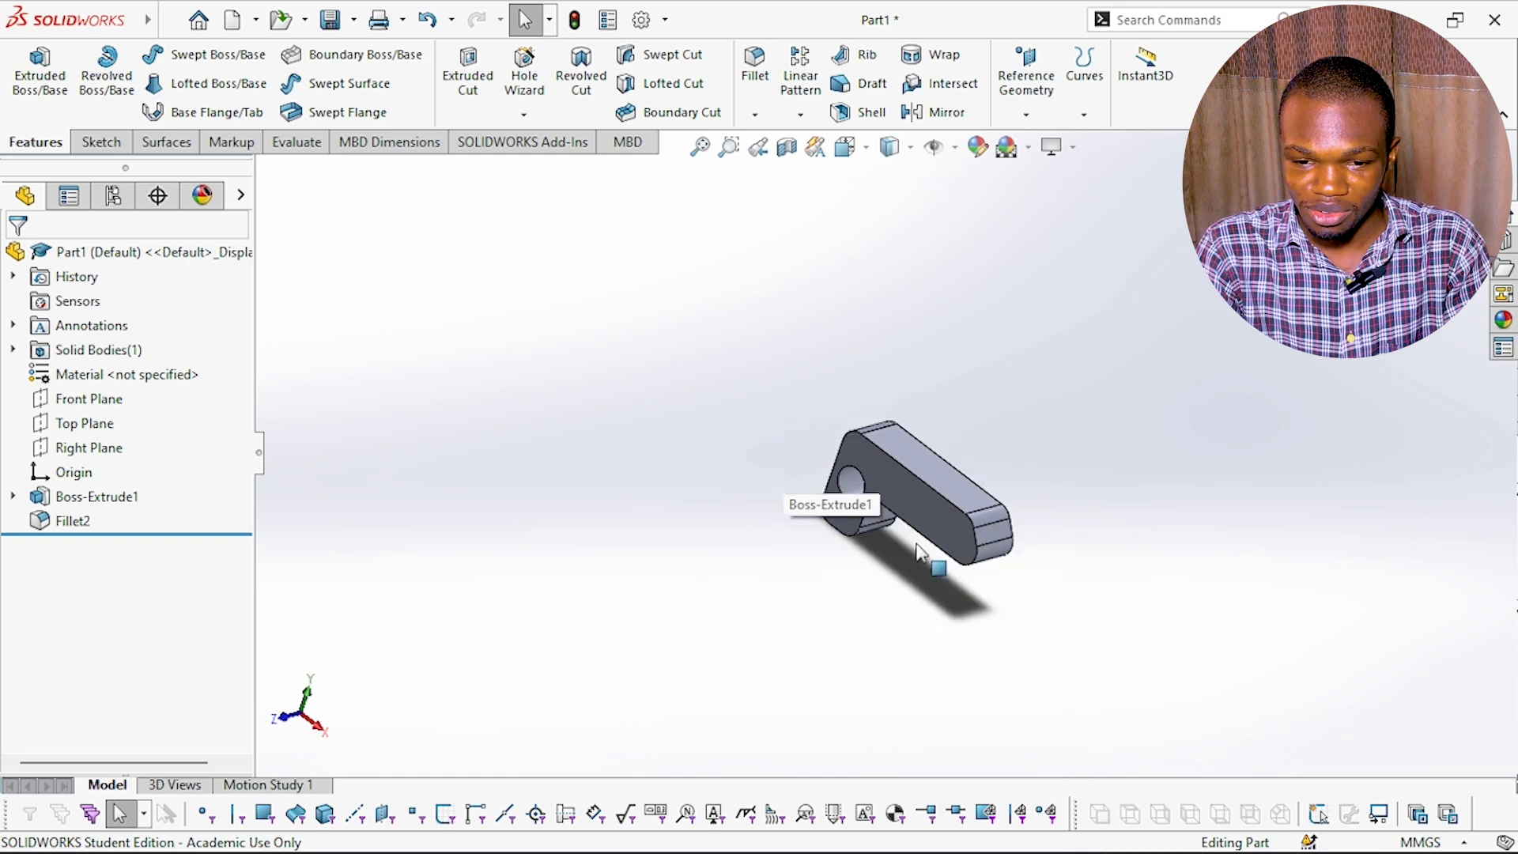
{"action": "scroll", "coordinate": [901, 542], "scroll_direction": "up", "scroll_amount": 3}
{"action": "scroll", "coordinate": [899, 403], "scroll_direction": "down", "scroll_amount": 3}
{"action": "scroll", "coordinate": [905, 415], "scroll_direction": "up", "scroll_amount": 3}
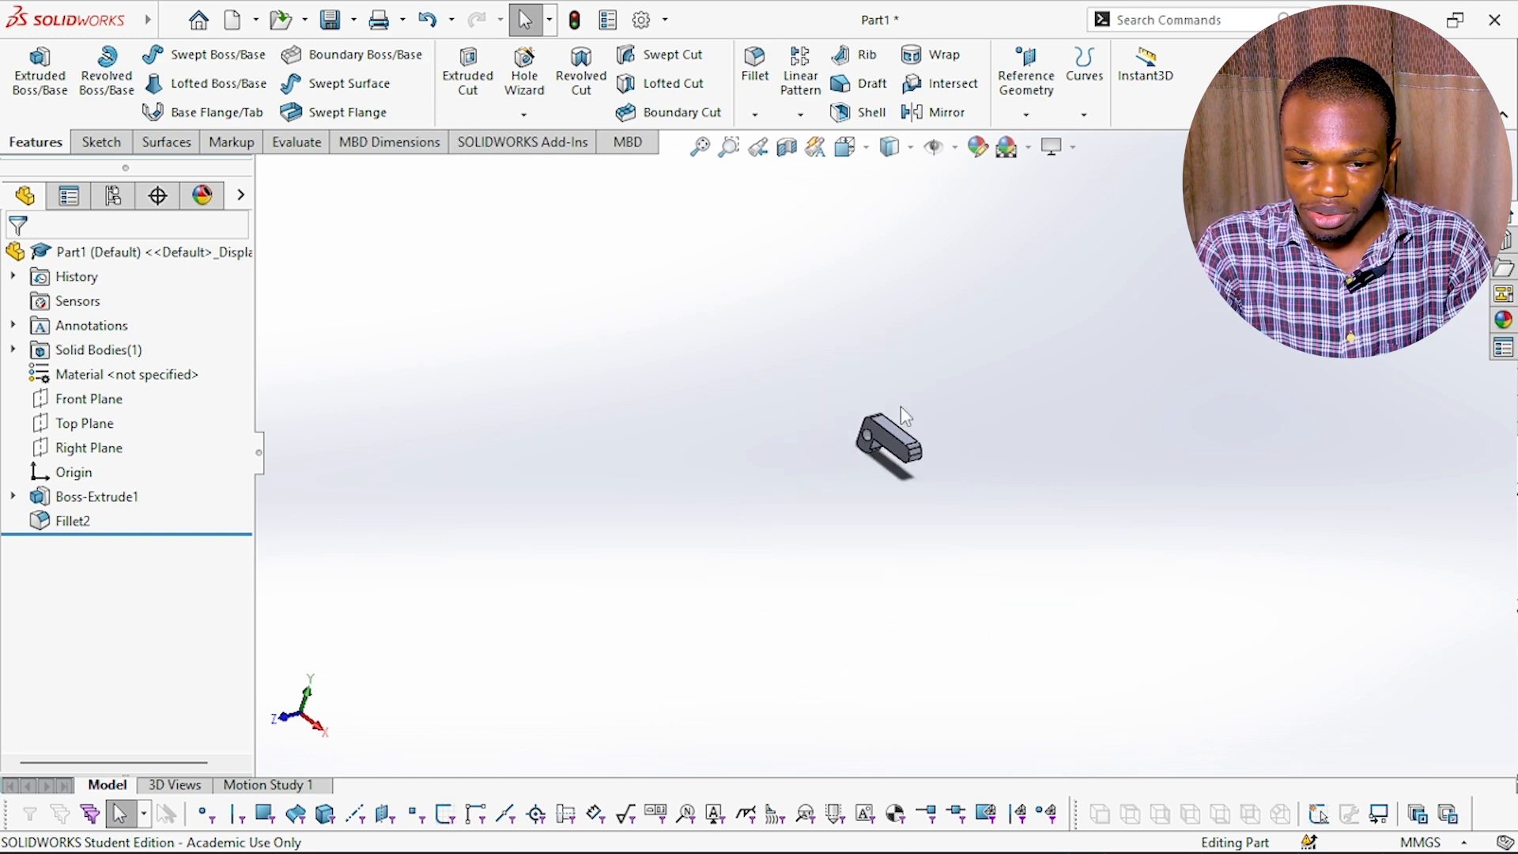
{"action": "scroll", "coordinate": [827, 311], "scroll_direction": "down", "scroll_amount": 5}
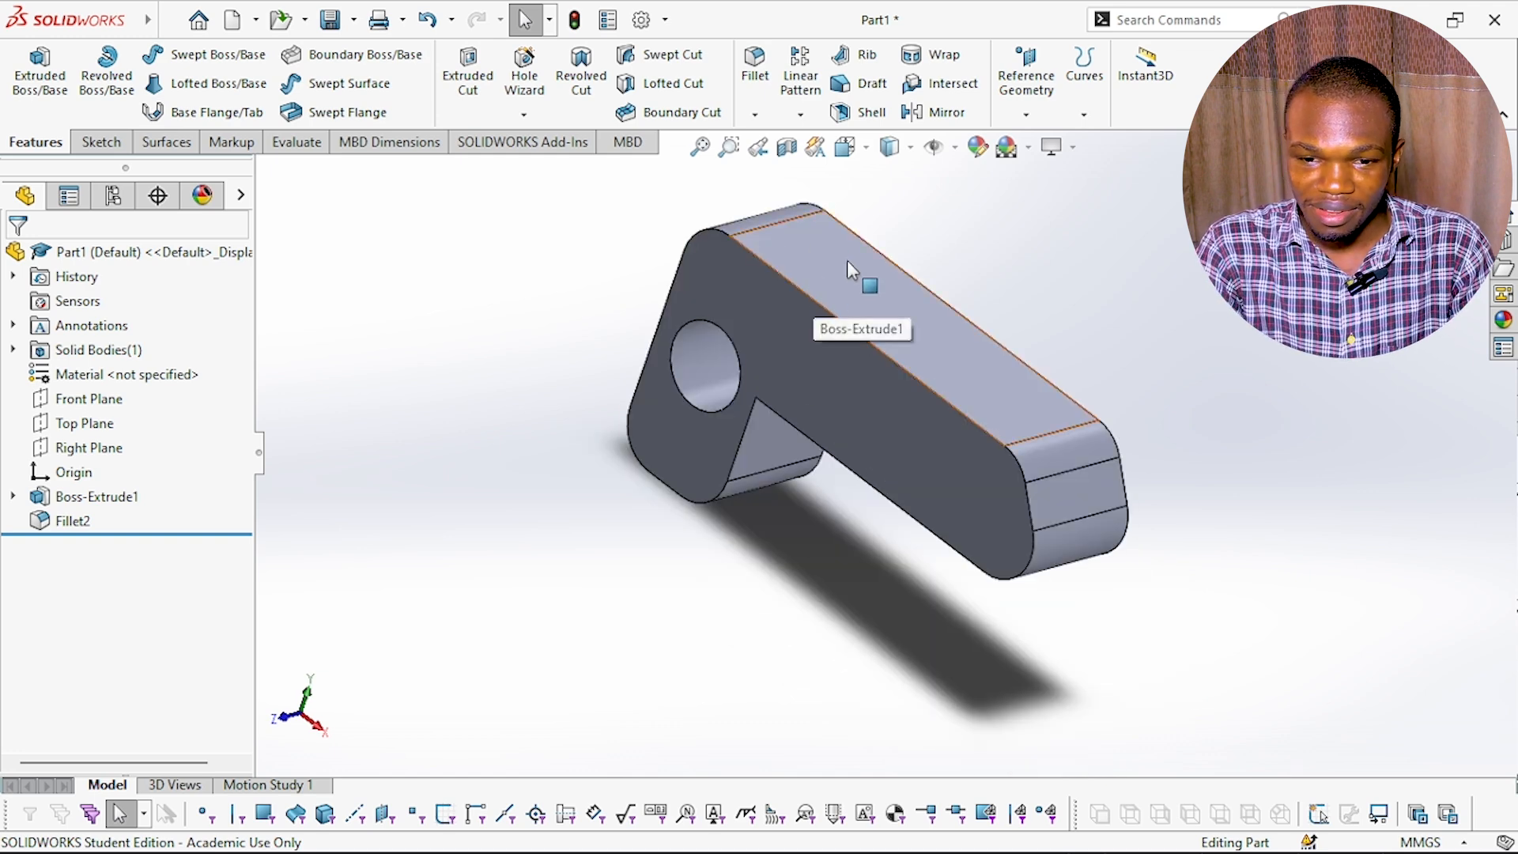
{"action": "key", "text": "f"}
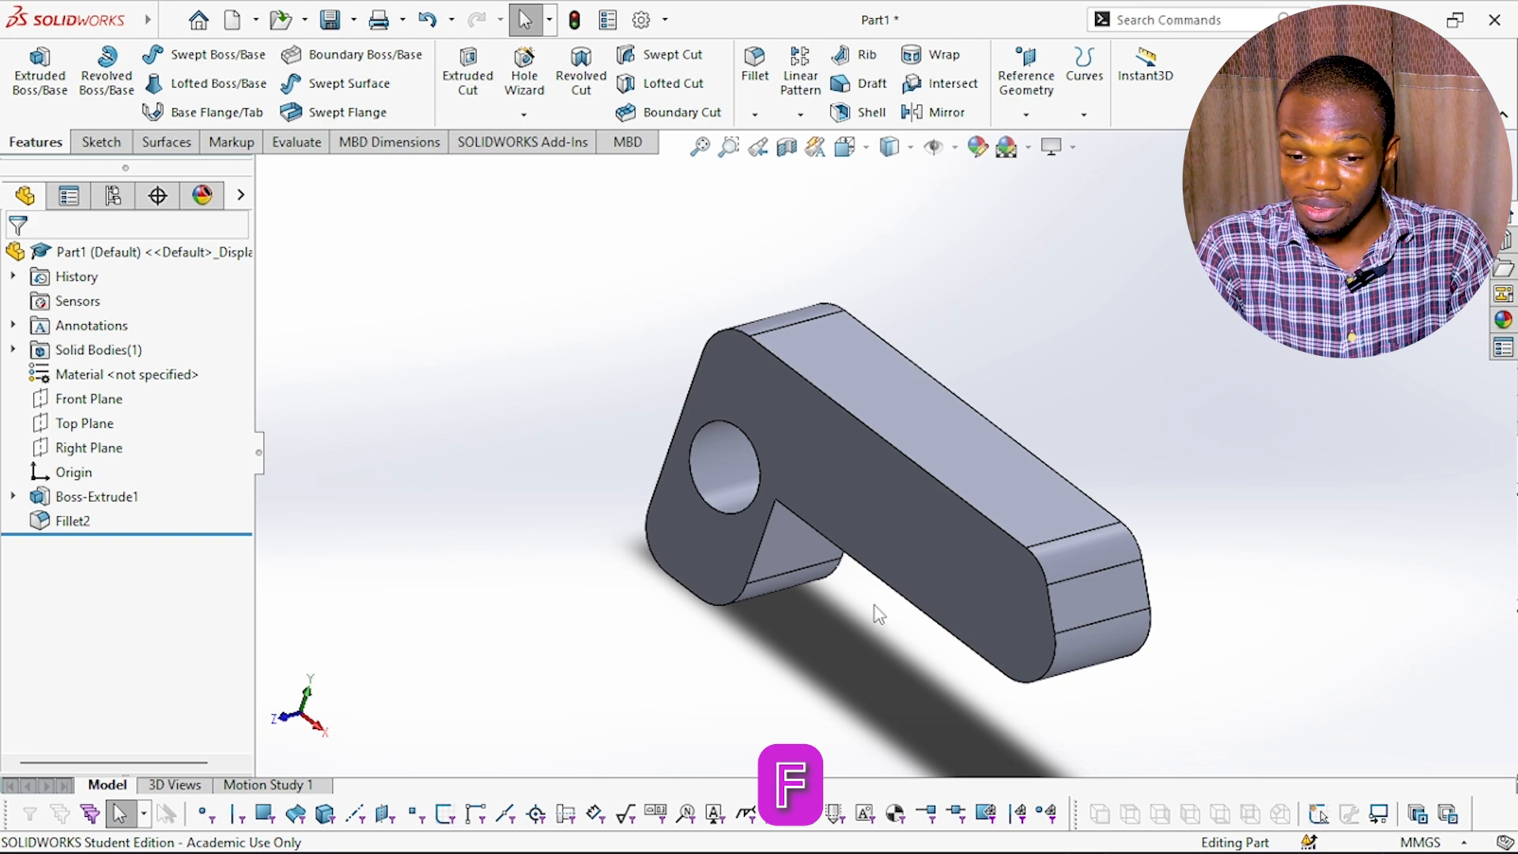
{"action": "key", "text": "f"}
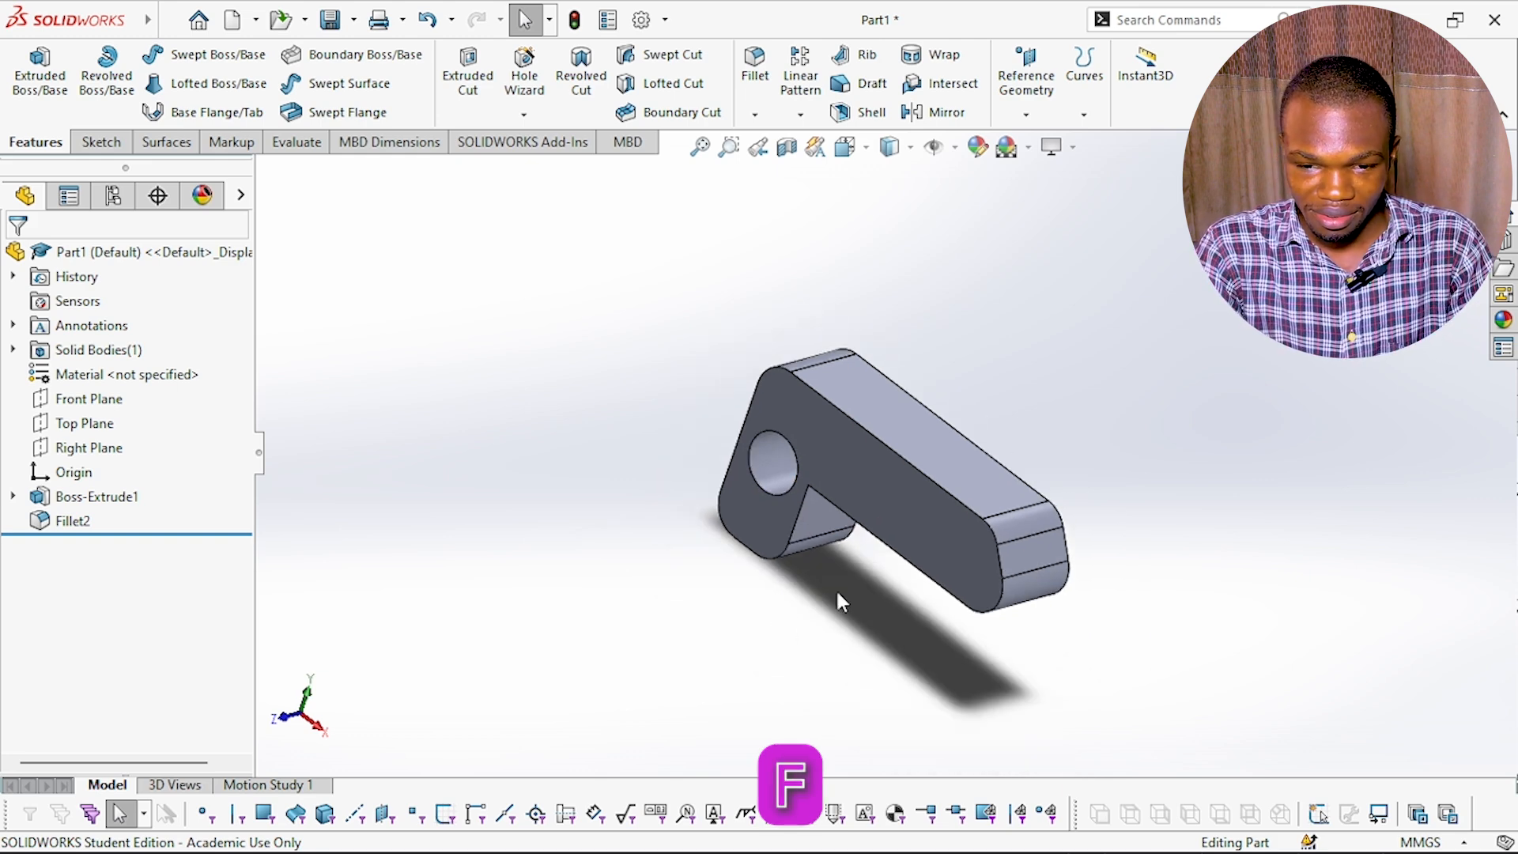
- Zoom far out from the part, close in on its large flat face, and return to a view of the whole part
{"action": "scroll", "coordinate": [947, 434], "scroll_direction": "down", "scroll_amount": 3}
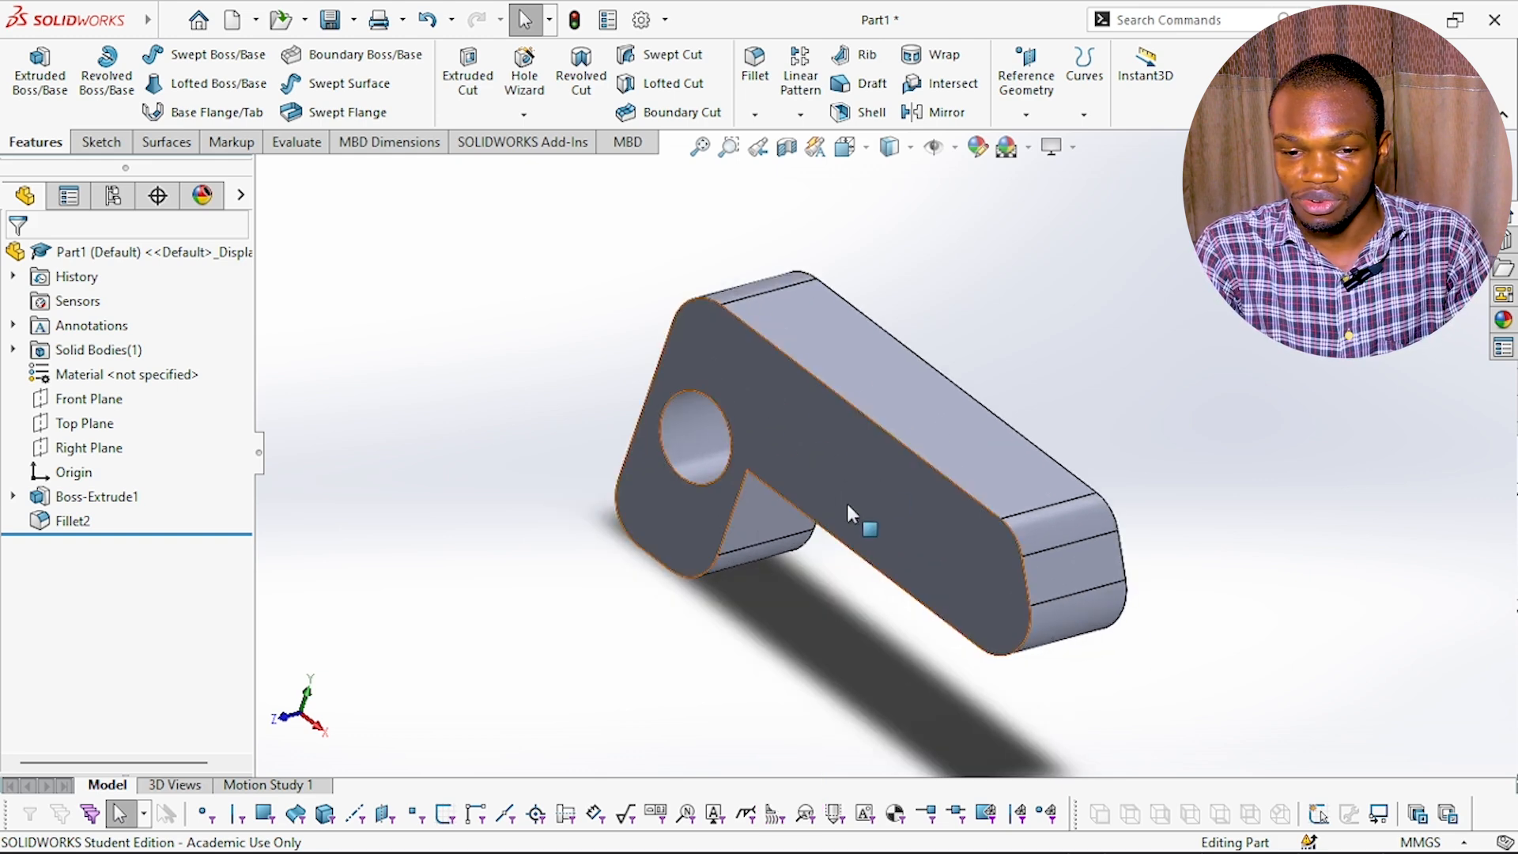
{"action": "scroll", "coordinate": [852, 582], "scroll_direction": "up", "scroll_amount": 3}
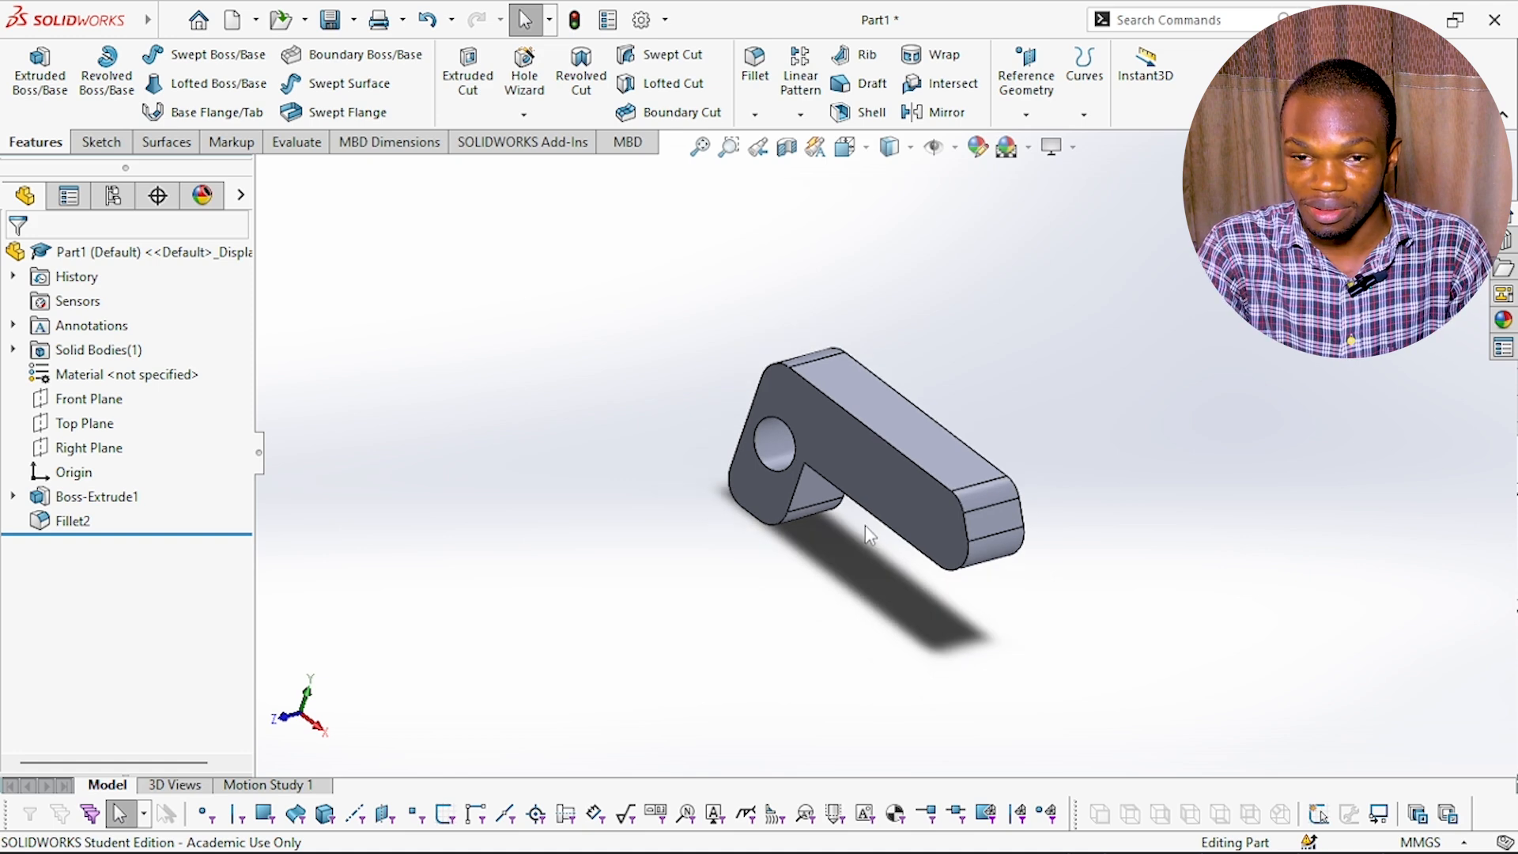
{"action": "scroll", "coordinate": [939, 531], "scroll_direction": "up", "scroll_amount": 6}
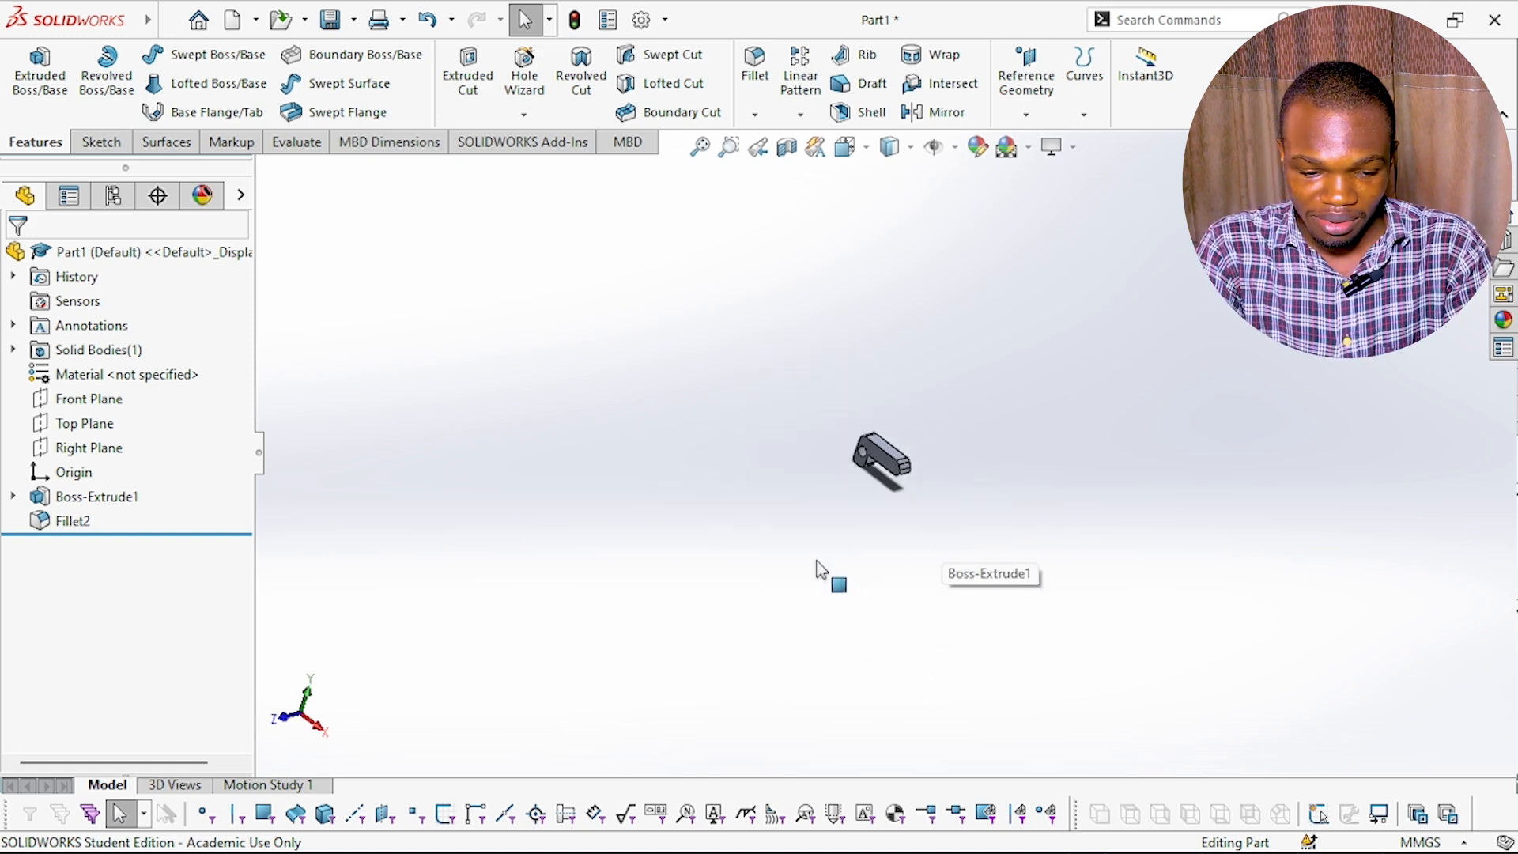
{"action": "scroll", "coordinate": [887, 316], "scroll_direction": "down", "scroll_amount": 5}
{"action": "scroll", "coordinate": [874, 379], "scroll_direction": "down", "scroll_amount": 4}
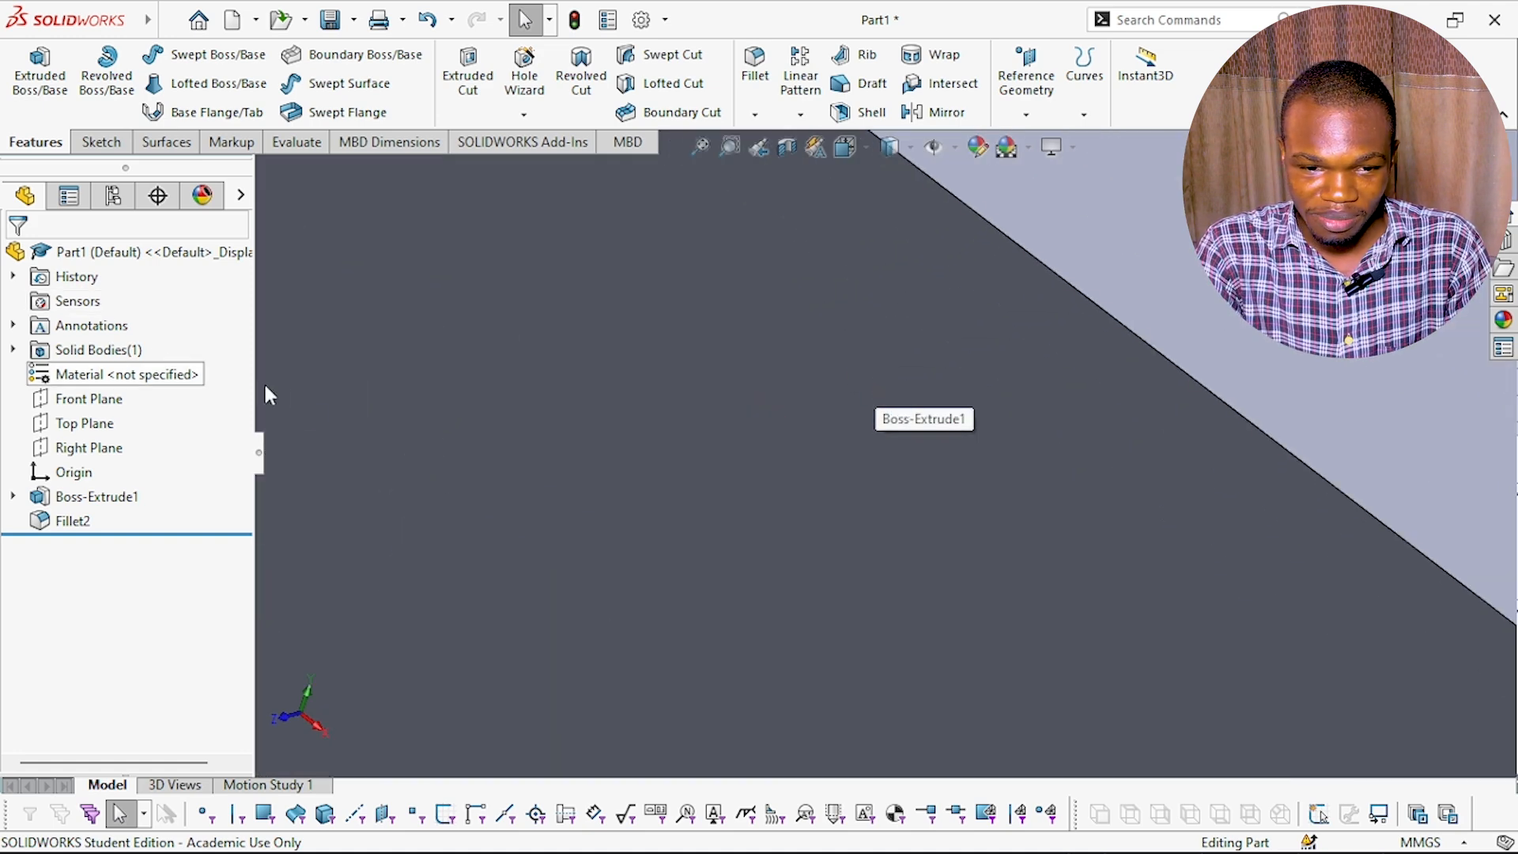
{"action": "scroll", "coordinate": [329, 407], "scroll_direction": "up", "scroll_amount": 3}
{"action": "scroll", "coordinate": [715, 344], "scroll_direction": "up", "scroll_amount": 5}
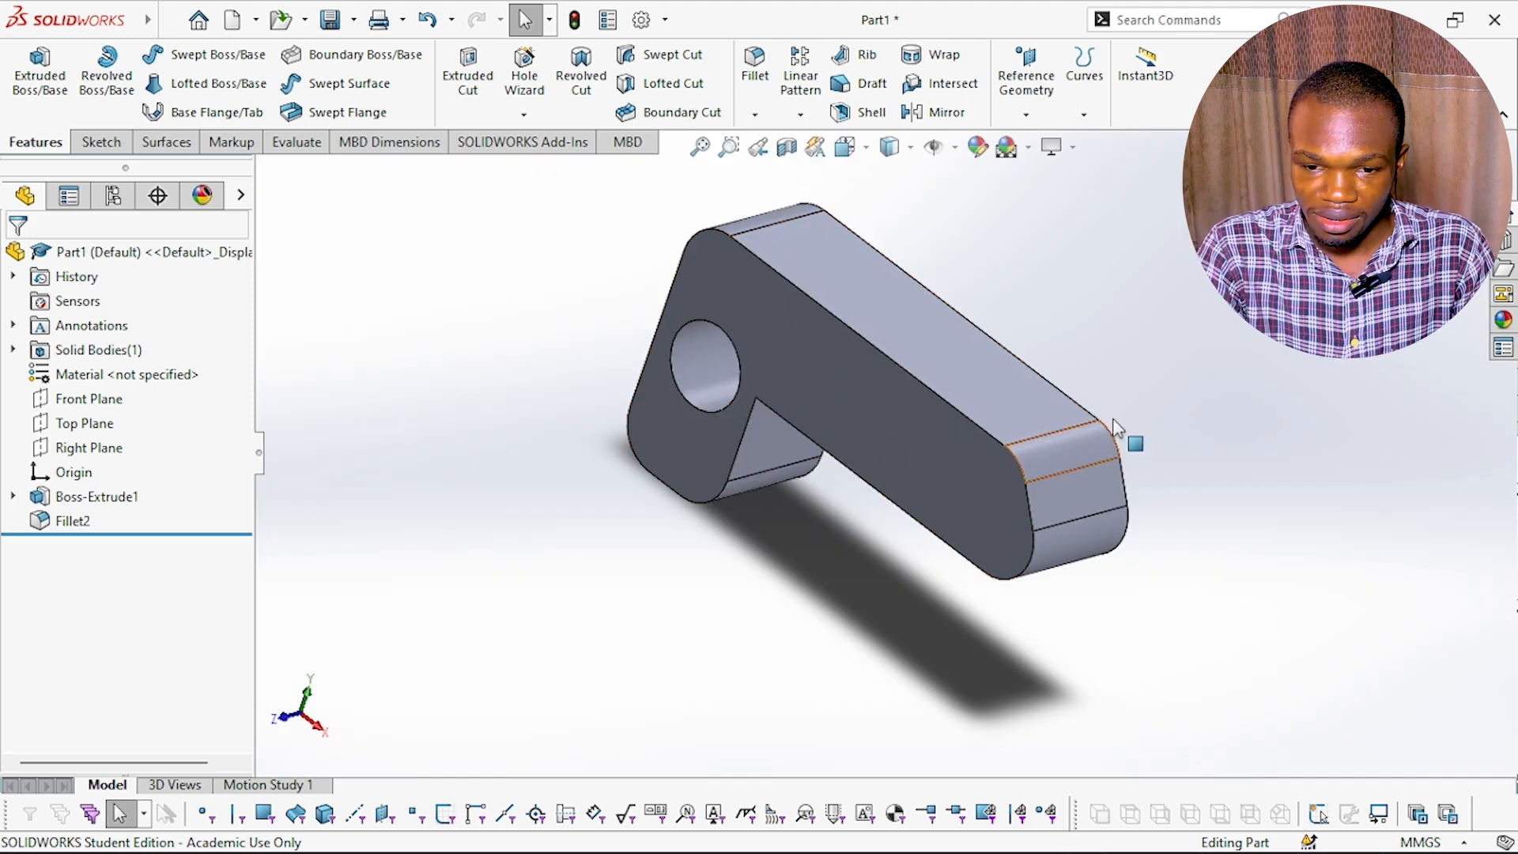
- Orbit the part freely through several angles, zooming in and out, to examine its end, hole and top faces
{"action": "middle_click_drag", "start_coordinate": [1136, 433], "coordinate": [1008, 393]}
{"action": "scroll", "coordinate": [887, 293], "scroll_direction": "up", "scroll_amount": 3}
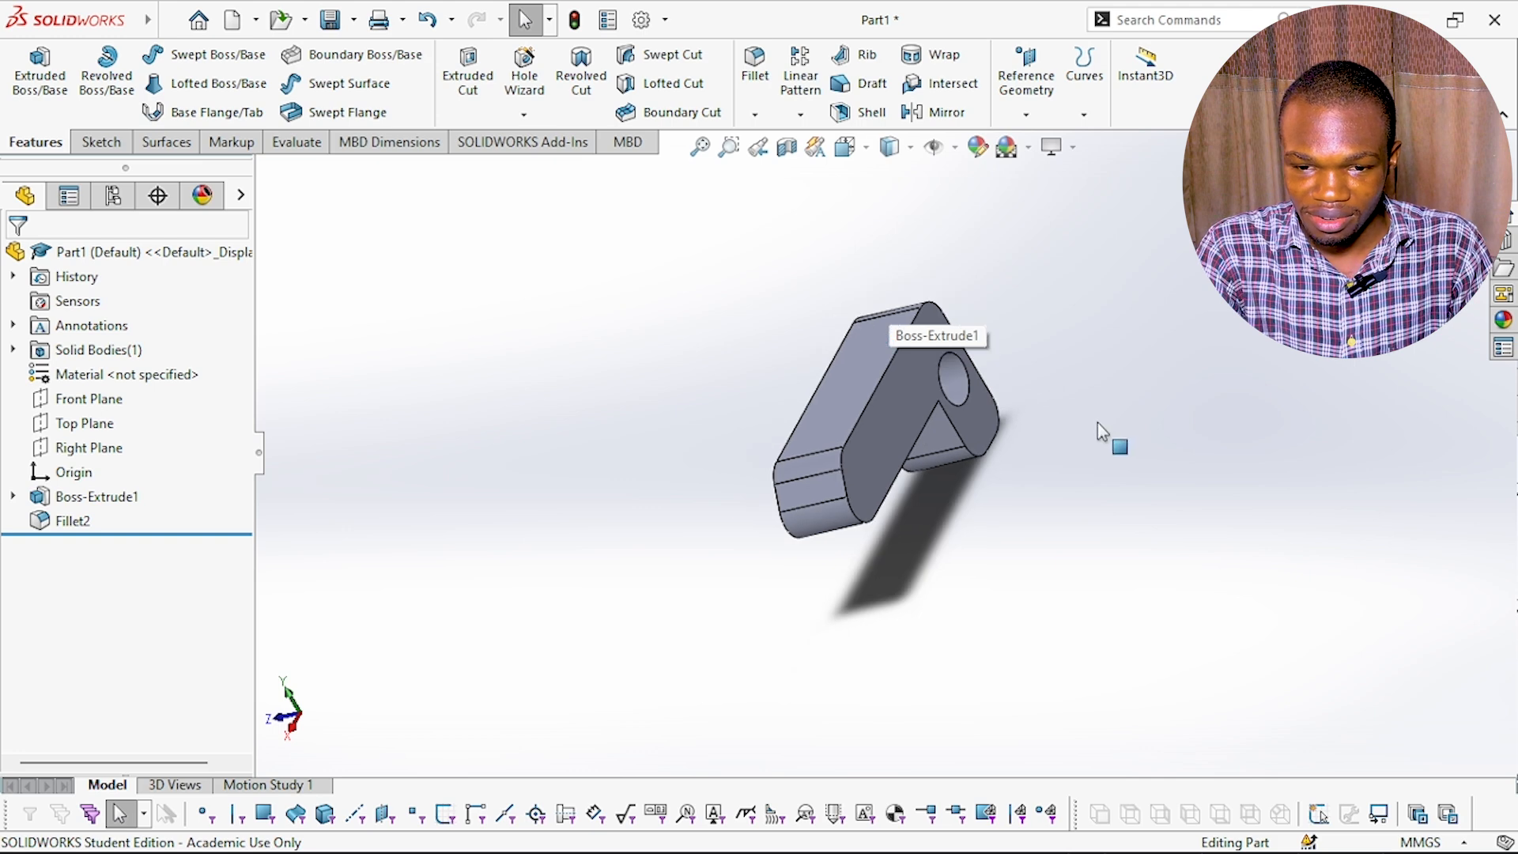
{"action": "scroll", "coordinate": [893, 419], "scroll_direction": "down", "scroll_amount": 3}
{"action": "scroll", "coordinate": [894, 429], "scroll_direction": "up", "scroll_amount": 2}
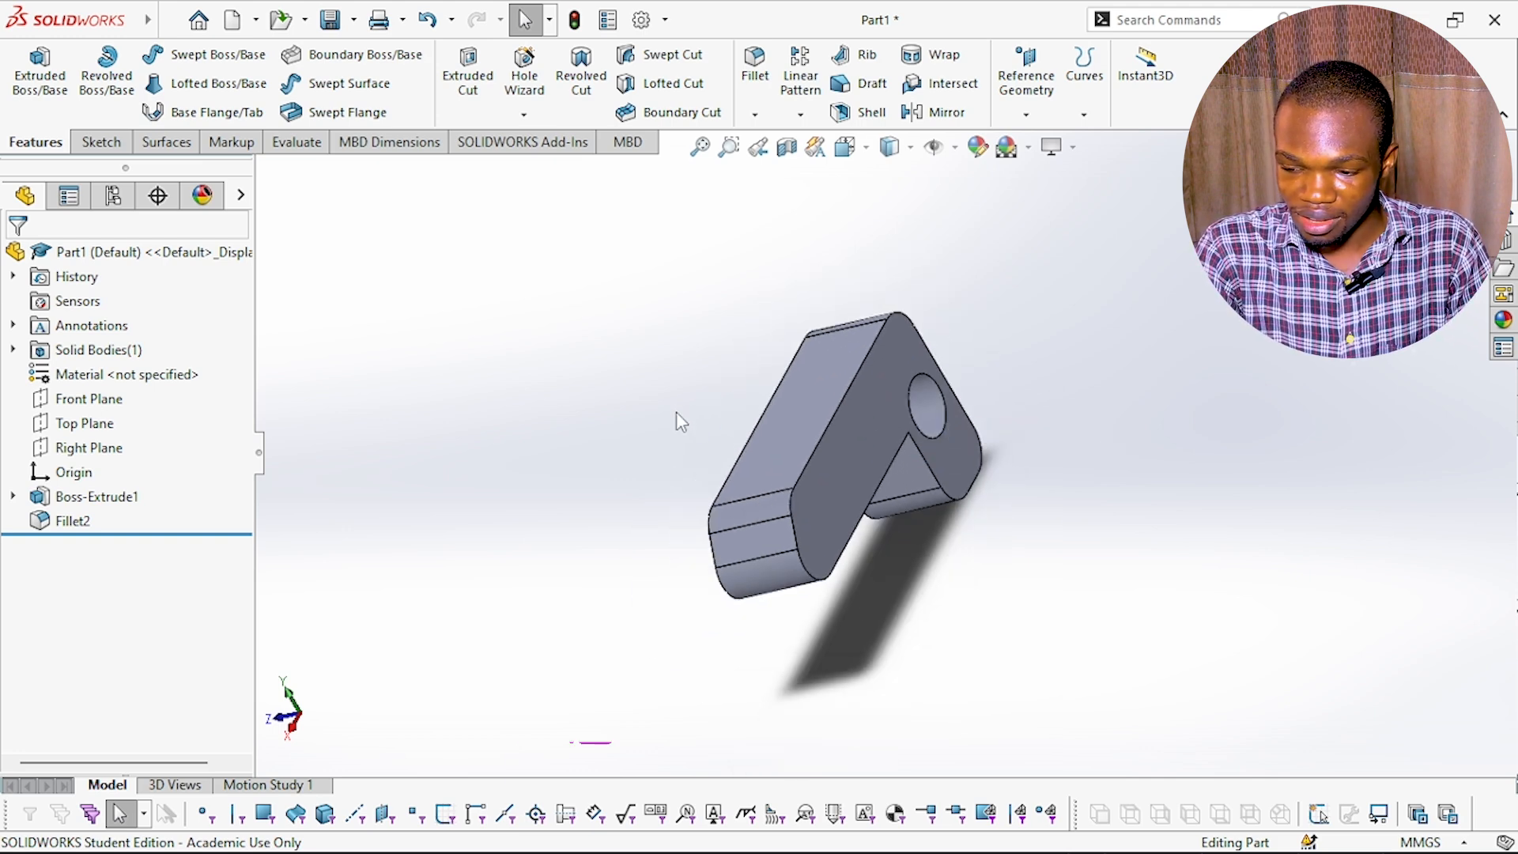
{"action": "middle_click_drag", "start_coordinate": [545, 434], "coordinate": [1046, 278]}
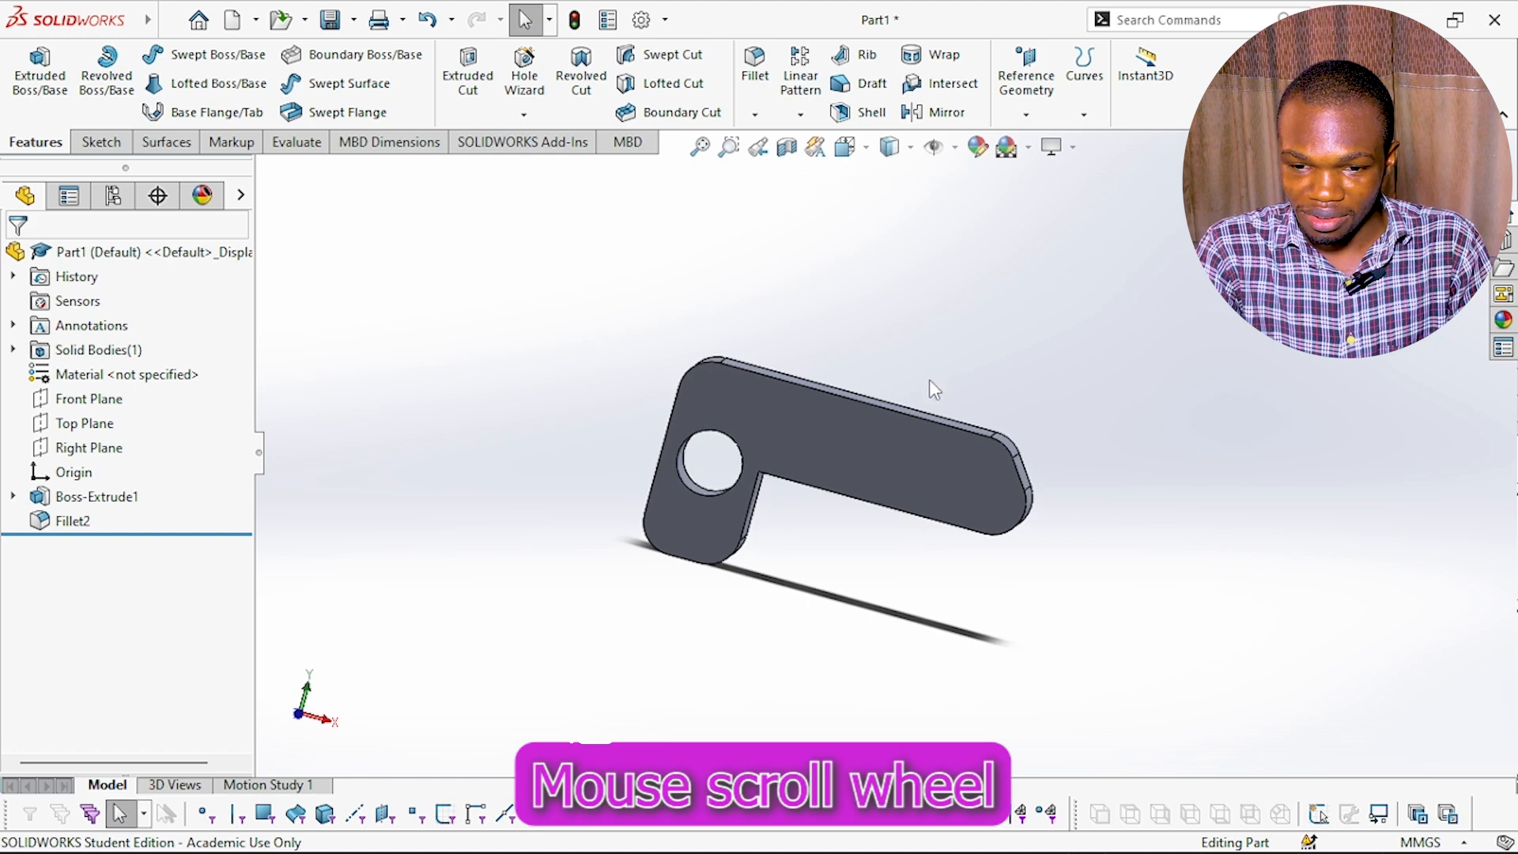
{"action": "middle_click_drag", "start_coordinate": [931, 392], "coordinate": [865, 405]}
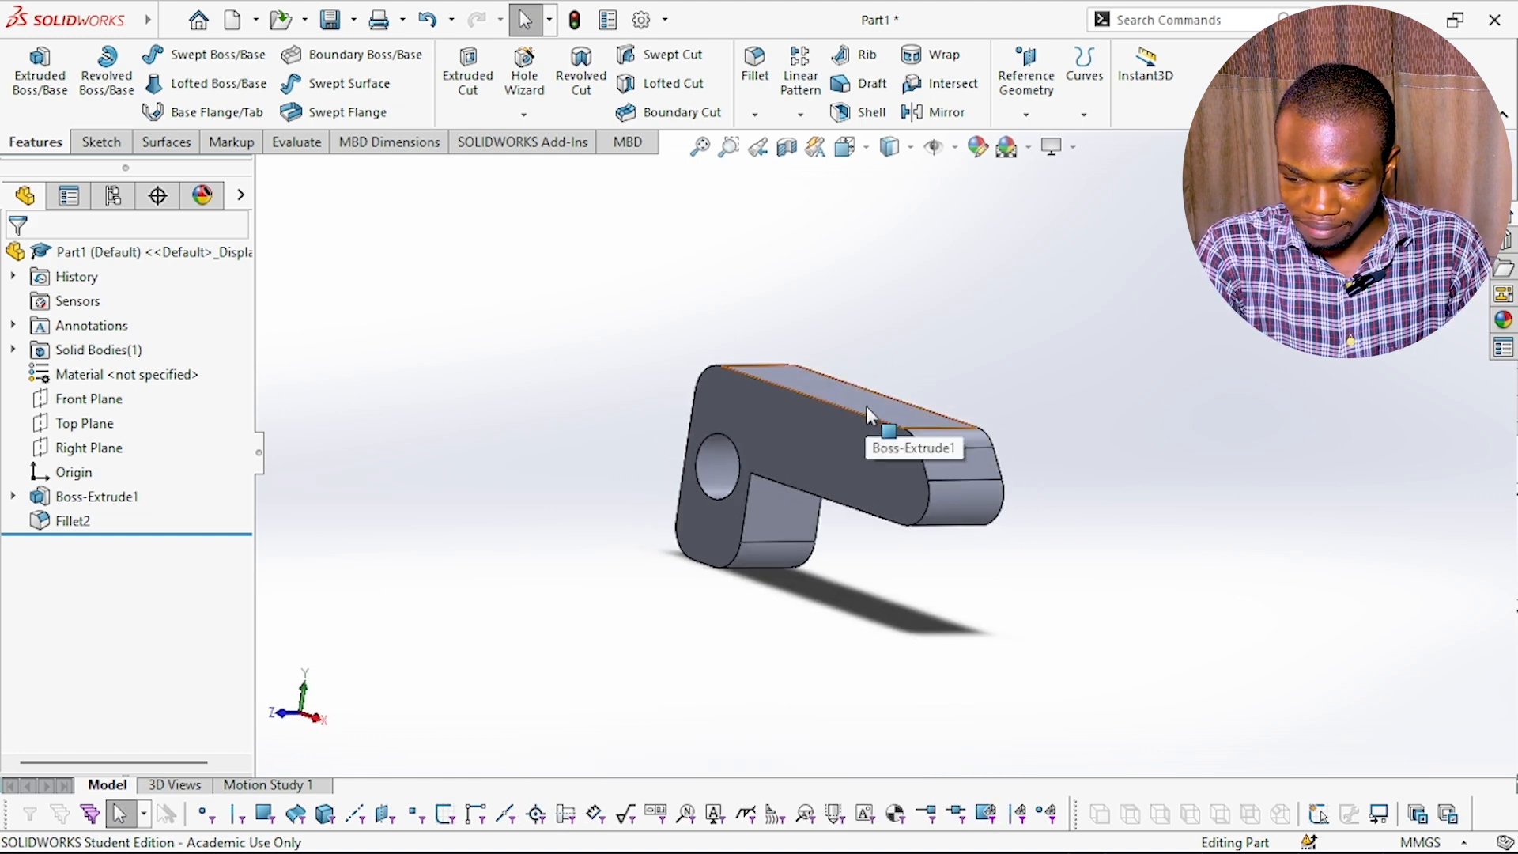
{"action": "mouse_move", "coordinate": [664, 468]}
{"action": "middle_mouse_down"}
{"action": "mouse_move", "coordinate": [987, 483]}
{"action": "mouse_move", "coordinate": [1158, 627]}
{"action": "mouse_move", "coordinate": [653, 579]}
{"action": "mouse_move", "coordinate": [638, 762]}
{"action": "mouse_move", "coordinate": [1151, 576]}
{"action": "mouse_move", "coordinate": [593, 498]}
{"action": "mouse_move", "coordinate": [1172, 585]}
{"action": "mouse_move", "coordinate": [641, 434]}
{"action": "mouse_move", "coordinate": [969, 566]}
{"action": "mouse_move", "coordinate": [607, 532]}
{"action": "mouse_move", "coordinate": [972, 553]}
{"action": "mouse_move", "coordinate": [598, 591]}
{"action": "mouse_move", "coordinate": [1040, 451]}
{"action": "mouse_move", "coordinate": [772, 481]}
{"action": "mouse_move", "coordinate": [941, 388]}
{"action": "mouse_move", "coordinate": [752, 661]}
{"action": "mouse_move", "coordinate": [673, 446]}
{"action": "middle_mouse_up"}
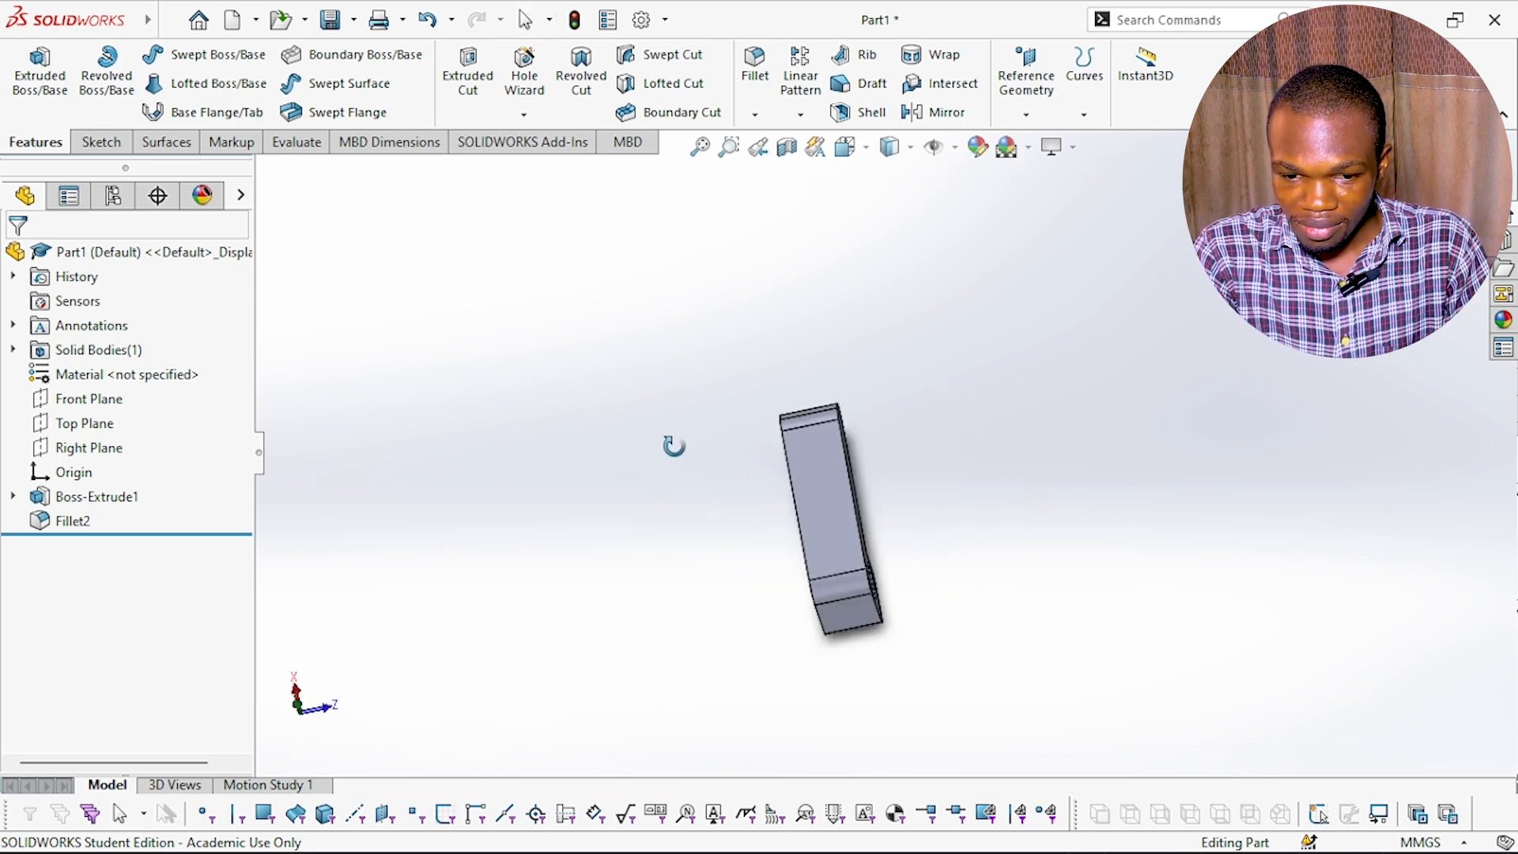
- Pan the part freely across the graphics area, zoom in and out on it, and orbit it to another angle
{"action": "middle_click_drag", "start_coordinate": [630, 553], "coordinate": [551, 512], "text": "ctrl"}
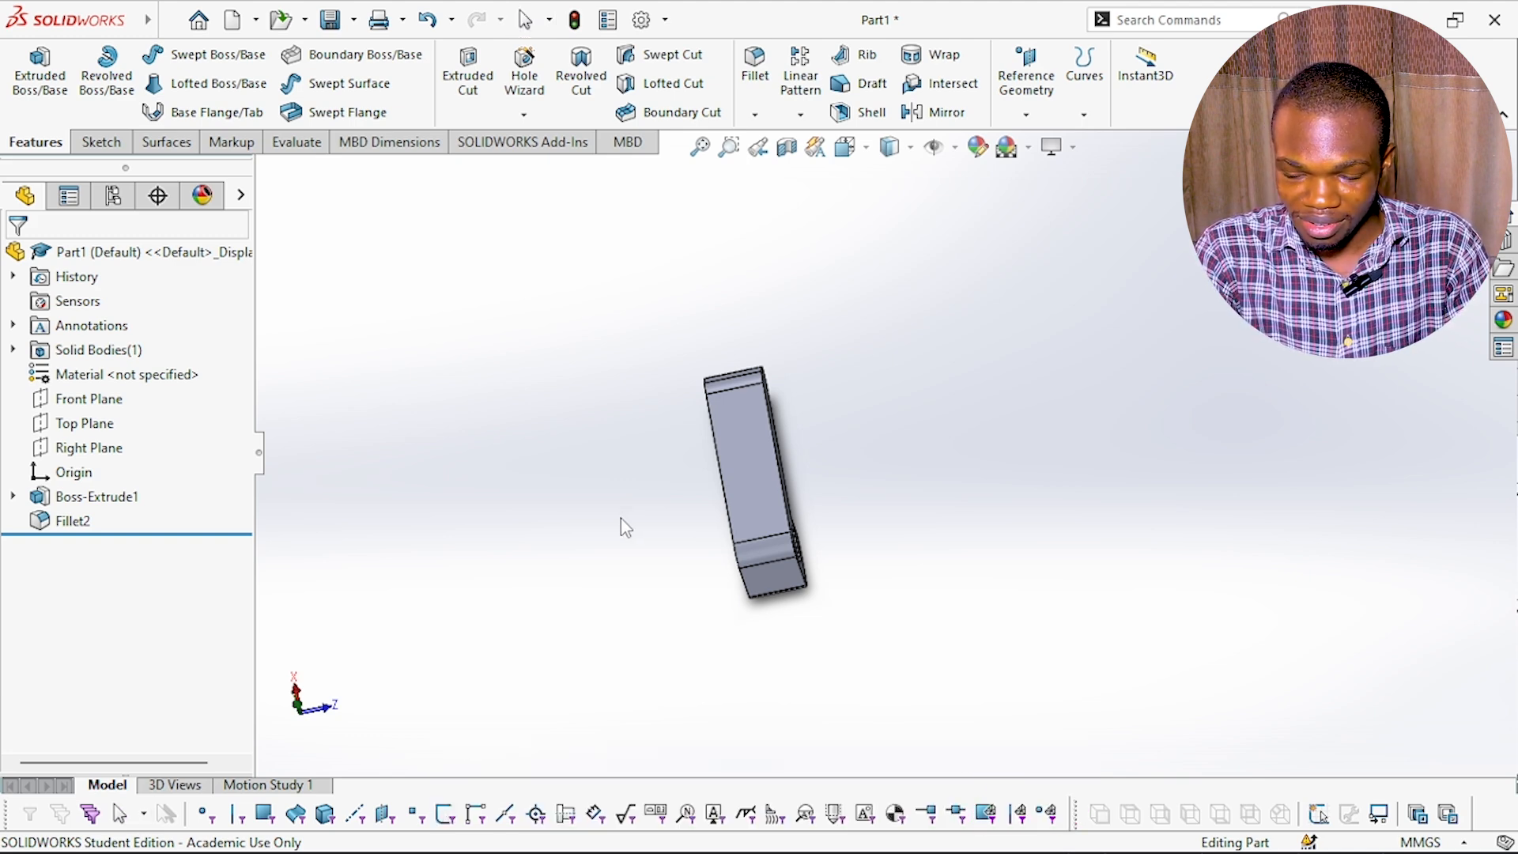
{"action": "middle_click_drag", "start_coordinate": [623, 522], "coordinate": [576, 544], "text": "ctrl"}
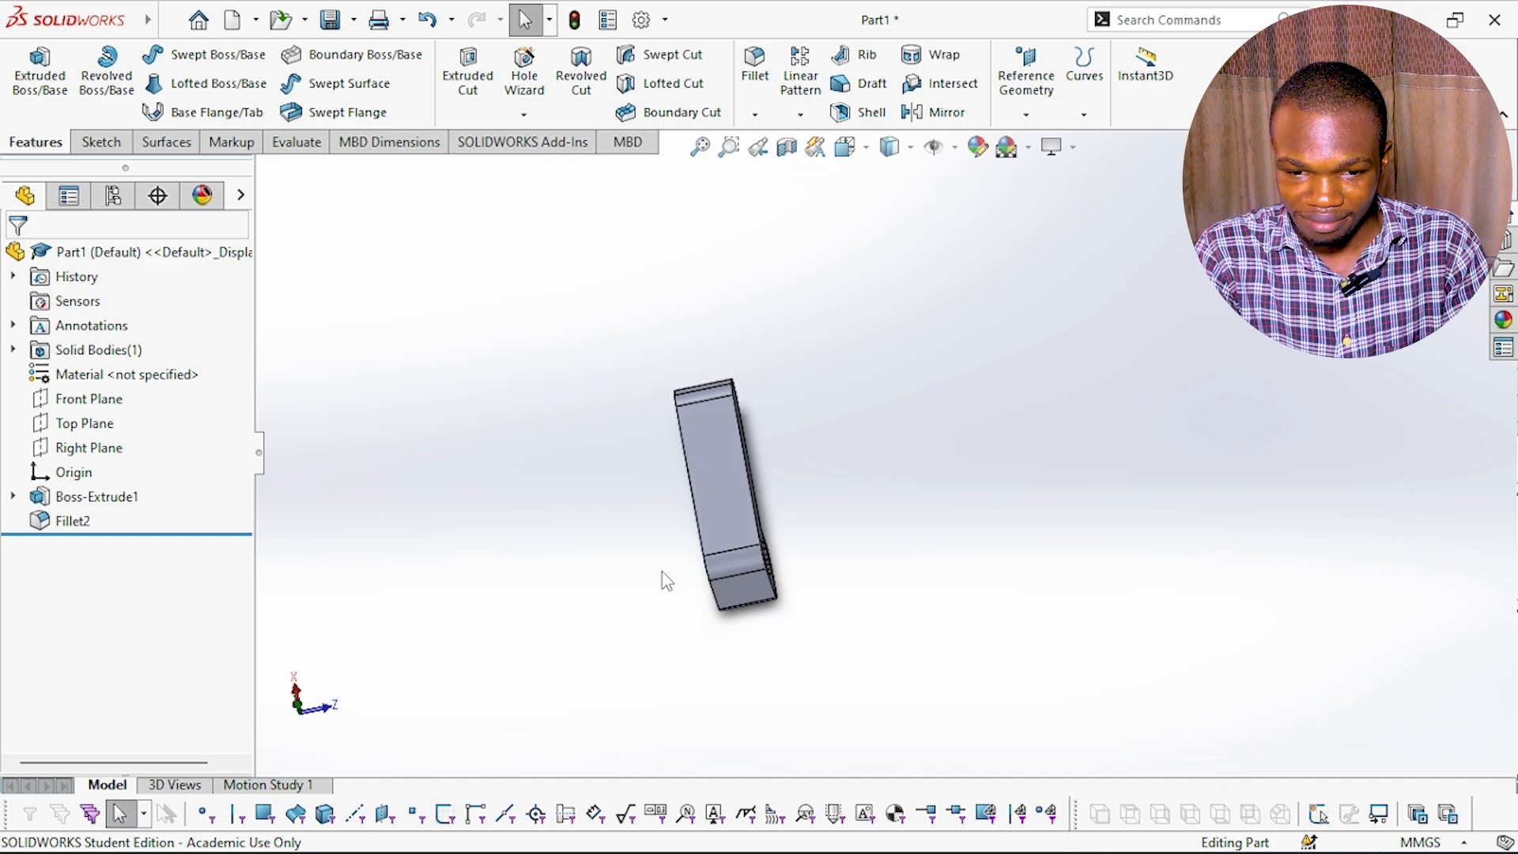
{"action": "scroll", "coordinate": [662, 572], "scroll_direction": "up", "scroll_amount": 2}
{"action": "scroll", "coordinate": [671, 596], "scroll_direction": "down", "scroll_amount": 2}
{"action": "scroll", "coordinate": [1024, 435], "scroll_direction": "down", "scroll_amount": 3}
{"action": "scroll", "coordinate": [739, 586], "scroll_direction": "up", "scroll_amount": 1}
{"action": "scroll", "coordinate": [746, 455], "scroll_direction": "up", "scroll_amount": 1}
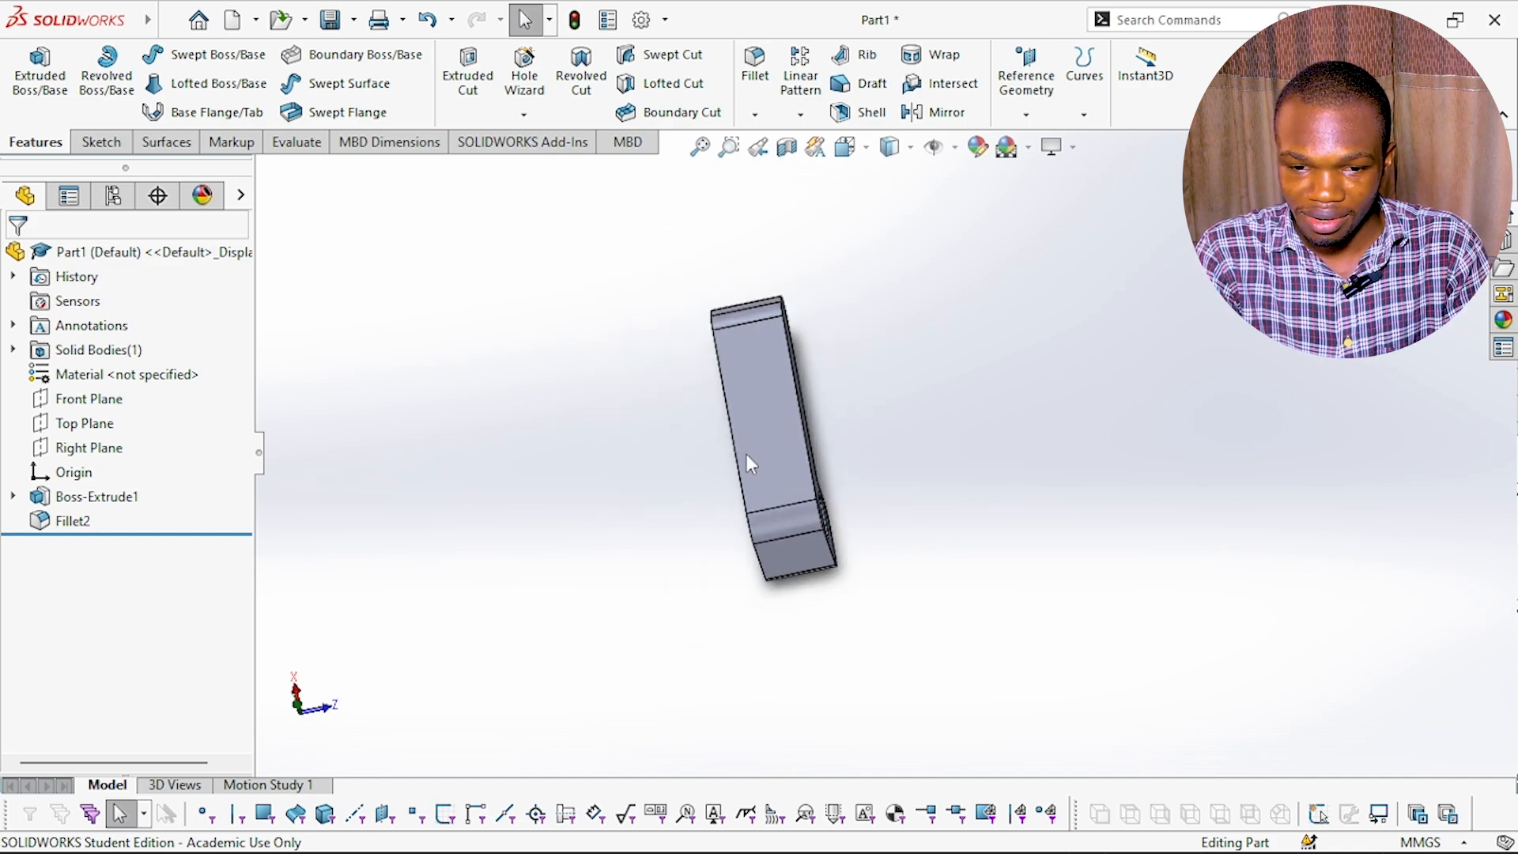
{"action": "middle_click_drag", "start_coordinate": [690, 559], "coordinate": [765, 502]}
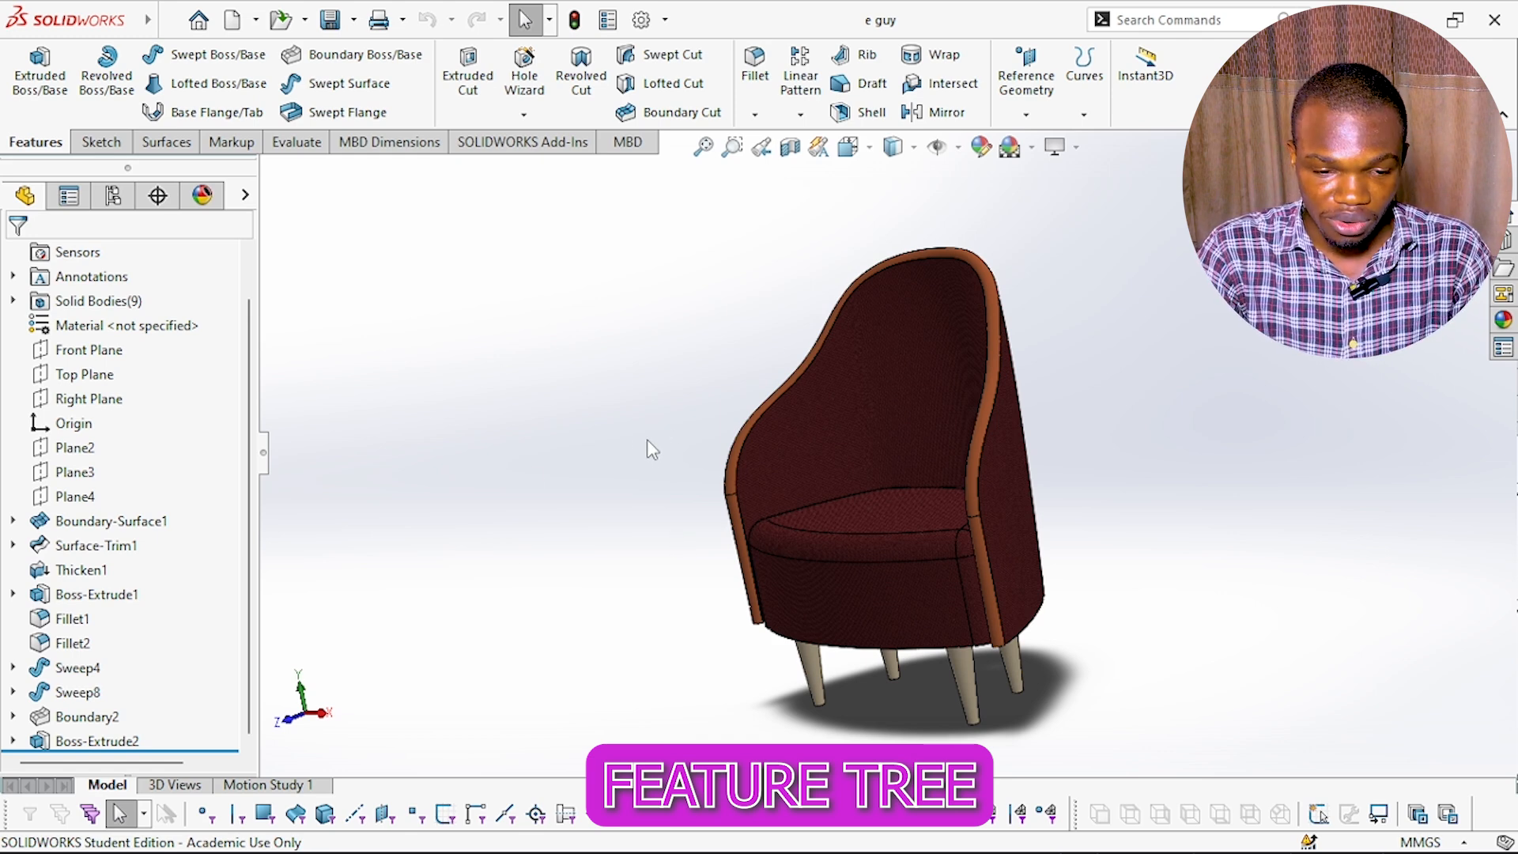
- Examine the chair model from several angles, both complete and with its feature tree rolled back to just after Surface-Trim1
{"action": "middle_click_drag", "start_coordinate": [647, 439], "coordinate": [749, 419]}
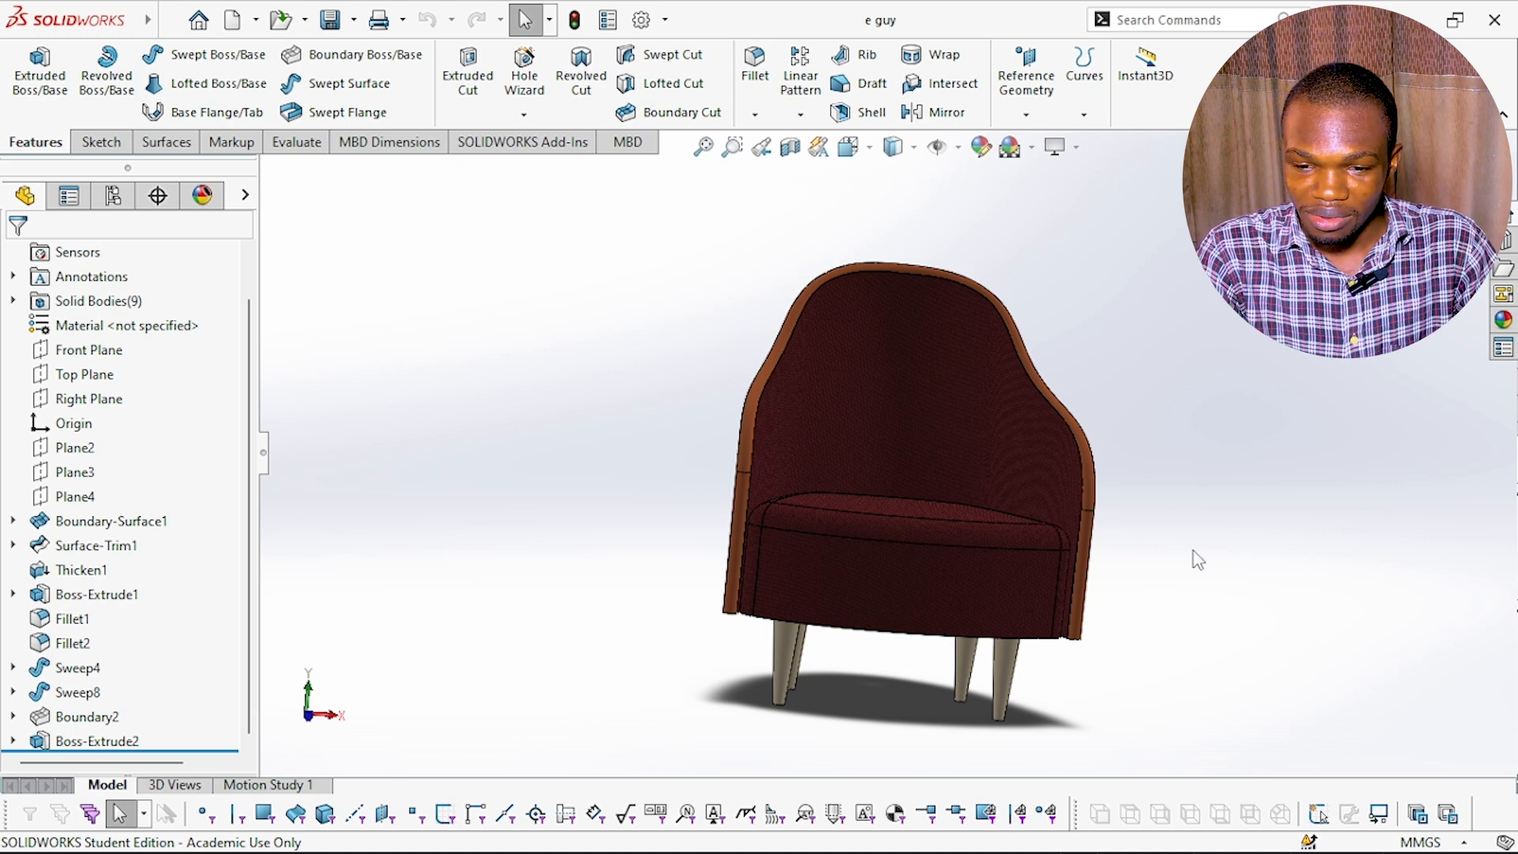
{"action": "middle_click_drag", "start_coordinate": [1192, 559], "coordinate": [1134, 566]}
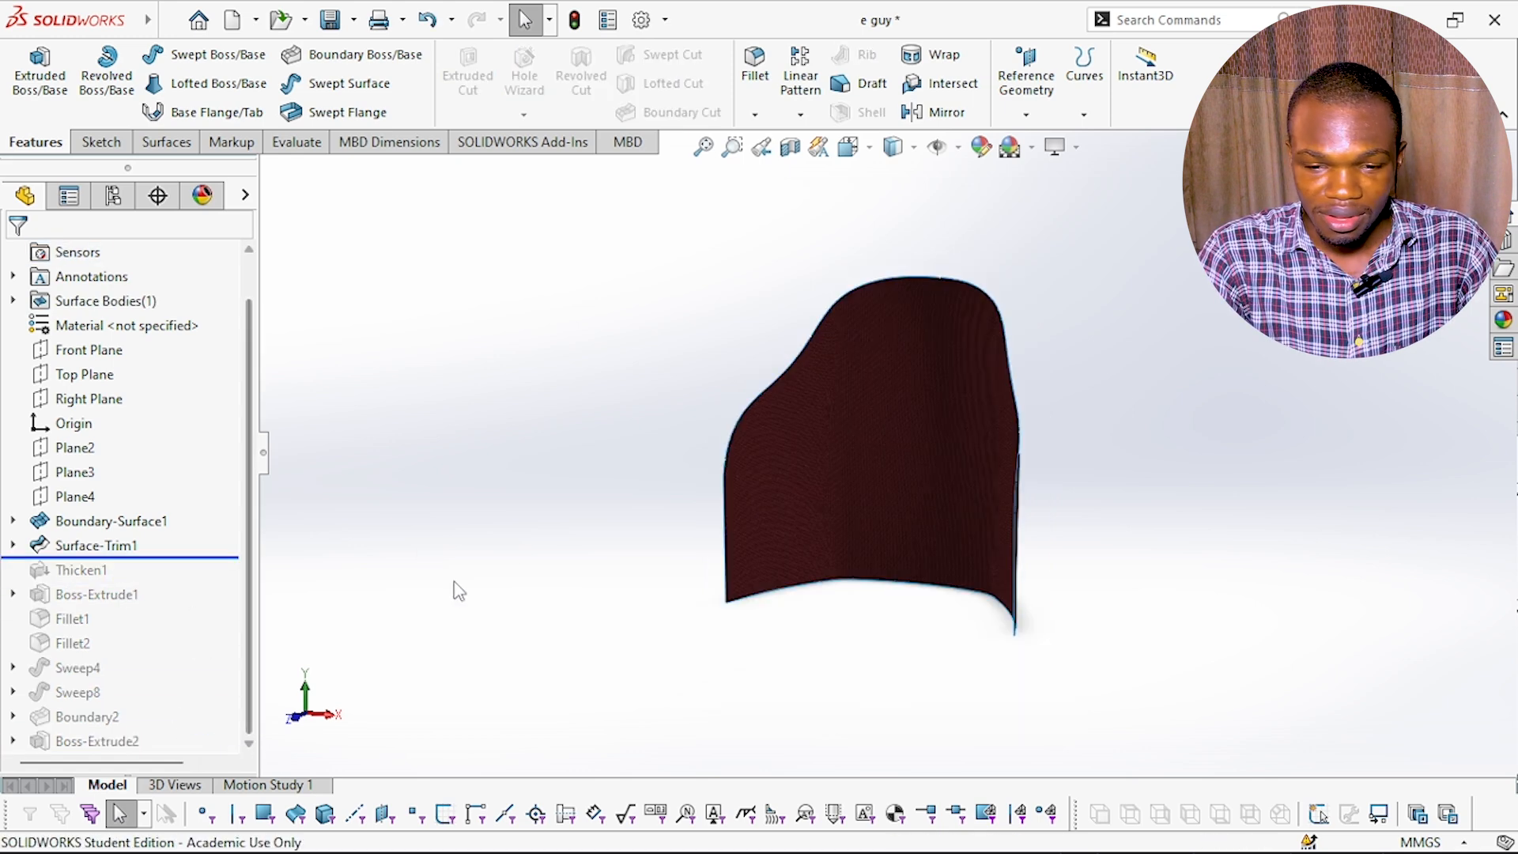
{"action": "middle_click_drag", "start_coordinate": [675, 614], "coordinate": [514, 629]}
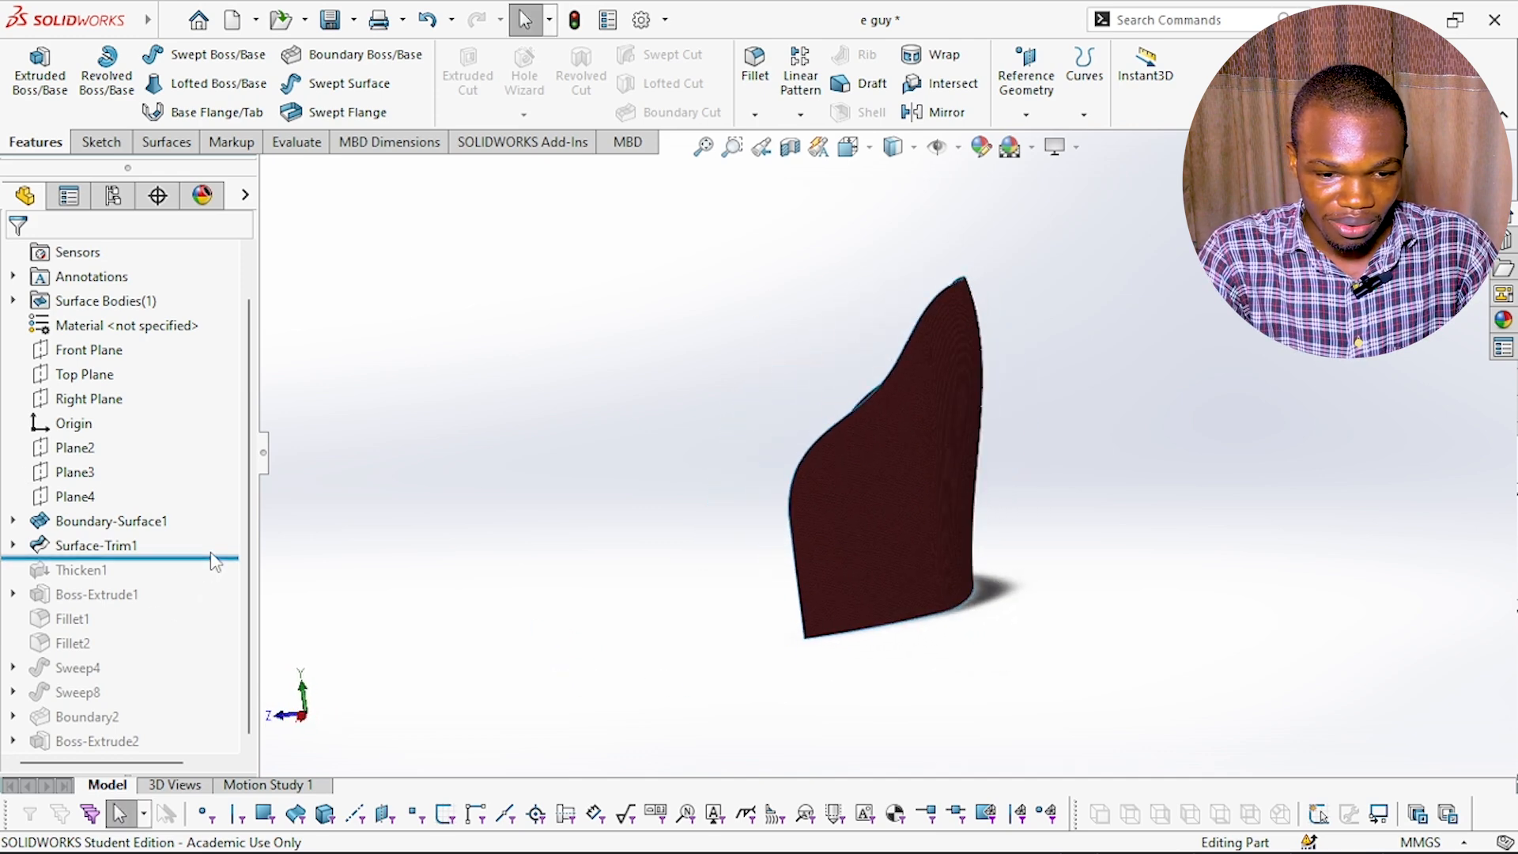
- Roll the feature tree back to just after Boundary-Surface1, examine the untrimmed surface, and expand that feature's sketches
{"action": "left_click_drag", "start_coordinate": [213, 558], "coordinate": [212, 533]}
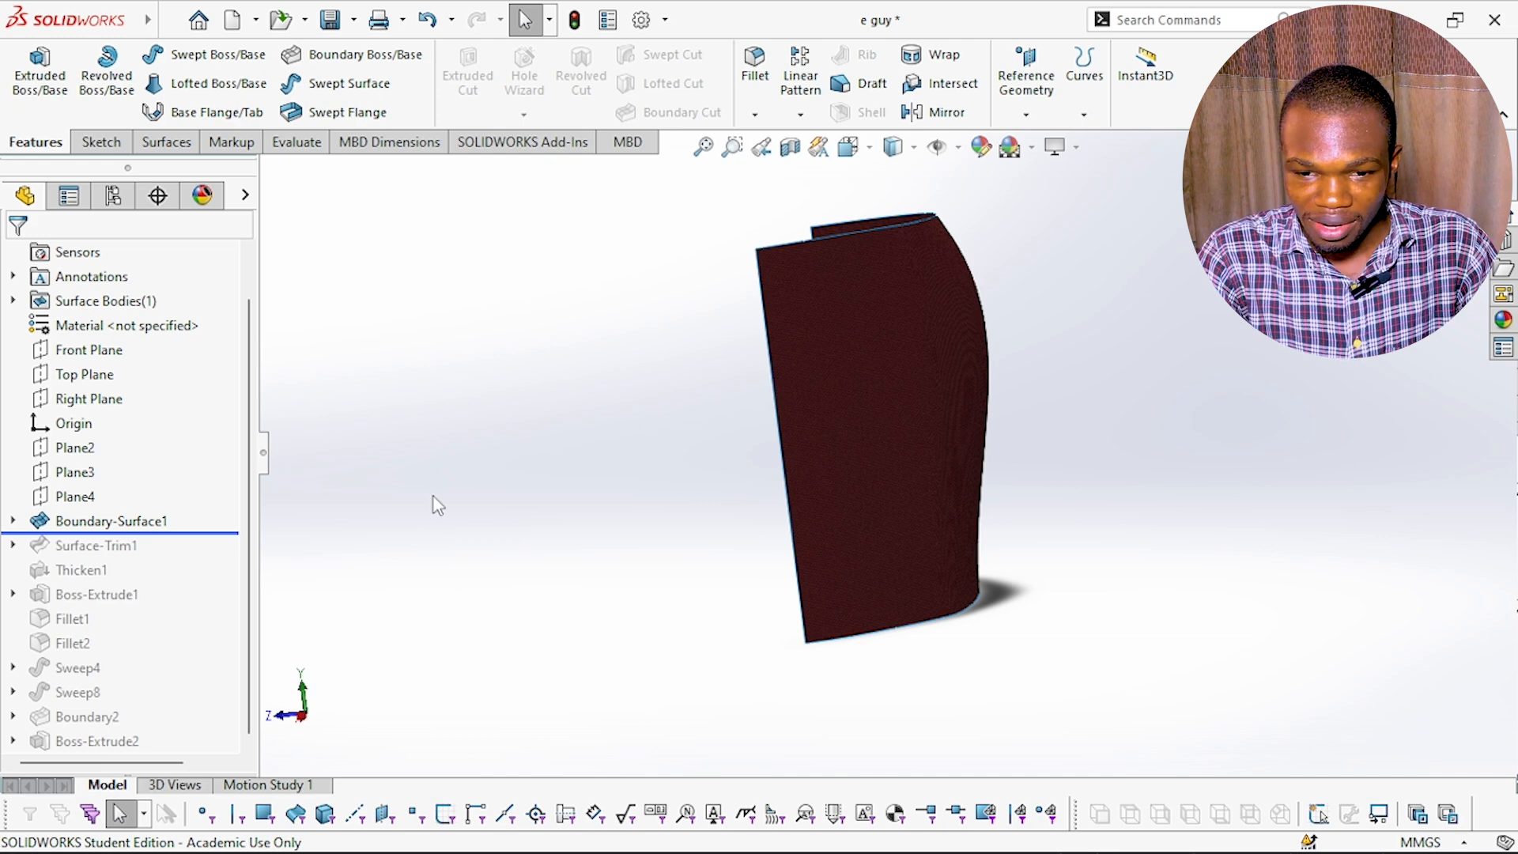
{"action": "middle_click_drag", "start_coordinate": [437, 506], "coordinate": [600, 534]}
{"action": "left_click", "coordinate": [13, 521]}
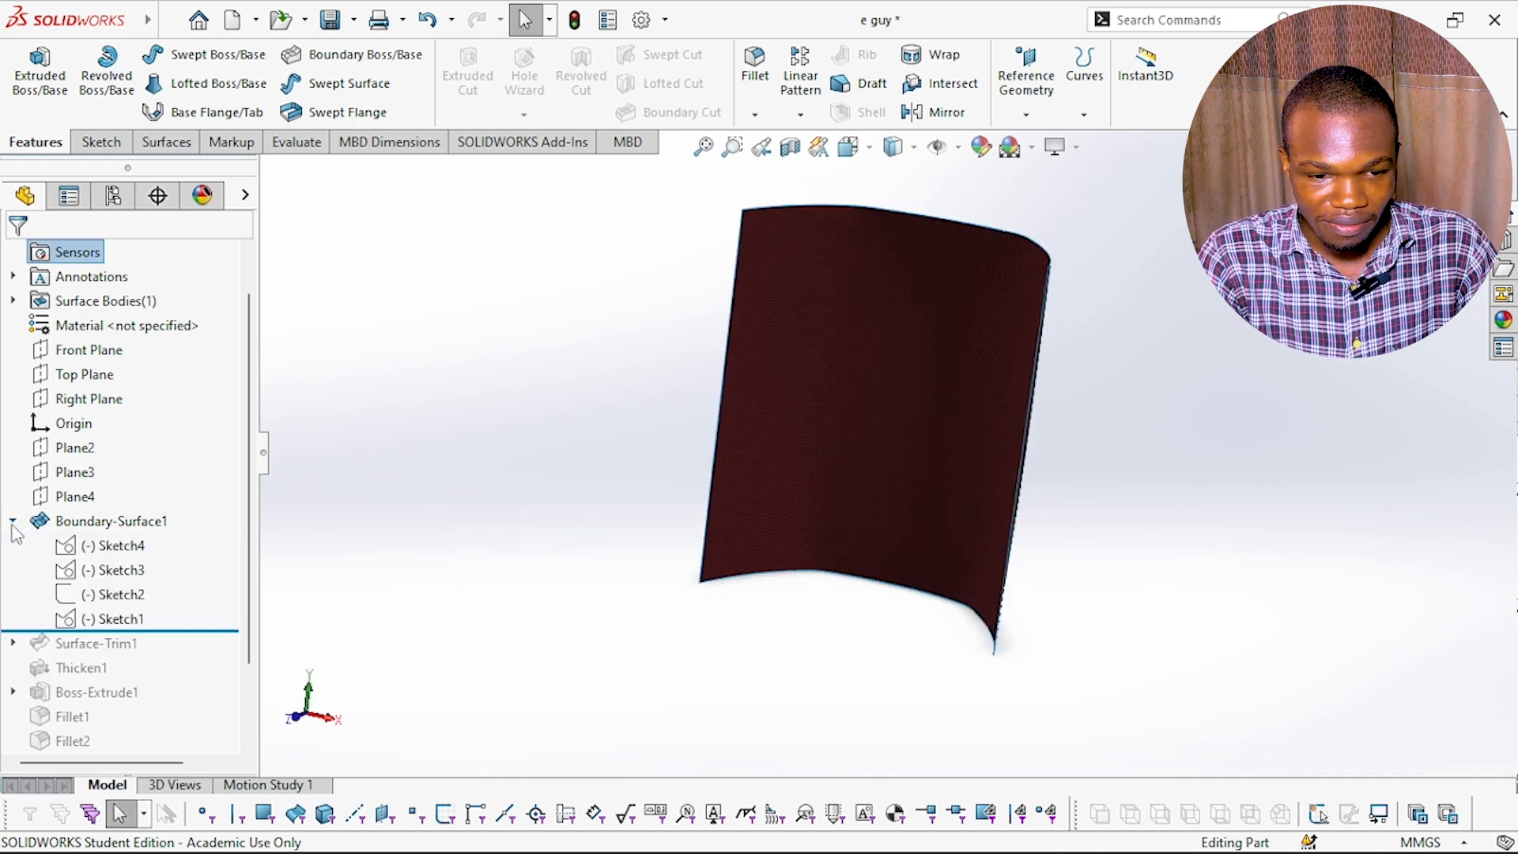
- Roll the tree back to just after Plane3, return it to just after Boundary-Surface1, and examine the surface from another side
{"action": "left_click_drag", "start_coordinate": [193, 629], "coordinate": [196, 568]}
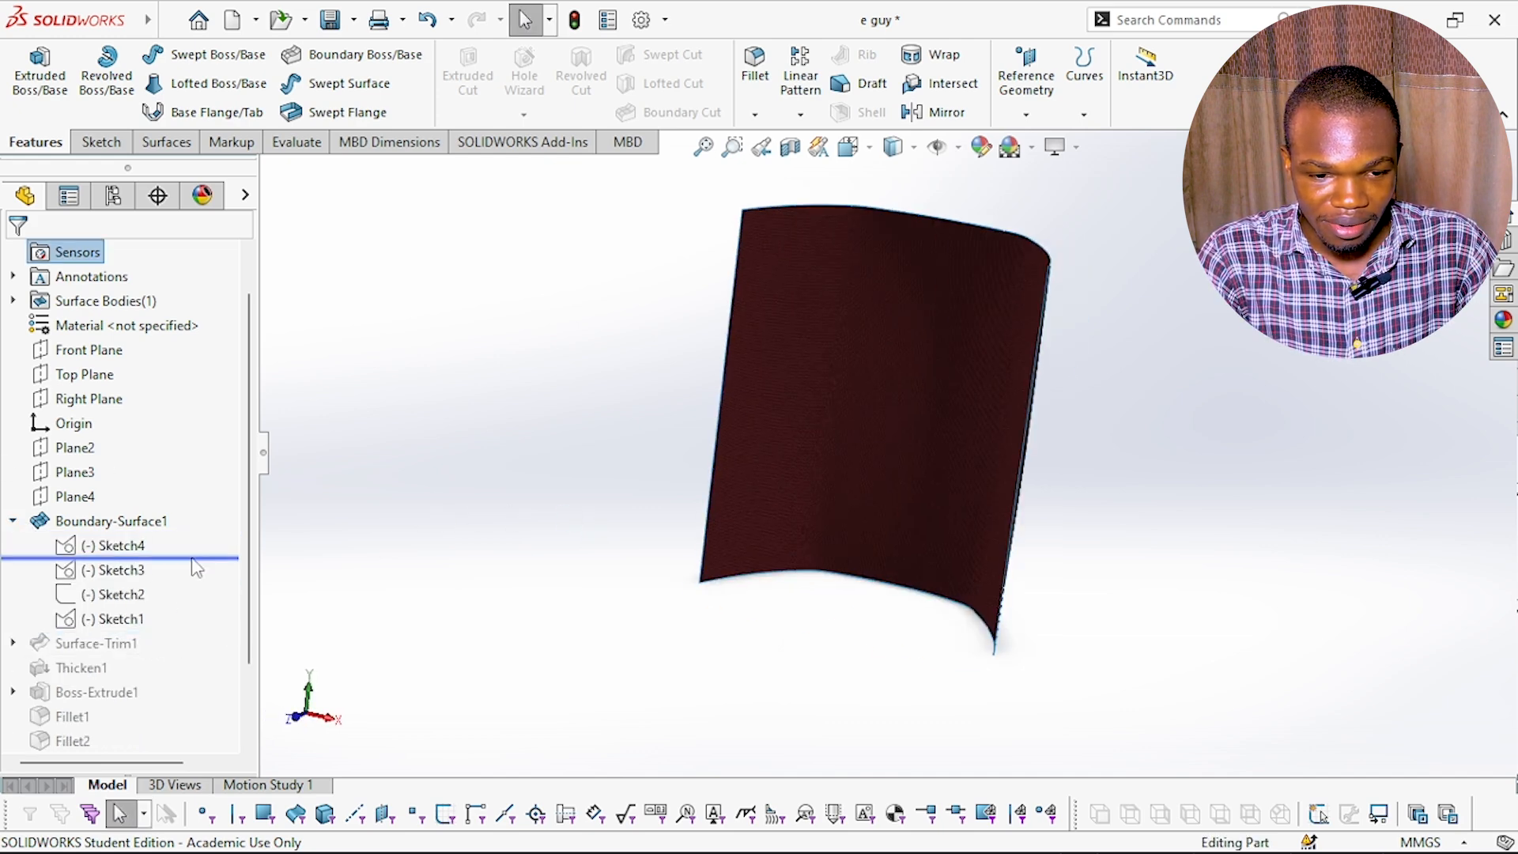
{"action": "left_click", "coordinate": [803, 501]}
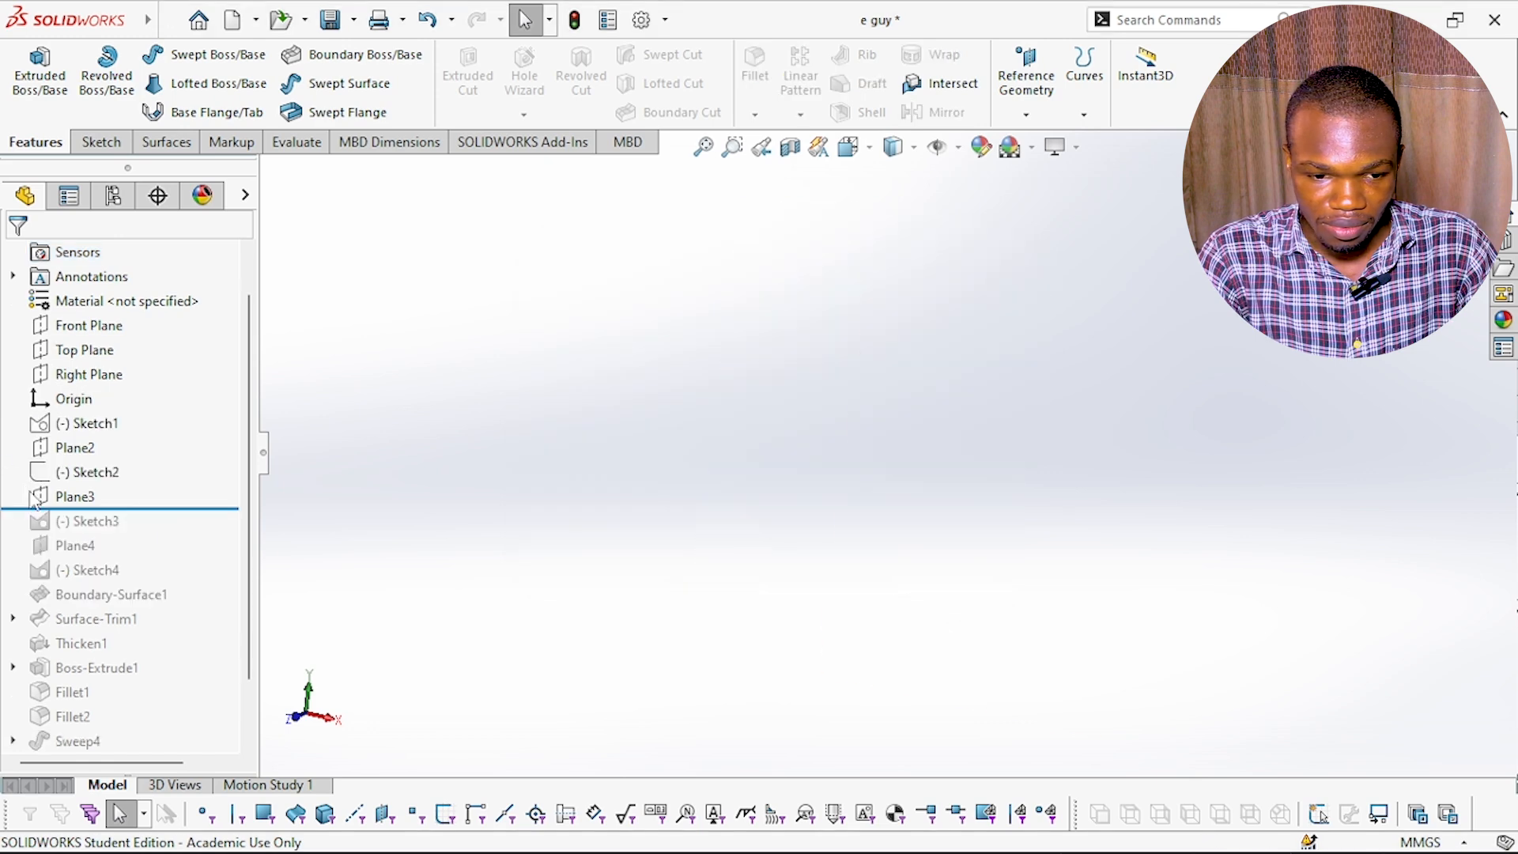
{"action": "mouse_move", "coordinate": [202, 512]}
{"action": "left_mouse_down"}
{"action": "mouse_move", "coordinate": [215, 559]}
{"action": "mouse_move", "coordinate": [169, 566]}
{"action": "mouse_move", "coordinate": [155, 605]}
{"action": "left_mouse_up"}
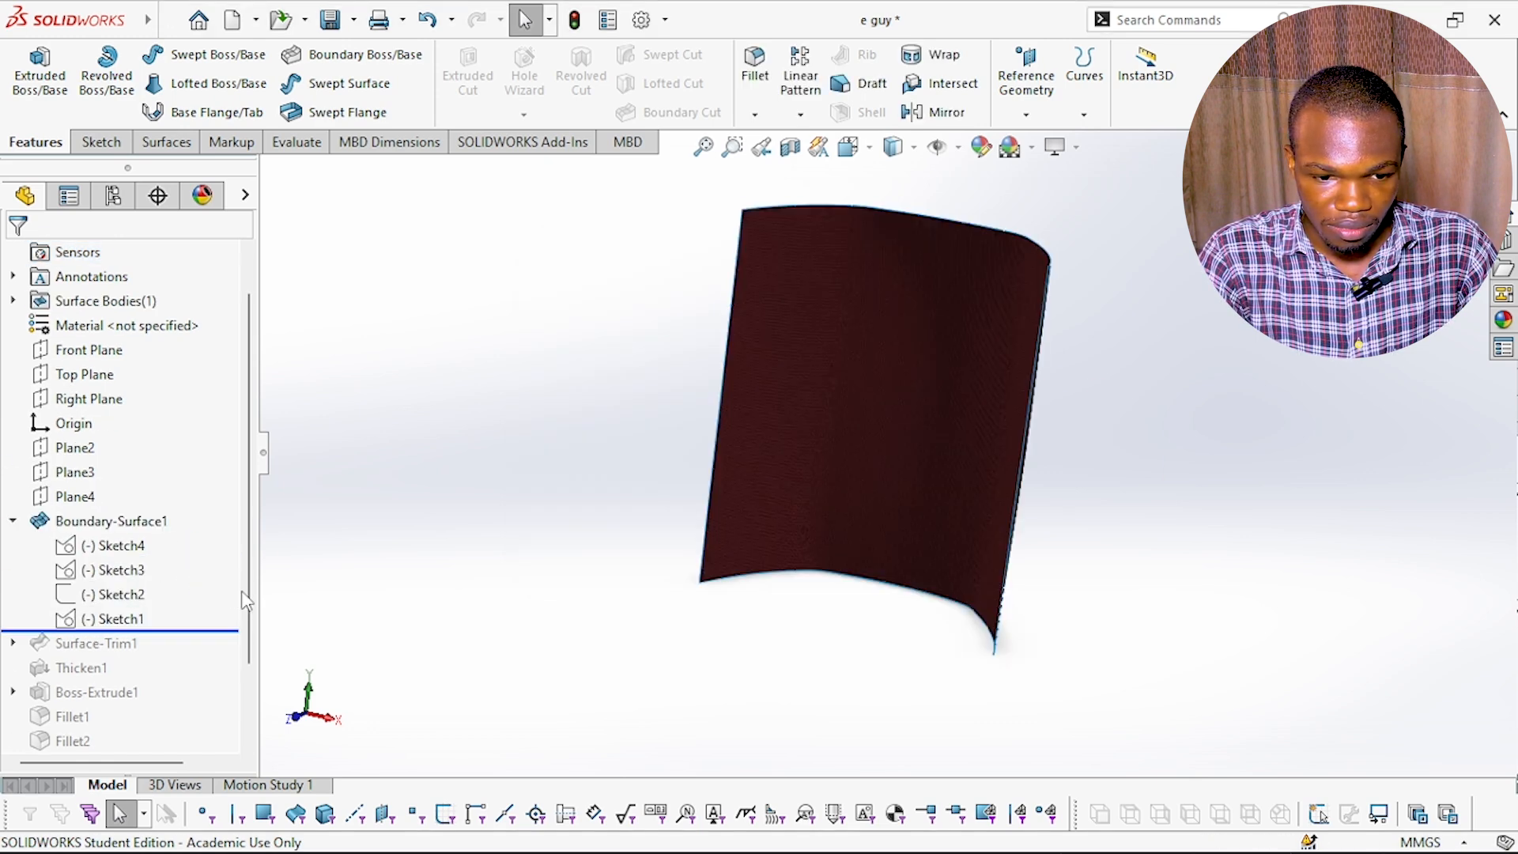
{"action": "left_click", "coordinate": [13, 521]}
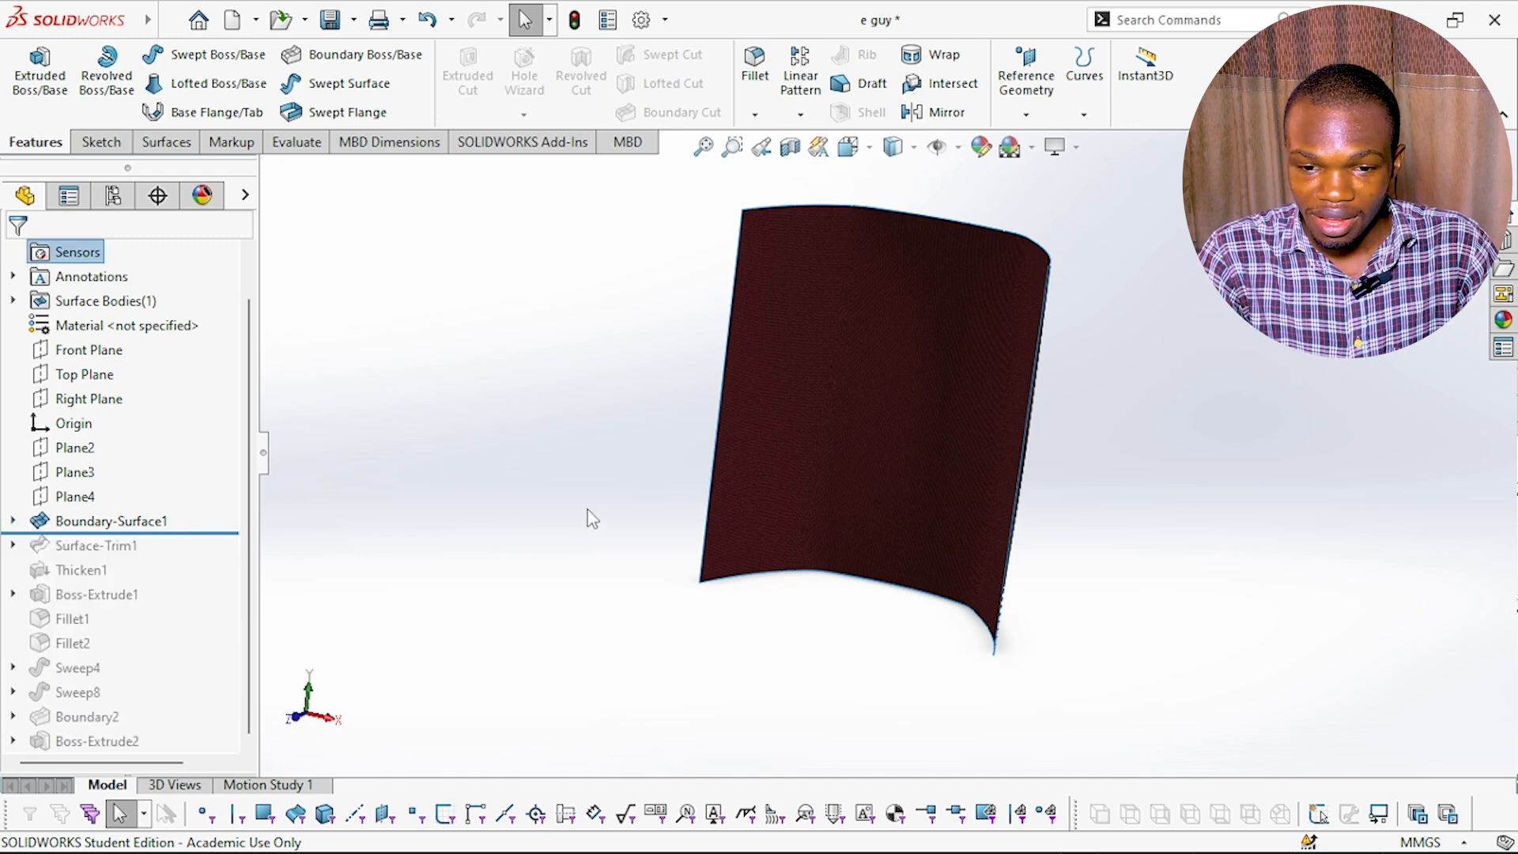
{"action": "middle_click_drag", "start_coordinate": [588, 511], "coordinate": [671, 515]}
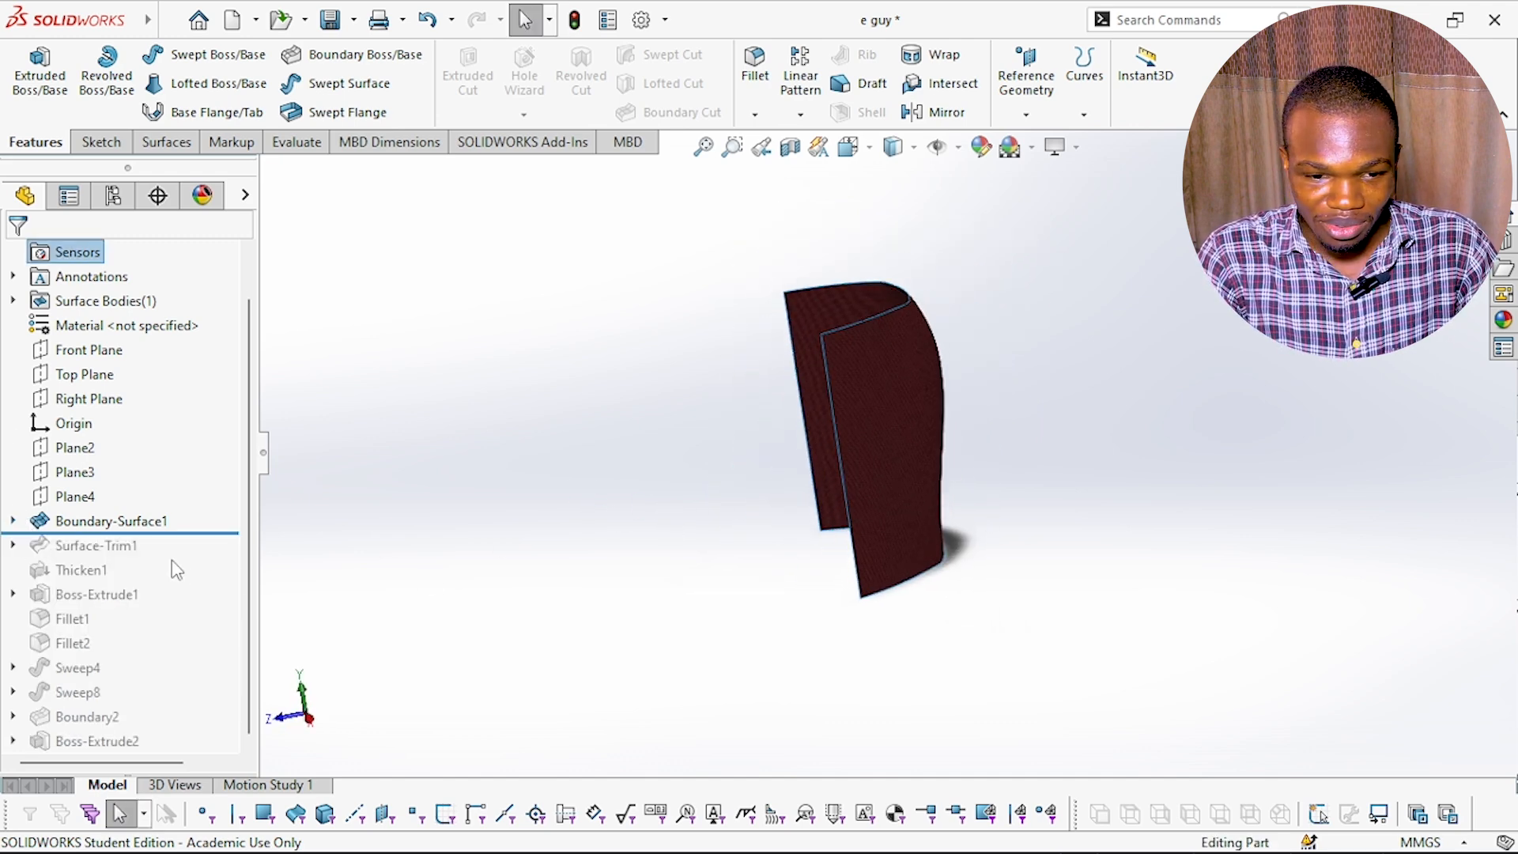
- Roll the feature tree forward in stages past Boss-Extrude1 and Sweep4 to the end, restoring the complete chair
{"action": "left_click", "coordinate": [12, 521]}
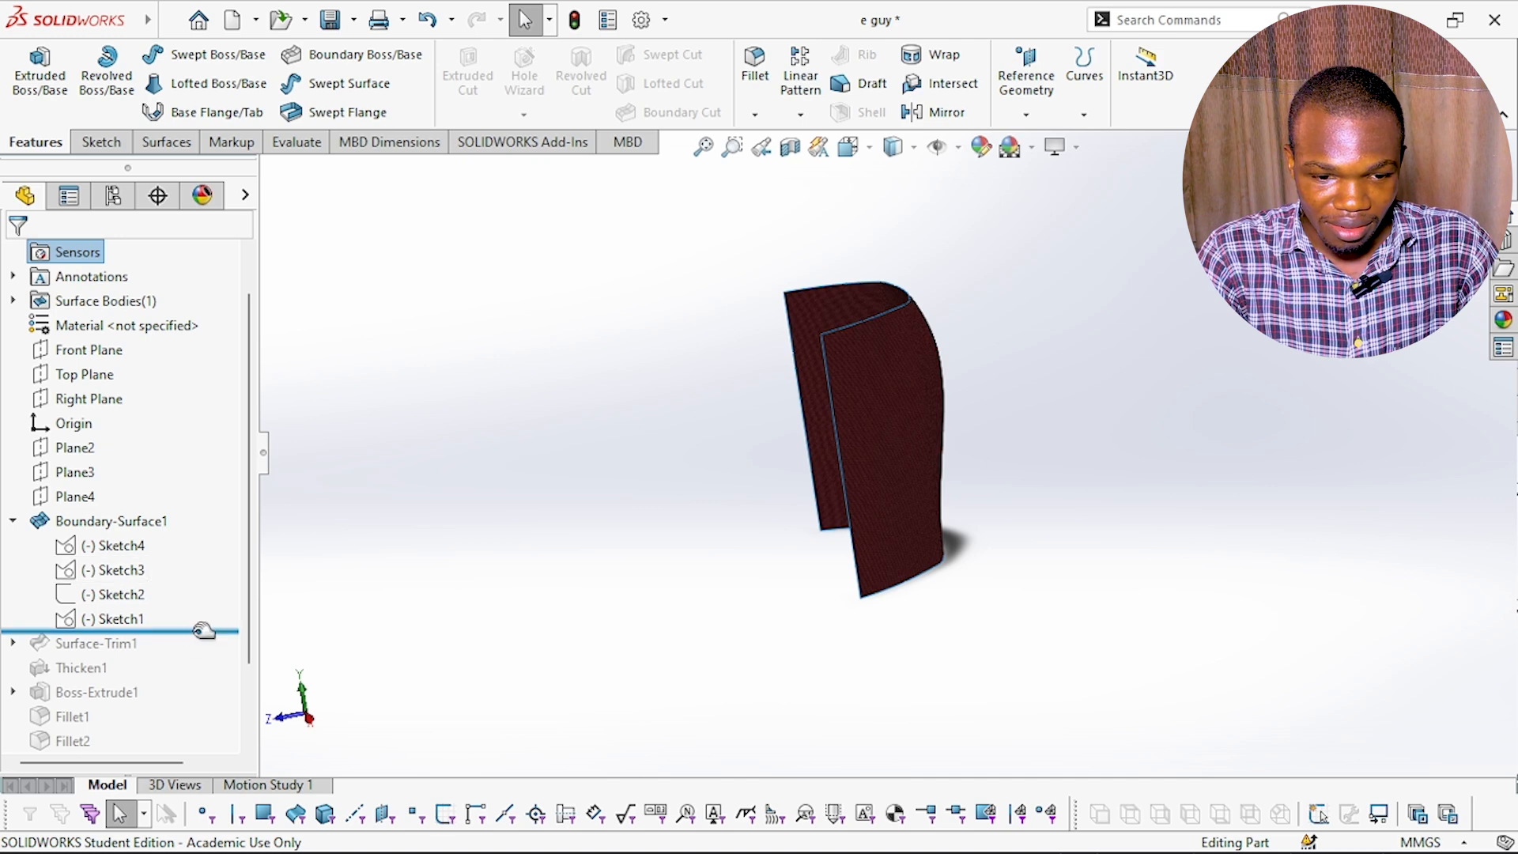
{"action": "mouse_move", "coordinate": [203, 630]}
{"action": "left_mouse_down"}
{"action": "mouse_move", "coordinate": [187, 653]}
{"action": "mouse_move", "coordinate": [247, 654]}
{"action": "mouse_move", "coordinate": [182, 695]}
{"action": "left_mouse_up"}
{"action": "scroll", "coordinate": [484, 582], "scroll_direction": "up", "scroll_amount": 2}
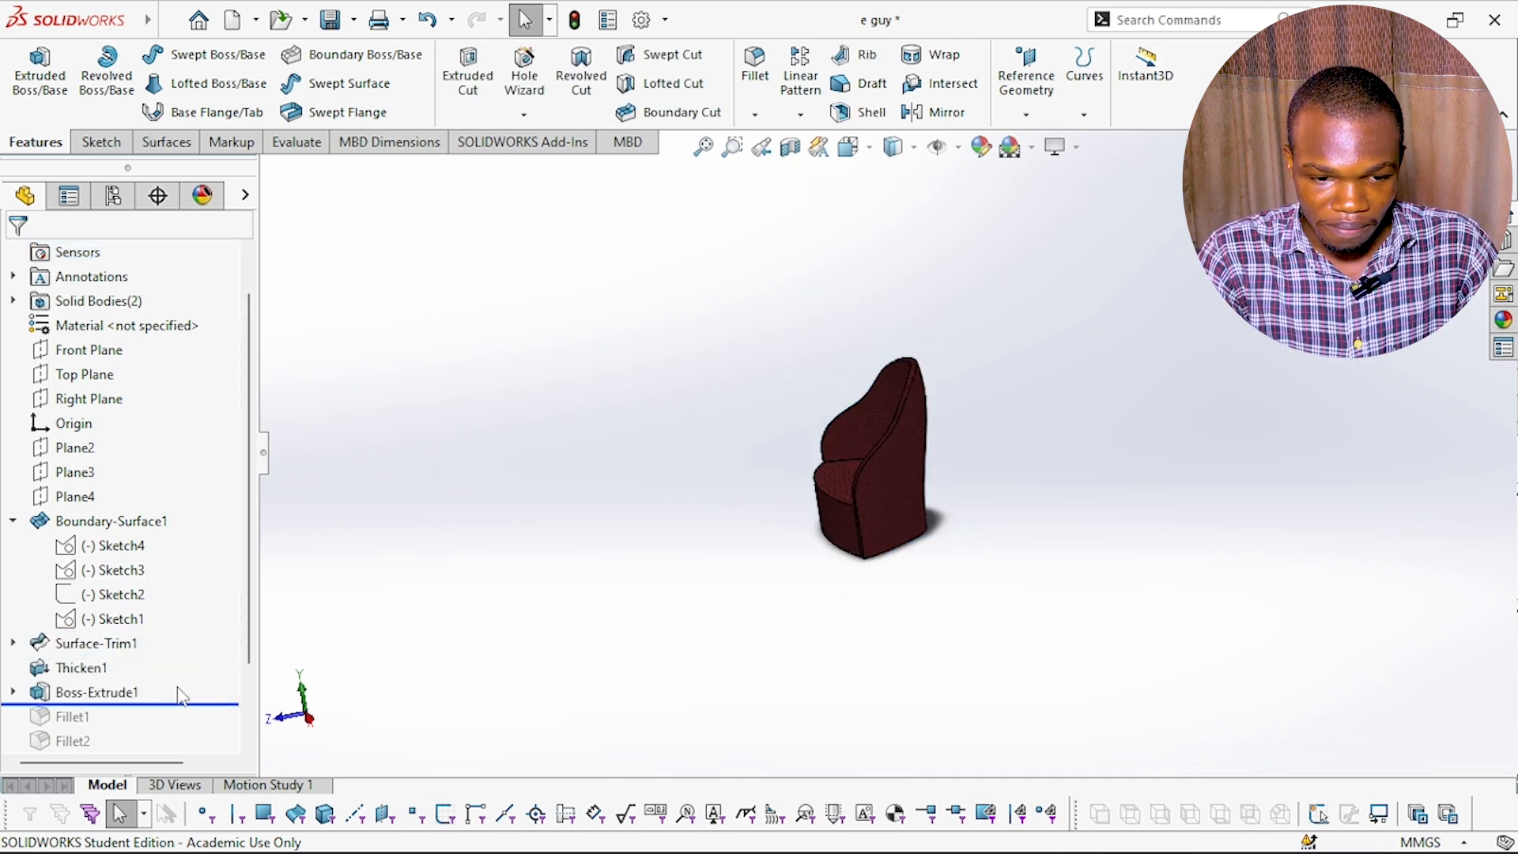
{"action": "scroll", "coordinate": [212, 660], "scroll_direction": "down", "scroll_amount": 2}
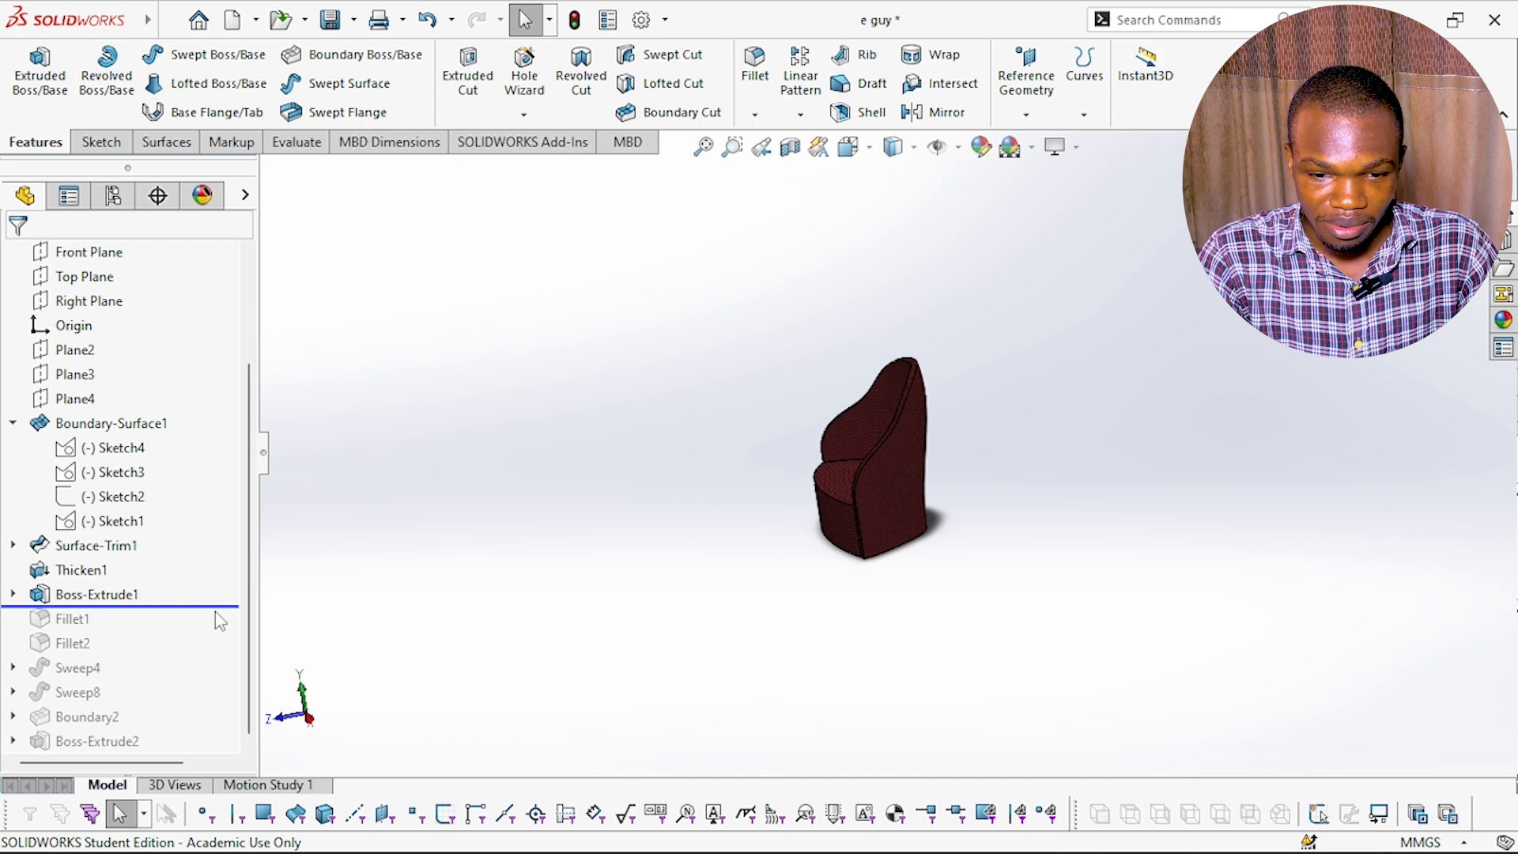
{"action": "left_click_drag", "start_coordinate": [227, 606], "coordinate": [207, 681]}
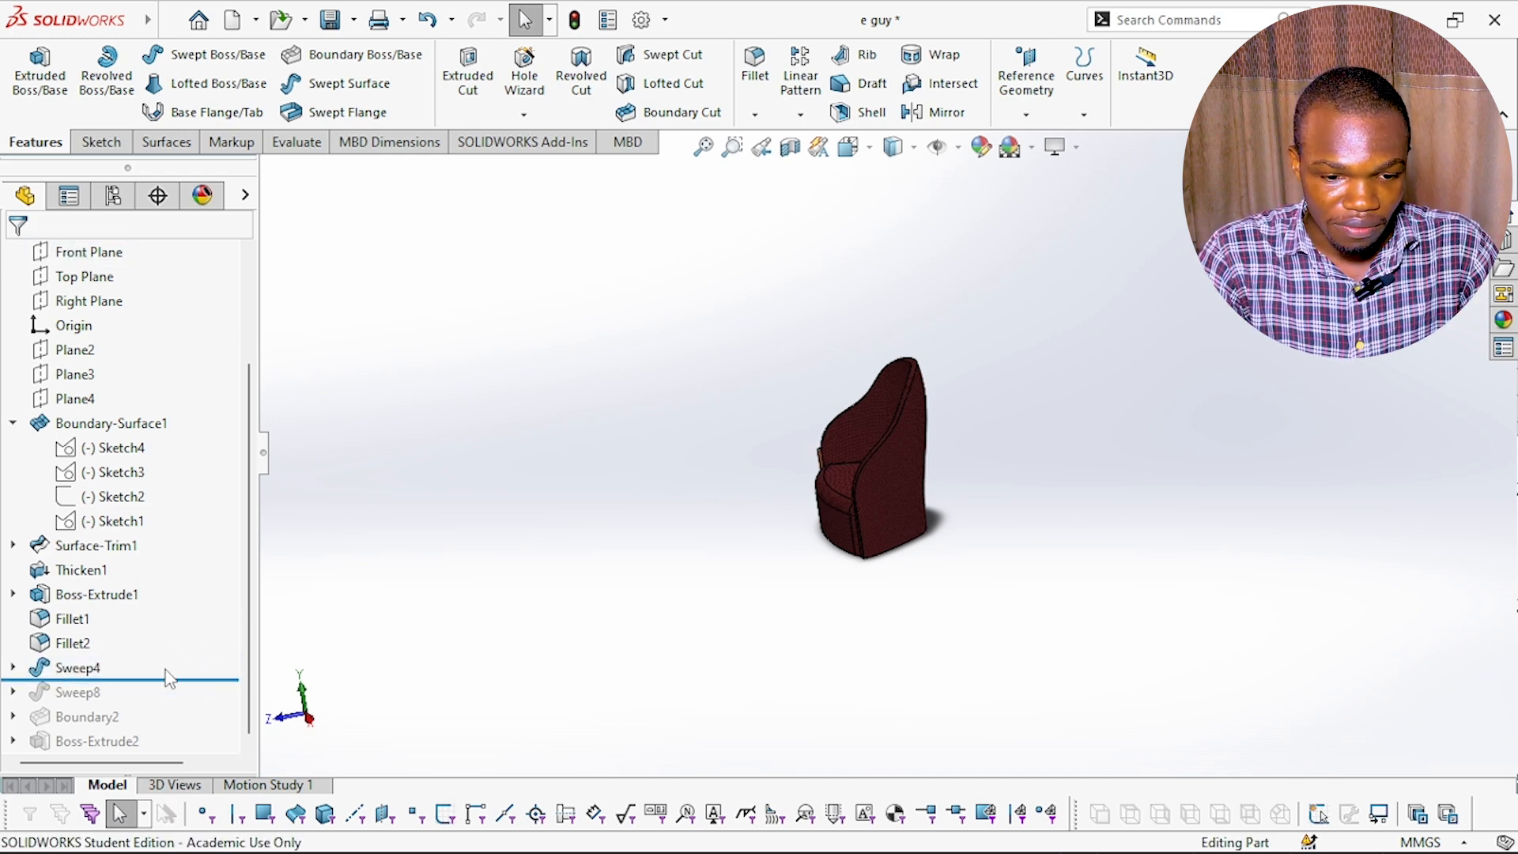
{"action": "left_click_drag", "start_coordinate": [169, 678], "coordinate": [175, 750]}
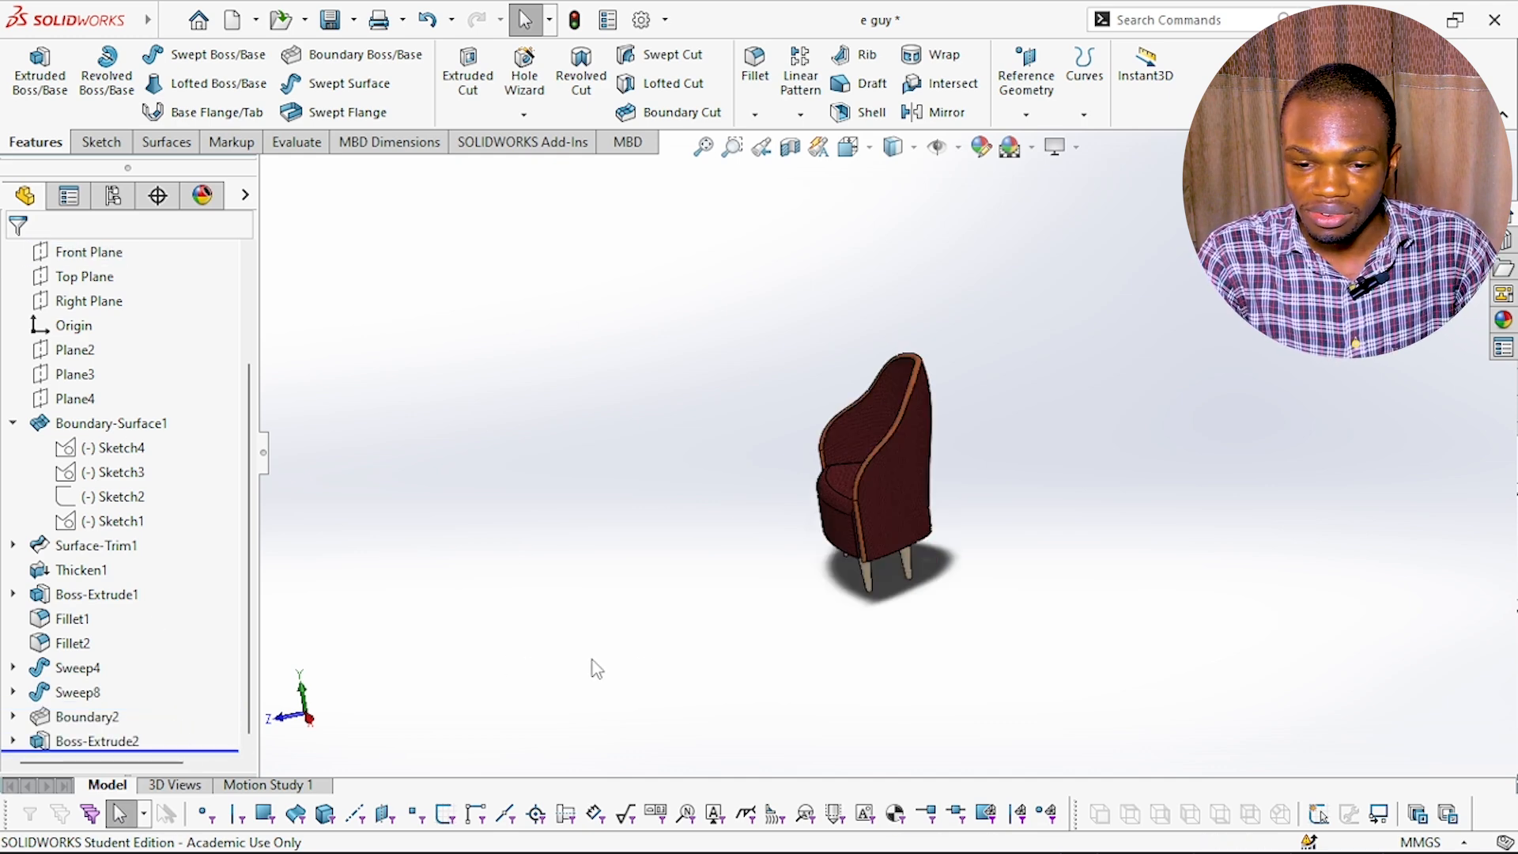
{"action": "middle_click_drag", "start_coordinate": [640, 517], "coordinate": [731, 531]}
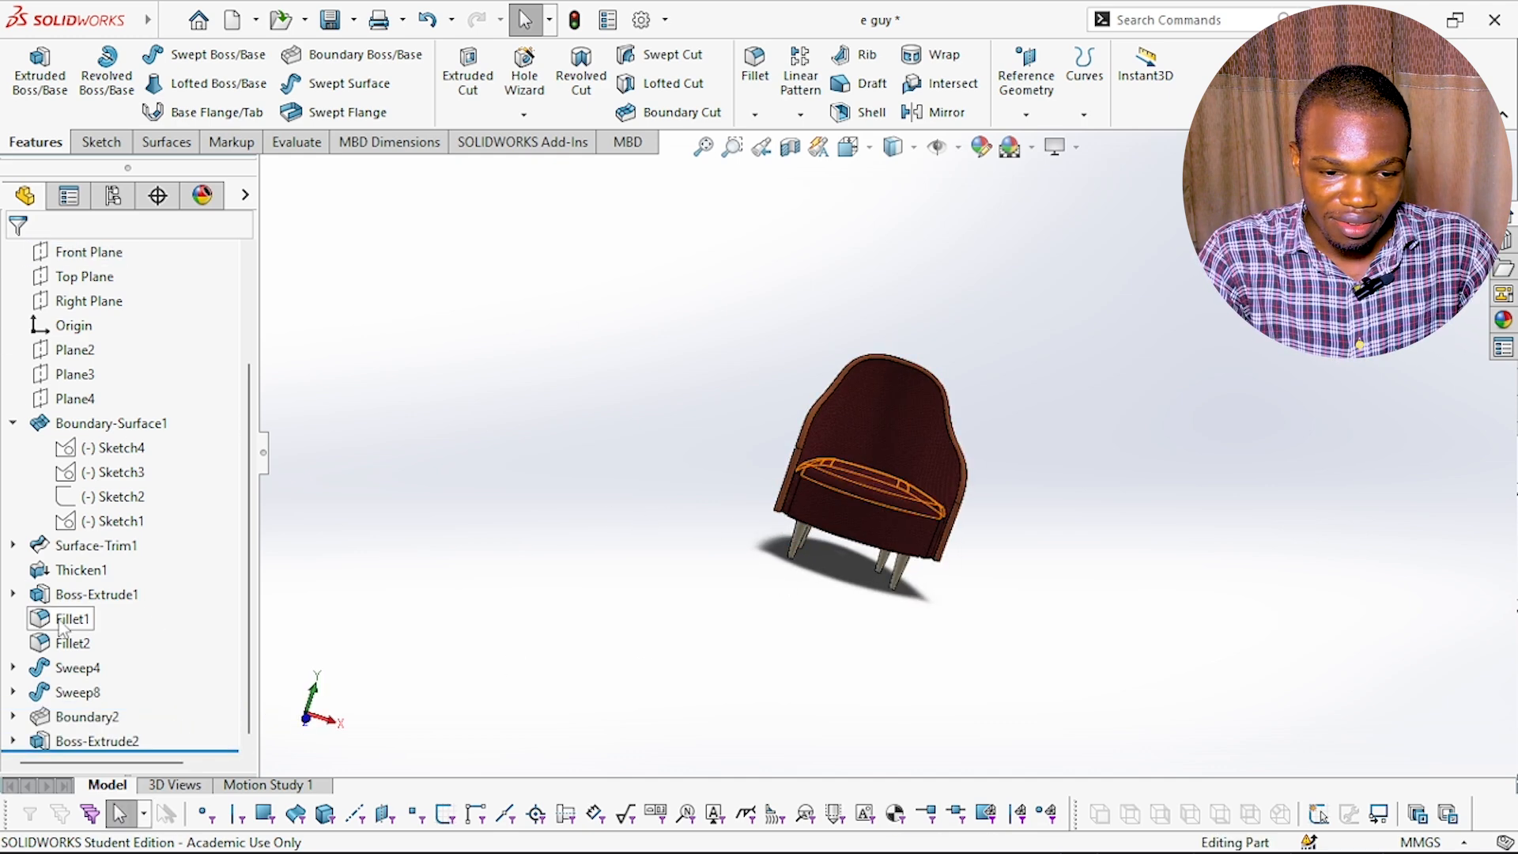
- Rename the Boss-Extrude2 feature as Chair legs
{"action": "left_click", "coordinate": [79, 743]}
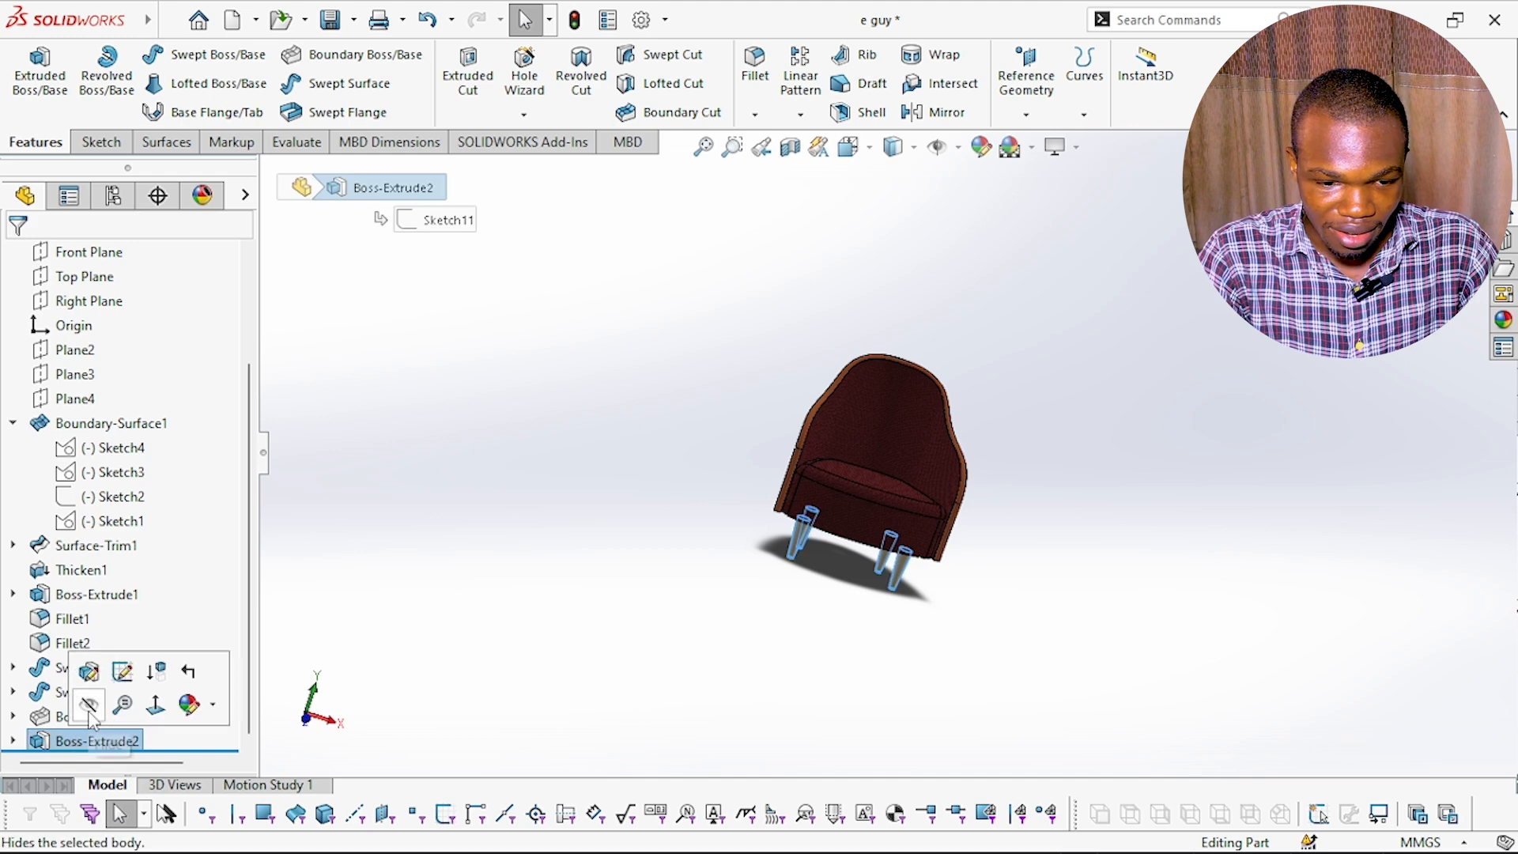
{"action": "left_click", "coordinate": [73, 745]}
{"action": "left_click", "coordinate": [407, 651]}
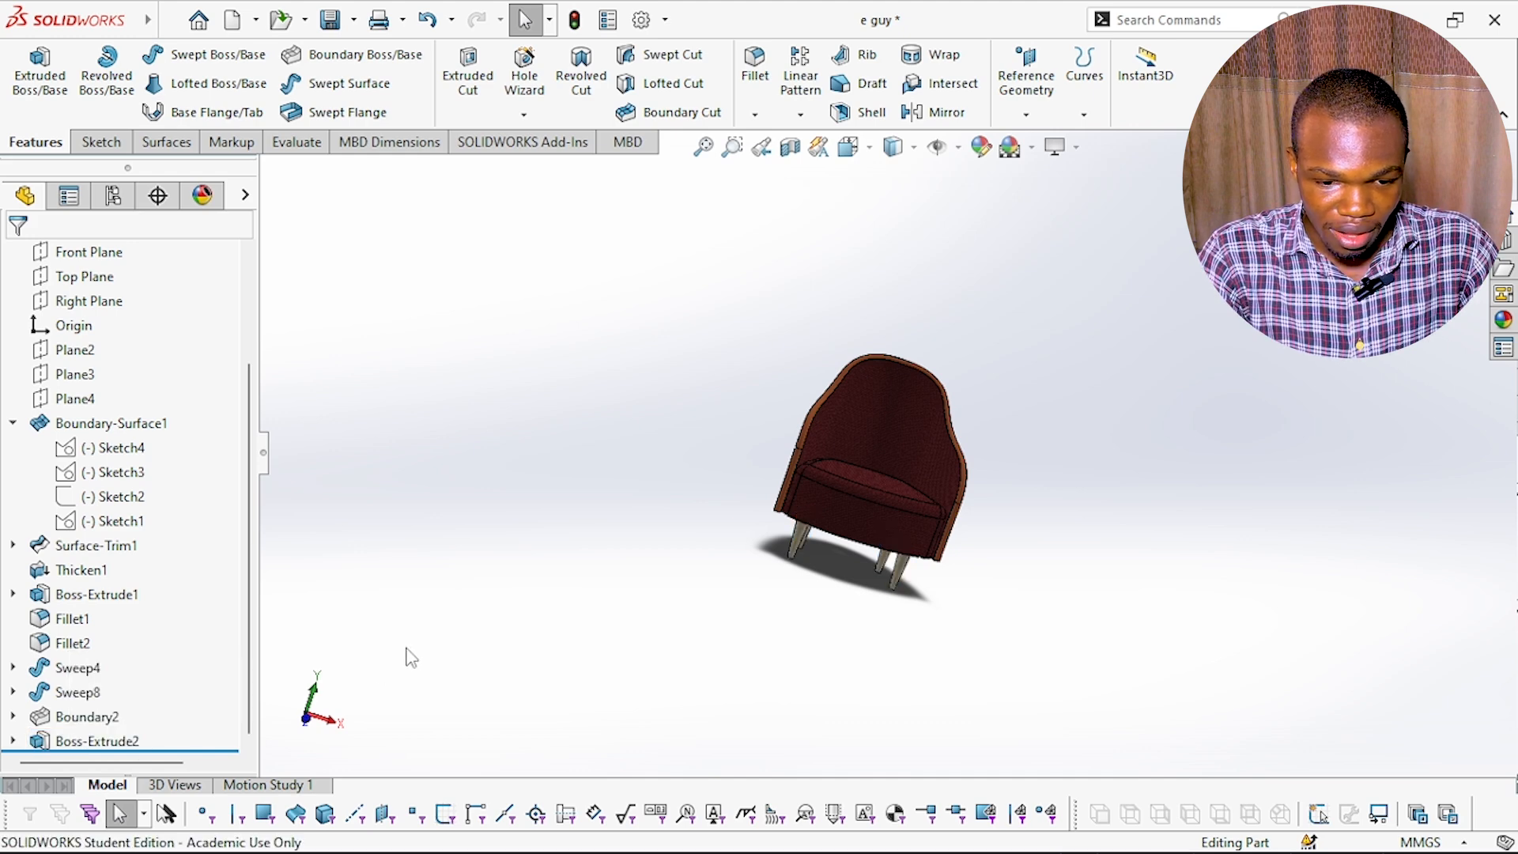
{"action": "left_click", "coordinate": [105, 745]}
{"action": "left_click", "coordinate": [106, 743]}
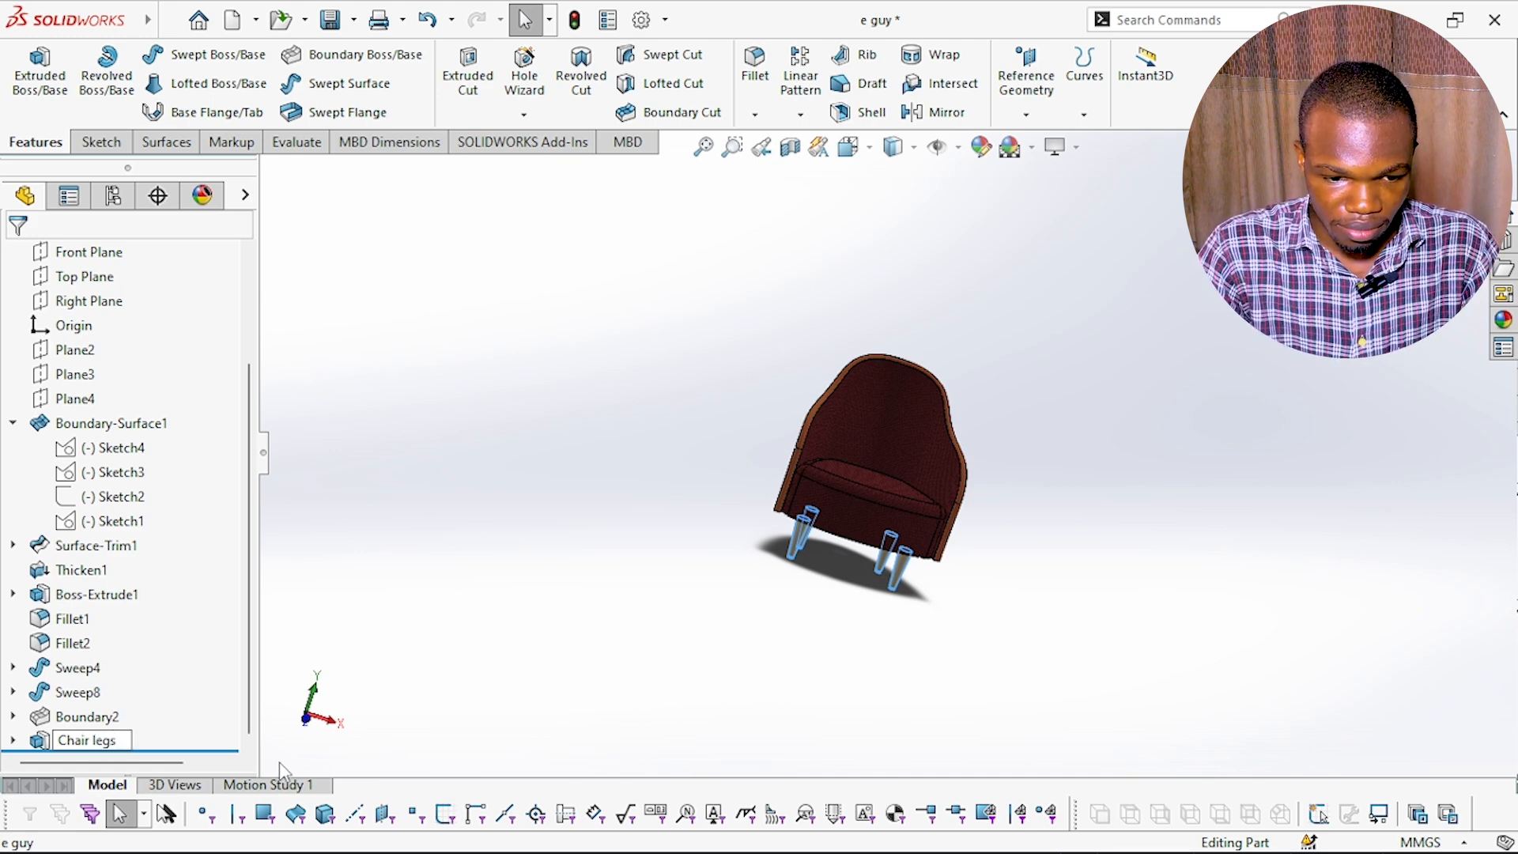
{"action": "left_click", "coordinate": [402, 662]}
- Highlight the Chair legs feature on the model to identify its geometry, and clear the selection
{"action": "scroll", "coordinate": [99, 666], "scroll_direction": "up", "scroll_amount": 1}
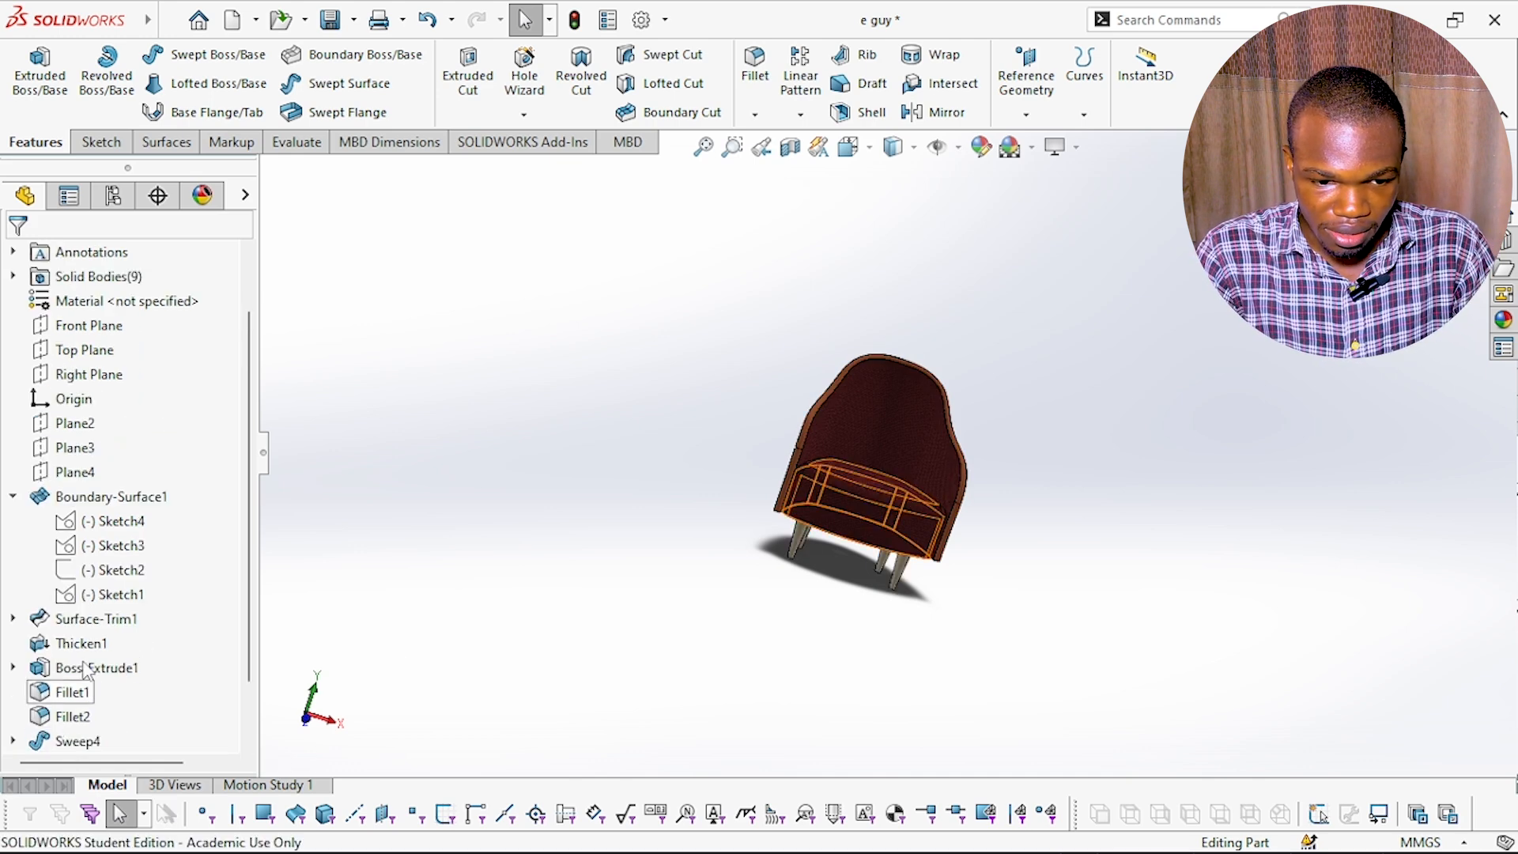
{"action": "scroll", "coordinate": [85, 668], "scroll_direction": "down", "scroll_amount": 1}
{"action": "left_click", "coordinate": [100, 746]}
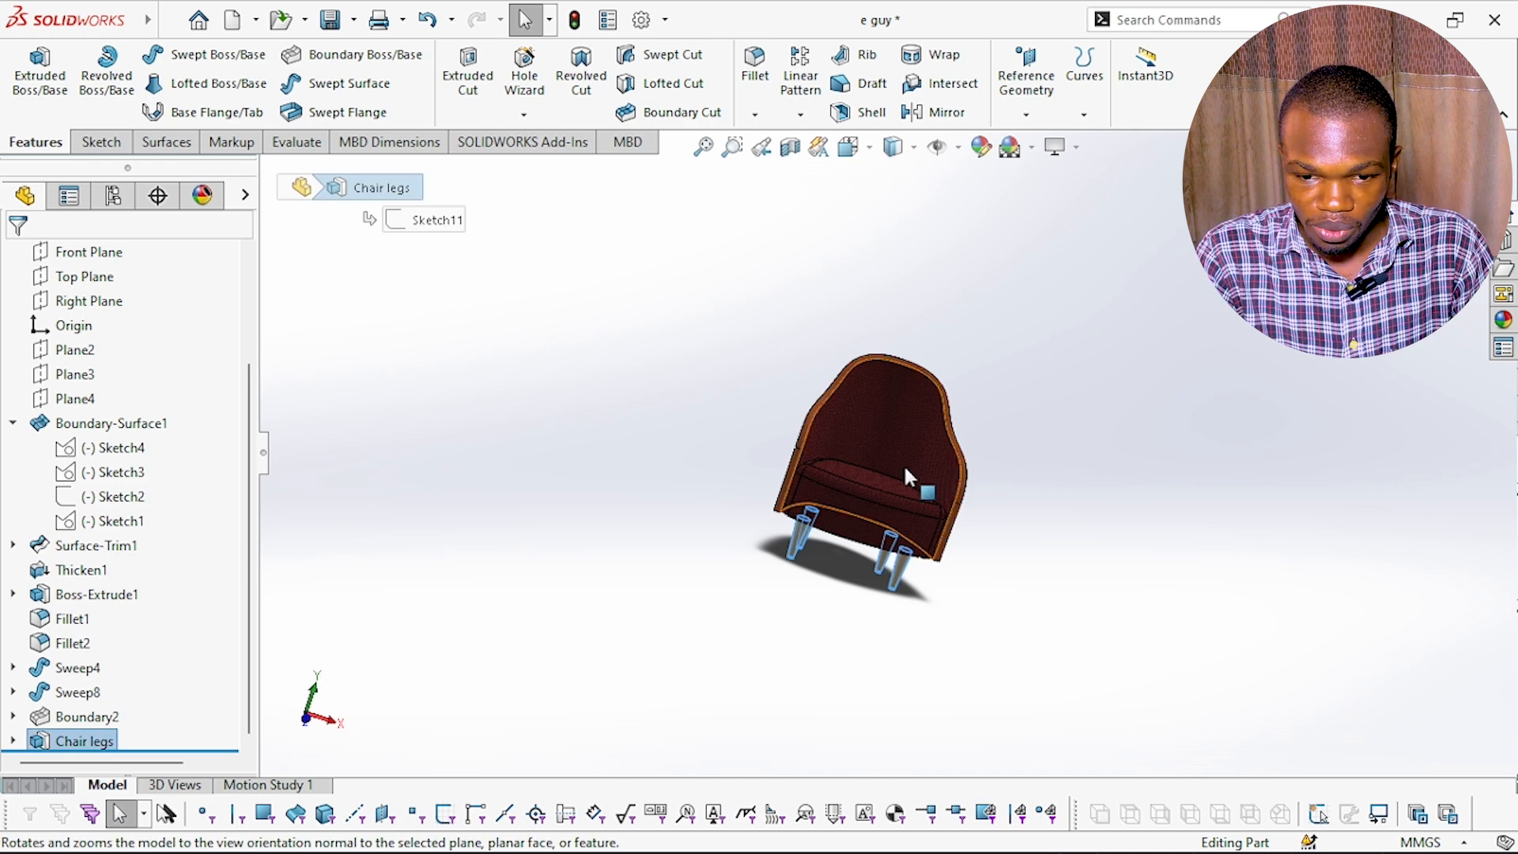
{"action": "left_click", "coordinate": [1011, 666]}
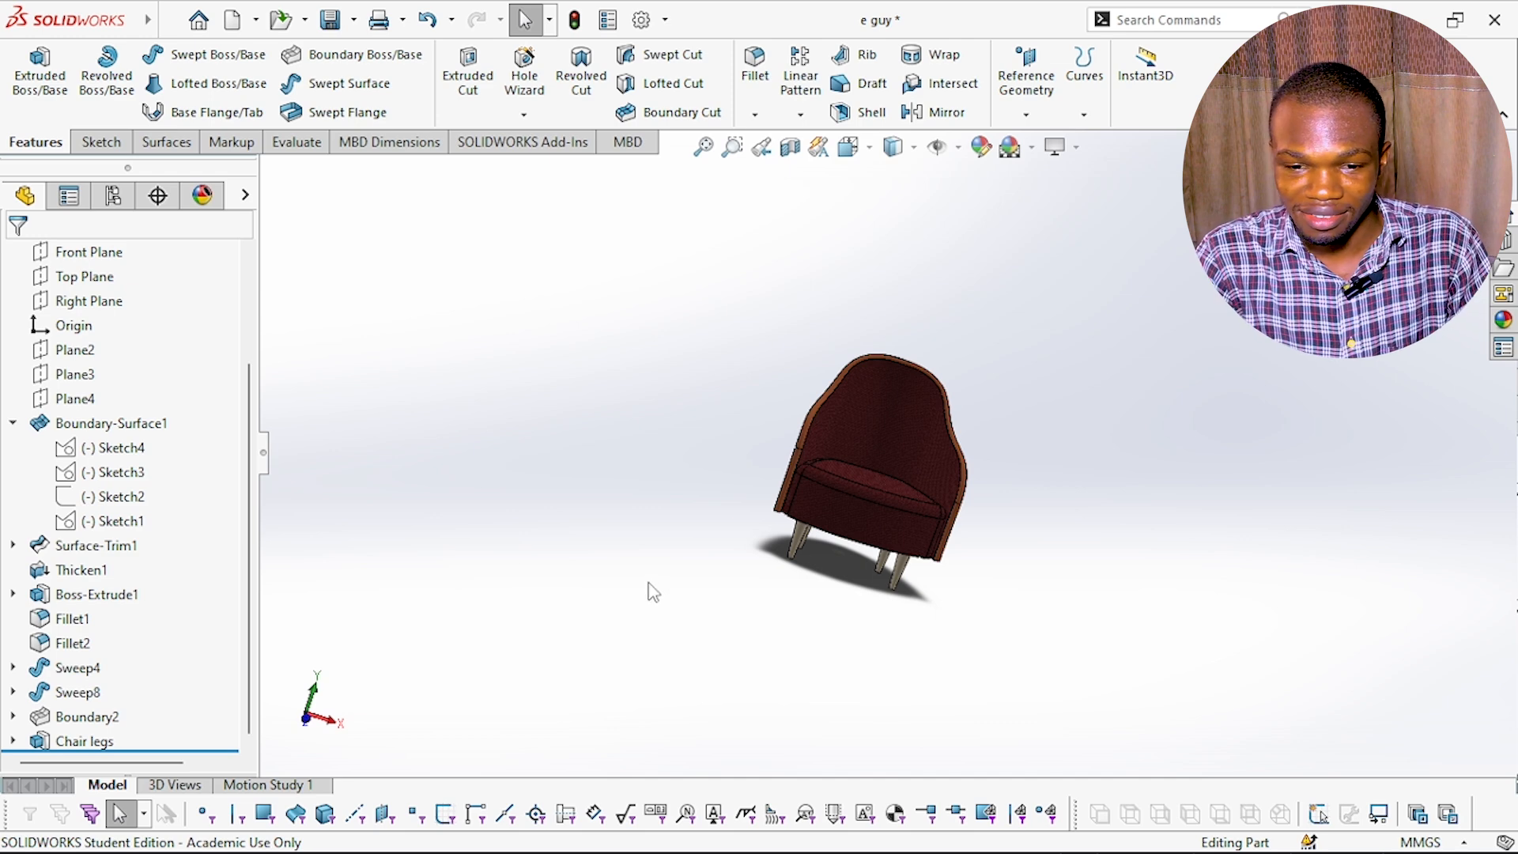
- Edit the Chair legs extrusion, try a blind depth of 25 mm, and discard the edit
{"action": "left_click", "coordinate": [87, 747]}
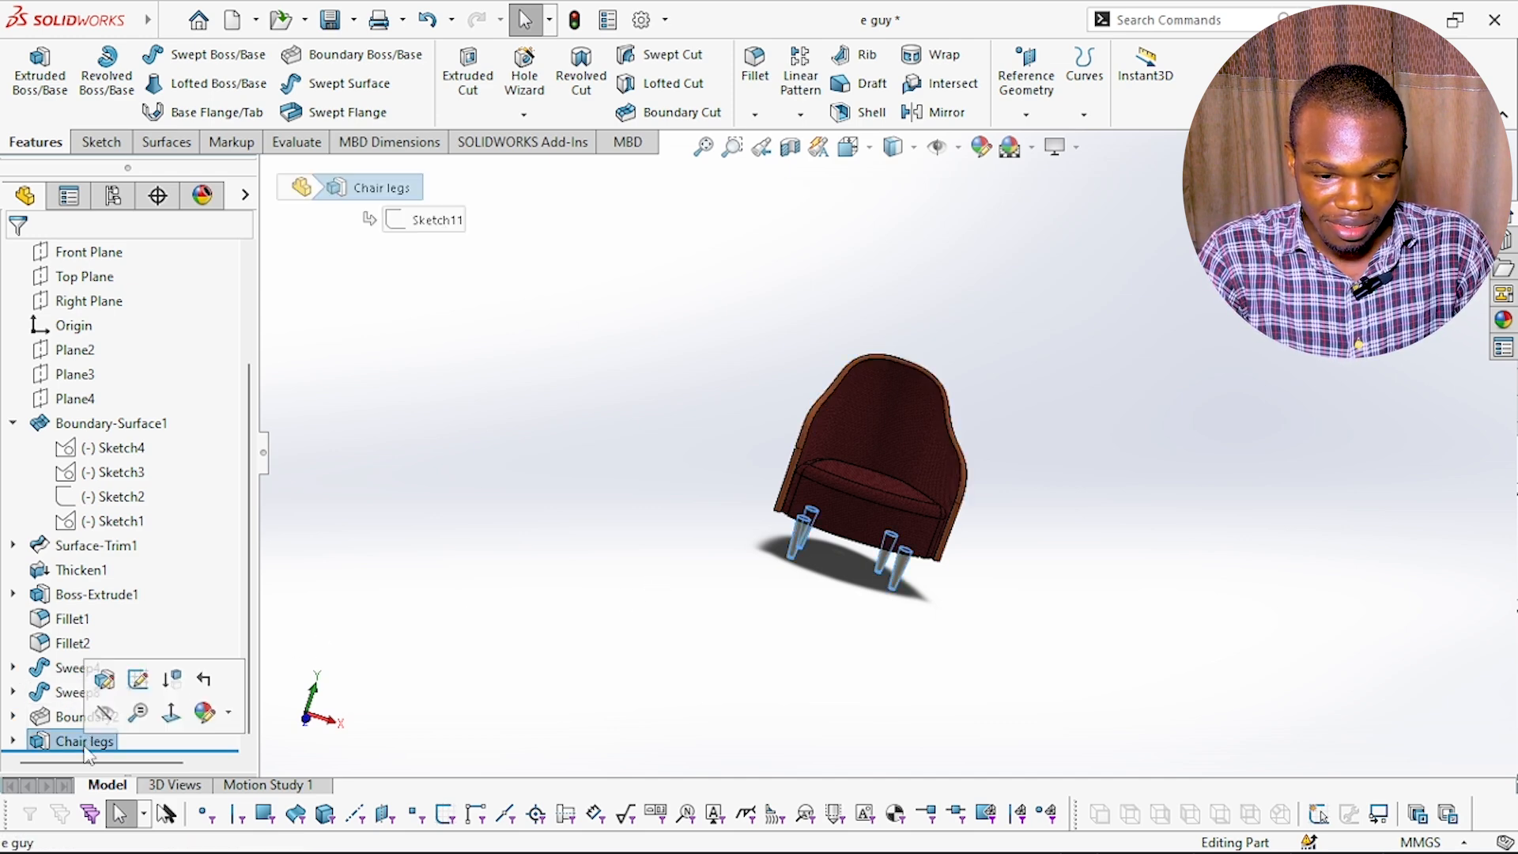
{"action": "left_click", "coordinate": [106, 682]}
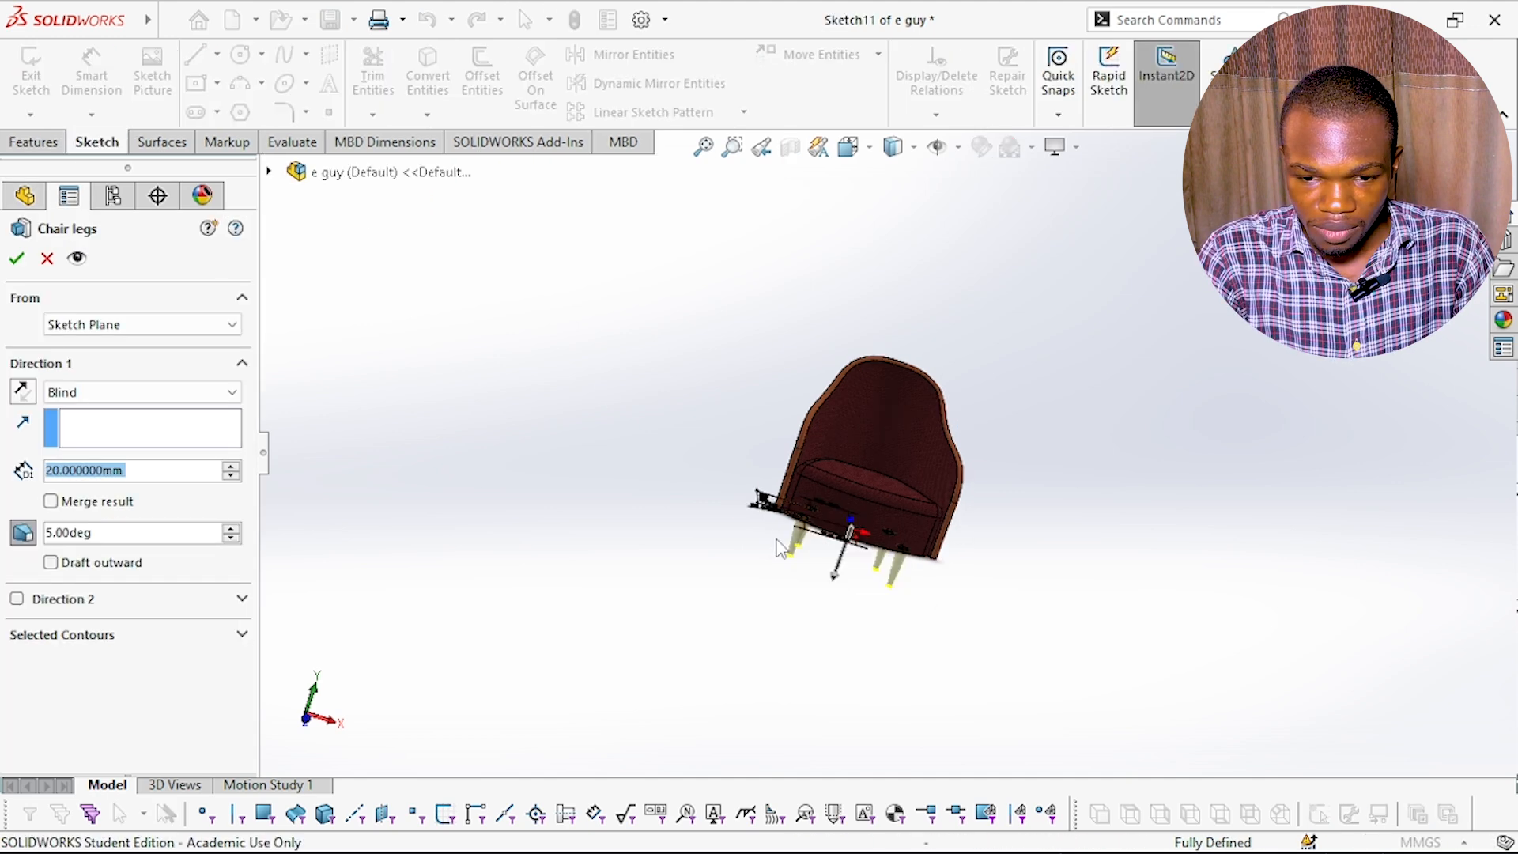
{"action": "scroll", "coordinate": [883, 541], "scroll_direction": "down", "scroll_amount": 1}
{"action": "mouse_move", "coordinate": [895, 619]}
{"action": "left_mouse_down"}
{"action": "mouse_move", "coordinate": [920, 576]}
{"action": "mouse_move", "coordinate": [879, 717]}
{"action": "left_mouse_up"}
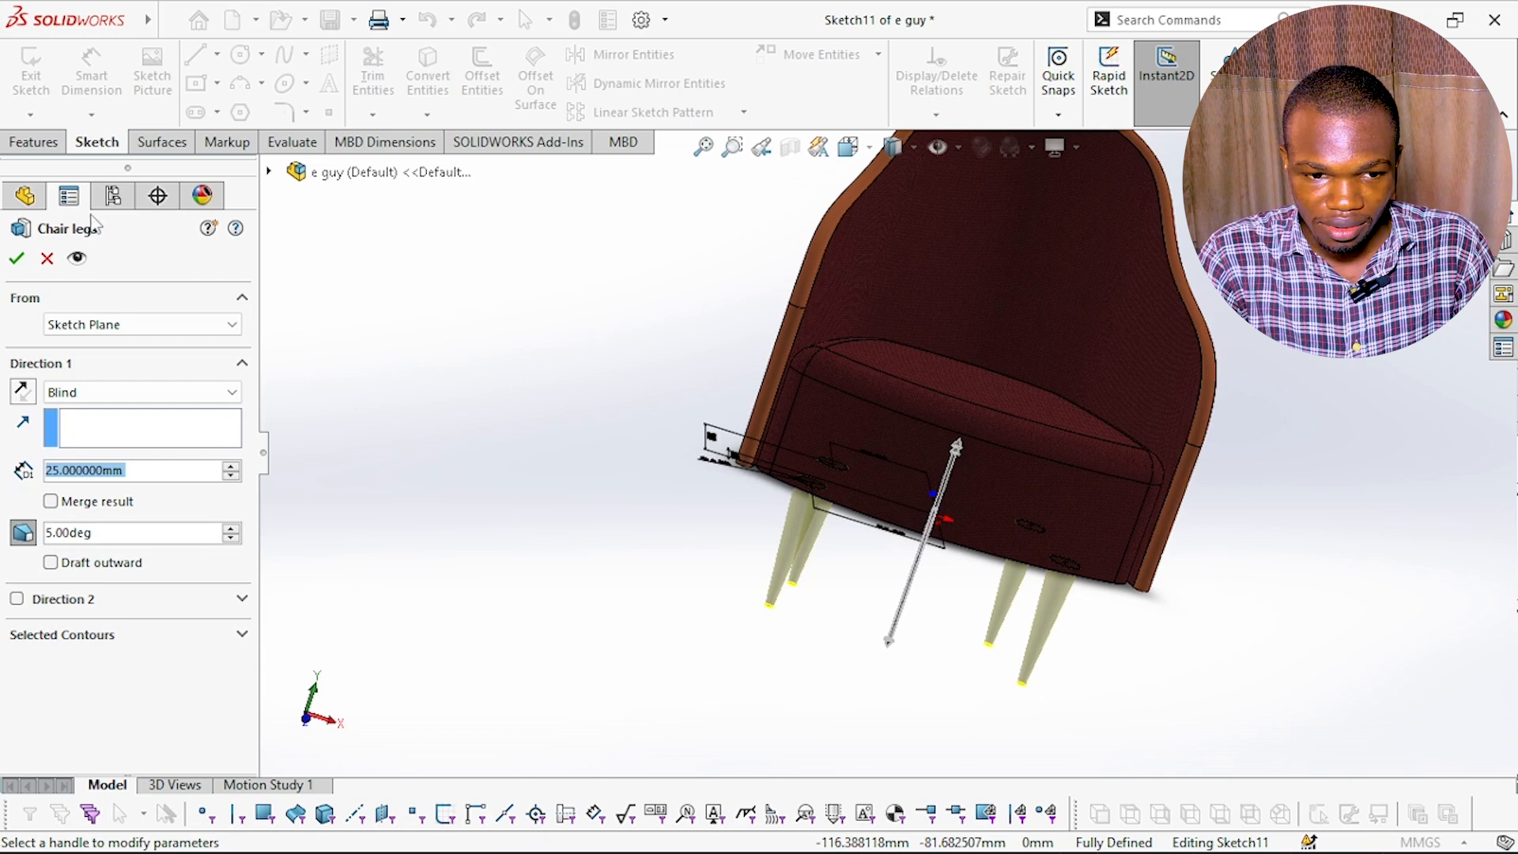
{"action": "left_click", "coordinate": [55, 259]}
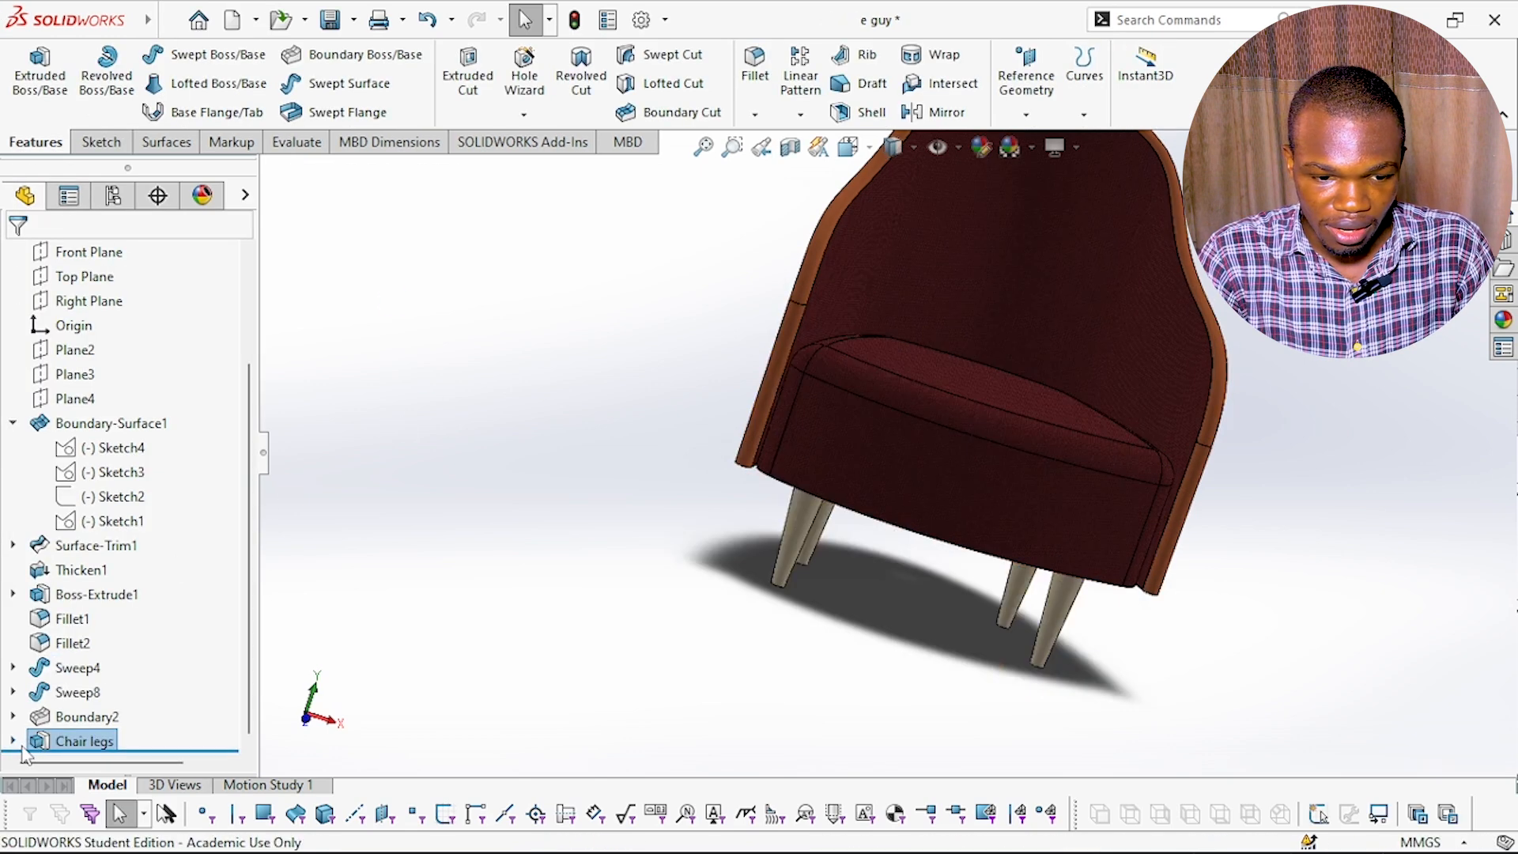
- Open Sketch11 of the Chair legs feature, examine its circles and dimensions, and exit the sketch
{"action": "left_click", "coordinate": [13, 740]}
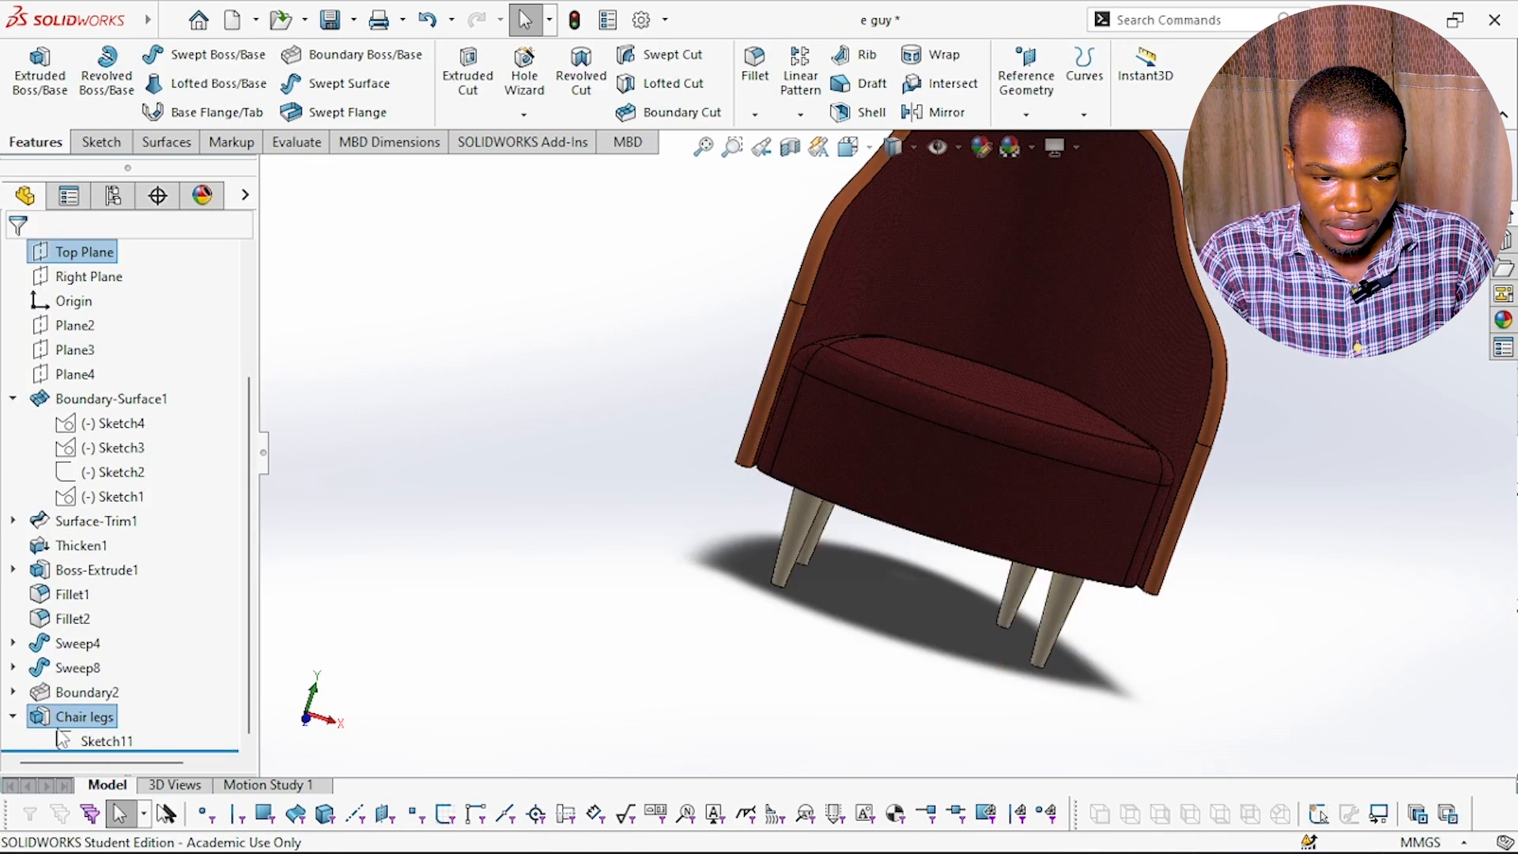
{"action": "left_click", "coordinate": [103, 741]}
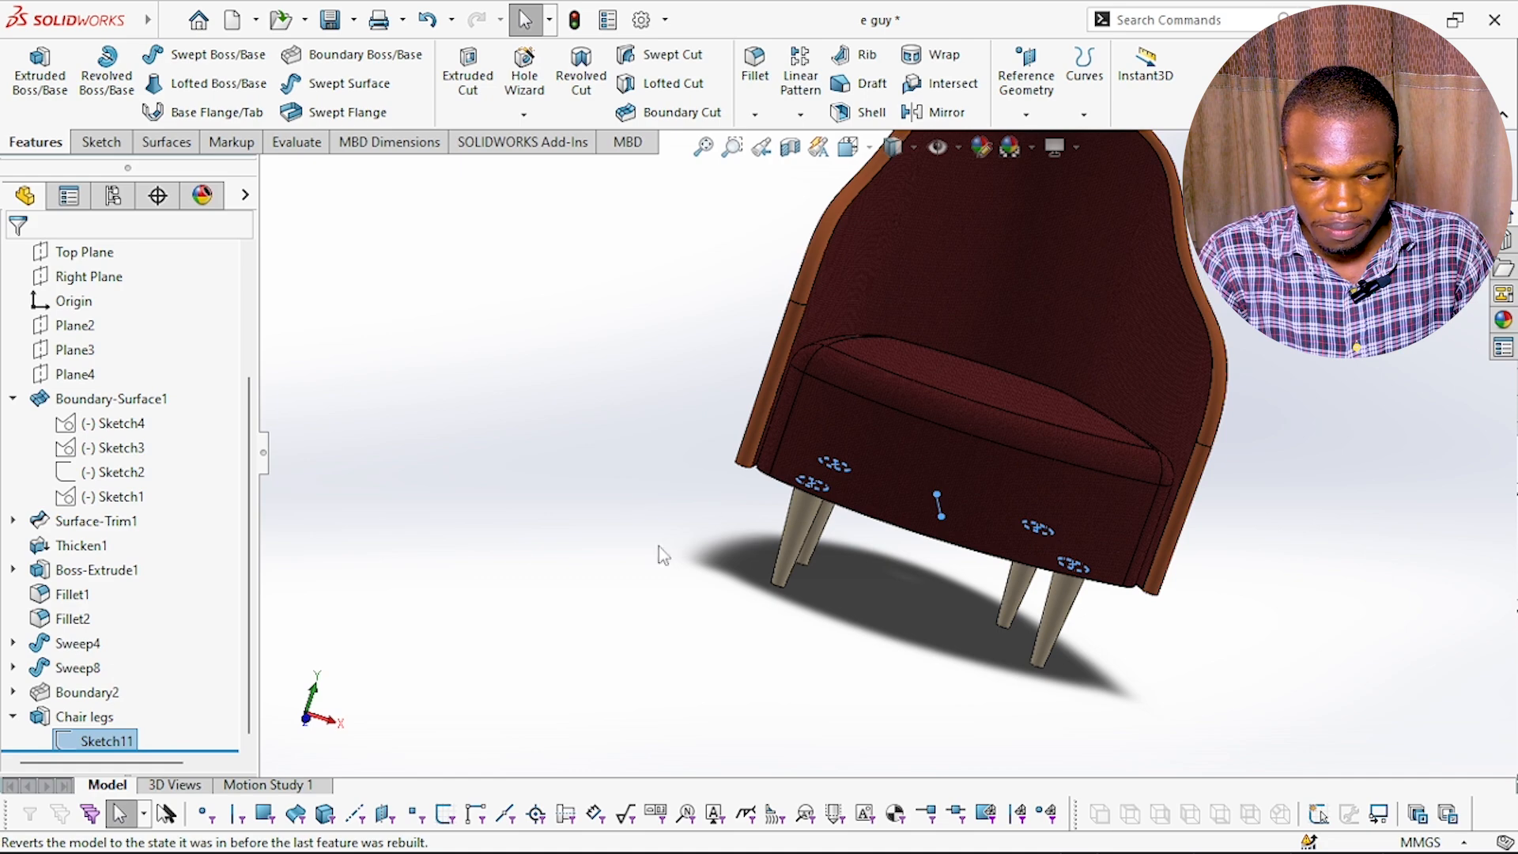
{"action": "left_click", "coordinate": [95, 681]}
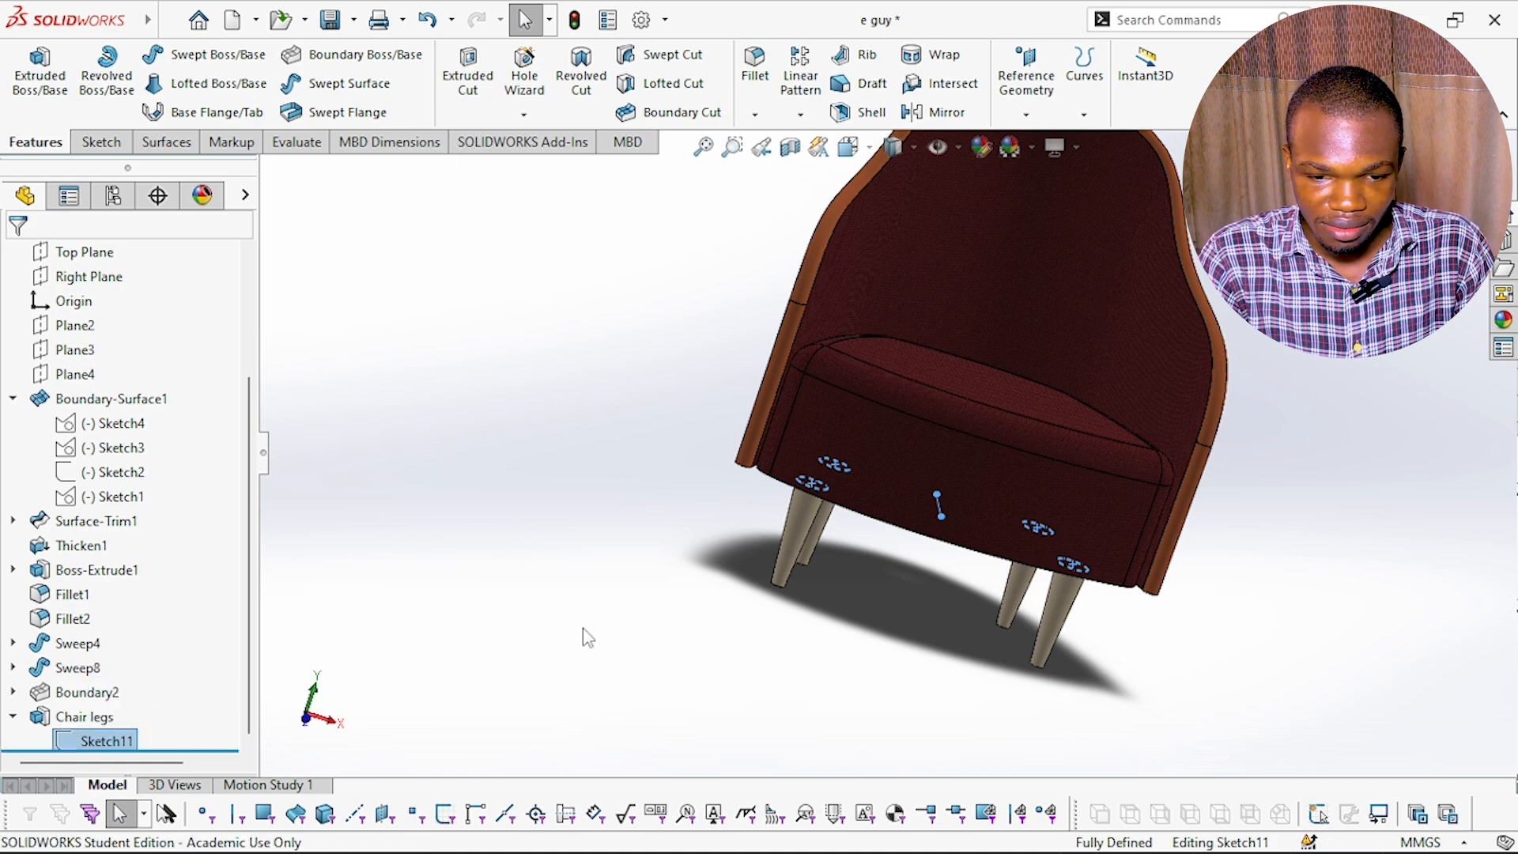
{"action": "scroll", "coordinate": [637, 315], "scroll_direction": "up", "scroll_amount": 2}
{"action": "scroll", "coordinate": [637, 315], "scroll_direction": "down", "scroll_amount": 2}
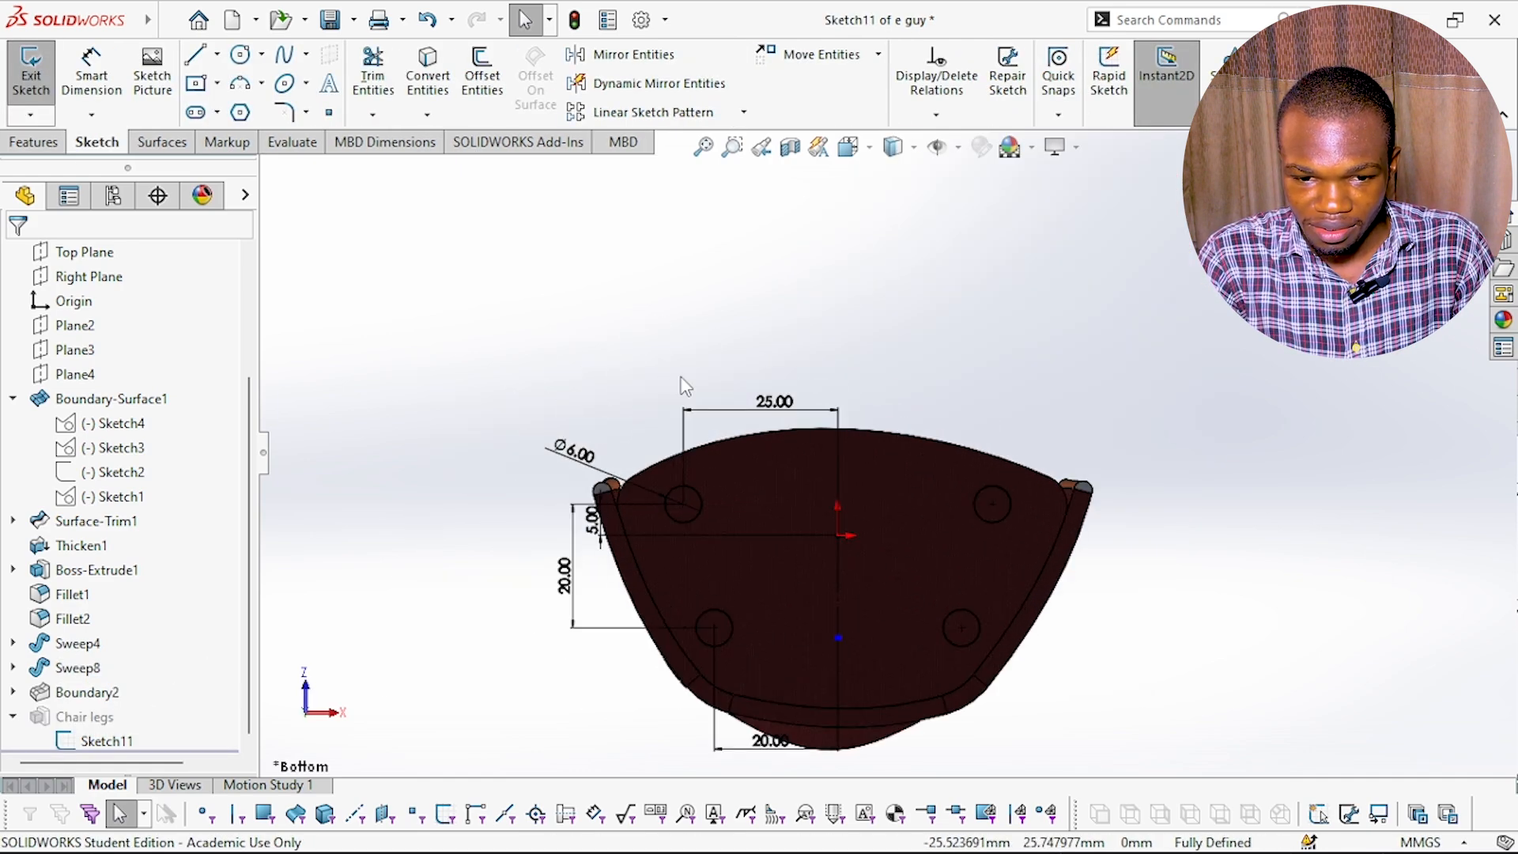
{"action": "left_click", "coordinate": [1499, 168]}
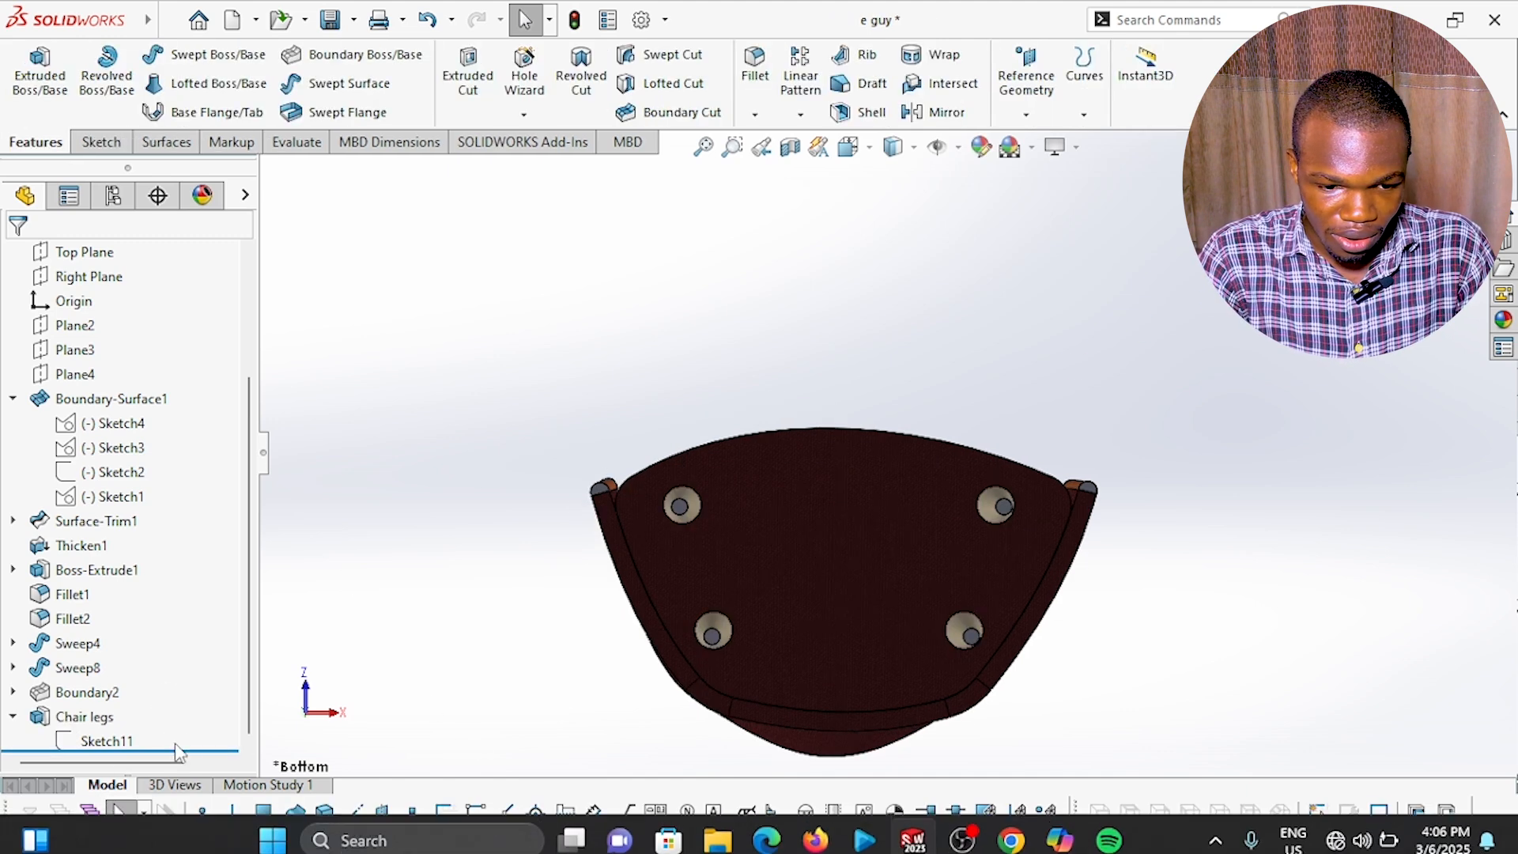
- Roll the feature tree back to before Chair legs and rename the Boundary2 feature as Wood
{"action": "left_click_drag", "start_coordinate": [177, 750], "coordinate": [187, 716]}
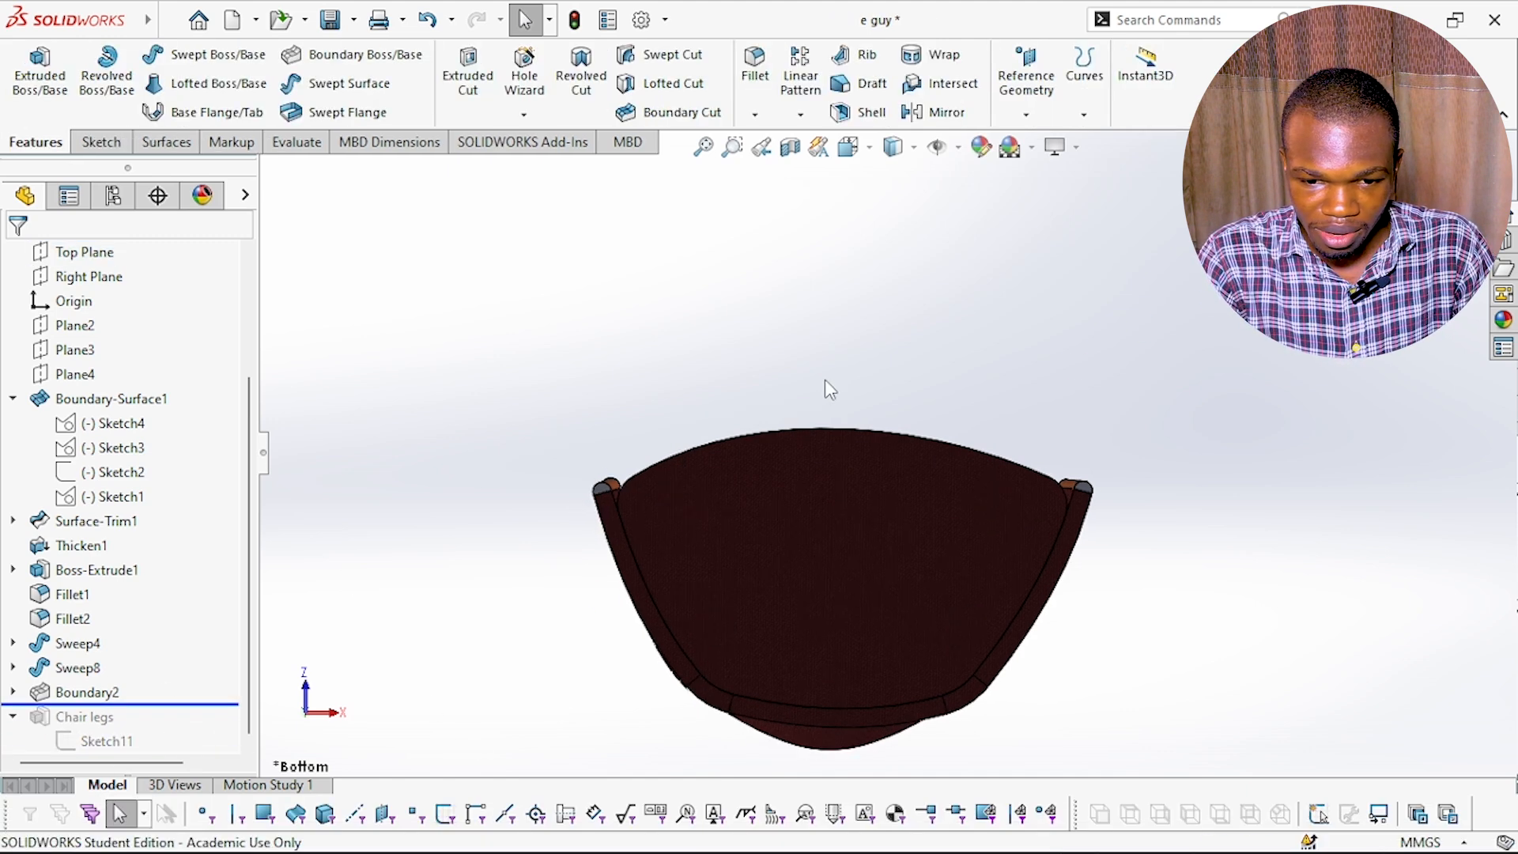
{"action": "middle_click_drag", "start_coordinate": [823, 387], "coordinate": [4, 602]}
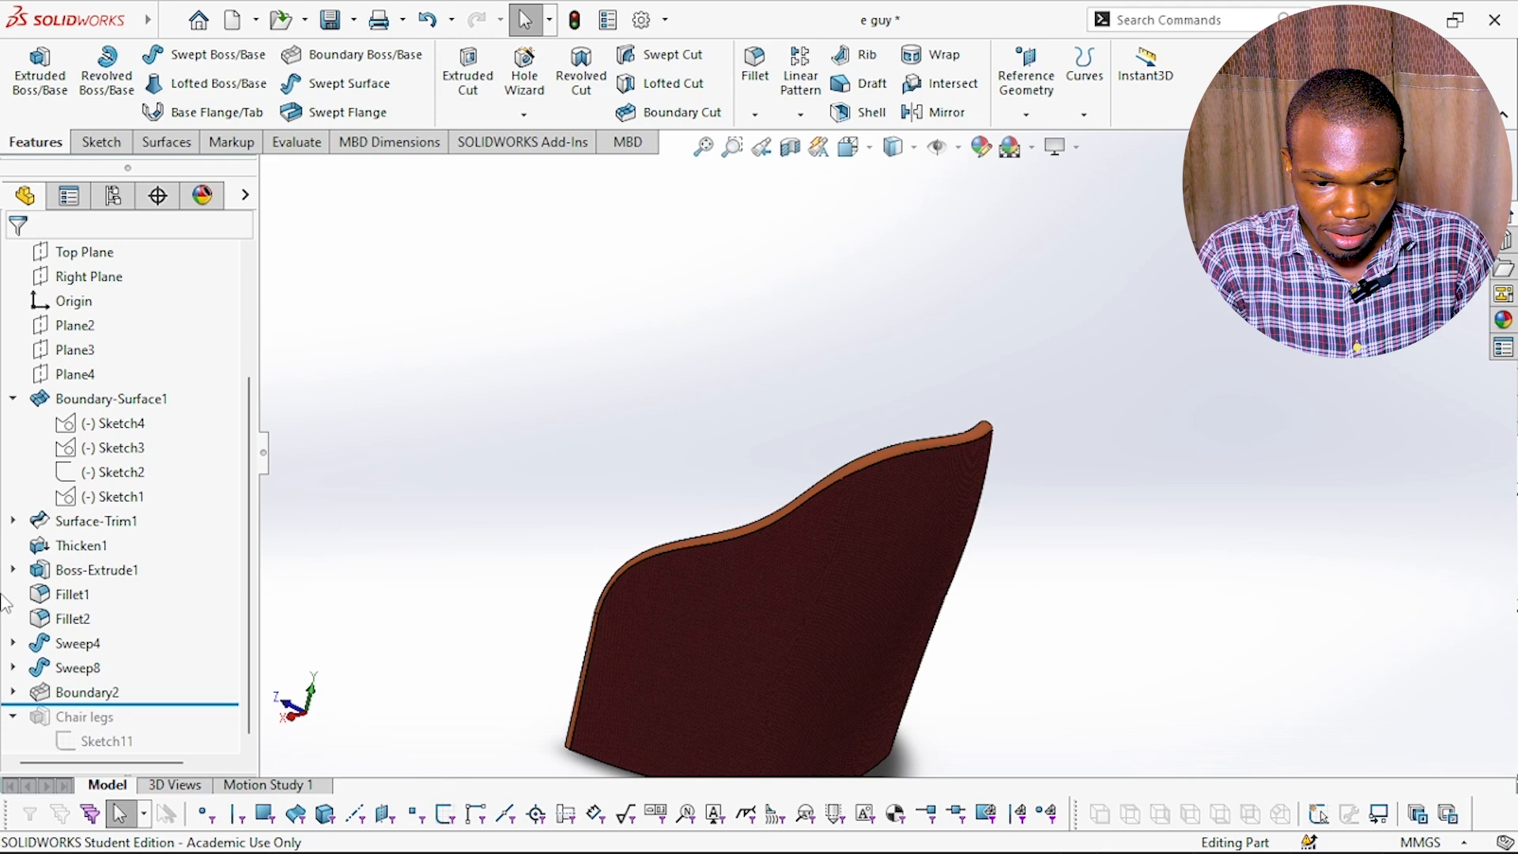
{"action": "left_click", "coordinate": [93, 695]}
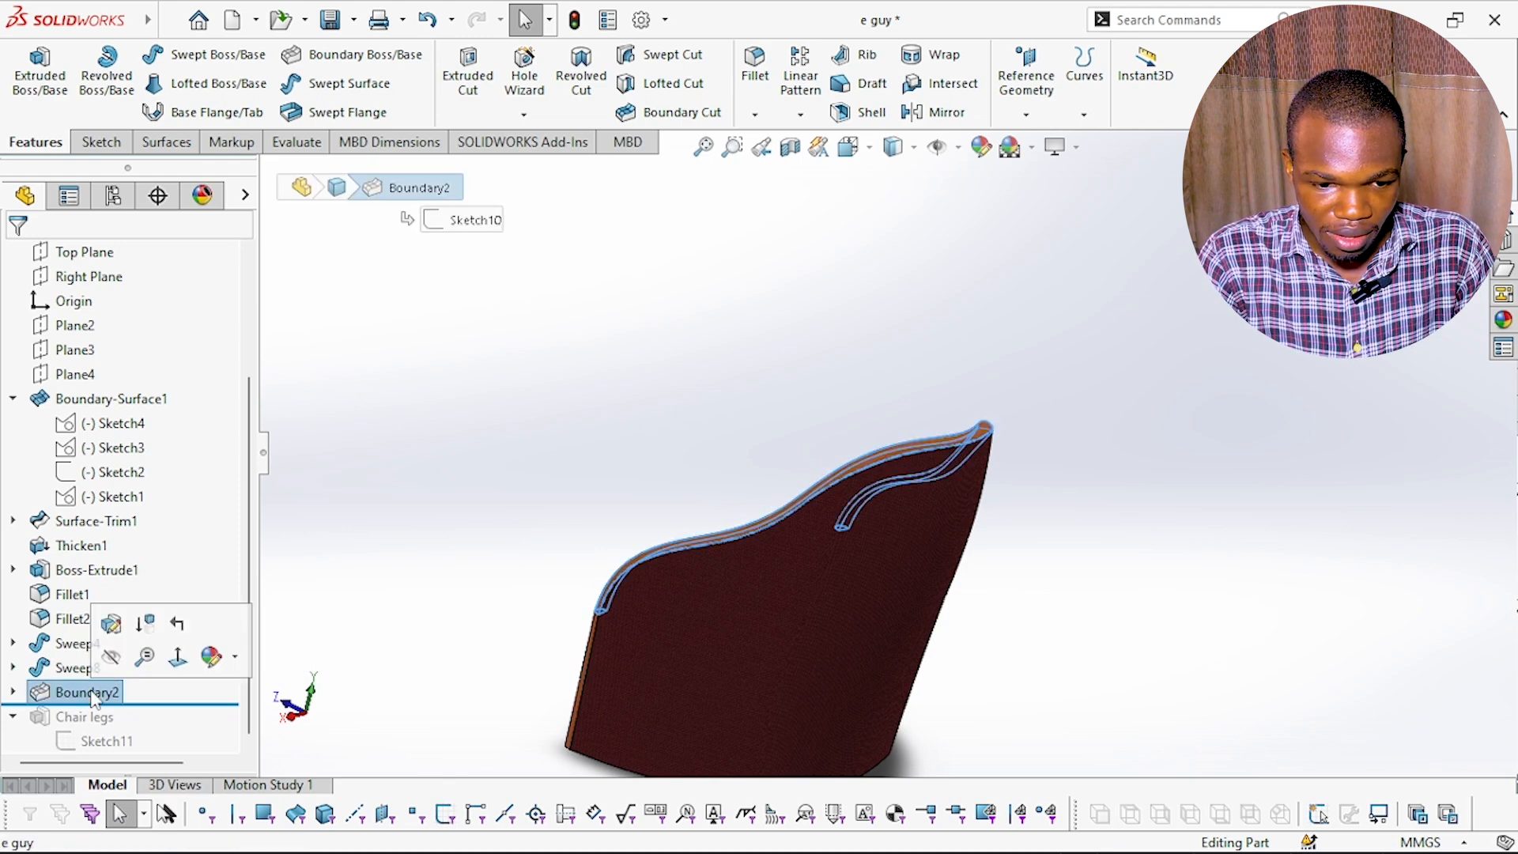
{"action": "left_click", "coordinate": [94, 692]}
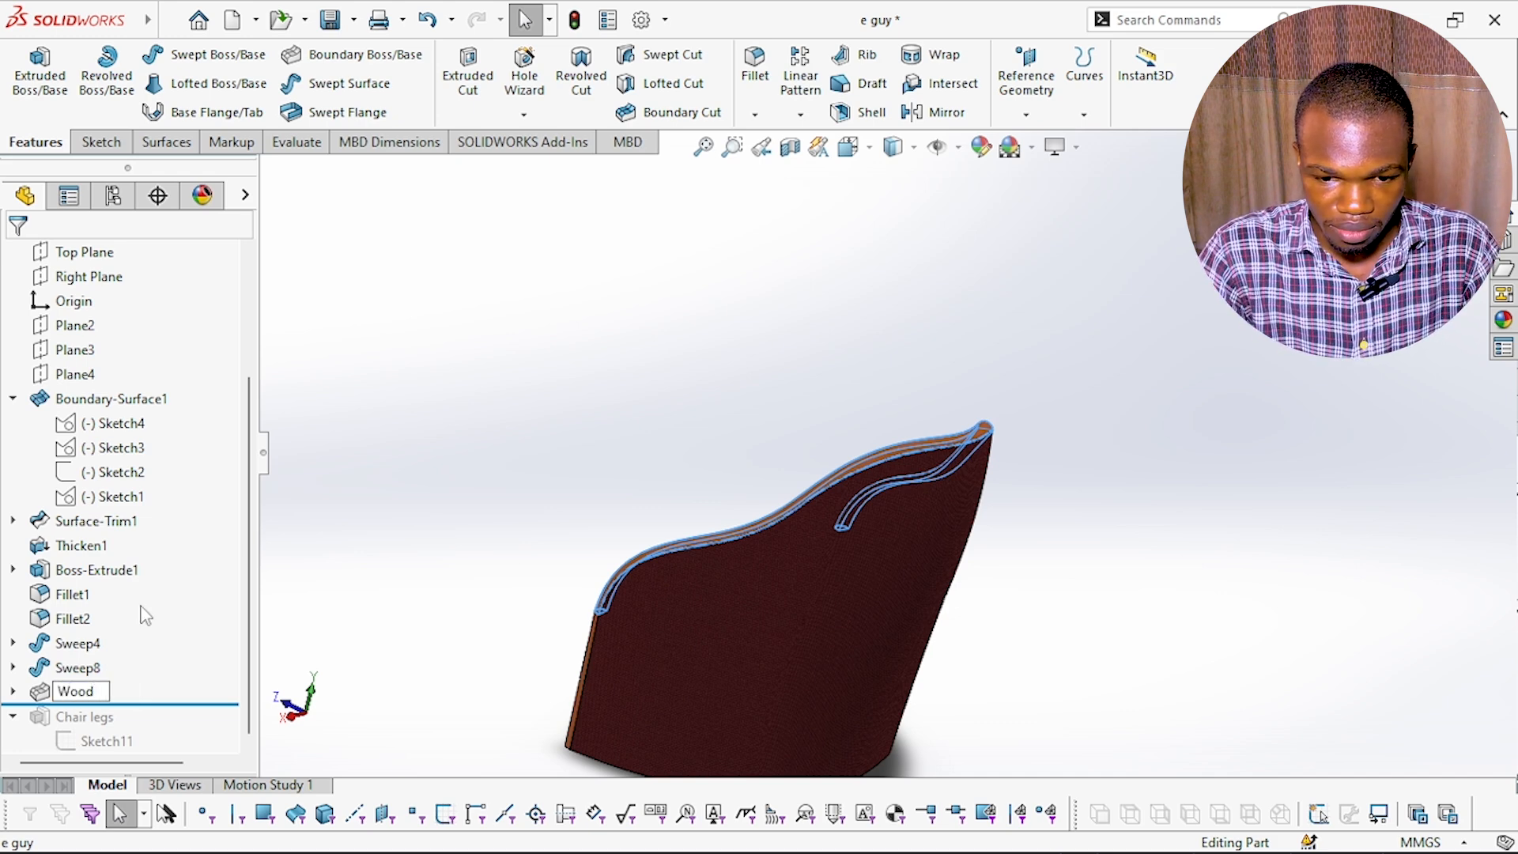
{"action": "left_click", "coordinate": [335, 542]}
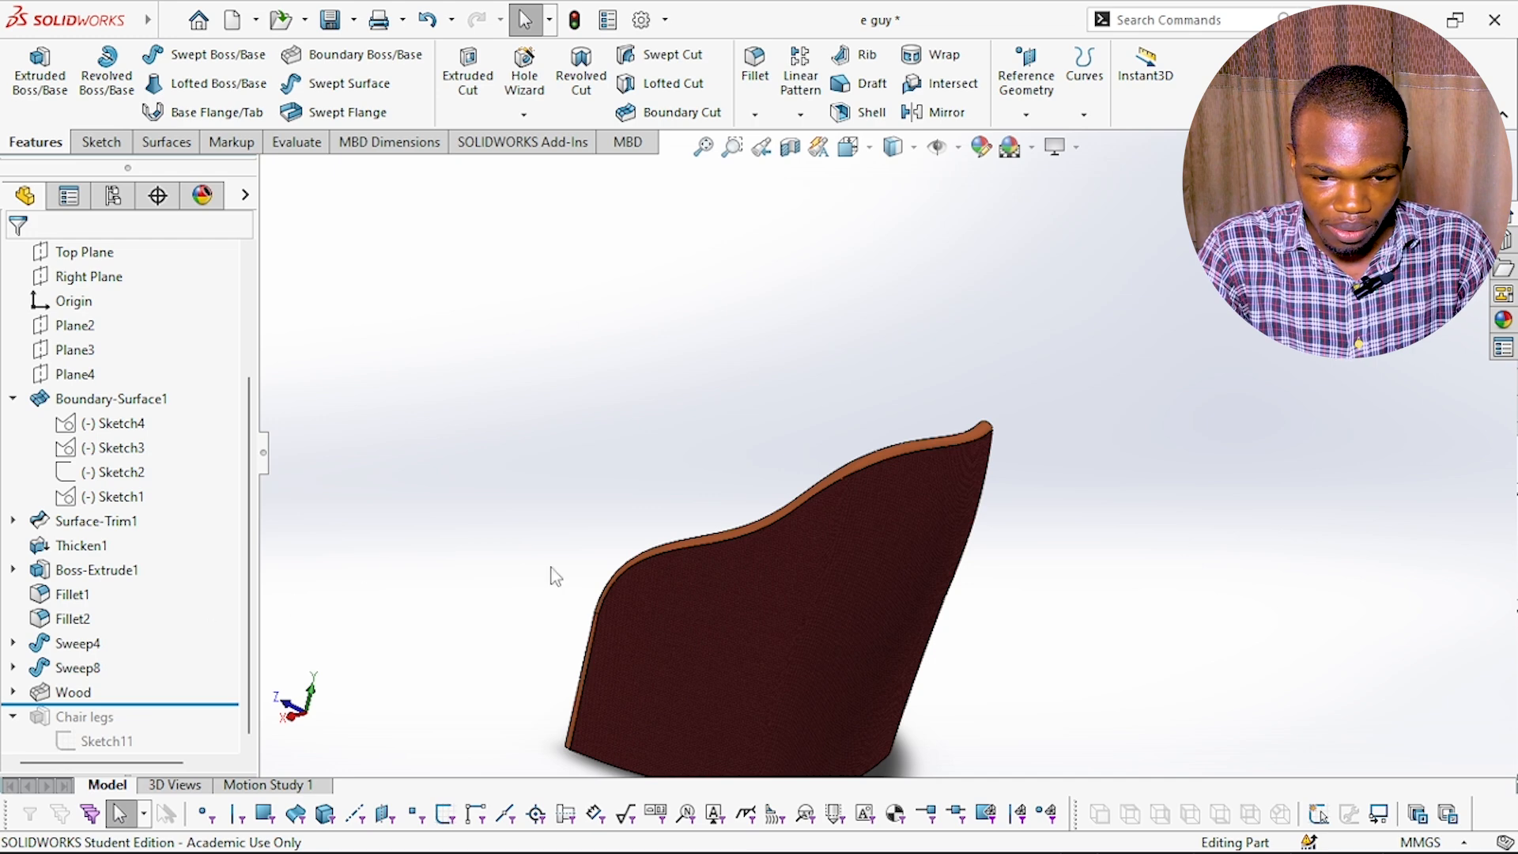
- Examine the legless chair and highlight the Wood, Sweep8 and Sweep4 features to identify their geometry
{"action": "middle_click_drag", "start_coordinate": [551, 567], "coordinate": [696, 572]}
{"action": "scroll", "coordinate": [466, 429], "scroll_direction": "up", "scroll_amount": 4}
{"action": "middle_click_drag", "start_coordinate": [531, 417], "coordinate": [508, 624]}
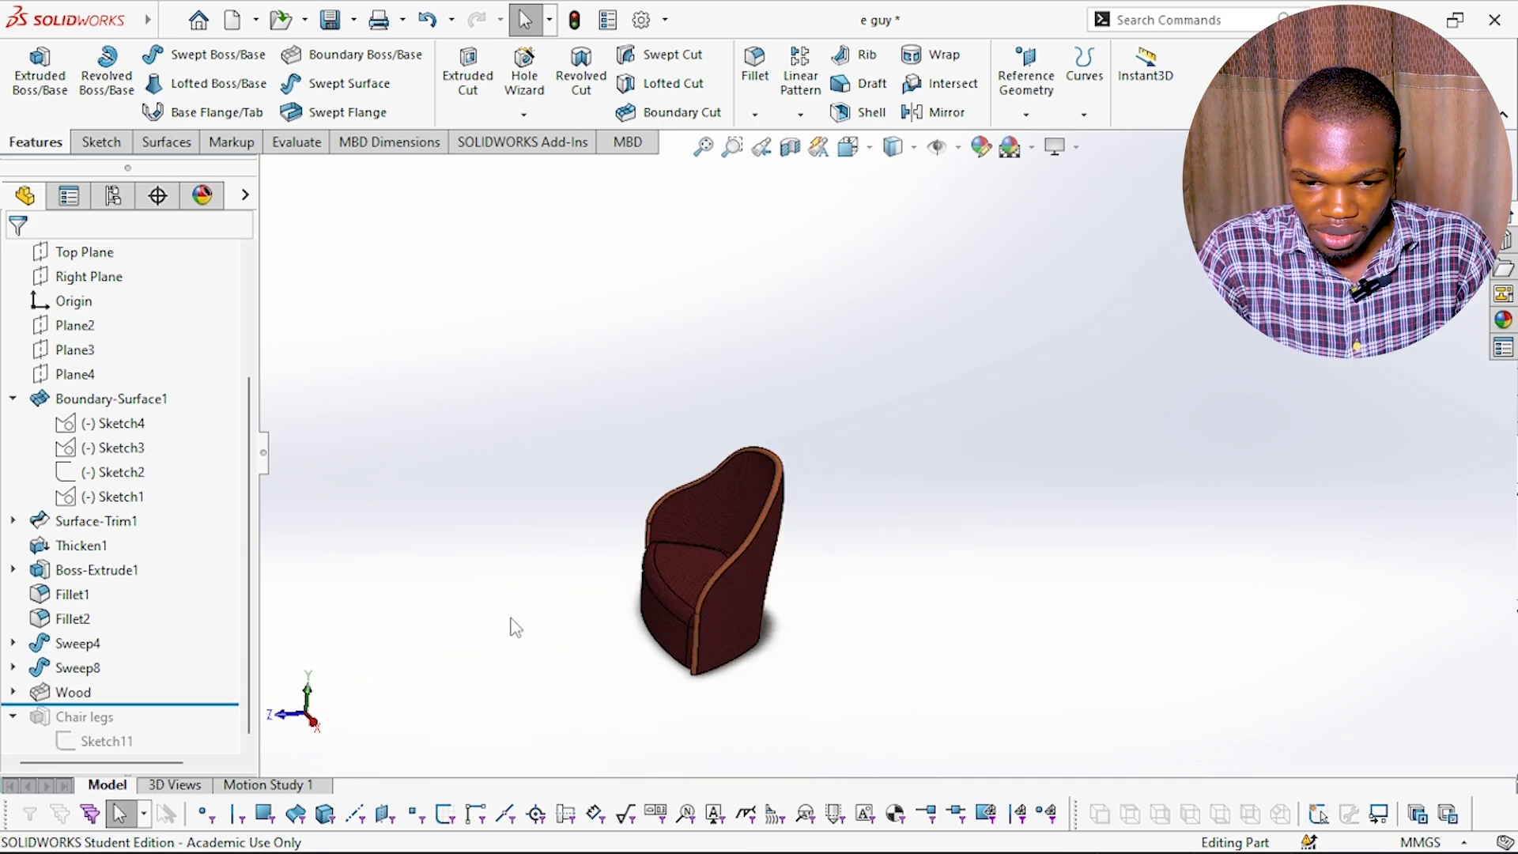
{"action": "left_click", "coordinate": [61, 694]}
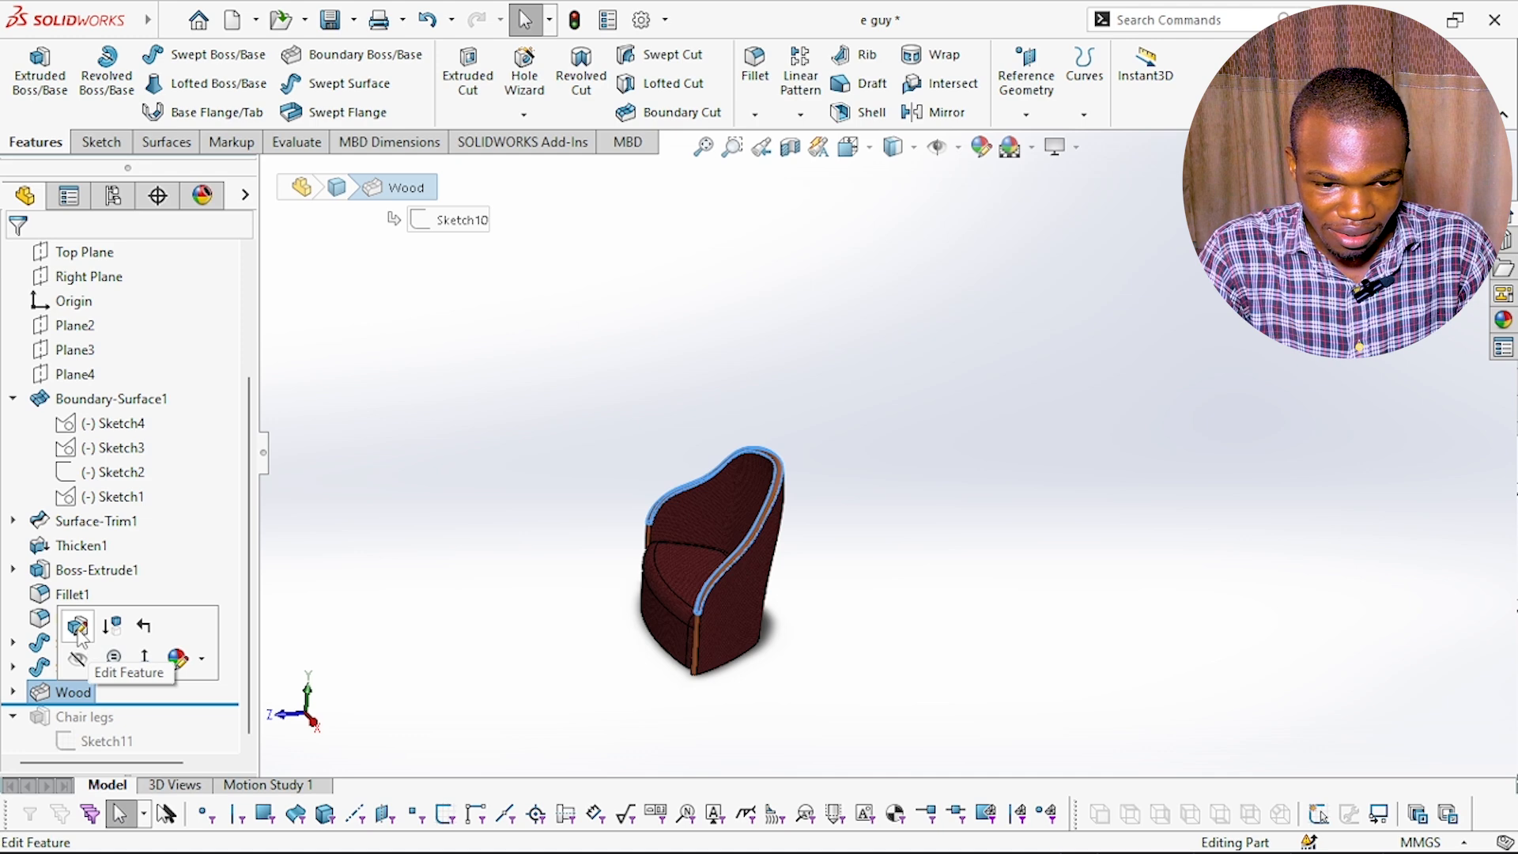
{"action": "left_click", "coordinate": [444, 682]}
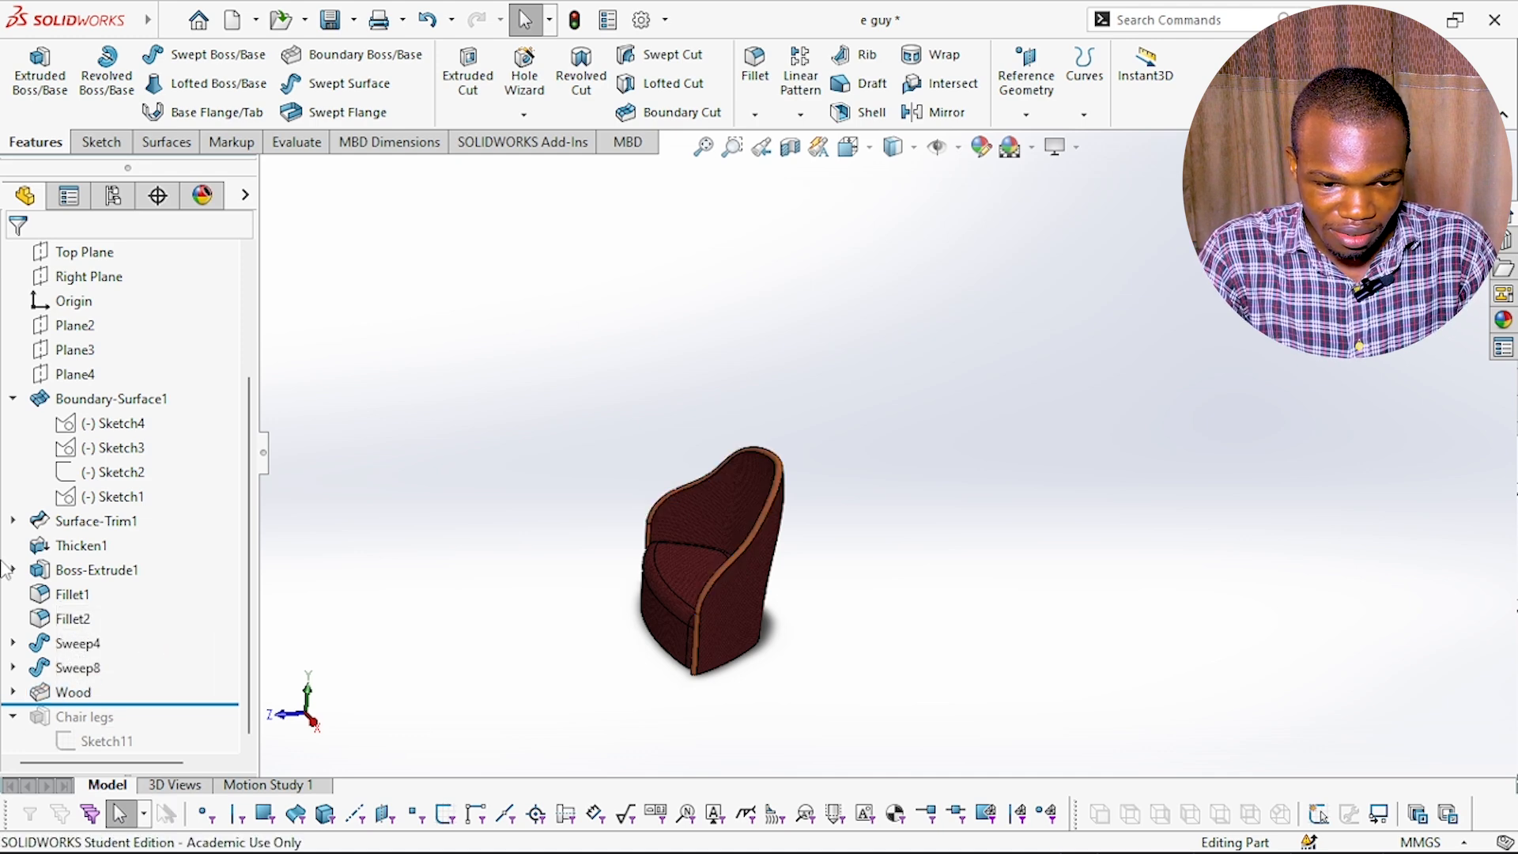
{"action": "left_click", "coordinate": [63, 668]}
{"action": "left_click", "coordinate": [71, 642]}
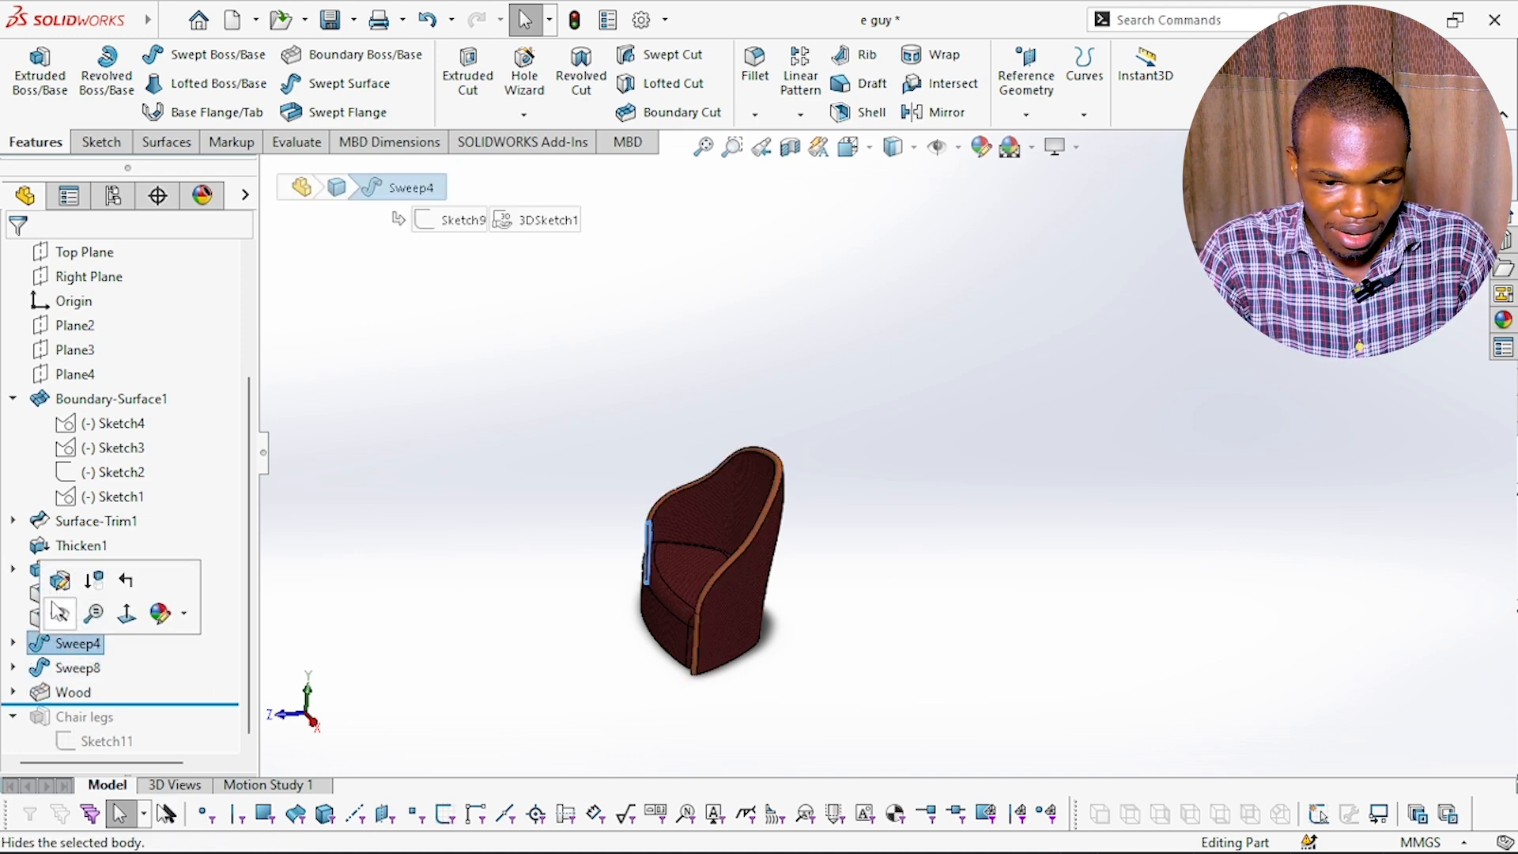
{"action": "left_click", "coordinate": [563, 478]}
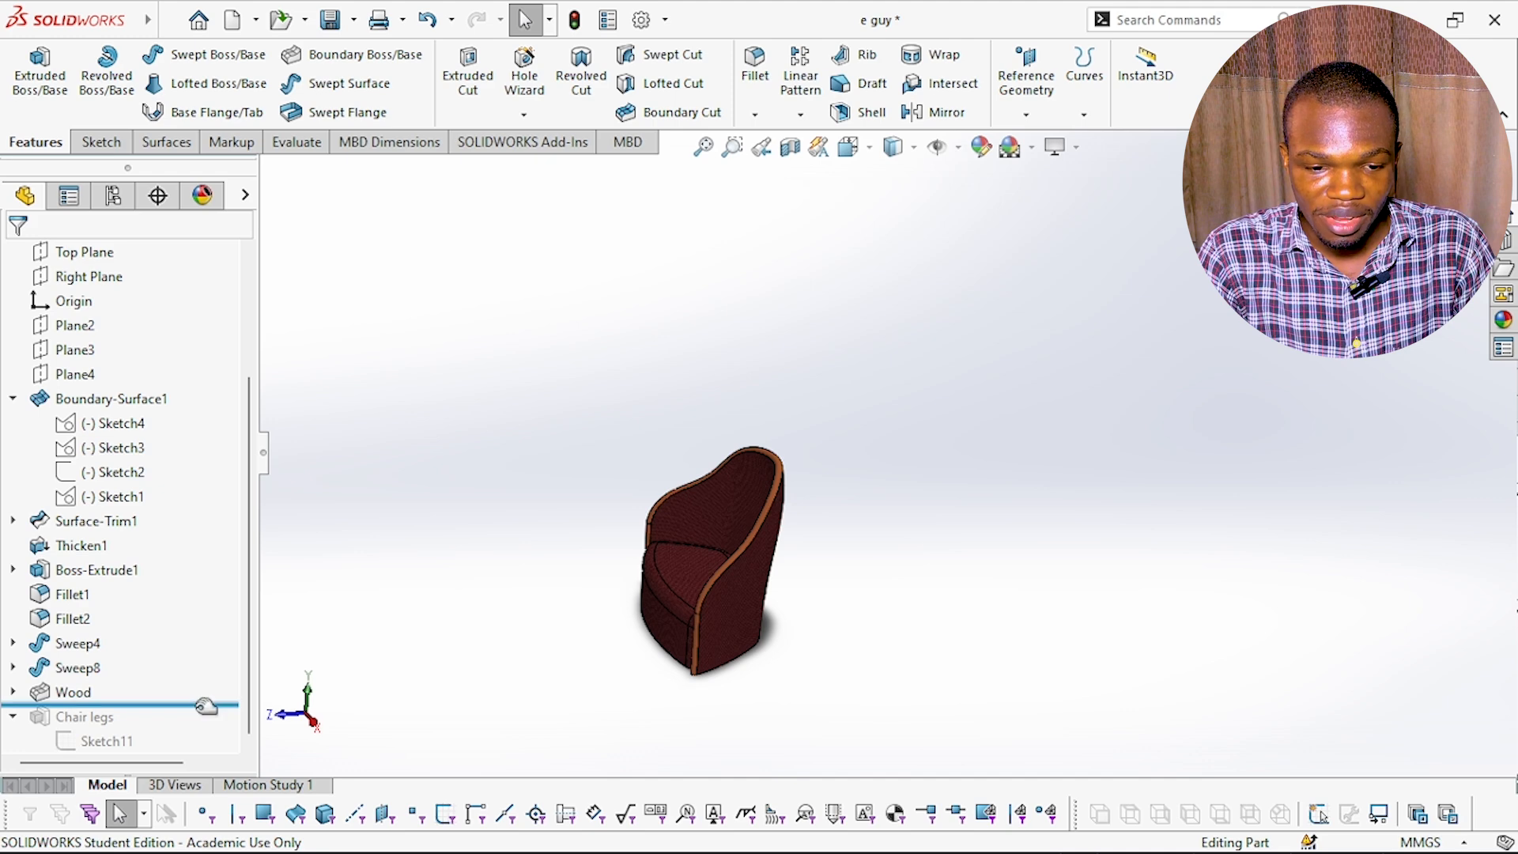
- Roll the feature tree forward past Chair legs to its end and collapse that feature
{"action": "left_click_drag", "start_coordinate": [205, 706], "coordinate": [205, 749]}
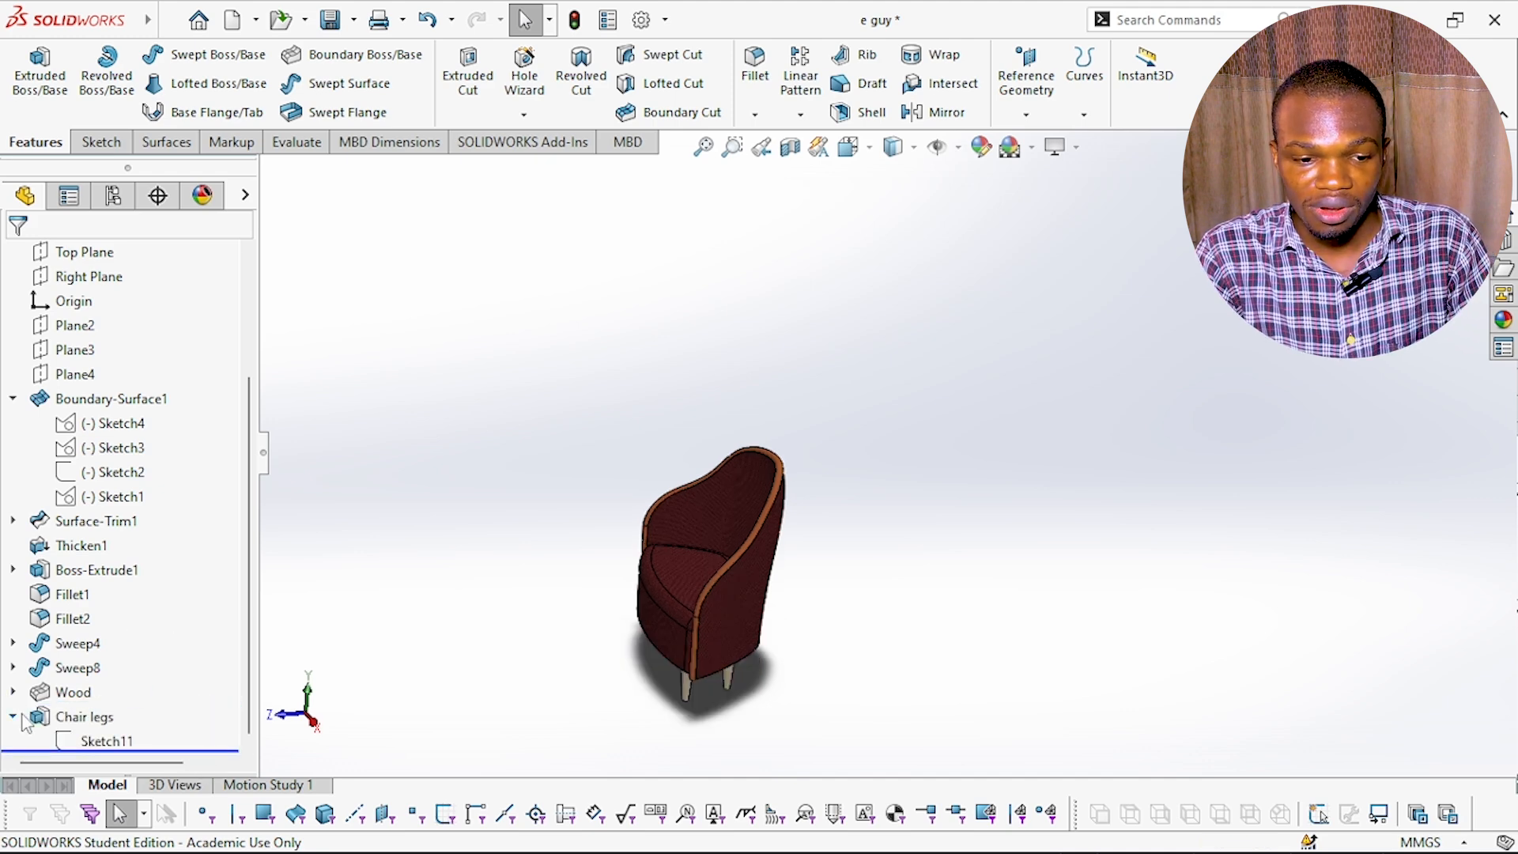
{"action": "left_click", "coordinate": [14, 717]}
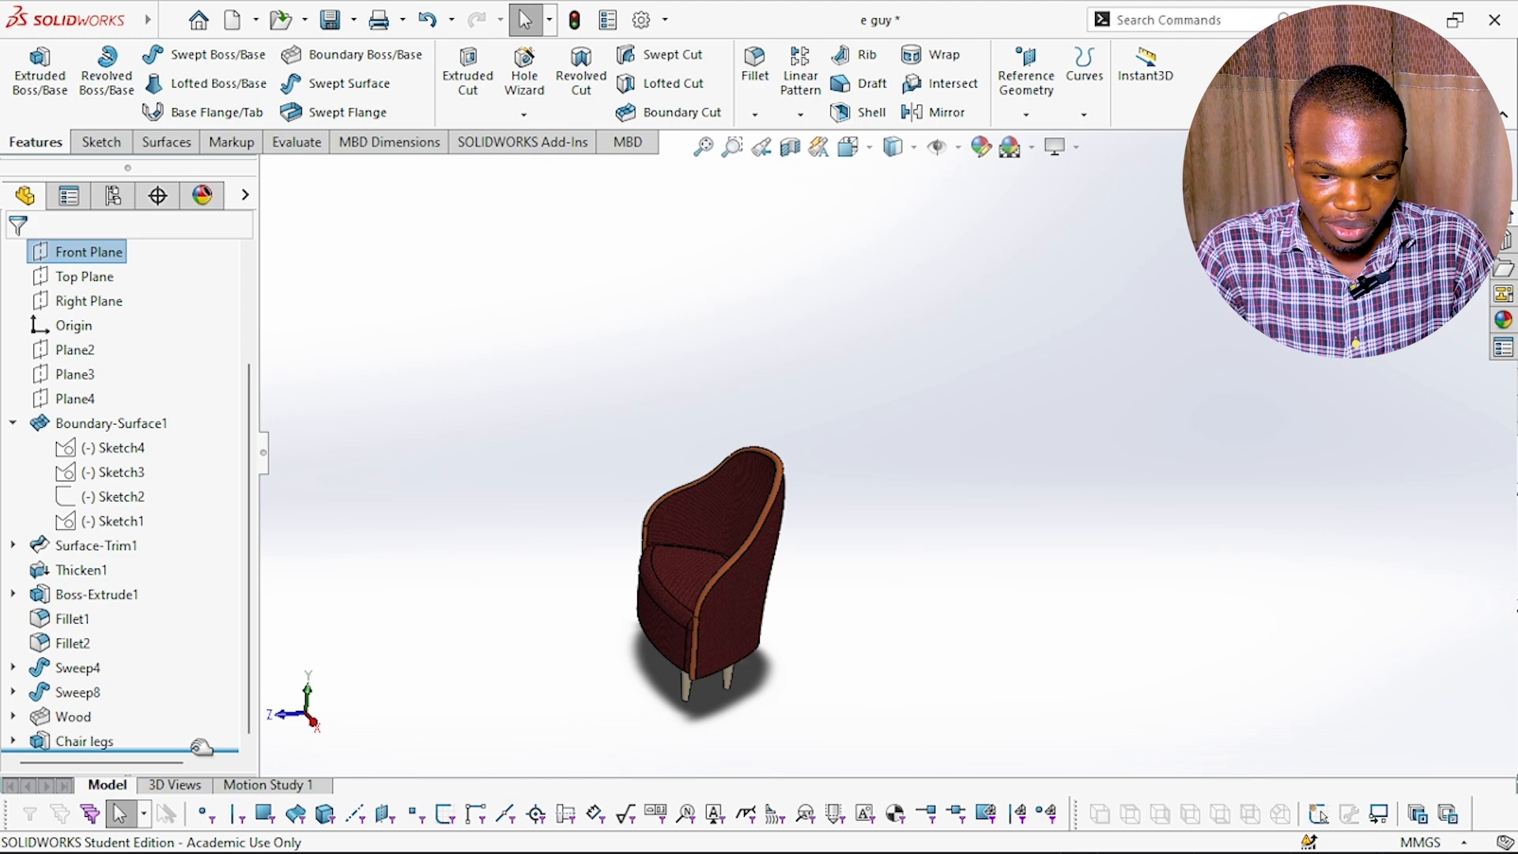
- Move the rollback bar up the feature tree and back below Chair legs, and collapse the Boundary-Surface1 feature
{"action": "left_click_drag", "start_coordinate": [202, 747], "coordinate": [160, 739]}
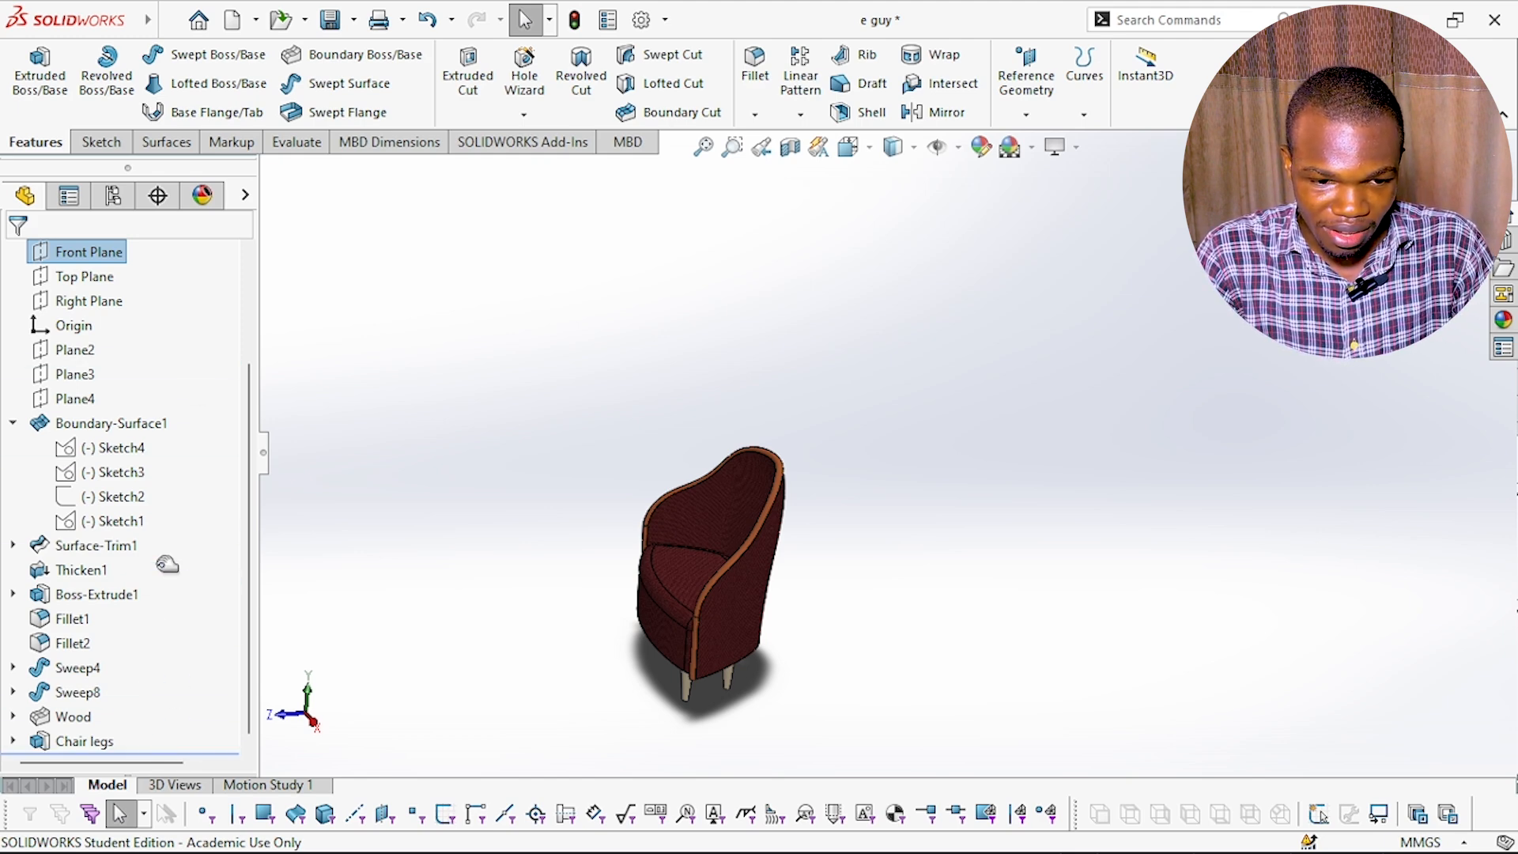
{"action": "mouse_move", "coordinate": [171, 536]}
{"action": "left_mouse_down"}
{"action": "mouse_move", "coordinate": [158, 749]}
{"action": "mouse_move", "coordinate": [142, 751]}
{"action": "left_mouse_up"}
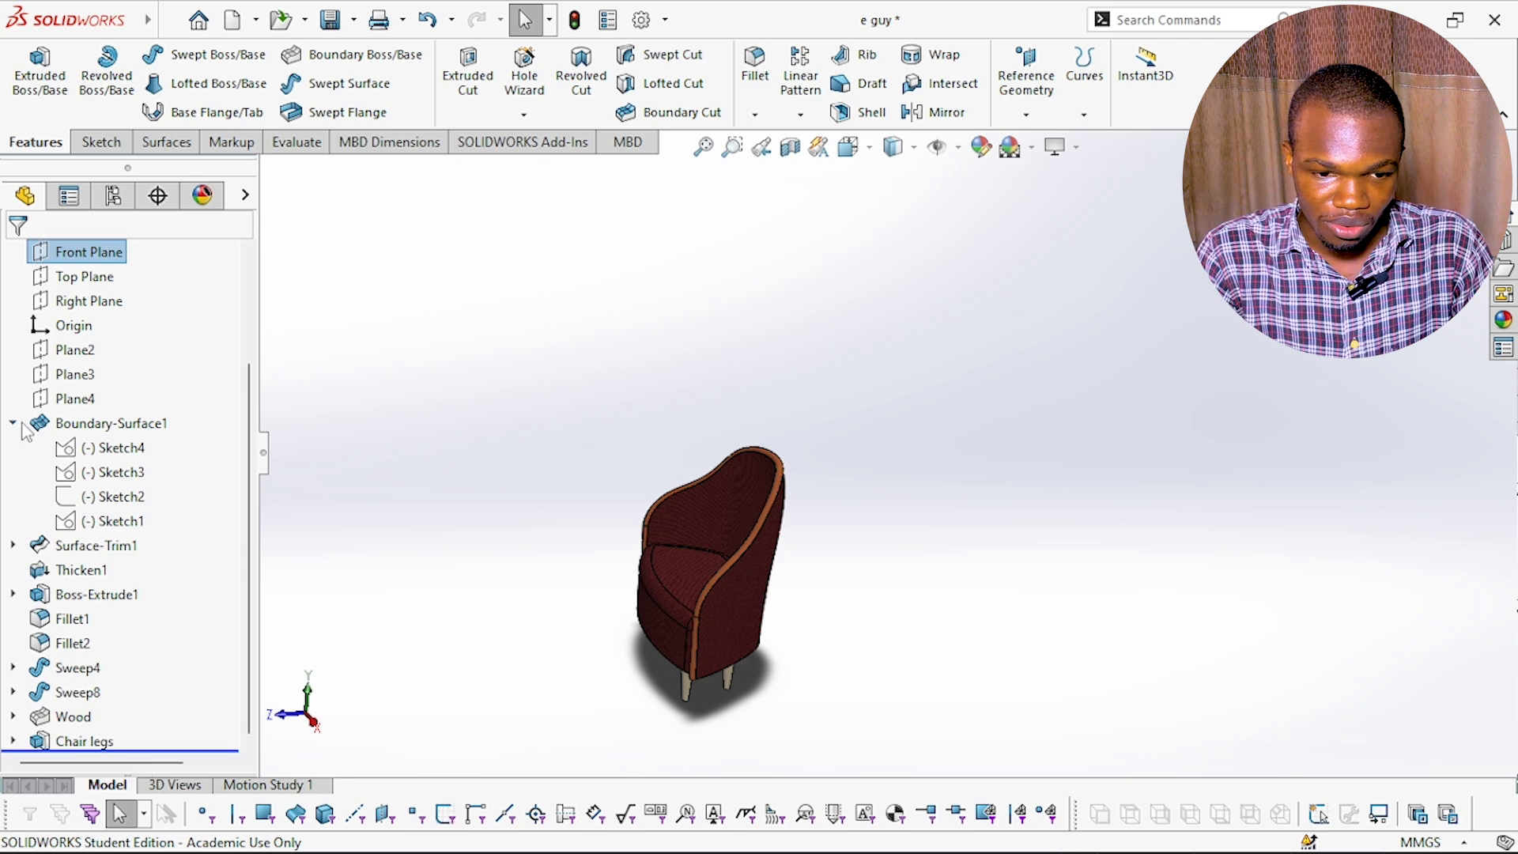
{"action": "left_click", "coordinate": [13, 424]}
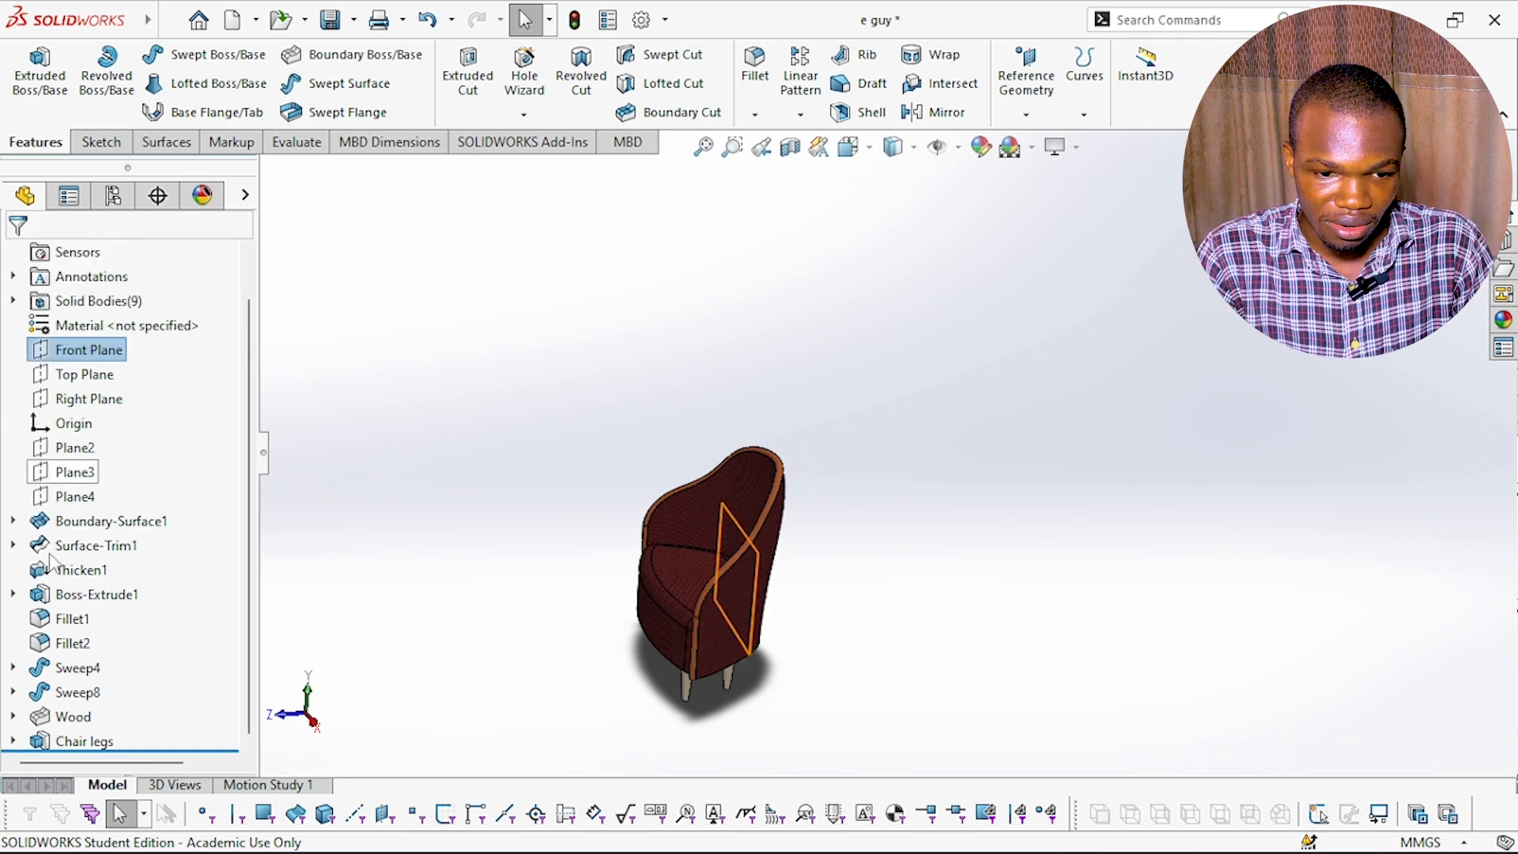
- Suppress the Wood, Sweep8 and Sweep4 features of the chair
{"action": "left_click", "coordinate": [61, 717]}
{"action": "left_click", "coordinate": [100, 658]}
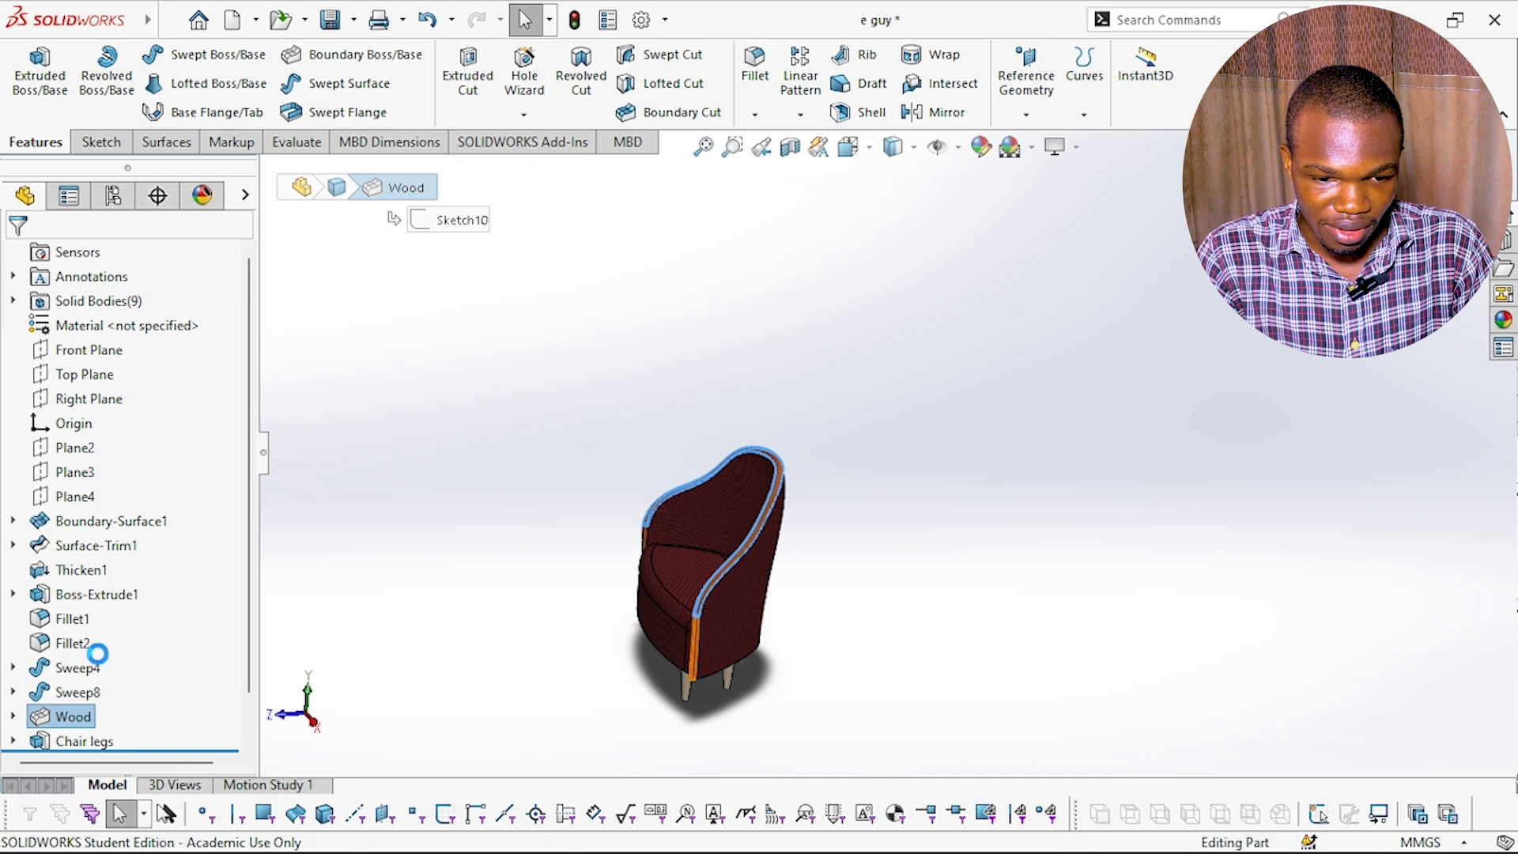
{"action": "left_click", "coordinate": [58, 695]}
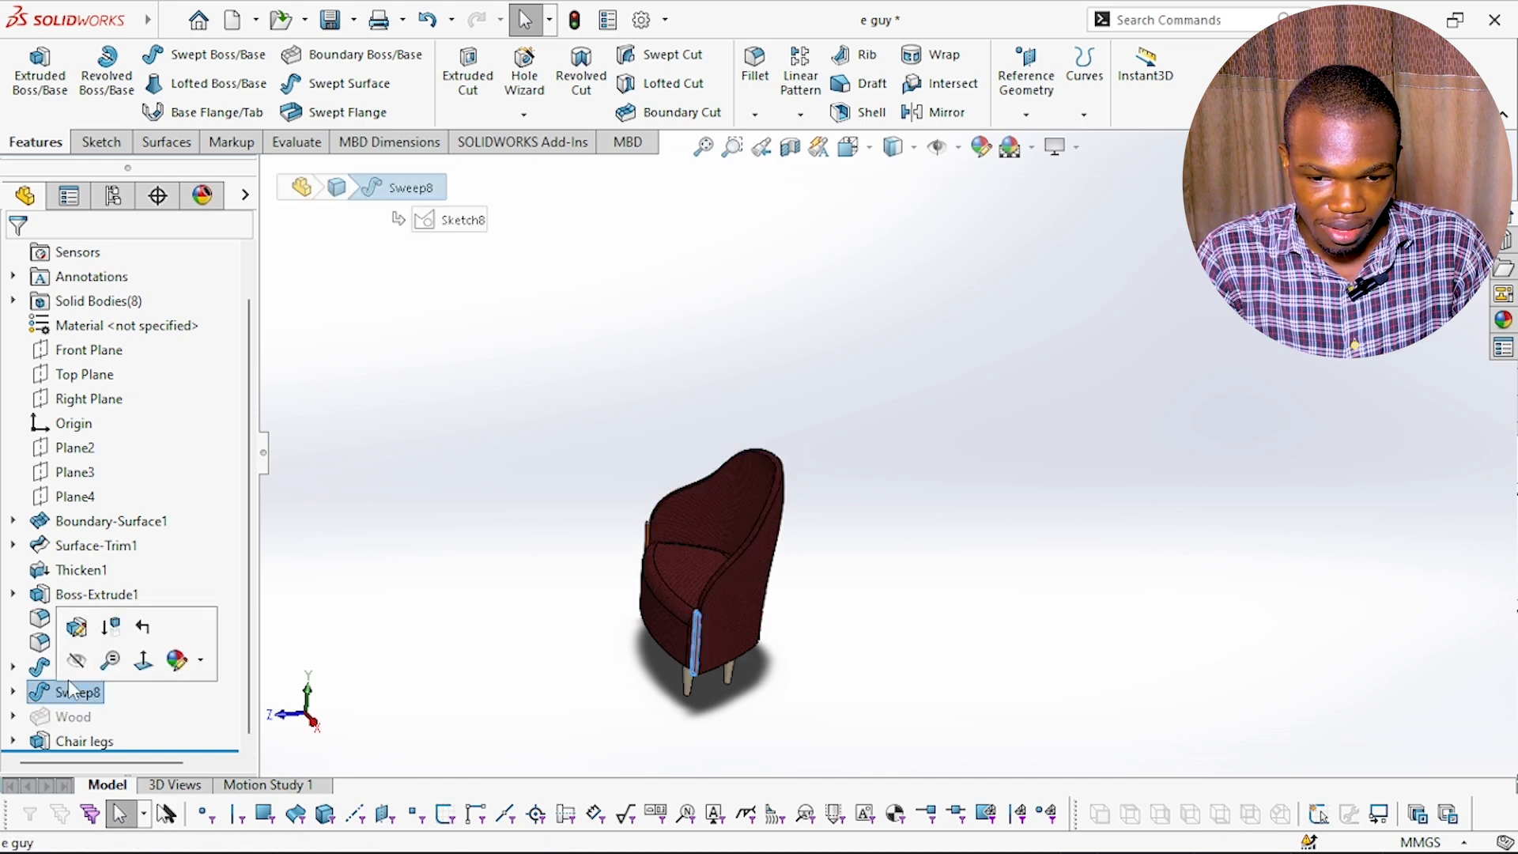
{"action": "left_click", "coordinate": [103, 631]}
{"action": "left_click", "coordinate": [67, 668]}
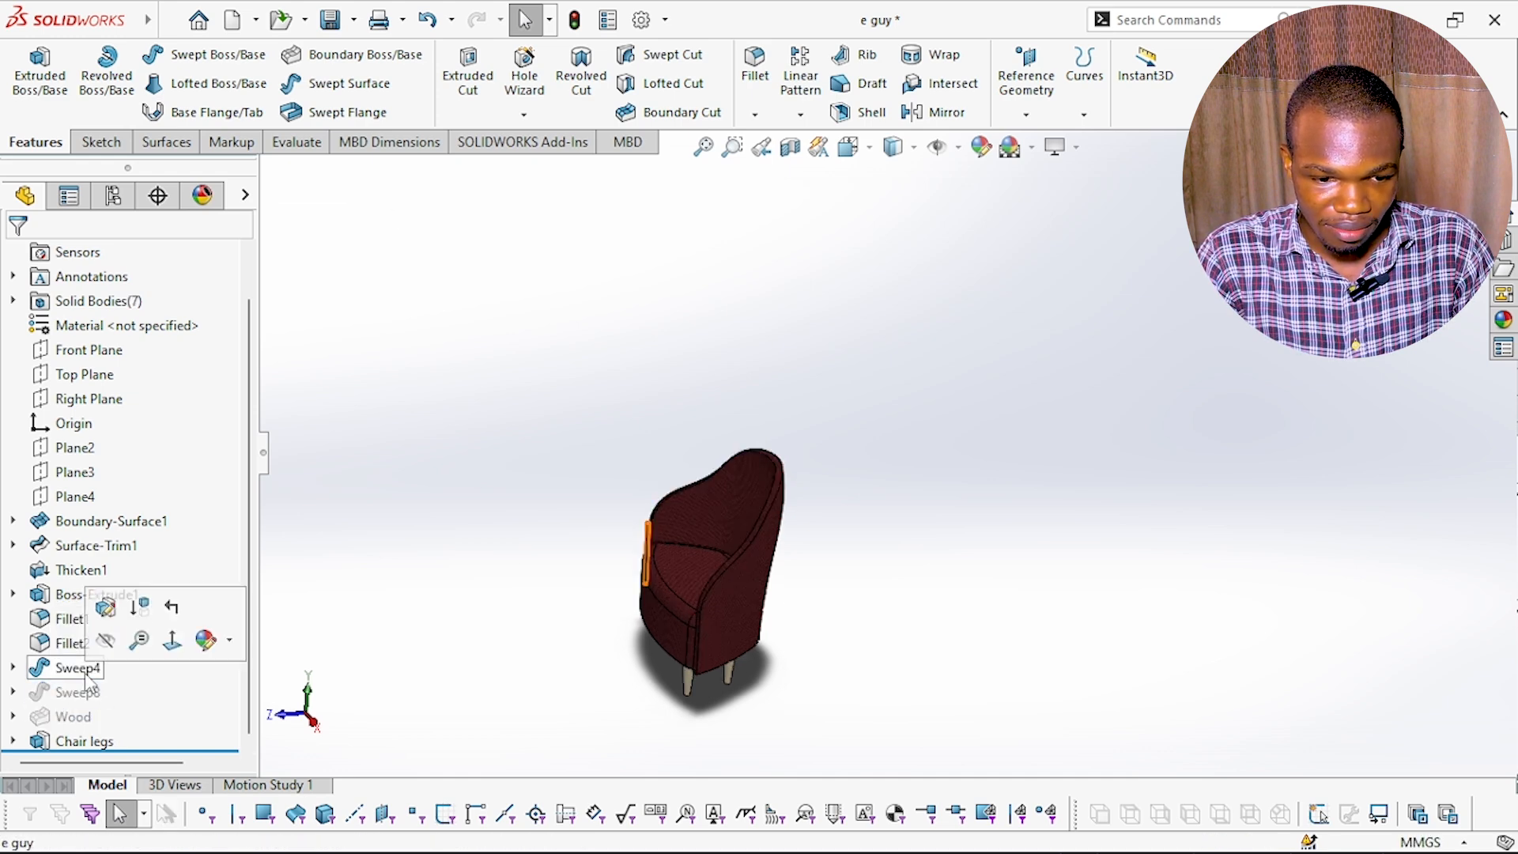
{"action": "left_click", "coordinate": [104, 607]}
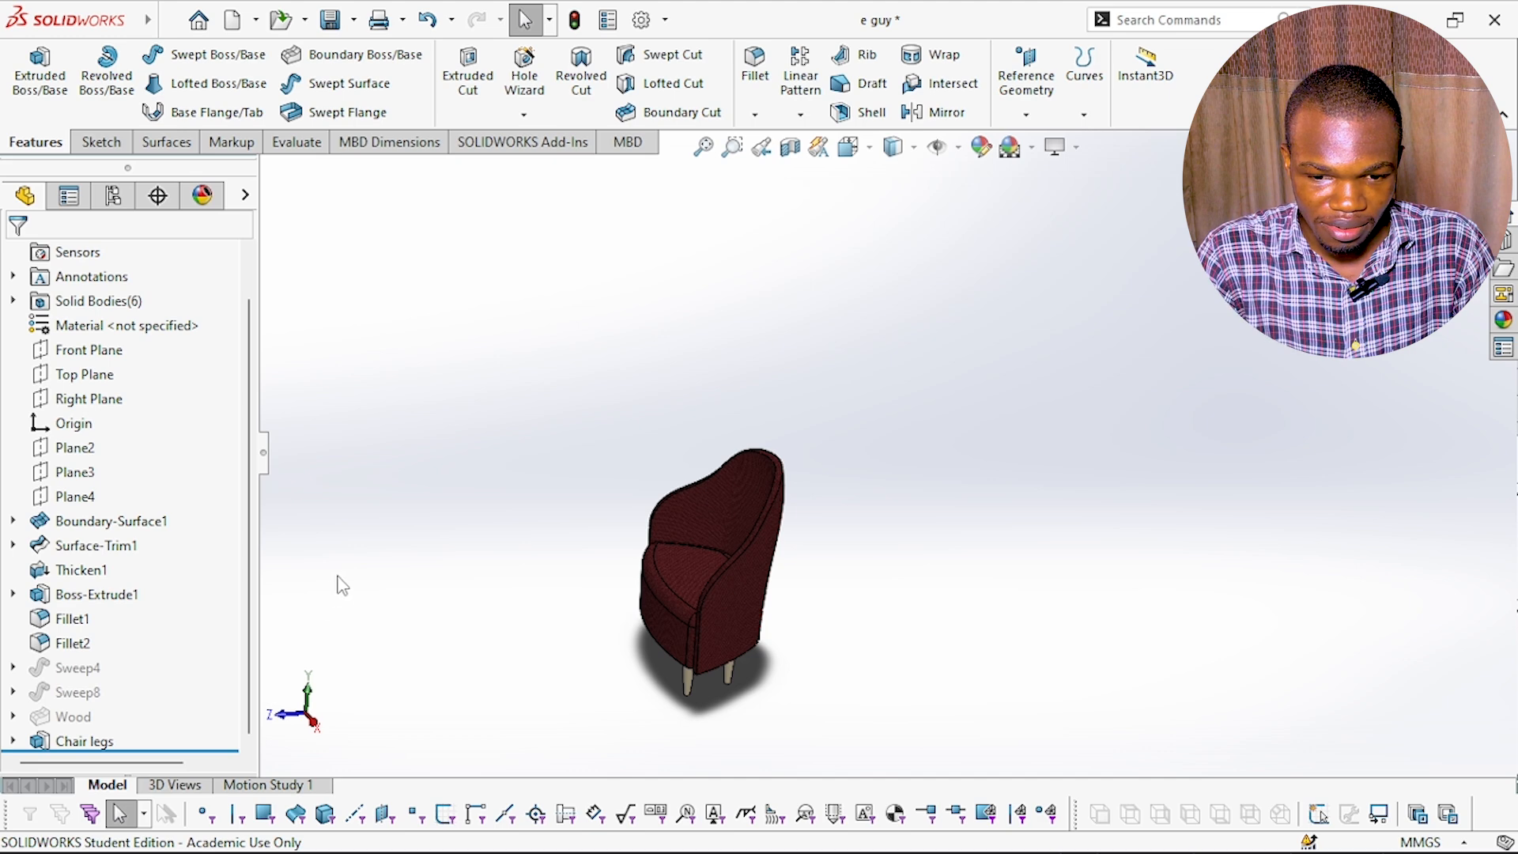
- Examine the chair without its wooden trim from the front, back and close up at the backrest edge
{"action": "scroll", "coordinate": [546, 617], "scroll_direction": "down", "scroll_amount": 3}
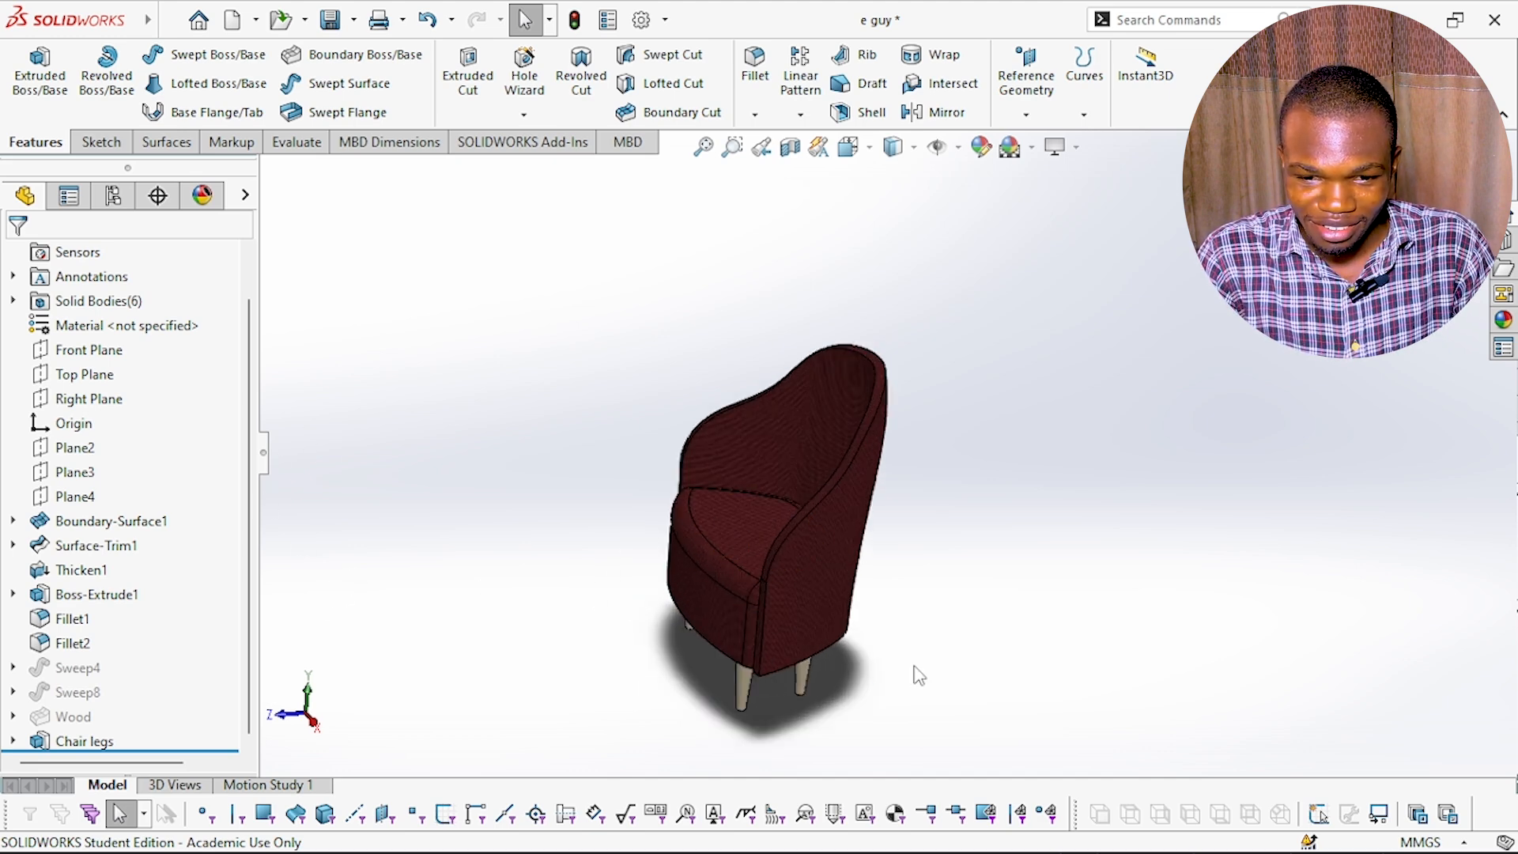
{"action": "middle_click_drag", "start_coordinate": [917, 674], "coordinate": [803, 599]}
{"action": "scroll", "coordinate": [654, 515], "scroll_direction": "down", "scroll_amount": 5}
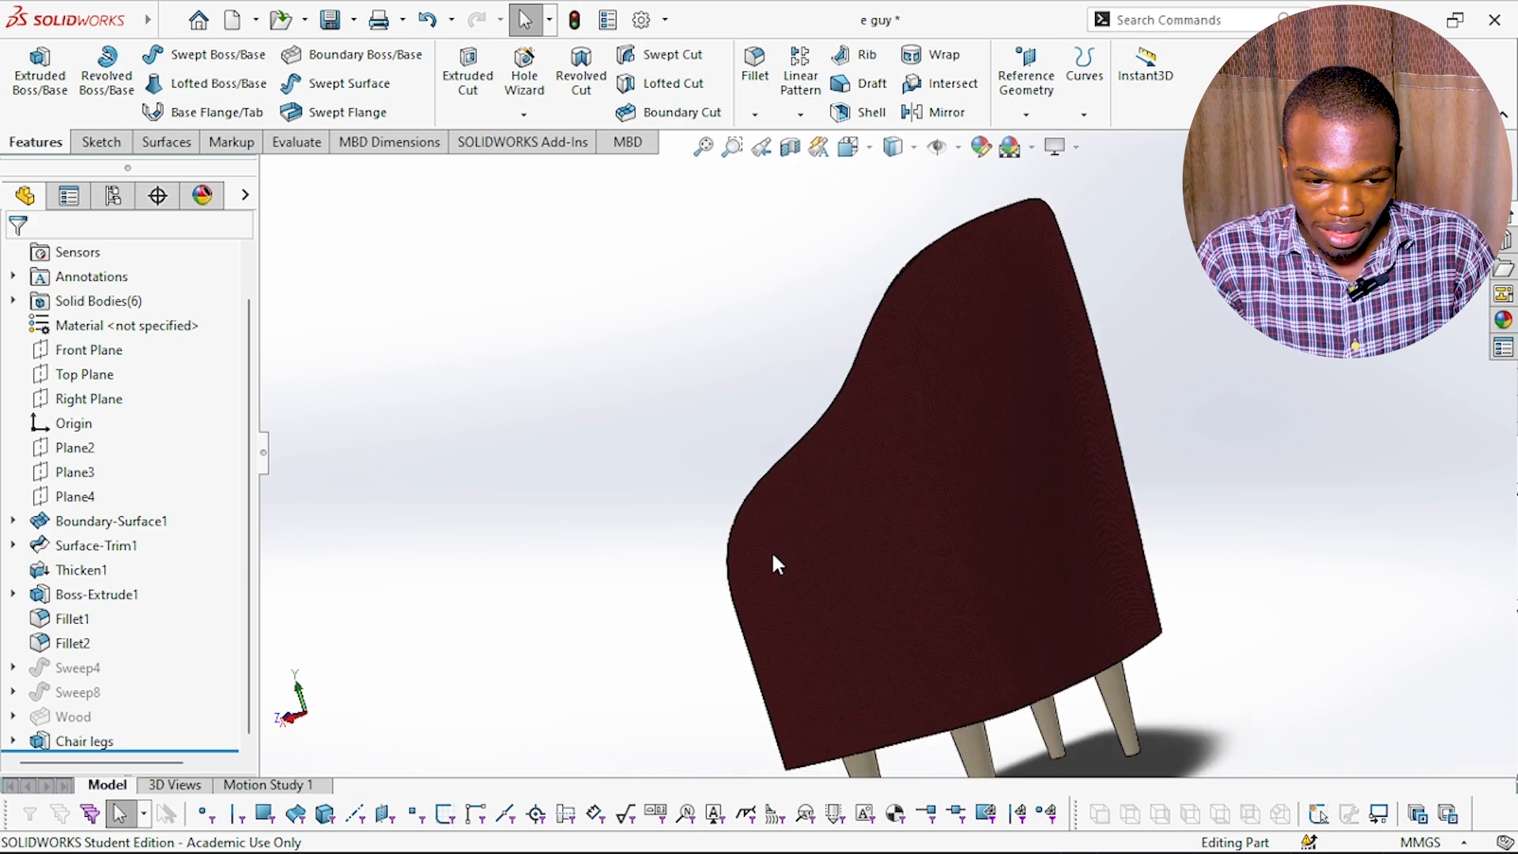
{"action": "middle_click_drag", "start_coordinate": [718, 576], "coordinate": [773, 612]}
{"action": "scroll", "coordinate": [638, 556], "scroll_direction": "up", "scroll_amount": 3}
{"action": "scroll", "coordinate": [520, 448], "scroll_direction": "down", "scroll_amount": 6}
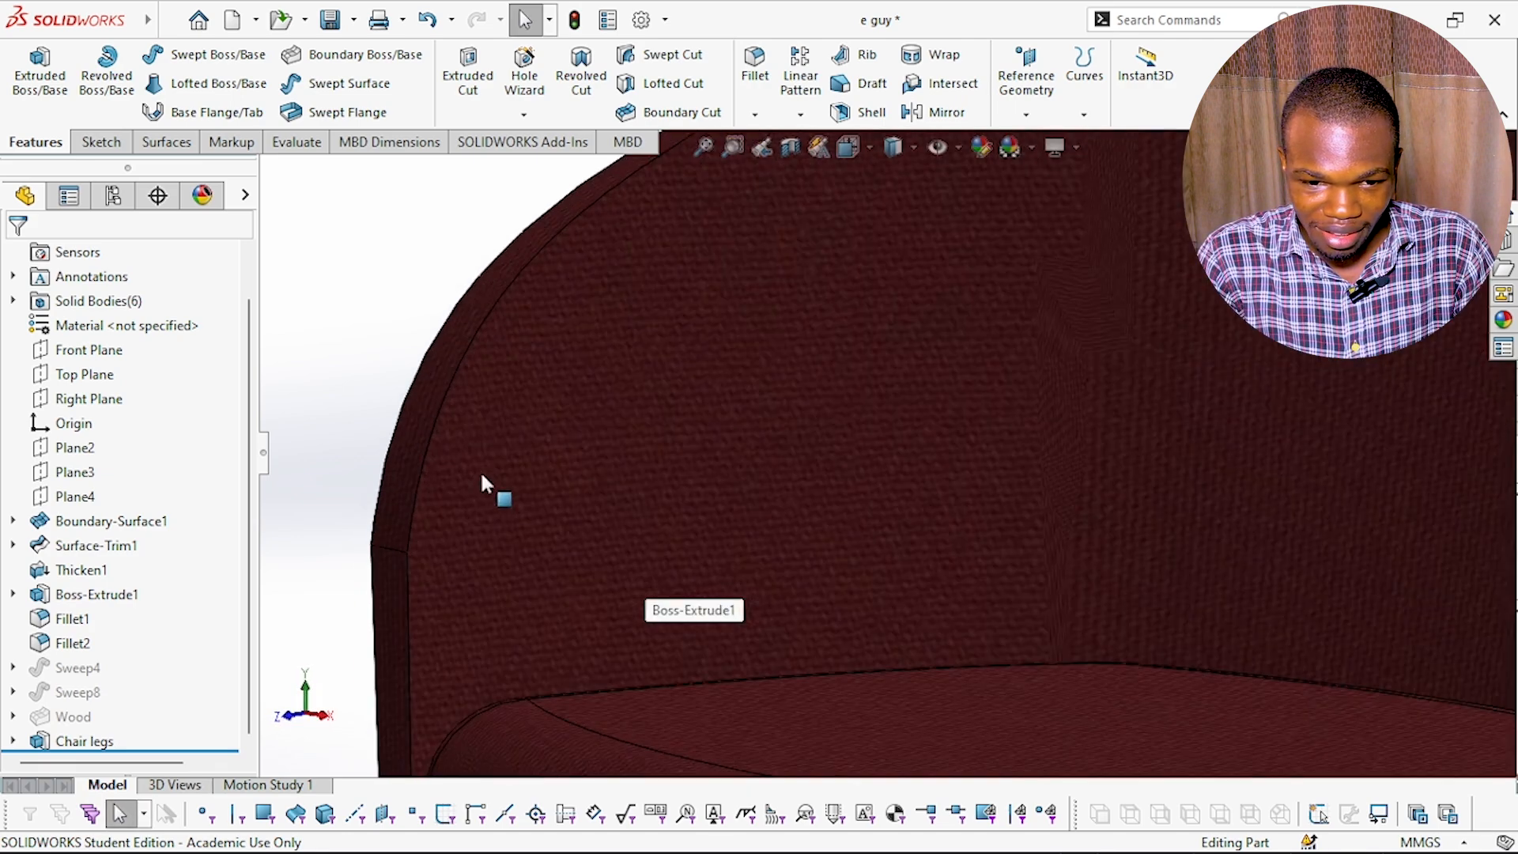
{"action": "key", "text": "f"}
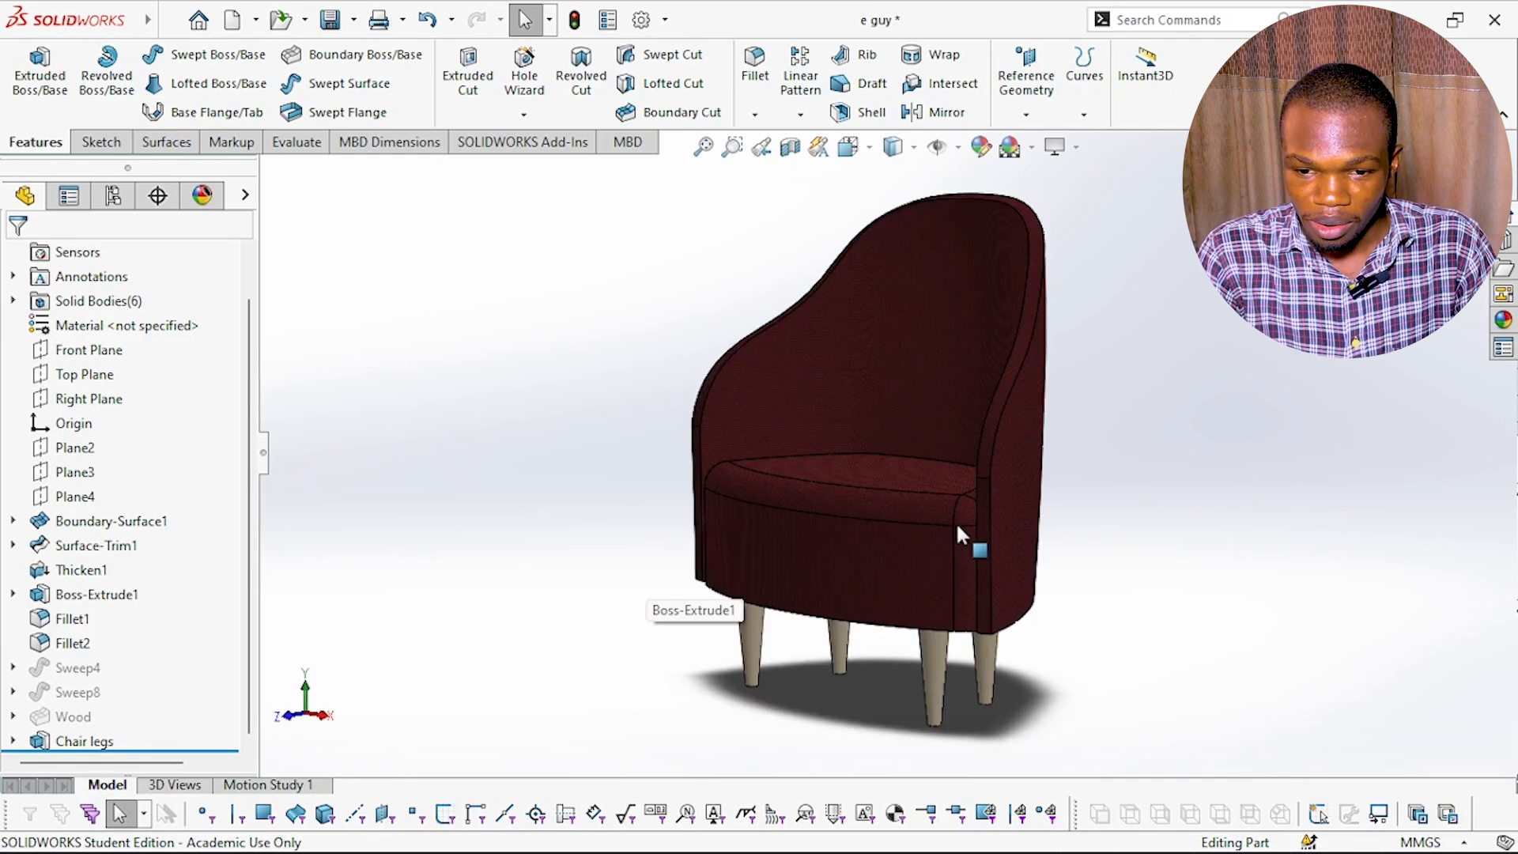
{"action": "scroll", "coordinate": [977, 470], "scroll_direction": "up", "scroll_amount": 2}
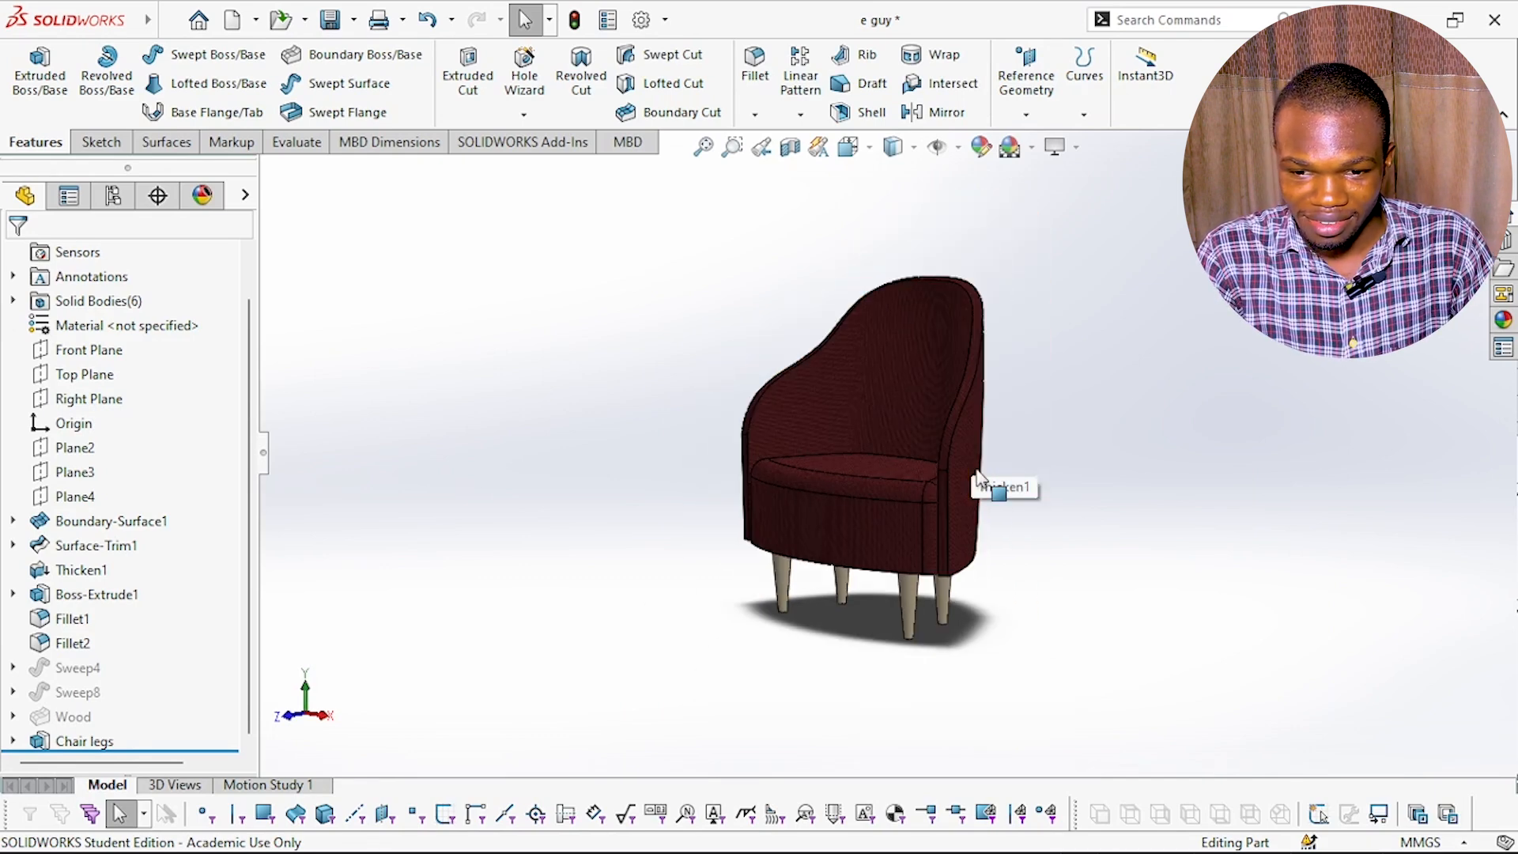
- Unsuppress the Sweep4, Sweep8 and Wood features to restore the chair's wooden trim
{"action": "left_click", "coordinate": [49, 670]}
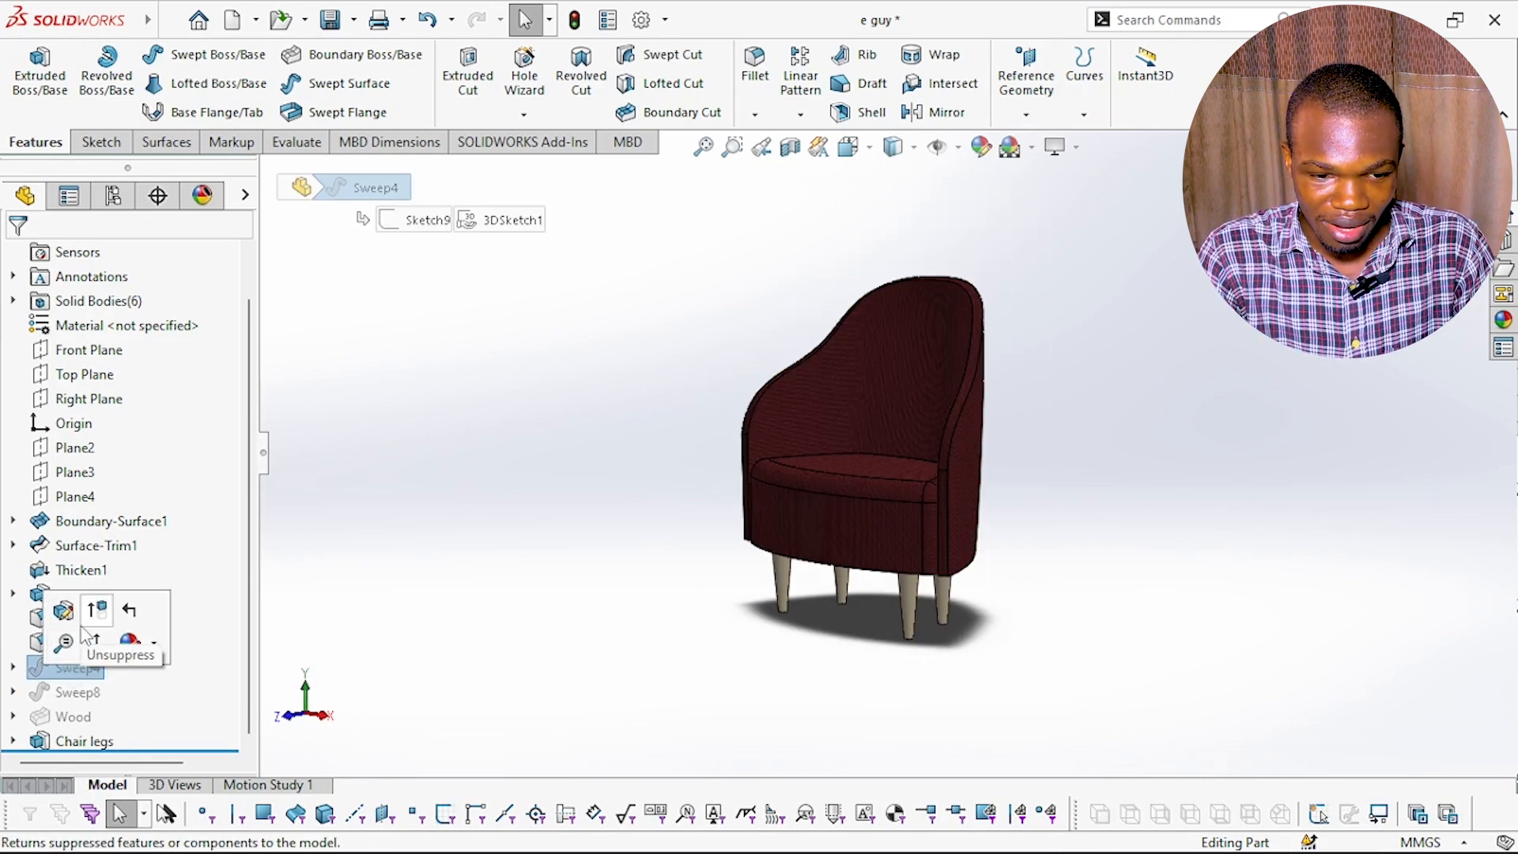
{"action": "left_click", "coordinate": [81, 633]}
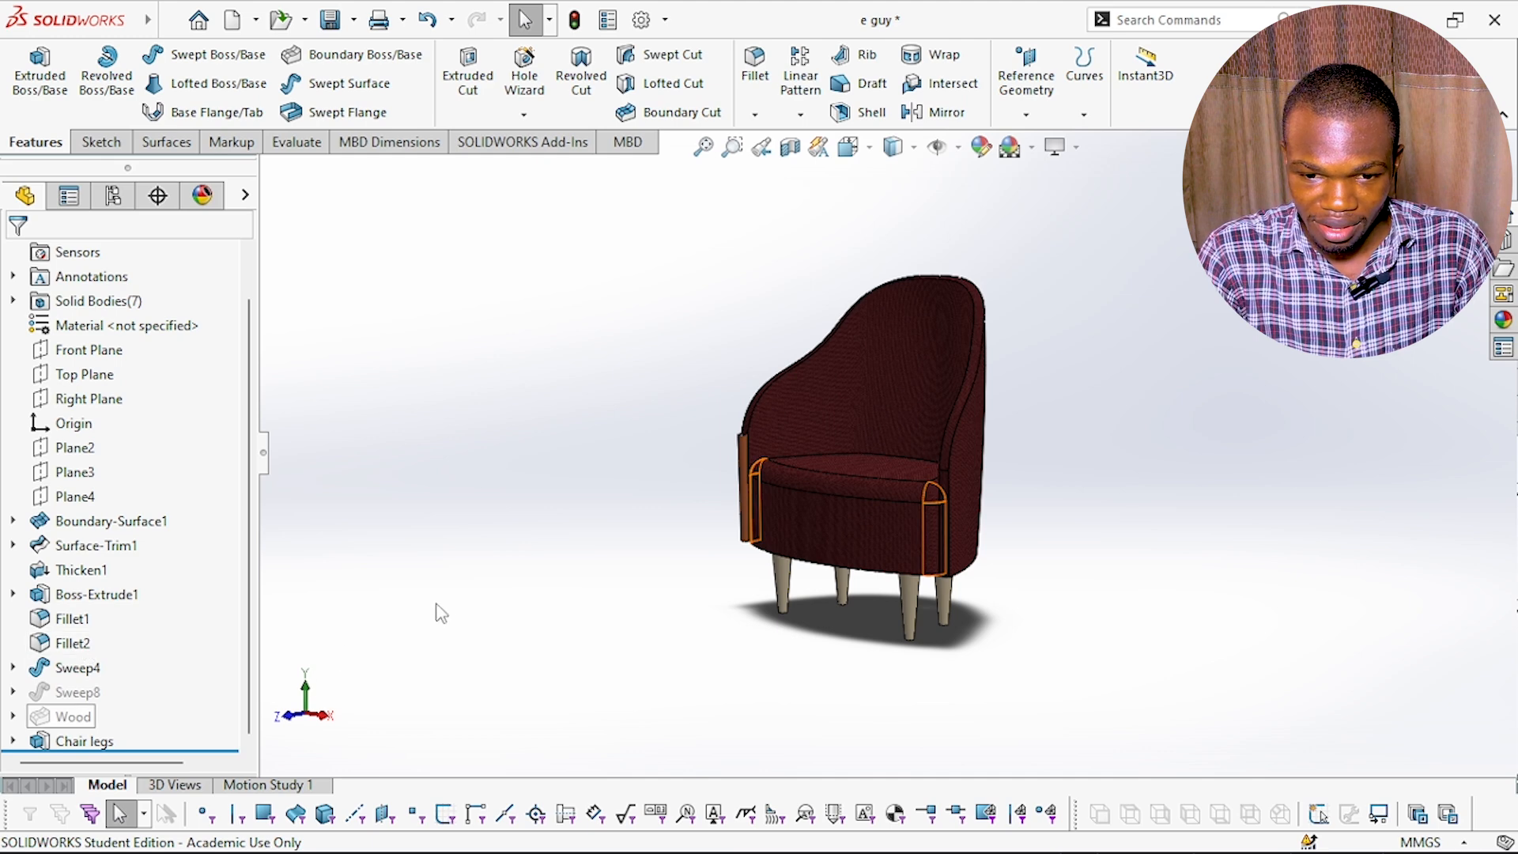
{"action": "left_click", "coordinate": [73, 694]}
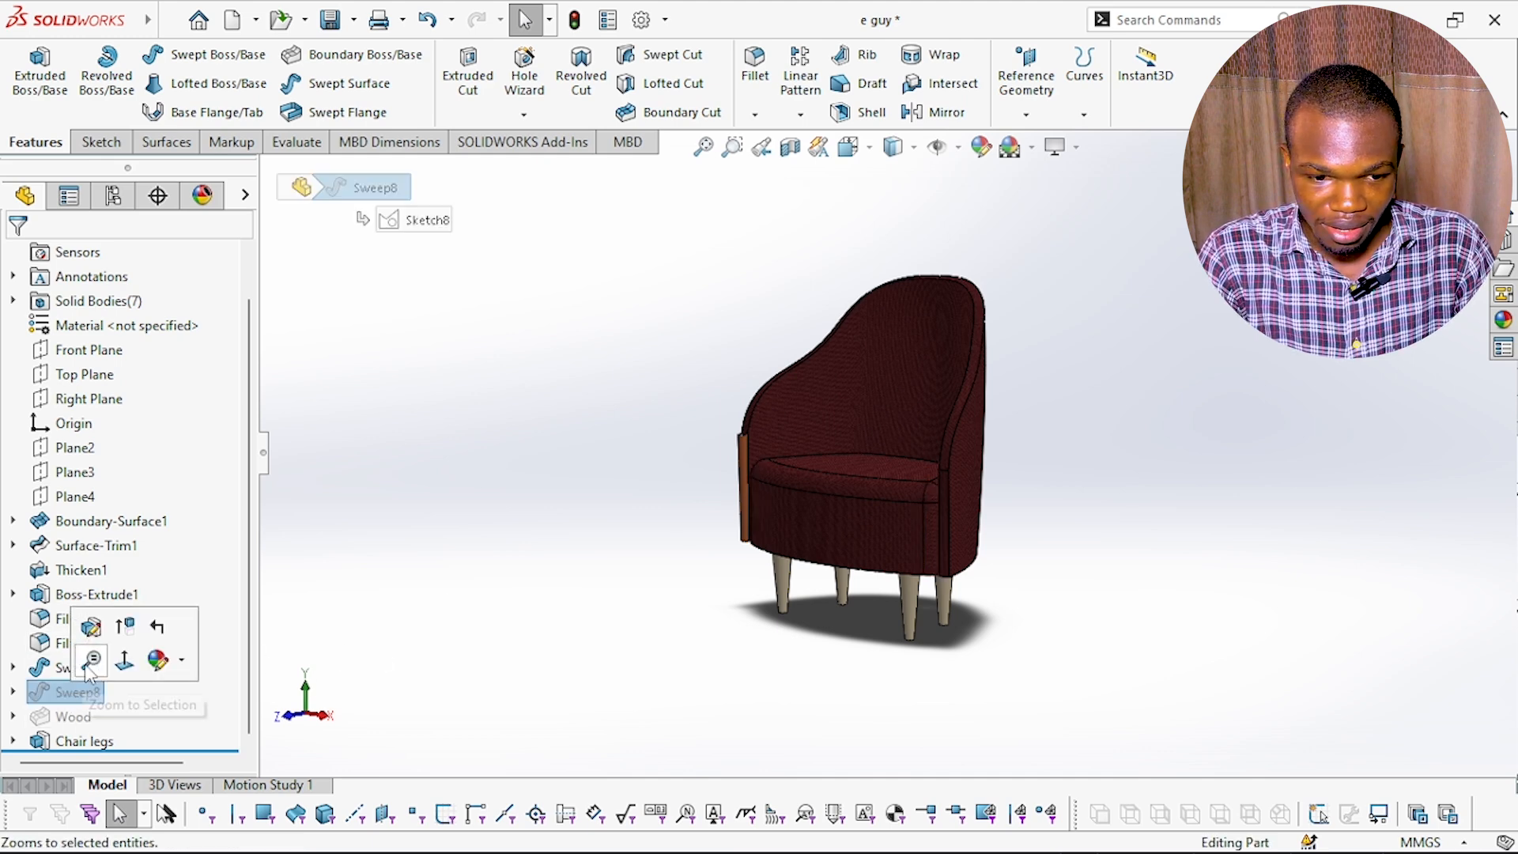
{"action": "left_click", "coordinate": [126, 632]}
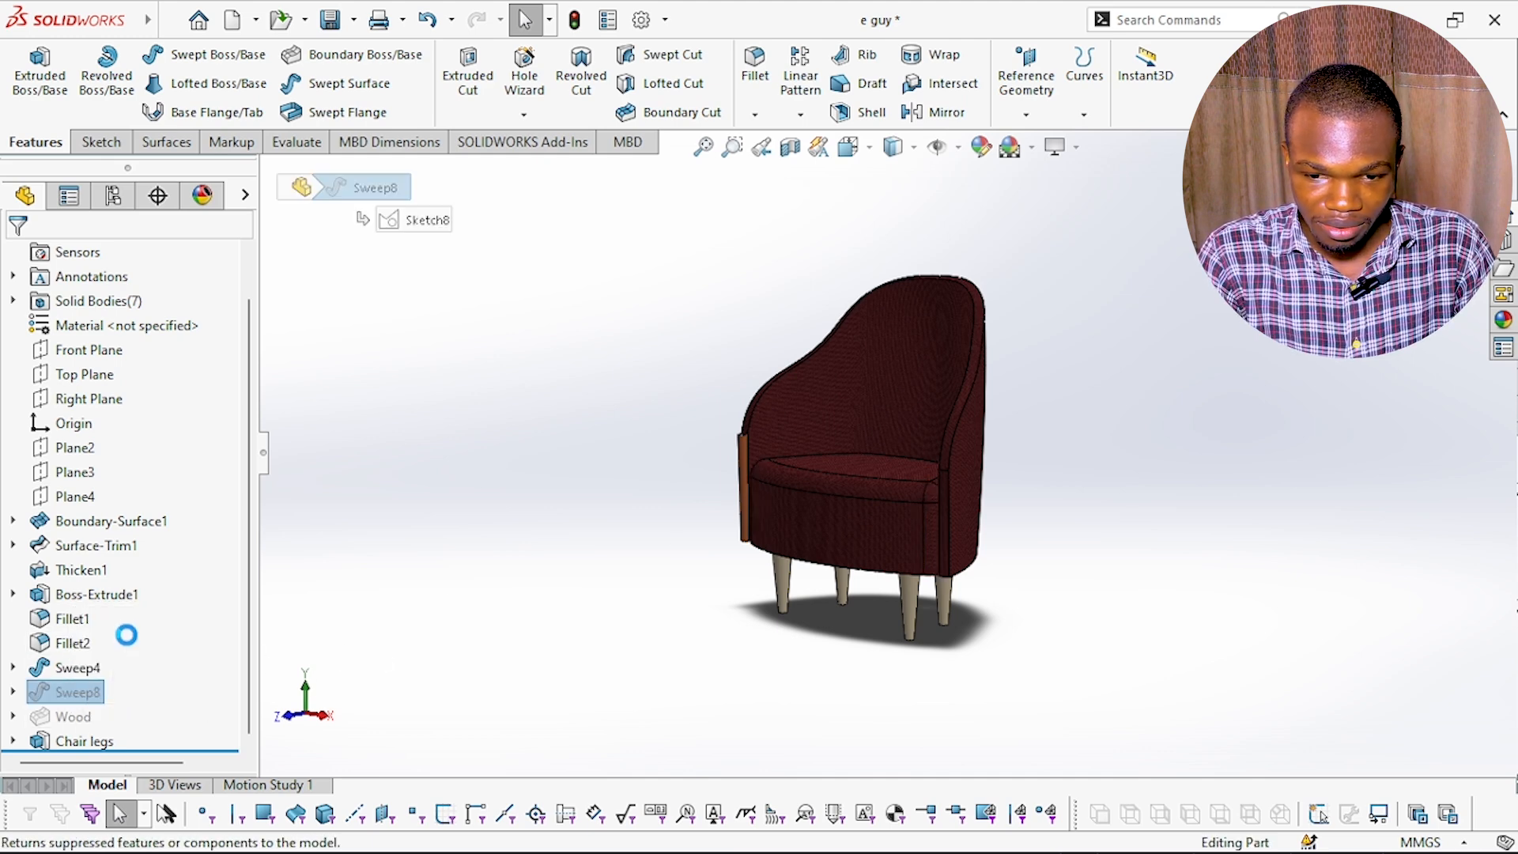
{"action": "left_click", "coordinate": [62, 717]}
{"action": "left_click", "coordinate": [87, 664]}
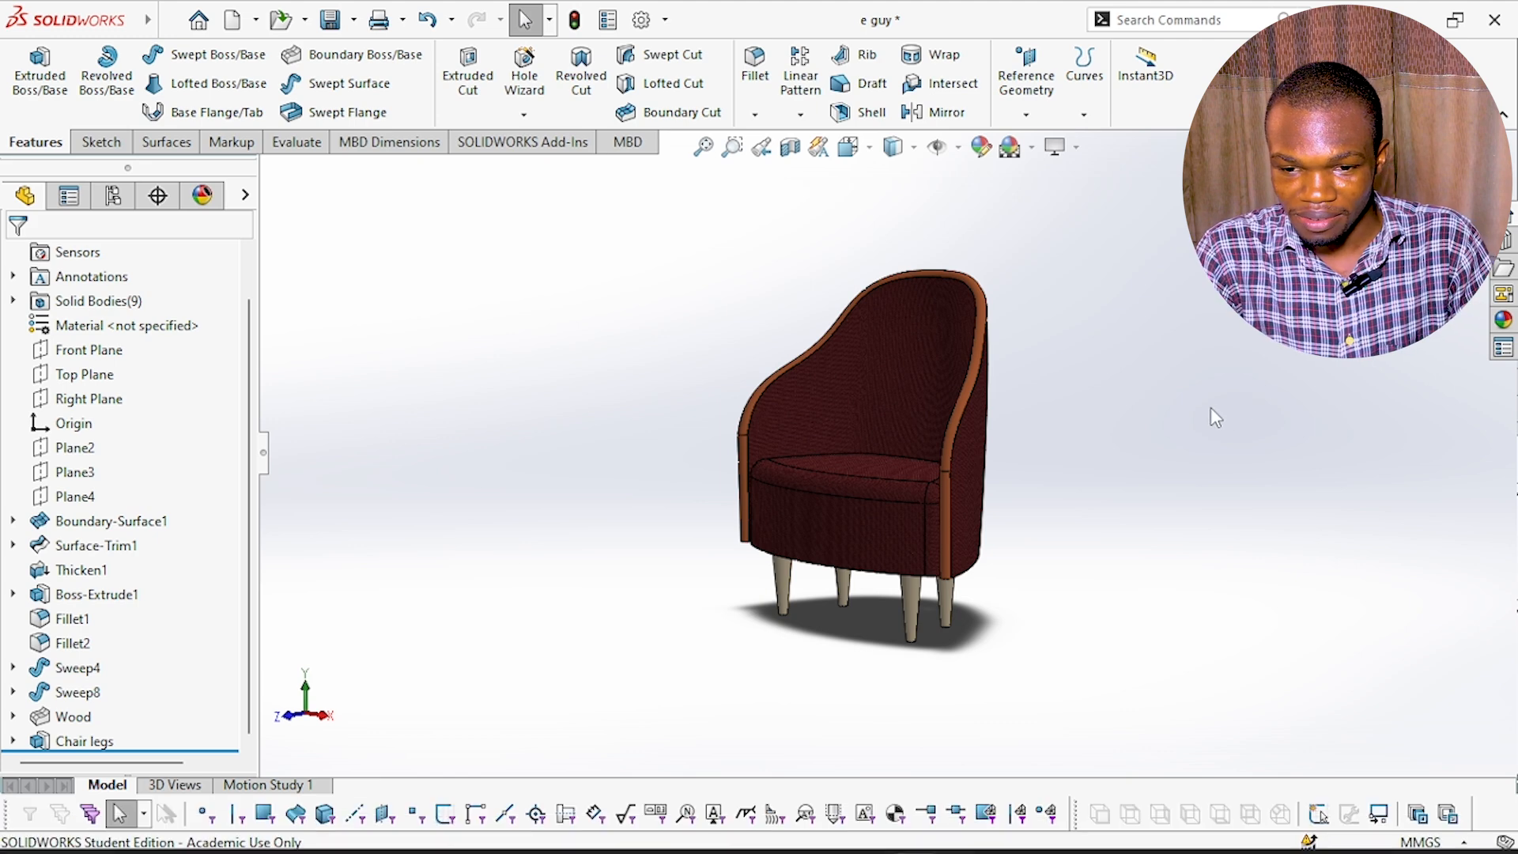
- Switch from the chair model to the open Part1 document
{"action": "middle_click_drag", "start_coordinate": [923, 342], "coordinate": [811, 406]}
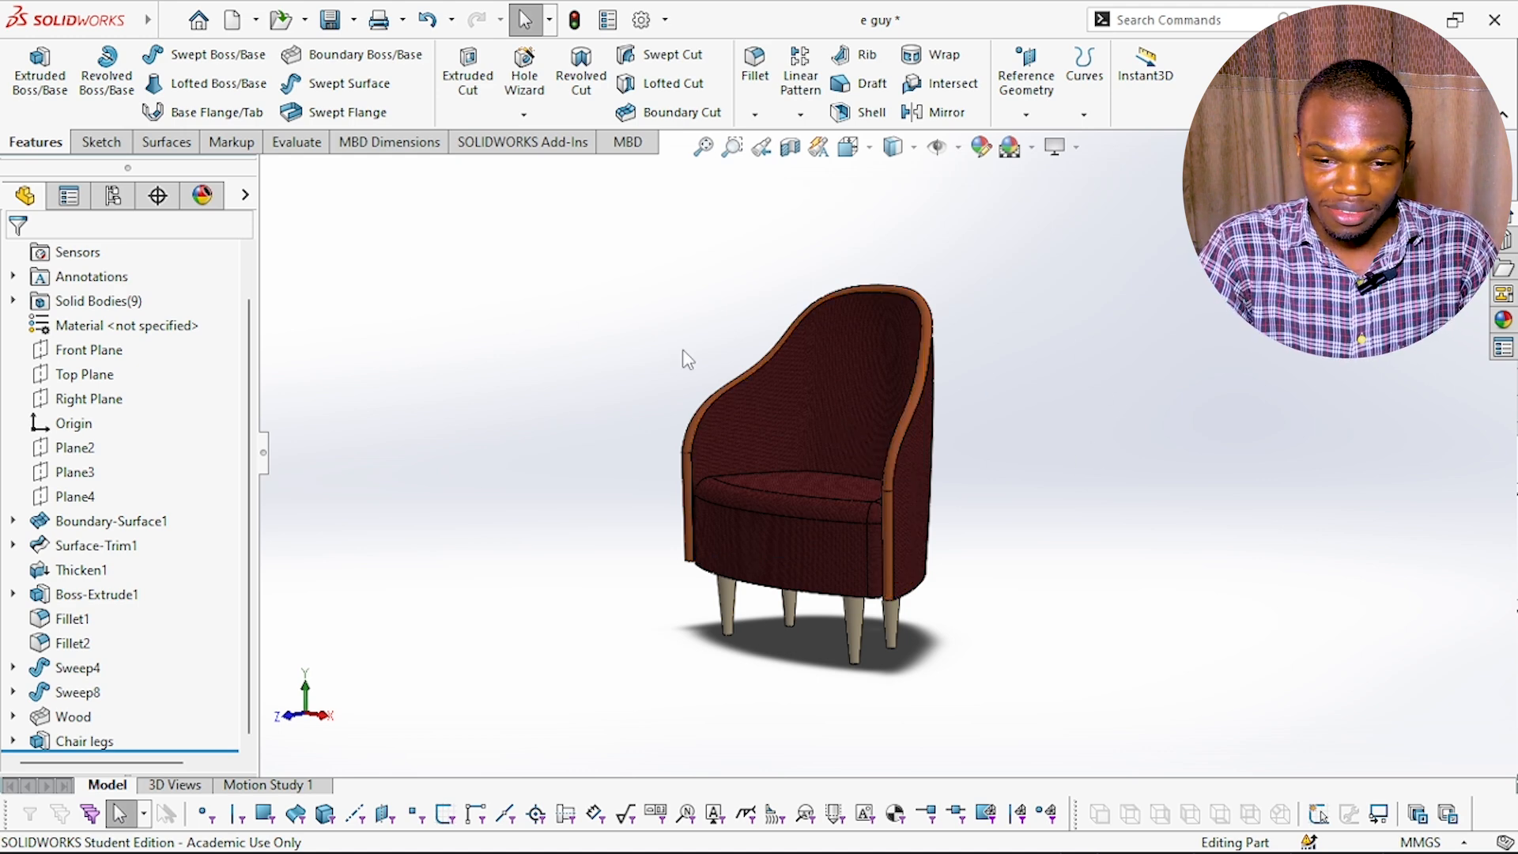
{"action": "middle_click_drag", "start_coordinate": [988, 330], "coordinate": [882, 479]}
{"action": "scroll", "coordinate": [882, 480], "scroll_direction": "down", "scroll_amount": 1}
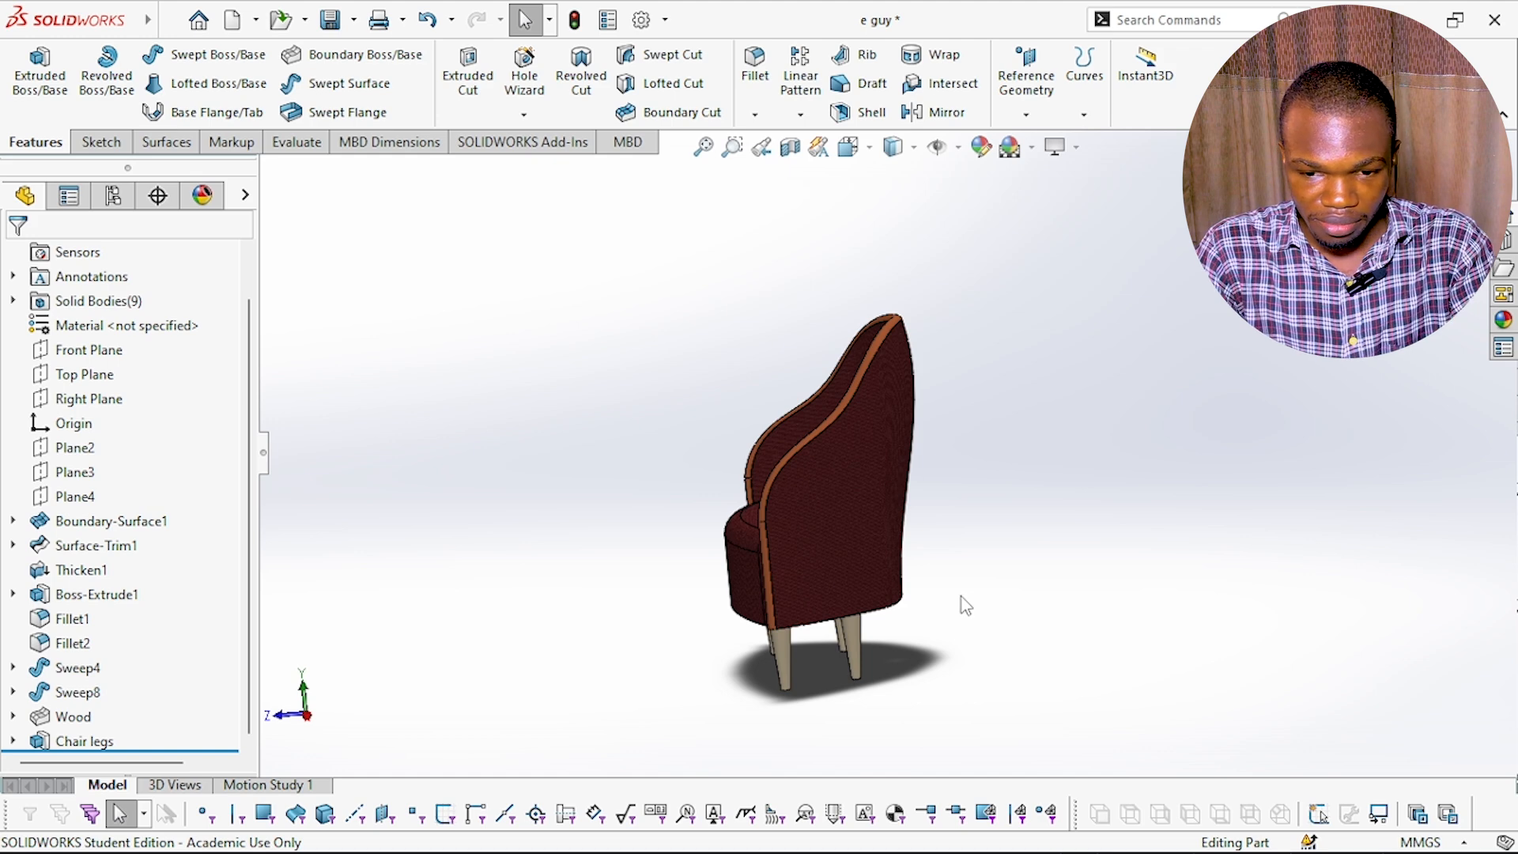
{"action": "key", "text": "ctrl+Tab"}
{"action": "key", "text": "ctrl+Tab"}
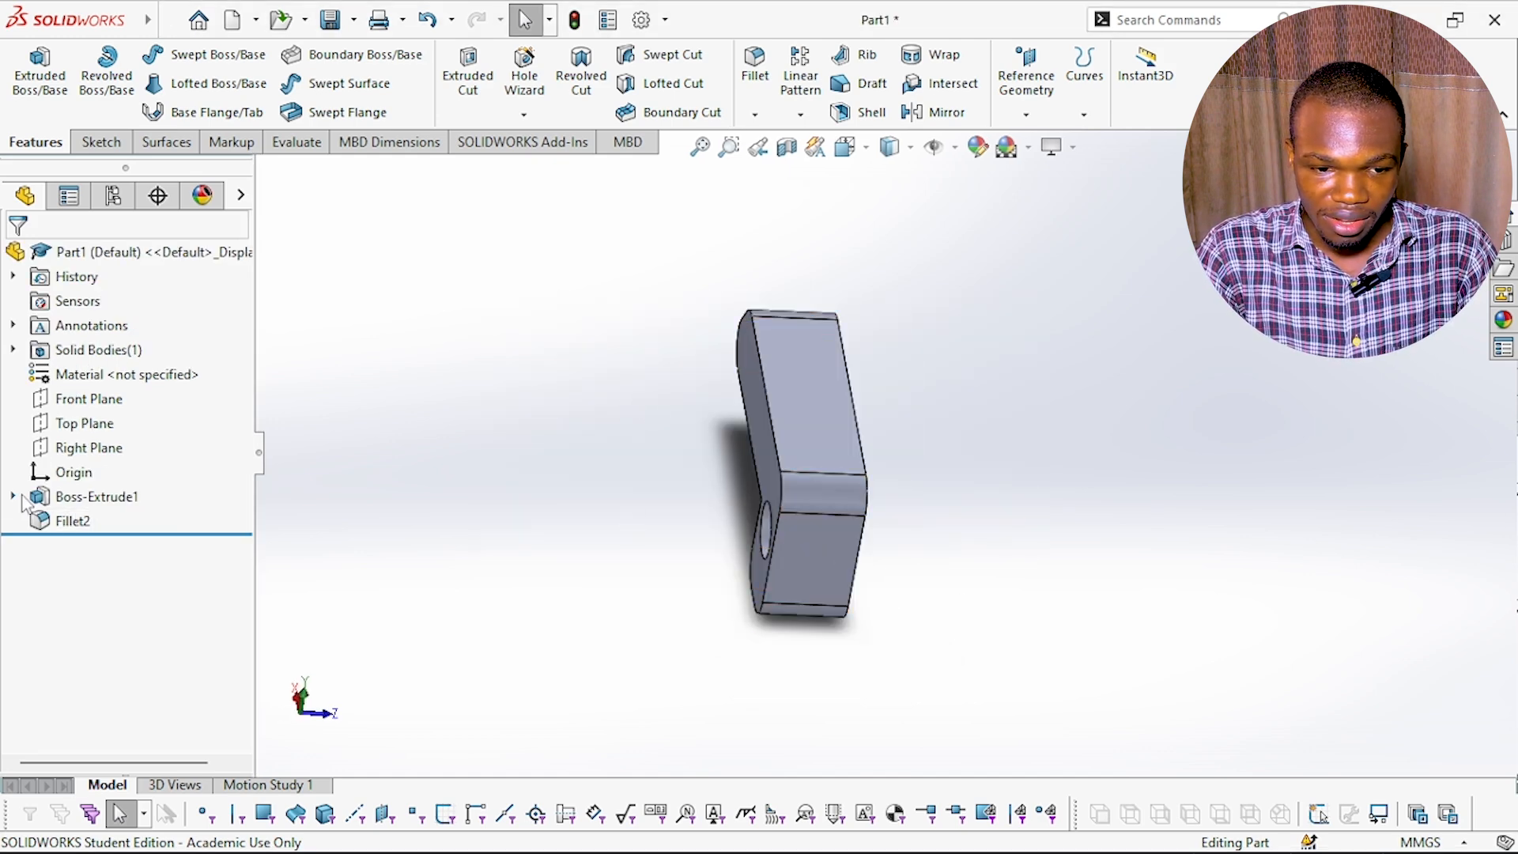
- Open Sketch1 of Boss-Extrude1 for editing, examine its dimensioned profile, and exit the sketch
{"action": "left_click", "coordinate": [13, 496]}
{"action": "left_click", "coordinate": [93, 521]}
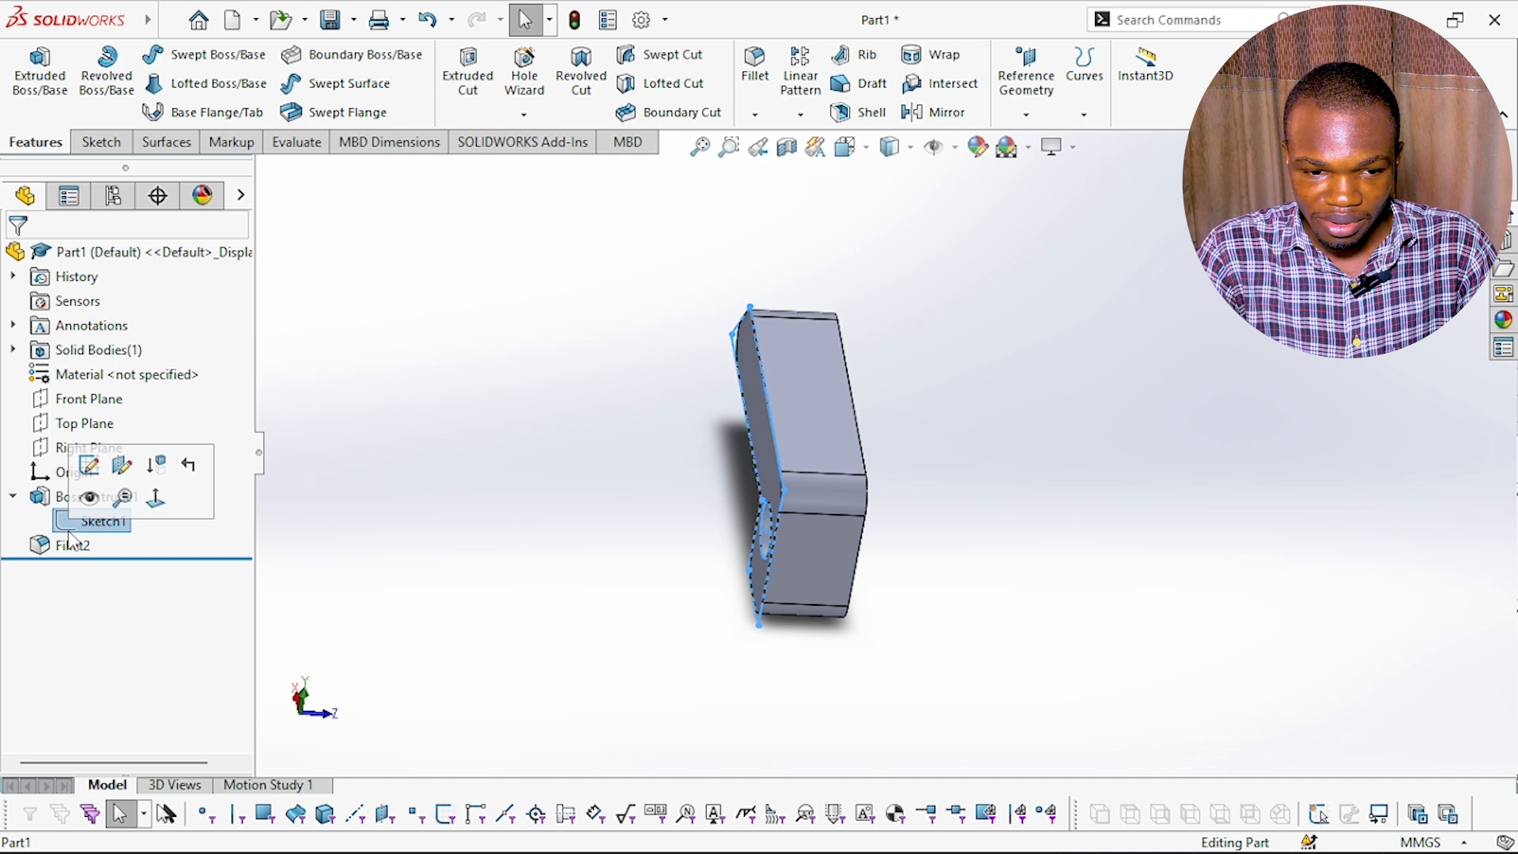
{"action": "left_click", "coordinate": [107, 466]}
{"action": "scroll", "coordinate": [837, 458], "scroll_direction": "up", "scroll_amount": 1}
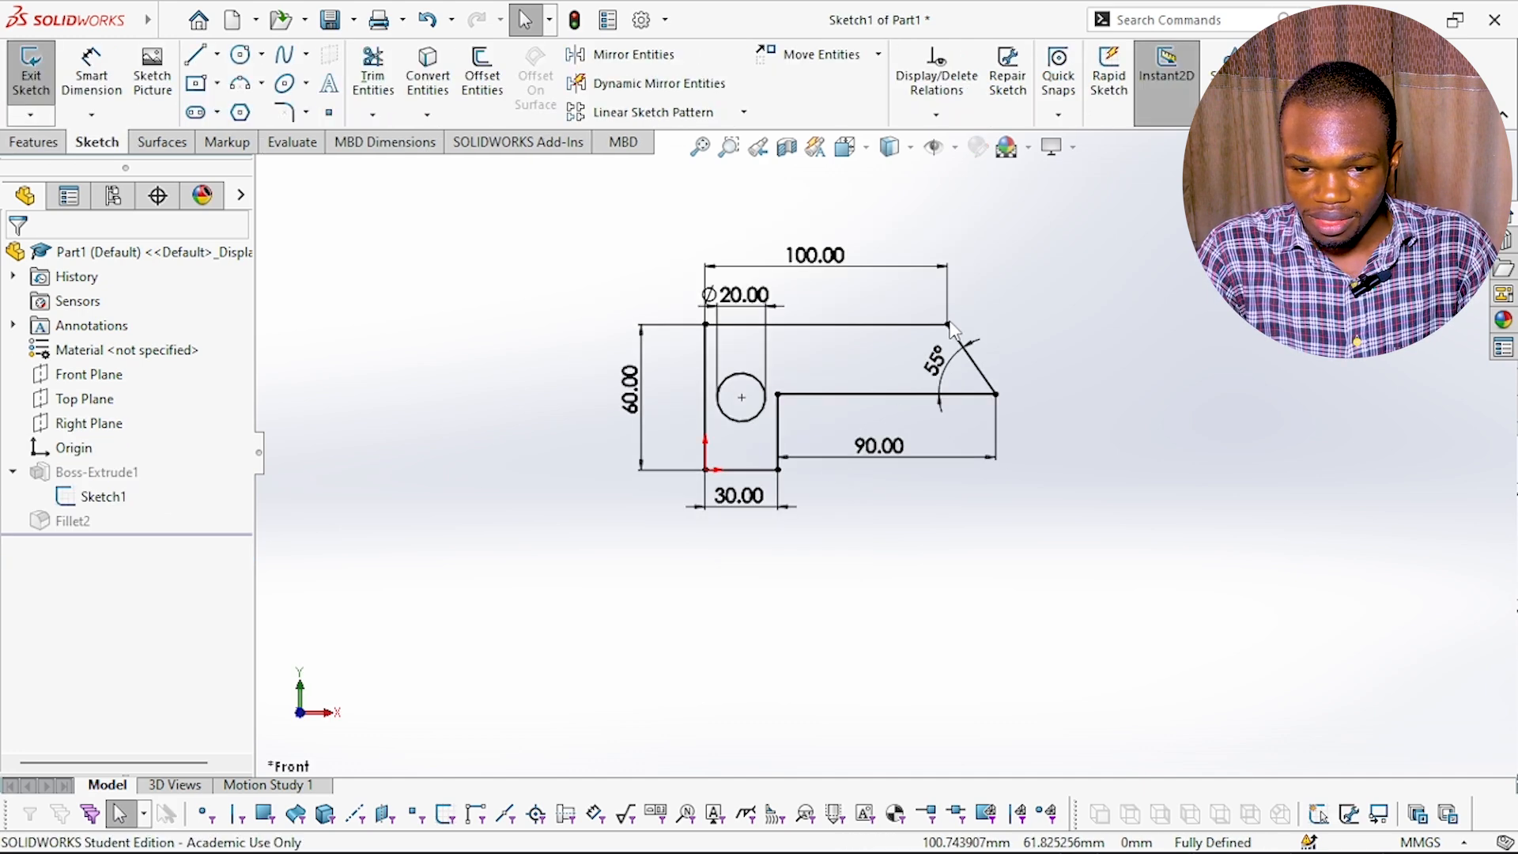
{"action": "scroll", "coordinate": [945, 325], "scroll_direction": "up", "scroll_amount": 2}
{"action": "scroll", "coordinate": [937, 324], "scroll_direction": "down", "scroll_amount": 2}
{"action": "scroll", "coordinate": [868, 404], "scroll_direction": "down", "scroll_amount": 1}
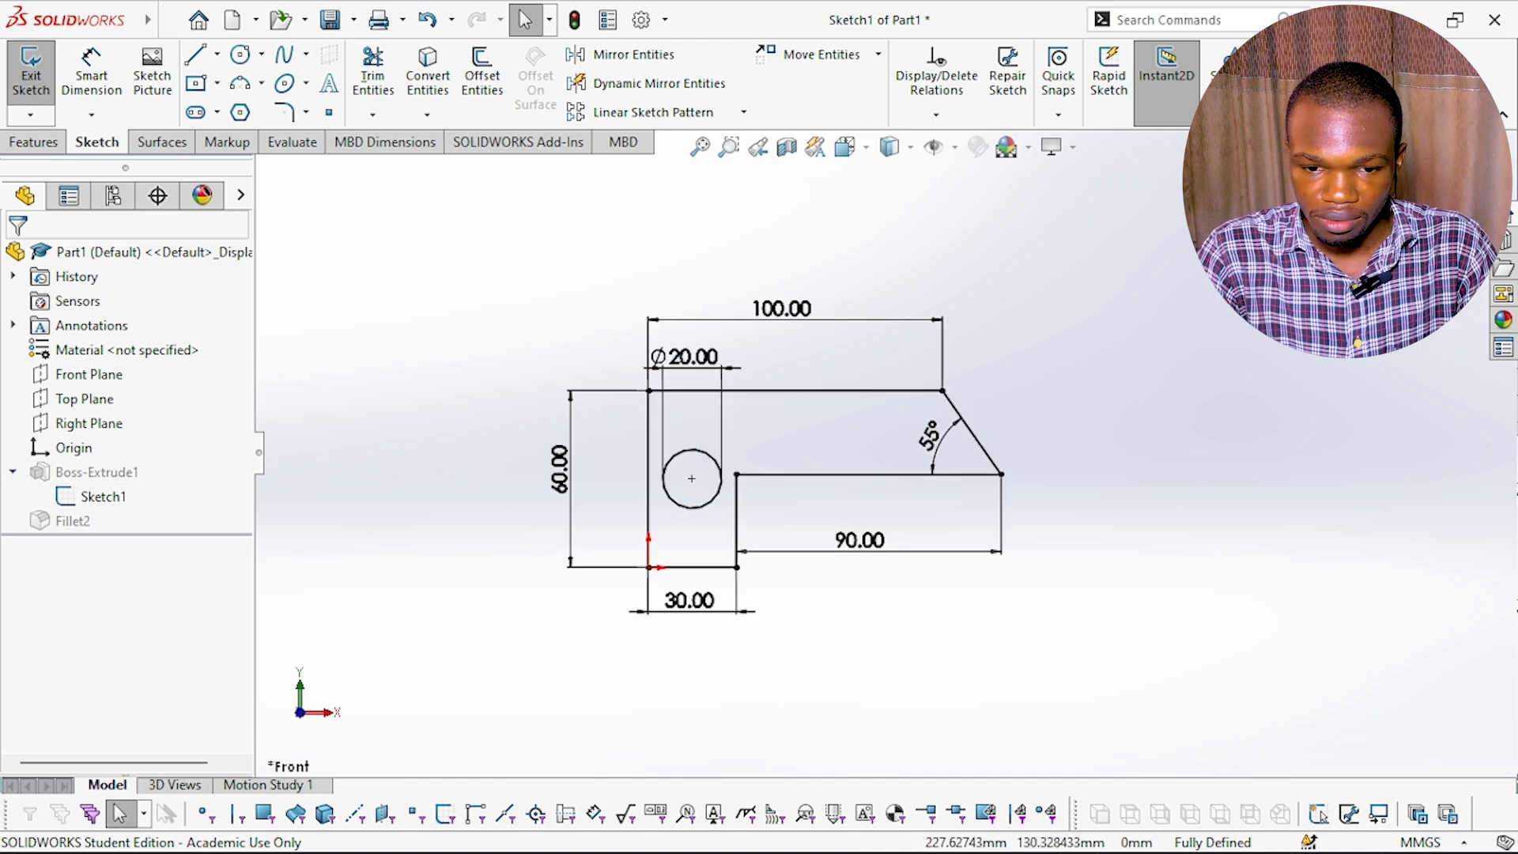
{"action": "left_click", "coordinate": [1456, 182]}
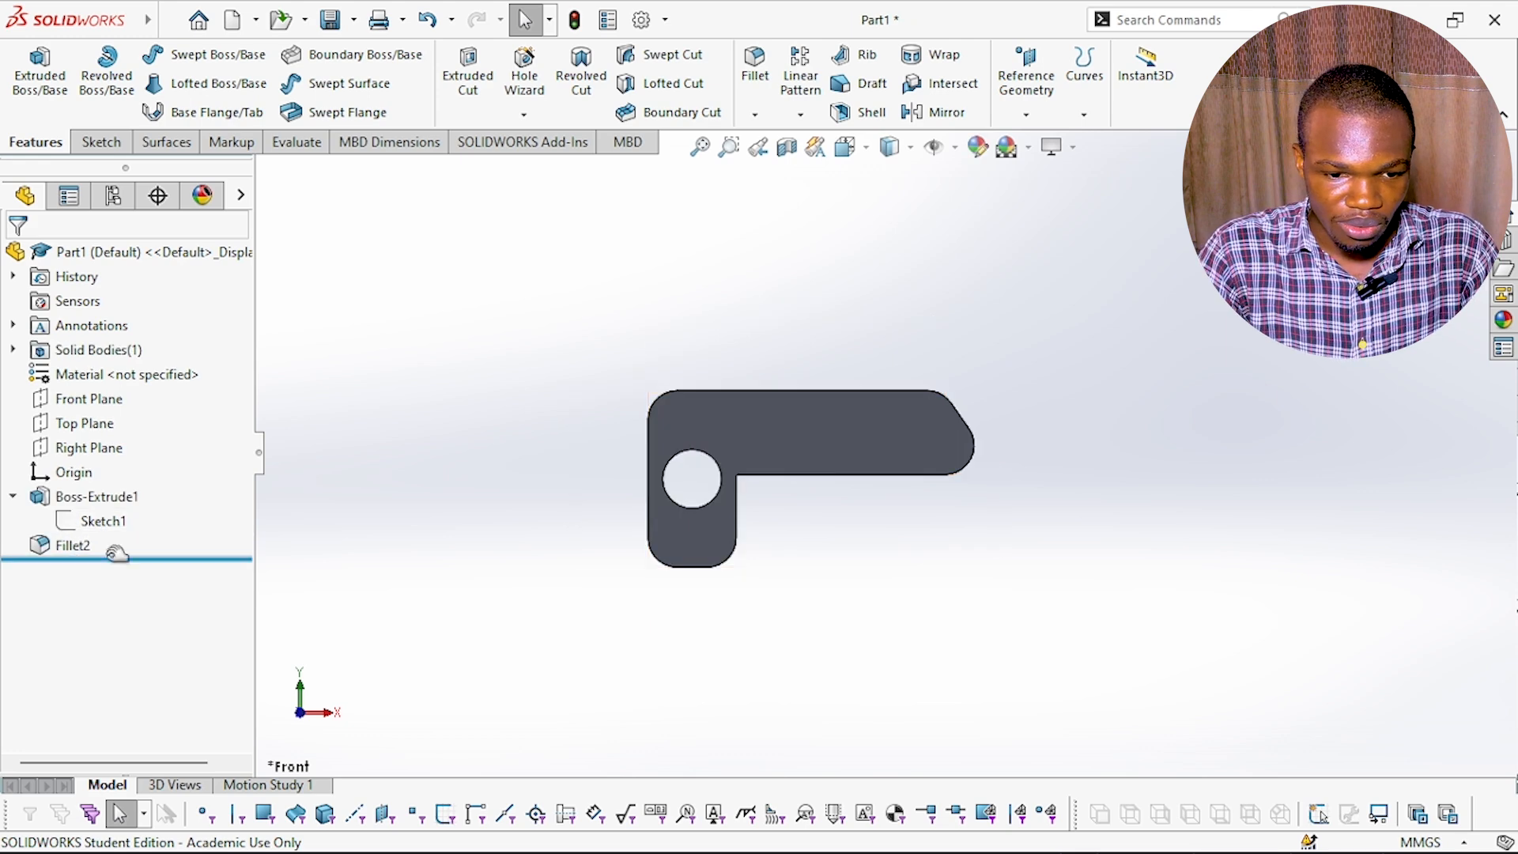
- Roll the part back to before Fillet2 and forward again to the end of the feature history
{"action": "mouse_move", "coordinate": [119, 557]}
{"action": "left_mouse_down"}
{"action": "mouse_move", "coordinate": [136, 513]}
{"action": "mouse_move", "coordinate": [143, 538]}
{"action": "left_mouse_up"}
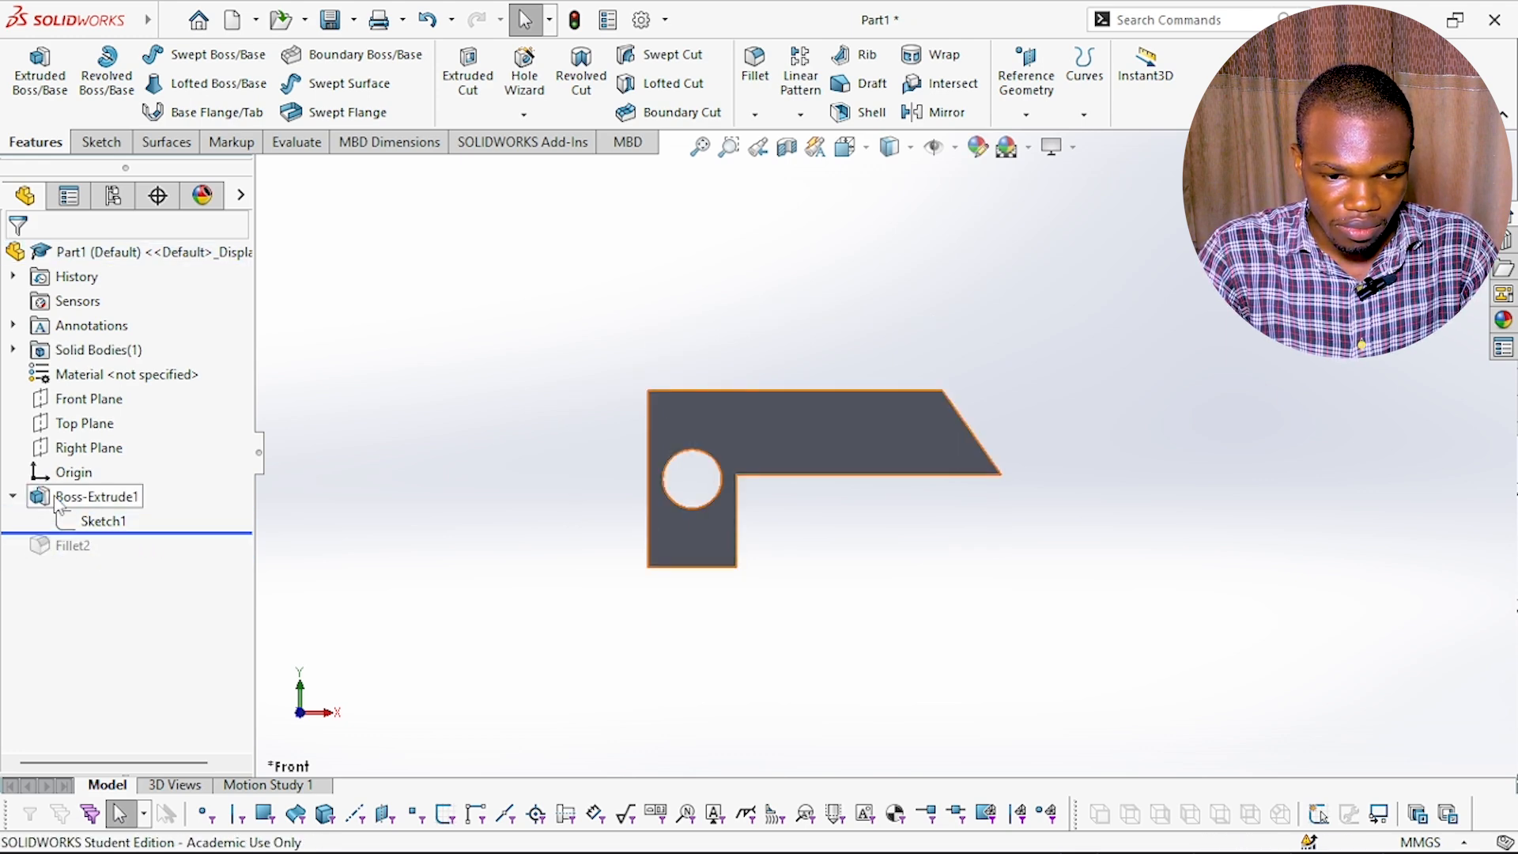
{"action": "left_click", "coordinate": [102, 502]}
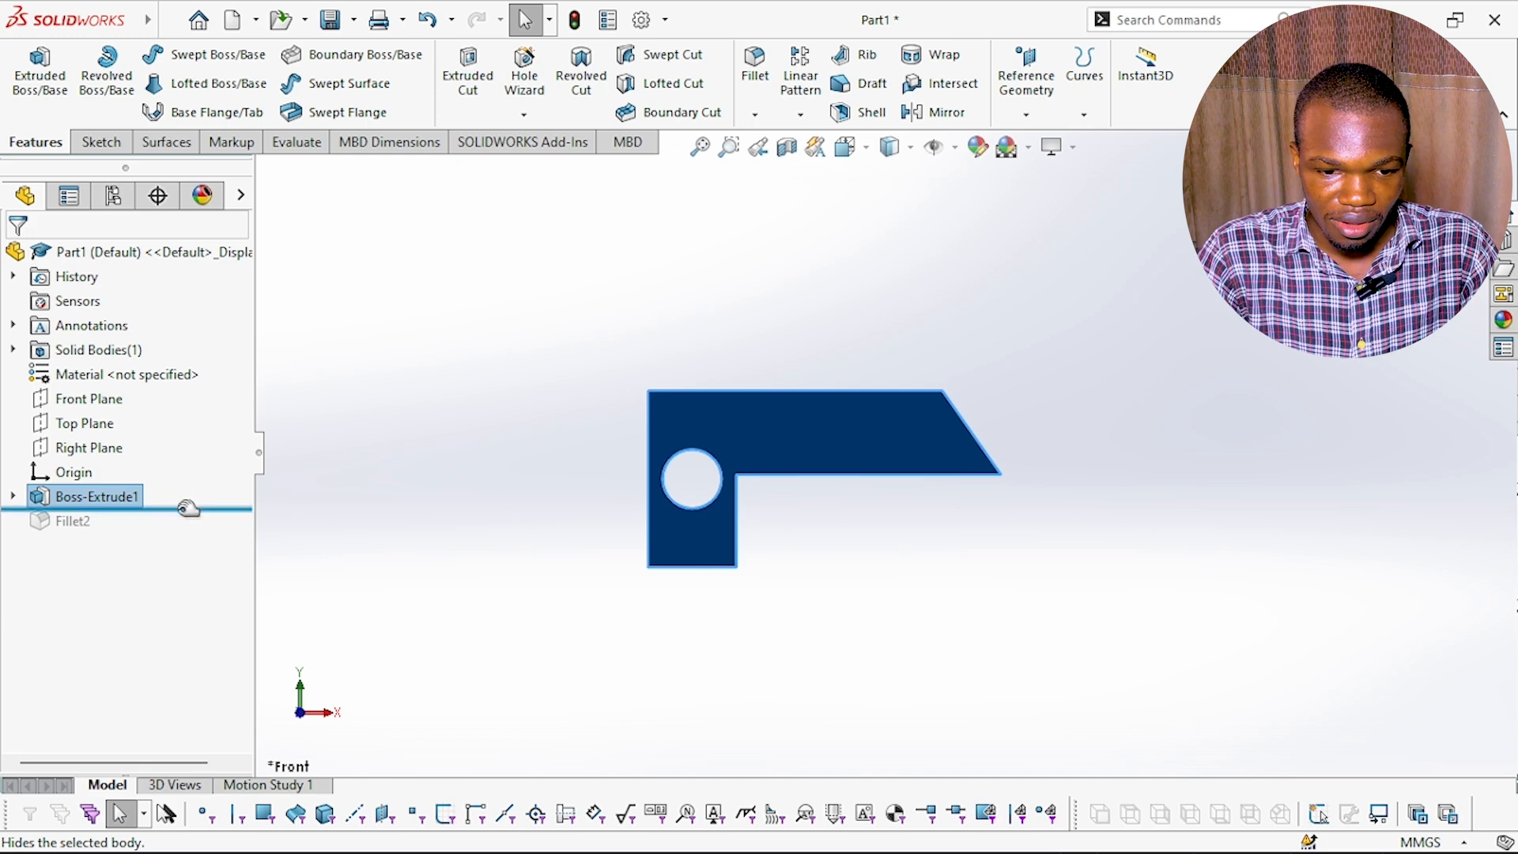
{"action": "left_click_drag", "start_coordinate": [188, 509], "coordinate": [193, 551]}
- Suppress Boss-Extrude1 and start a new sketch on the Front Plane
{"action": "left_click", "coordinate": [135, 498]}
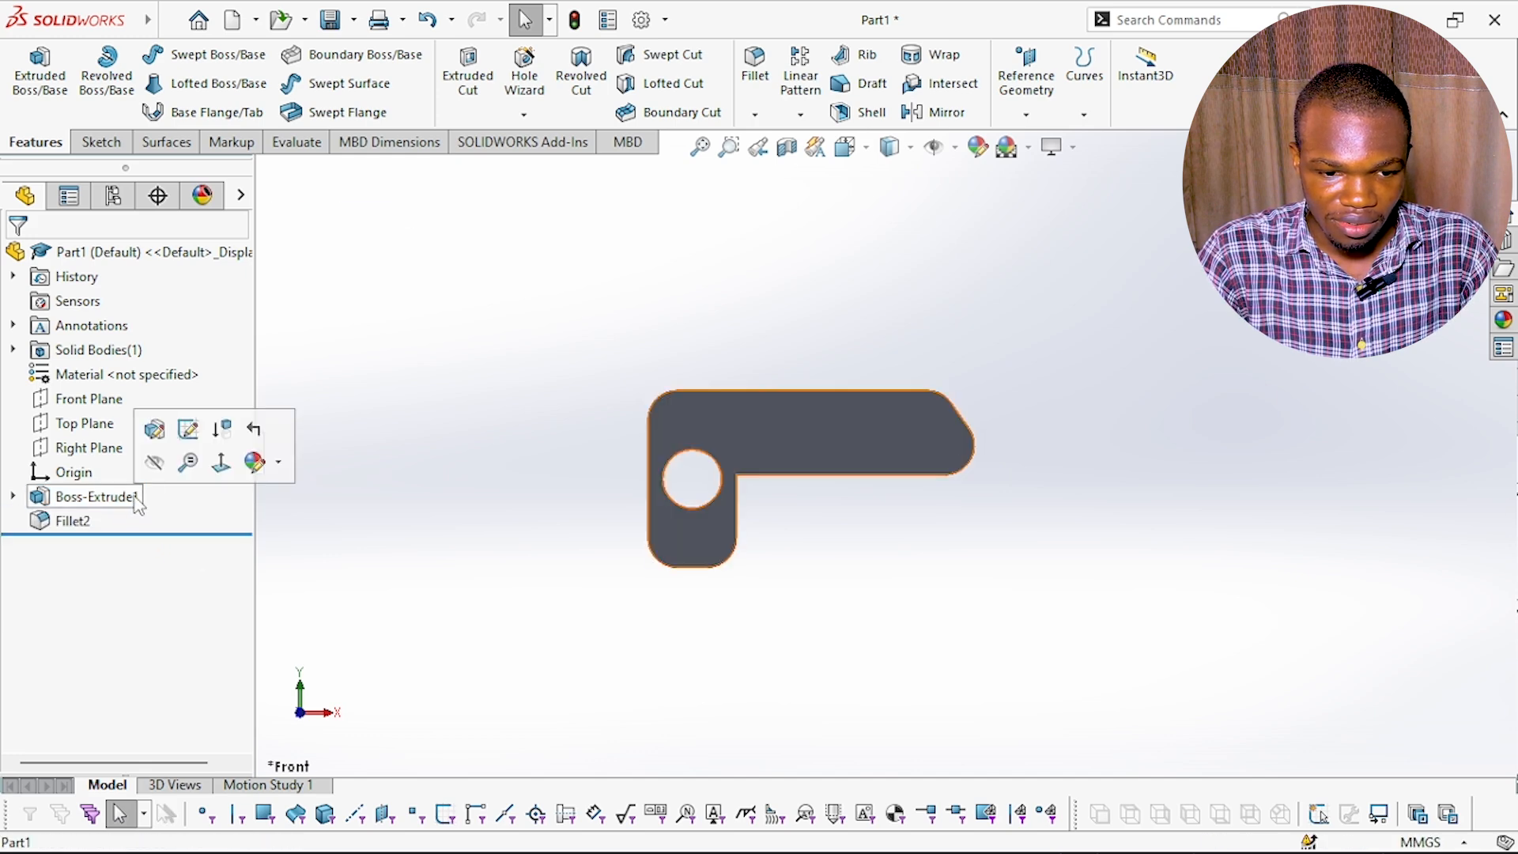
{"action": "left_click", "coordinate": [221, 429]}
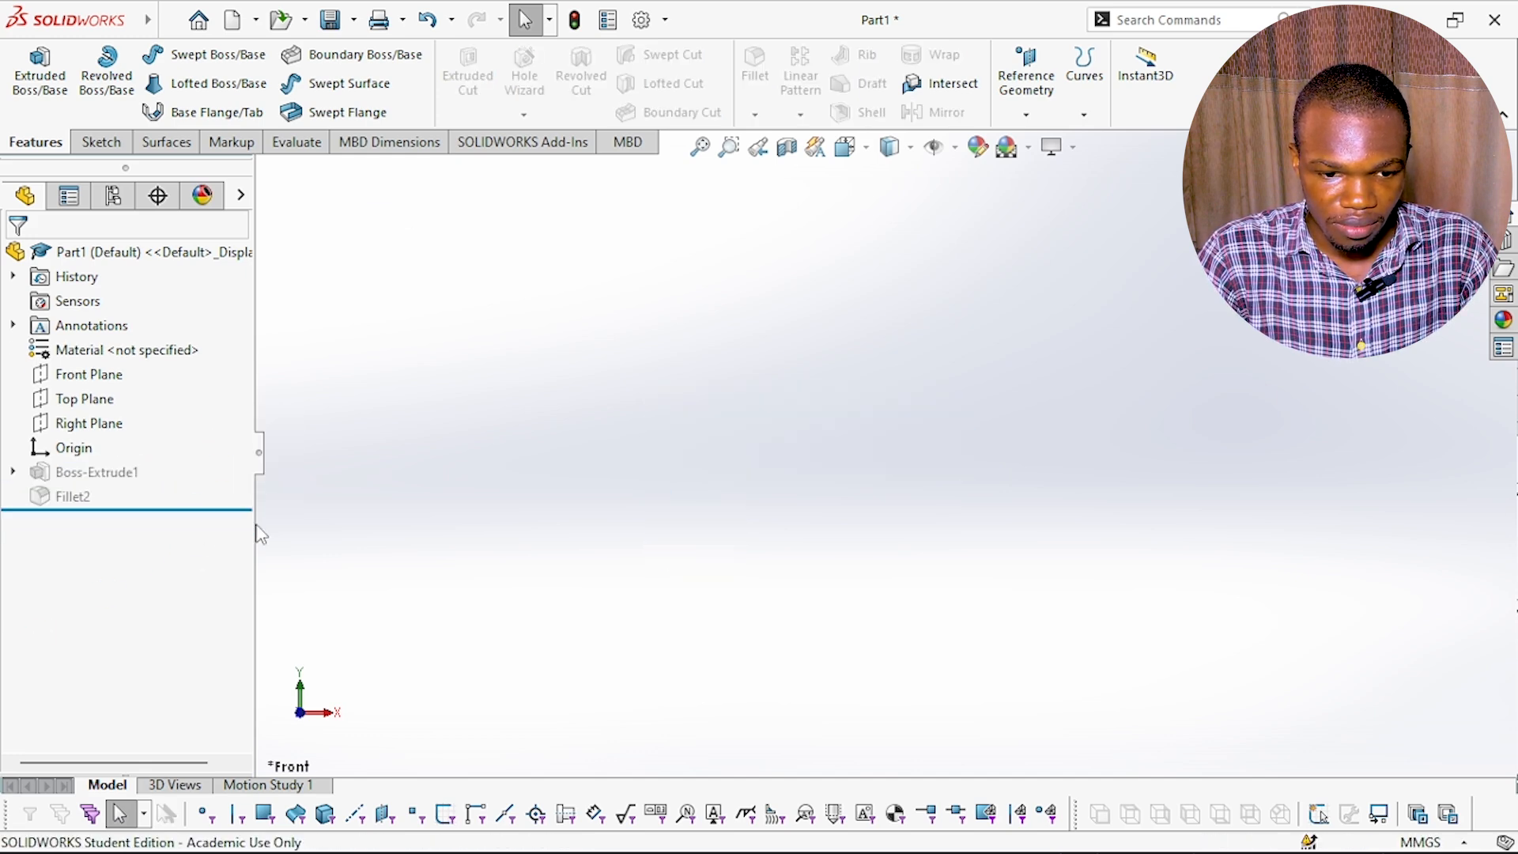
{"action": "left_click", "coordinate": [75, 374]}
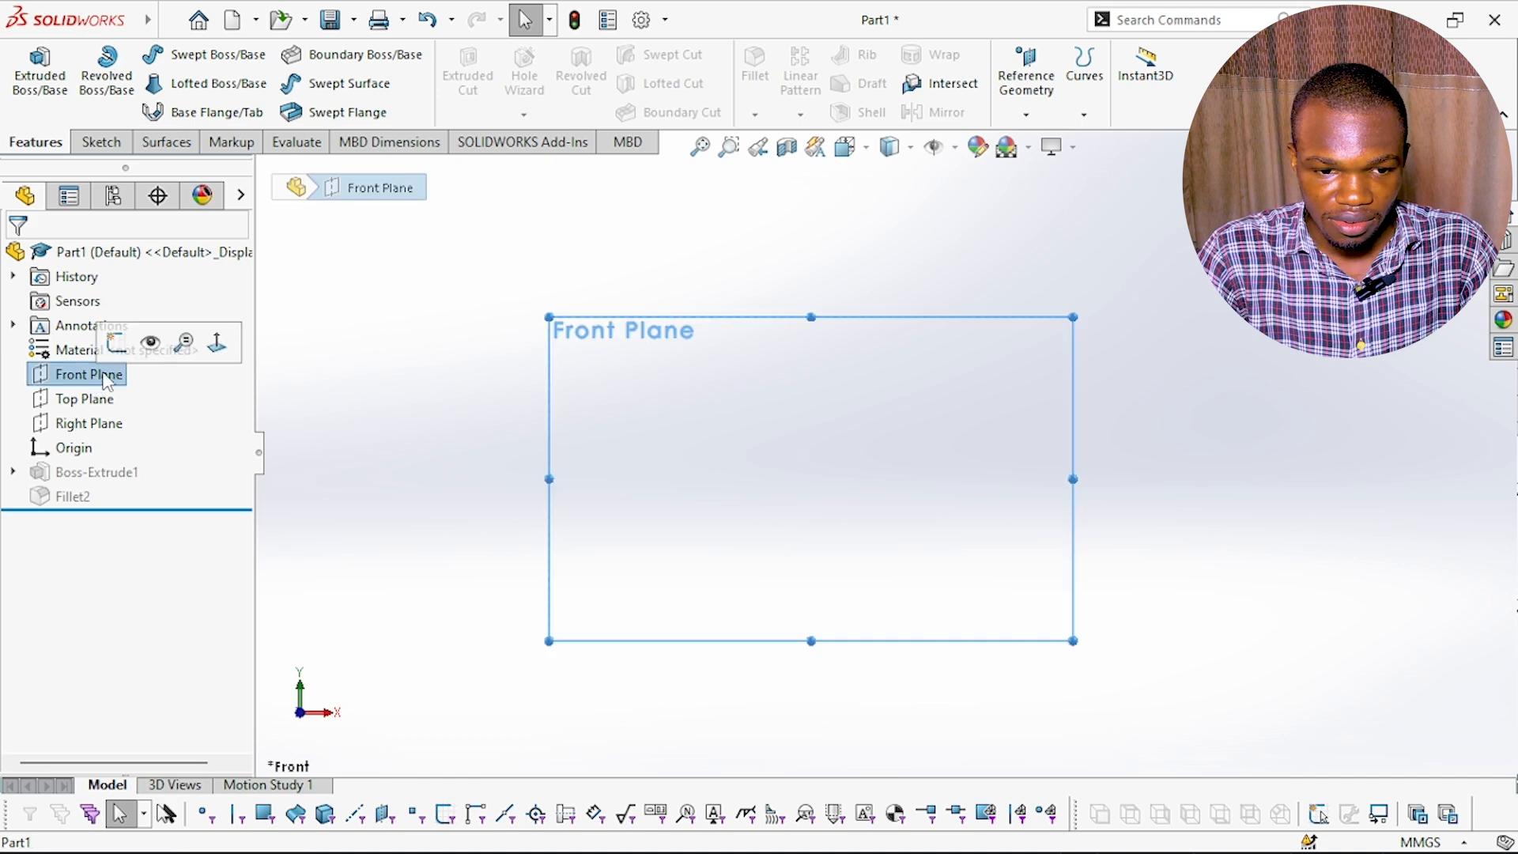
{"action": "left_click", "coordinate": [117, 343]}
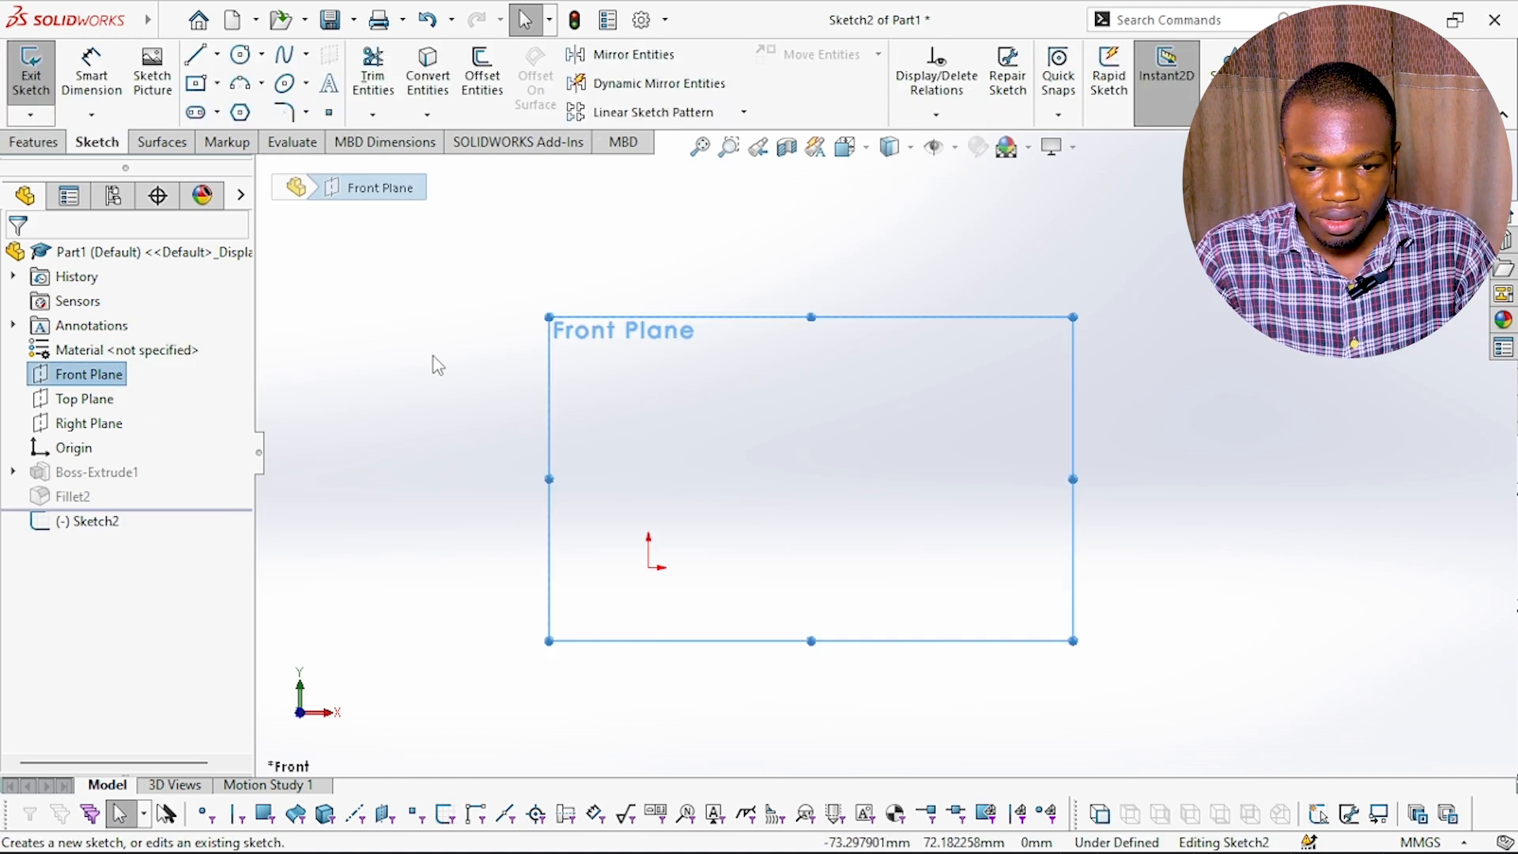
- Try a center rectangle centred directly above the origin and undo it
{"action": "left_click", "coordinate": [199, 86]}
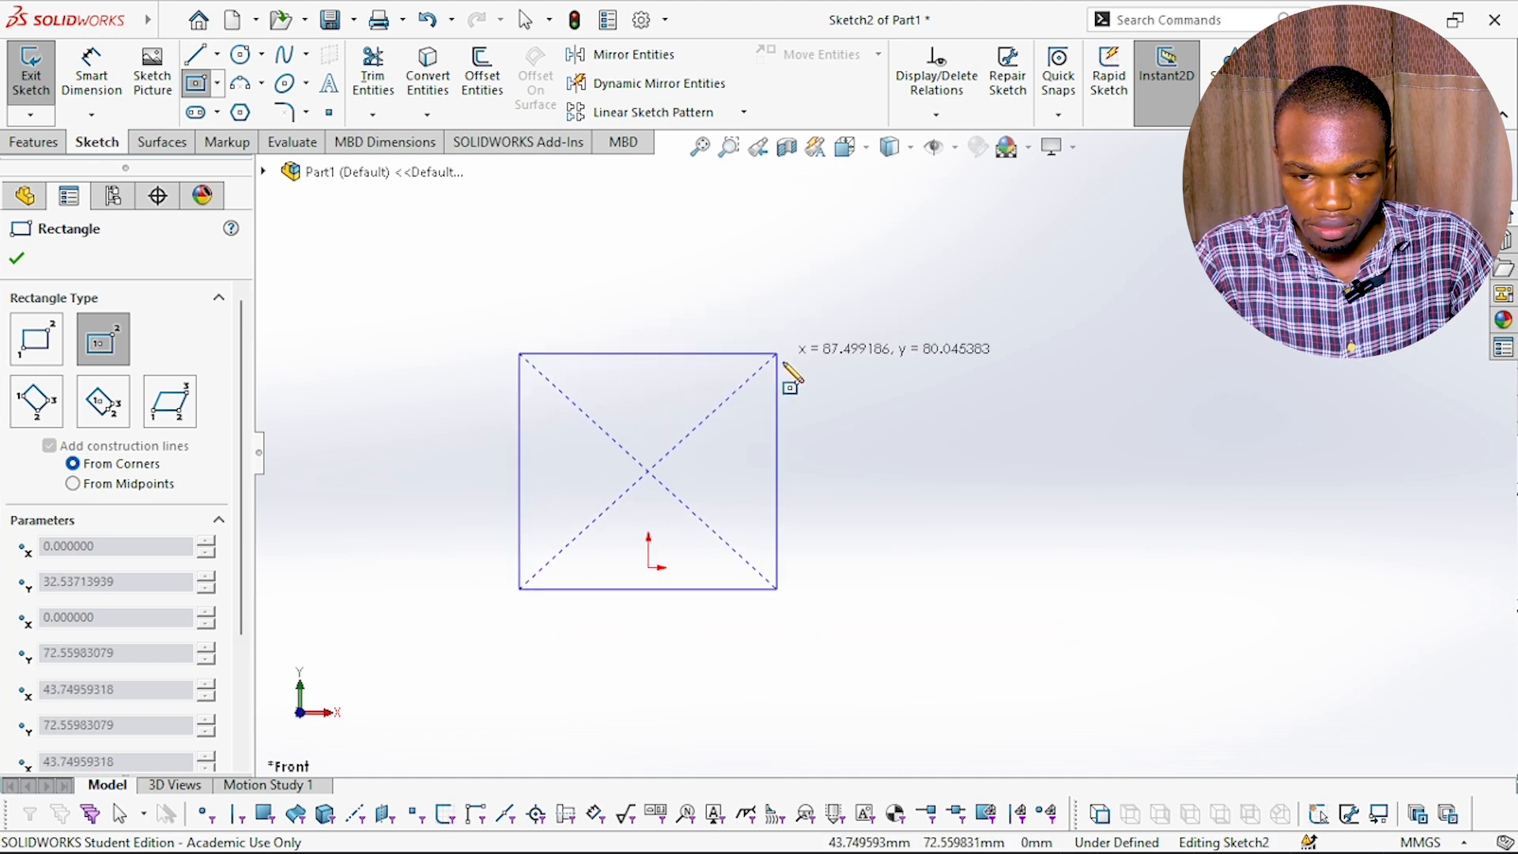
{"action": "left_click", "coordinate": [918, 330]}
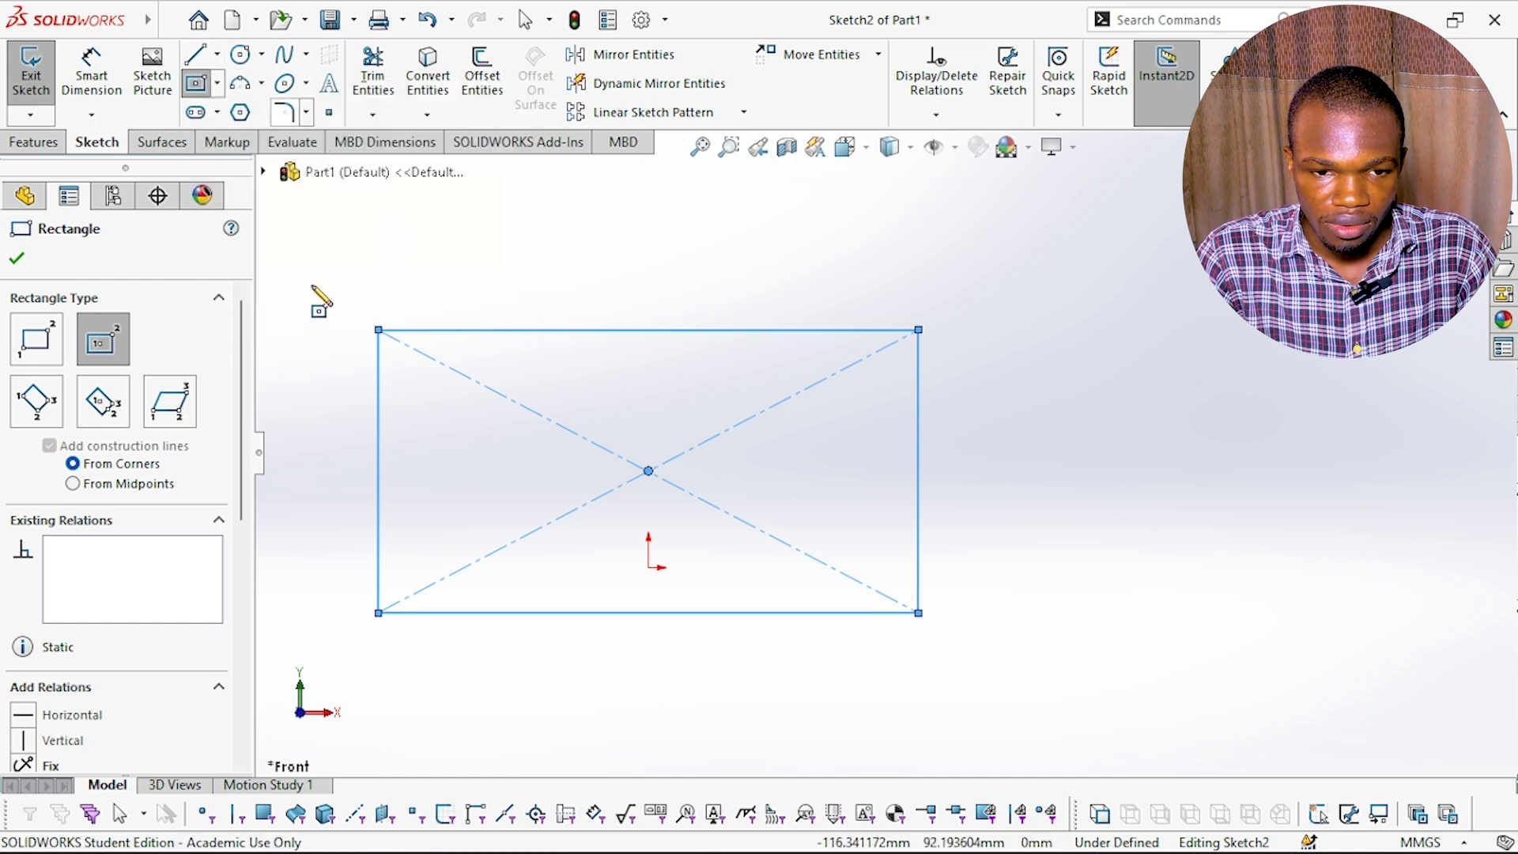
{"action": "key", "text": "ctrl+z"}
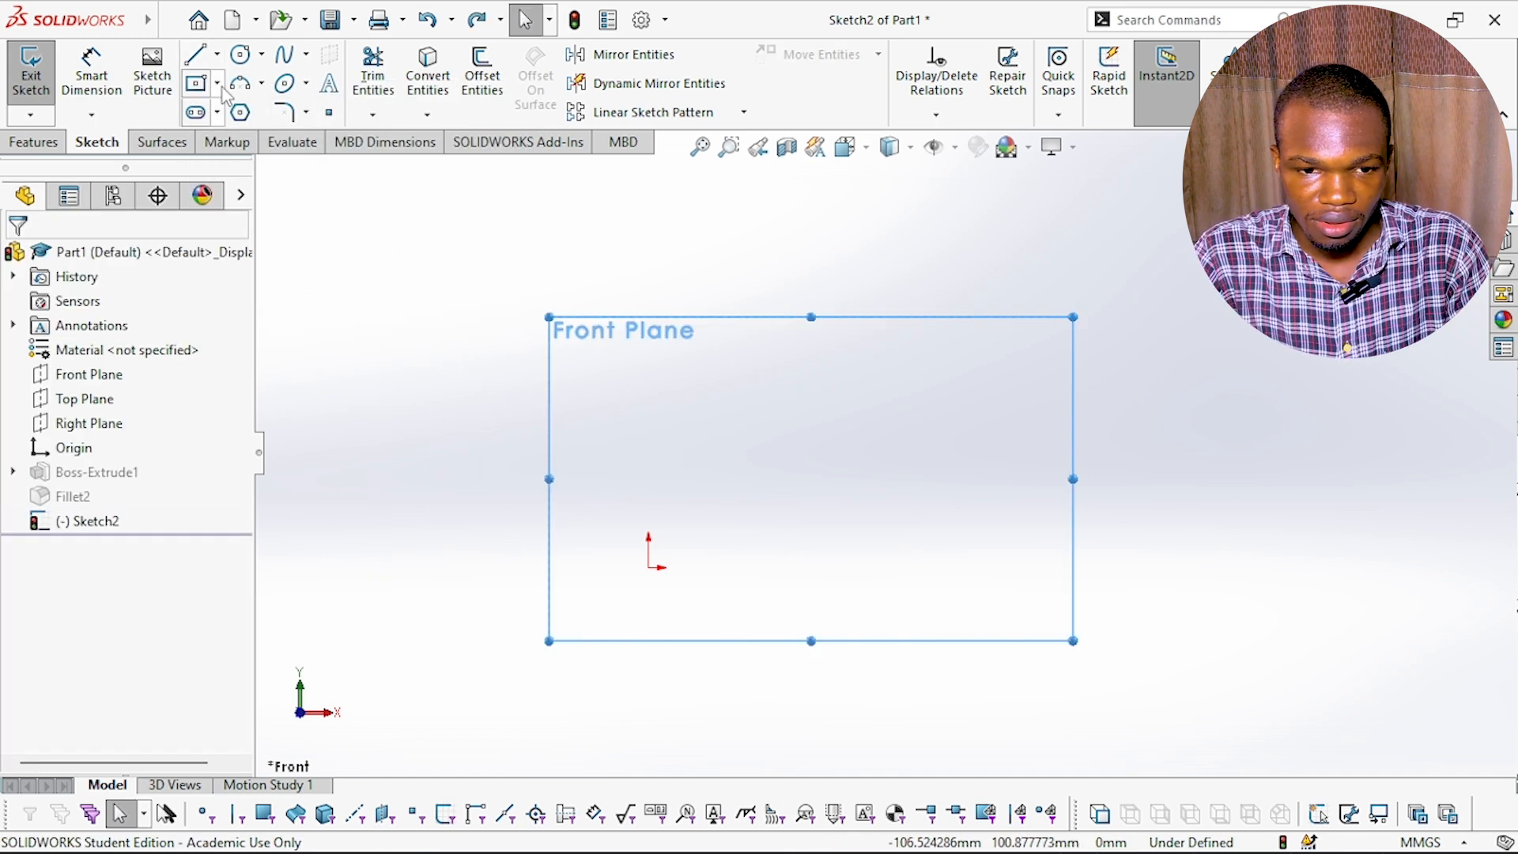
- Sketch a vertical line about 51 mm long directly above the origin, continued from its lower end by two connected slanted lines rising to the right
{"action": "key", "text": "l"}
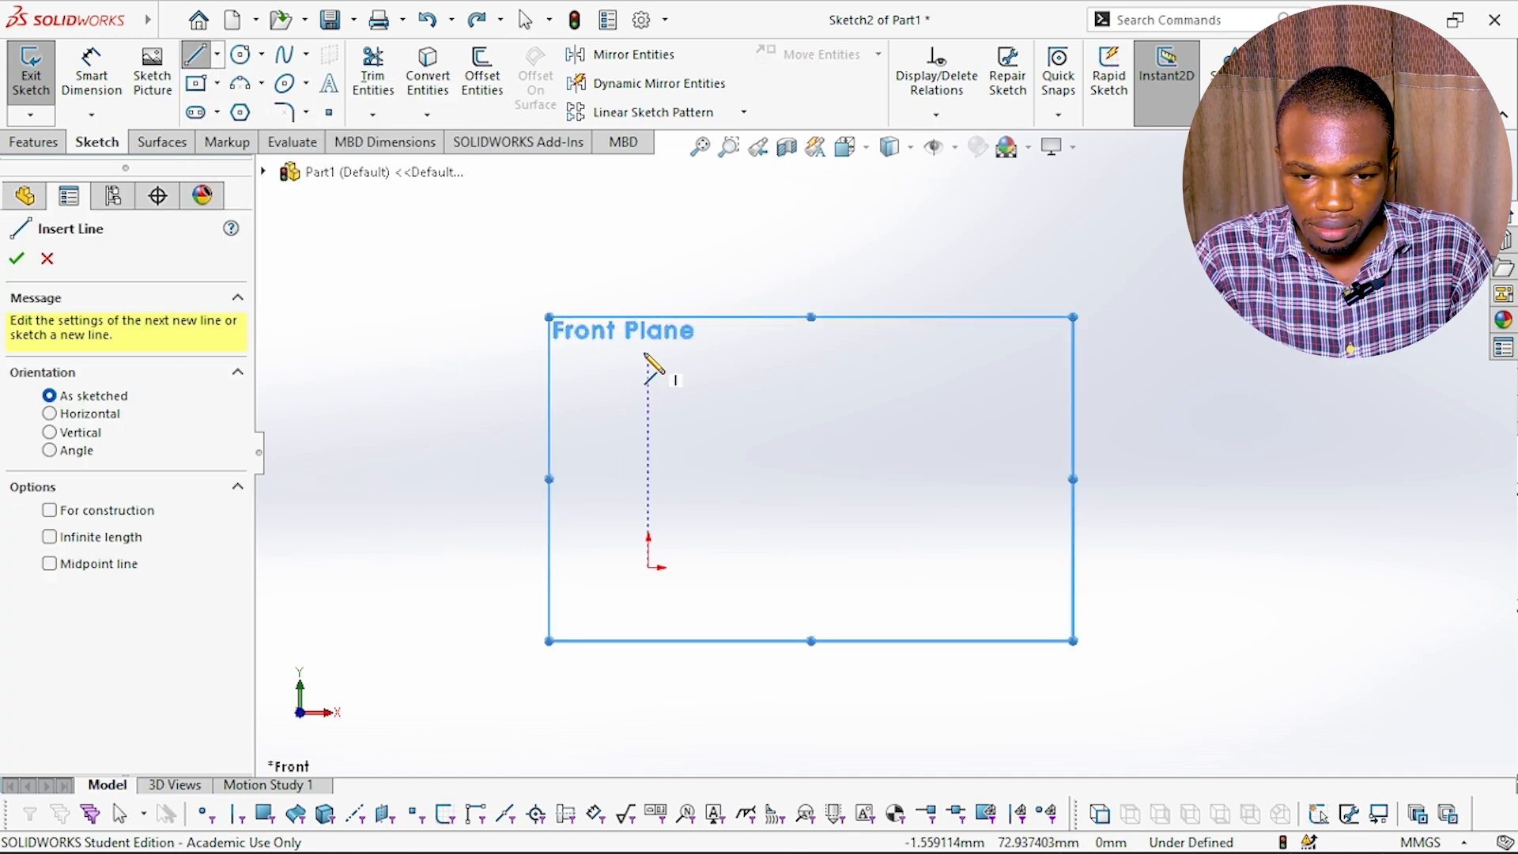
{"action": "left_click", "coordinate": [648, 357]}
{"action": "left_click", "coordinate": [649, 482]}
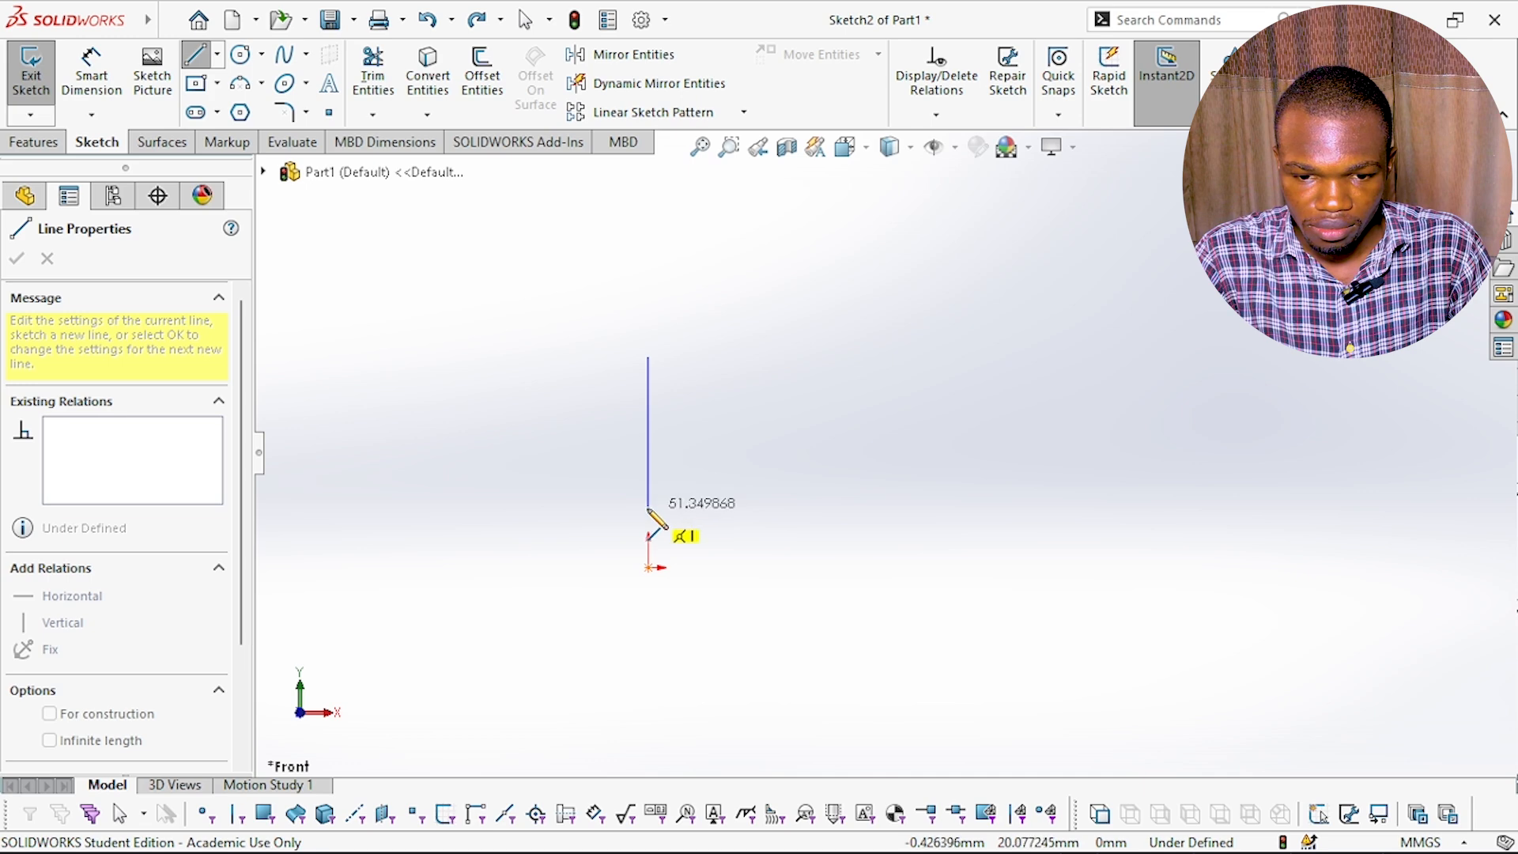
{"action": "left_click", "coordinate": [648, 507]}
{"action": "left_click", "coordinate": [915, 466]}
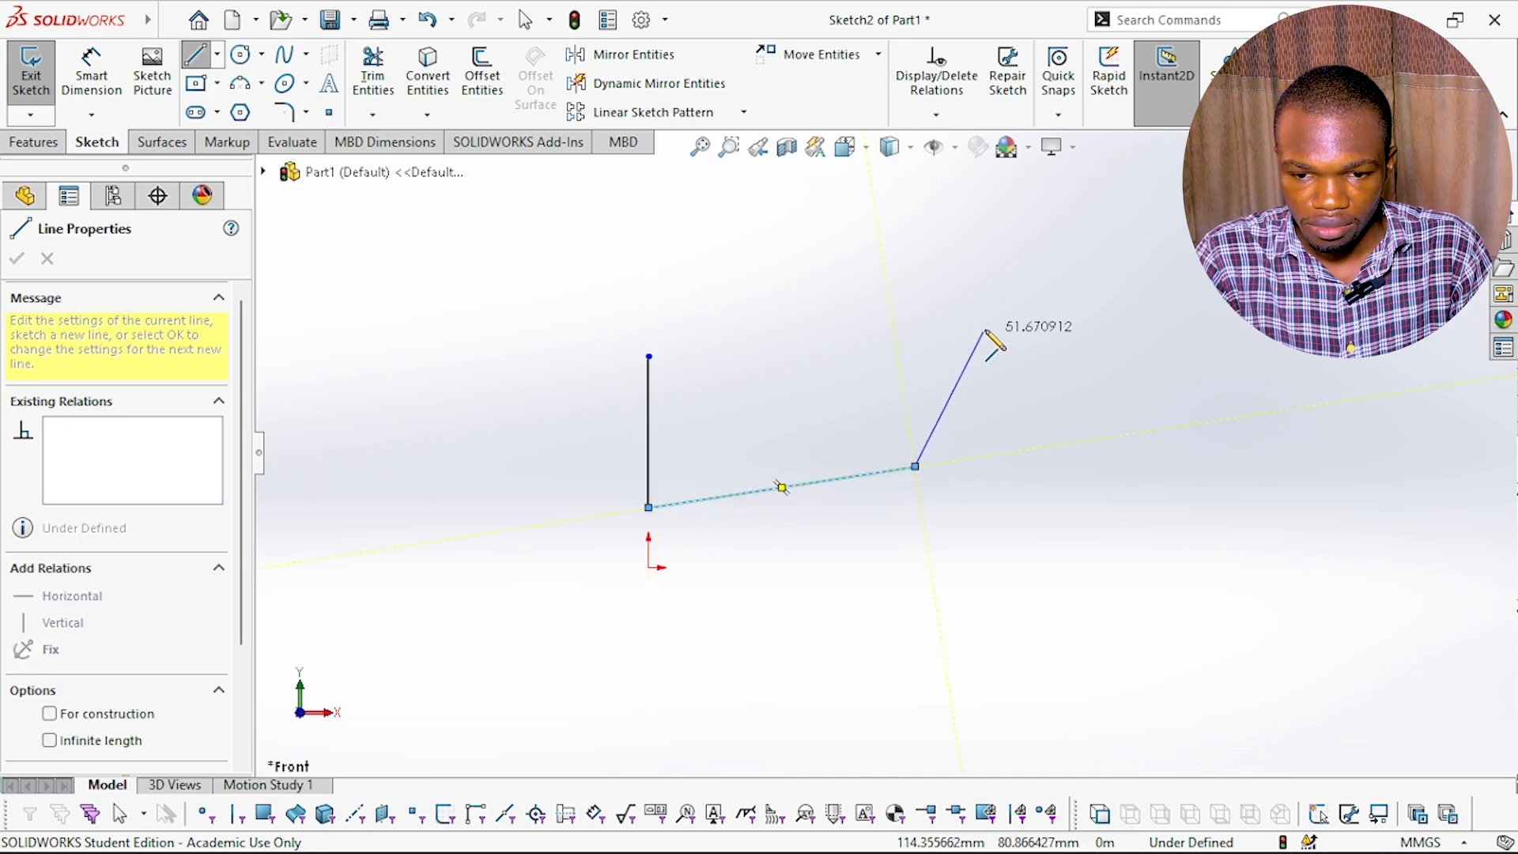
{"action": "left_click", "coordinate": [989, 321]}
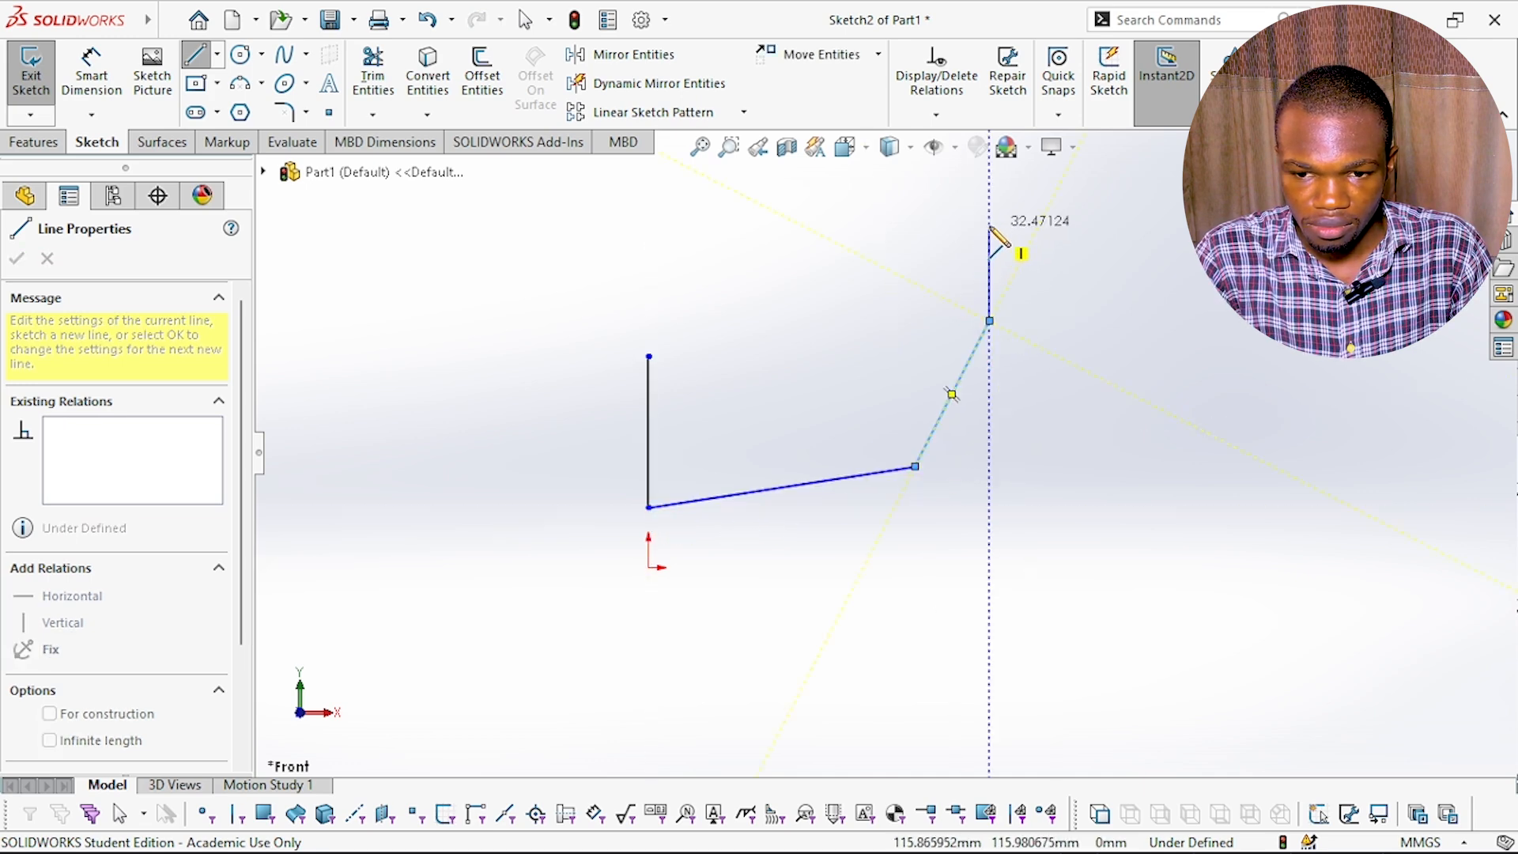
- Close the profile with a vertical line about 32 mm long, a horizontal top line and a tangent arc of about 27 mm radius
{"action": "left_click", "coordinate": [988, 226]}
{"action": "left_click", "coordinate": [707, 226]}
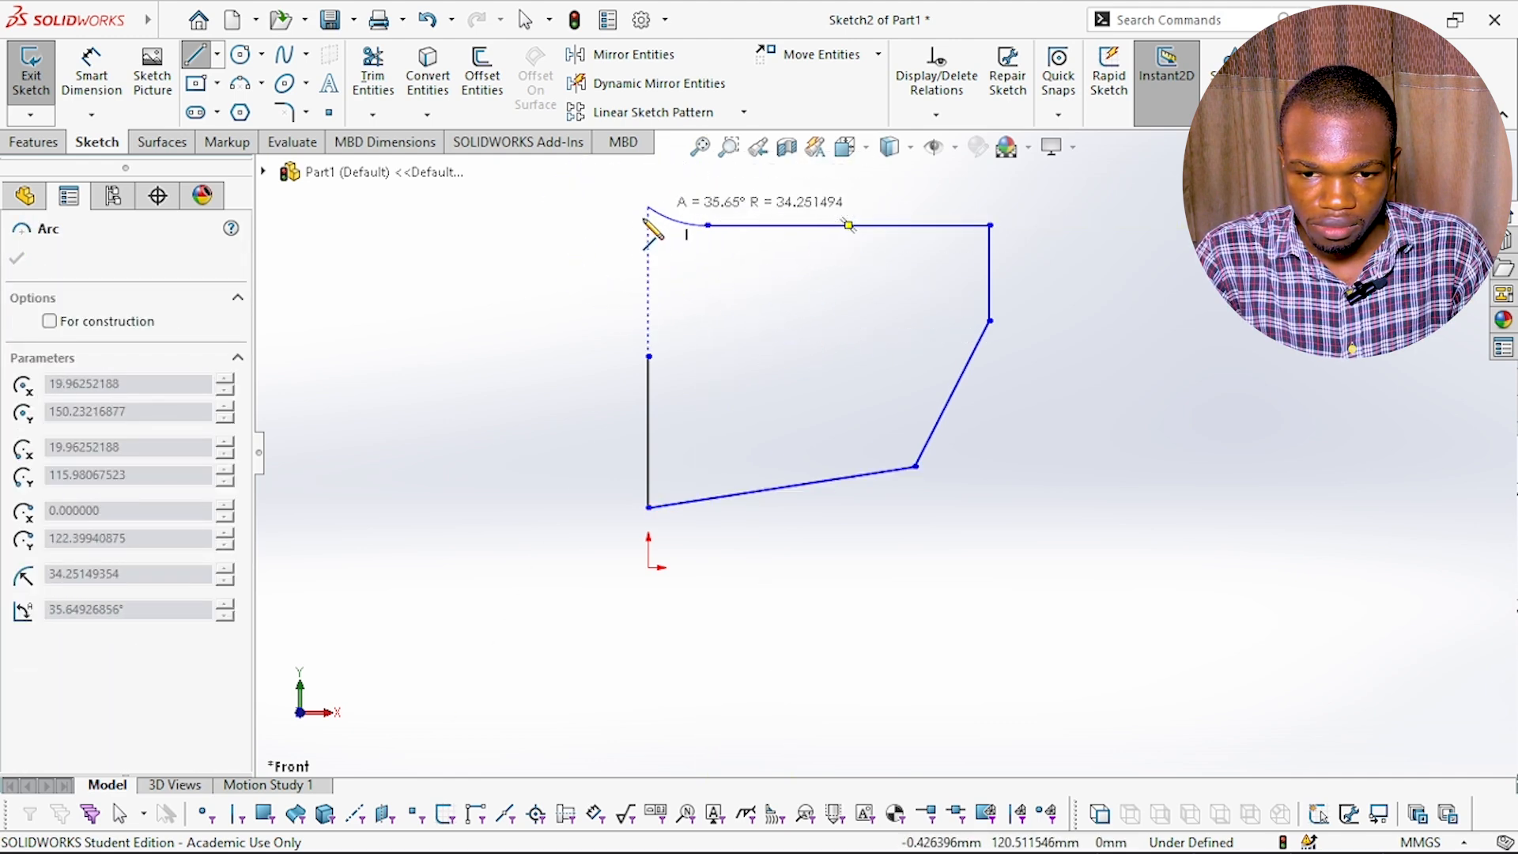
{"action": "left_click", "coordinate": [648, 356]}
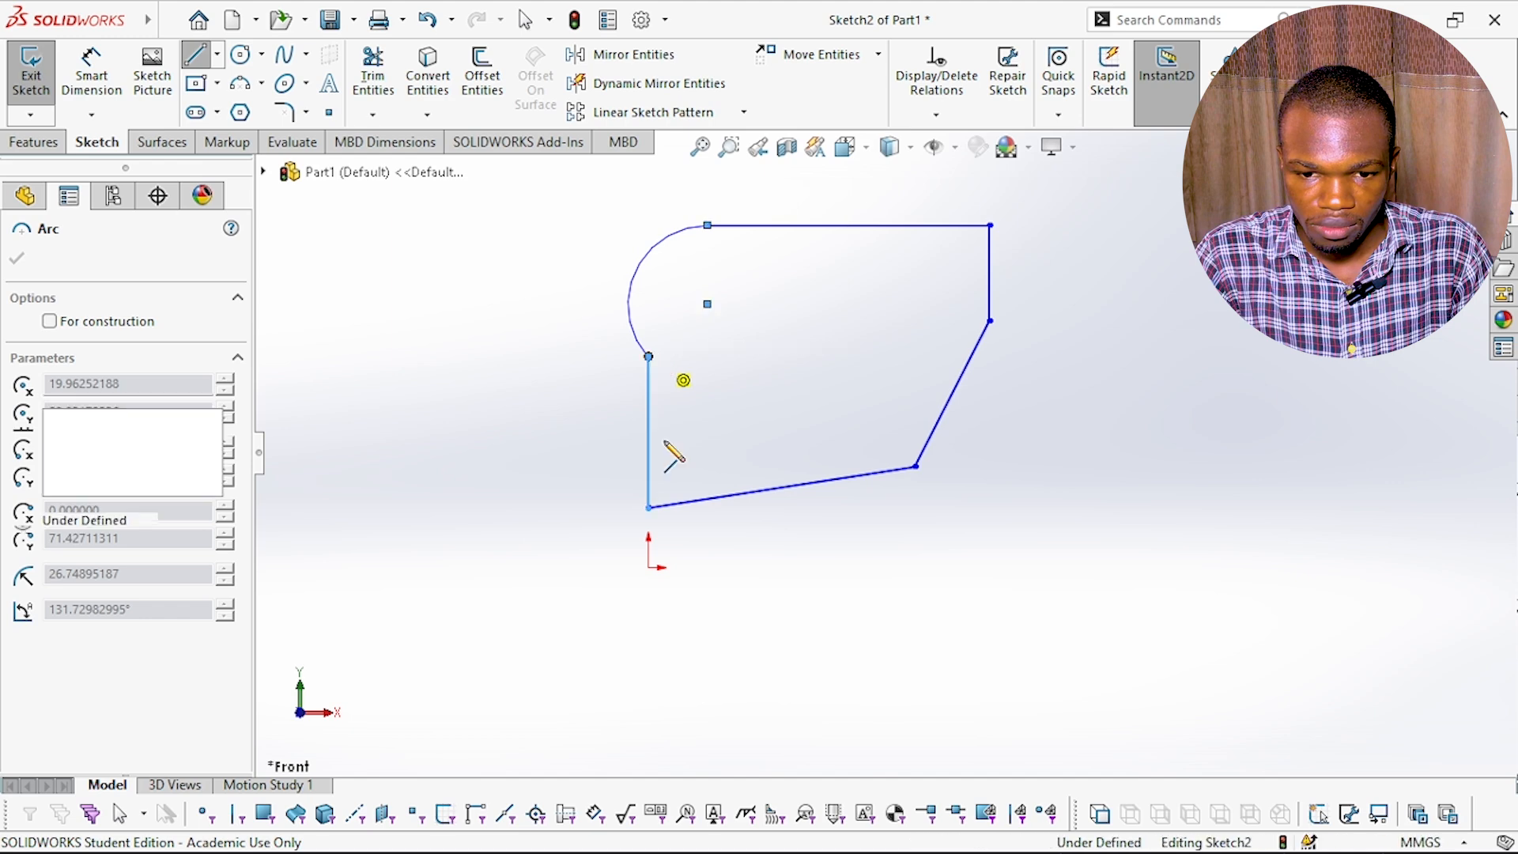
{"action": "key", "text": "Escape"}
{"action": "scroll", "coordinate": [816, 314], "scroll_direction": "up", "scroll_amount": 1}
{"action": "scroll", "coordinate": [814, 320], "scroll_direction": "up", "scroll_amount": 1}
{"action": "scroll", "coordinate": [825, 358], "scroll_direction": "down", "scroll_amount": 1}
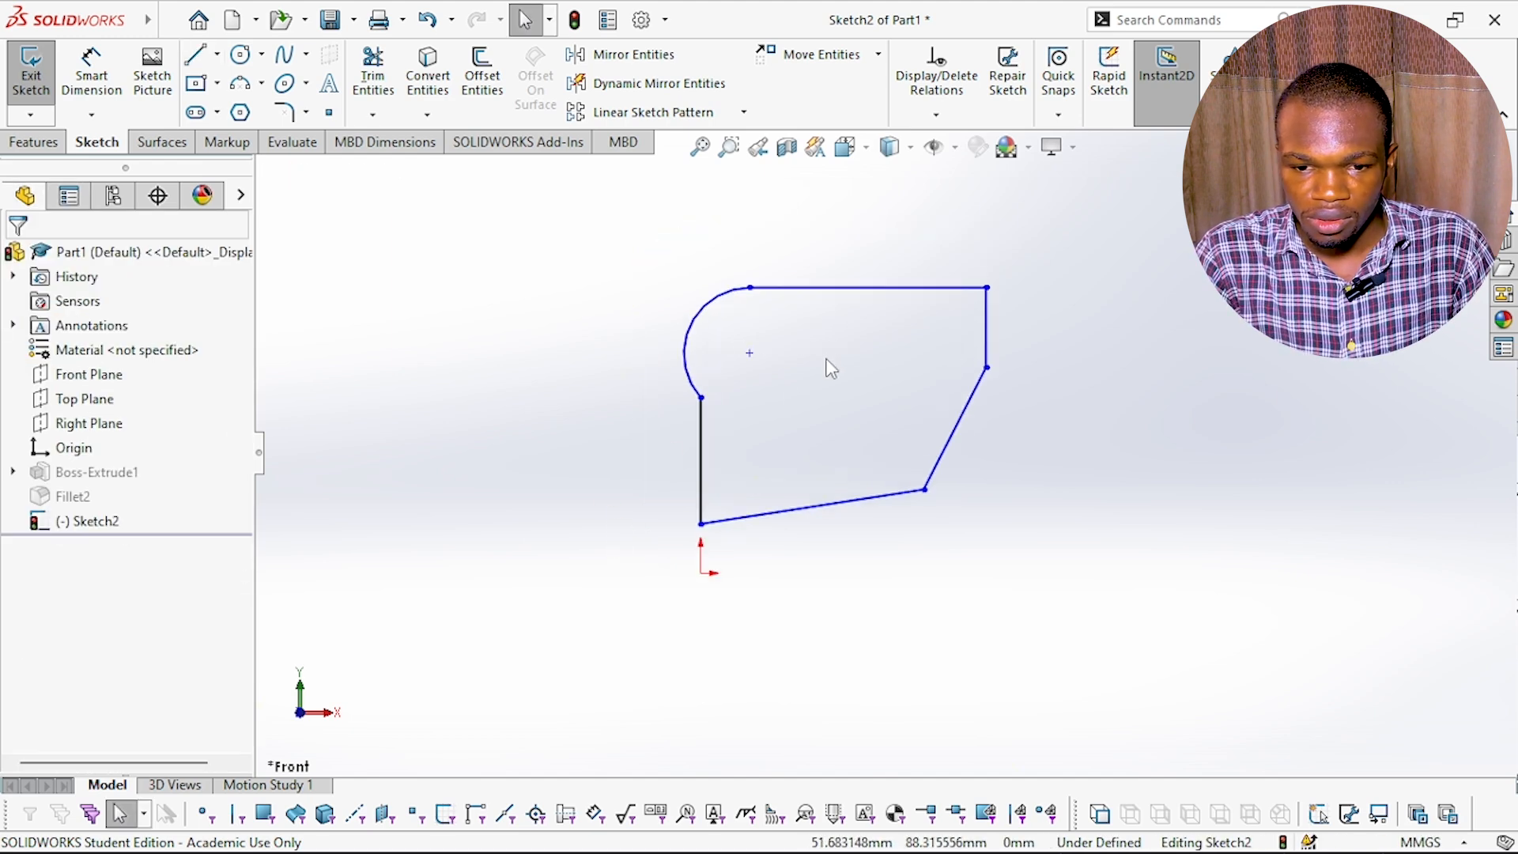
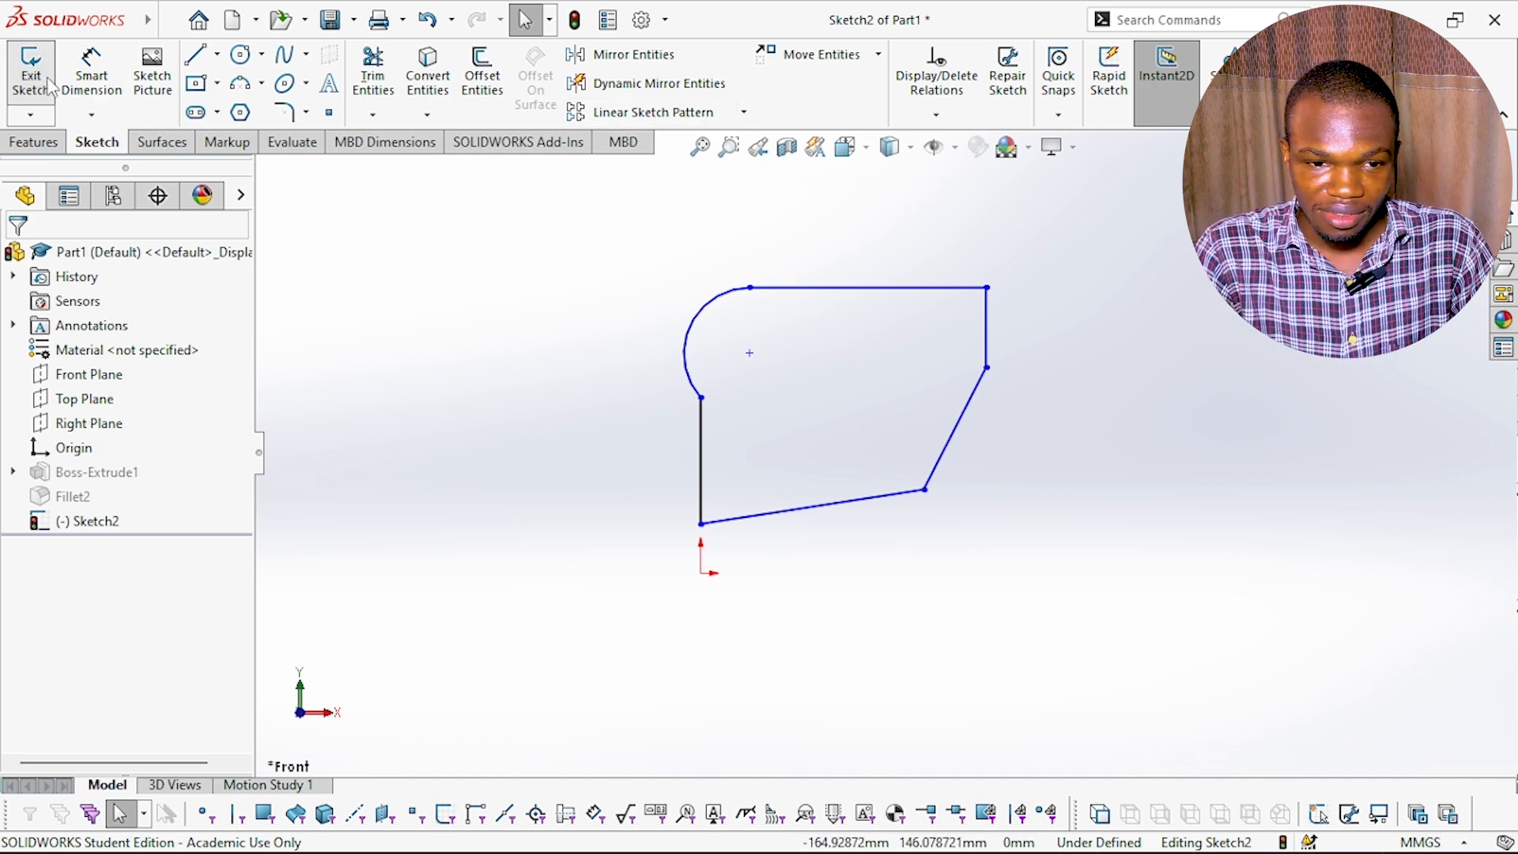
- Dimension the profile's left vertical line and set its length to 50 mm
{"action": "left_click", "coordinate": [115, 91]}
{"action": "left_click", "coordinate": [700, 462]}
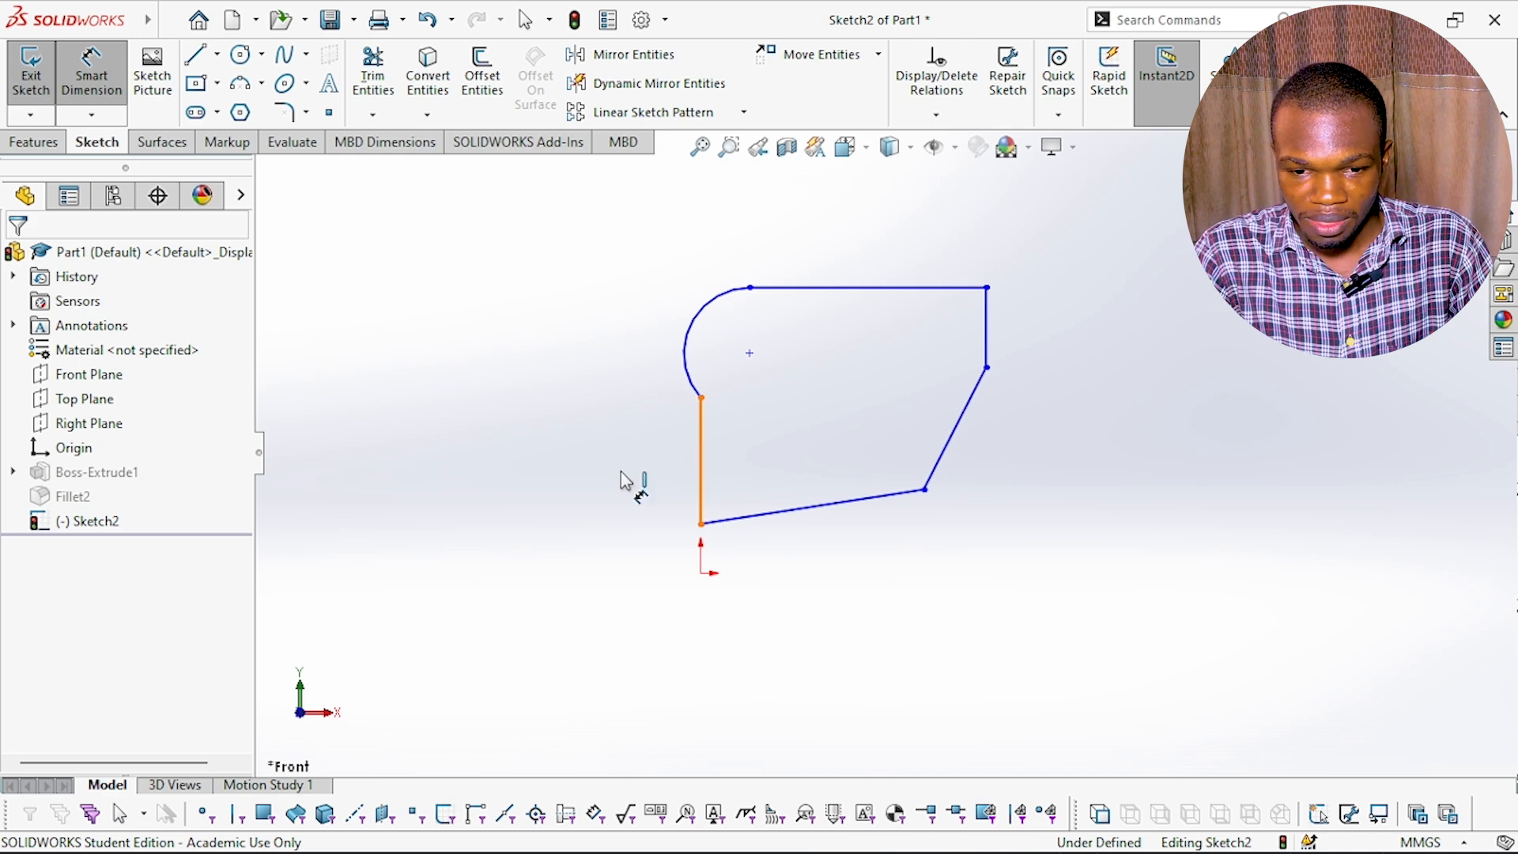
{"action": "left_click", "coordinate": [596, 484]}
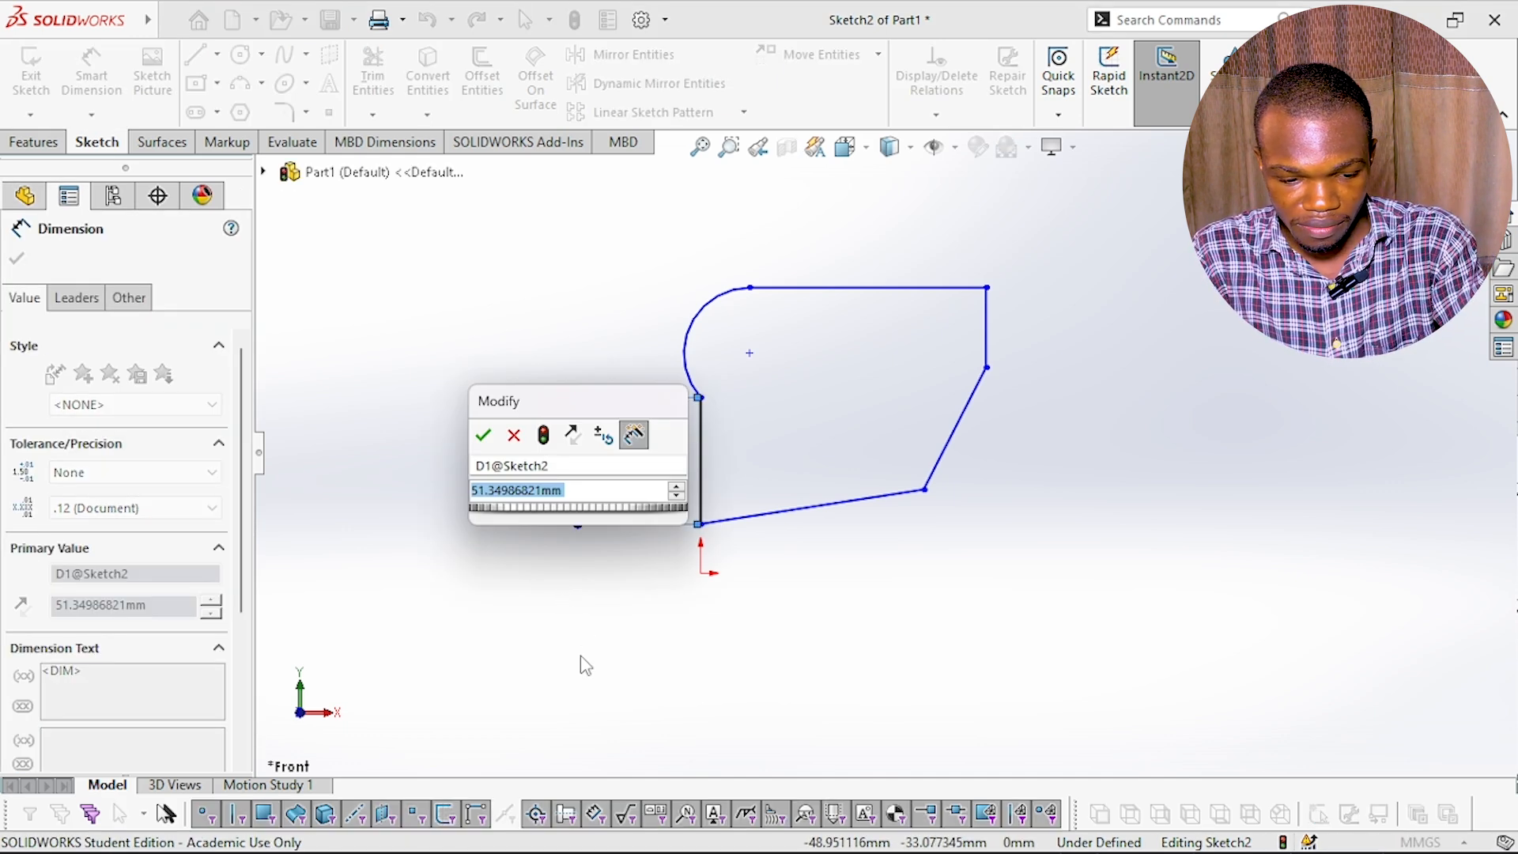
{"action": "type", "text": "50"}
{"action": "key", "text": "Return"}
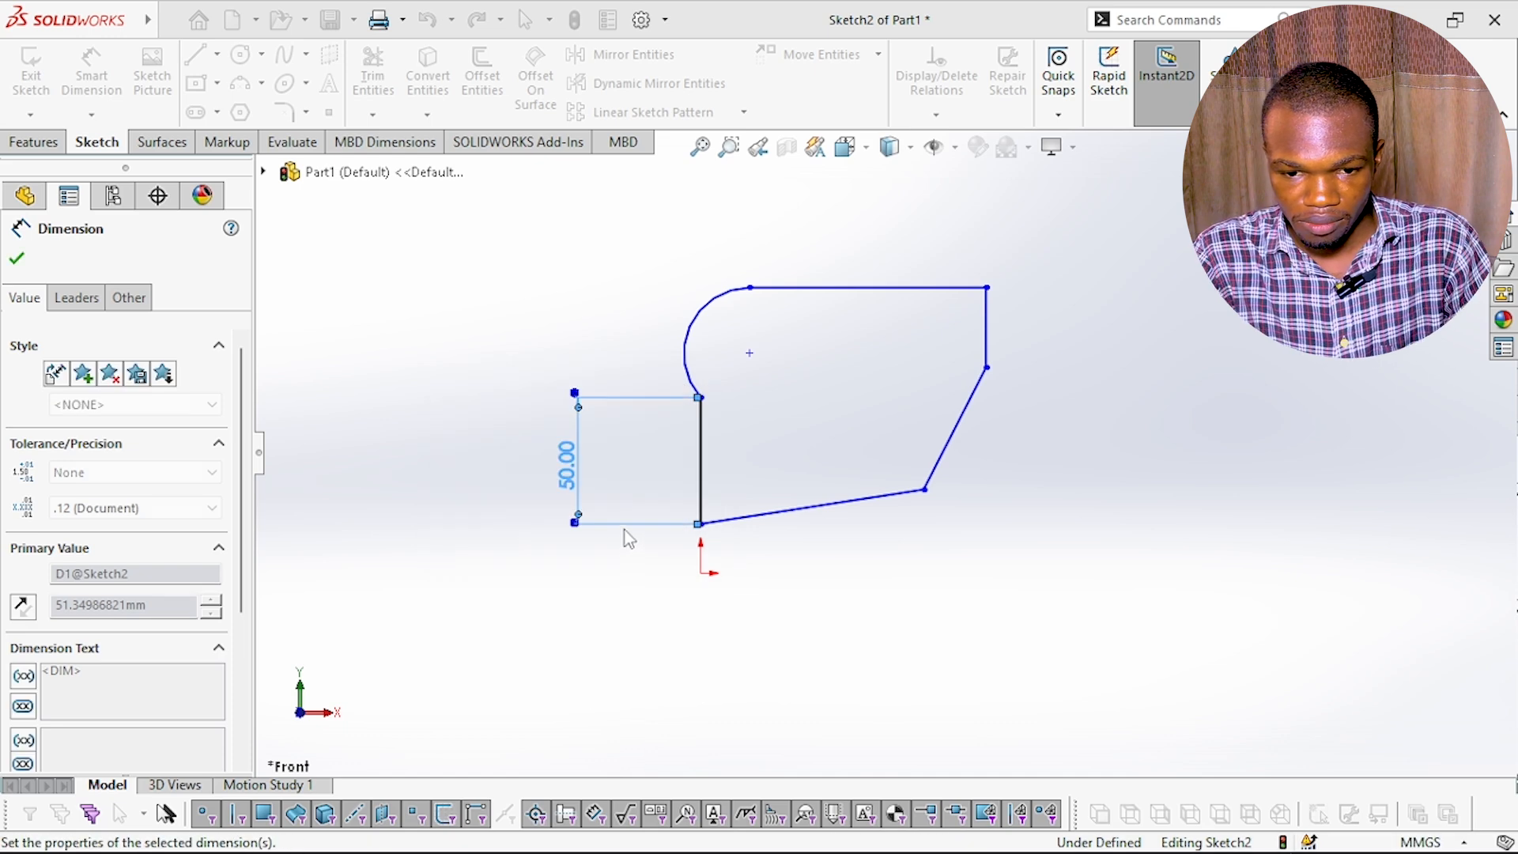
{"action": "left_click", "coordinate": [17, 259]}
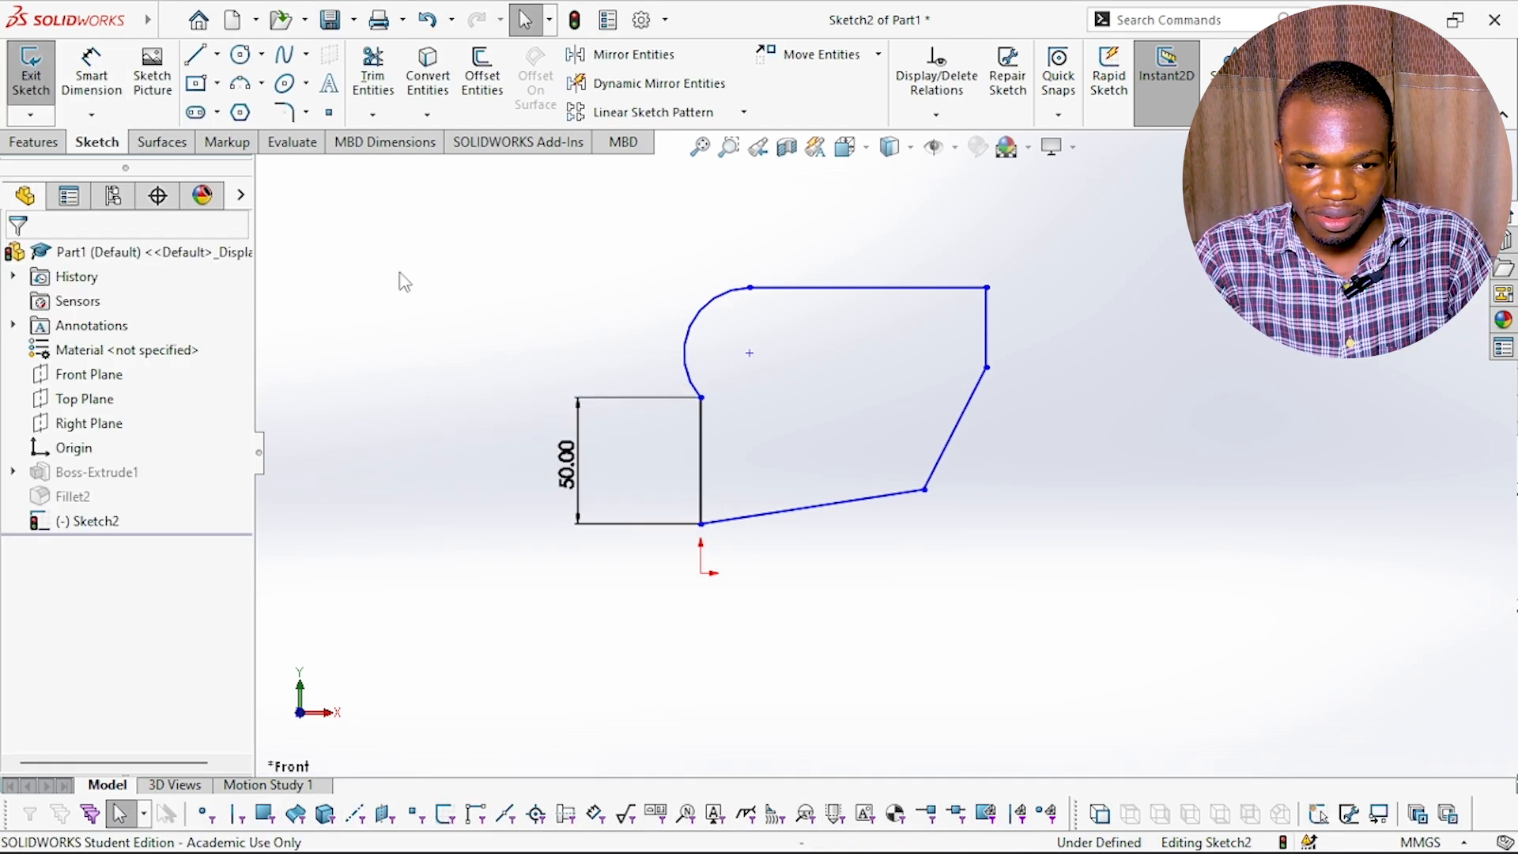
- Dimension the height from the profile's lower left corner to the top line as 100 mm and move the dimension closer to the profile
{"action": "left_click", "coordinate": [701, 523]}
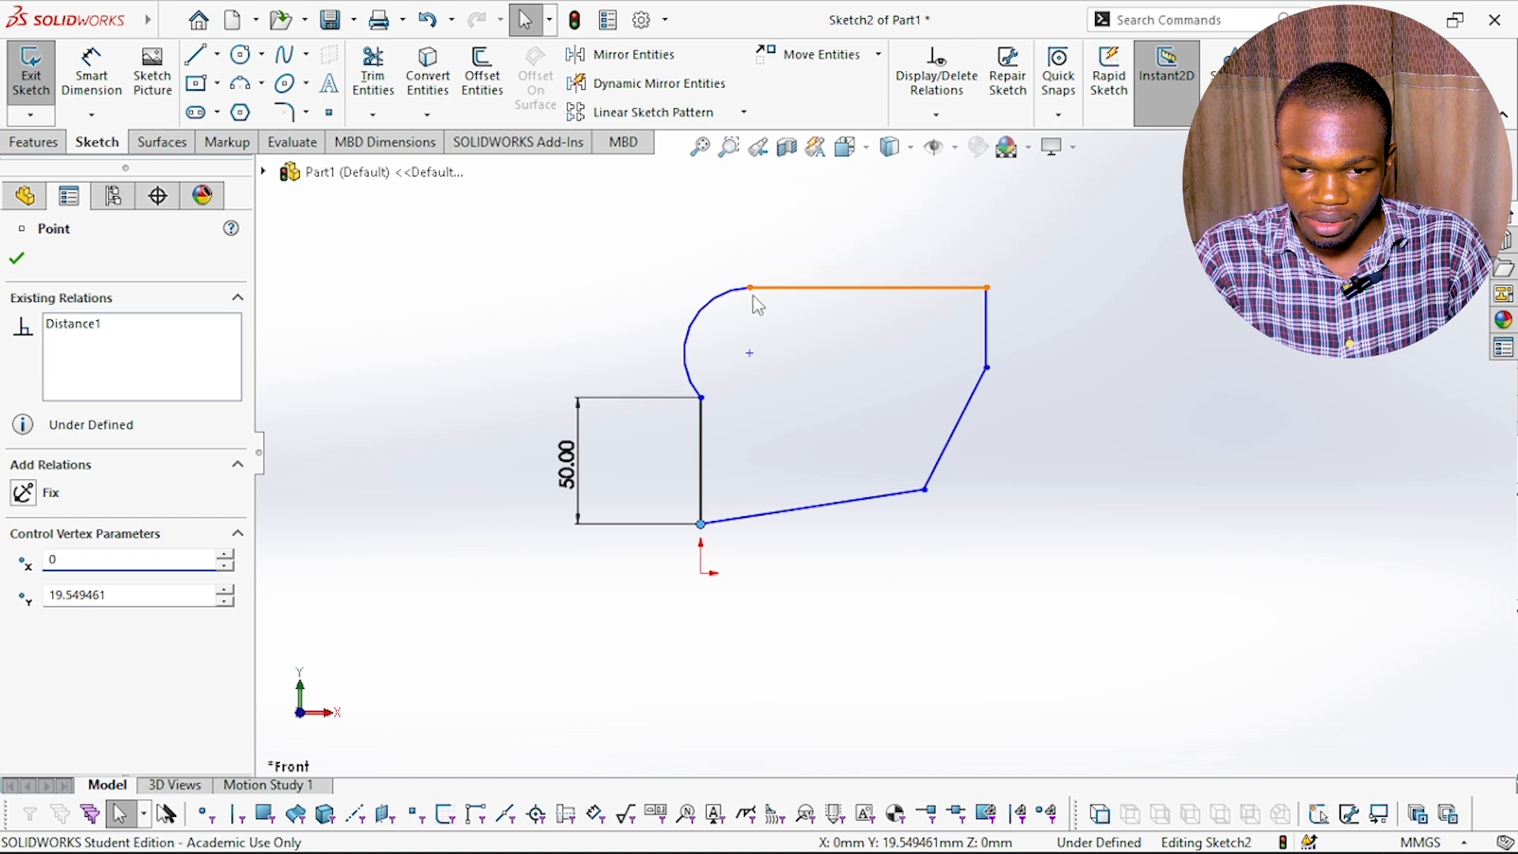
{"action": "left_click", "coordinate": [754, 298]}
{"action": "key", "text": "d"}
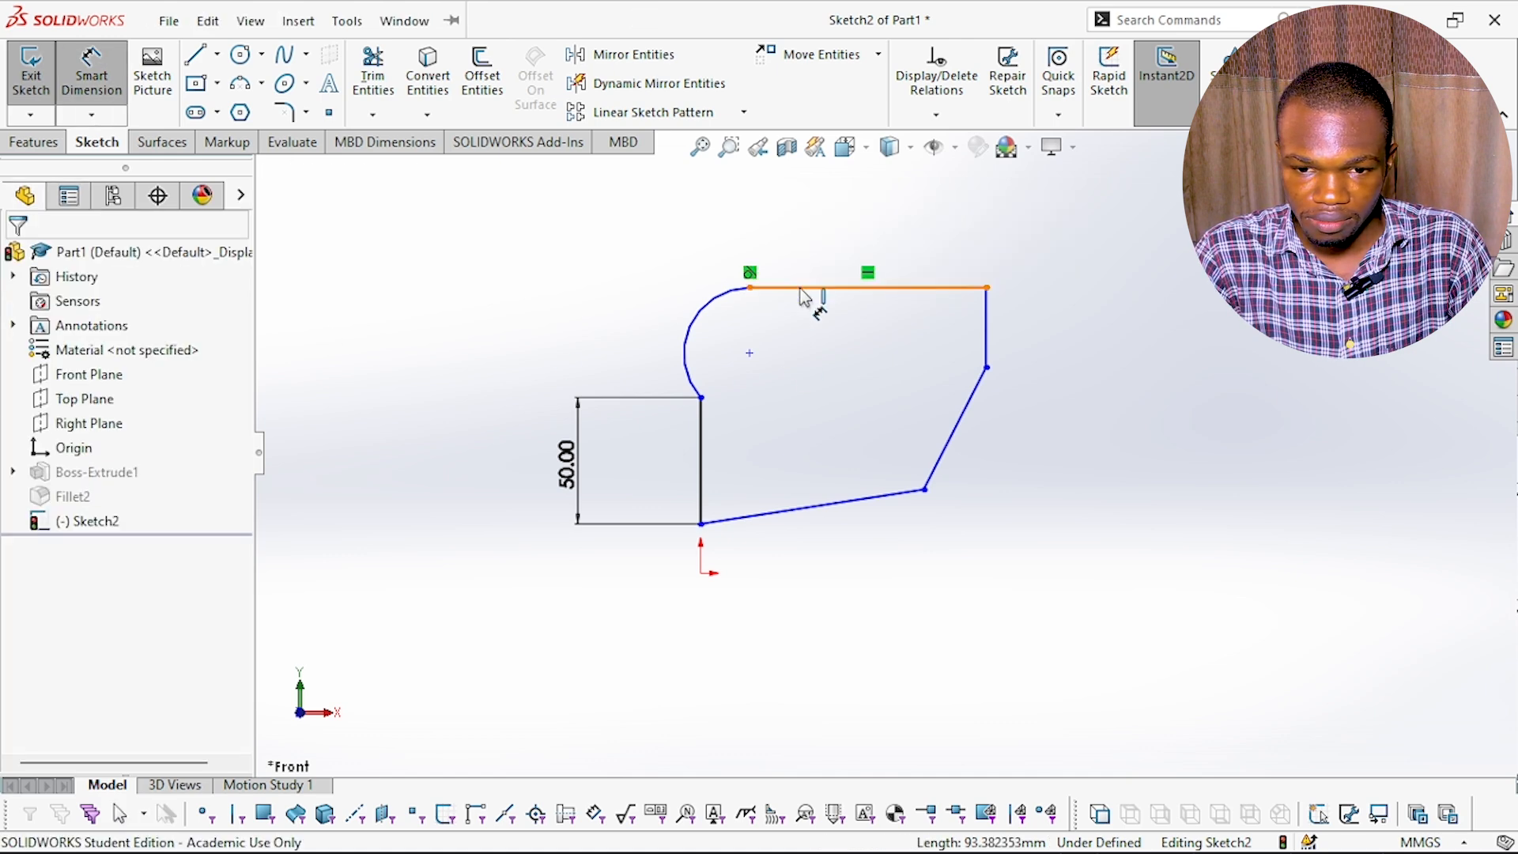
{"action": "left_click", "coordinate": [702, 506]}
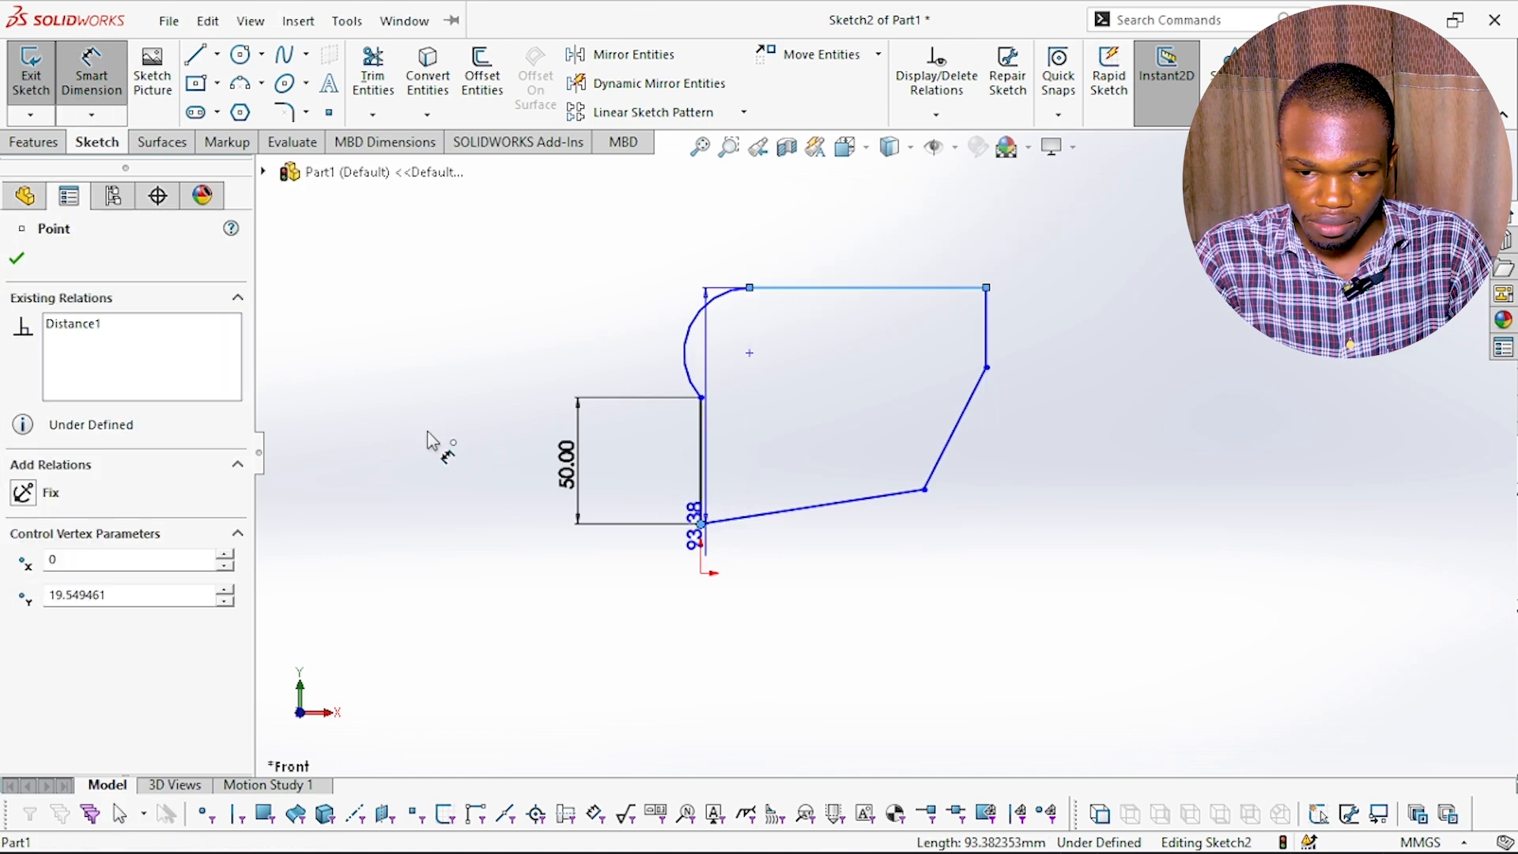
{"action": "left_click", "coordinate": [427, 520]}
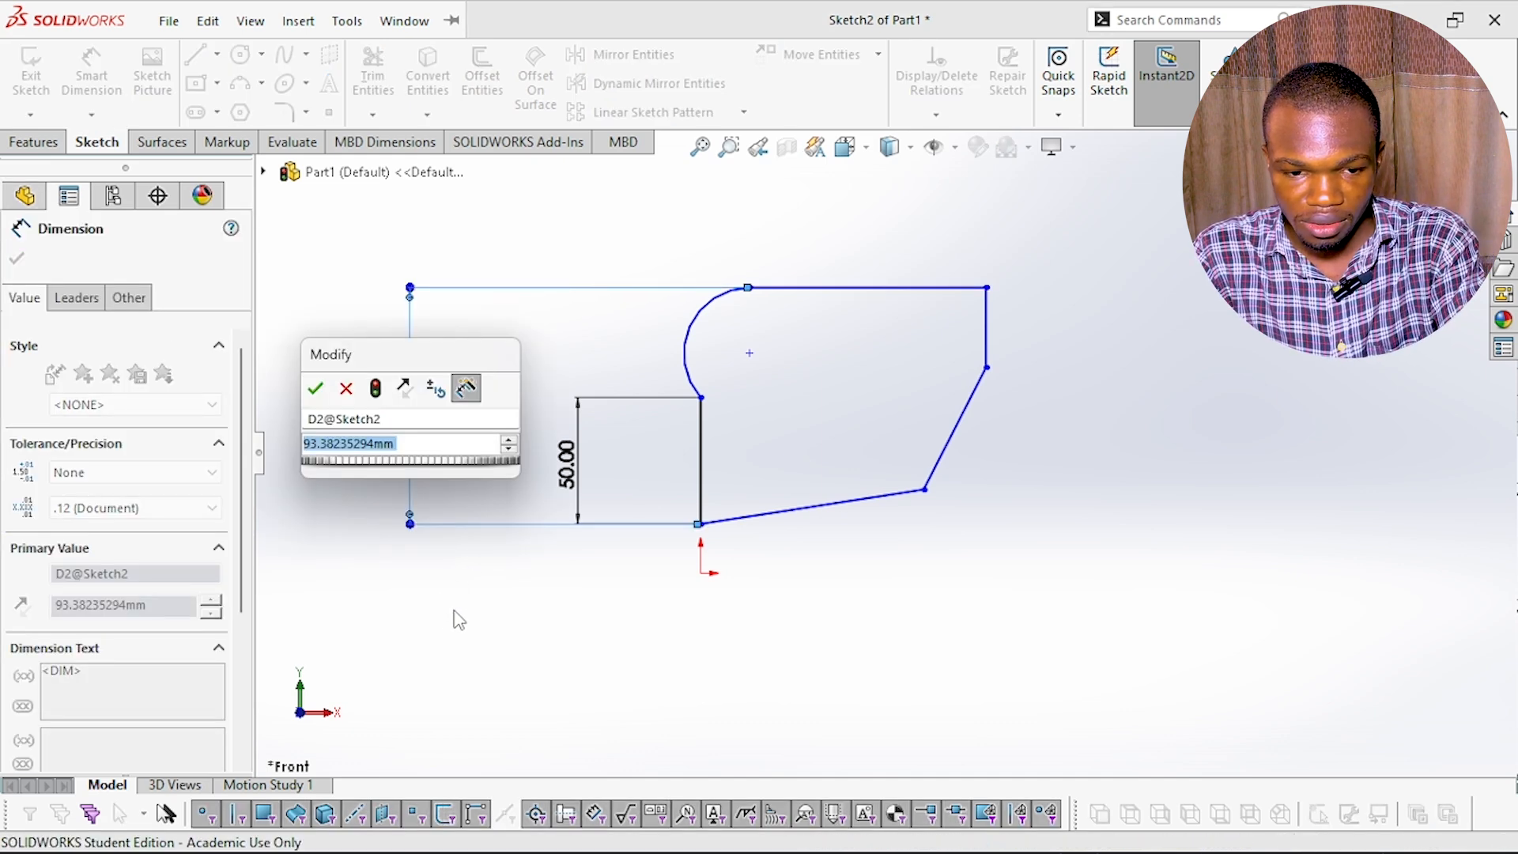
{"action": "type", "text": "100"}
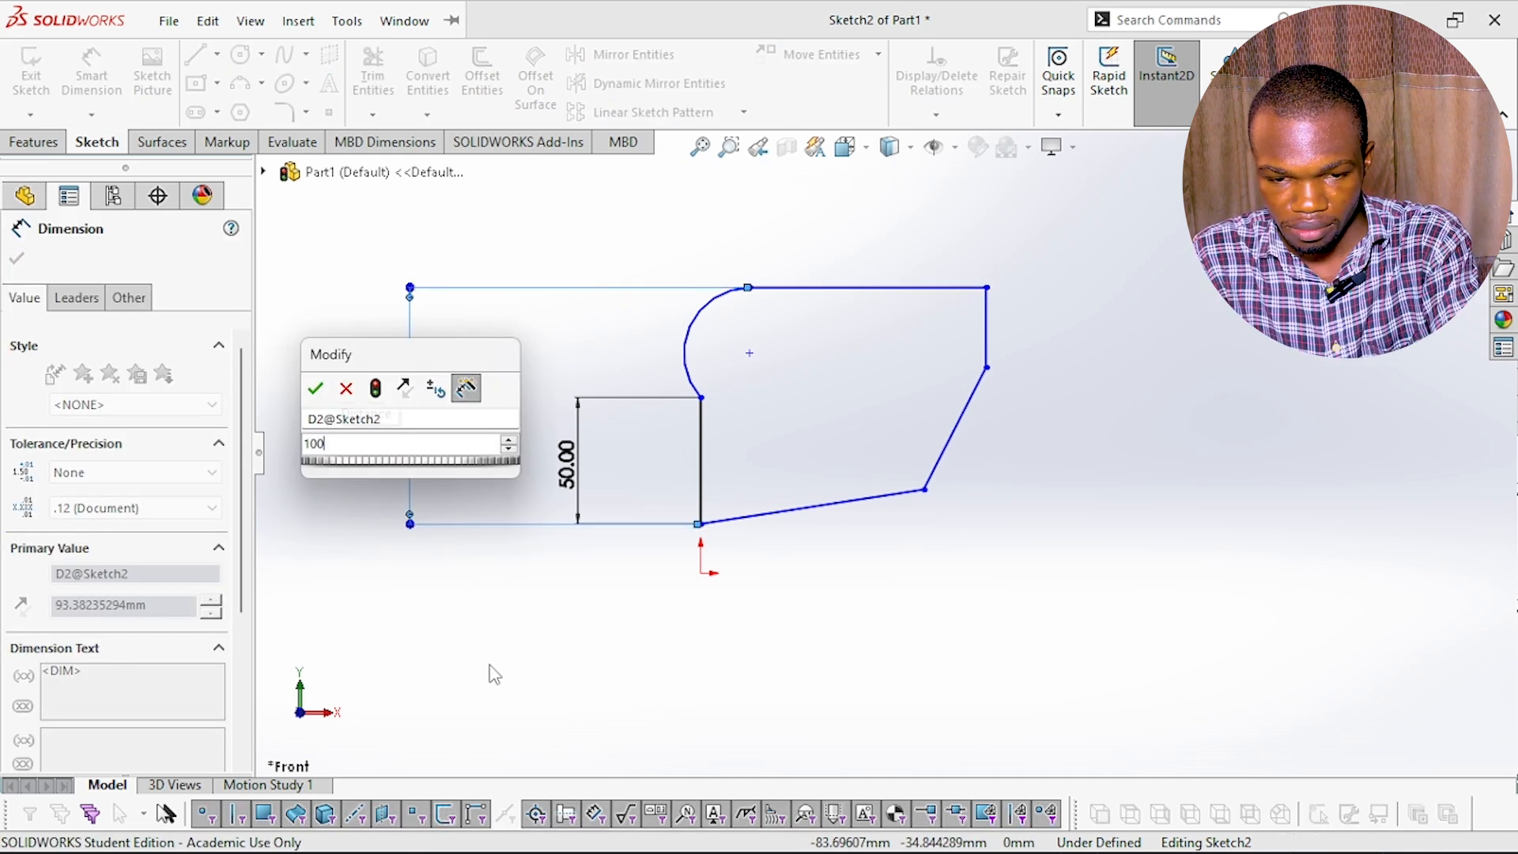
{"action": "key", "text": "Return"}
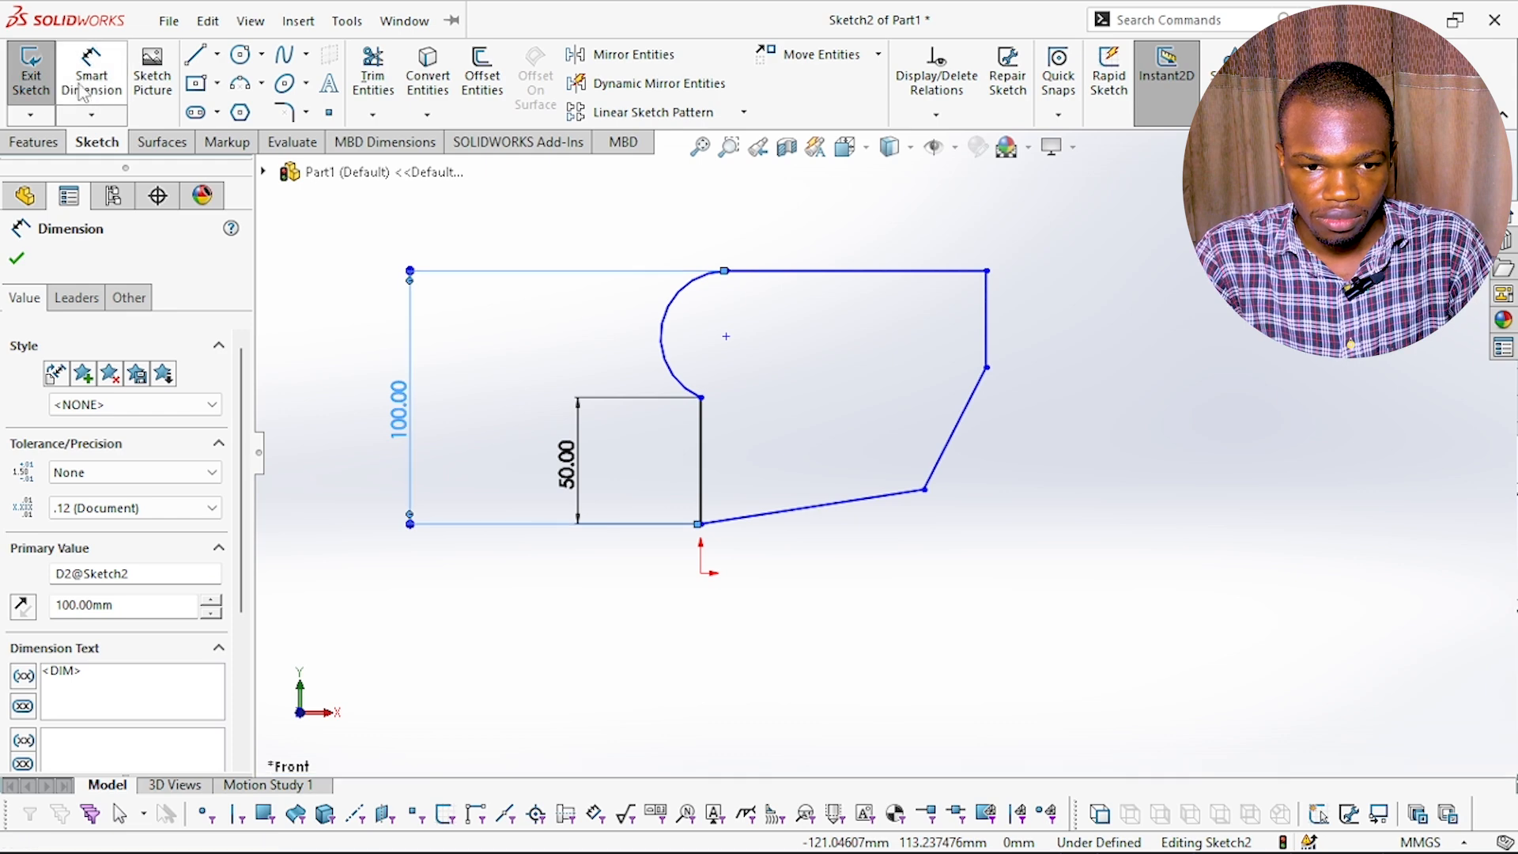
{"action": "left_click", "coordinate": [355, 434]}
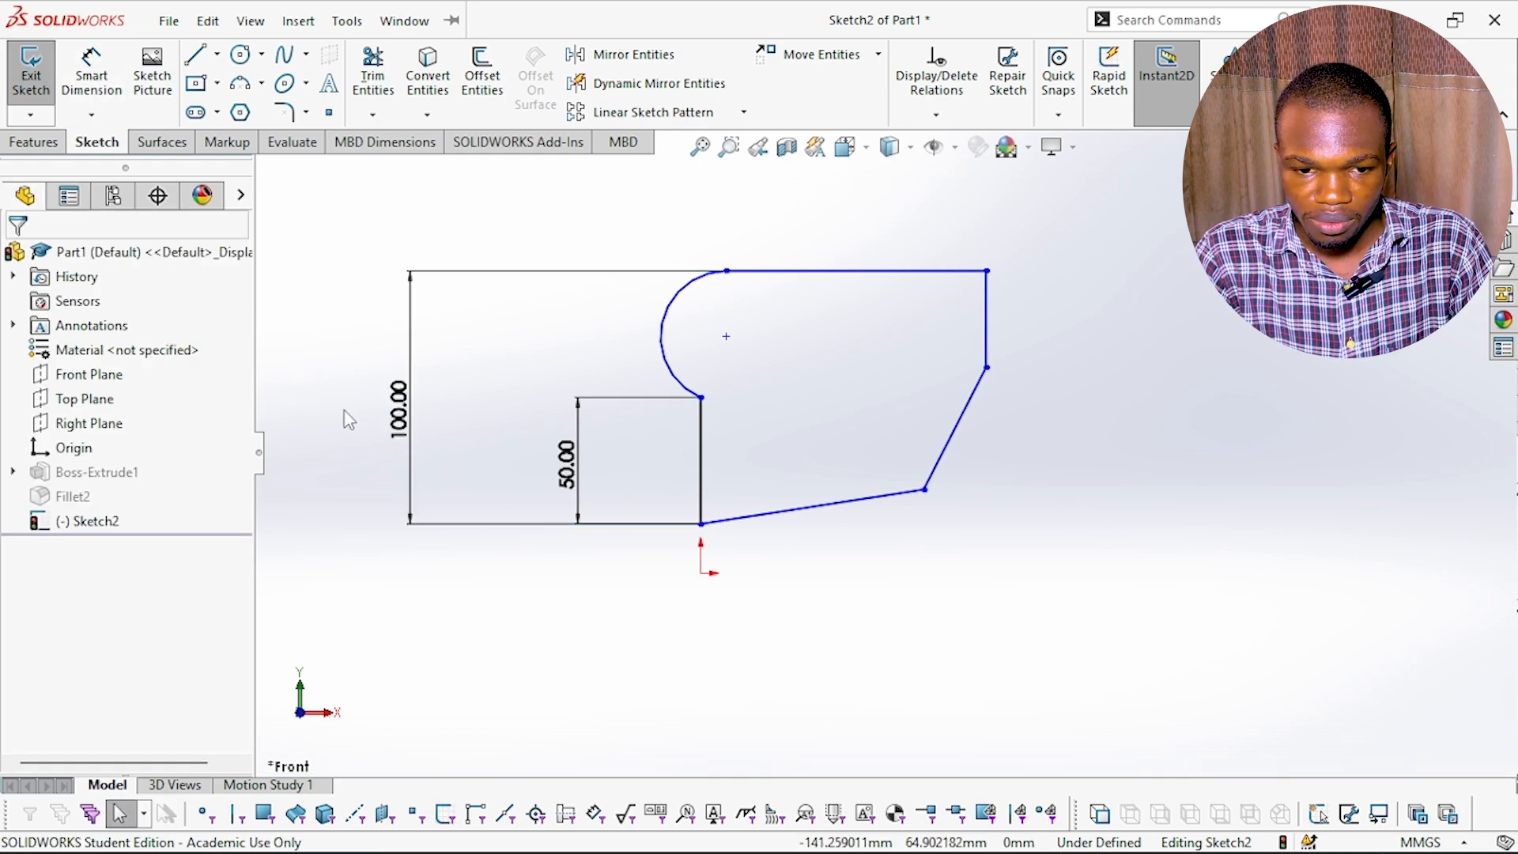
{"action": "left_click_drag", "start_coordinate": [393, 429], "coordinate": [458, 454]}
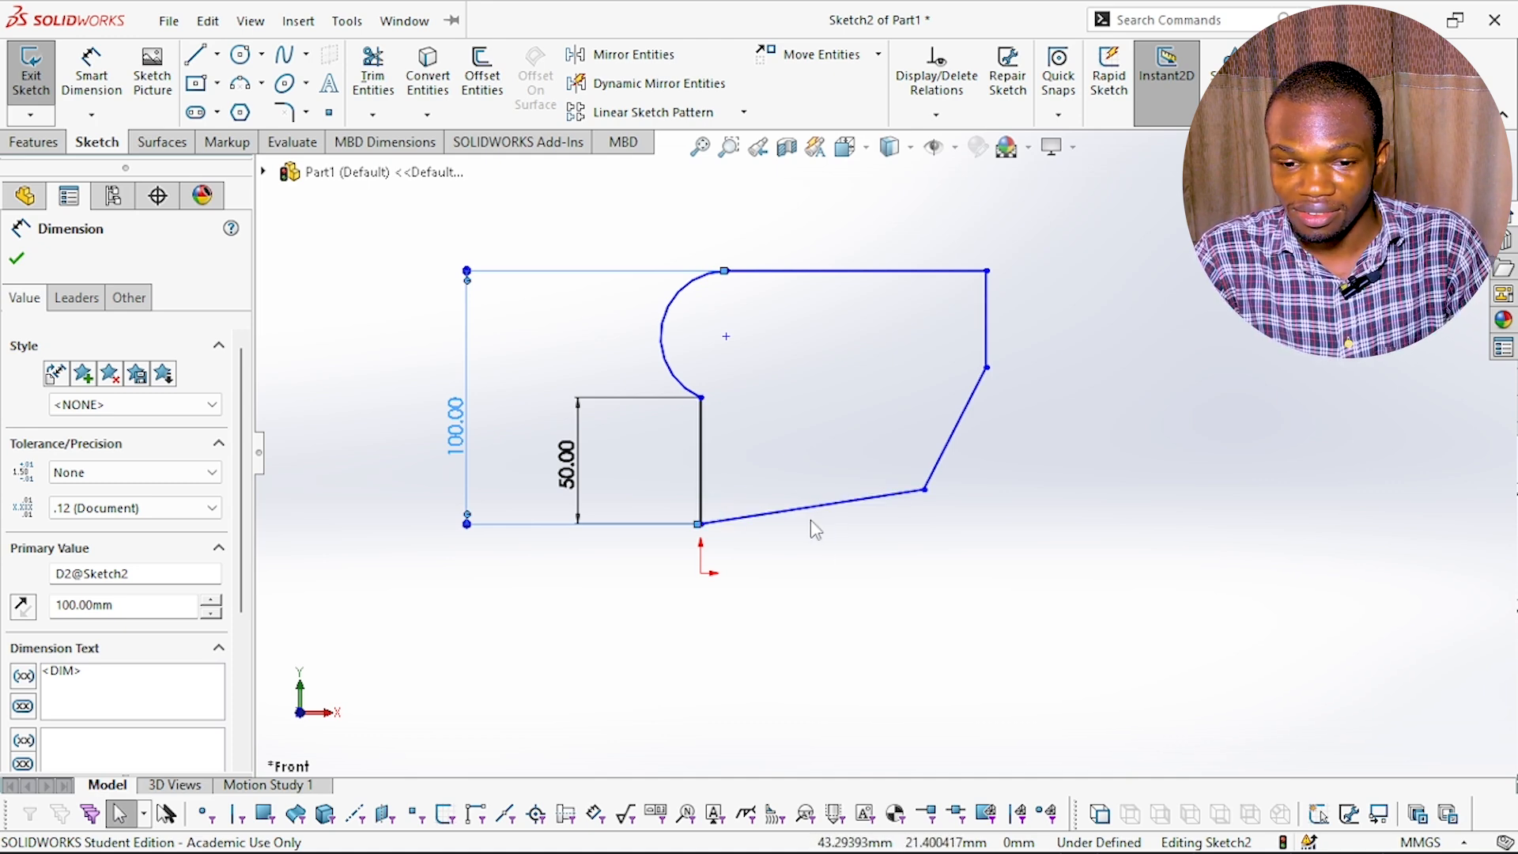
- Add a Perpendicular relation between the left vertical line and the slanted line starting at its lower end
{"action": "left_click", "coordinate": [712, 546]}
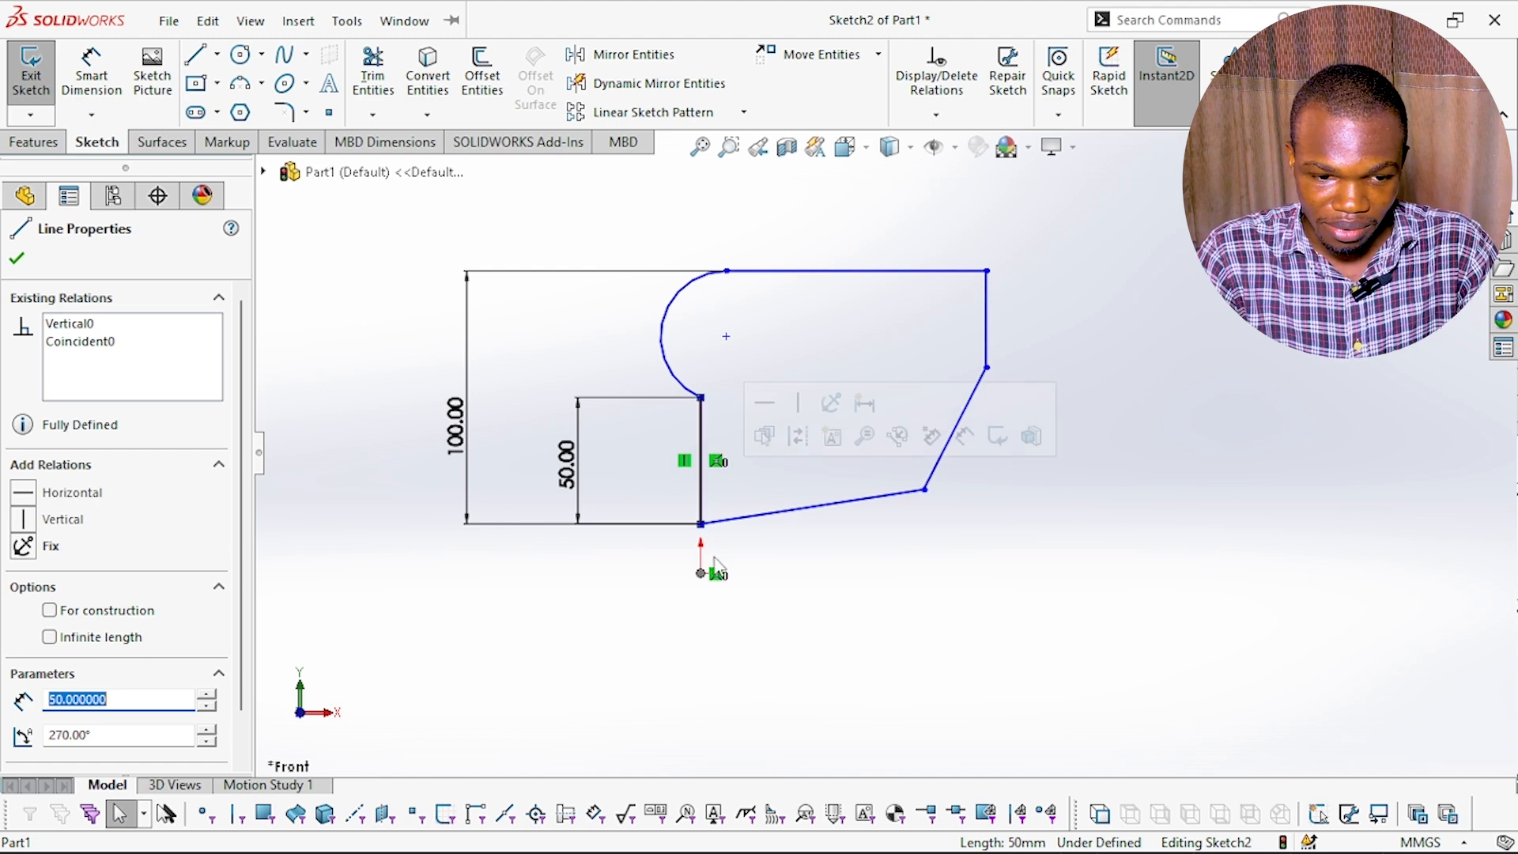
{"action": "left_click", "coordinate": [771, 525], "text": "ctrl"}
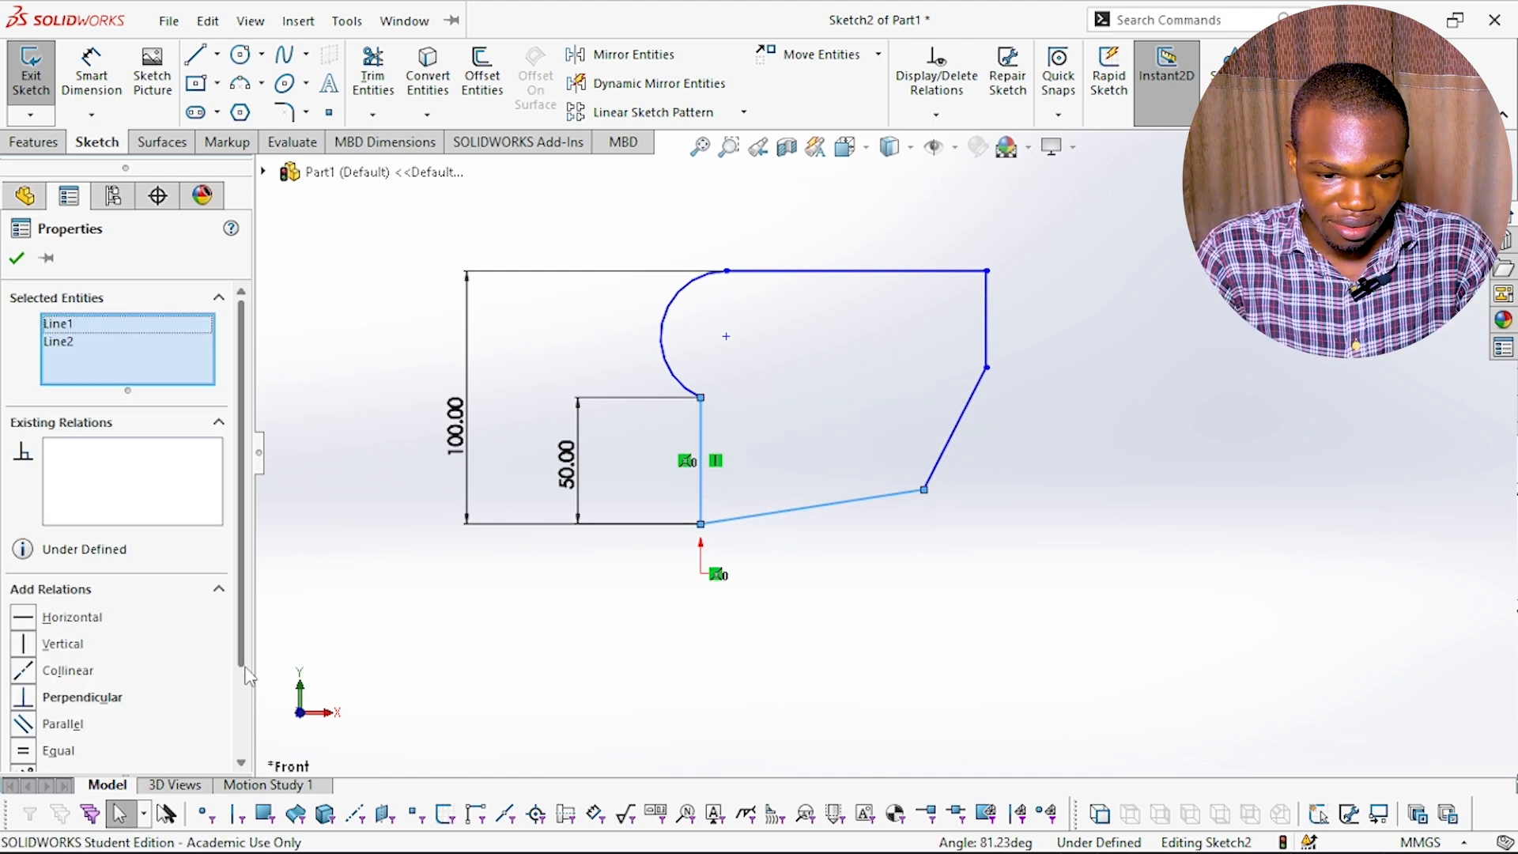
{"action": "scroll", "coordinate": [158, 657], "scroll_direction": "down", "scroll_amount": 3}
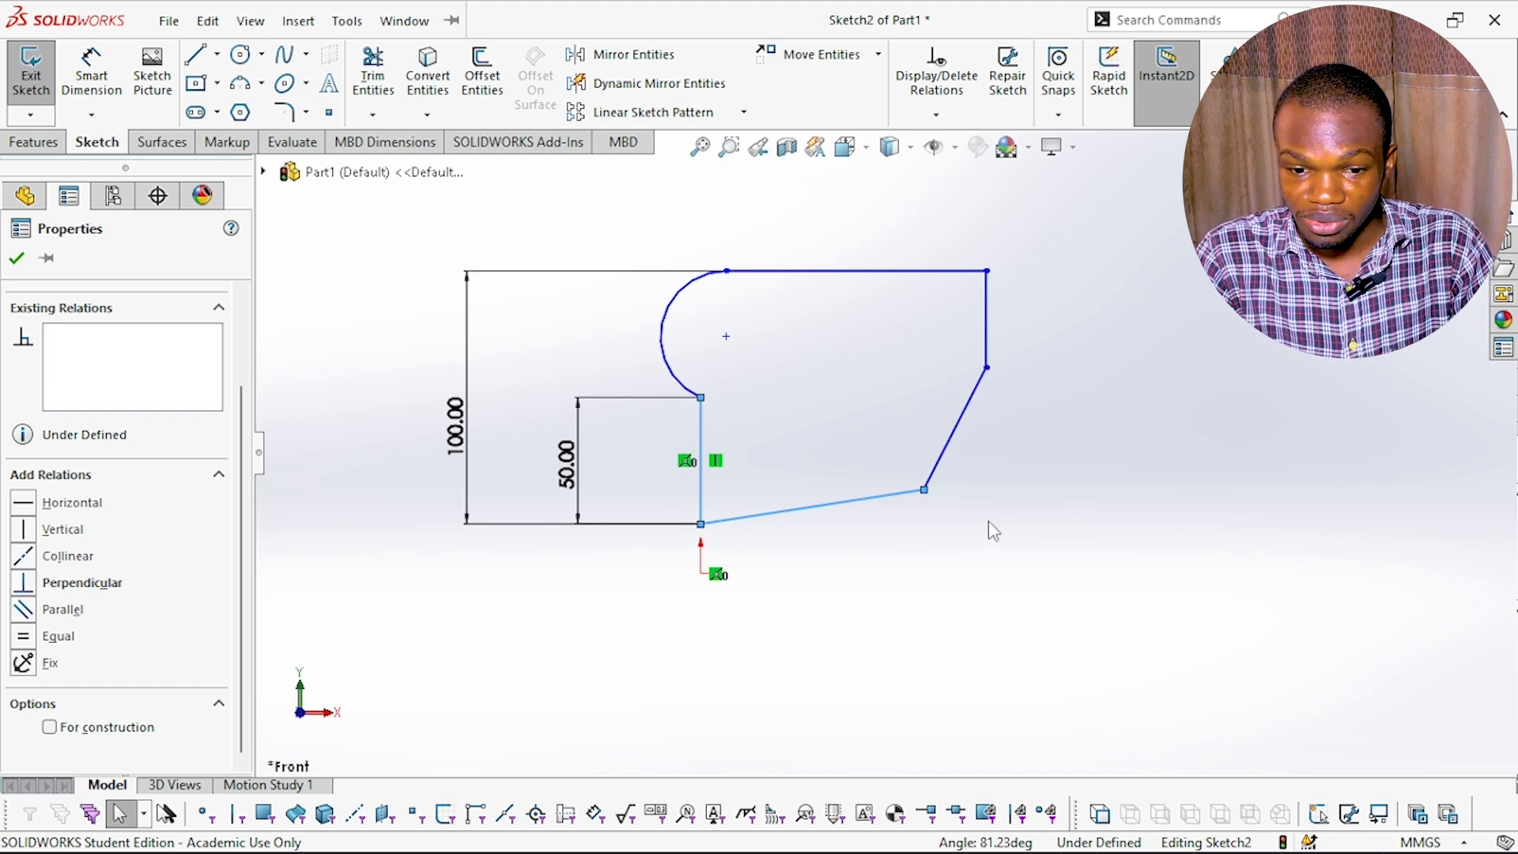
{"action": "left_click", "coordinate": [575, 585]}
{"action": "left_click", "coordinate": [701, 504]}
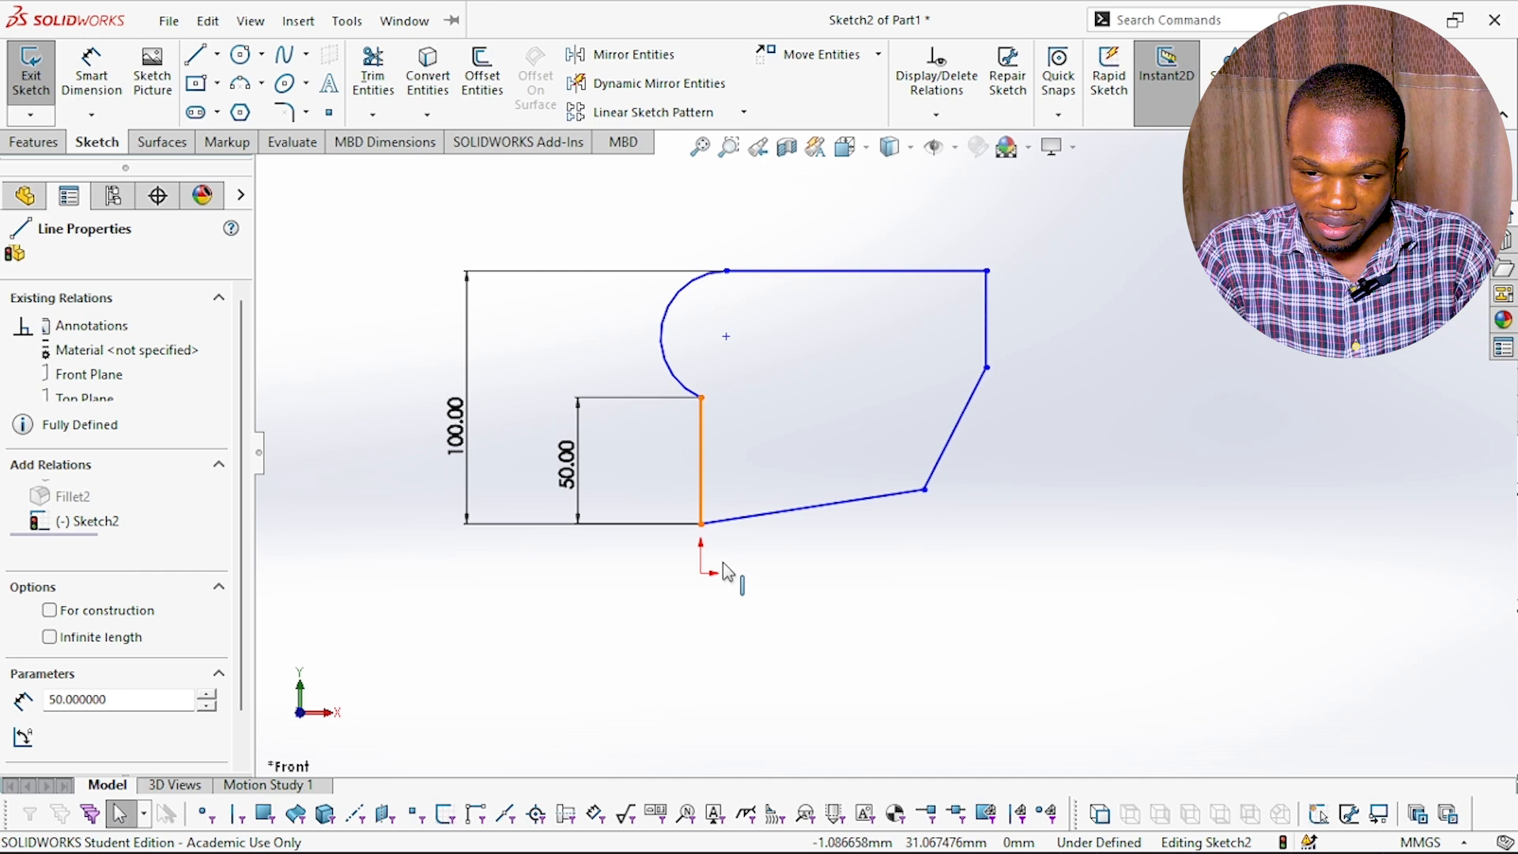
{"action": "left_click", "coordinate": [777, 526], "text": "ctrl"}
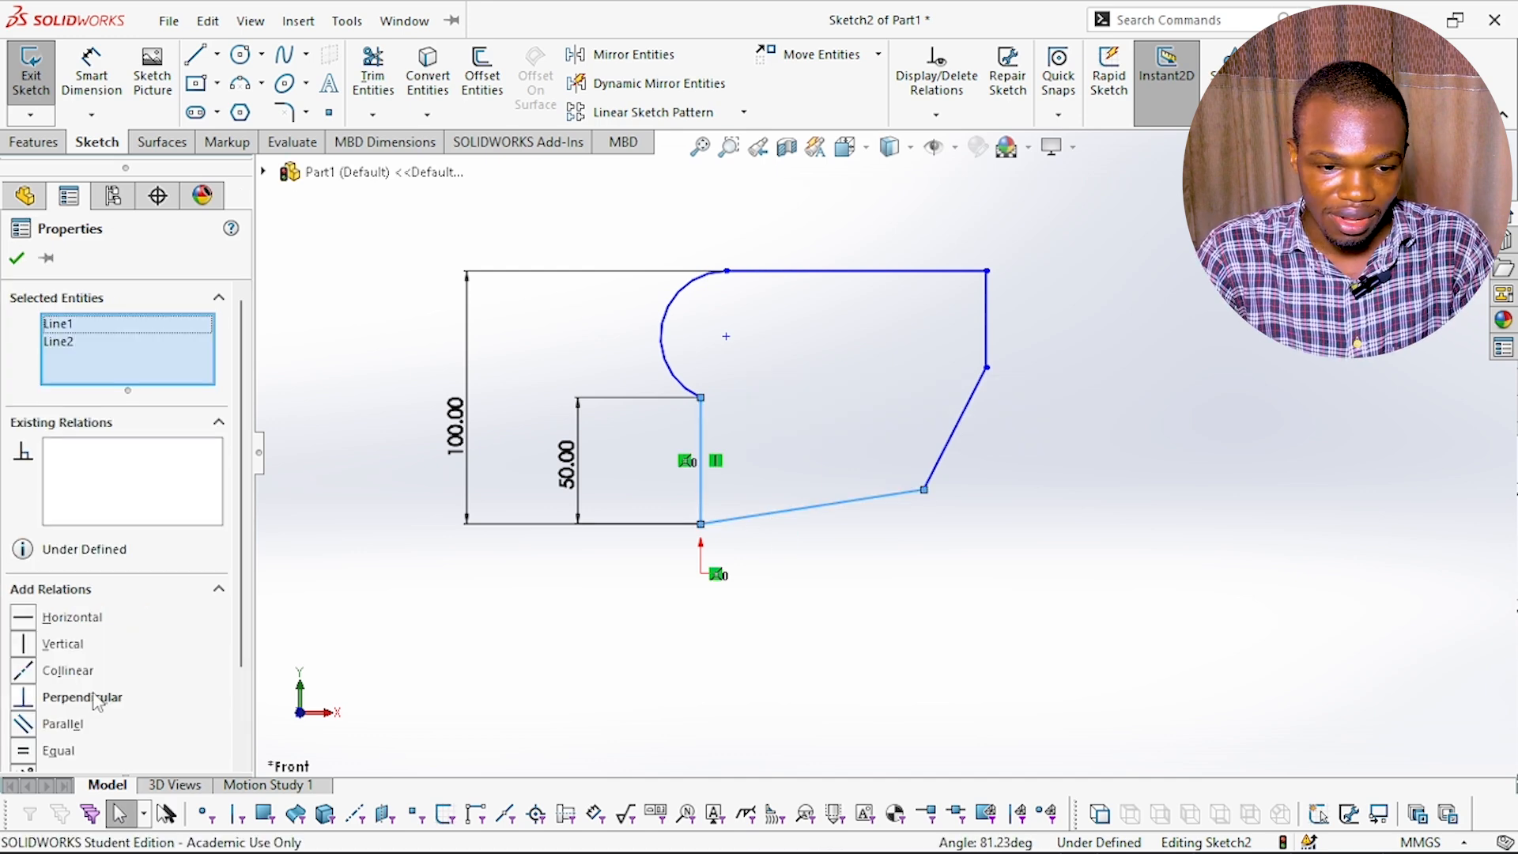
{"action": "left_click", "coordinate": [26, 706]}
{"action": "left_click", "coordinate": [846, 651]}
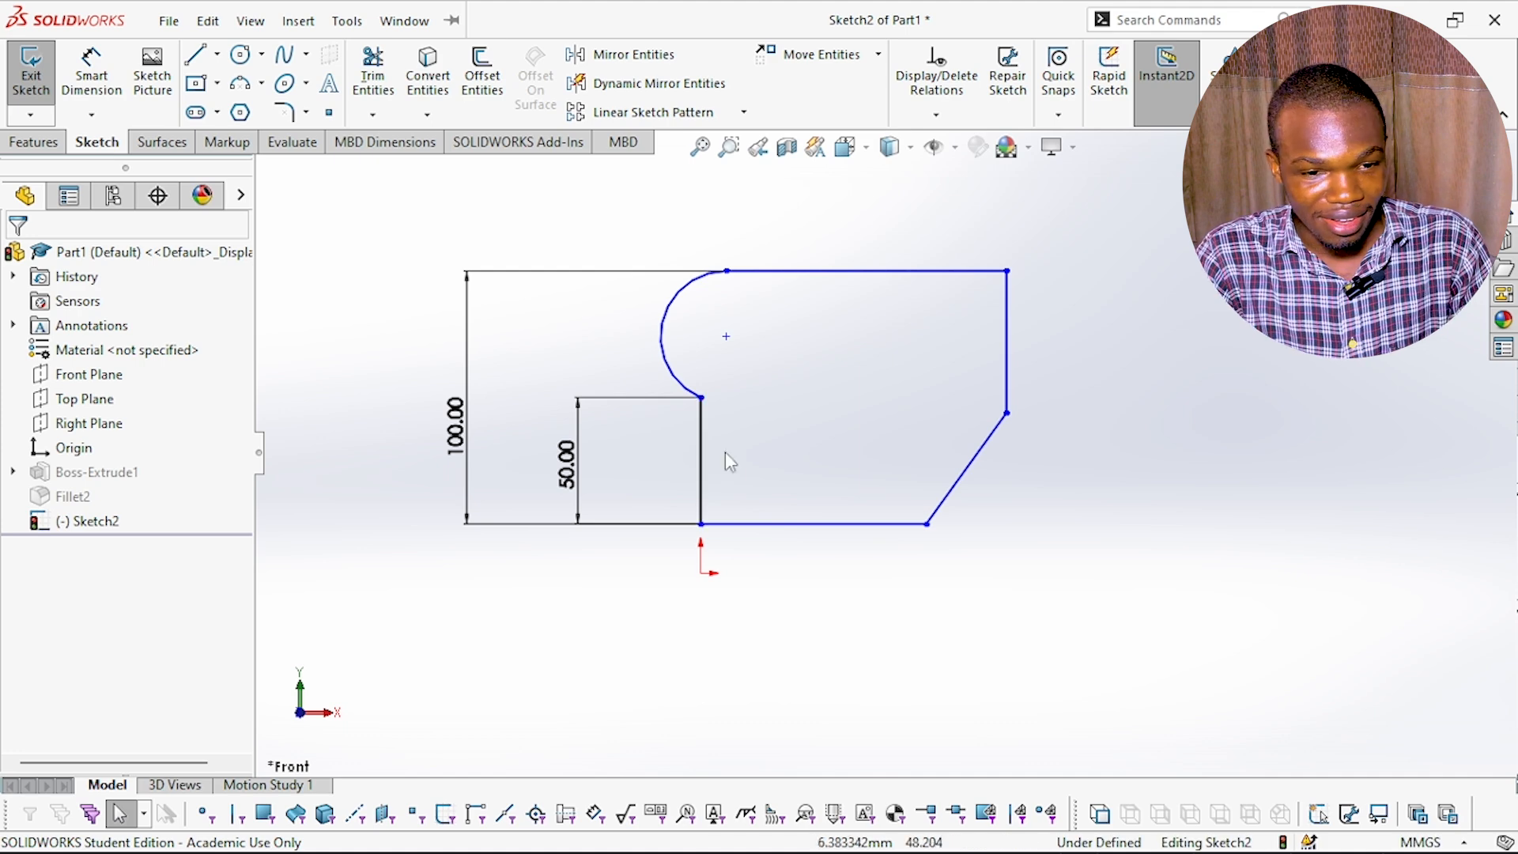
- Check the angle between the left vertical line and the bottom line with Smart Dimension, without placing the dimension
{"action": "left_click", "coordinate": [92, 71]}
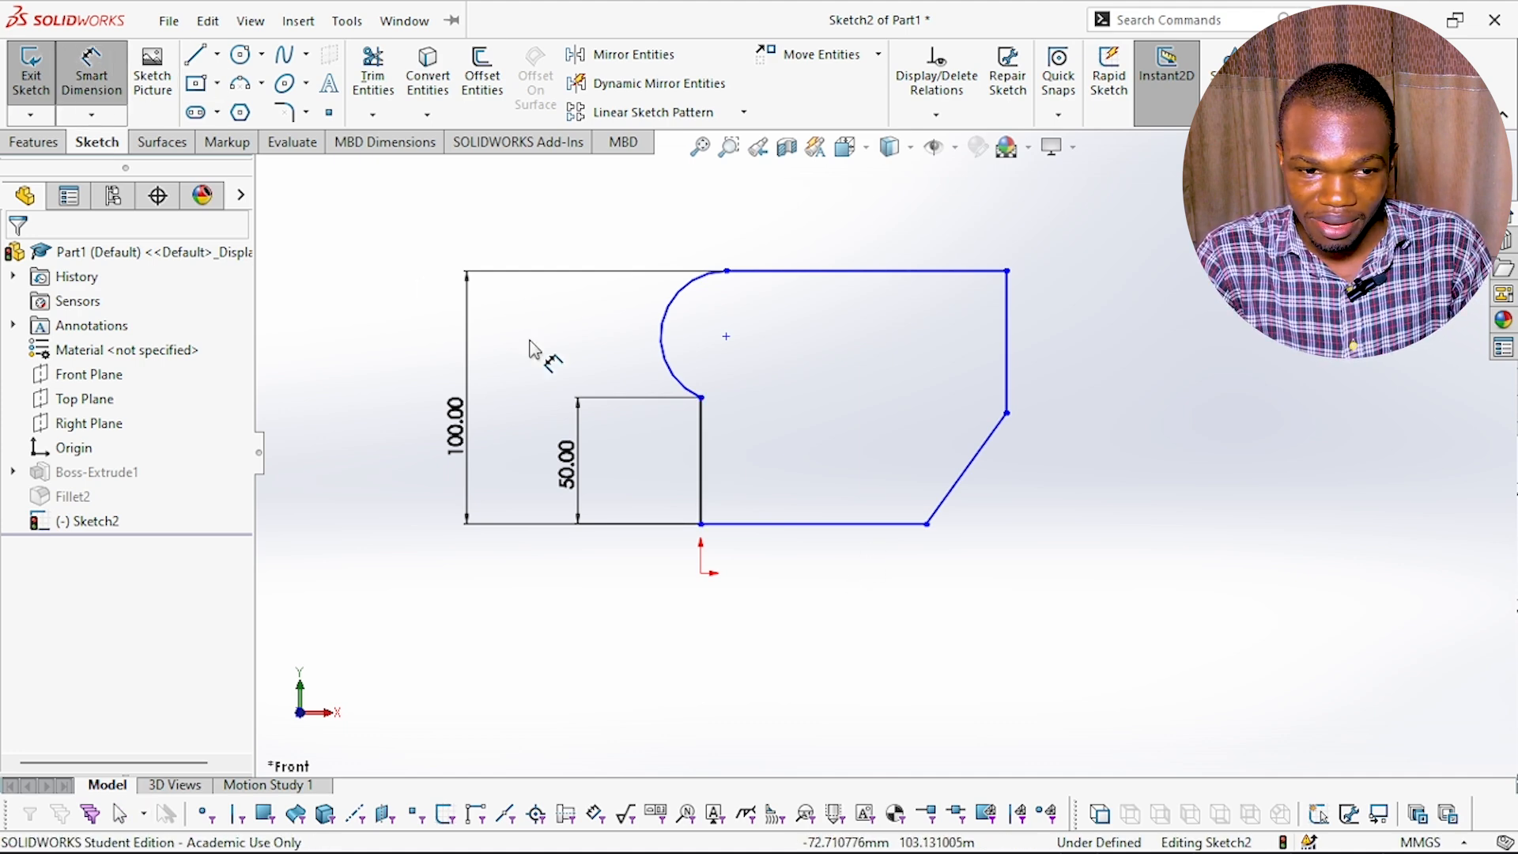
{"action": "left_click", "coordinate": [735, 506]}
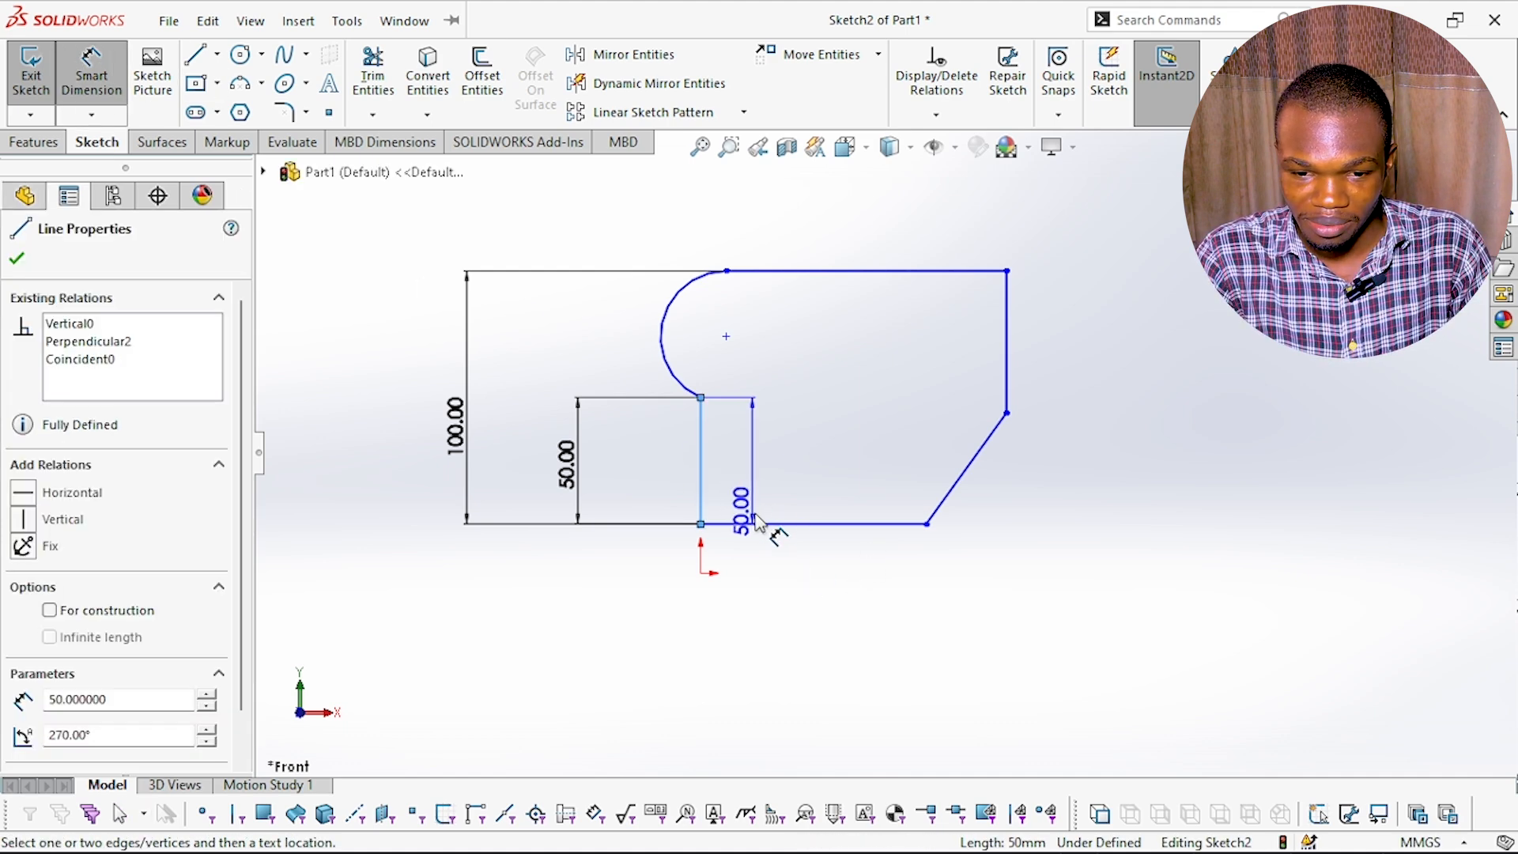
{"action": "left_click", "coordinate": [771, 523]}
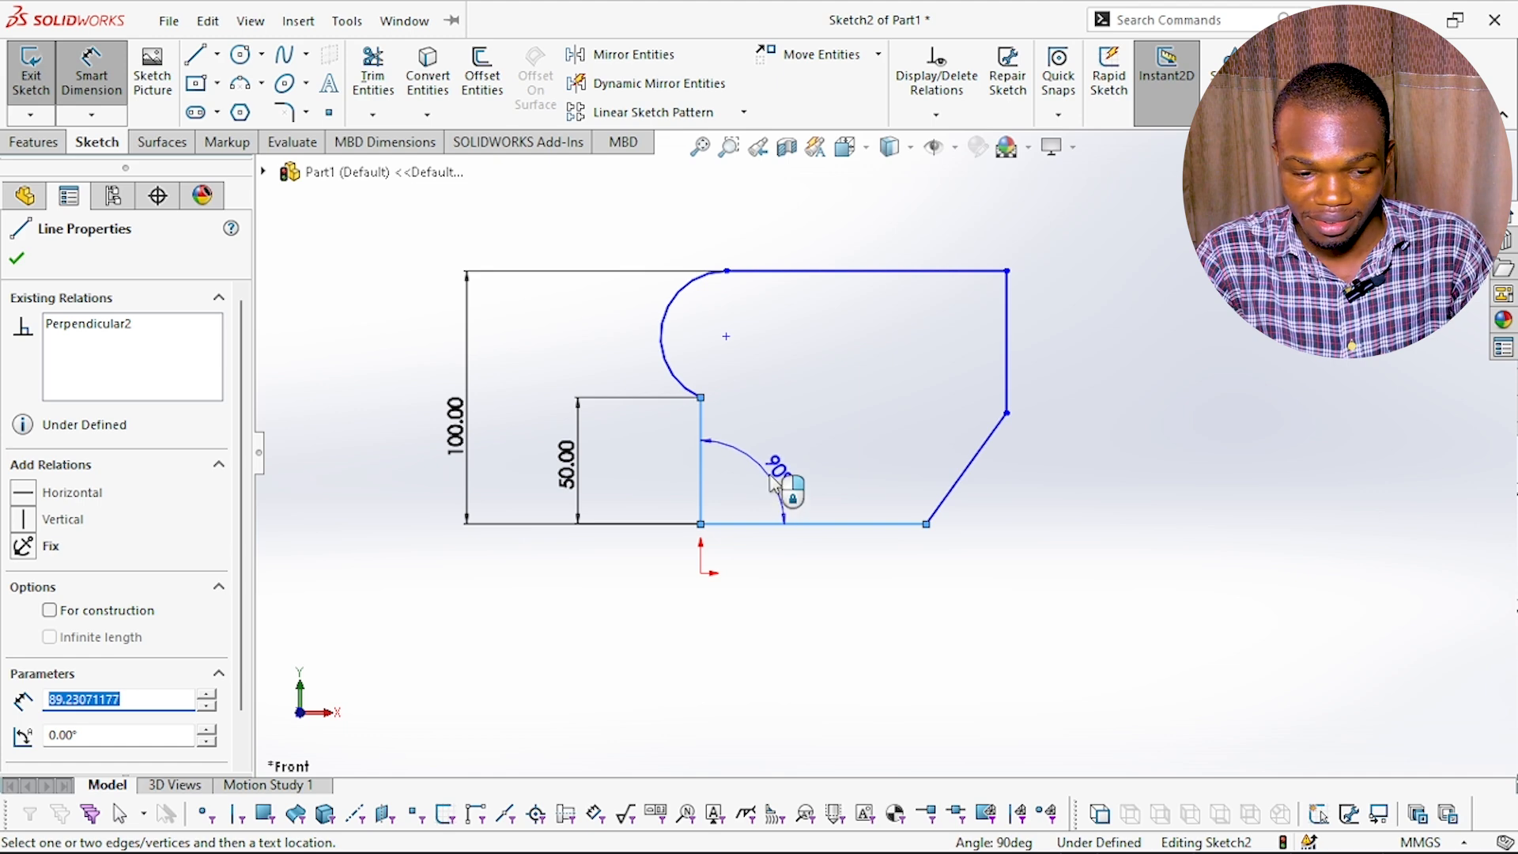
{"action": "key", "text": "Escape"}
{"action": "key", "text": "Escape"}
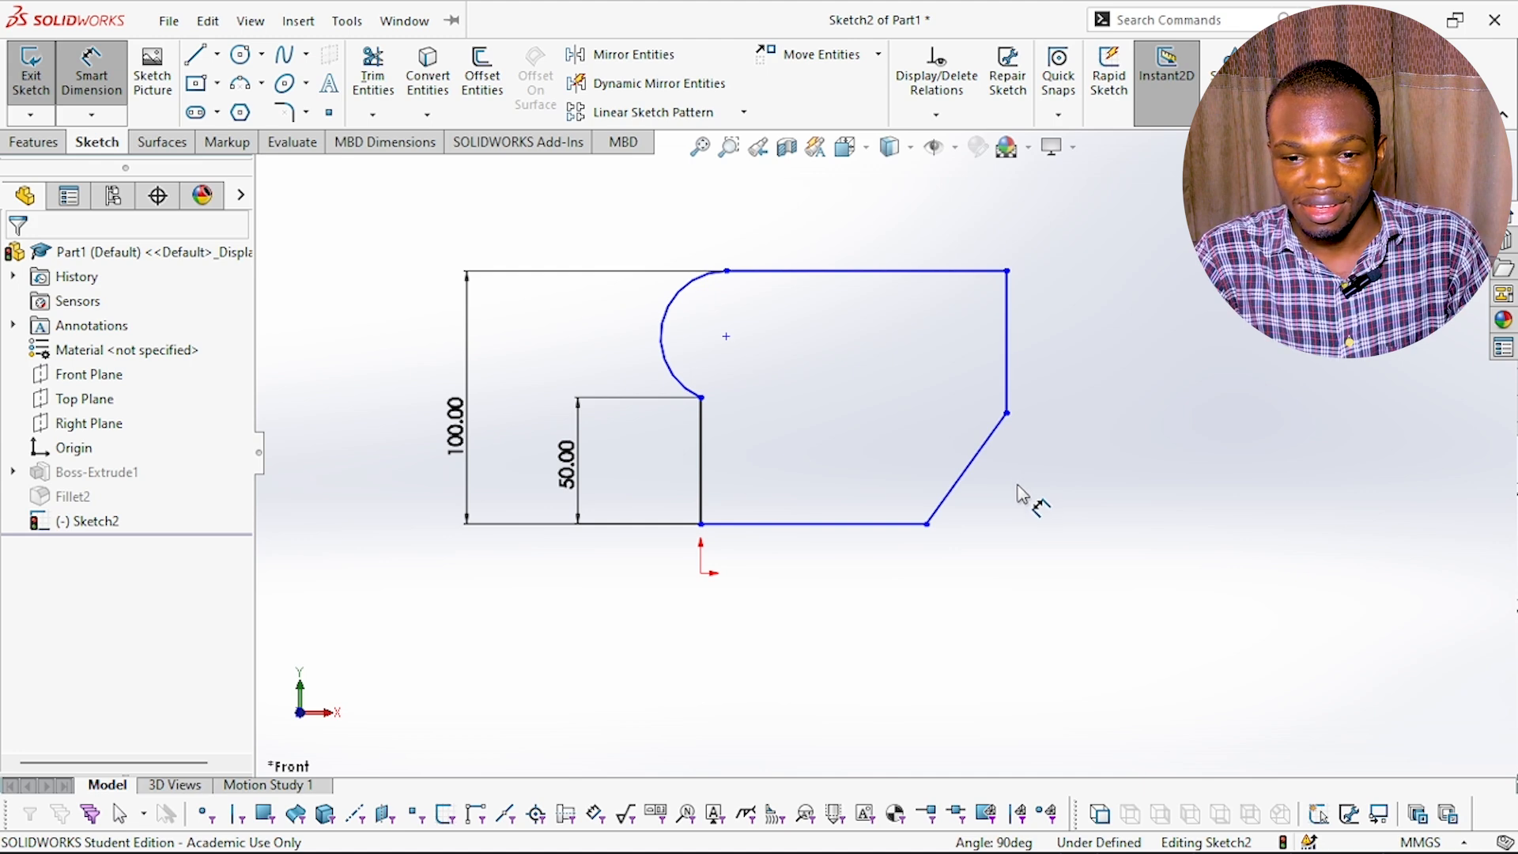
{"action": "left_click", "coordinate": [91, 71]}
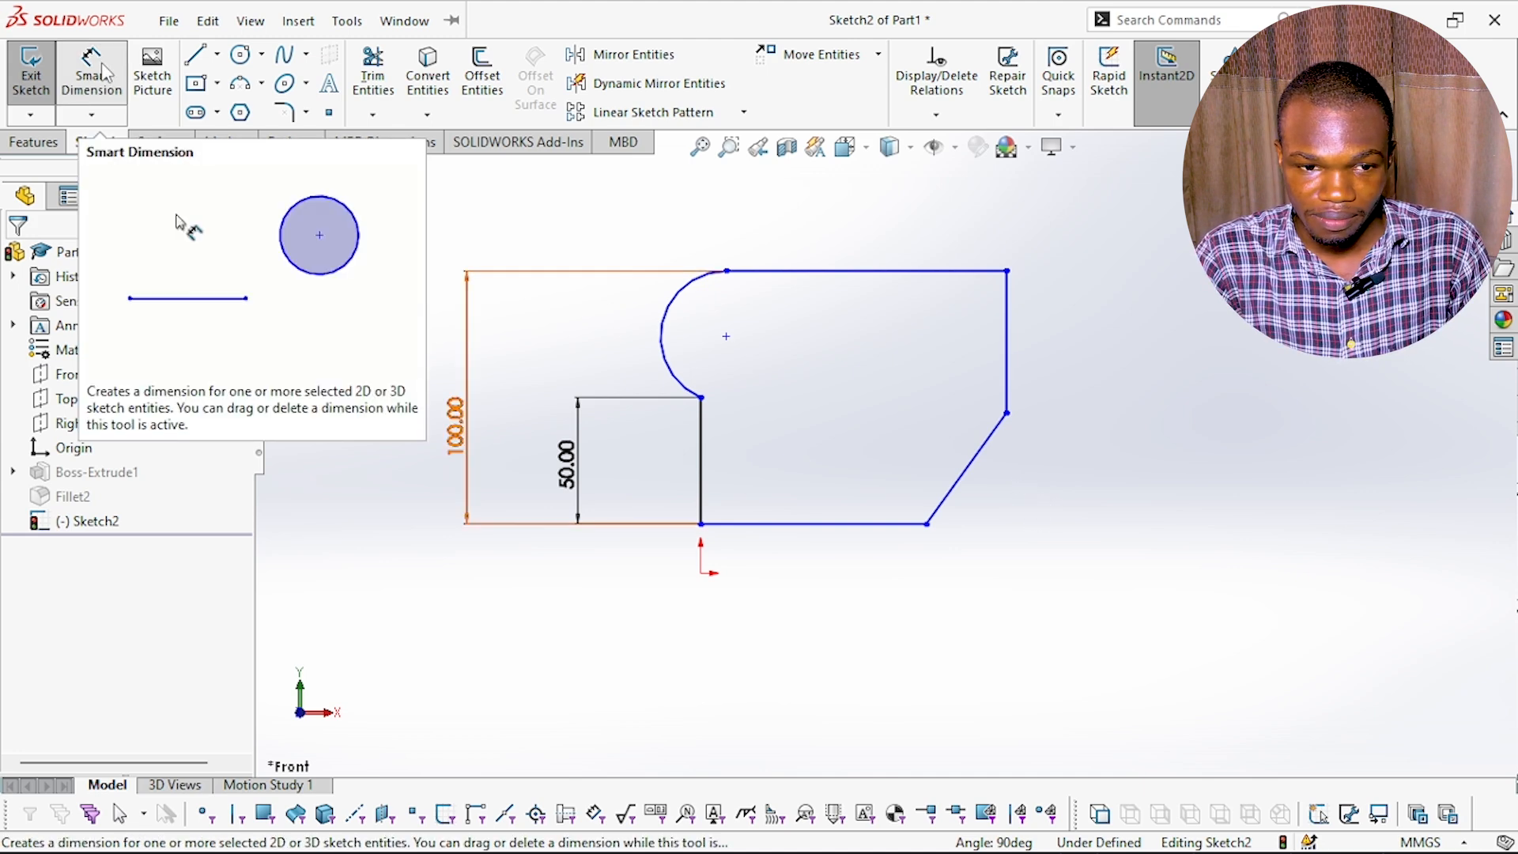
- Try a Collinear relation between the bottom line and the slanted lower right line and undo it
{"action": "left_click", "coordinate": [959, 501]}
{"action": "left_click", "coordinate": [873, 525]}
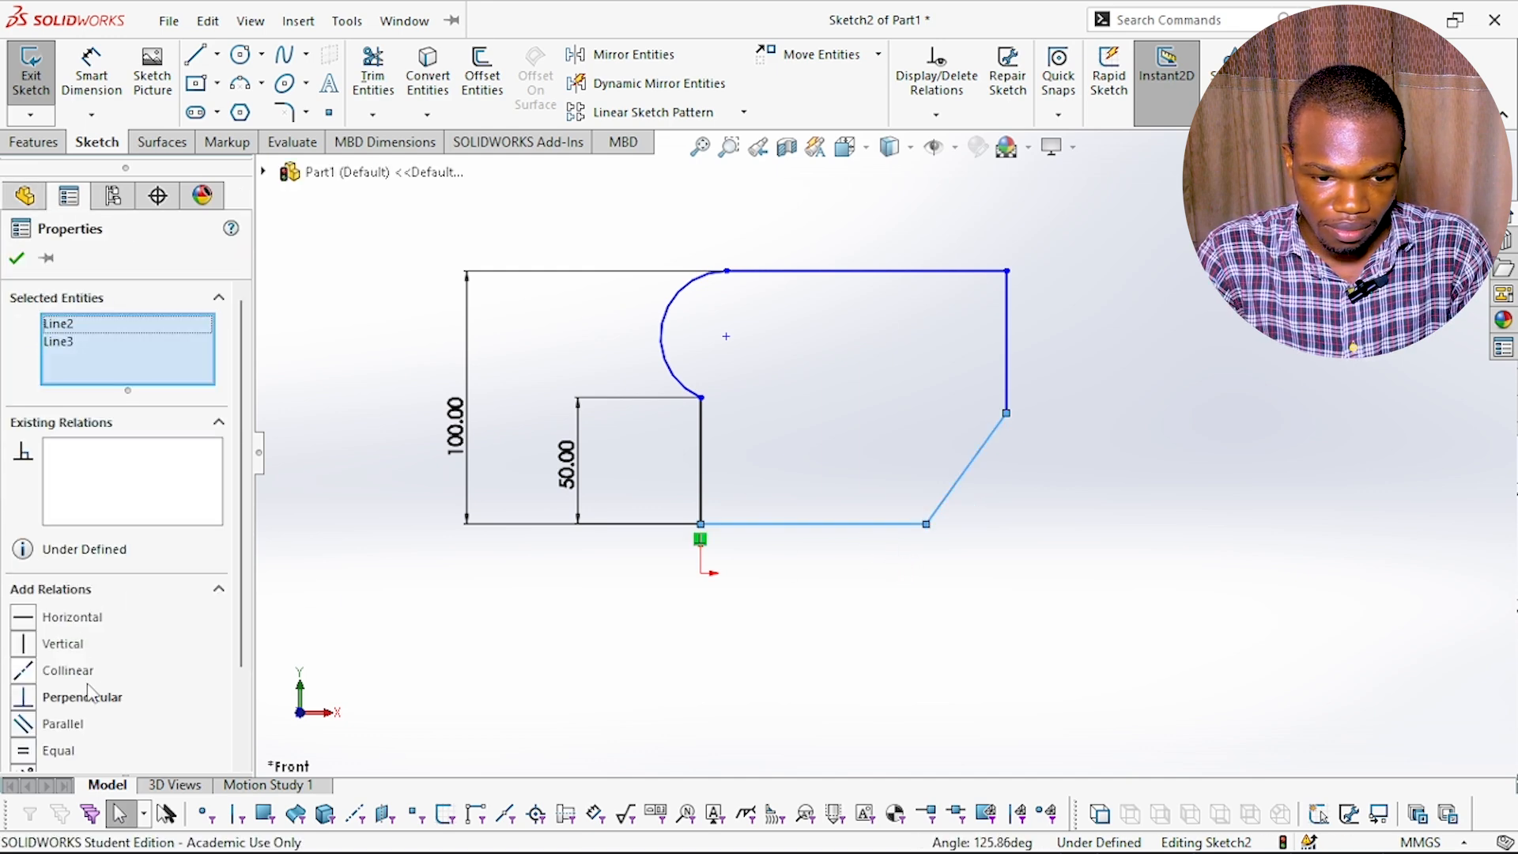
{"action": "scroll", "coordinate": [106, 690], "scroll_direction": "down", "scroll_amount": 2}
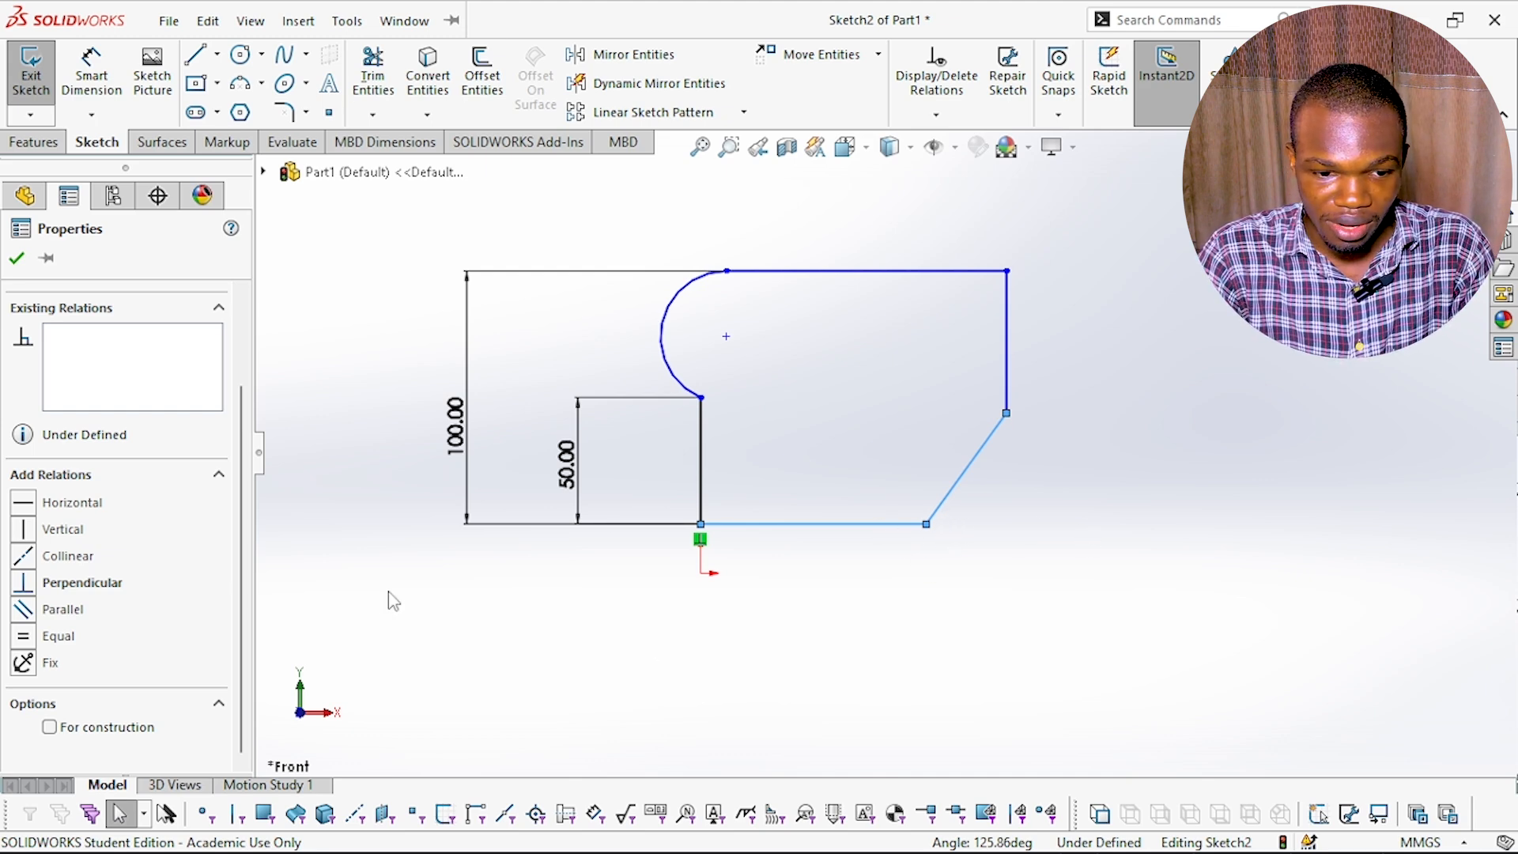
{"action": "left_click", "coordinate": [39, 558]}
{"action": "left_click", "coordinate": [869, 695]}
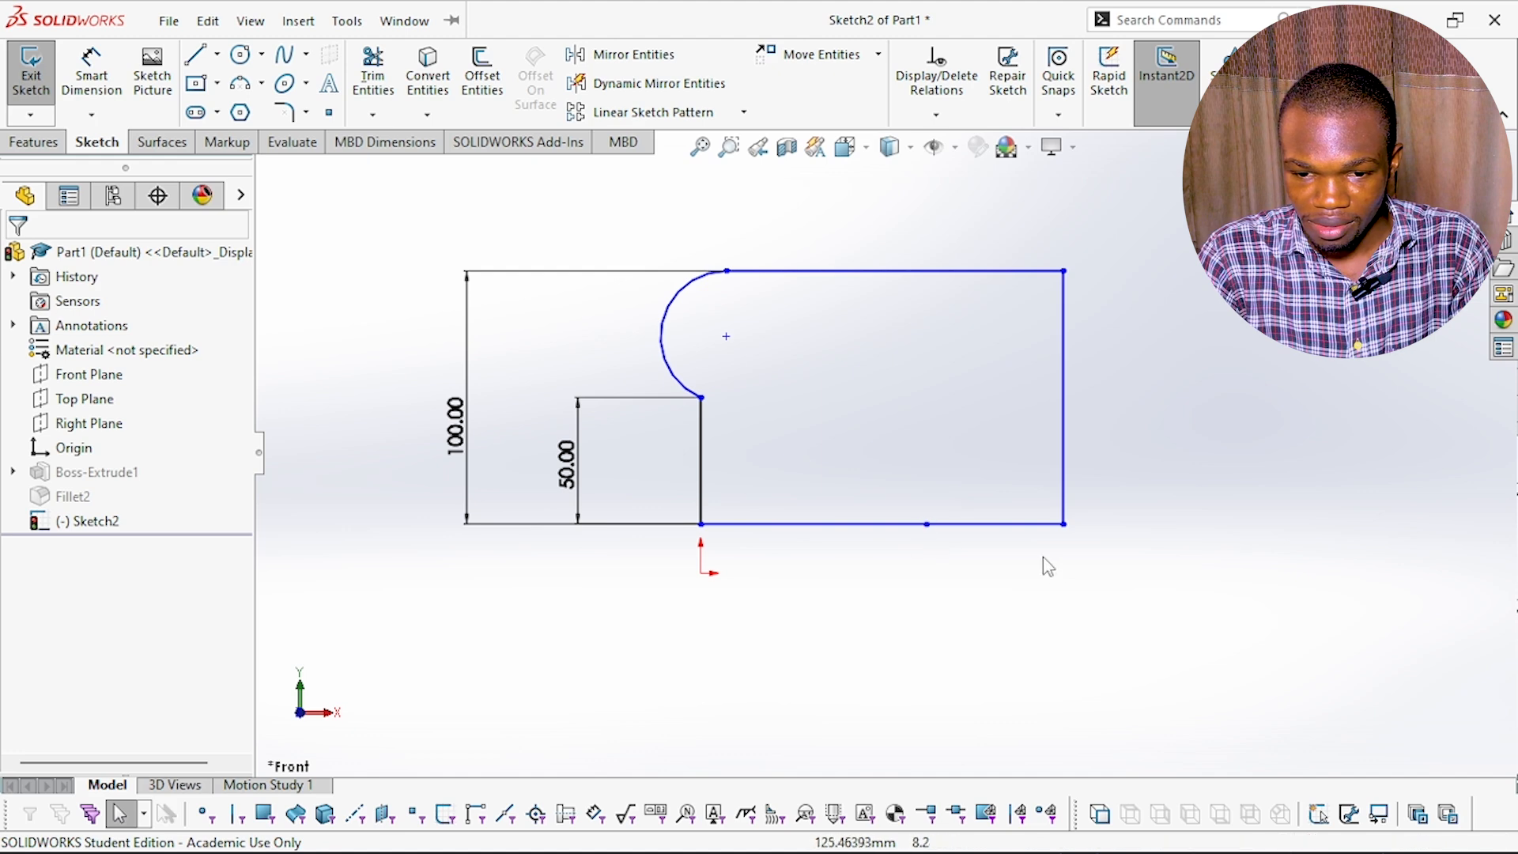
{"action": "key", "text": "ctrl+z"}
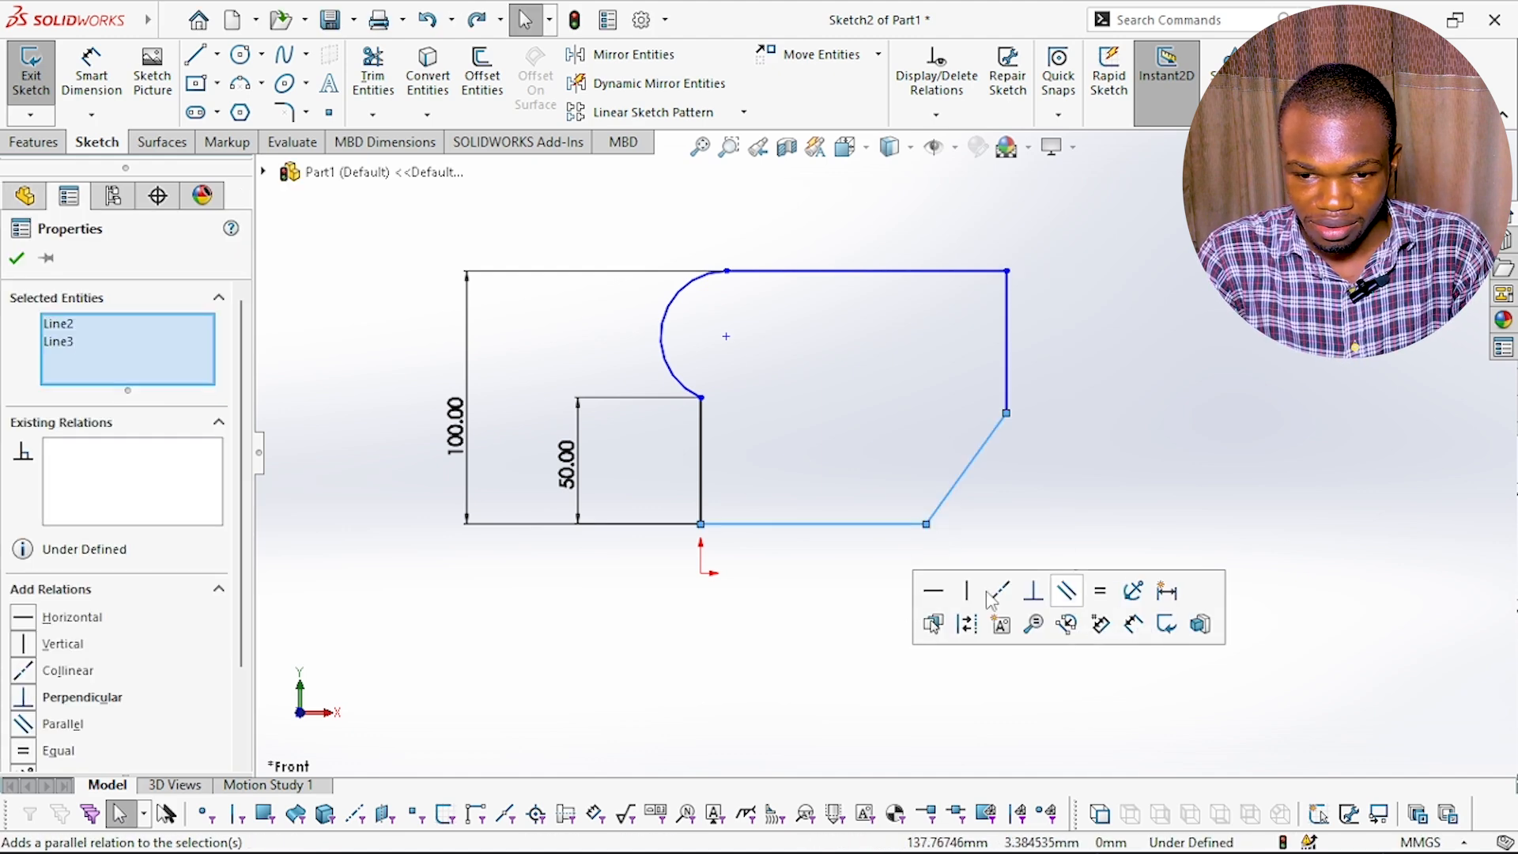
- Clear the selection and delete the vertical line at the right end of the profile
{"action": "left_click", "coordinate": [648, 655]}
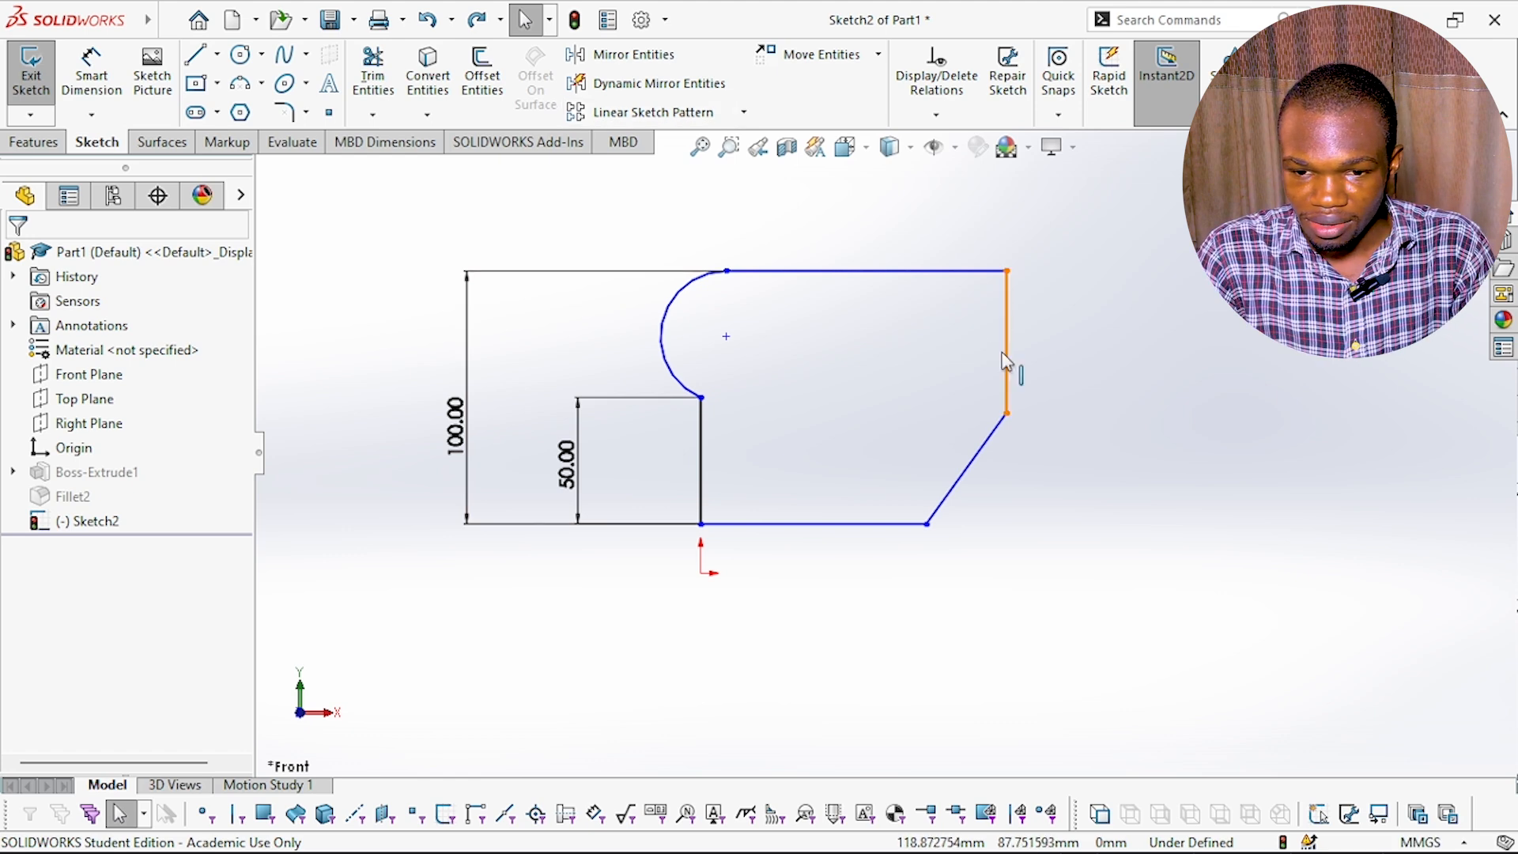
{"action": "left_click", "coordinate": [915, 471]}
{"action": "key", "text": "Delete"}
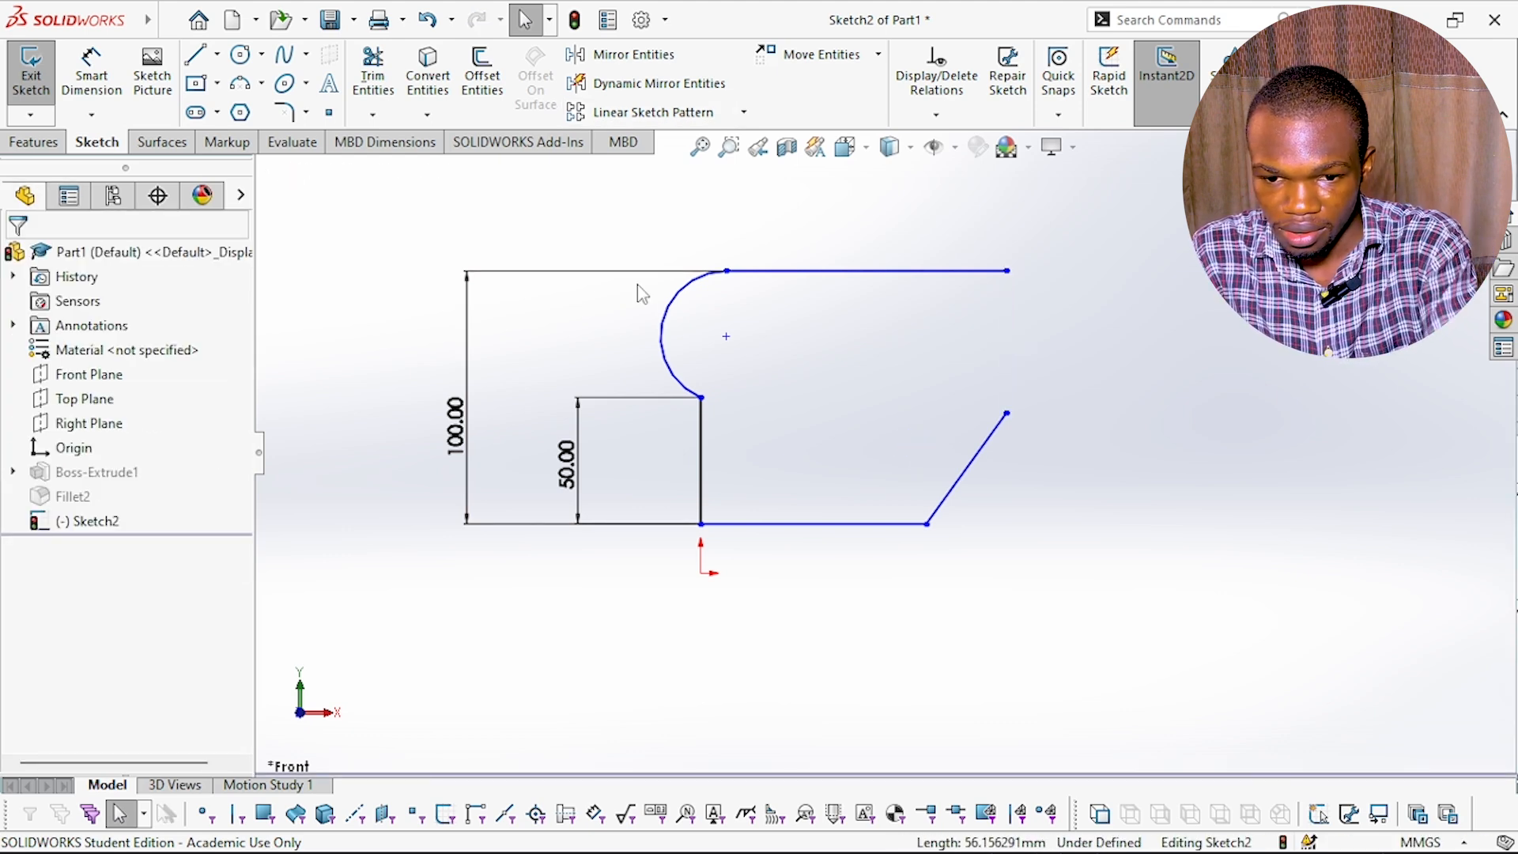
{"action": "left_click", "coordinate": [91, 73]}
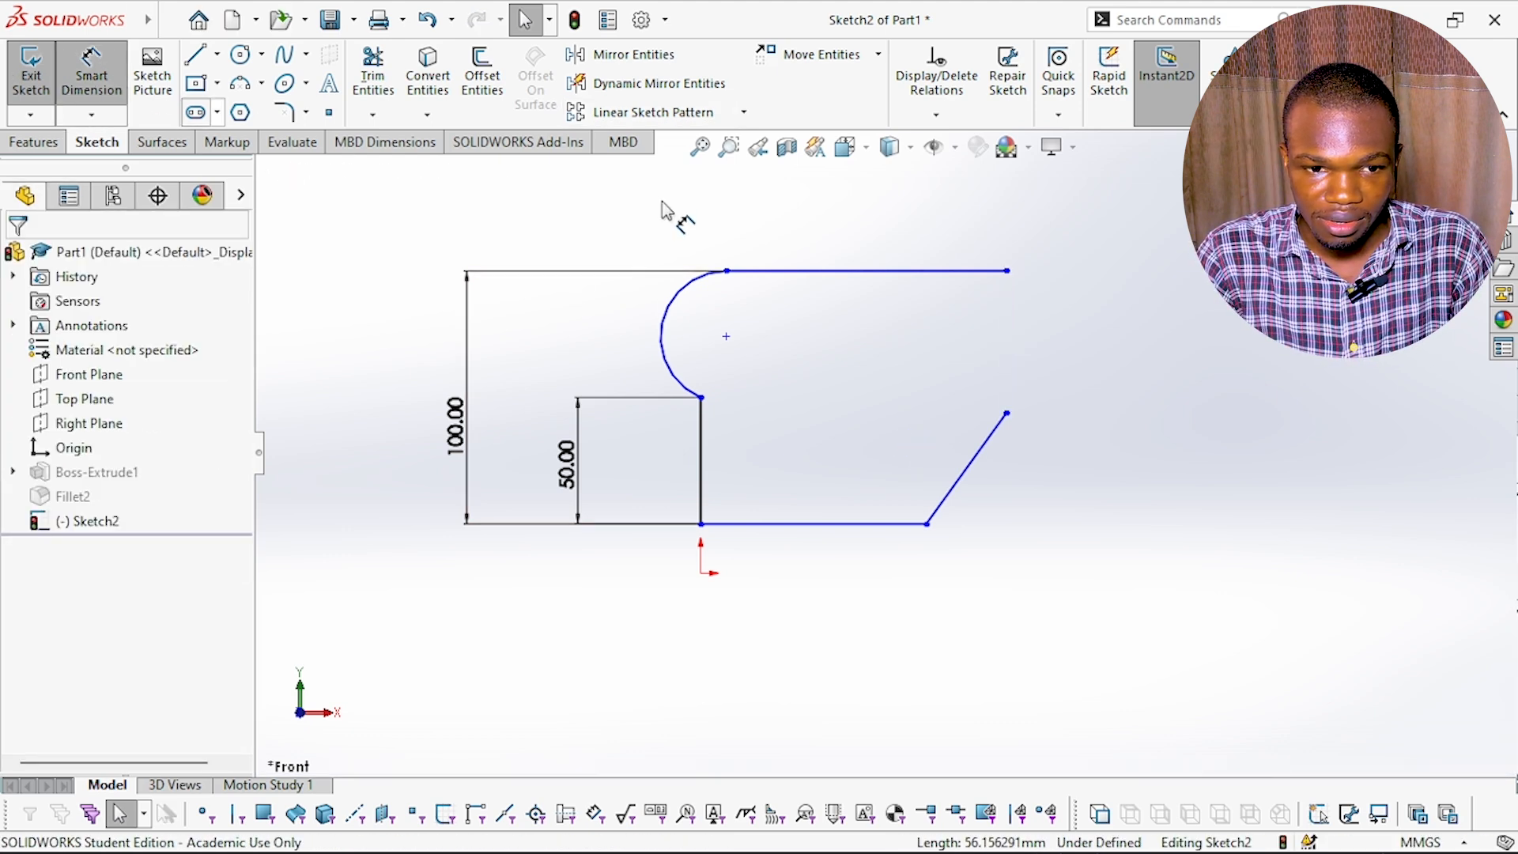
{"action": "left_click", "coordinate": [170, 28]}
{"action": "left_click", "coordinate": [542, 228]}
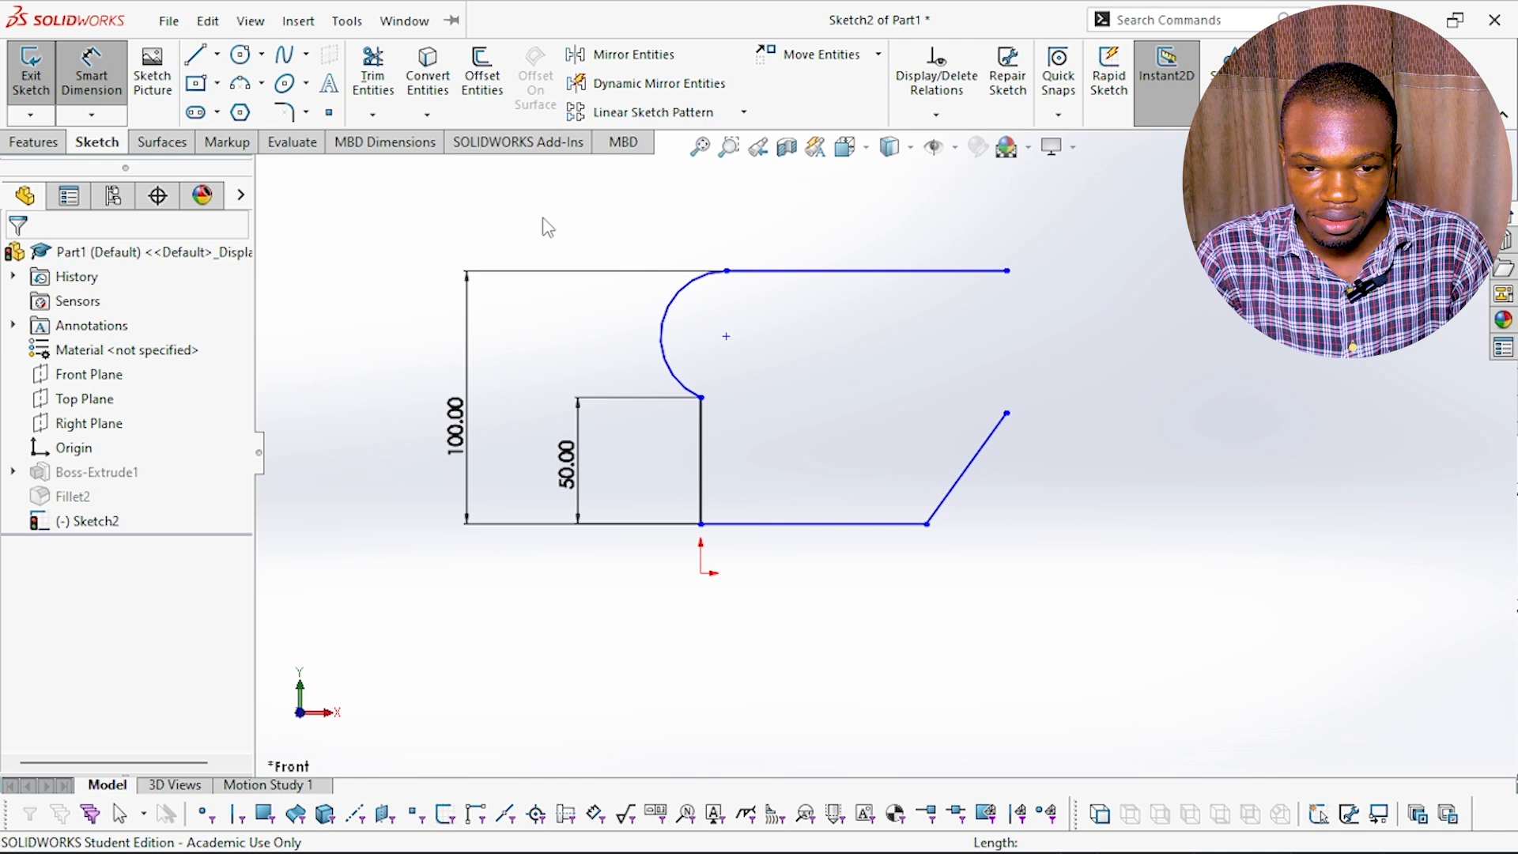
- Close the profile with three connected lines from the slanted line's upper end to the top line's right end, the first two about 50 and 49 mm long
{"action": "left_click", "coordinate": [198, 55]}
{"action": "left_click", "coordinate": [1007, 412]}
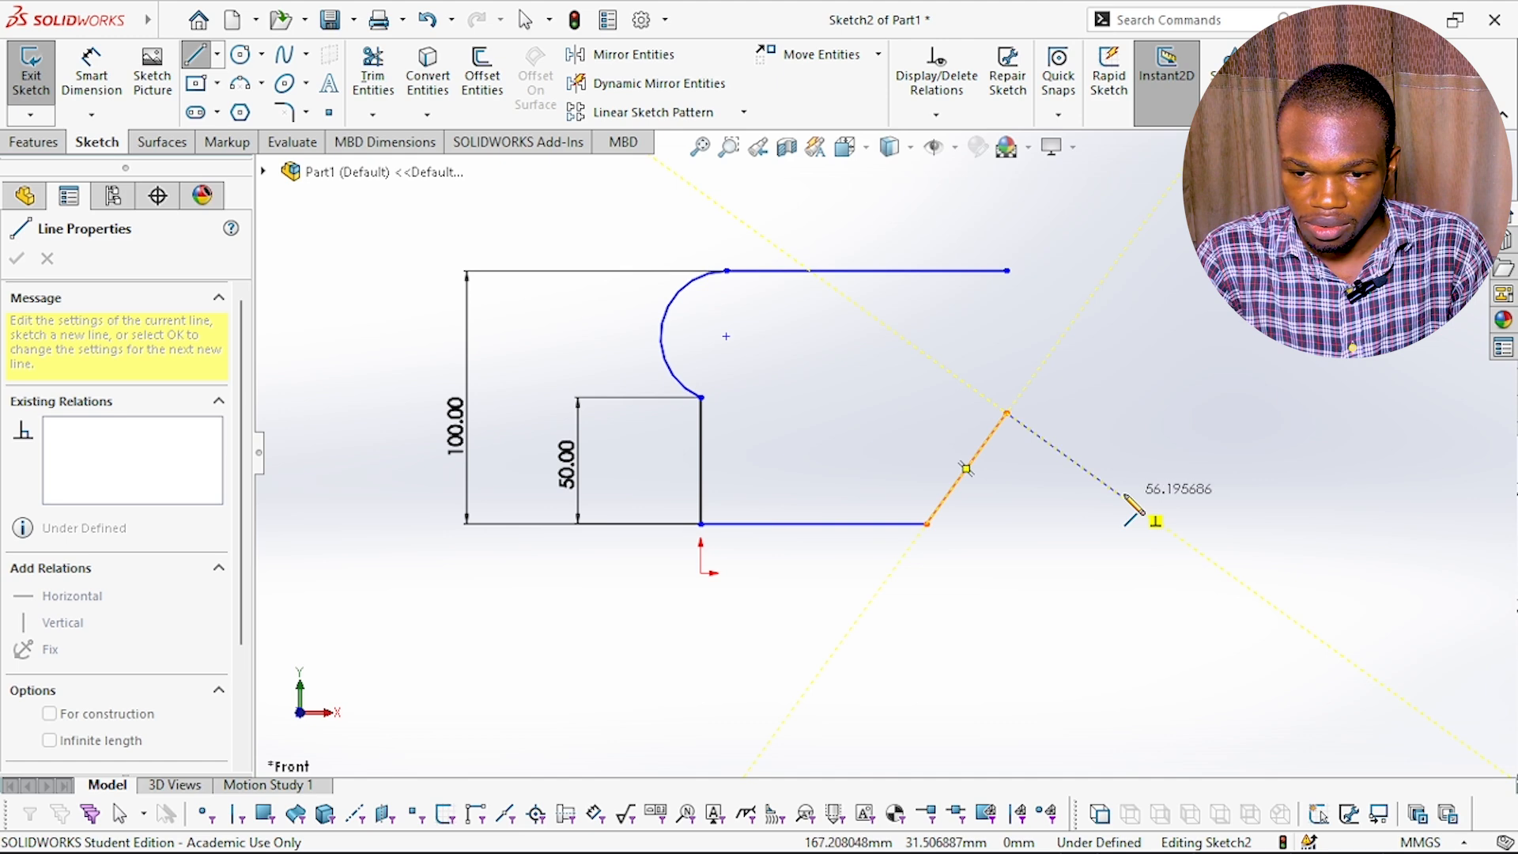
{"action": "left_click", "coordinate": [1133, 432]}
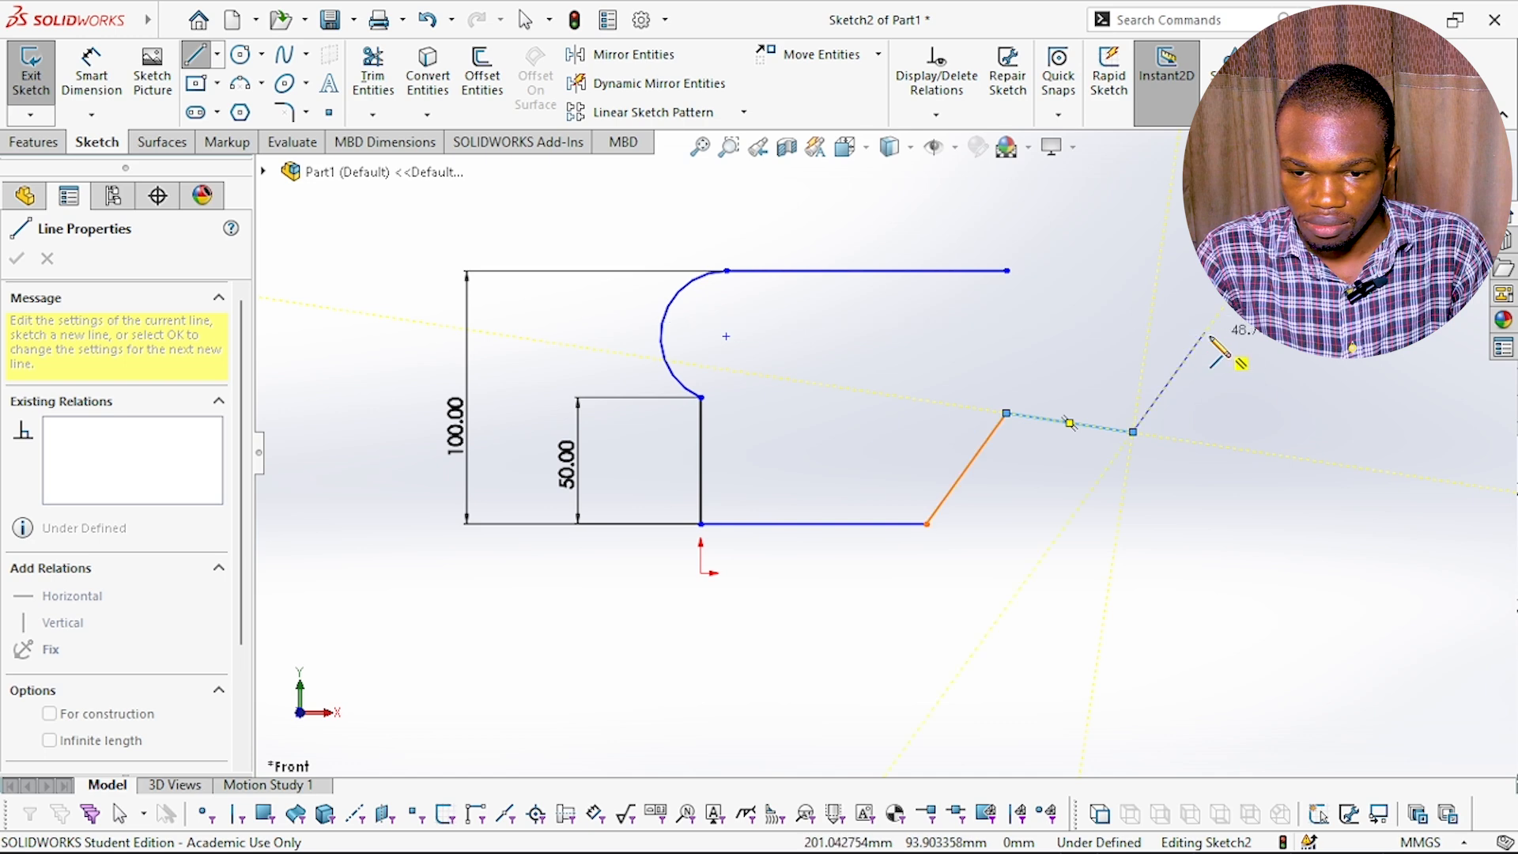
{"action": "left_click", "coordinate": [1172, 314]}
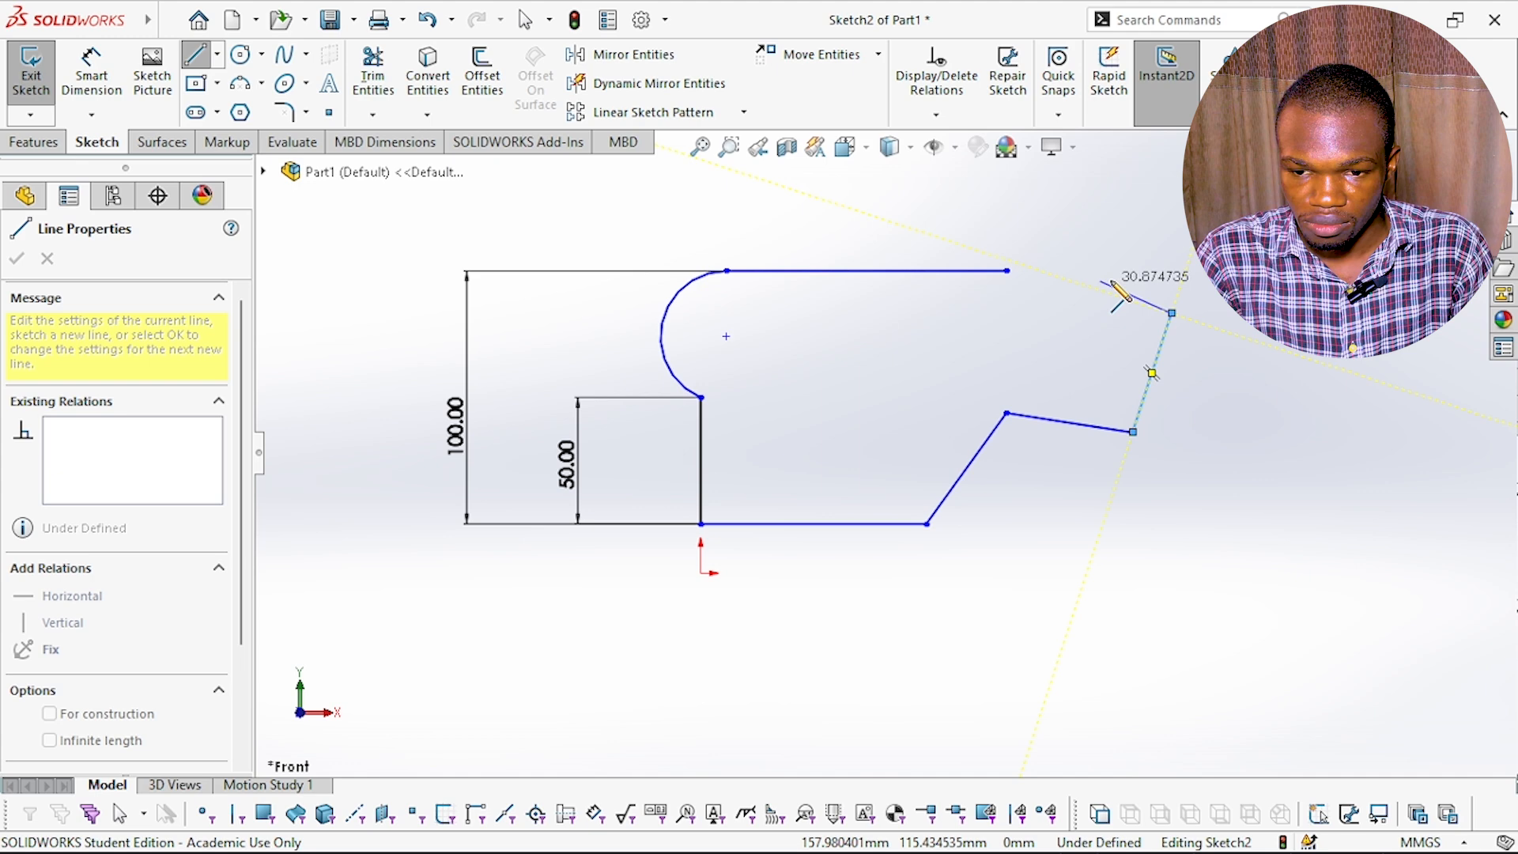
{"action": "left_click", "coordinate": [1007, 271]}
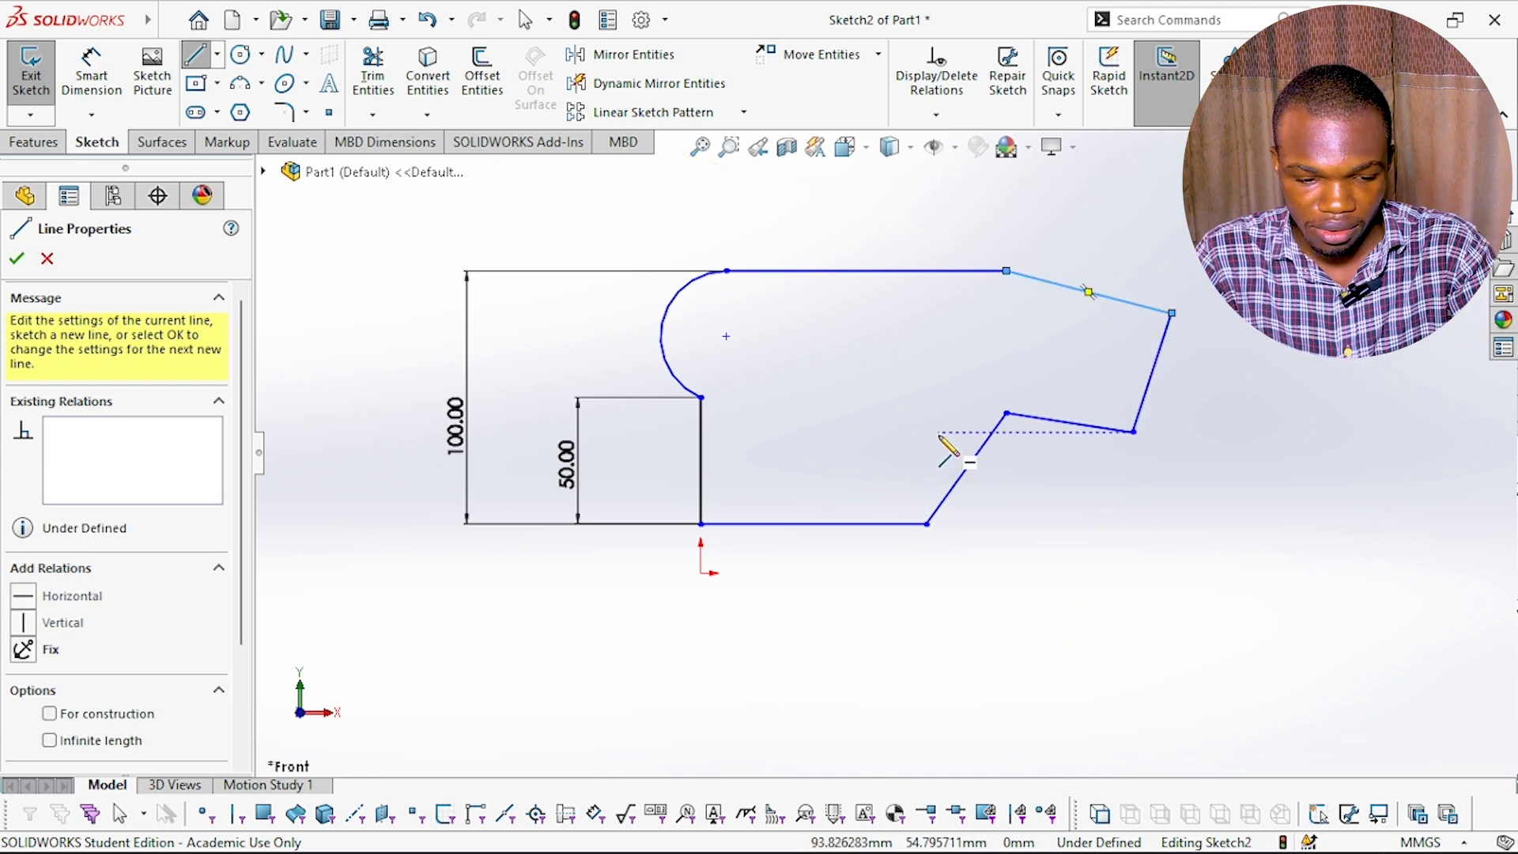
{"action": "key", "text": "Escape"}
{"action": "key", "text": "Escape"}
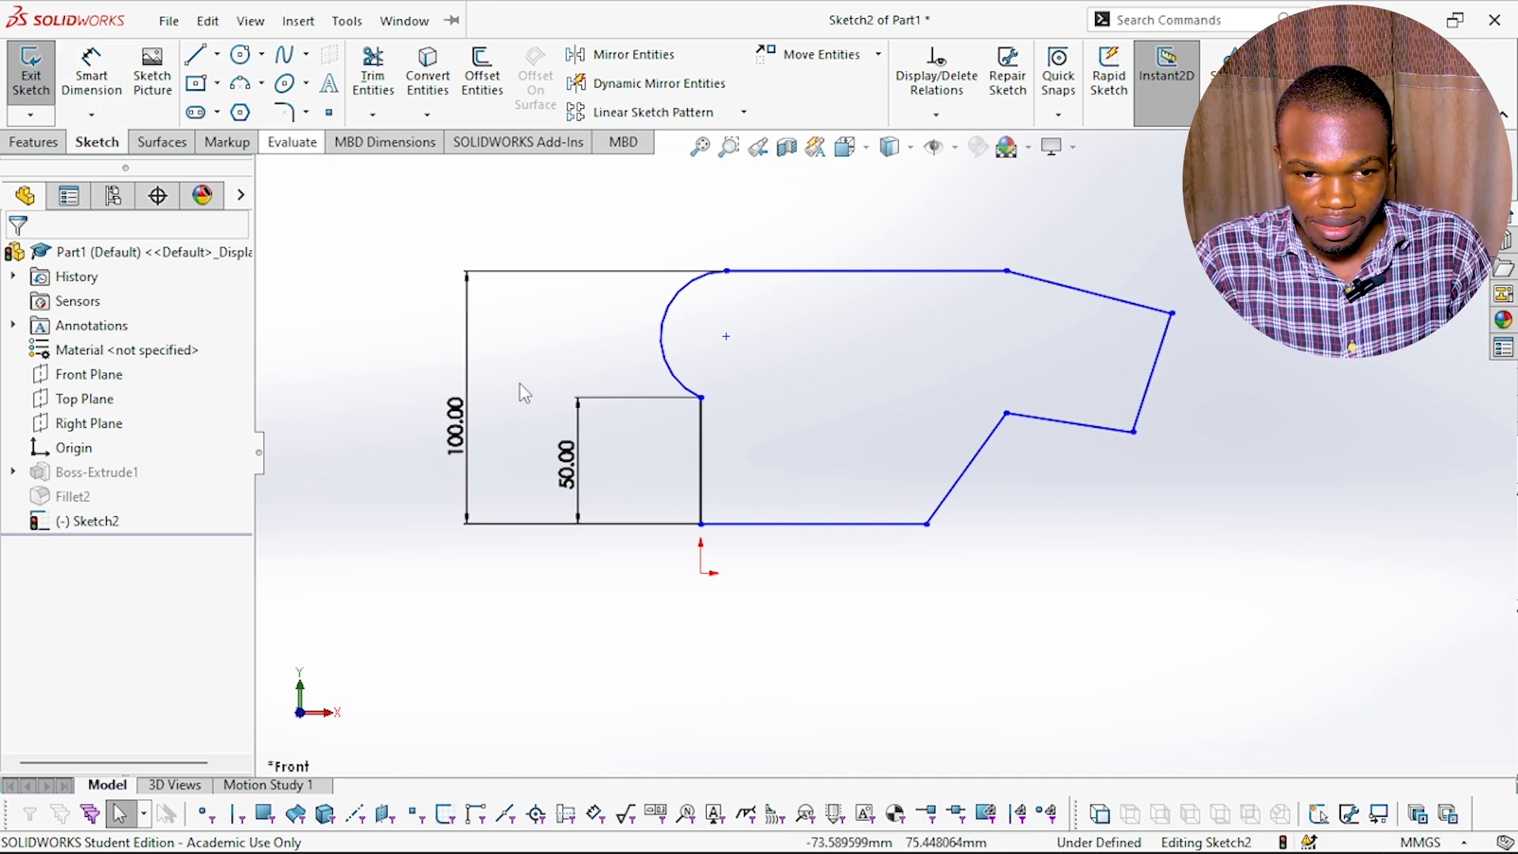
- Add a Parallel relation between the slanted line at the bottom line's right end and the short line at the profile's far right
{"action": "left_click", "coordinate": [932, 529]}
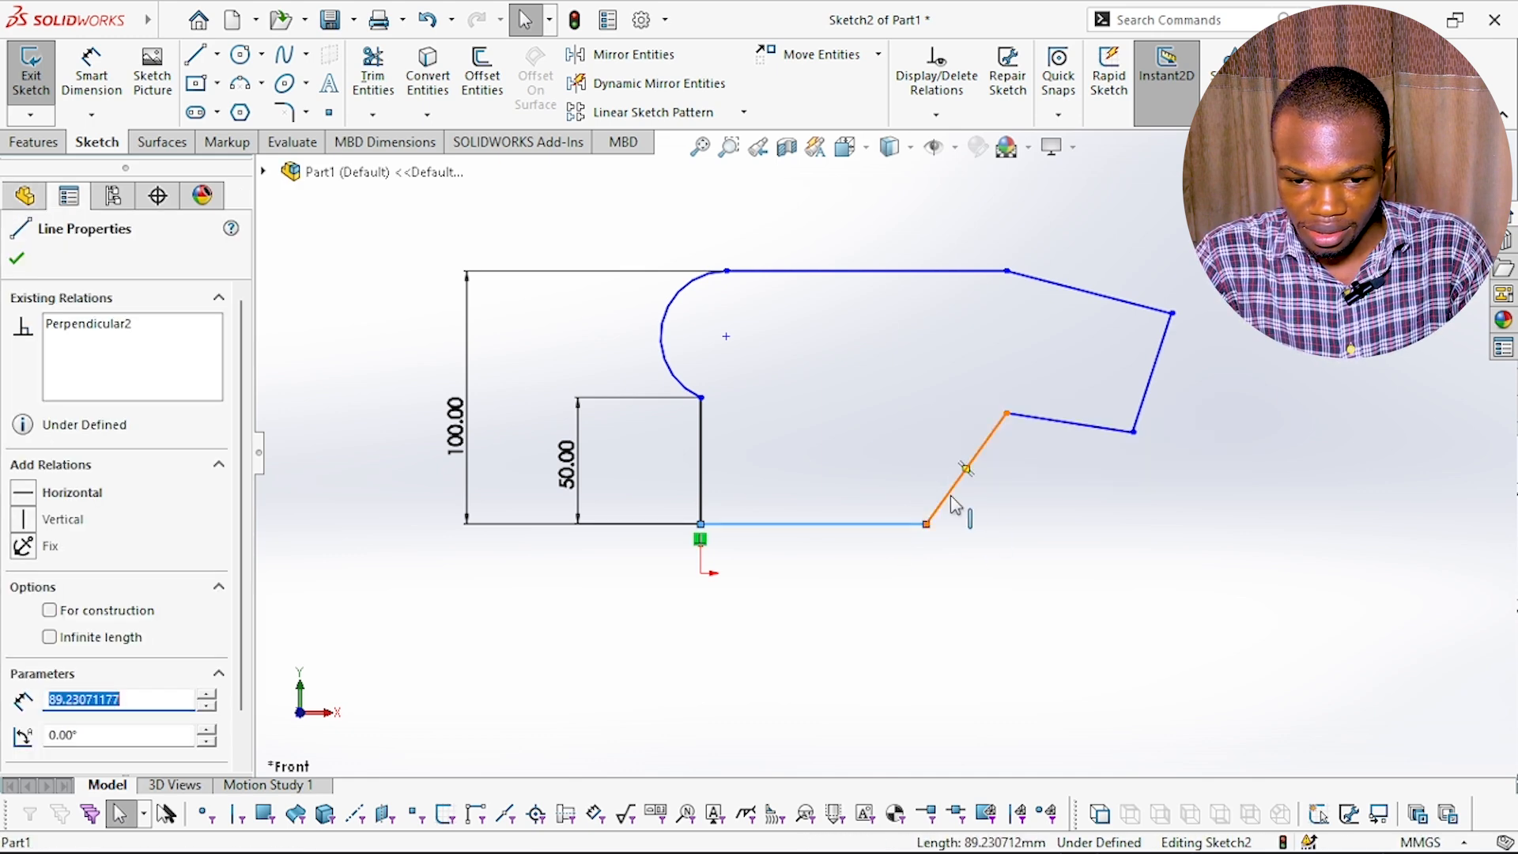
{"action": "left_click", "coordinate": [1067, 587]}
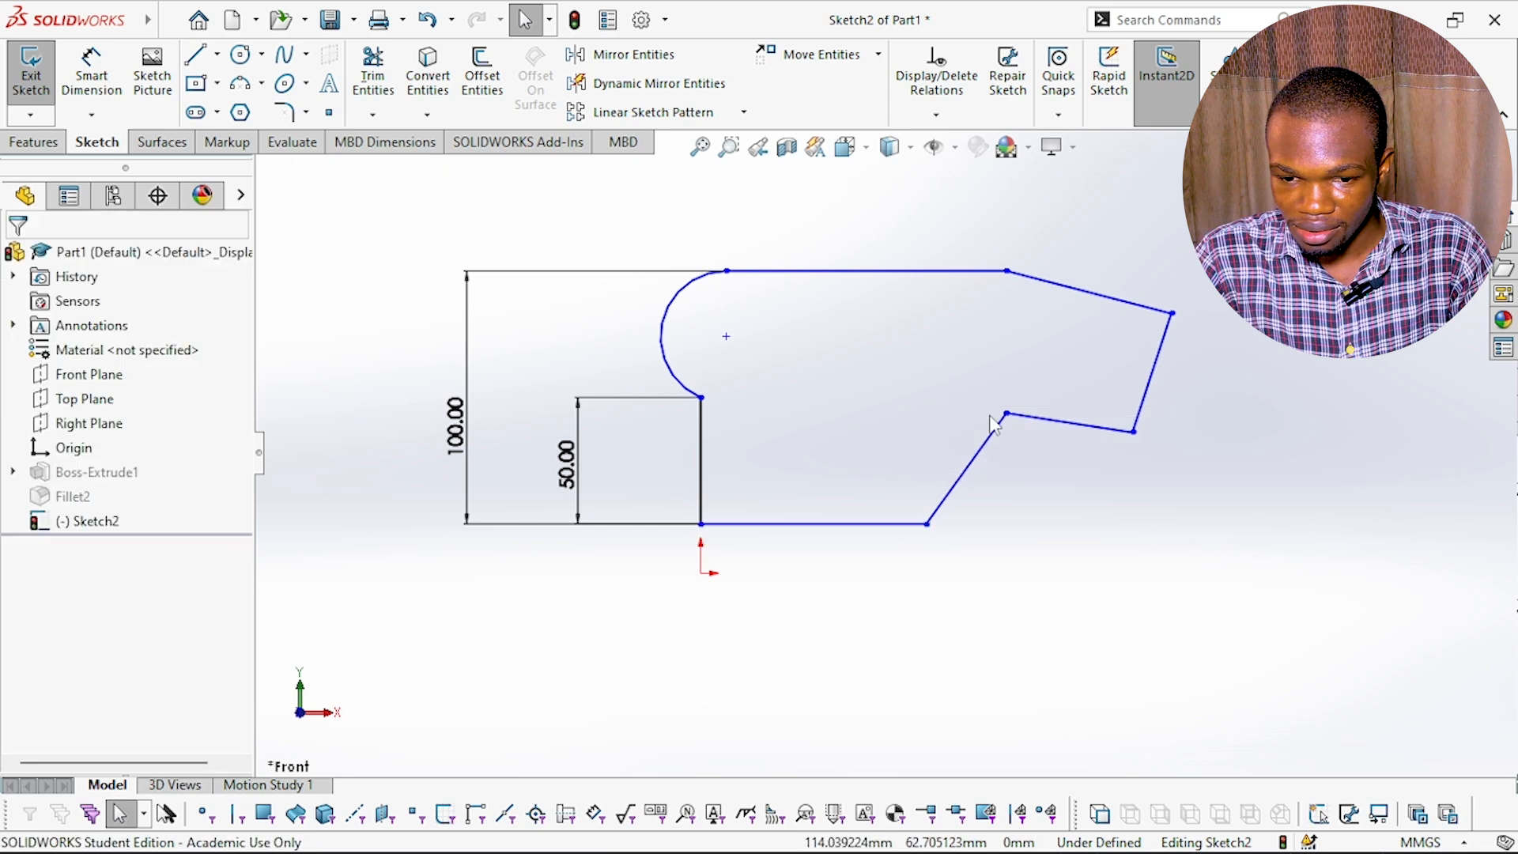
{"action": "left_click", "coordinate": [1008, 431]}
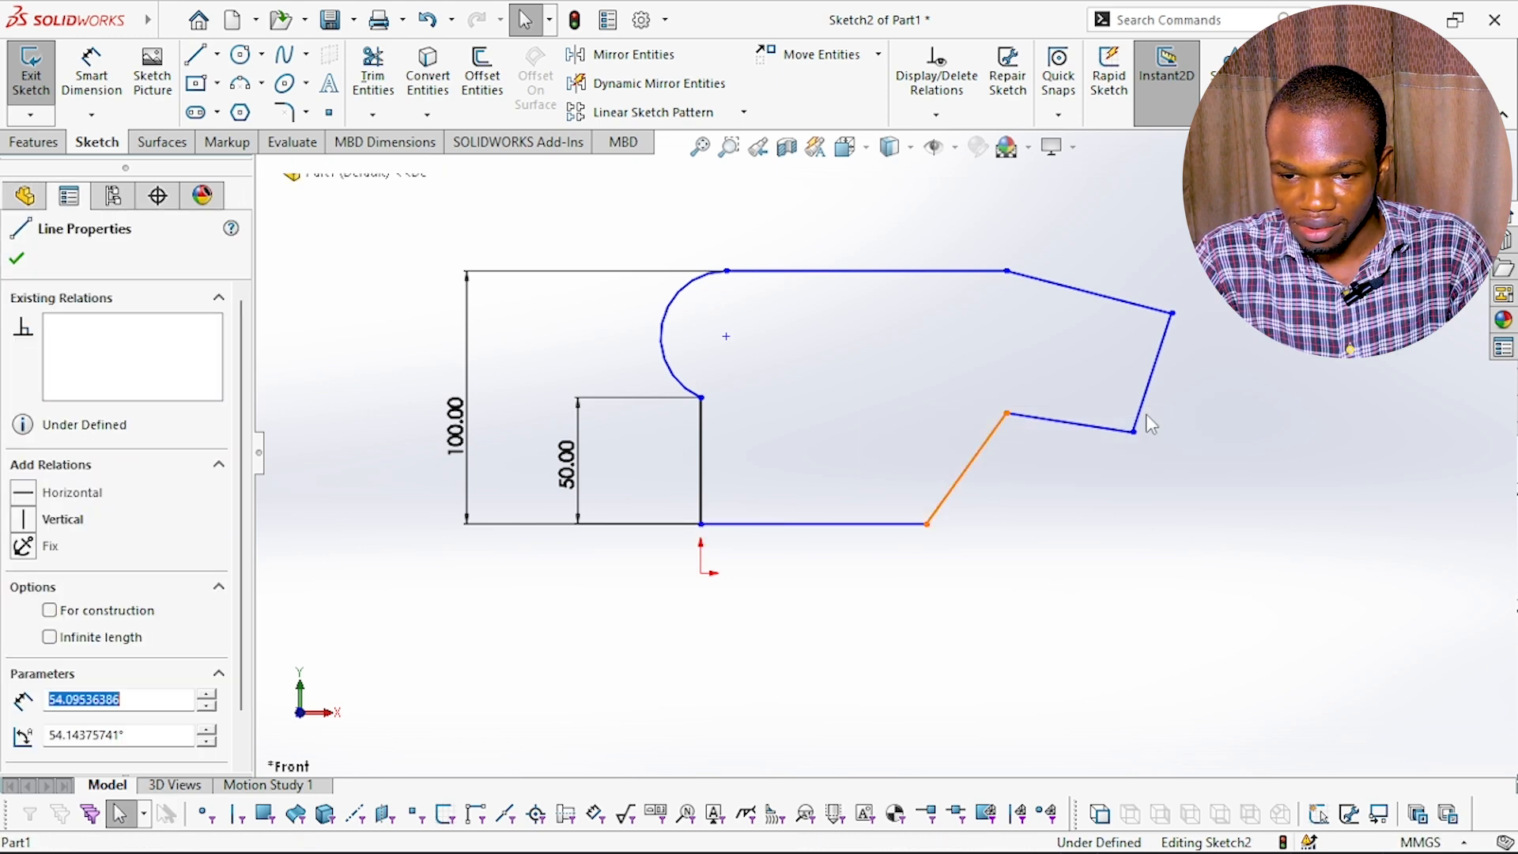
{"action": "left_click", "coordinate": [1141, 427], "text": "ctrl"}
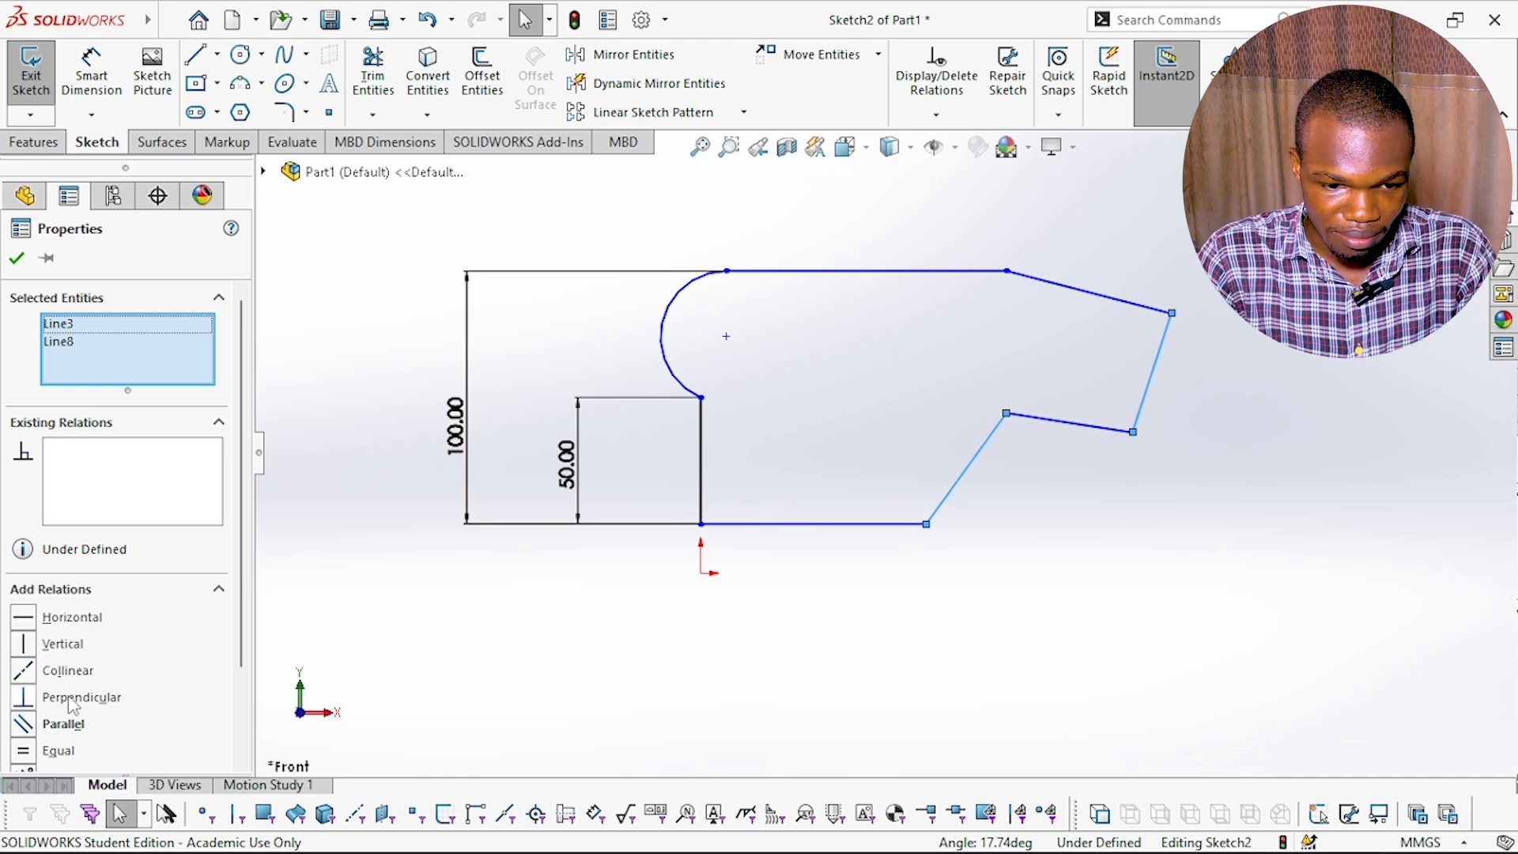
{"action": "scroll", "coordinate": [28, 679], "scroll_direction": "down", "scroll_amount": 2}
{"action": "left_click", "coordinate": [24, 613]}
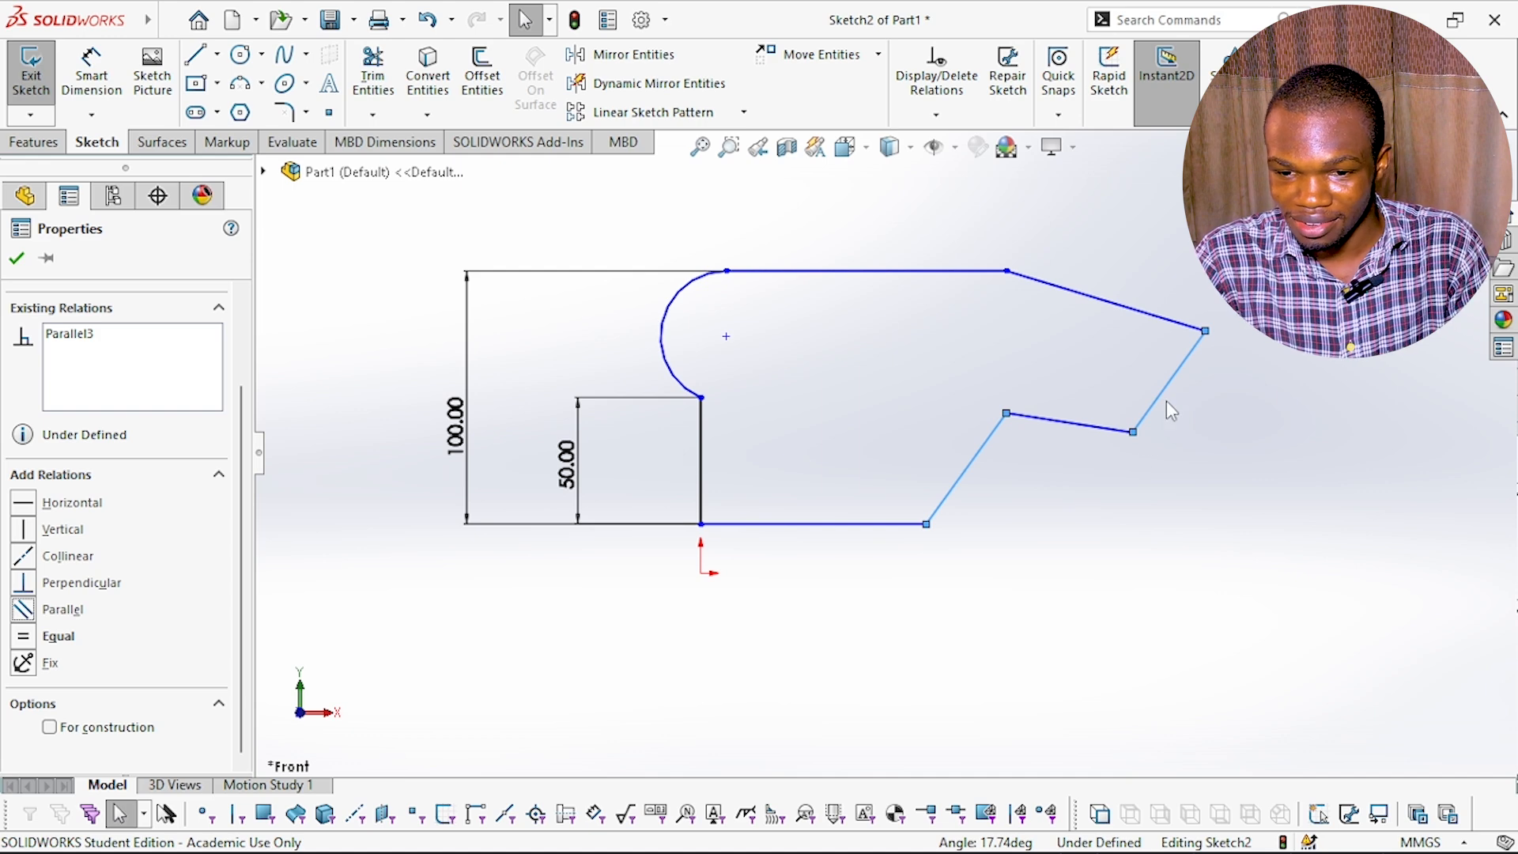
{"action": "left_click", "coordinate": [1135, 653]}
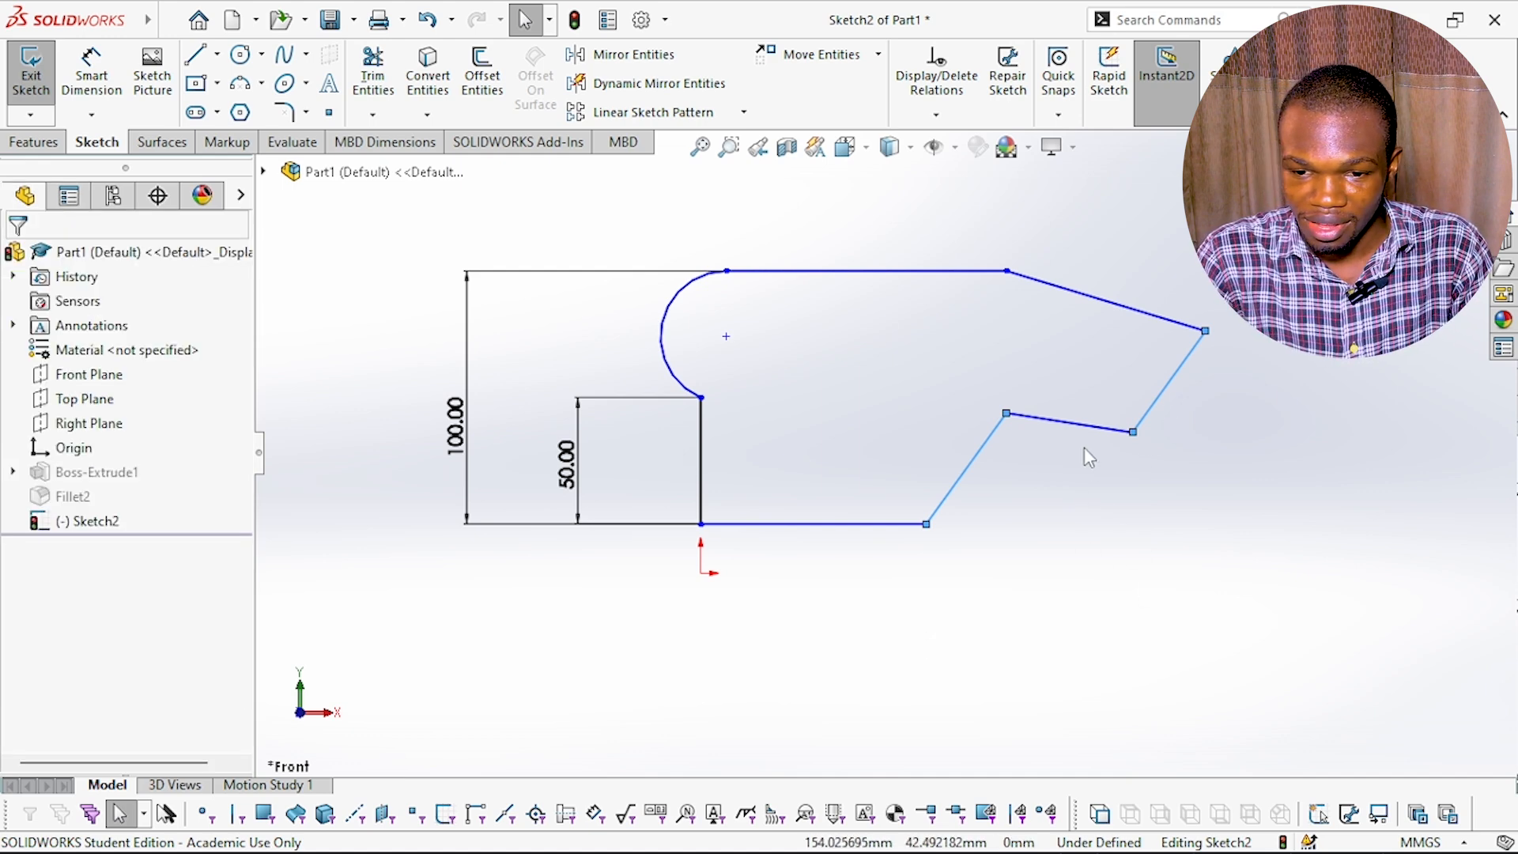
- Add a Perpendicular relation between the lower slanted line and the line joining its upper end to the far right line
{"action": "left_click", "coordinate": [1063, 423]}
{"action": "left_click", "coordinate": [960, 494], "text": "ctrl"}
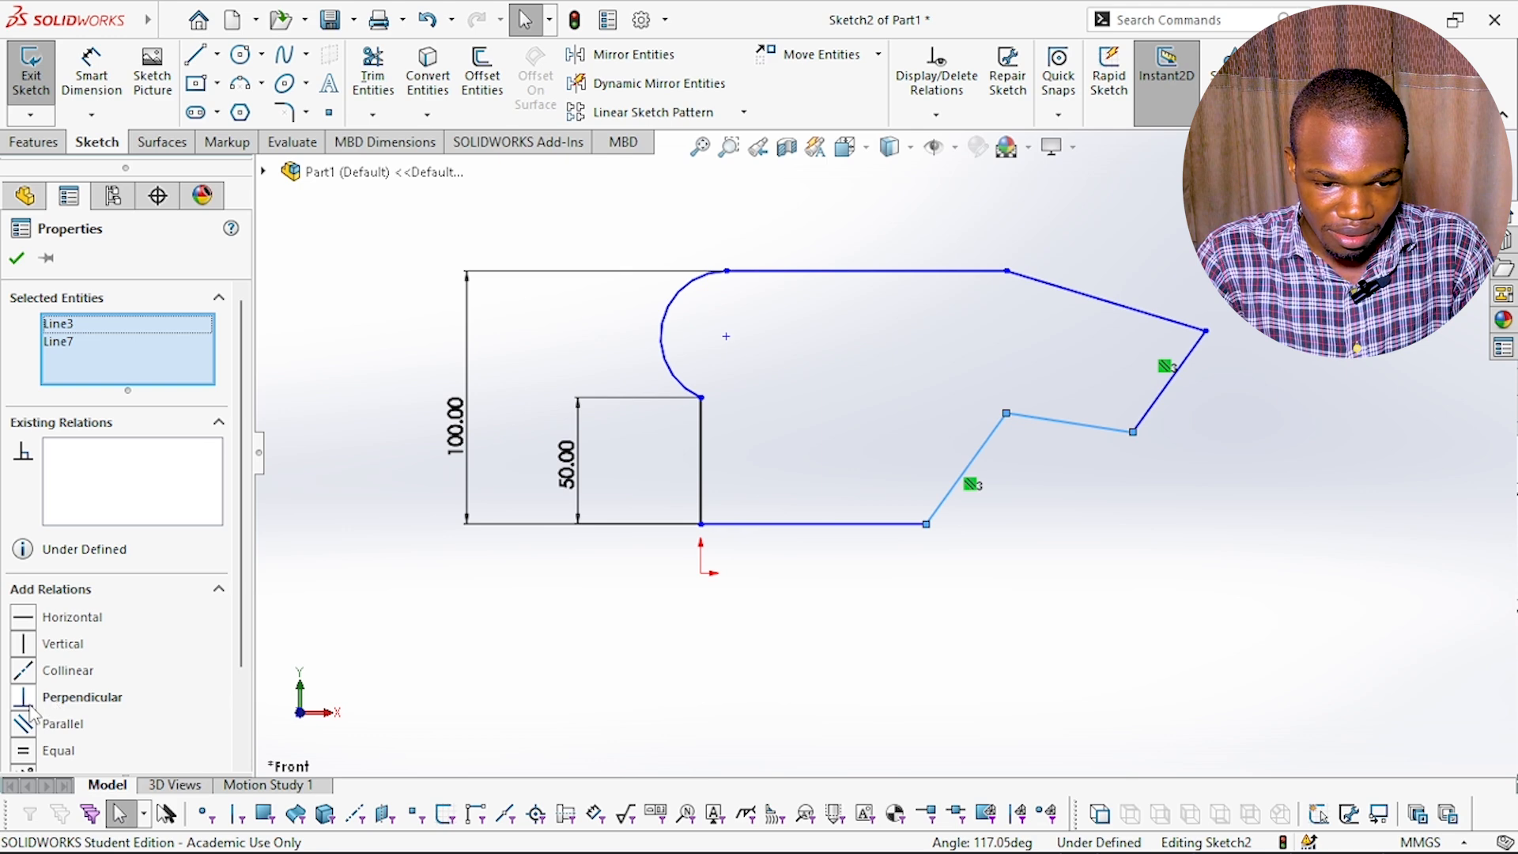
{"action": "left_click", "coordinate": [31, 698]}
{"action": "left_click", "coordinate": [1144, 532]}
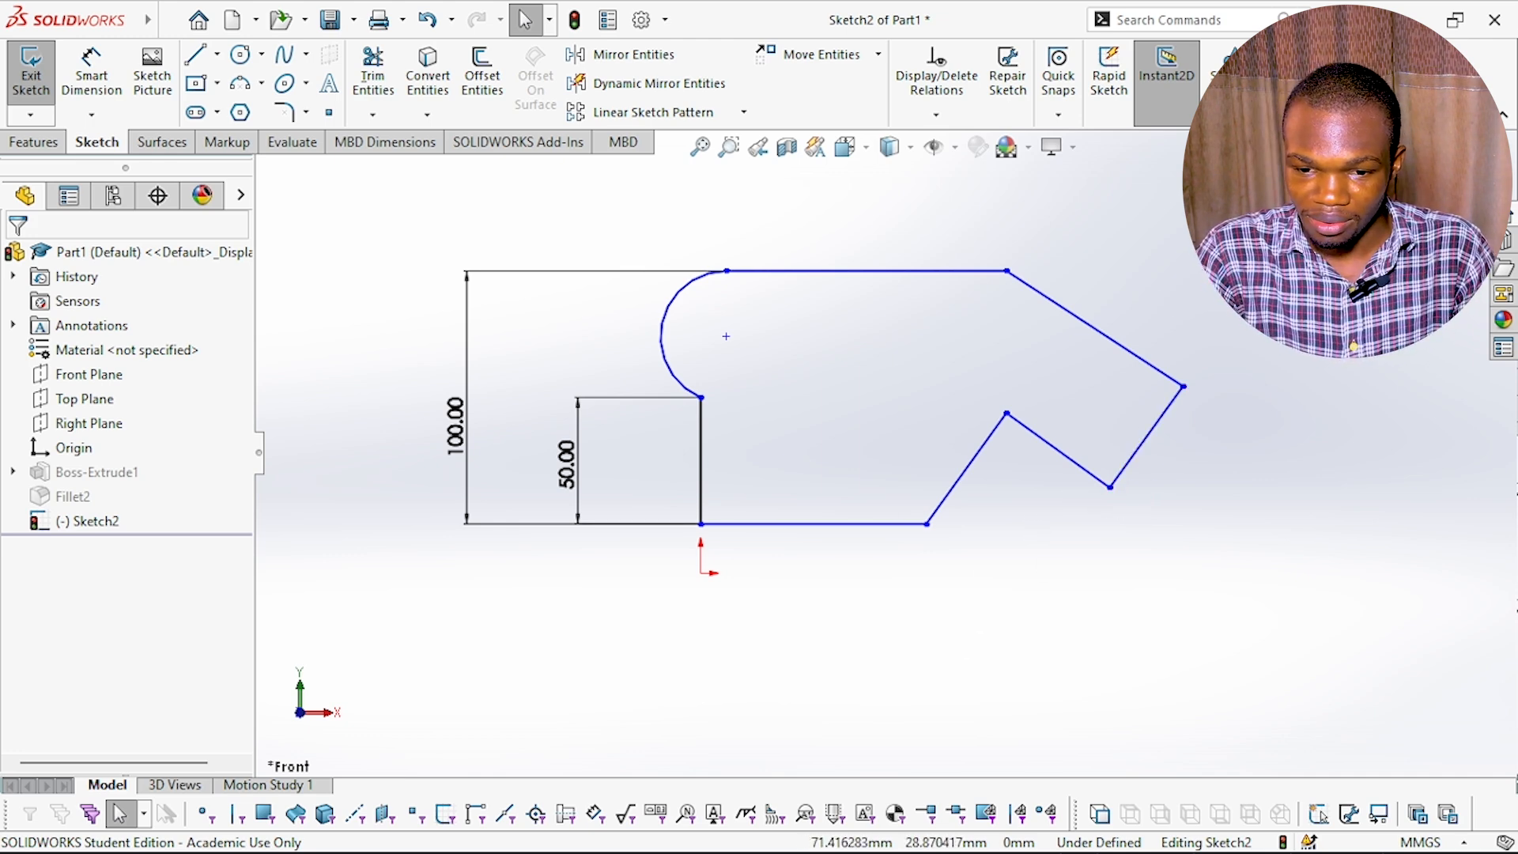
- Dimension the length of the profile's far right line as 40 mm with Smart Dimension
{"action": "left_click", "coordinate": [92, 73]}
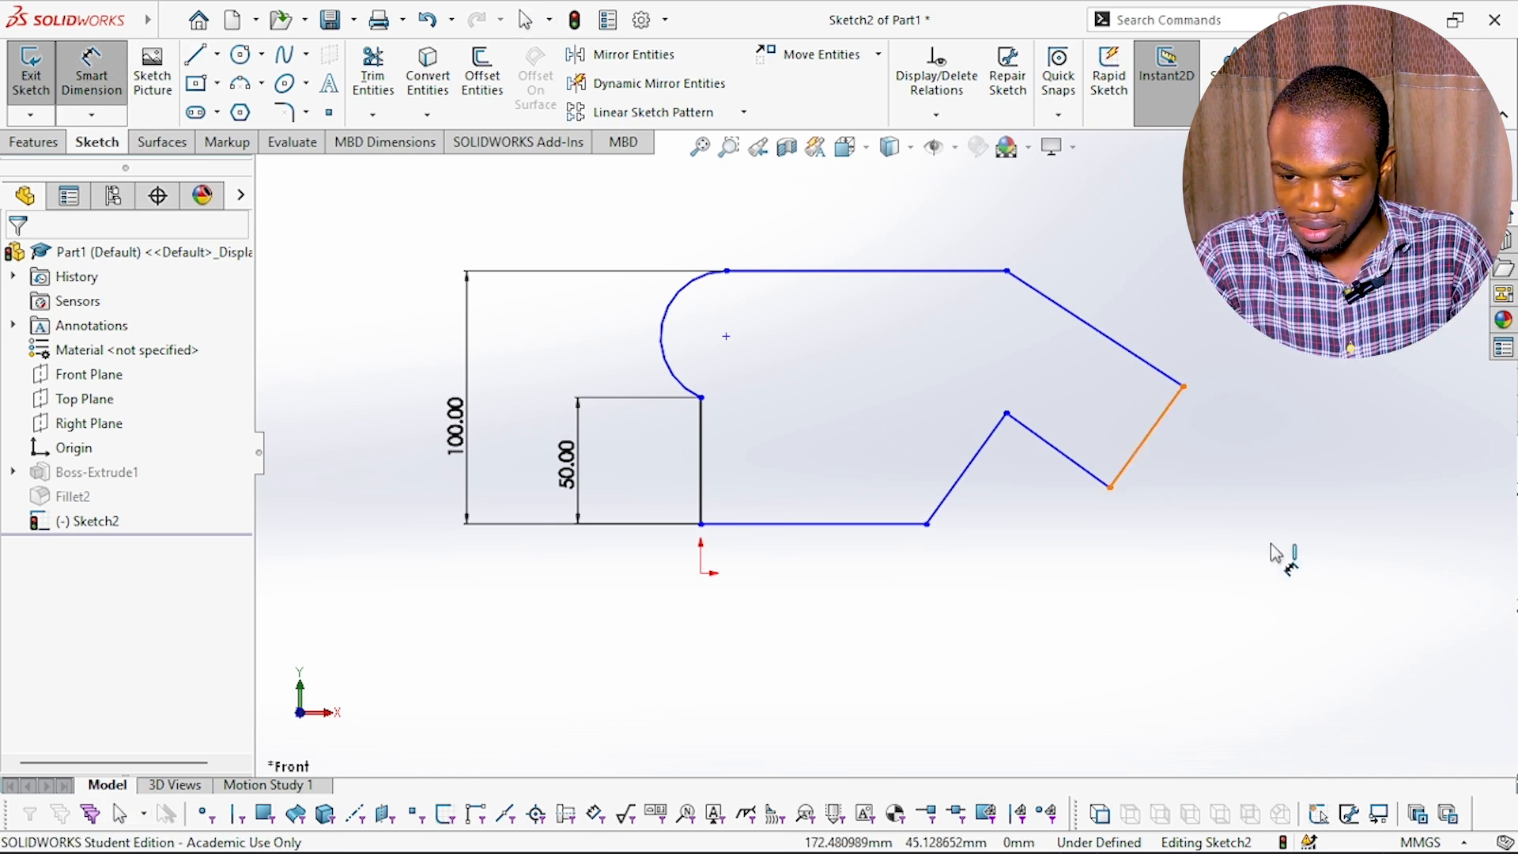
{"action": "left_click", "coordinate": [1146, 437]}
{"action": "left_click", "coordinate": [1263, 540]}
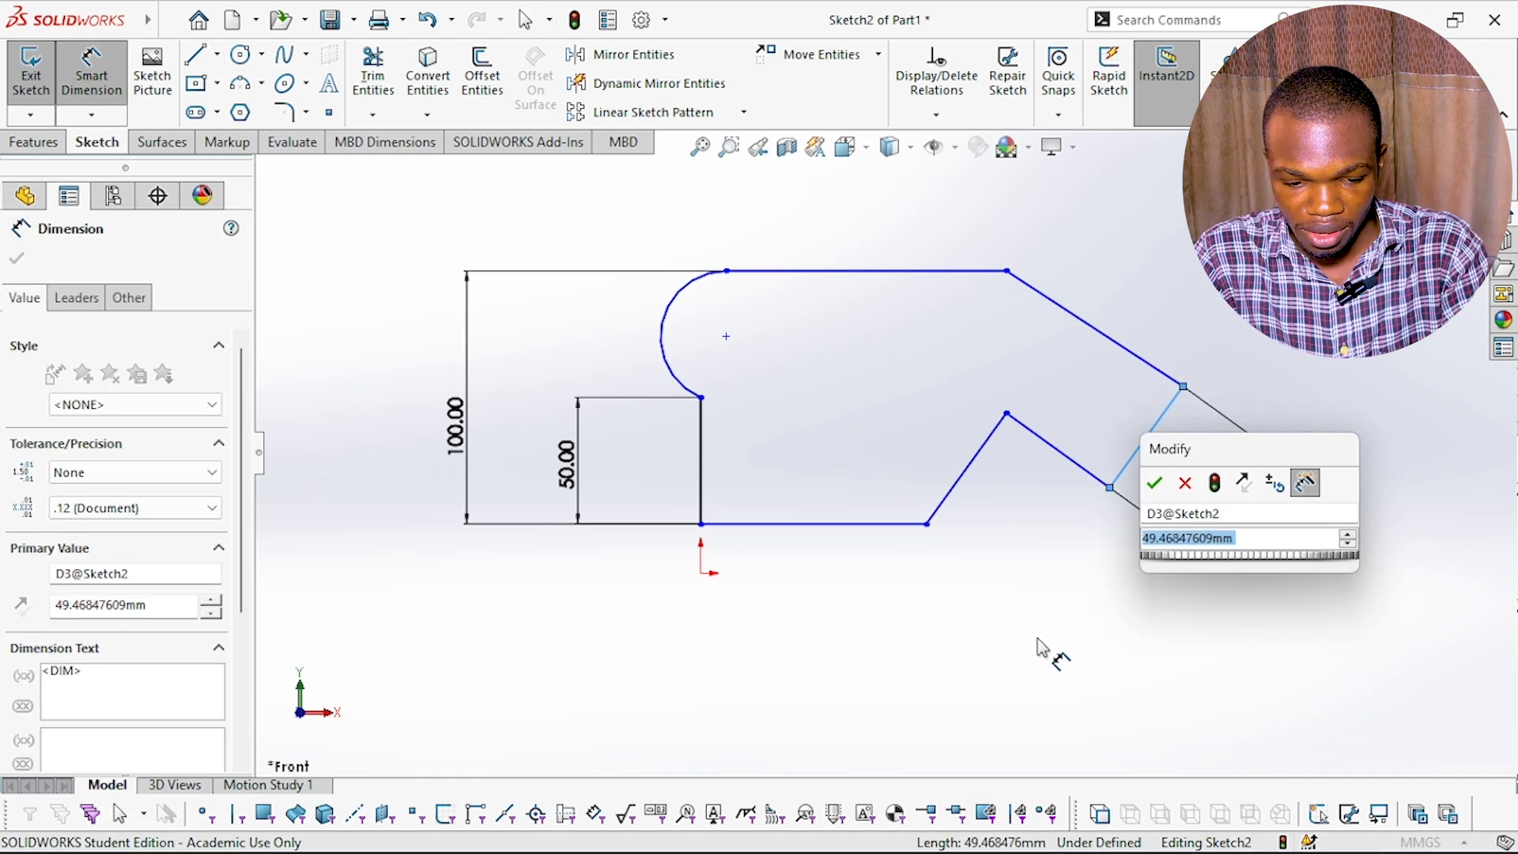
{"action": "type", "text": "40"}
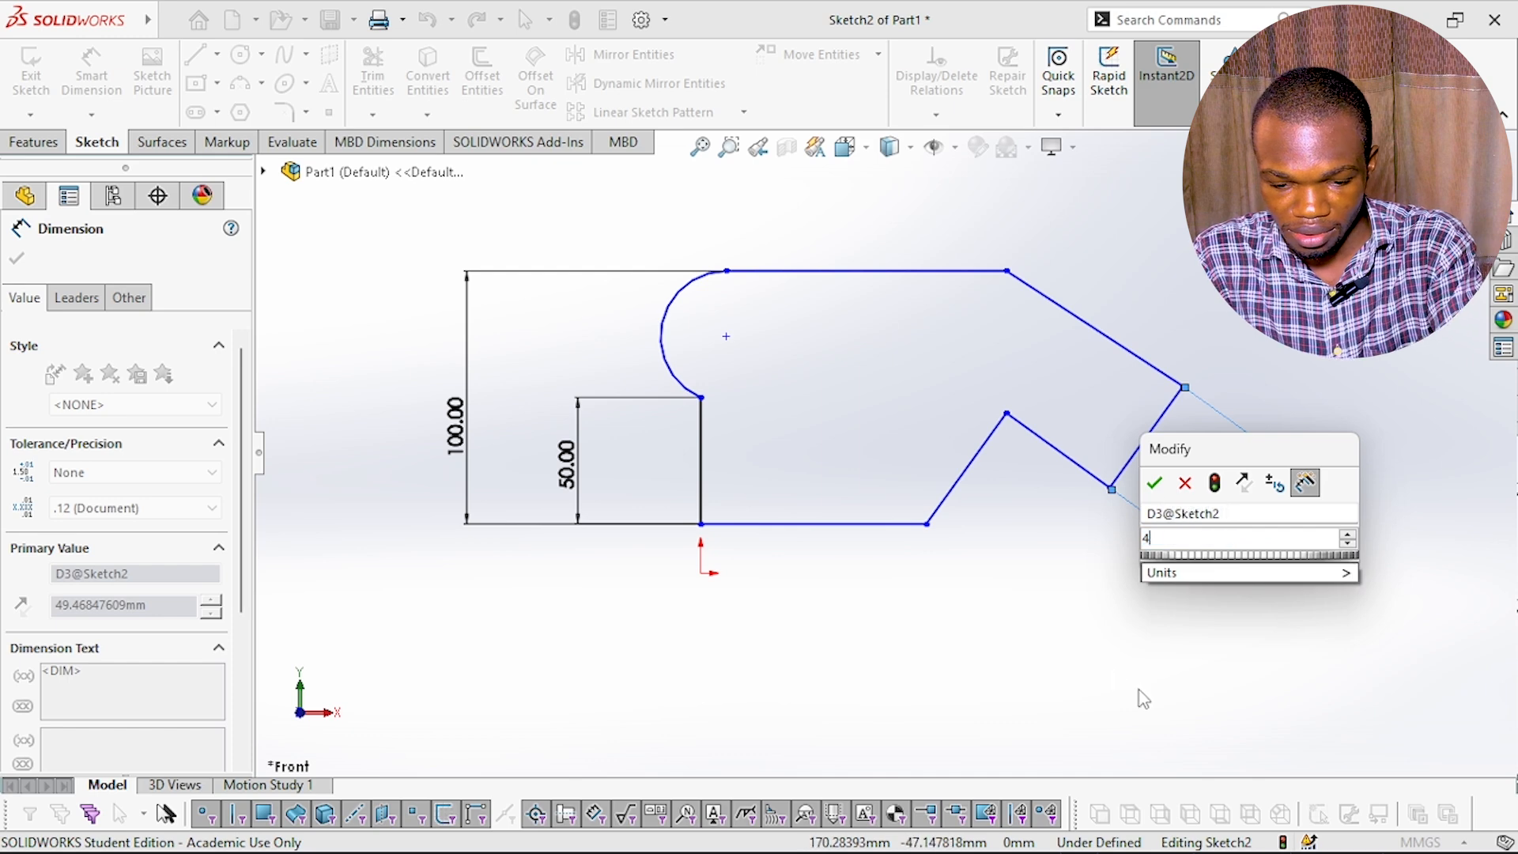
{"action": "key", "text": "Return"}
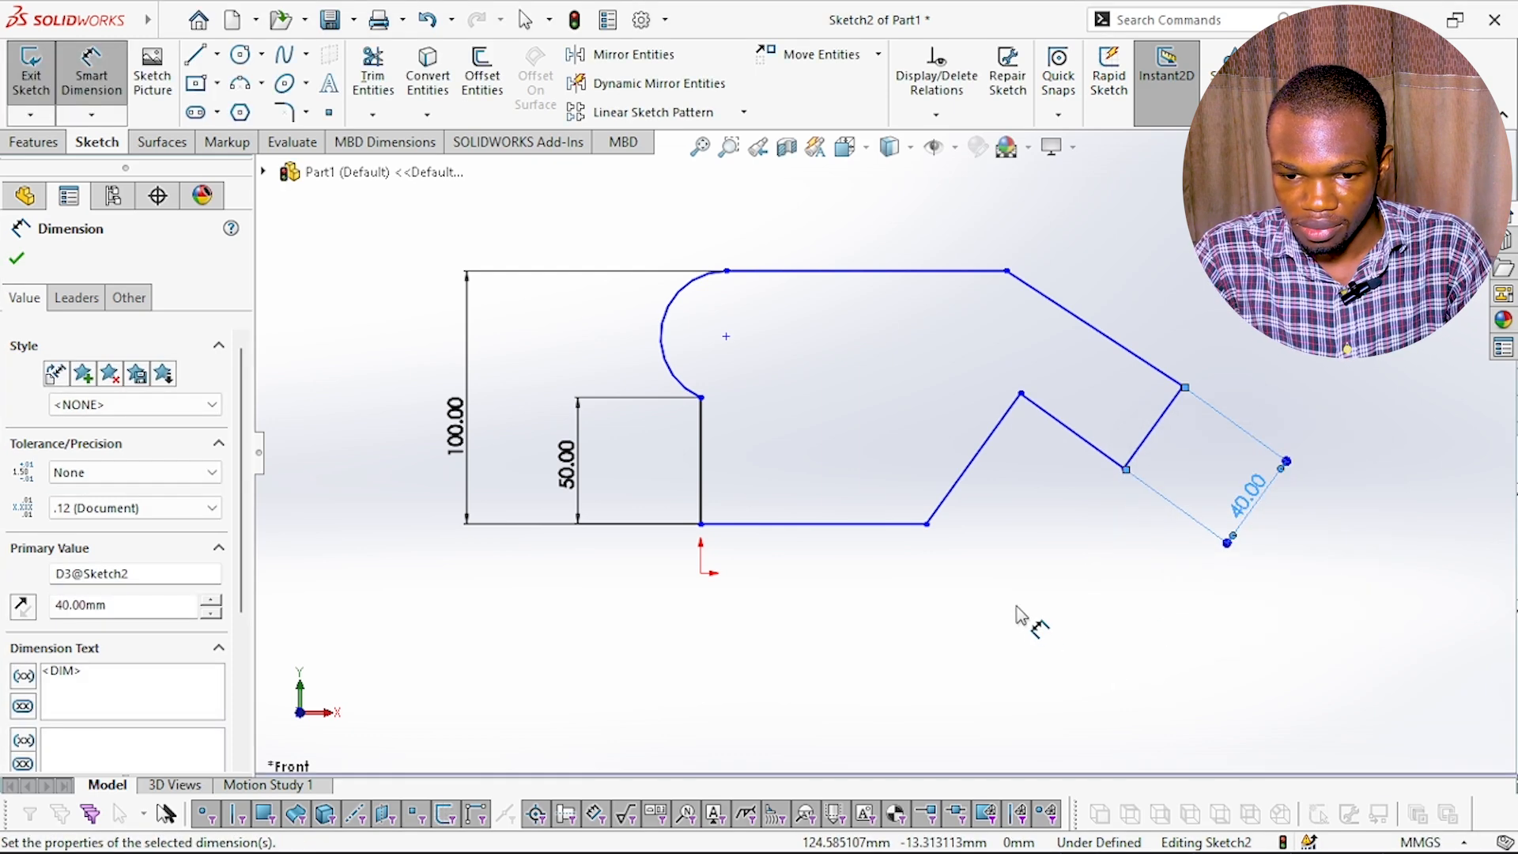
{"action": "right_click", "coordinate": [1023, 621]}
{"action": "left_click", "coordinate": [1063, 676]}
- Add an Equal relation between the lower slanted line and the parallel 40 mm line
{"action": "left_click", "coordinate": [982, 444]}
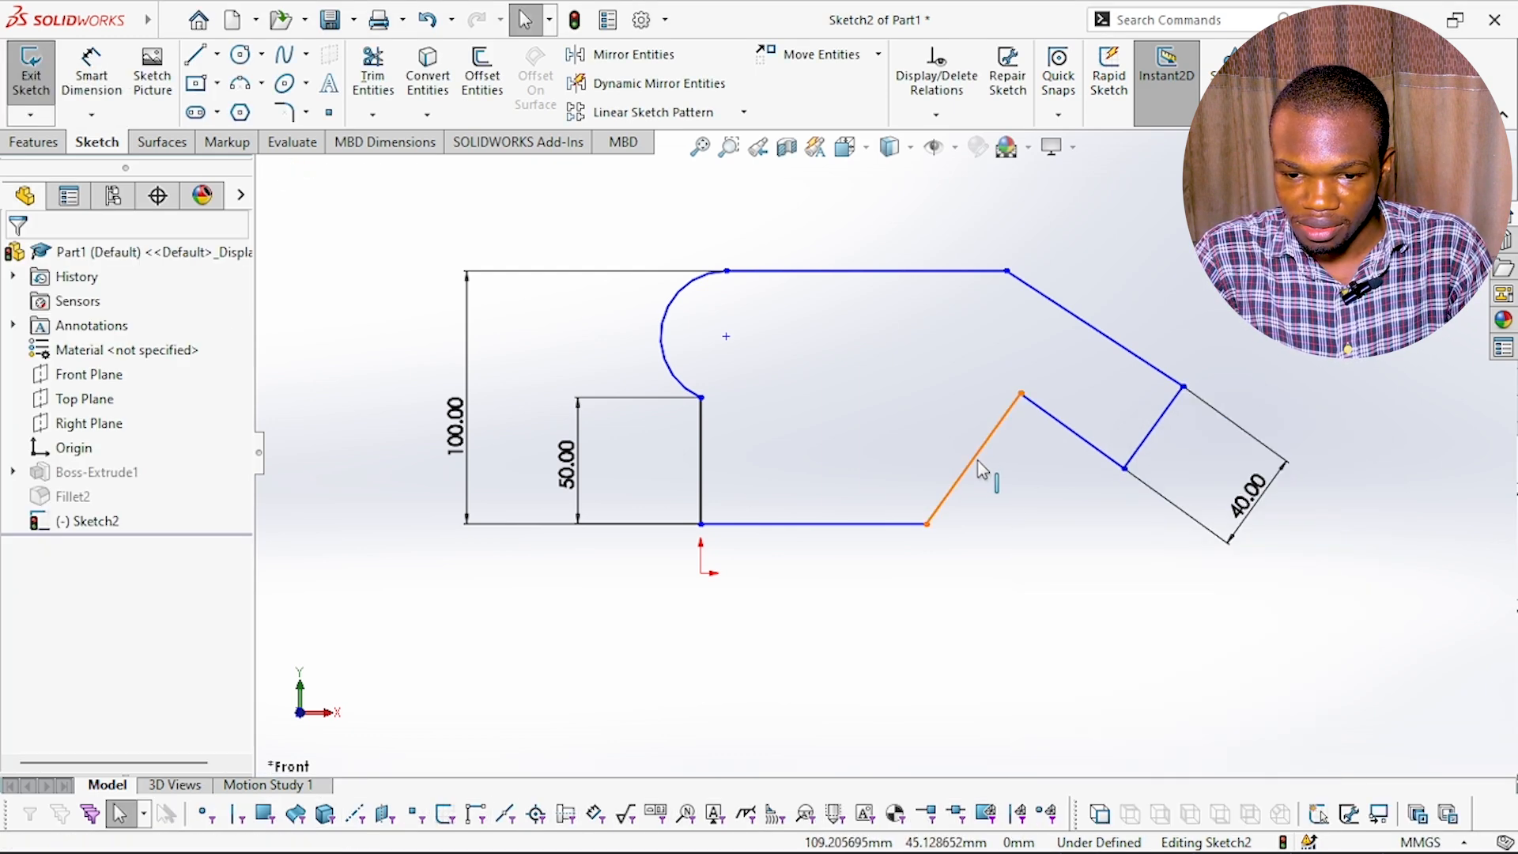
{"action": "left_click", "coordinate": [1132, 471], "text": "ctrl"}
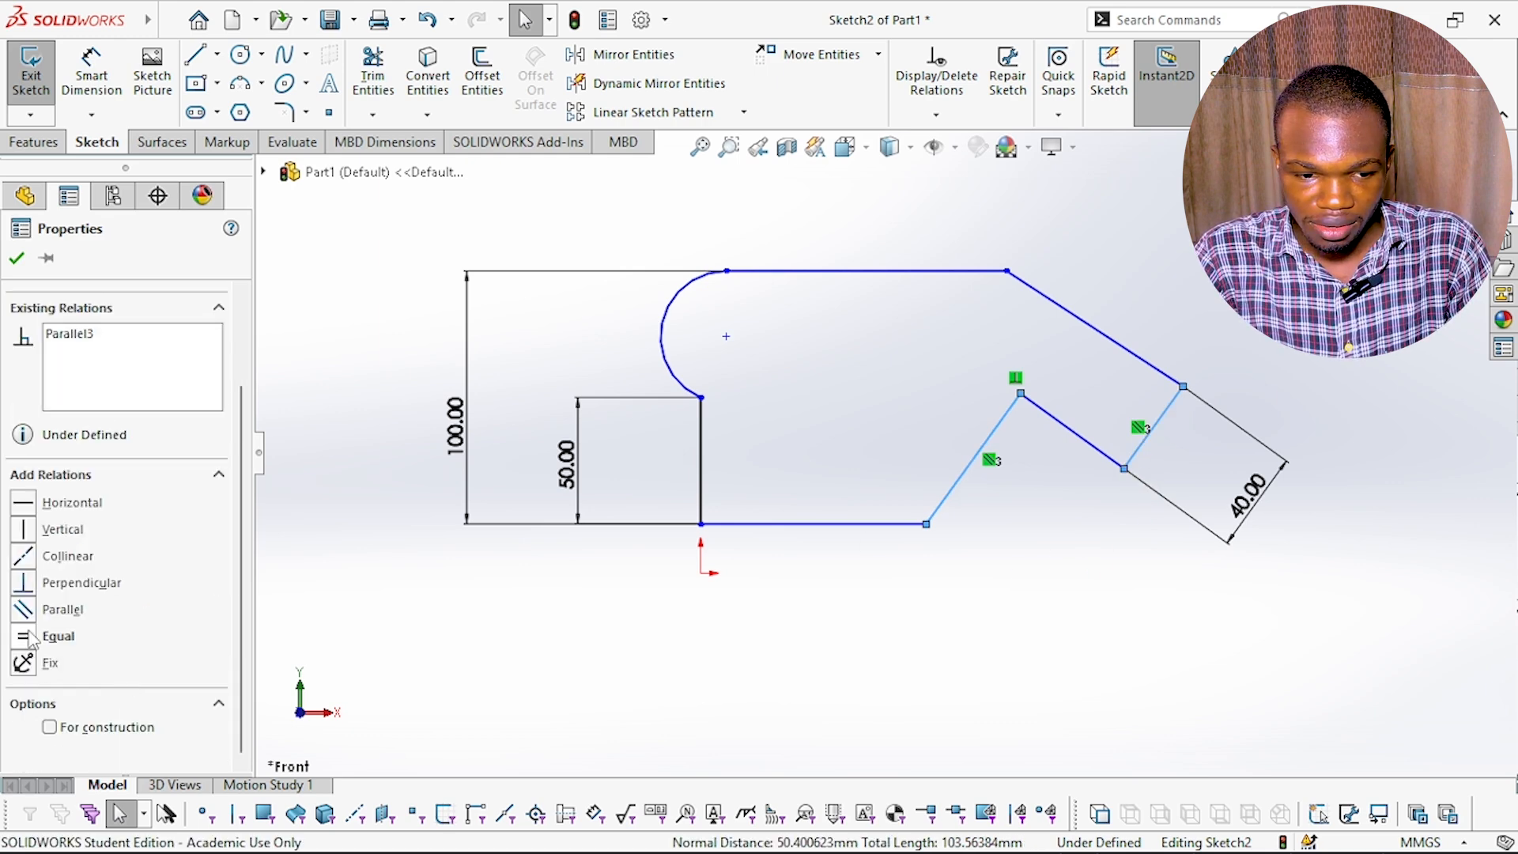
{"action": "left_click", "coordinate": [28, 641]}
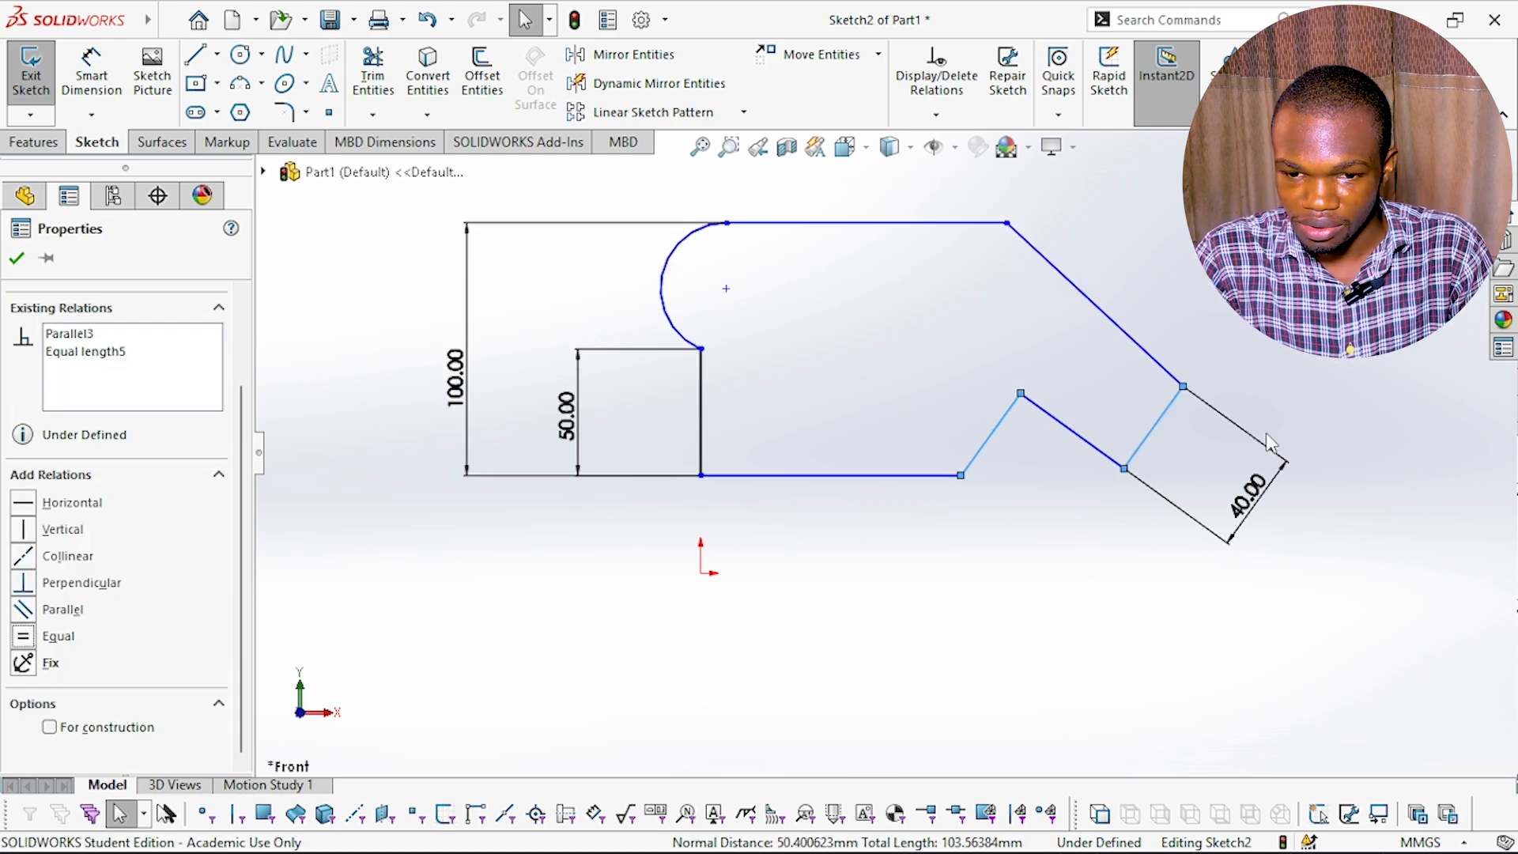
{"action": "scroll", "coordinate": [1031, 528], "scroll_direction": "up", "scroll_amount": 1}
{"action": "scroll", "coordinate": [1089, 503], "scroll_direction": "down", "scroll_amount": 1}
{"action": "left_click", "coordinate": [977, 575]}
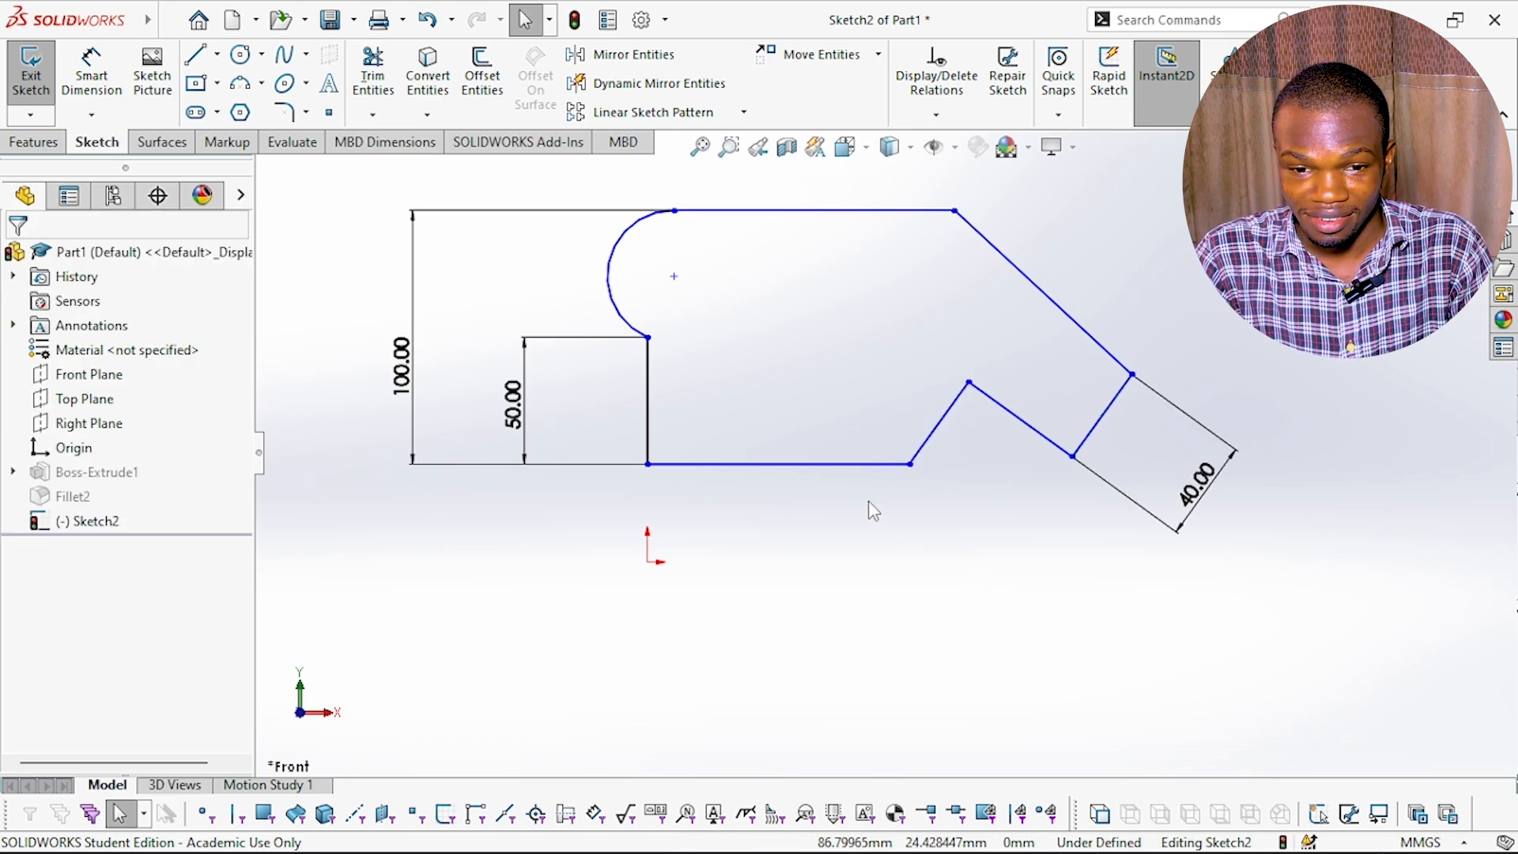
- Add an Equal relation between the lower slanted line and the perpendicular line at its upper end
{"action": "left_click", "coordinate": [1027, 434]}
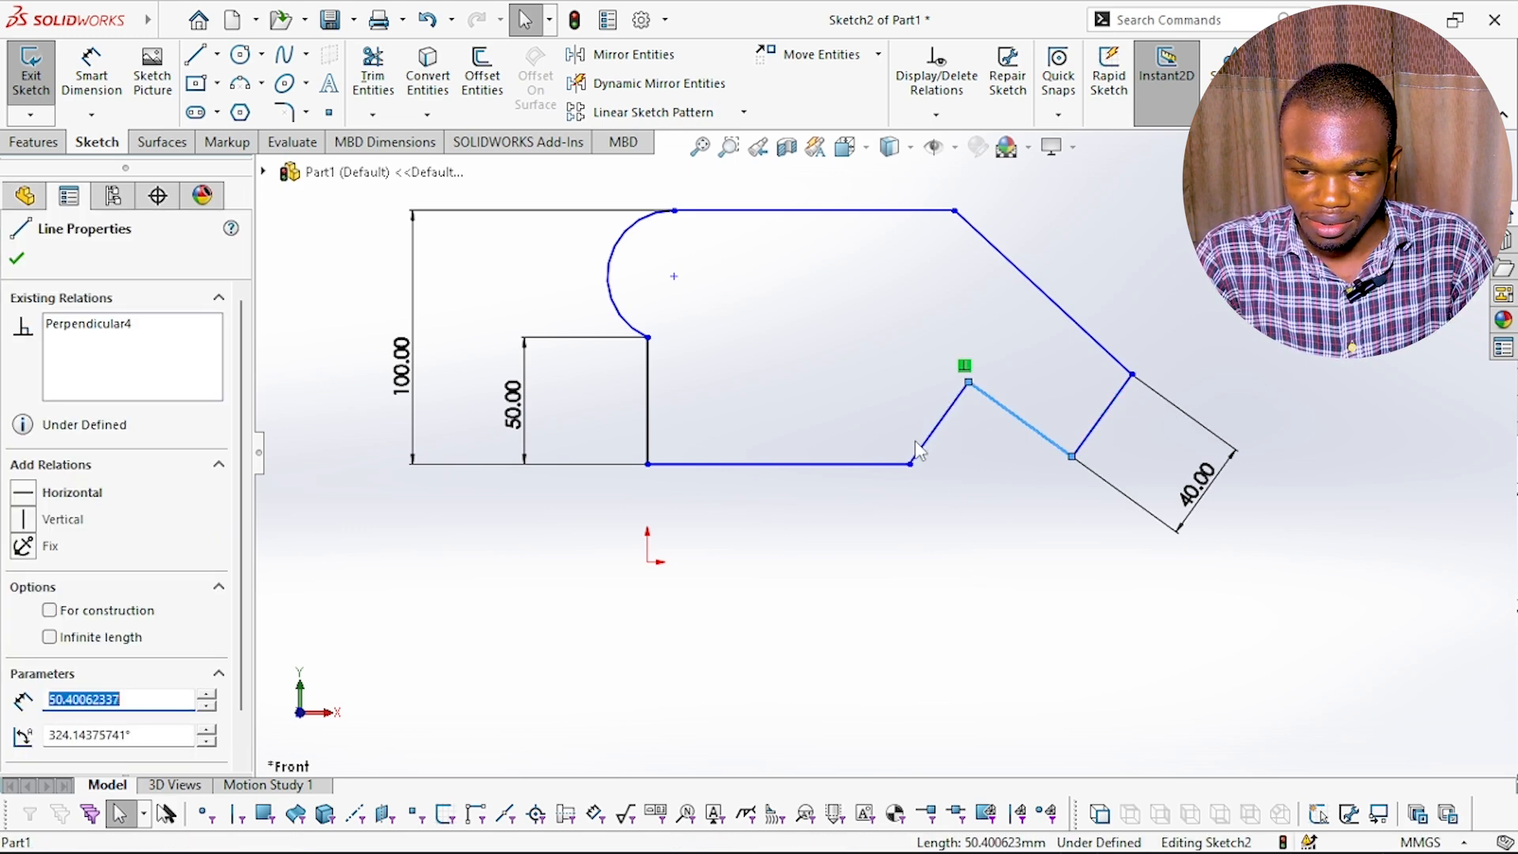
{"action": "left_click", "coordinate": [937, 427], "text": "ctrl"}
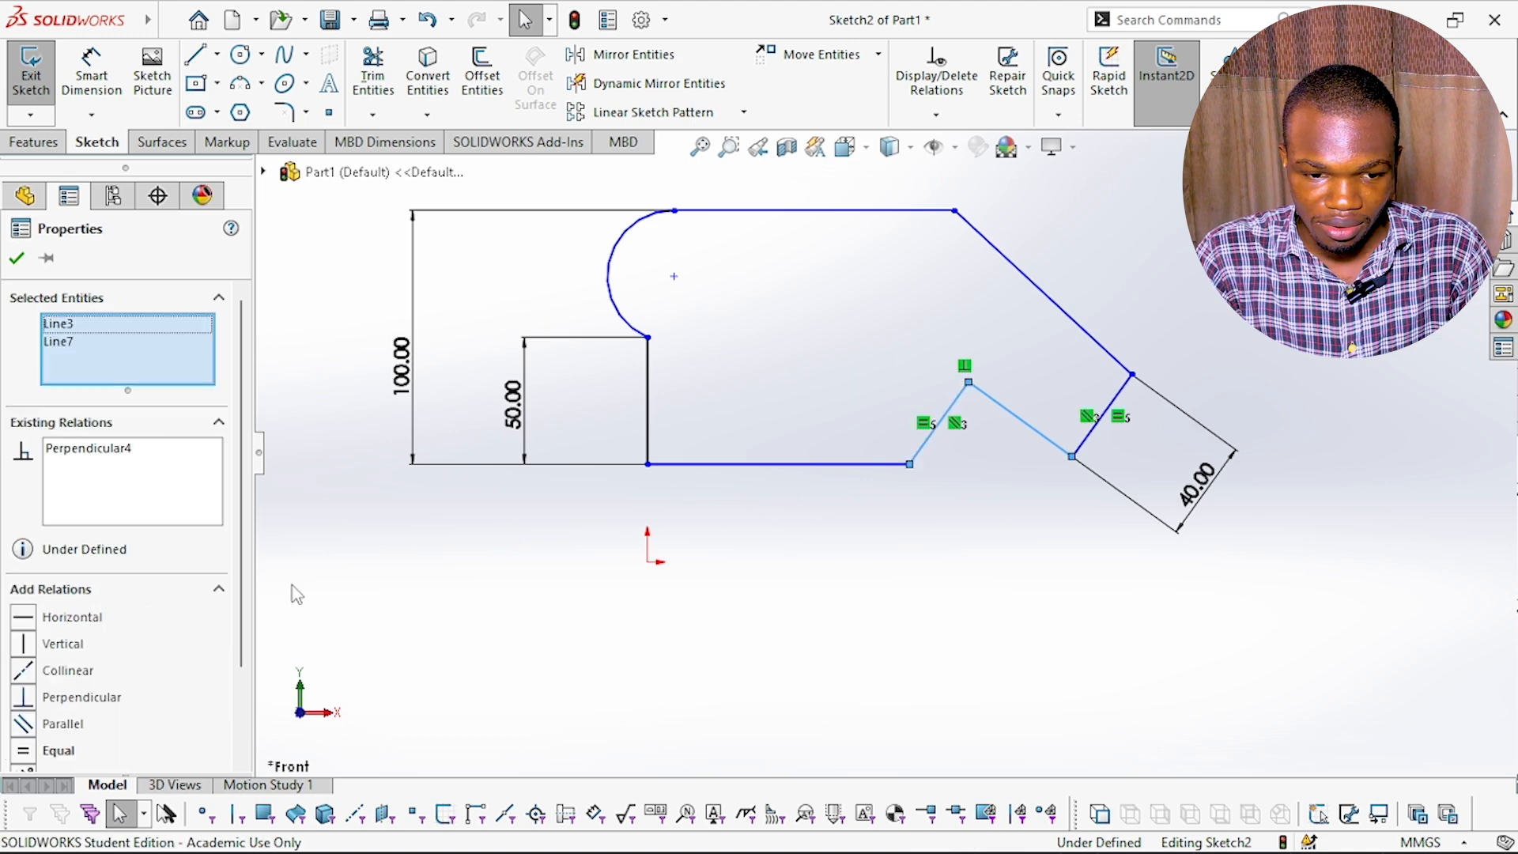
{"action": "left_click", "coordinate": [26, 752]}
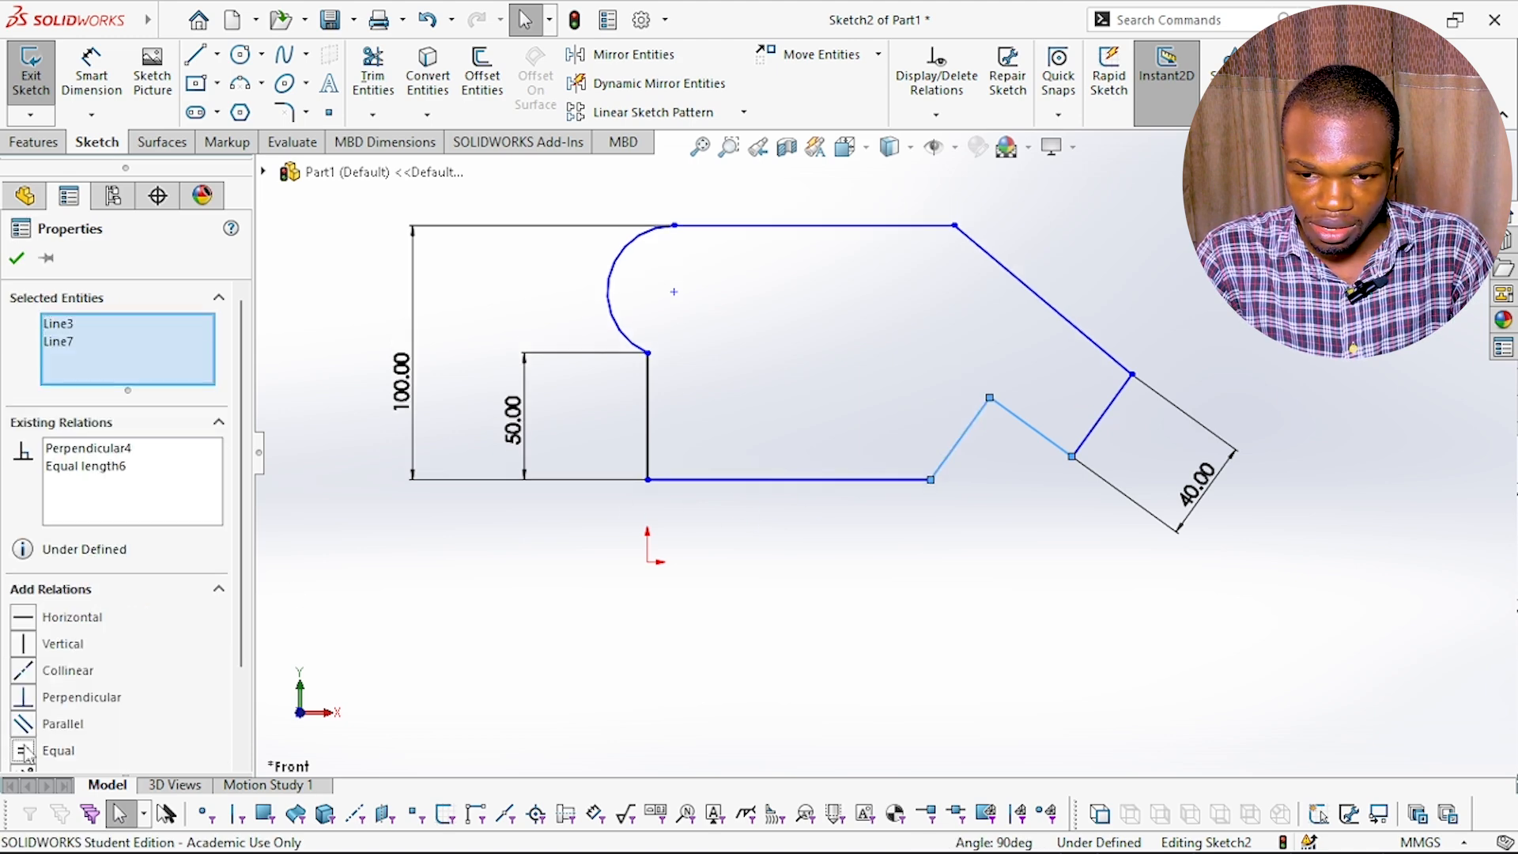
{"action": "left_click", "coordinate": [993, 651]}
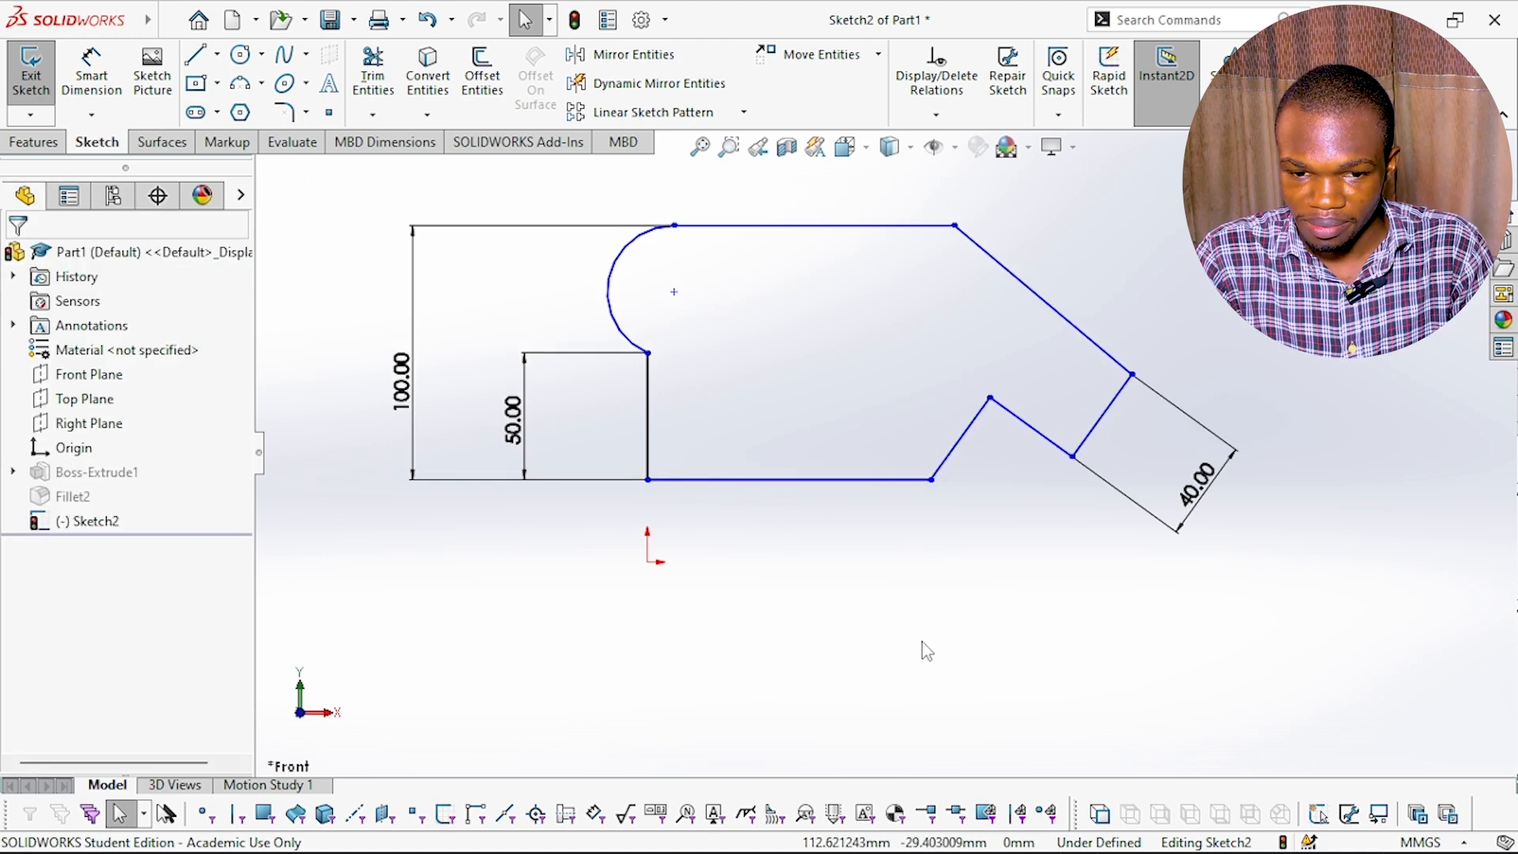
- Add an Equal relation between the lower slanted line and the sloping line at the top line's right end
{"action": "left_click", "coordinate": [958, 462]}
{"action": "left_click", "coordinate": [1069, 320], "text": "ctrl"}
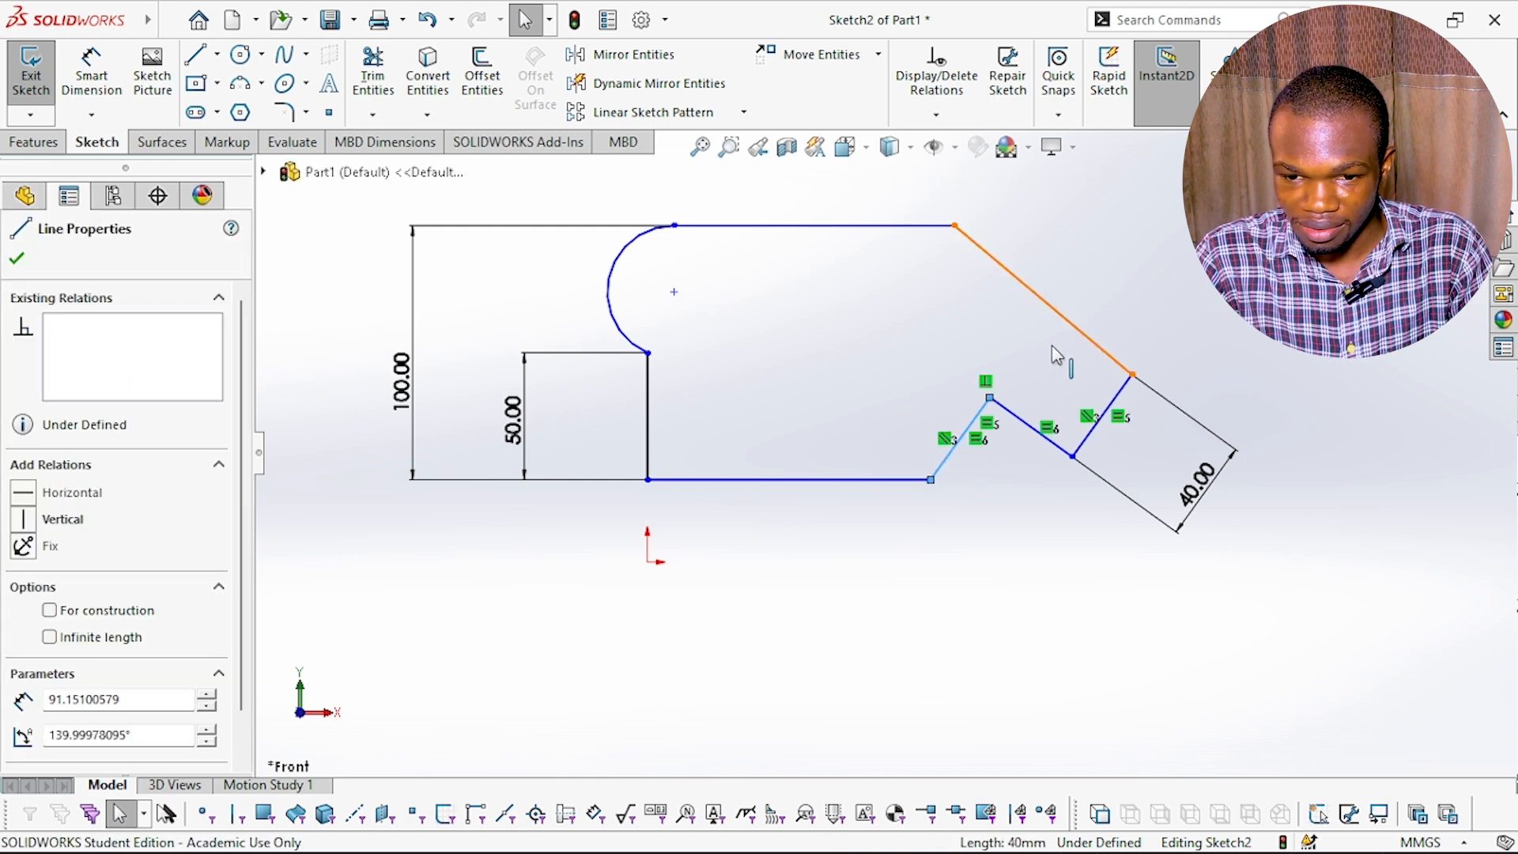
{"action": "left_click", "coordinate": [26, 753]}
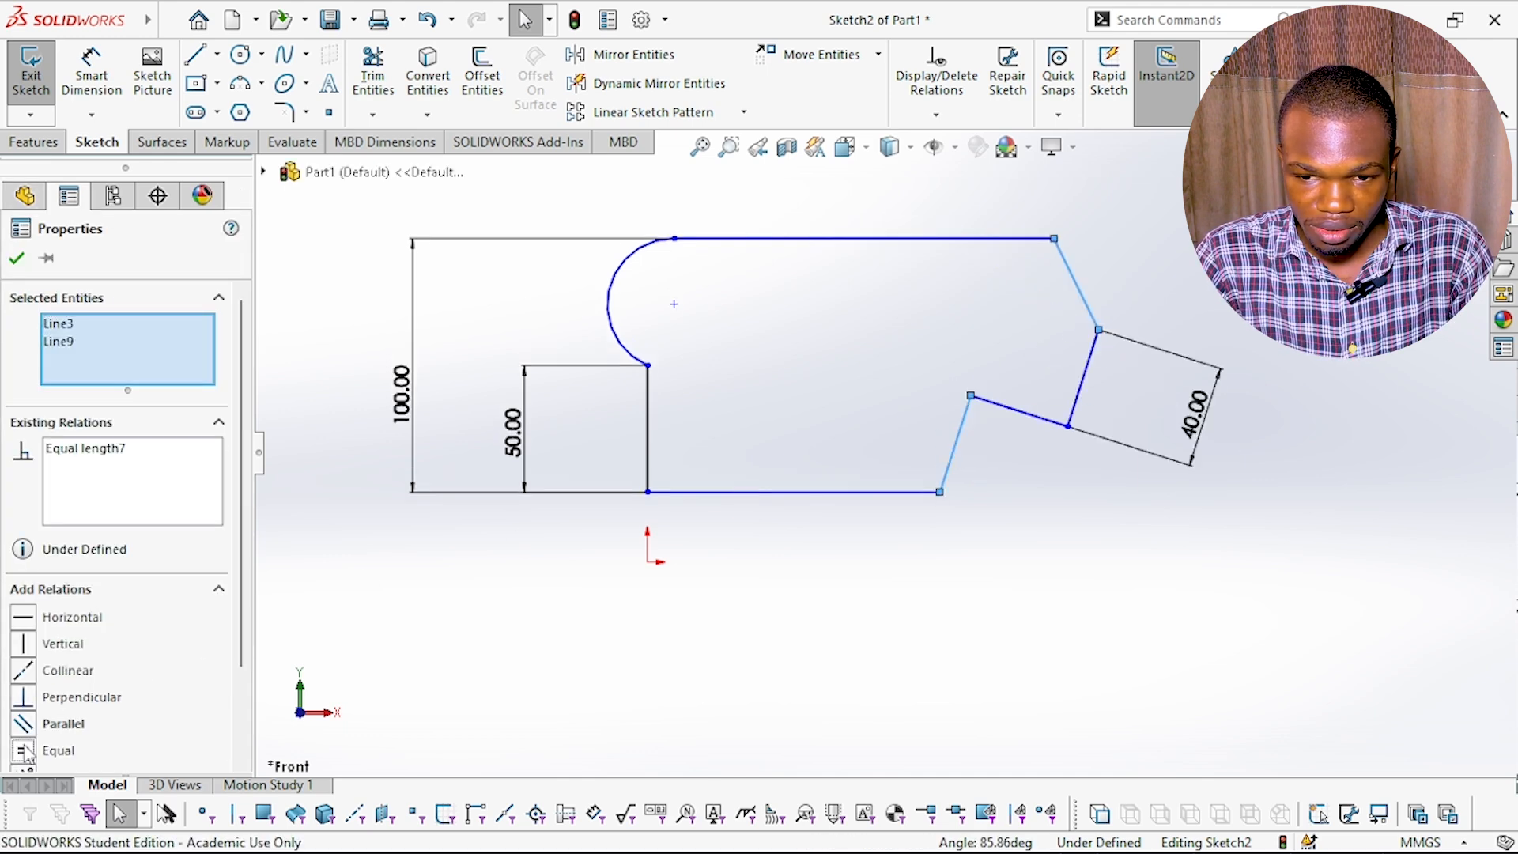
{"action": "left_click", "coordinate": [1083, 624]}
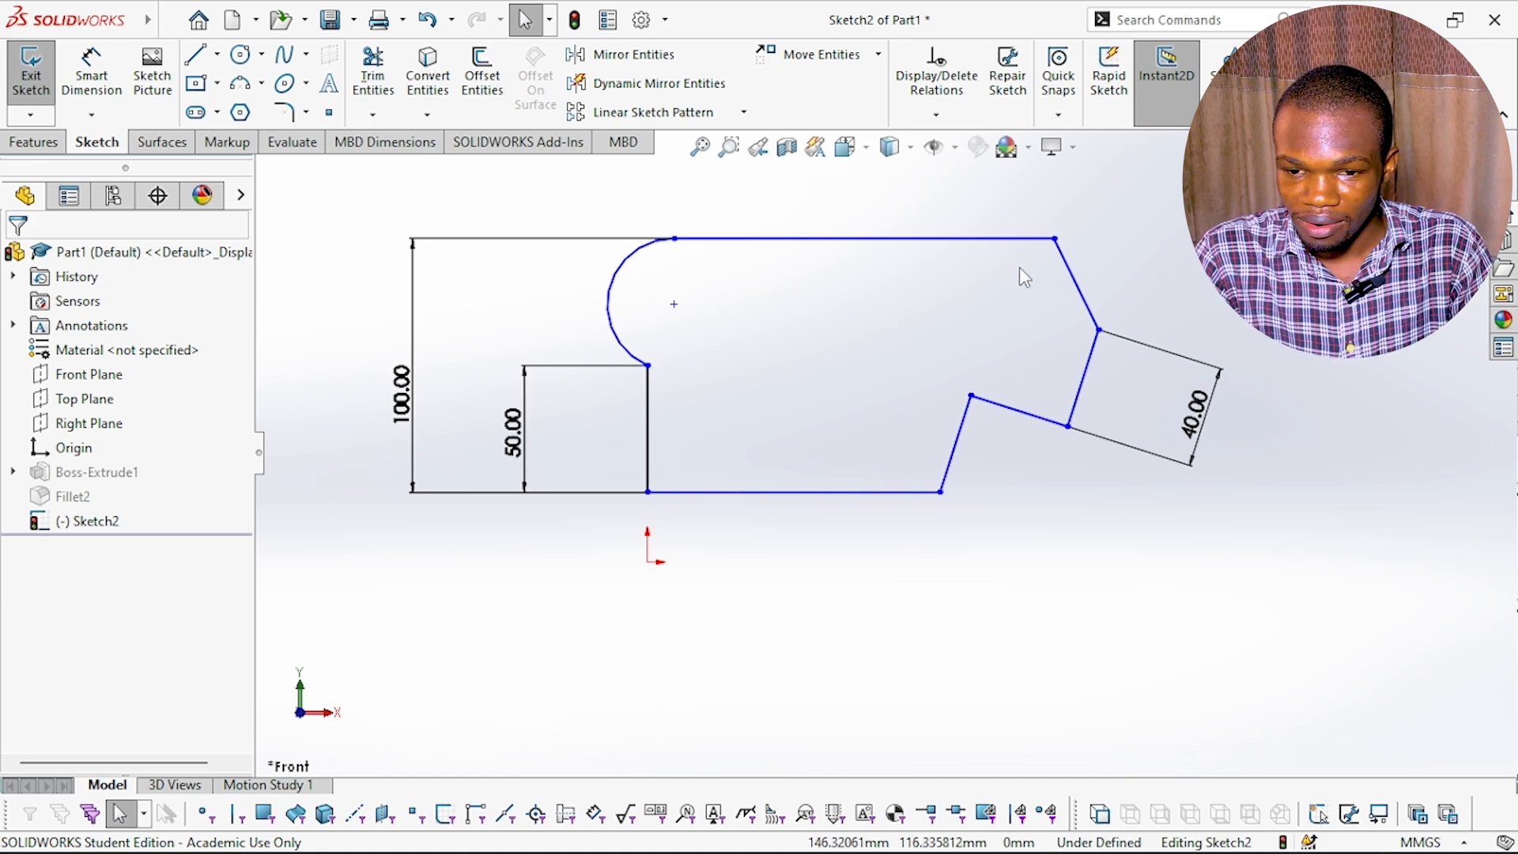
- Try a Perpendicular relation between the sloping line at the top line's end and the 40 mm line, and delete that relation
{"action": "left_click", "coordinate": [1071, 277]}
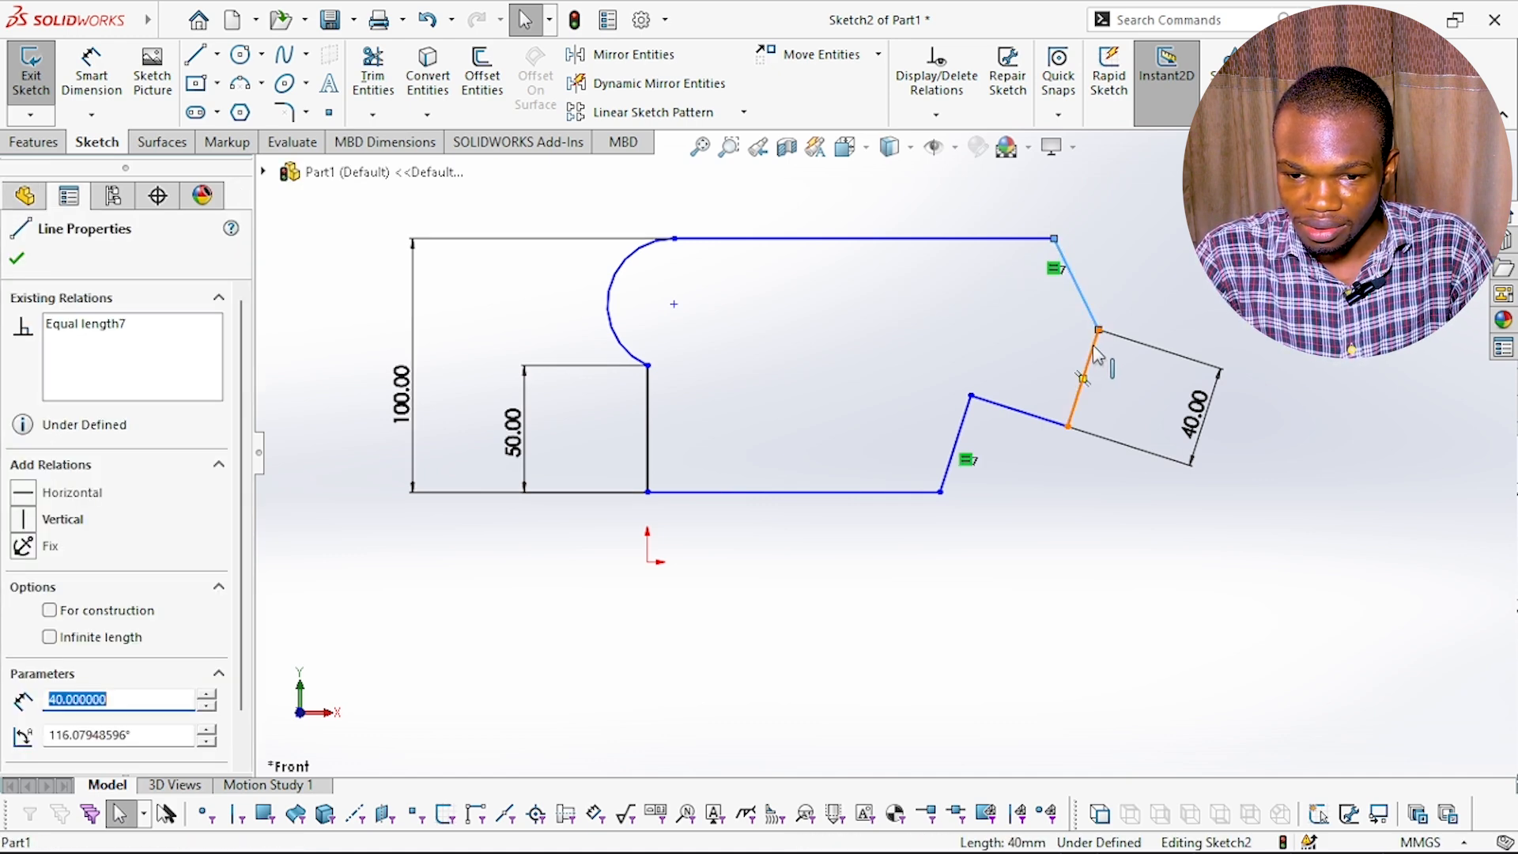
{"action": "left_click", "coordinate": [1083, 378], "text": "ctrl"}
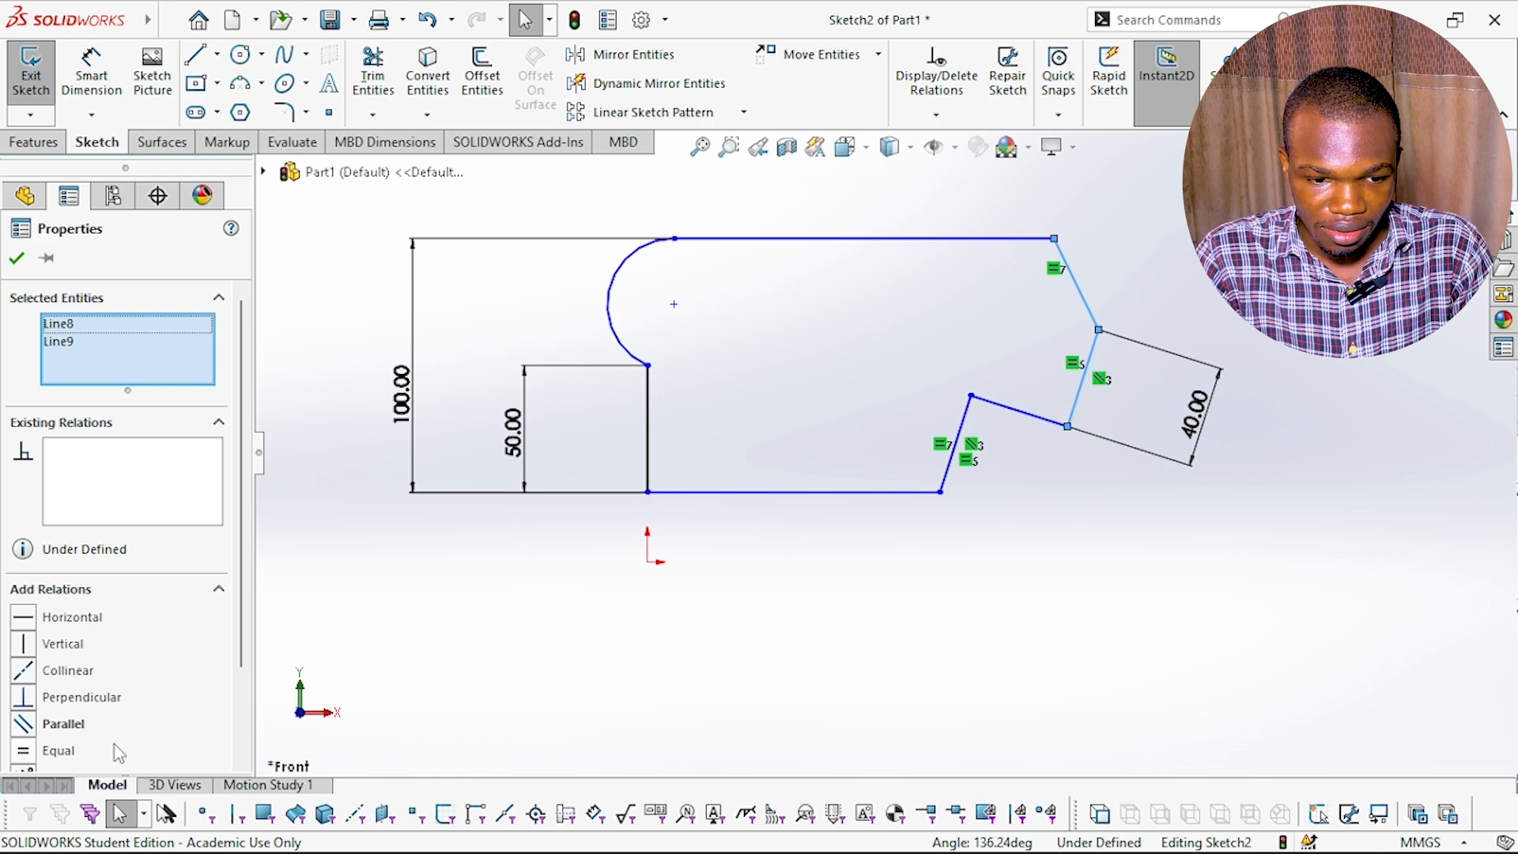
{"action": "scroll", "coordinate": [92, 635], "scroll_direction": "down", "scroll_amount": 3}
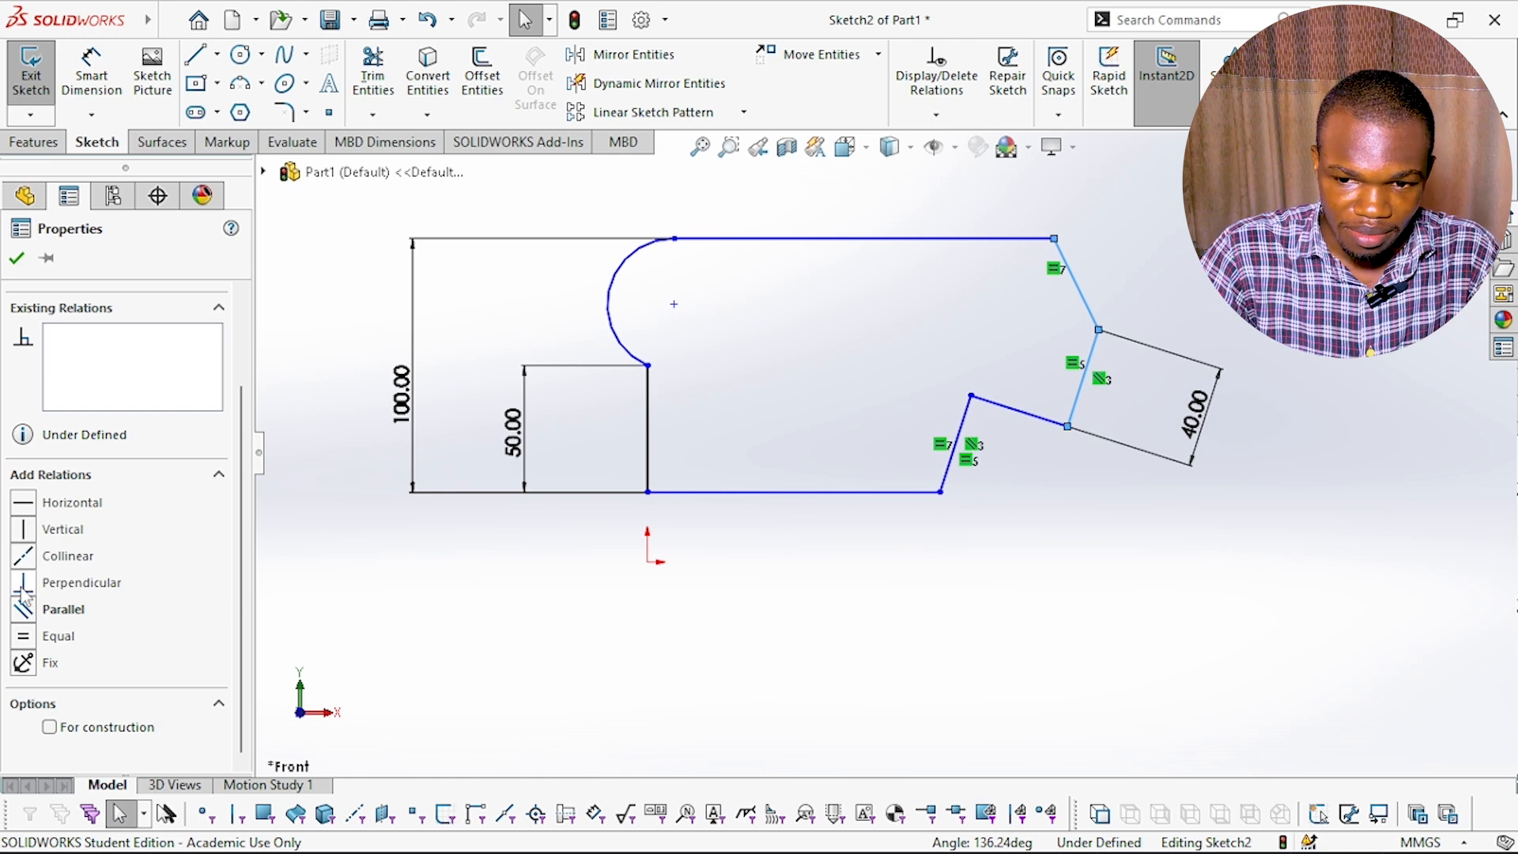
{"action": "left_click", "coordinate": [76, 584]}
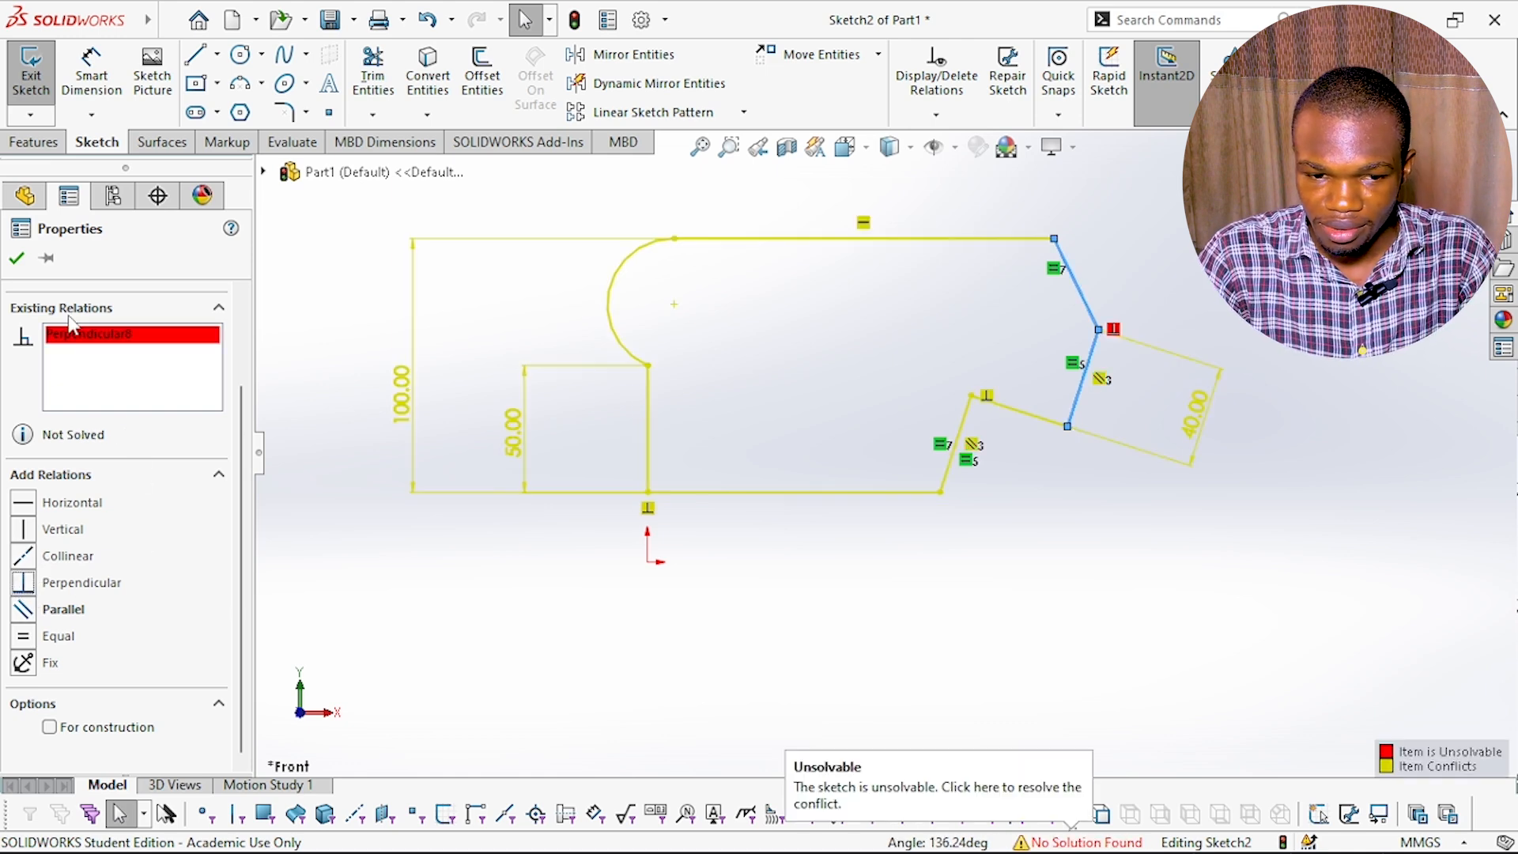
{"action": "right_click", "coordinate": [112, 378]}
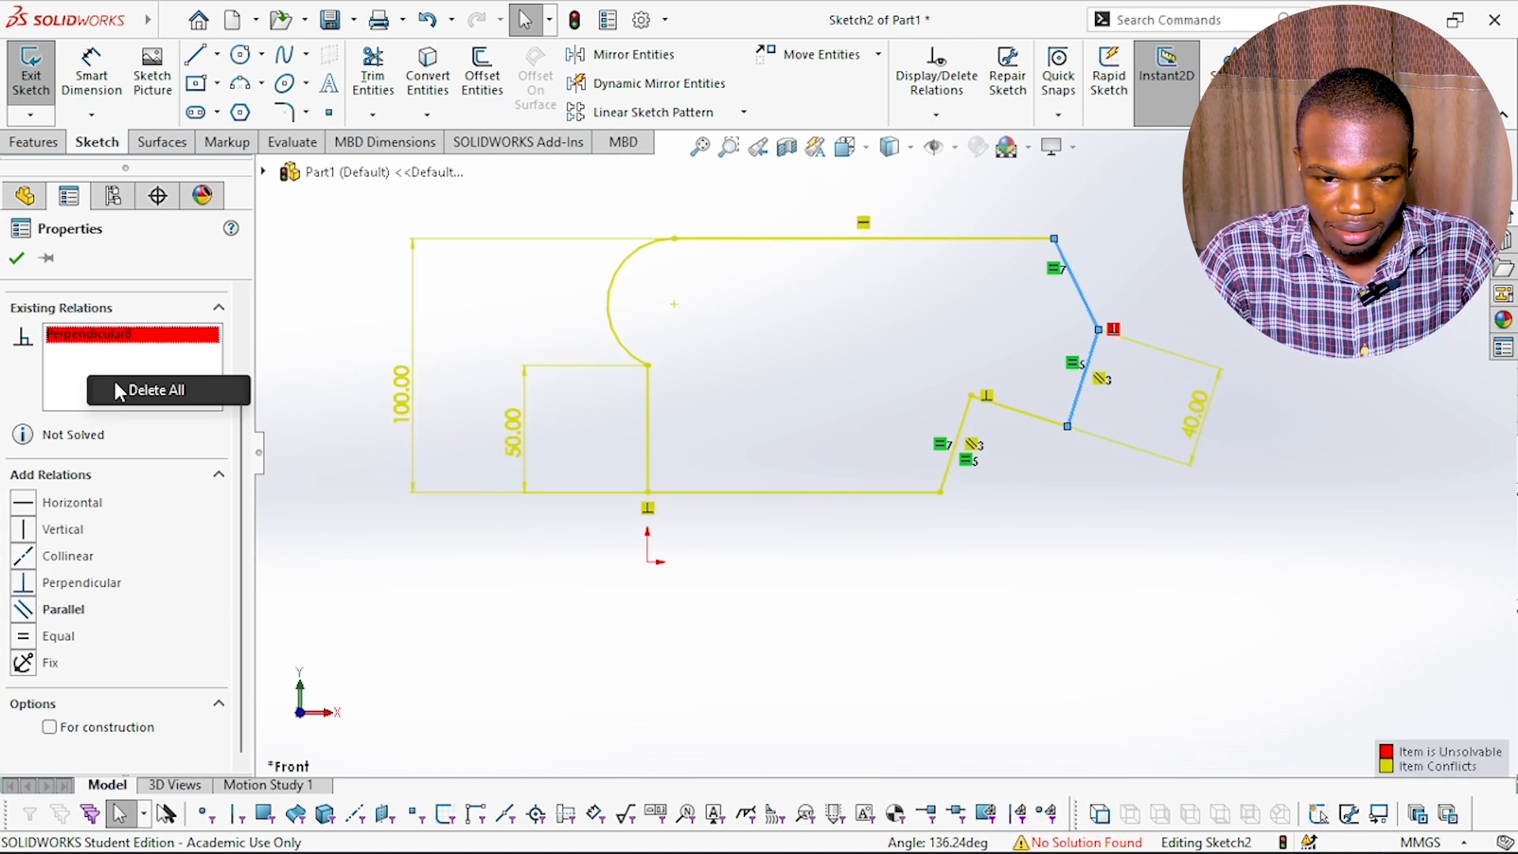
{"action": "left_click", "coordinate": [134, 391]}
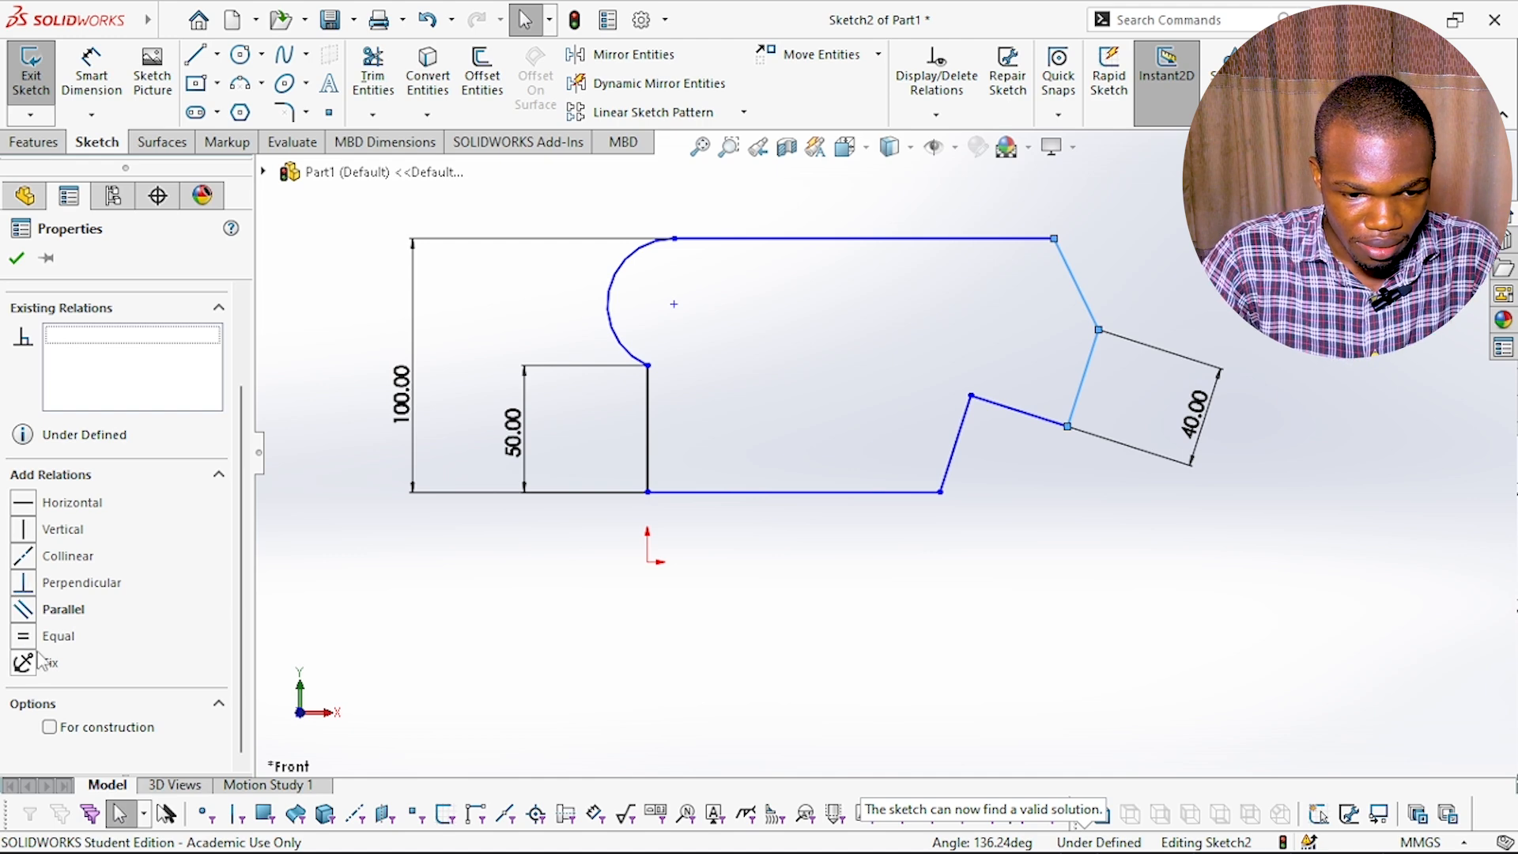
{"action": "left_click", "coordinate": [450, 674]}
- Dimension the angle between the upper sloping line and the 40 mm line as 140° with Smart Dimension
{"action": "left_click", "coordinate": [91, 71]}
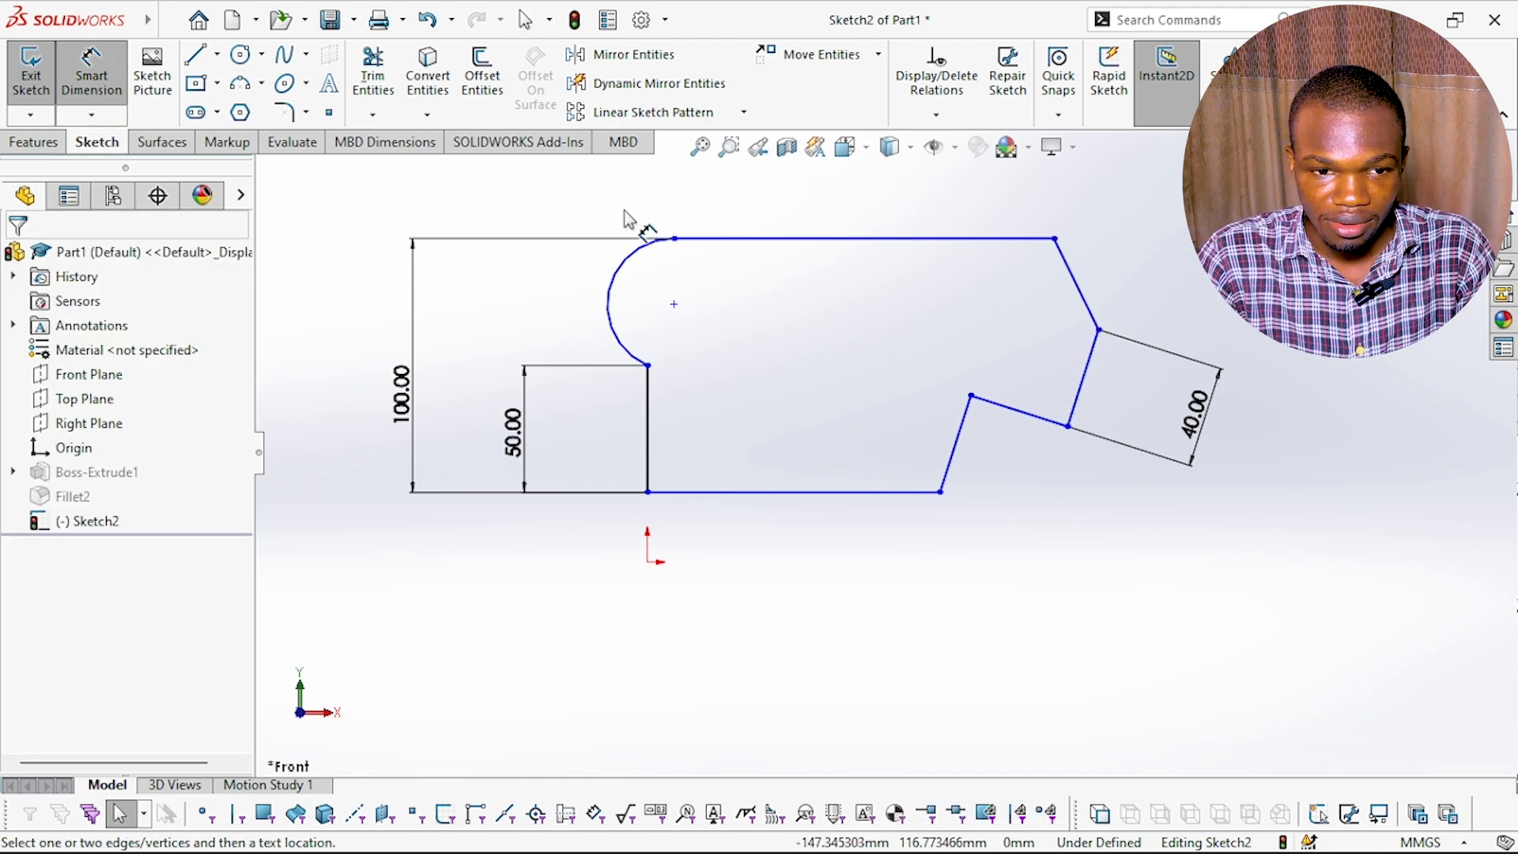
{"action": "left_click", "coordinate": [1090, 312]}
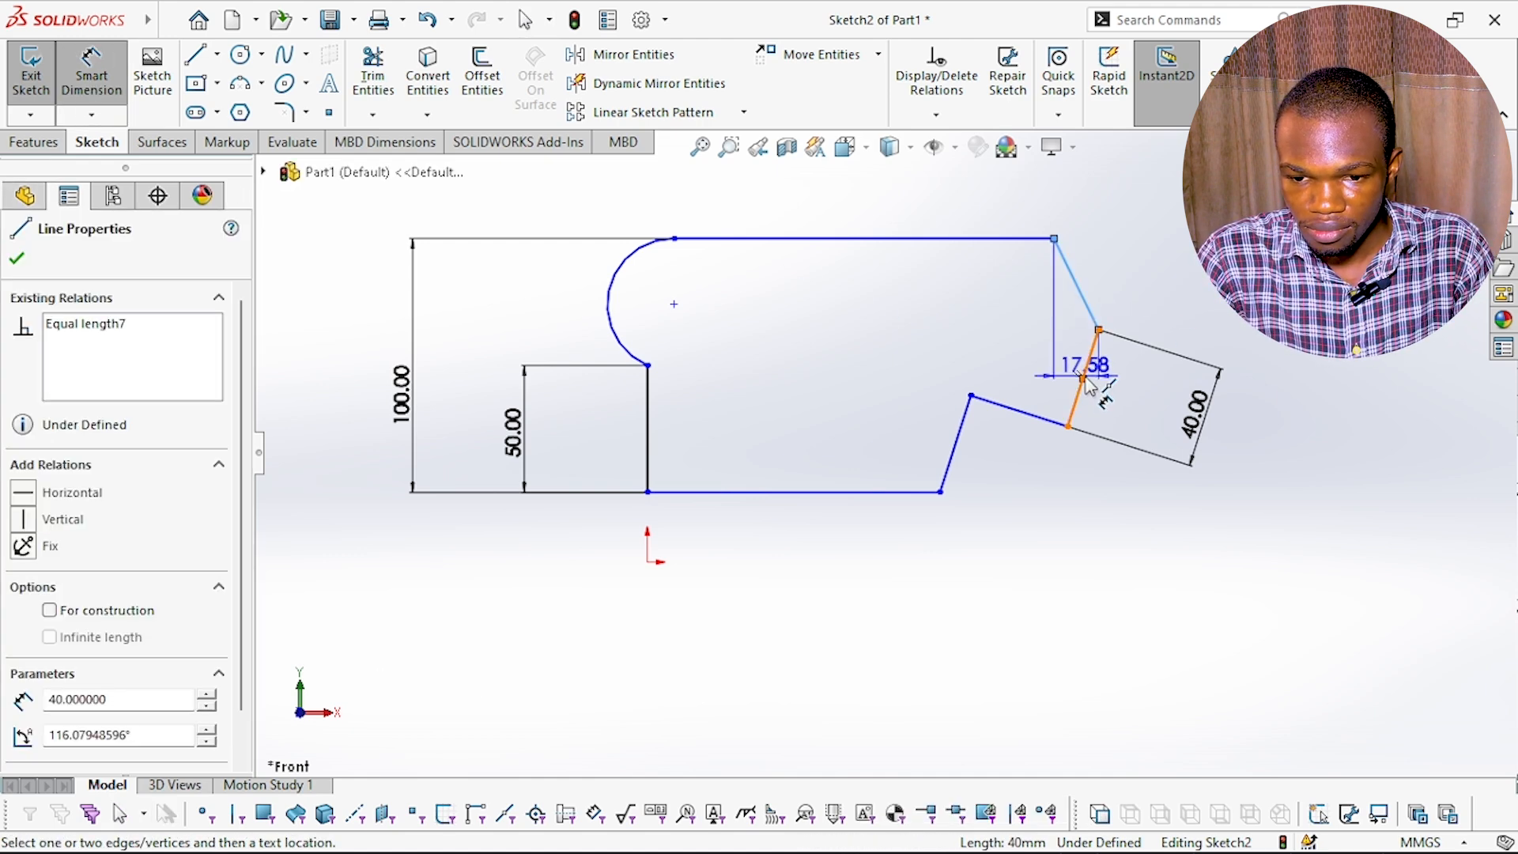
{"action": "left_click", "coordinate": [1088, 371]}
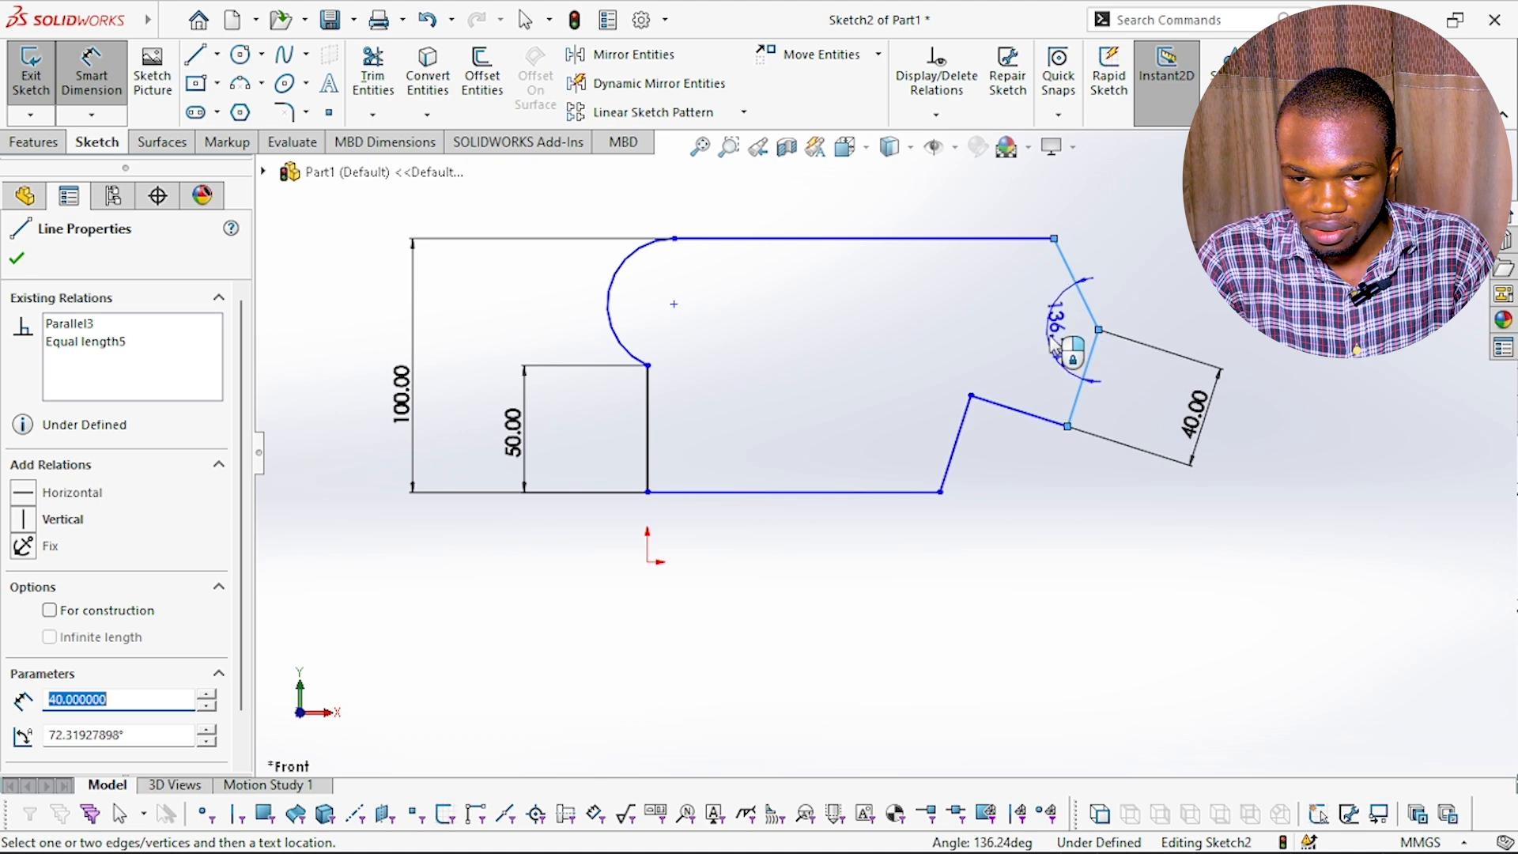
{"action": "left_click", "coordinate": [1061, 346]}
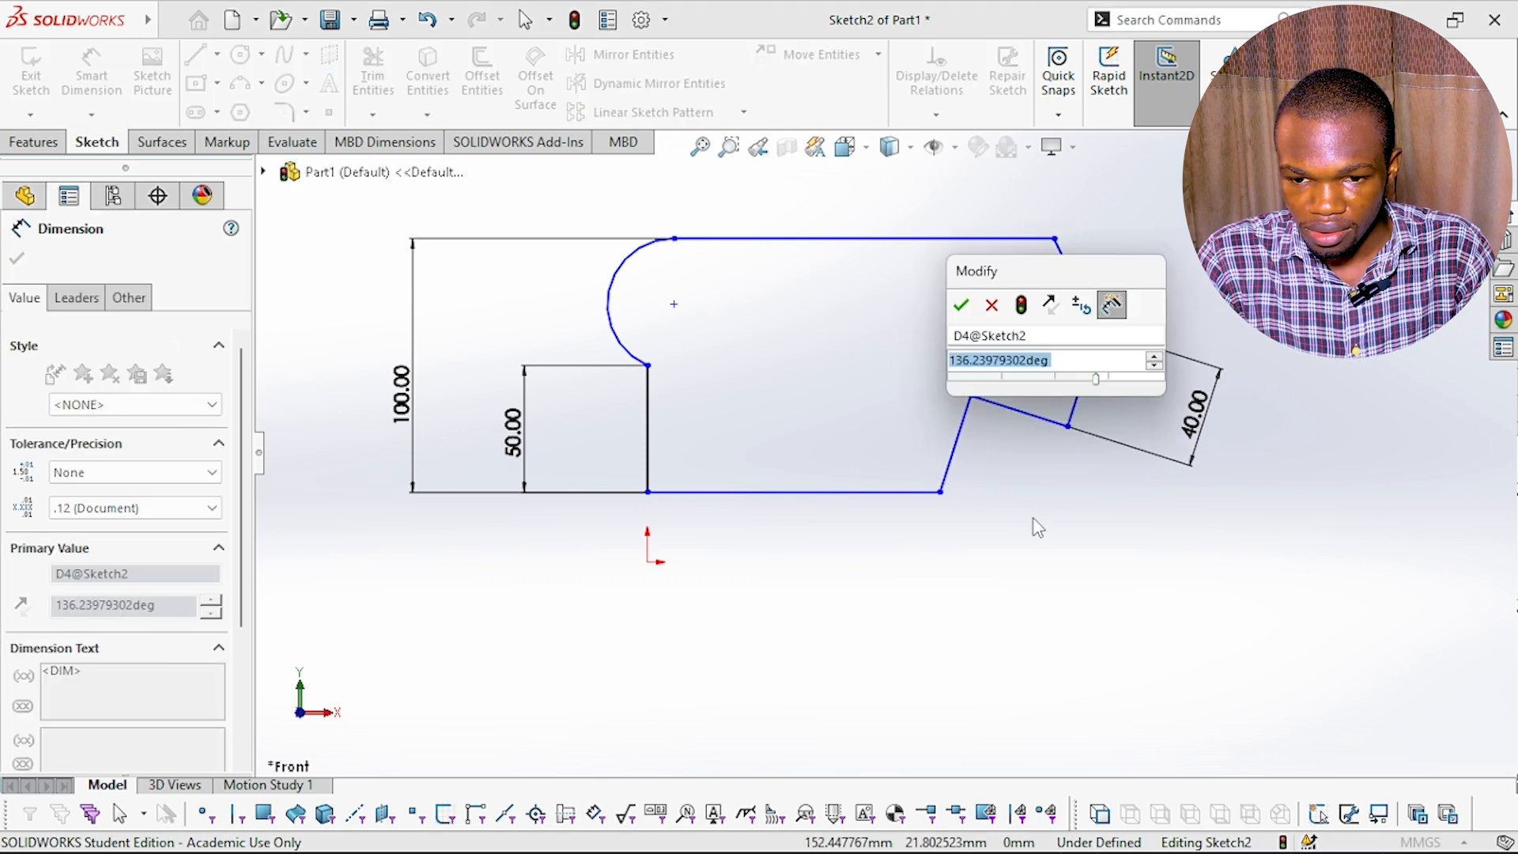
{"action": "type", "text": "140"}
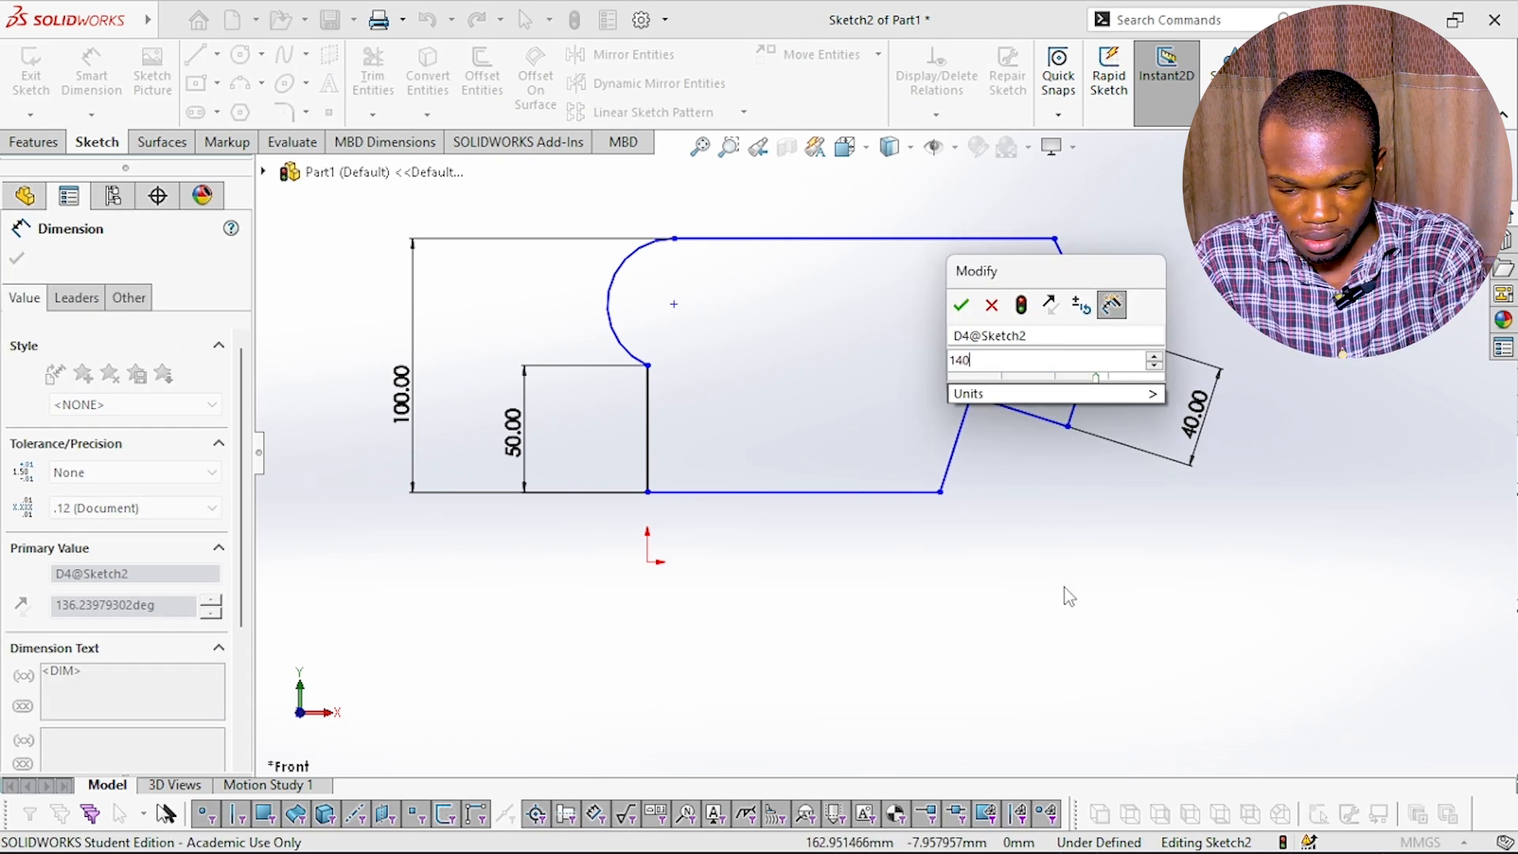
{"action": "key", "text": "Return"}
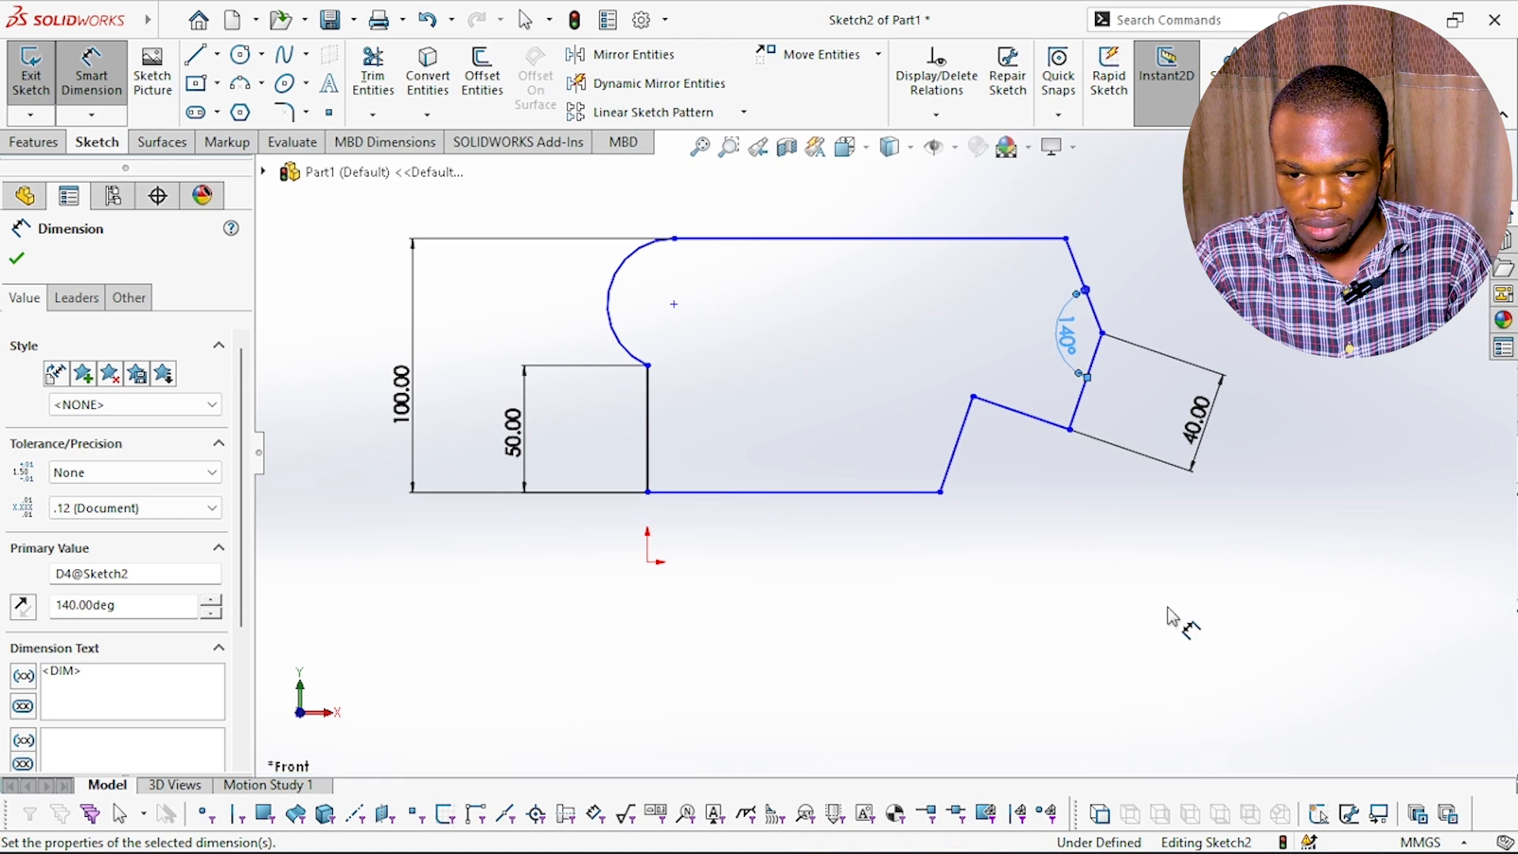
{"action": "right_click", "coordinate": [1168, 616]}
{"action": "left_click", "coordinate": [1197, 671]}
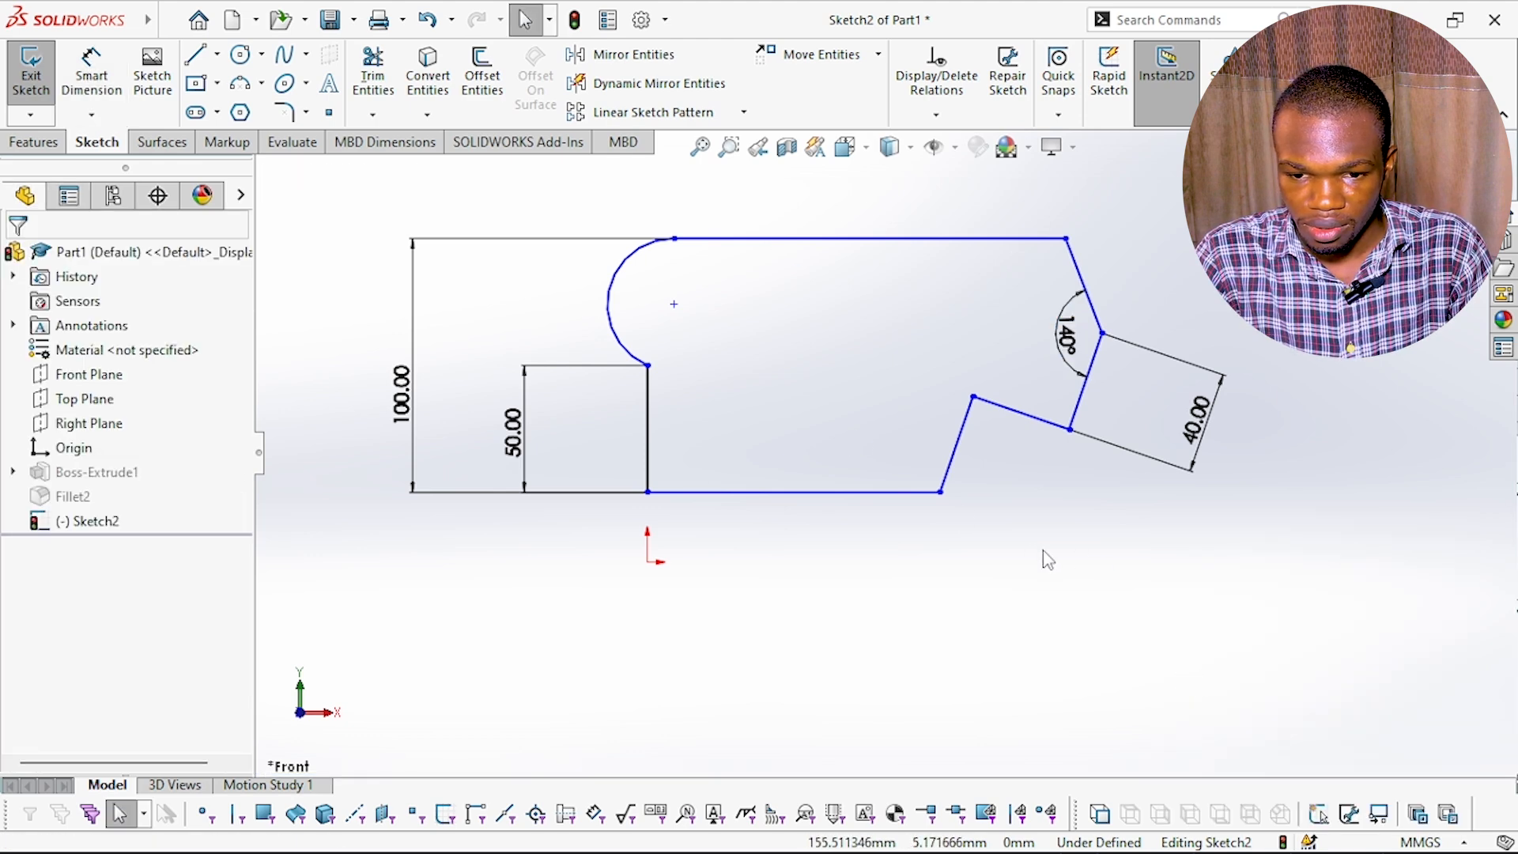
- Apply a Tangent relation between the arc and the top horizontal line
{"action": "scroll", "coordinate": [1058, 527], "scroll_direction": "up", "scroll_amount": 1}
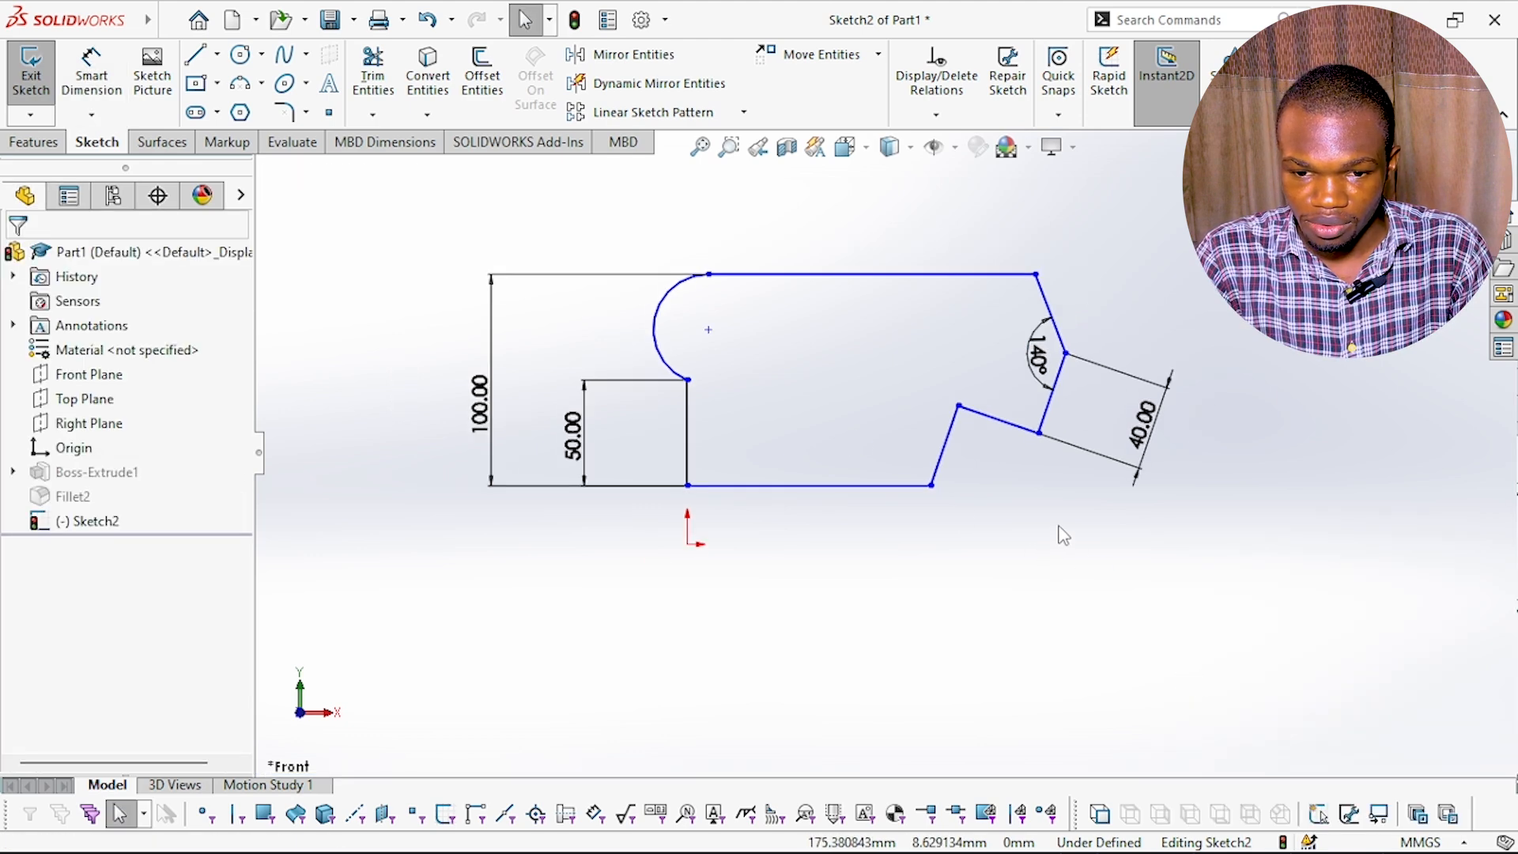
{"action": "left_click", "coordinate": [689, 283]}
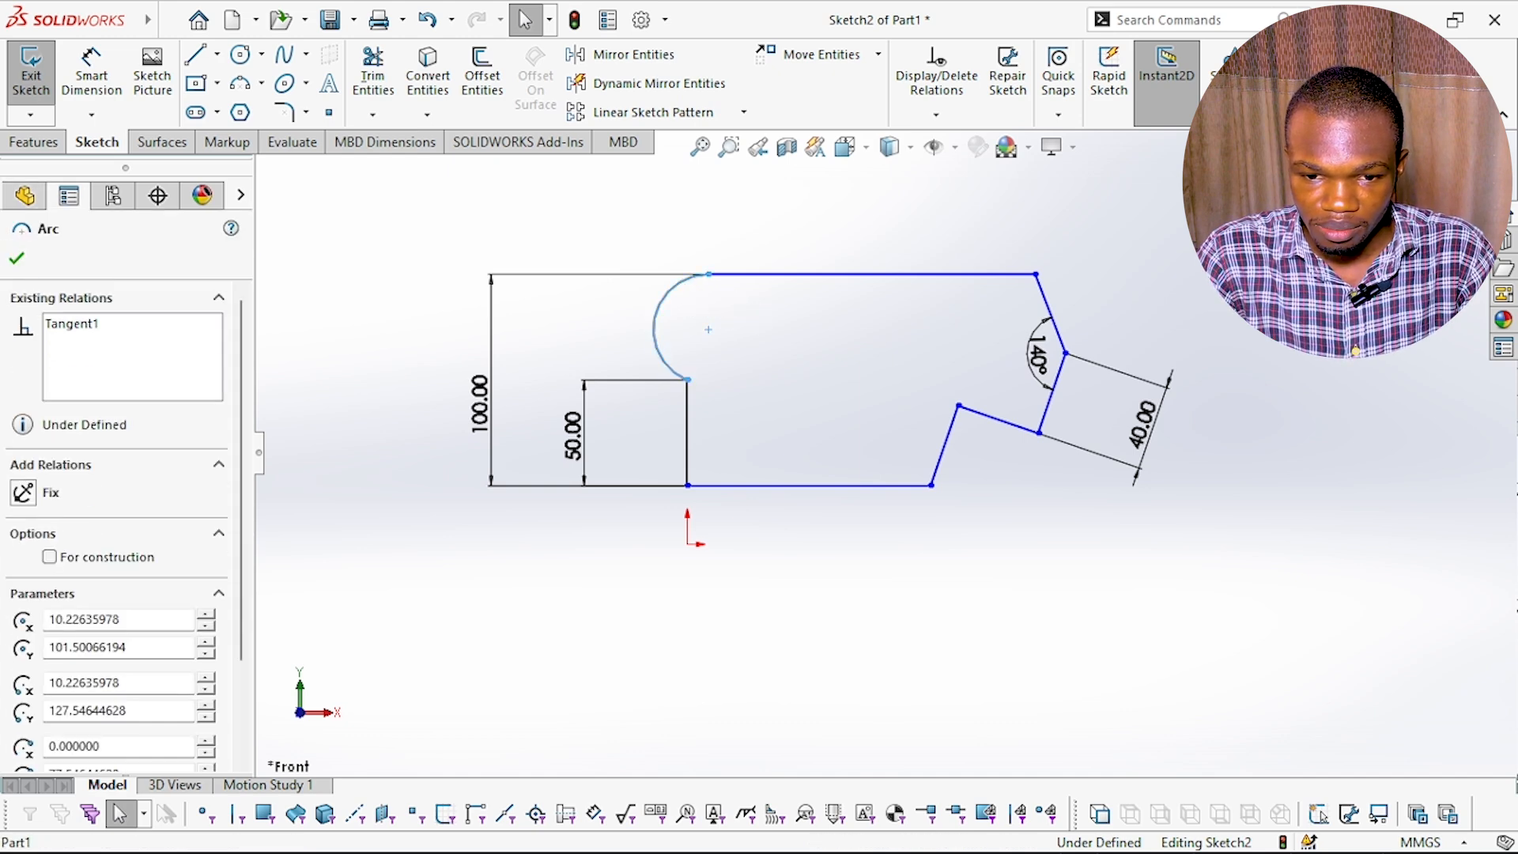
{"action": "left_click", "coordinate": [741, 277], "text": "ctrl"}
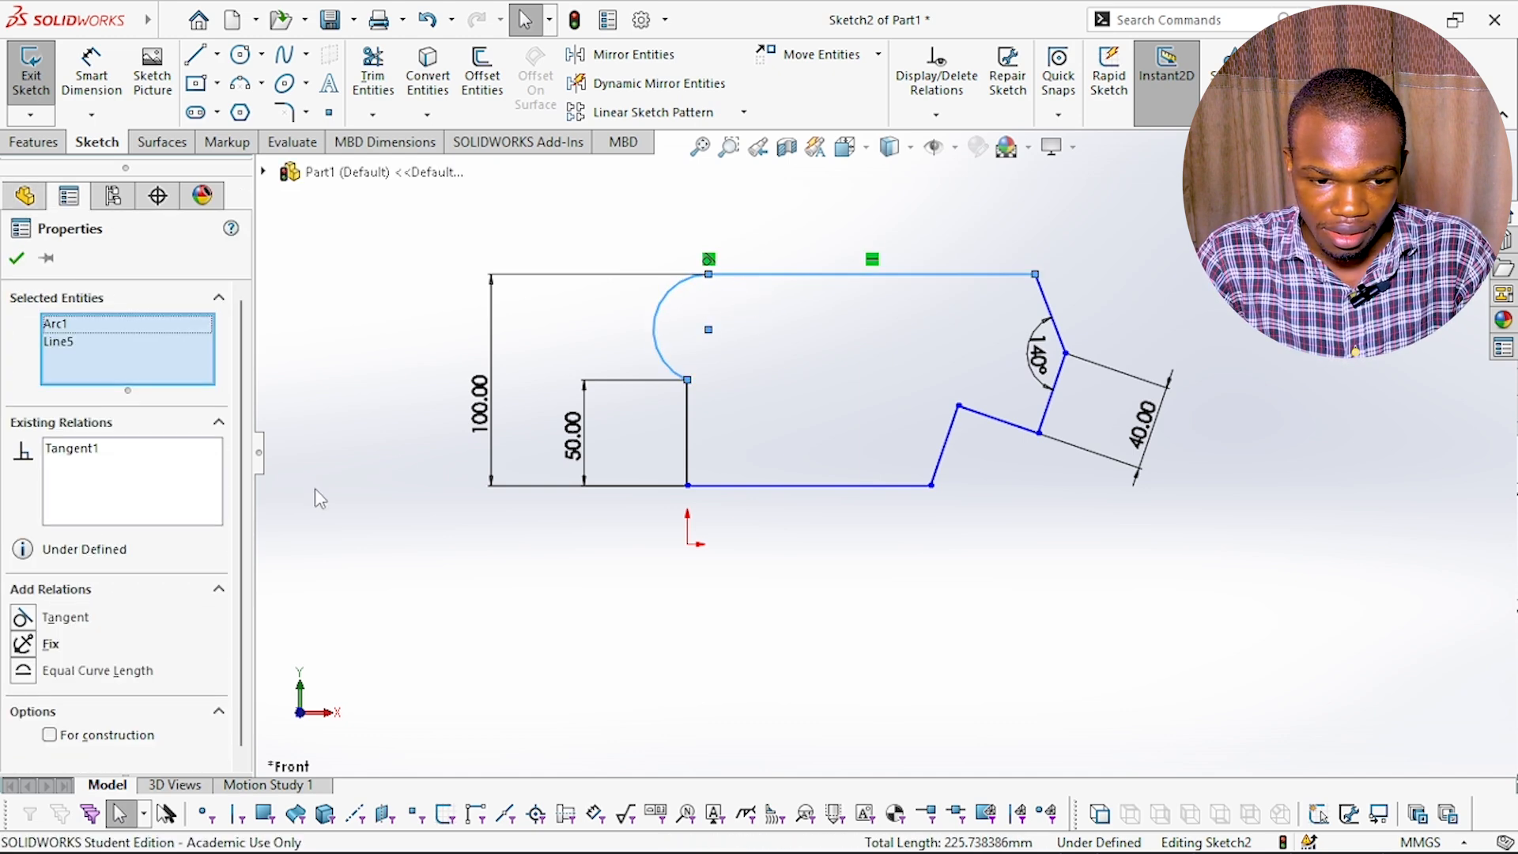
{"action": "left_click", "coordinate": [24, 622]}
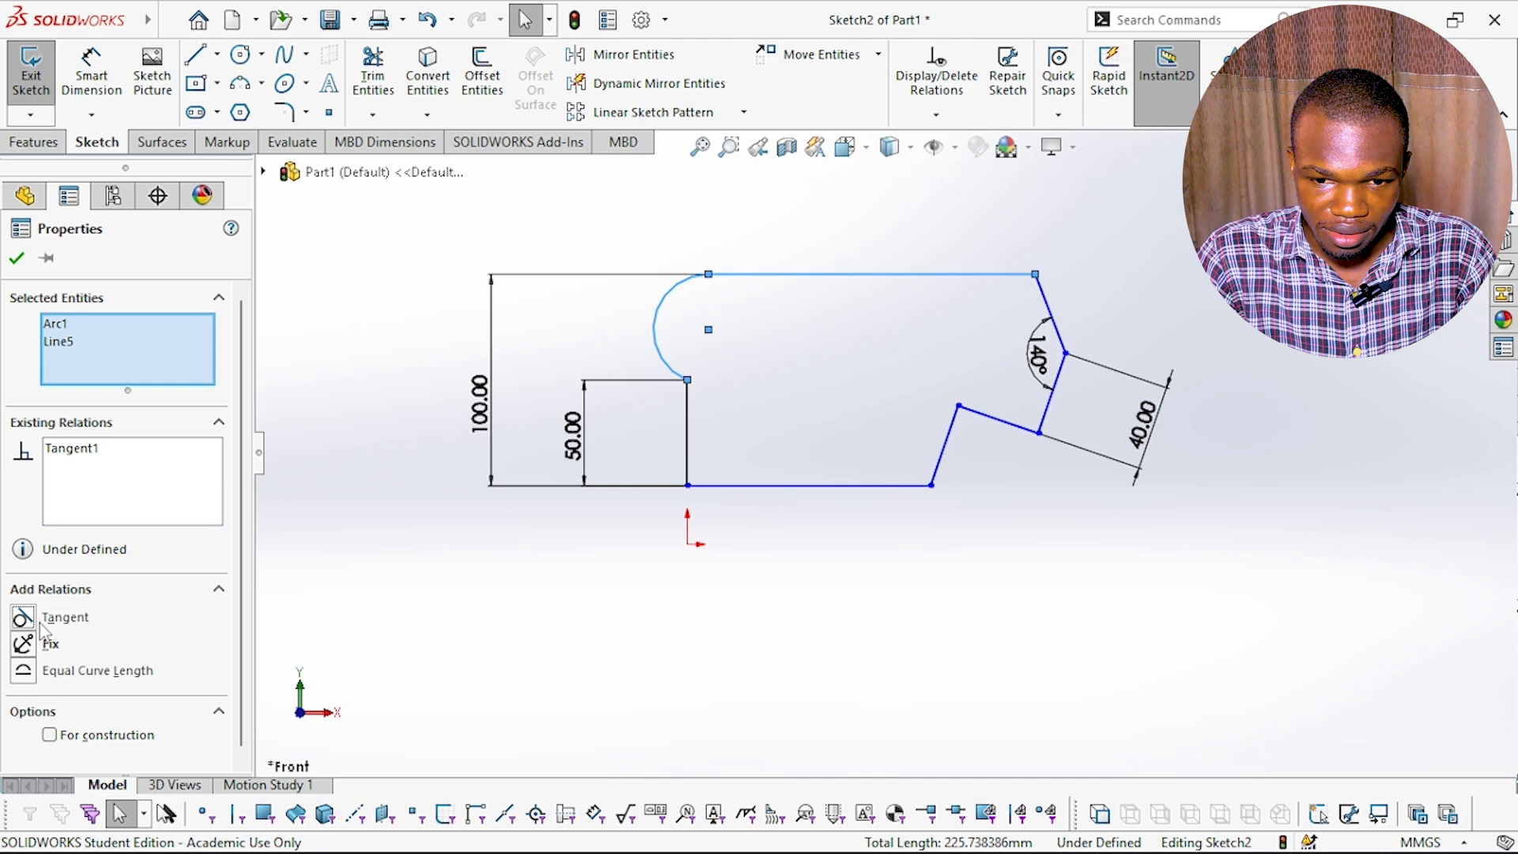
{"action": "left_click", "coordinate": [646, 630]}
- Add a Tangent relation between the arc and the 50 mm vertical line below it
{"action": "left_click", "coordinate": [670, 375]}
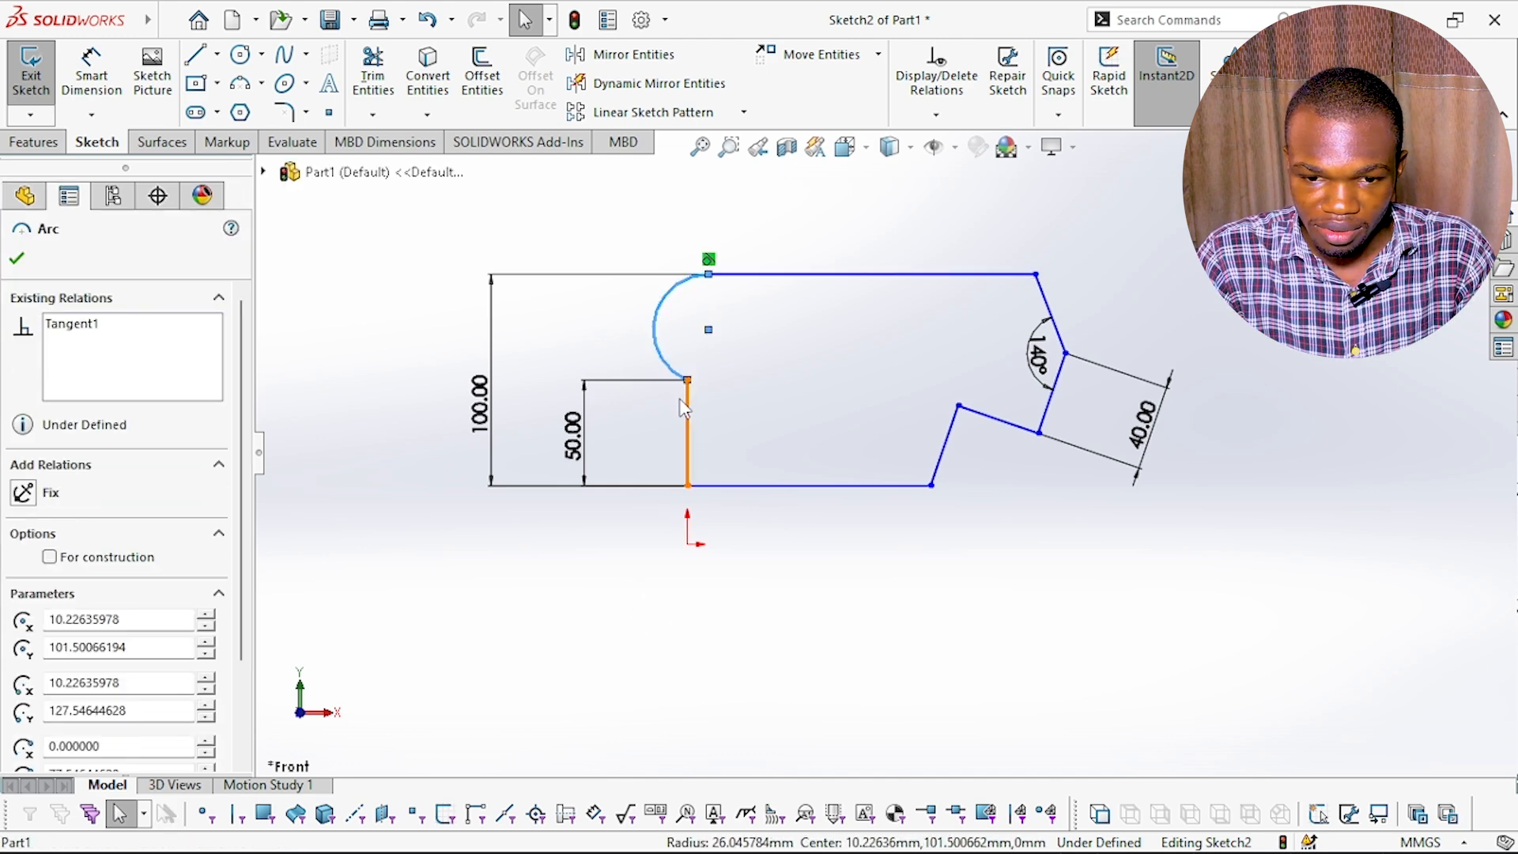
{"action": "left_click", "coordinate": [687, 439]}
{"action": "left_click", "coordinate": [671, 372], "text": "ctrl"}
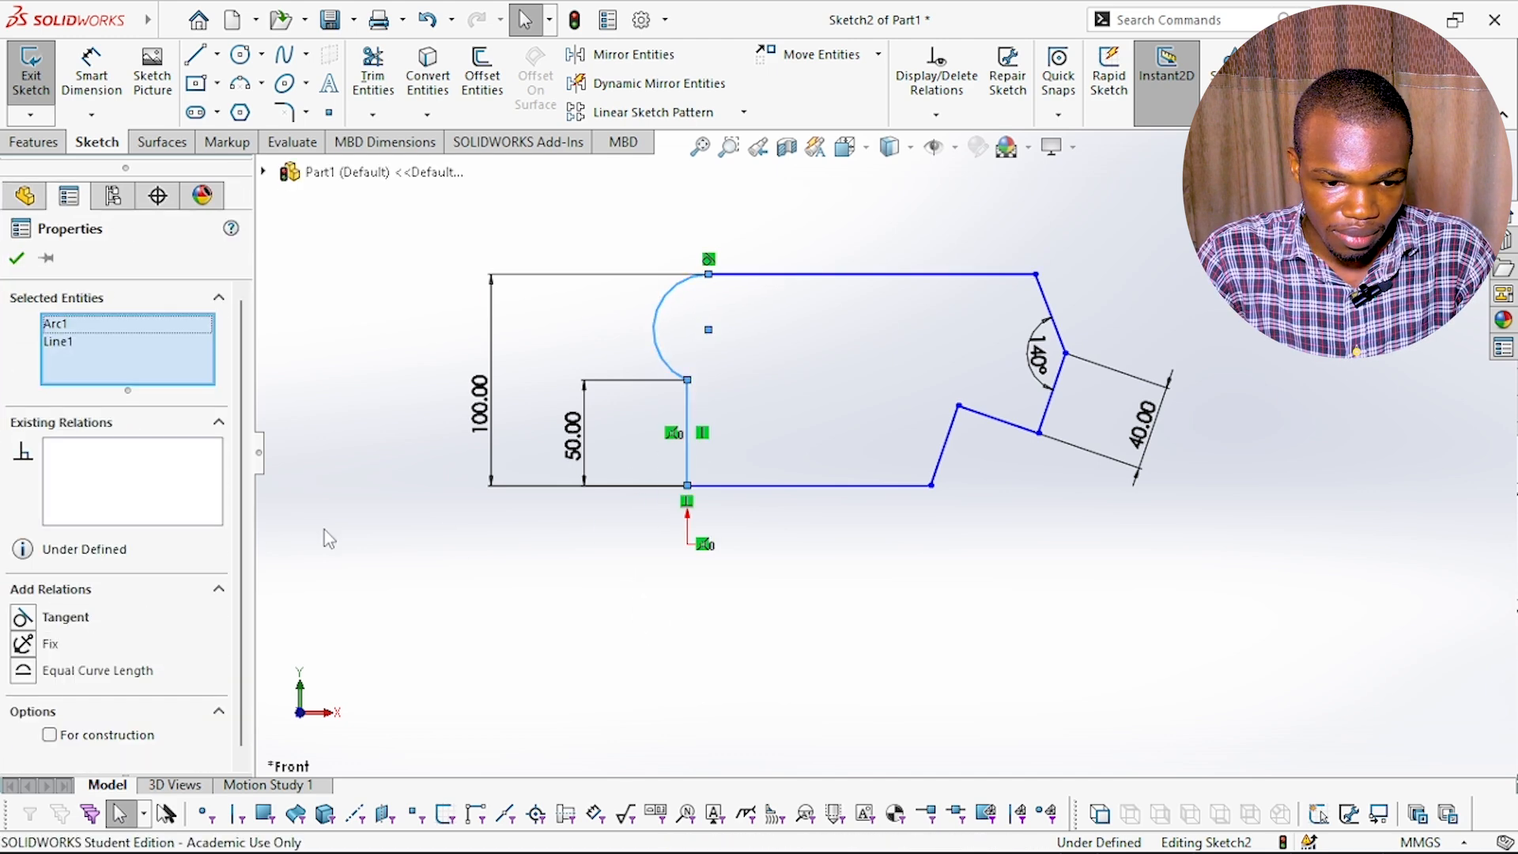
{"action": "left_click", "coordinate": [23, 617]}
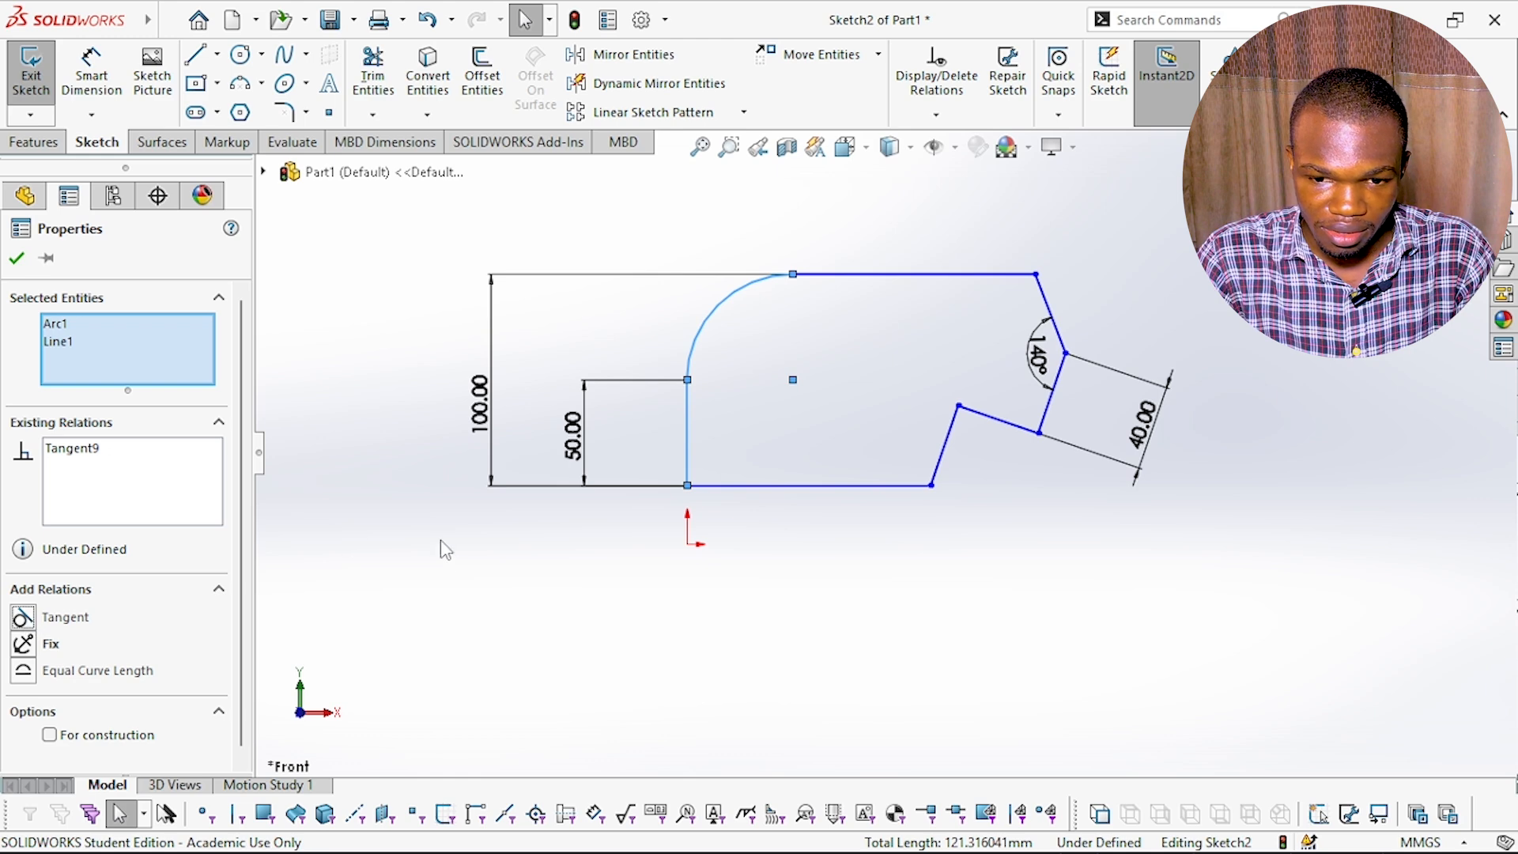
{"action": "left_click", "coordinate": [467, 567]}
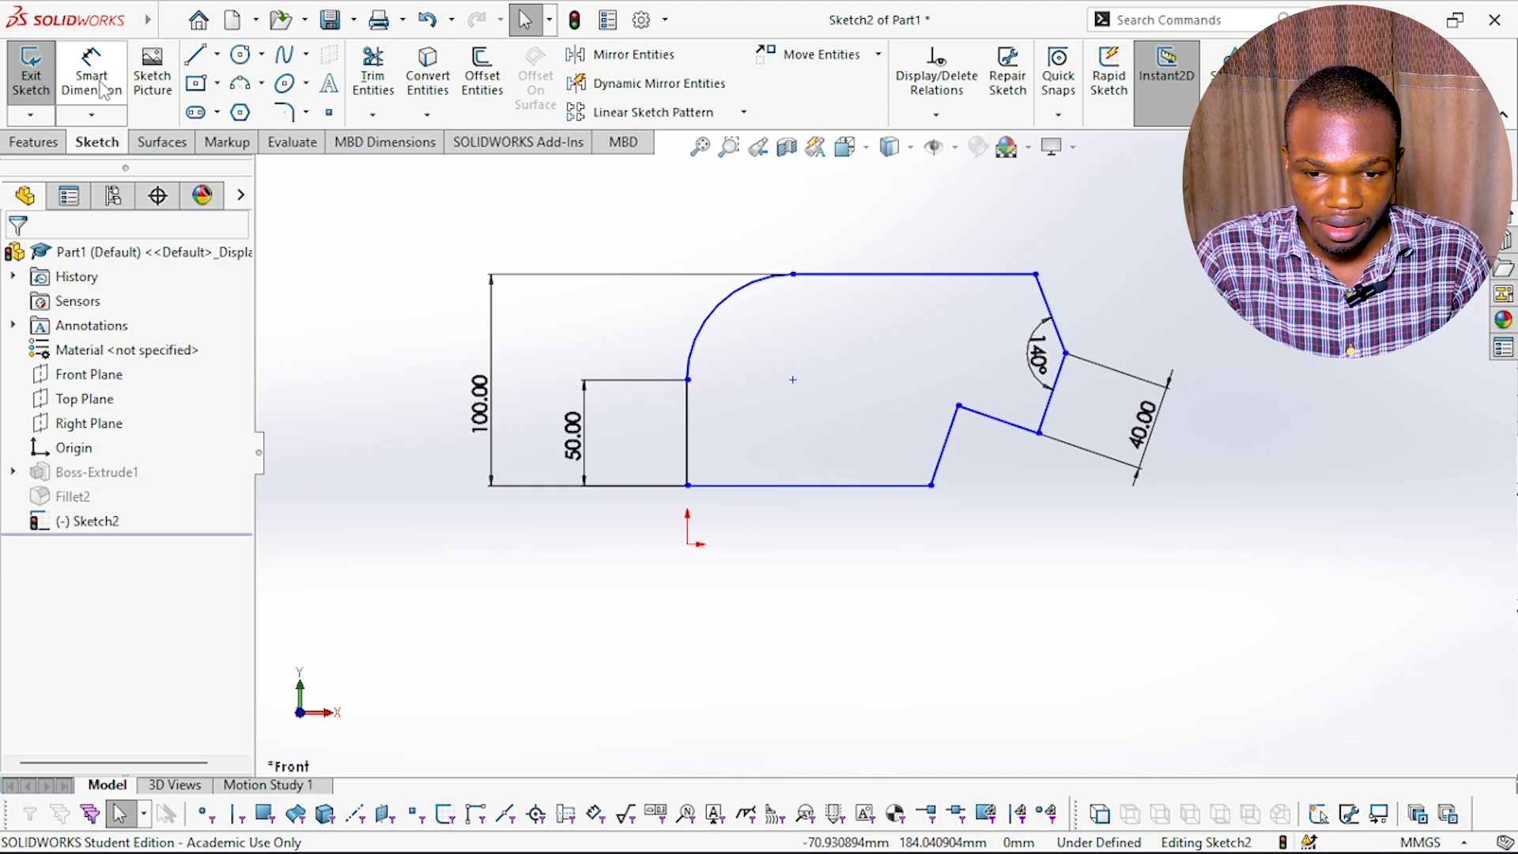
- Try an Equal relation between the bottom and top horizontal lines, and delete that relation
{"action": "left_click", "coordinate": [901, 484]}
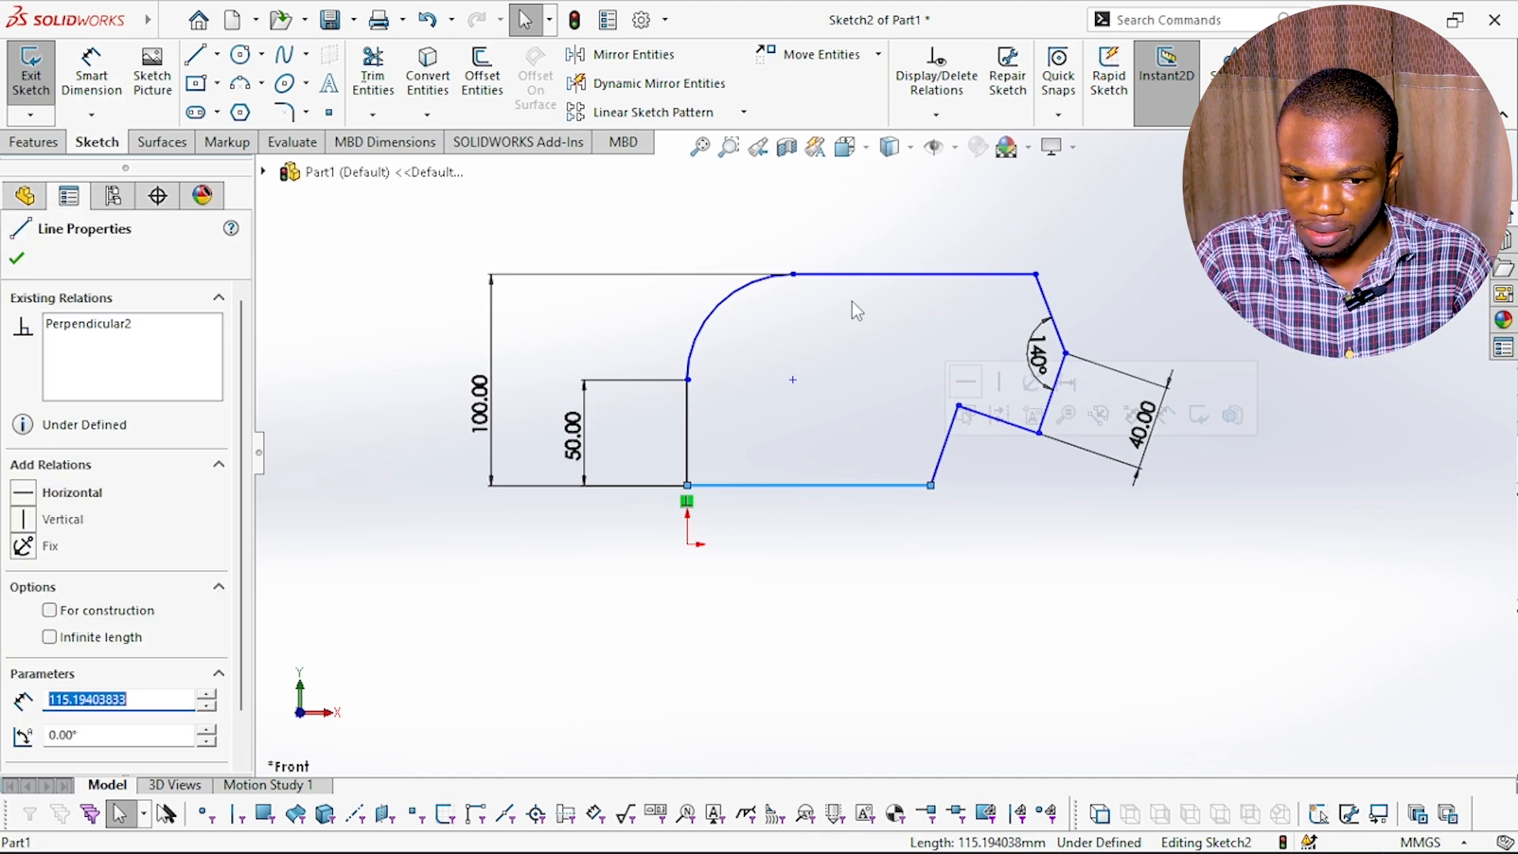
{"action": "left_click", "coordinate": [863, 276], "text": "ctrl"}
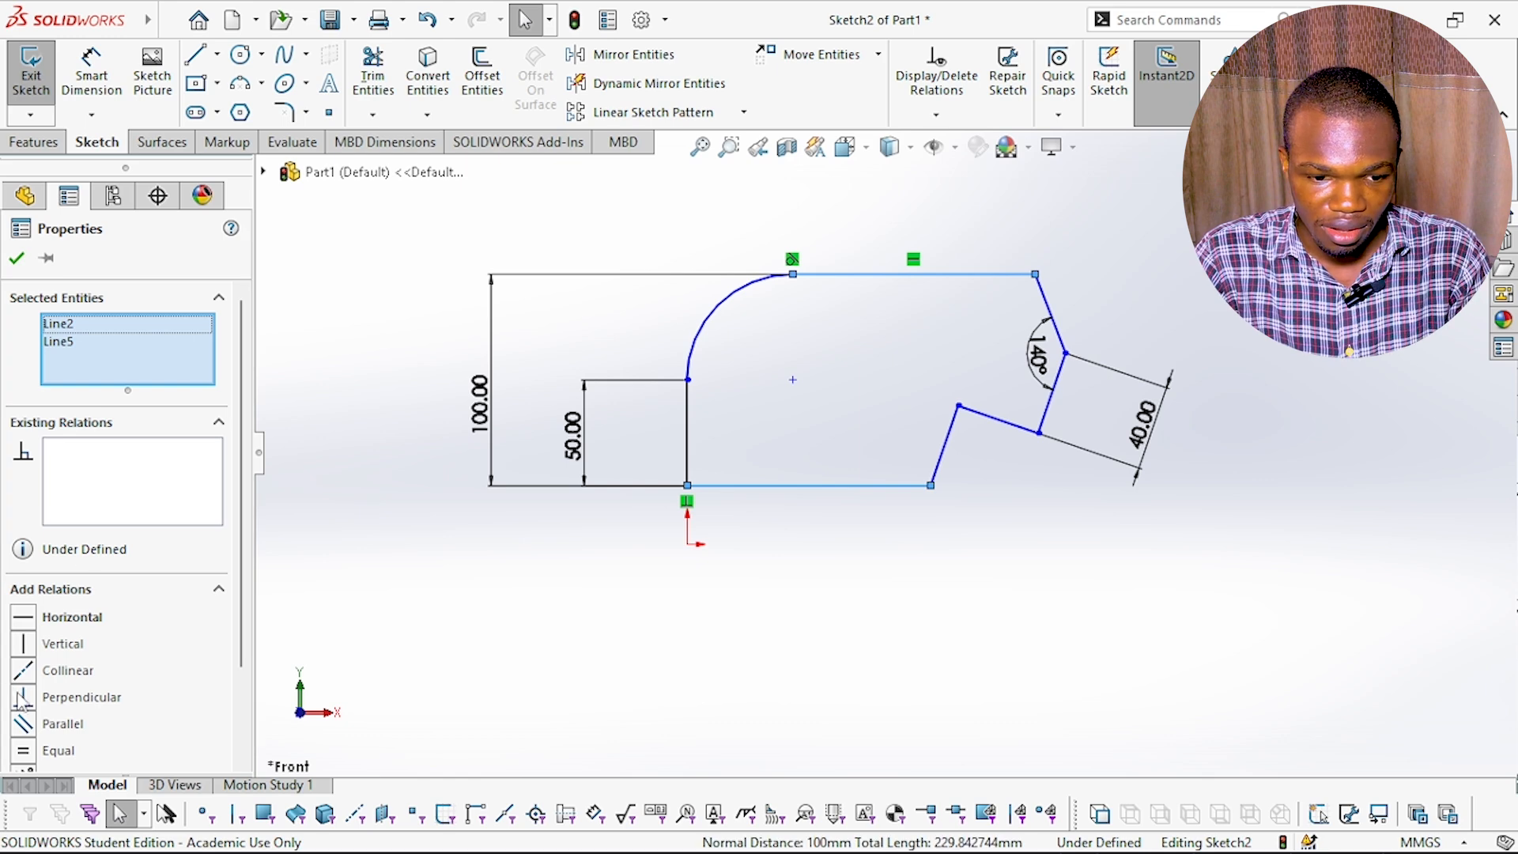
{"action": "left_click", "coordinate": [35, 751]}
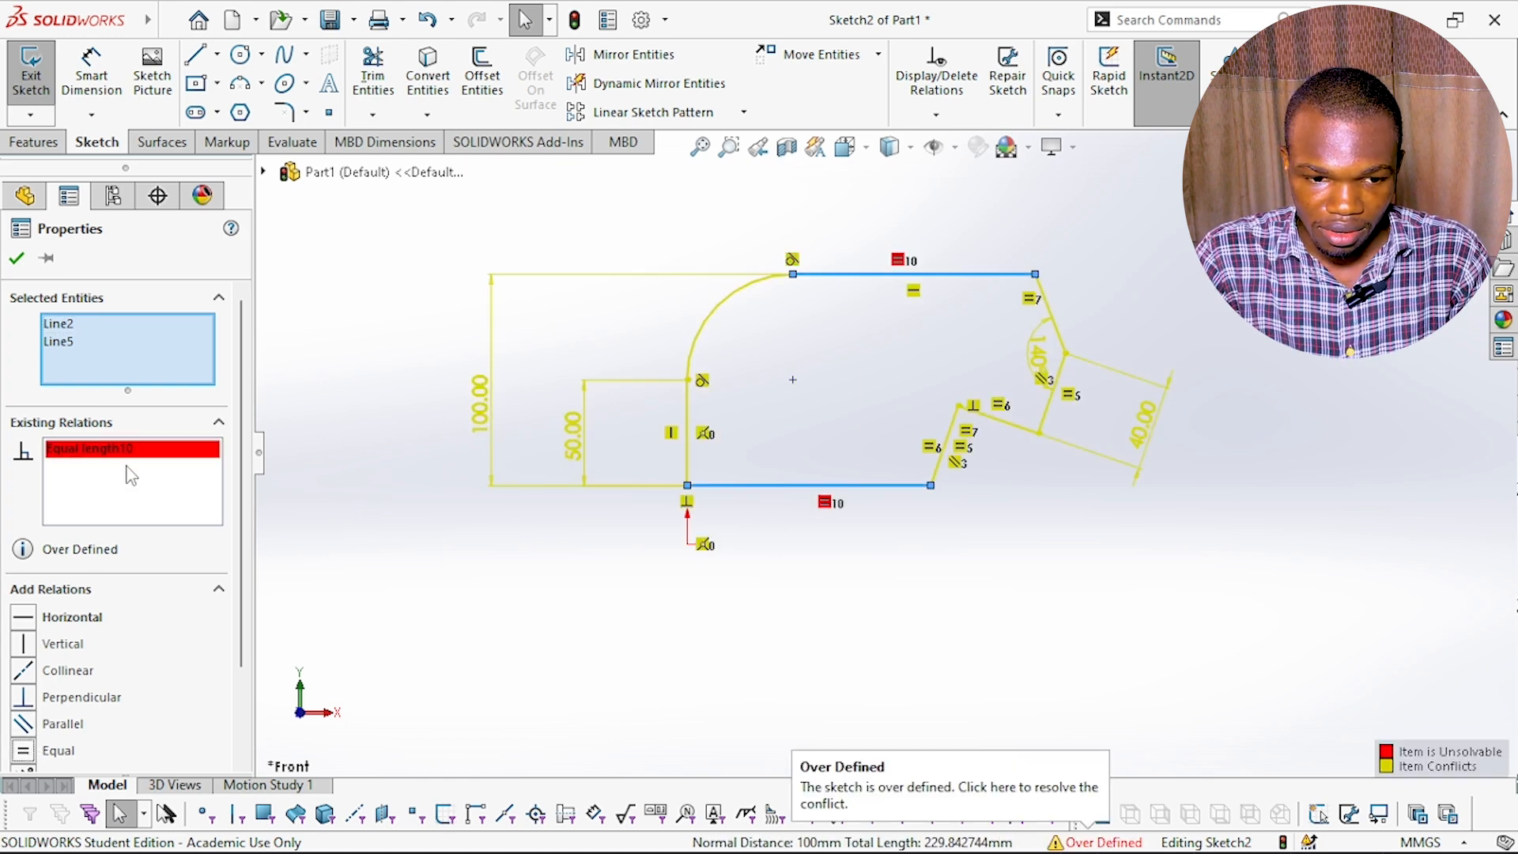
{"action": "right_click", "coordinate": [217, 470]}
{"action": "left_click", "coordinate": [226, 478]}
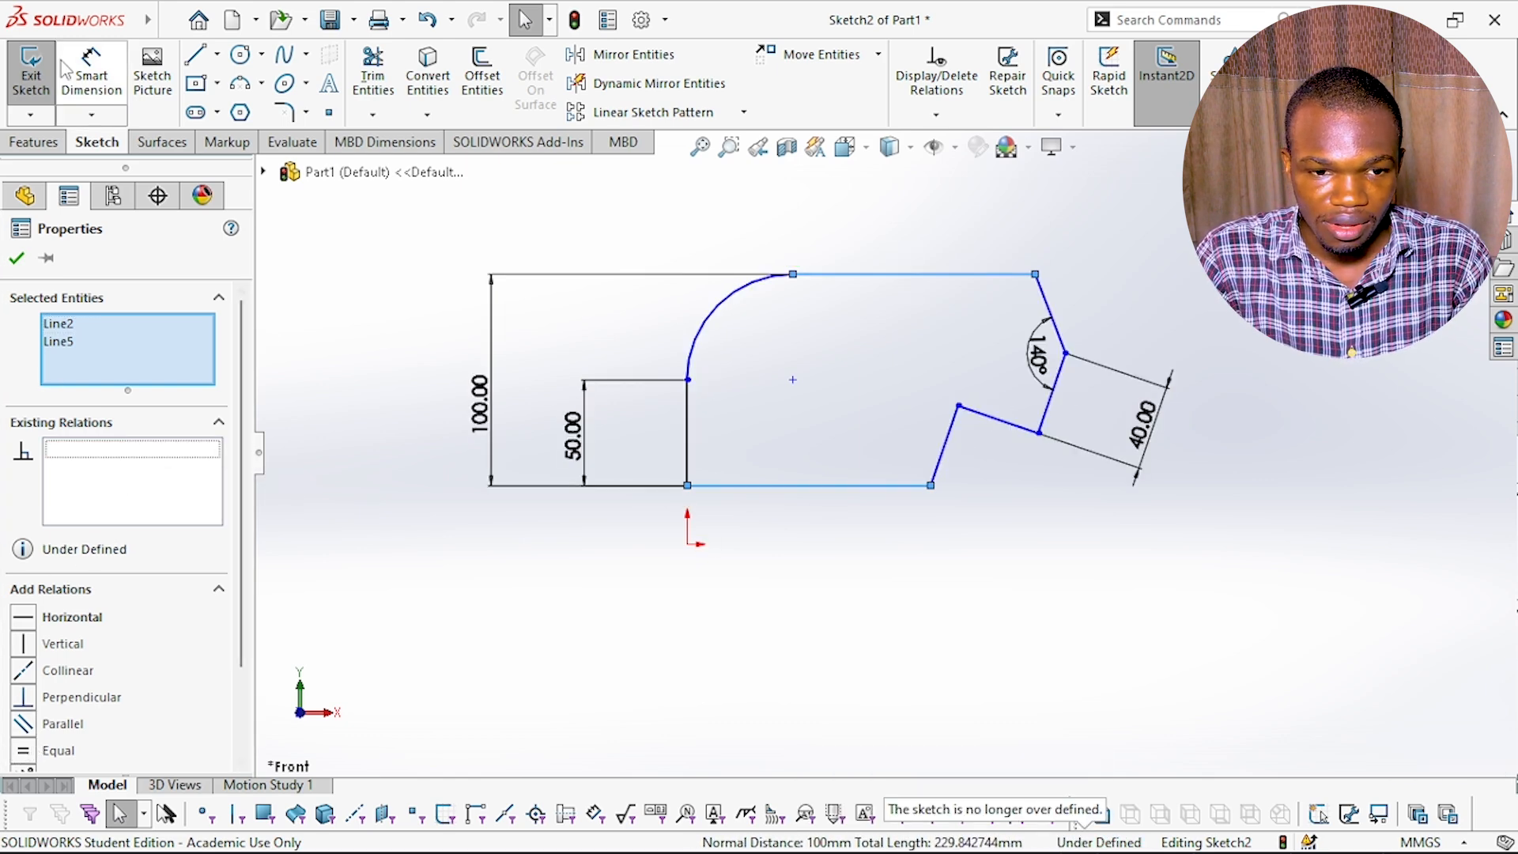
- Dimension the length of the top horizontal line as 115 mm with Smart Dimension
{"action": "left_click", "coordinate": [216, 112]}
{"action": "left_click", "coordinate": [44, 79]}
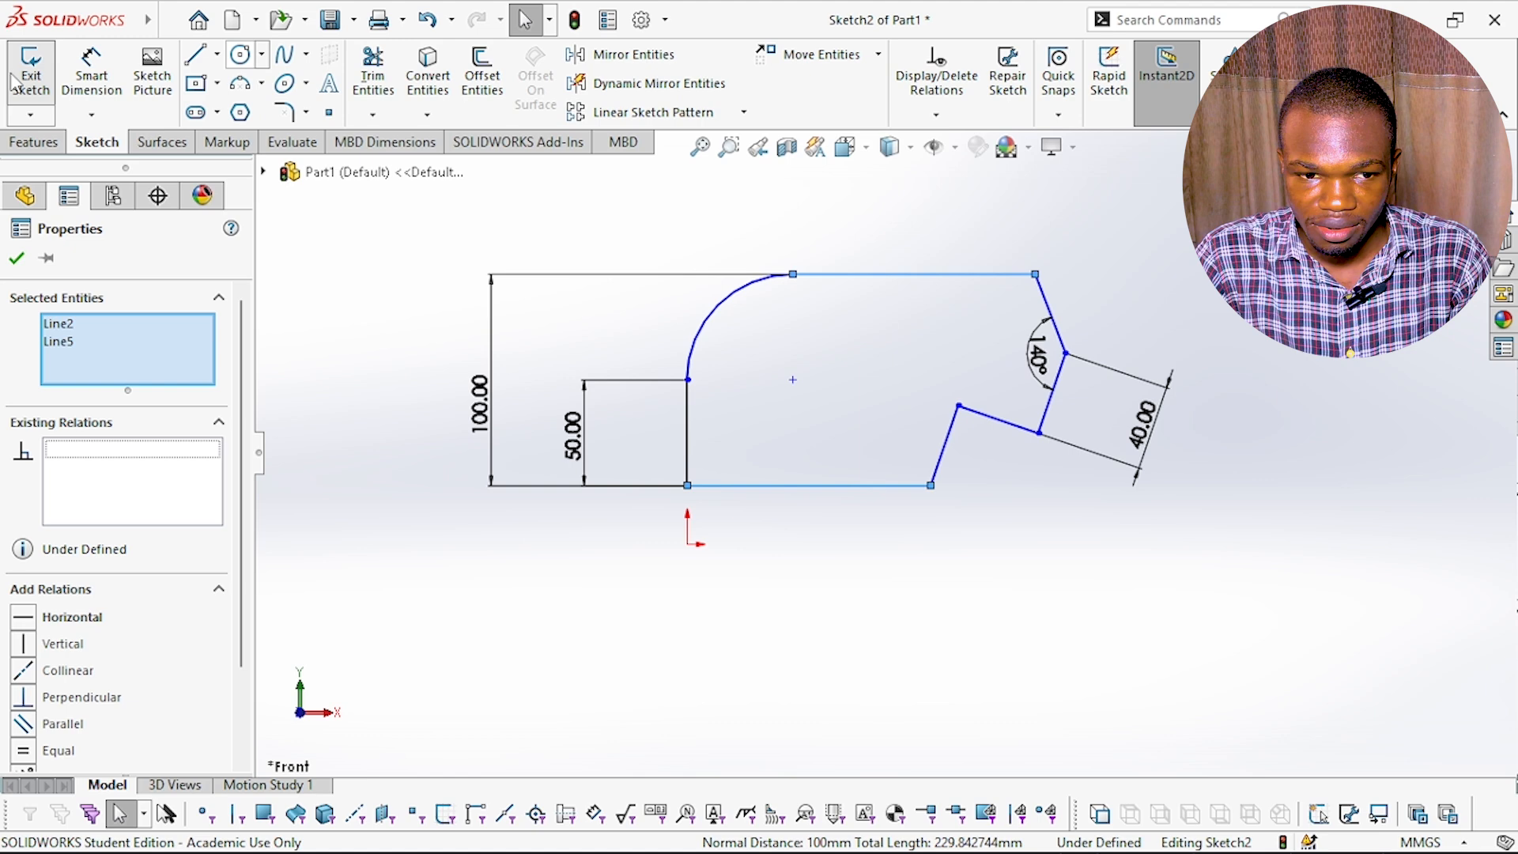
{"action": "left_click", "coordinate": [92, 87]}
{"action": "left_click", "coordinate": [966, 225]}
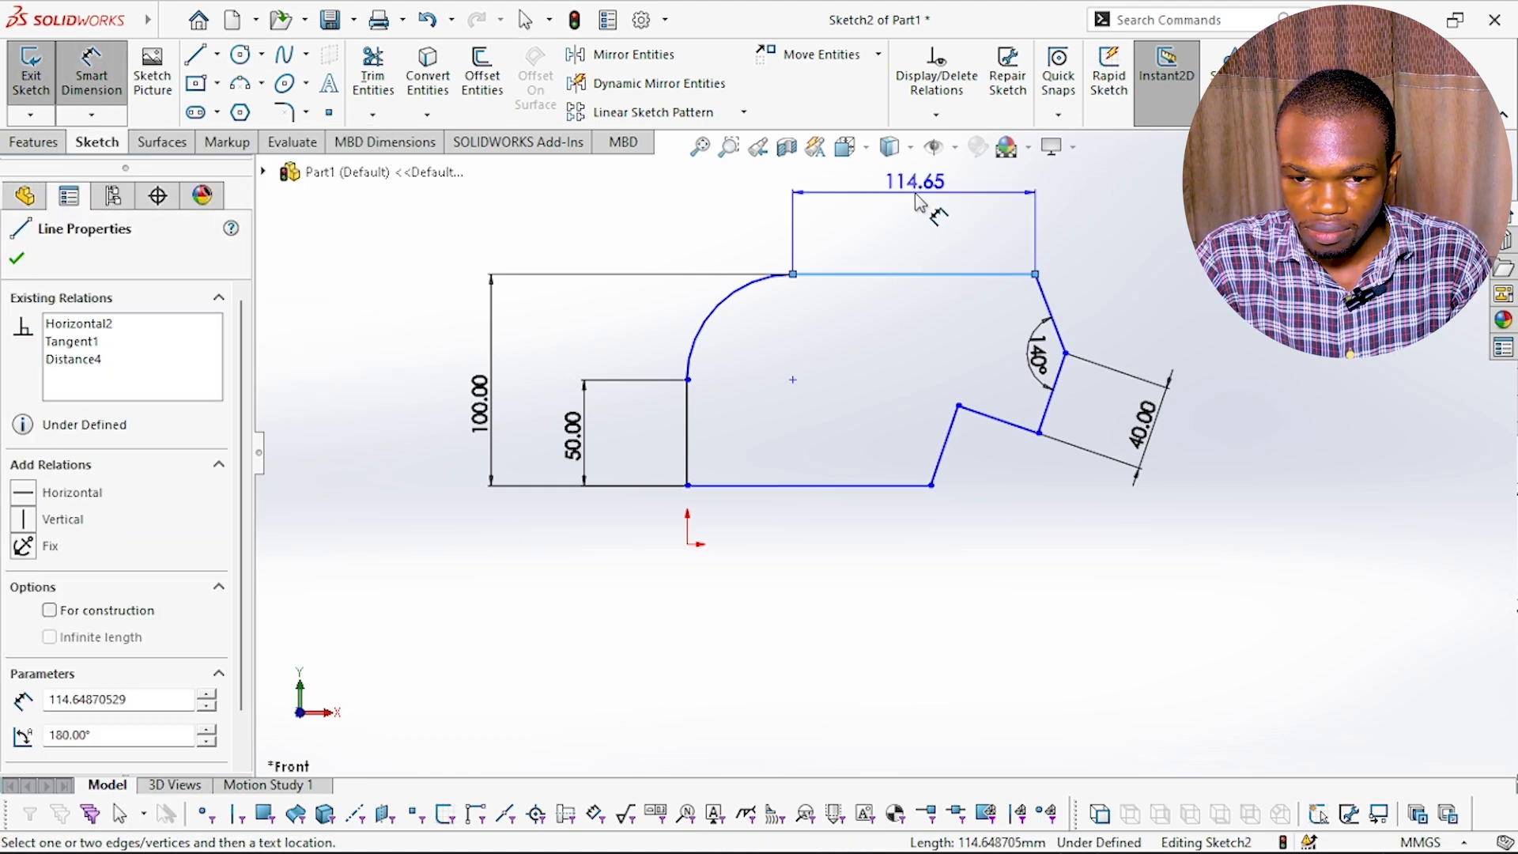
{"action": "left_click", "coordinate": [931, 211]}
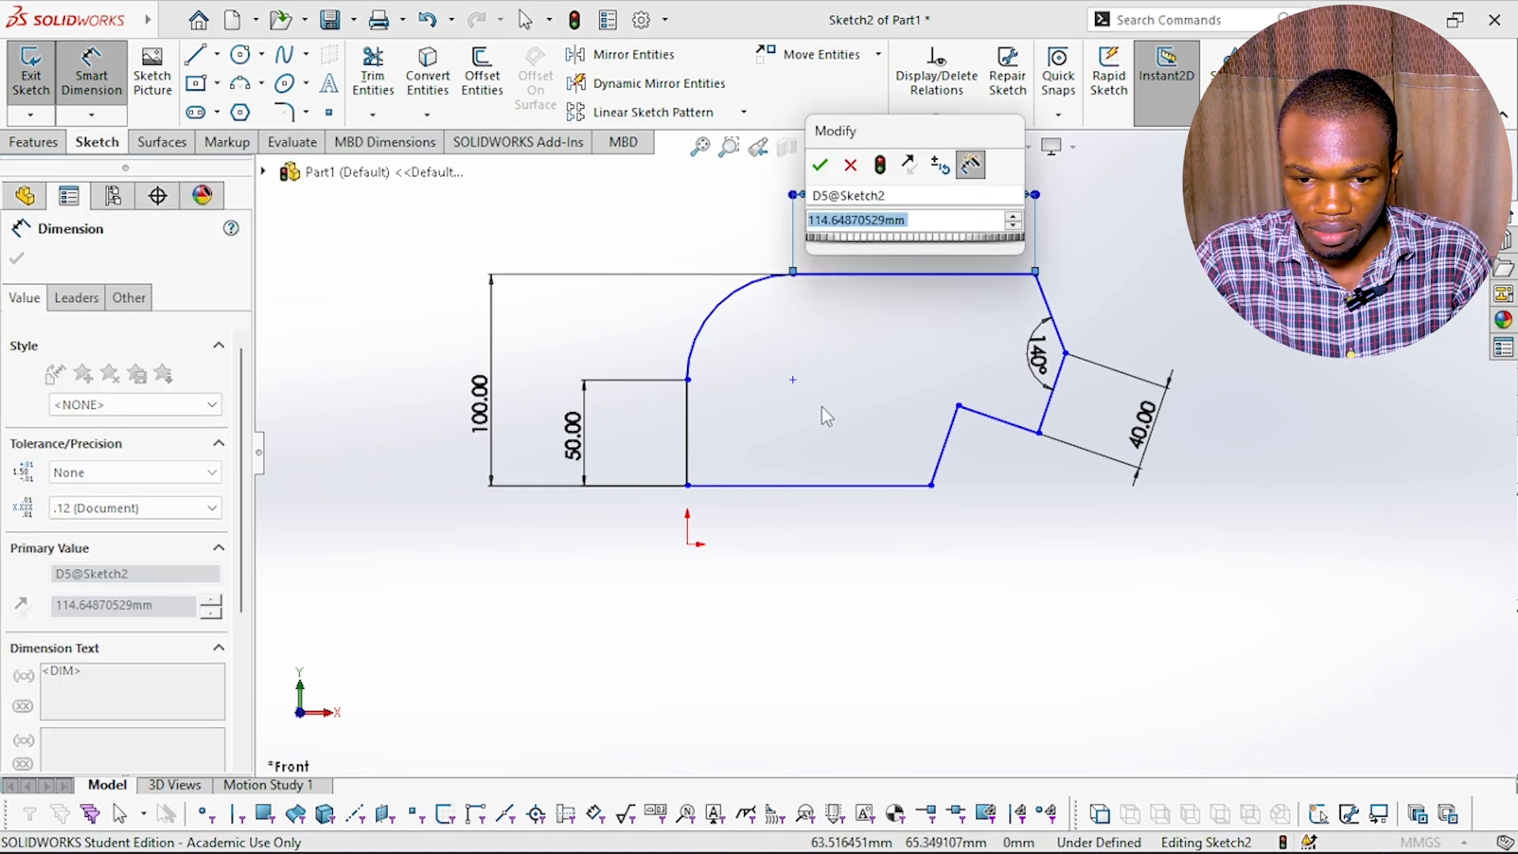
{"action": "type", "text": "115"}
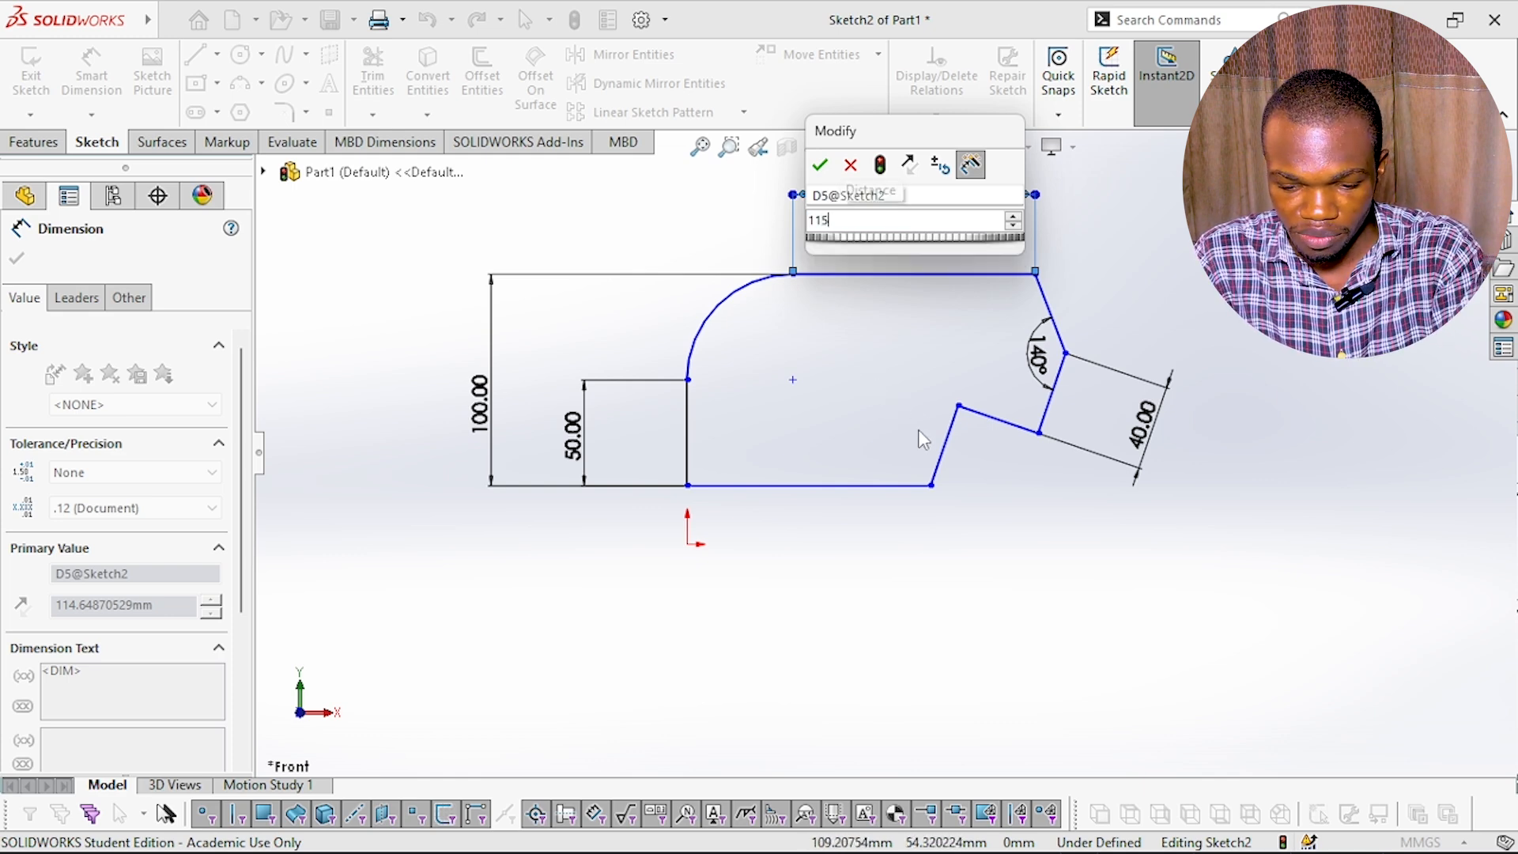
{"action": "key", "text": "Return"}
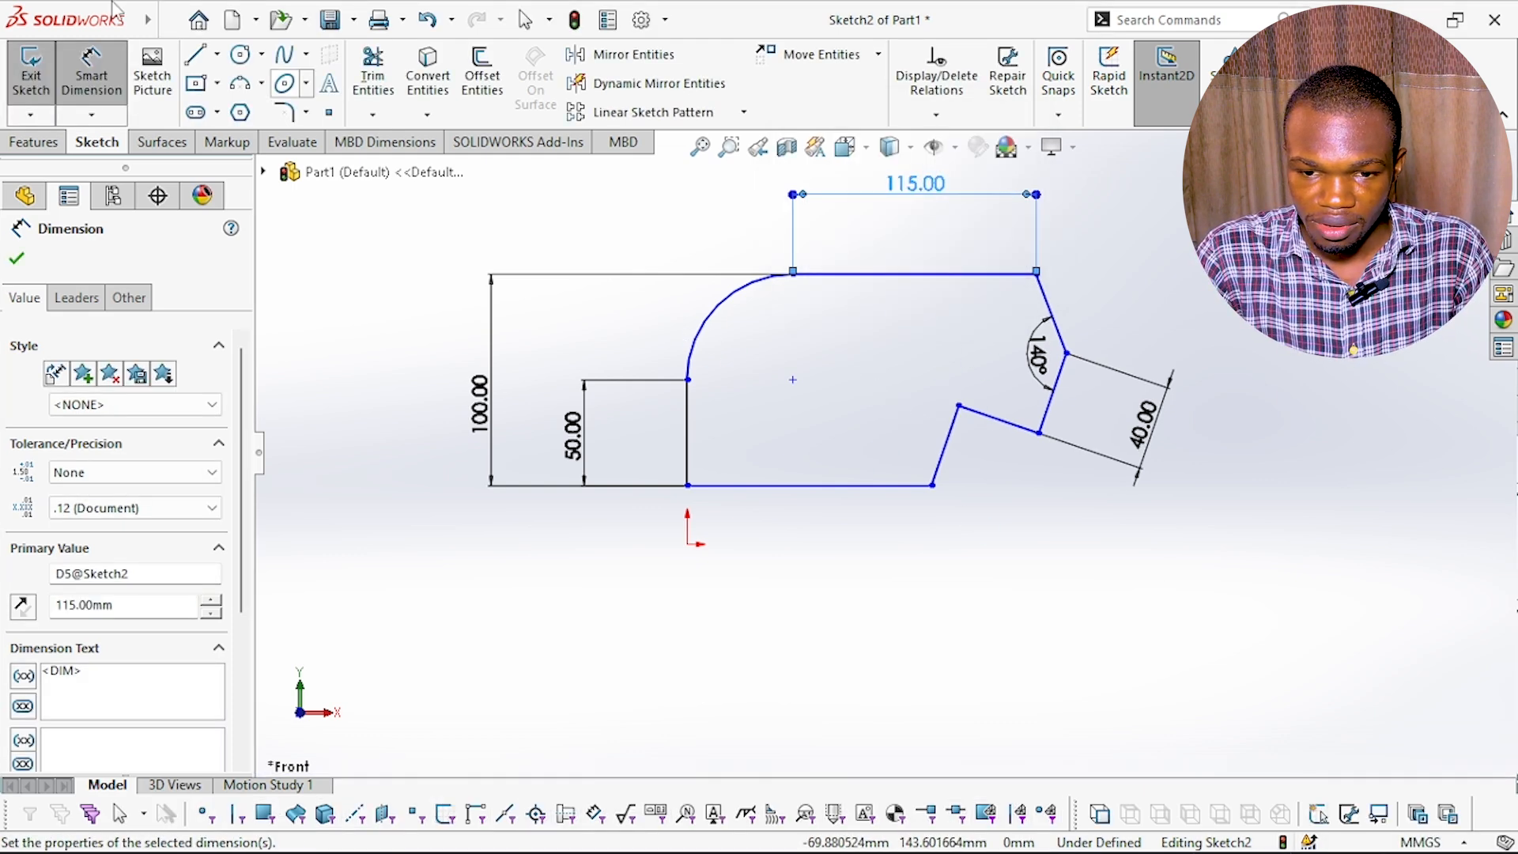
{"action": "key", "text": "Escape"}
- Try again to make the bottom line equal to the 115 mm top line, and delete the Equal relation
{"action": "left_click", "coordinate": [847, 277]}
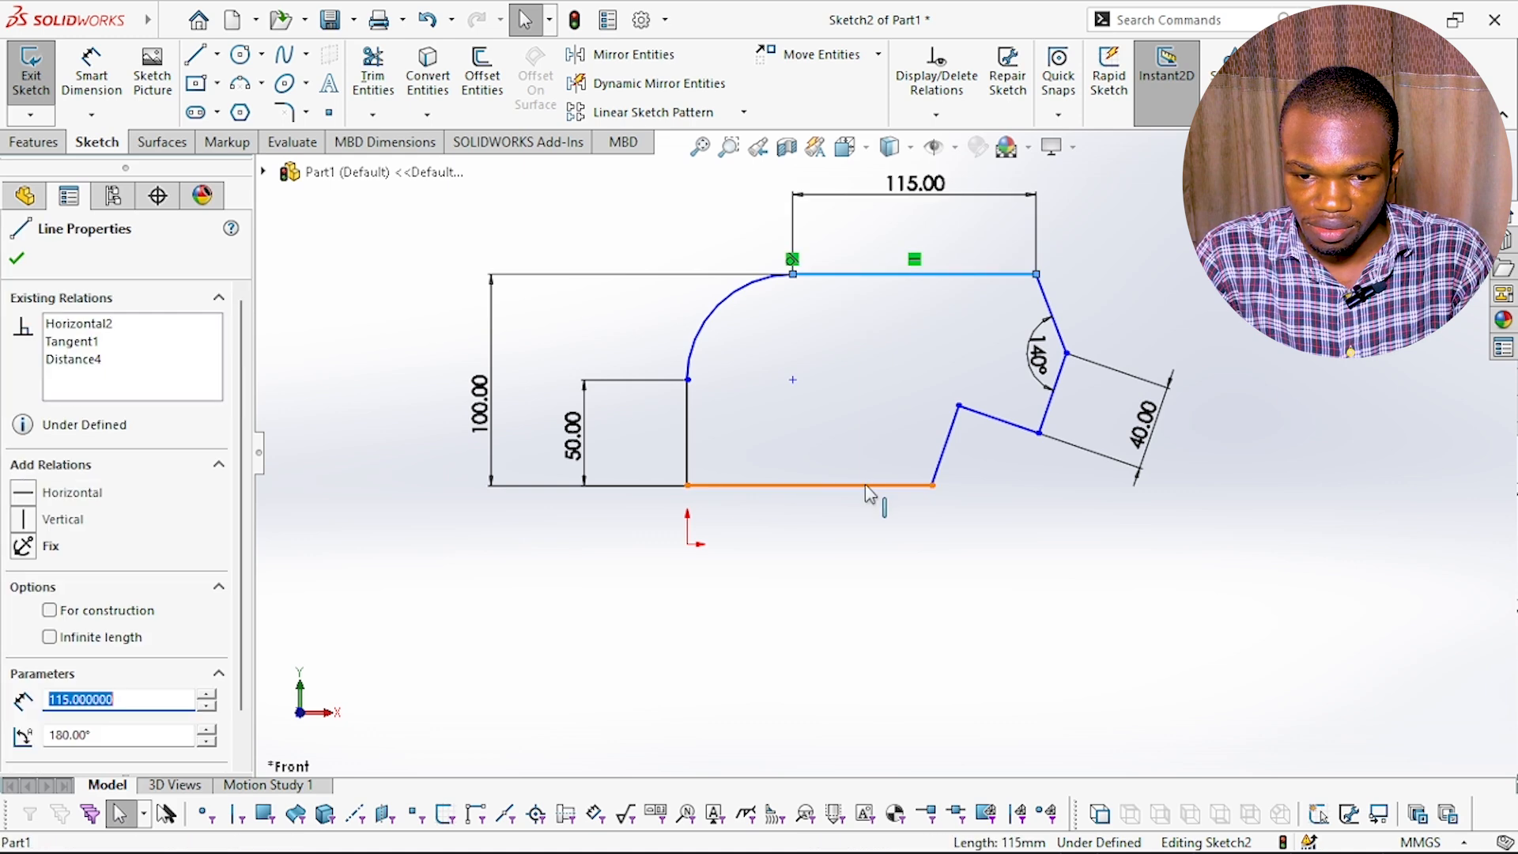
{"action": "left_click", "coordinate": [875, 486], "text": "ctrl"}
{"action": "left_click", "coordinate": [27, 747]}
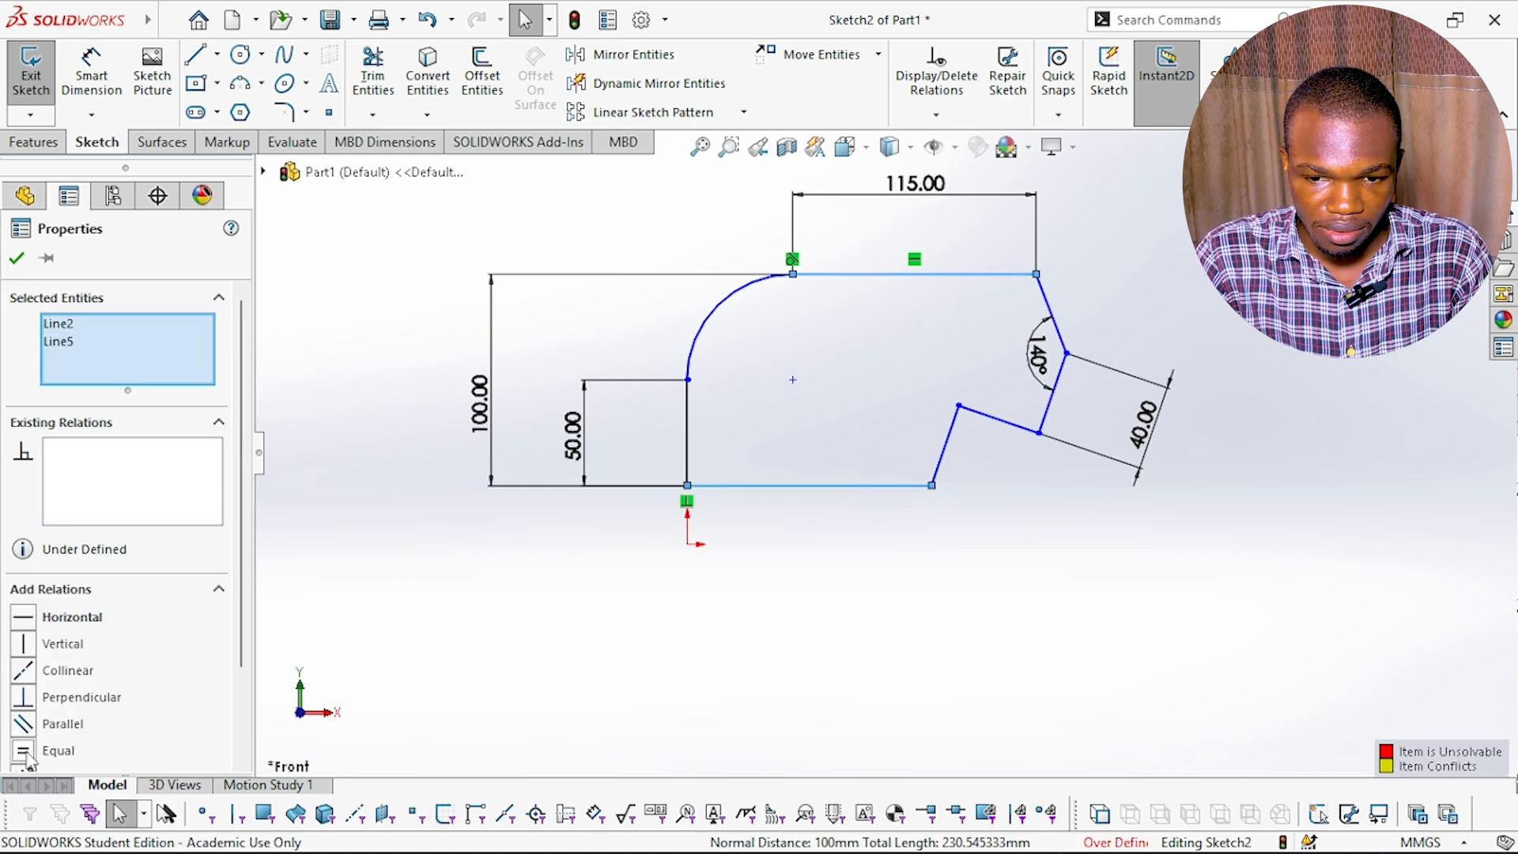
{"action": "right_click", "coordinate": [65, 485]}
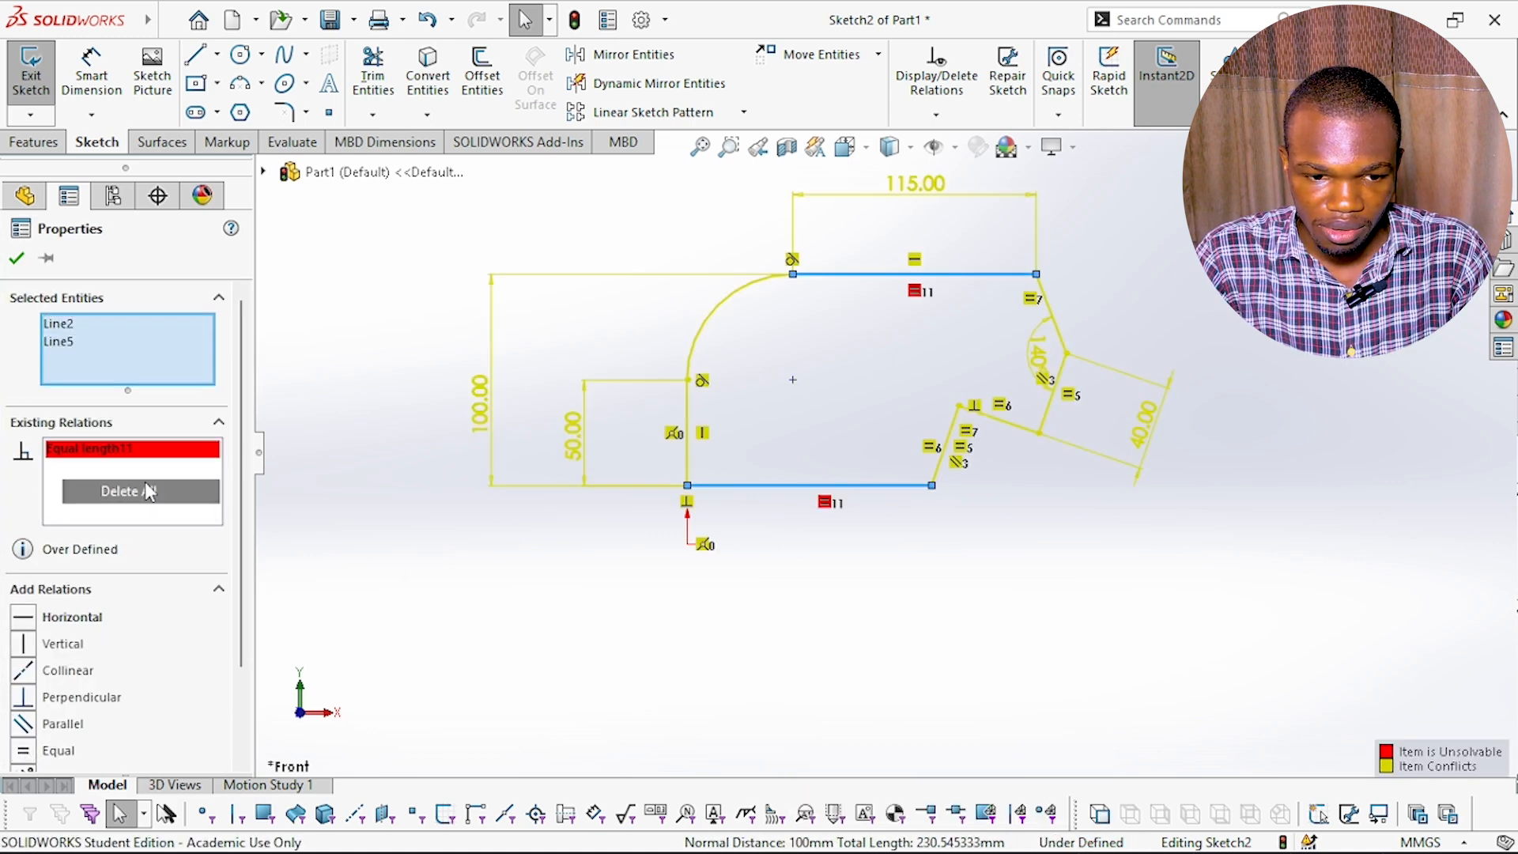
{"action": "left_click", "coordinate": [126, 488]}
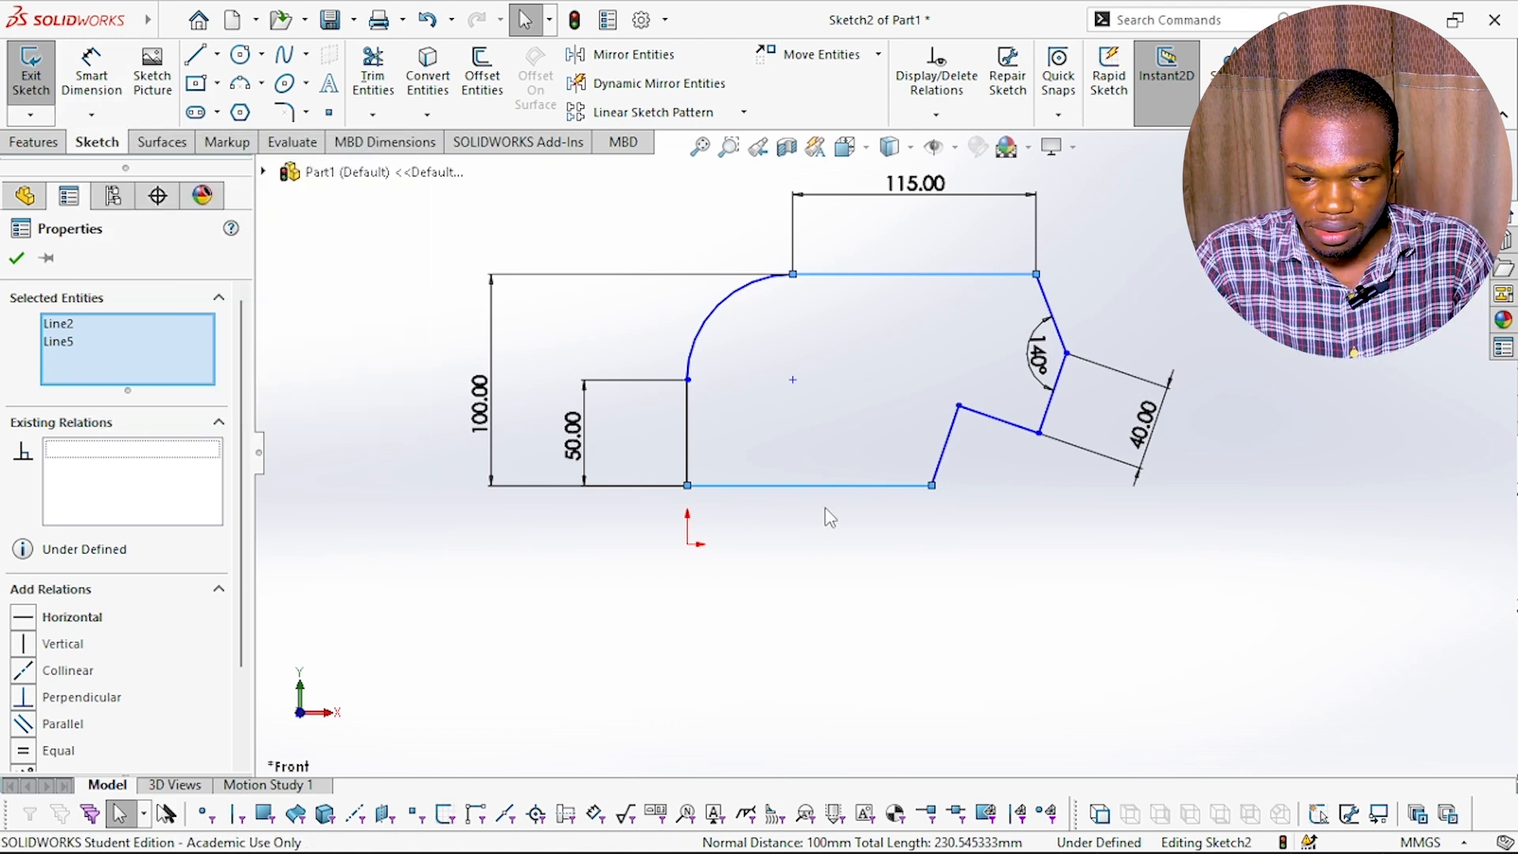
- Try to dimension the length of the bottom horizontal line with Smart Dimension, and discard the dimension
{"action": "left_click", "coordinate": [852, 486]}
{"action": "left_click", "coordinate": [858, 275], "text": "ctrl"}
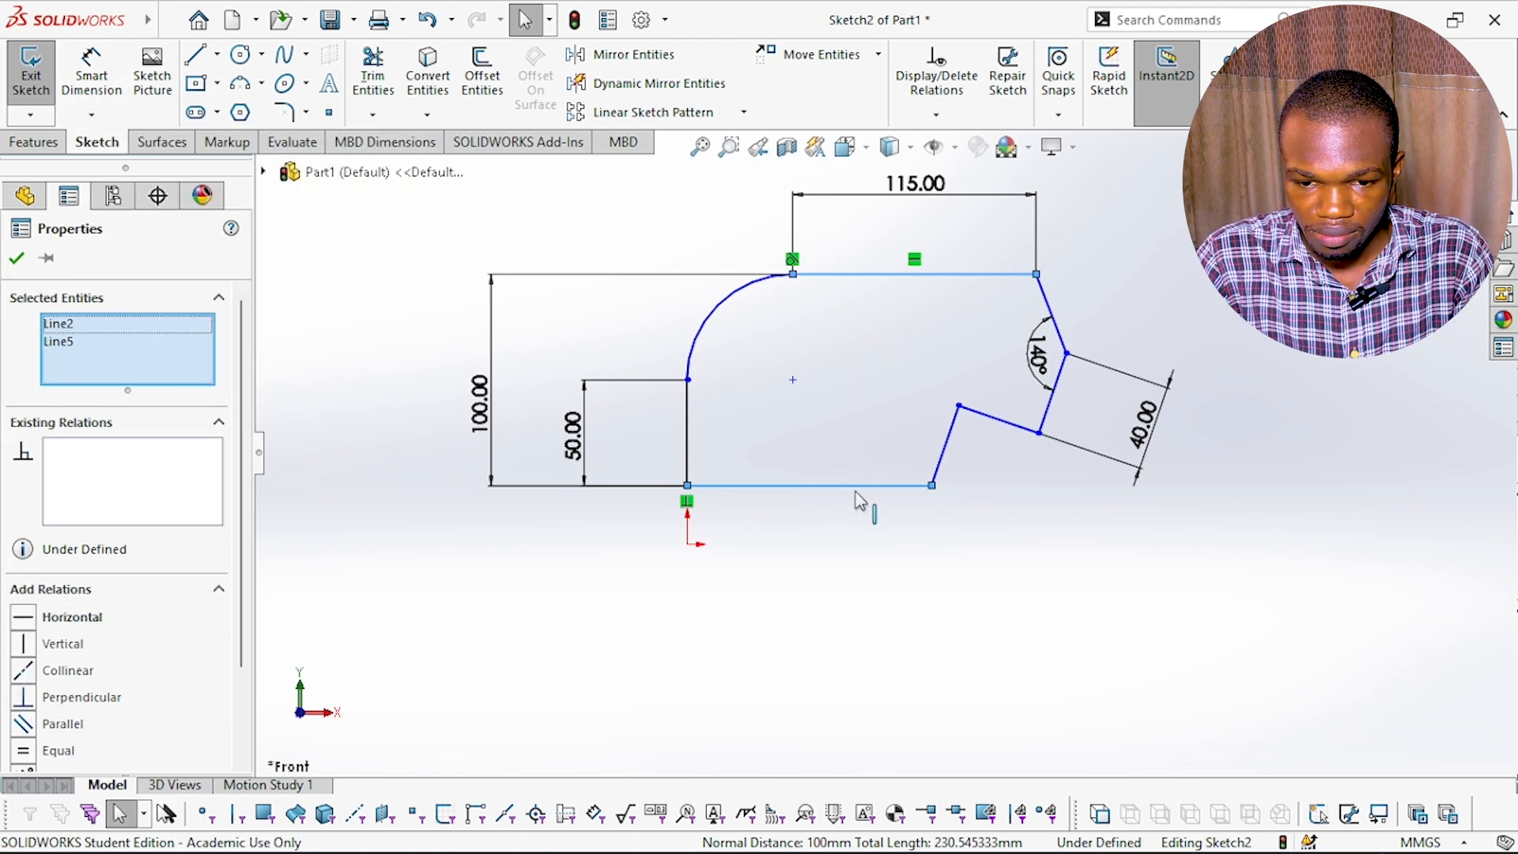
{"action": "left_click", "coordinate": [91, 69]}
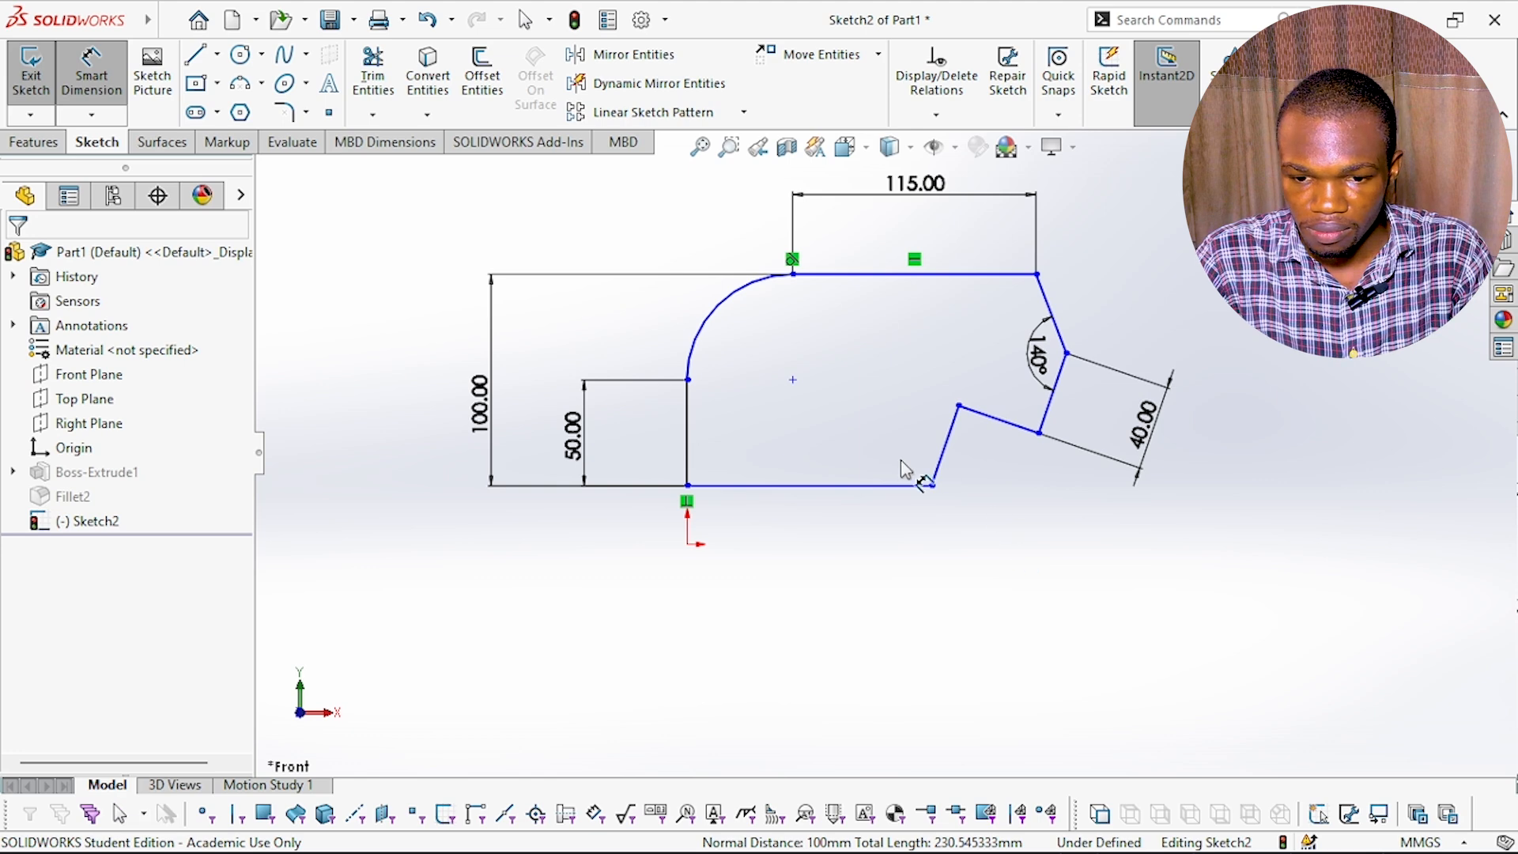
{"action": "left_click", "coordinate": [905, 497]}
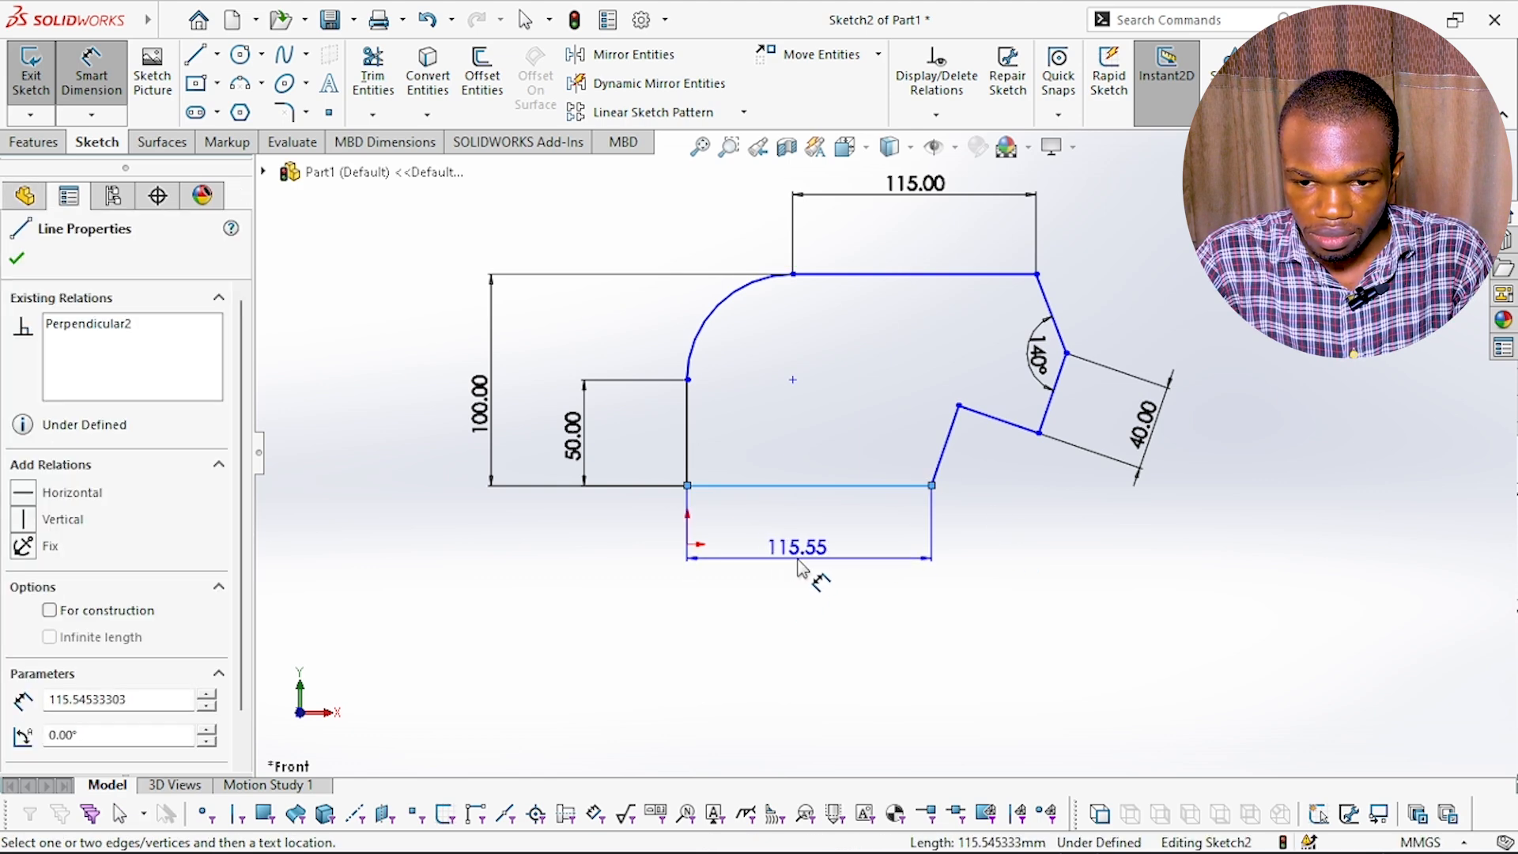
{"action": "left_click", "coordinate": [801, 569]}
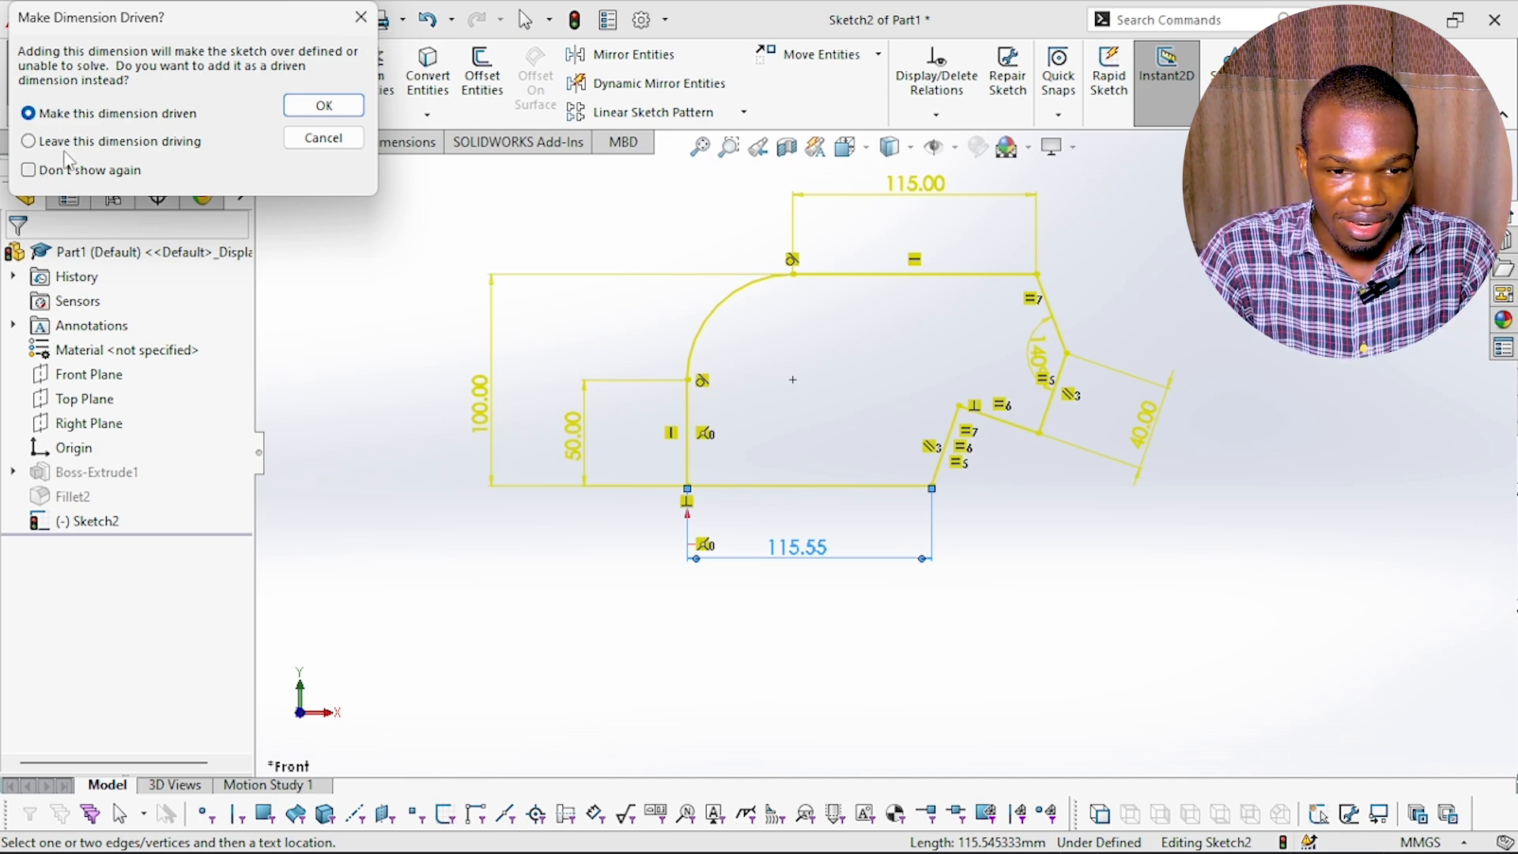
{"action": "left_click", "coordinate": [361, 17]}
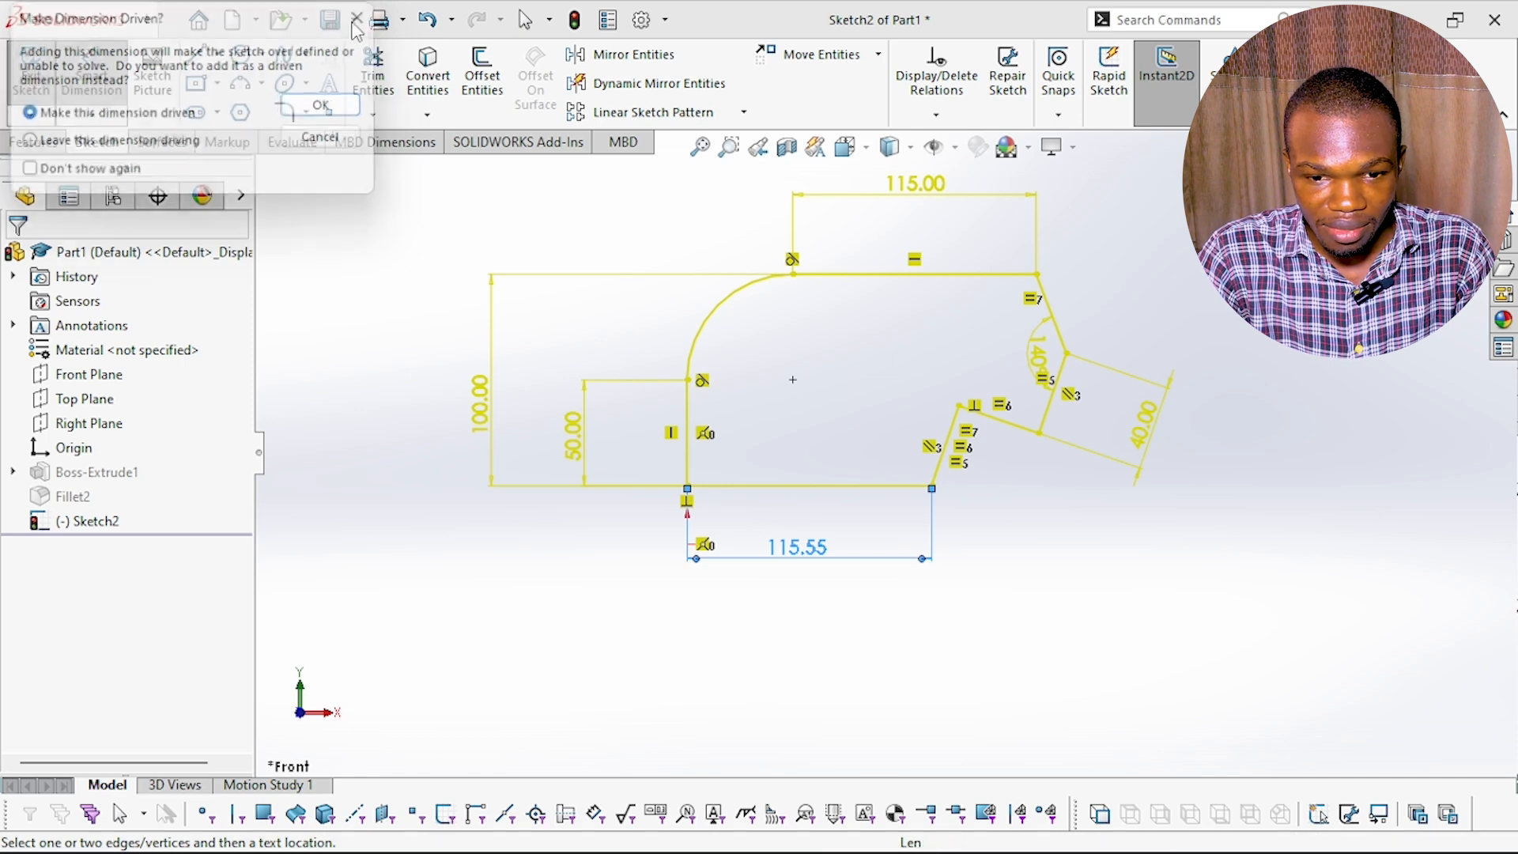
{"action": "right_click", "coordinate": [901, 585]}
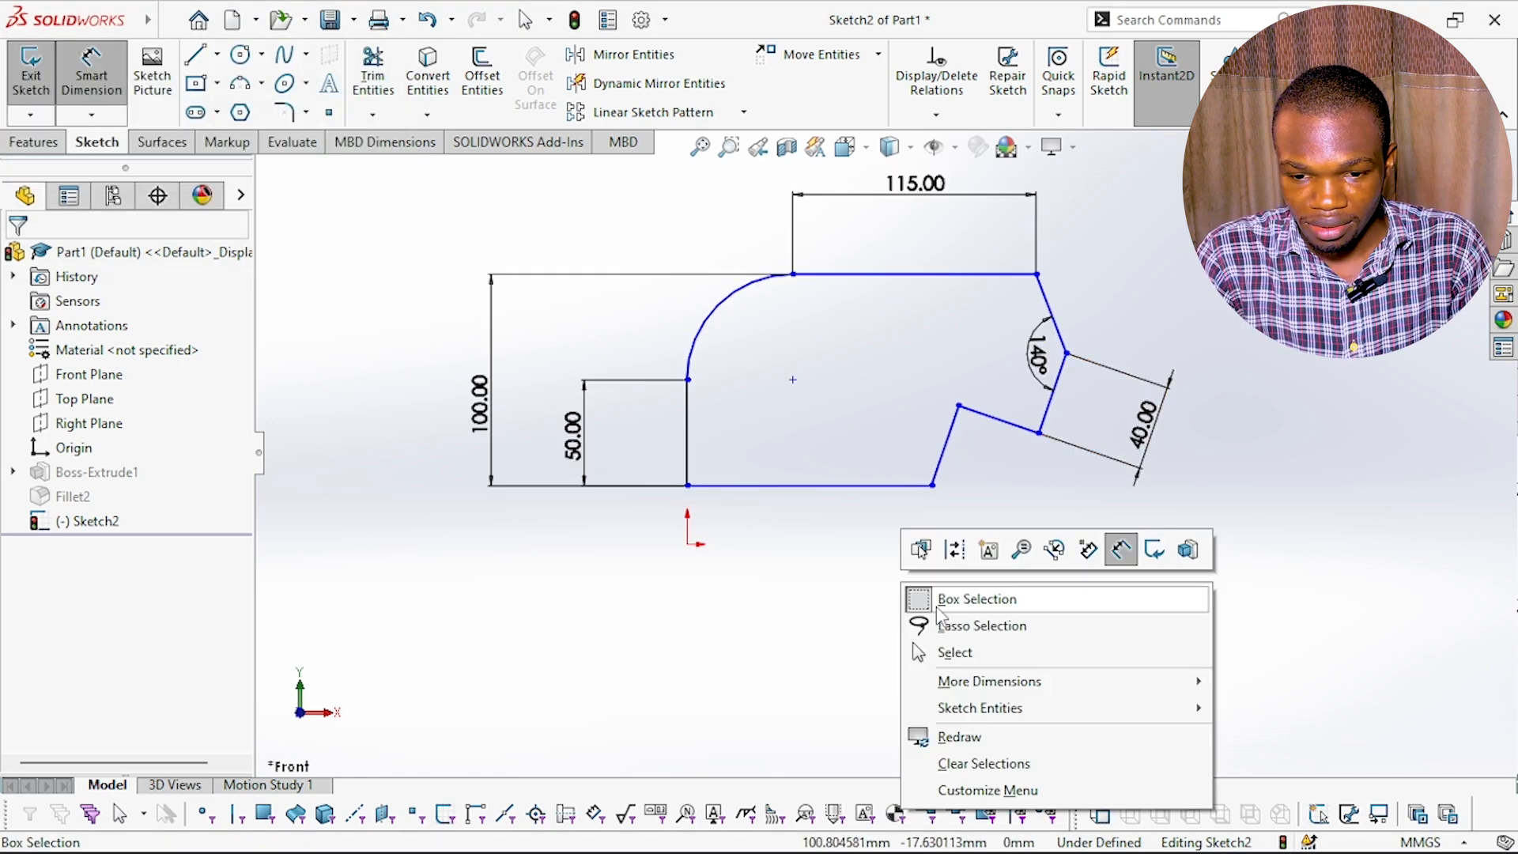
{"action": "left_click", "coordinate": [946, 658]}
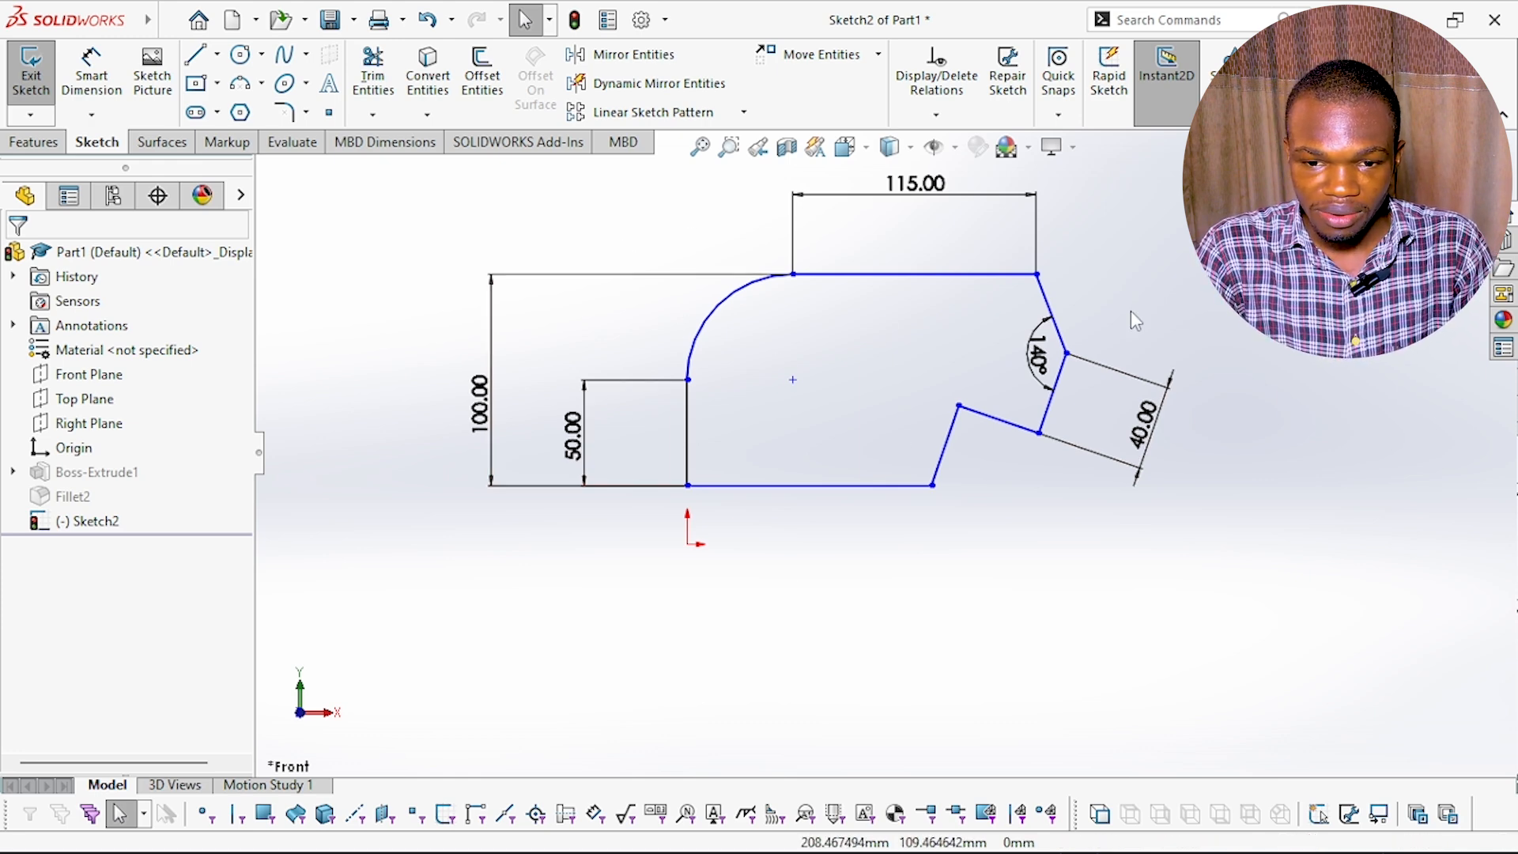
- Move the profile vertically by its lower-left corner, leaving that corner about 47.5 mm above the origin
{"action": "left_click", "coordinate": [687, 486]}
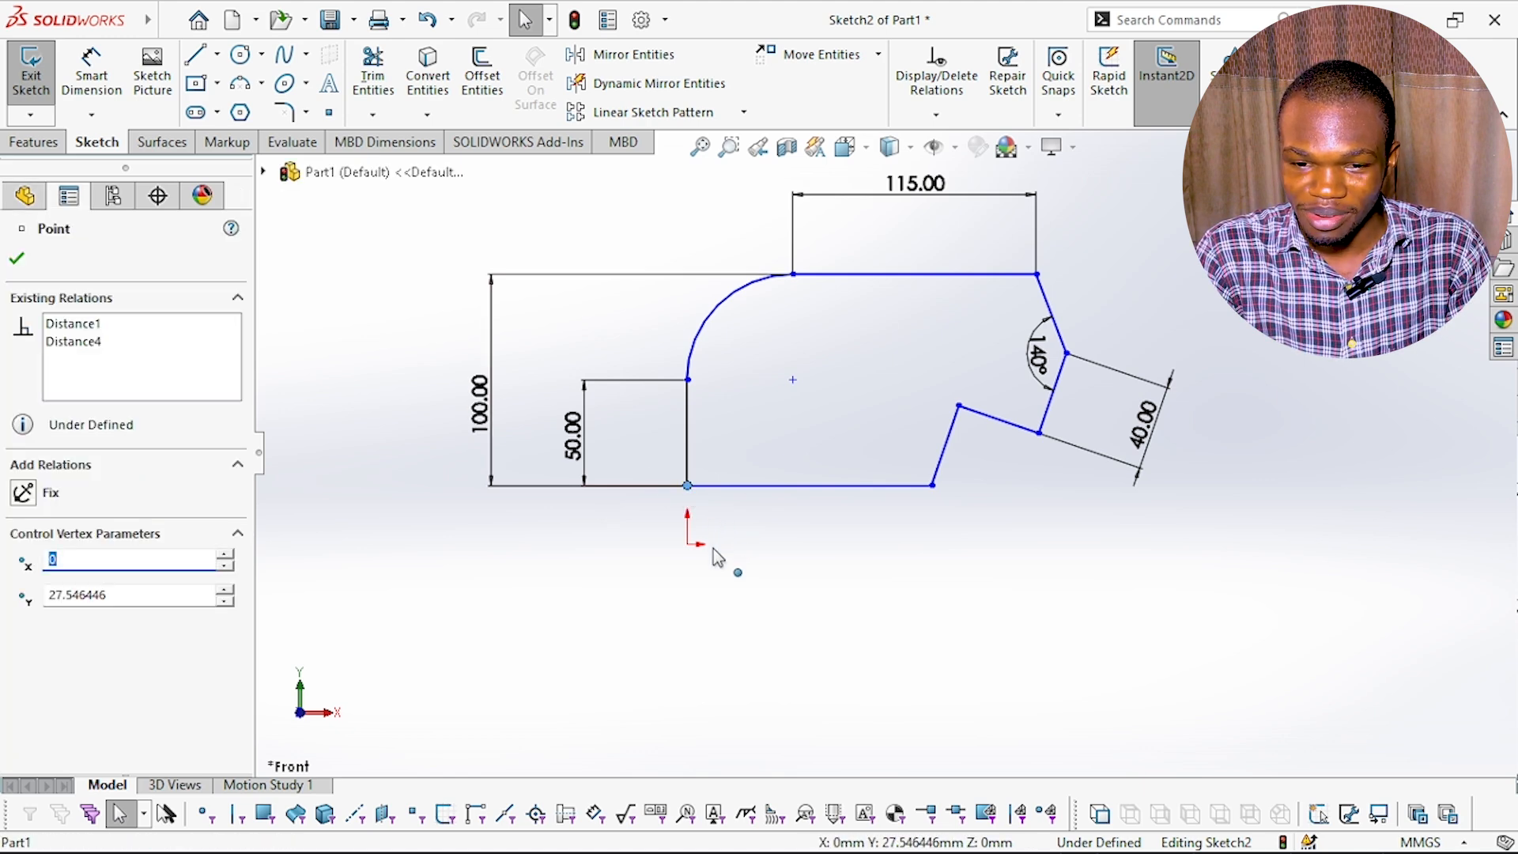
{"action": "left_click", "coordinate": [689, 567]}
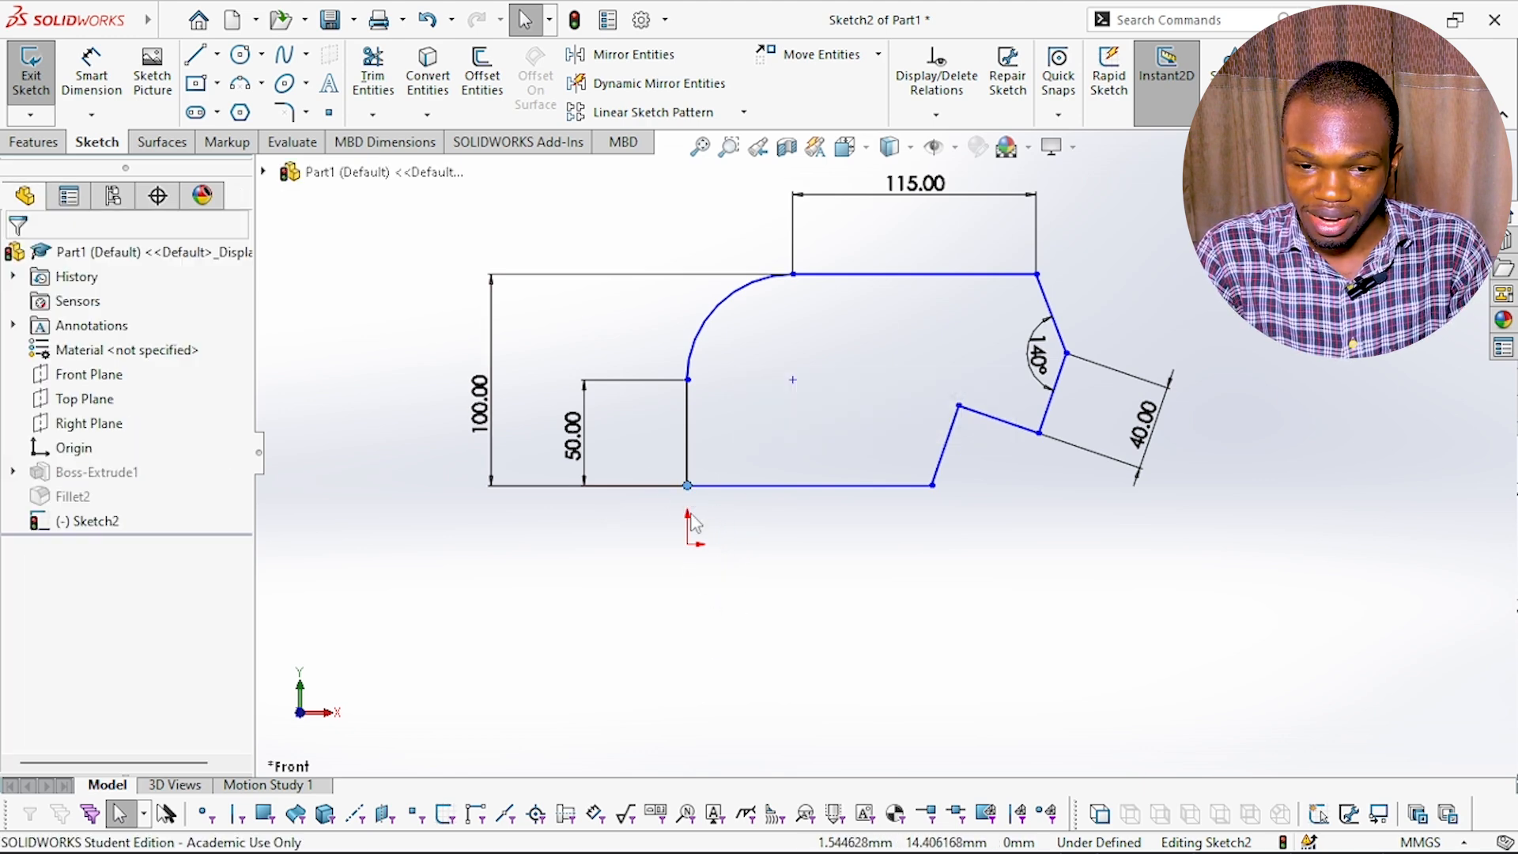
{"action": "mouse_move", "coordinate": [688, 488]}
{"action": "left_mouse_down"}
{"action": "mouse_move", "coordinate": [725, 581]}
{"action": "mouse_move", "coordinate": [765, 467]}
{"action": "mouse_move", "coordinate": [726, 436]}
{"action": "left_mouse_up"}
{"action": "left_click", "coordinate": [772, 490]}
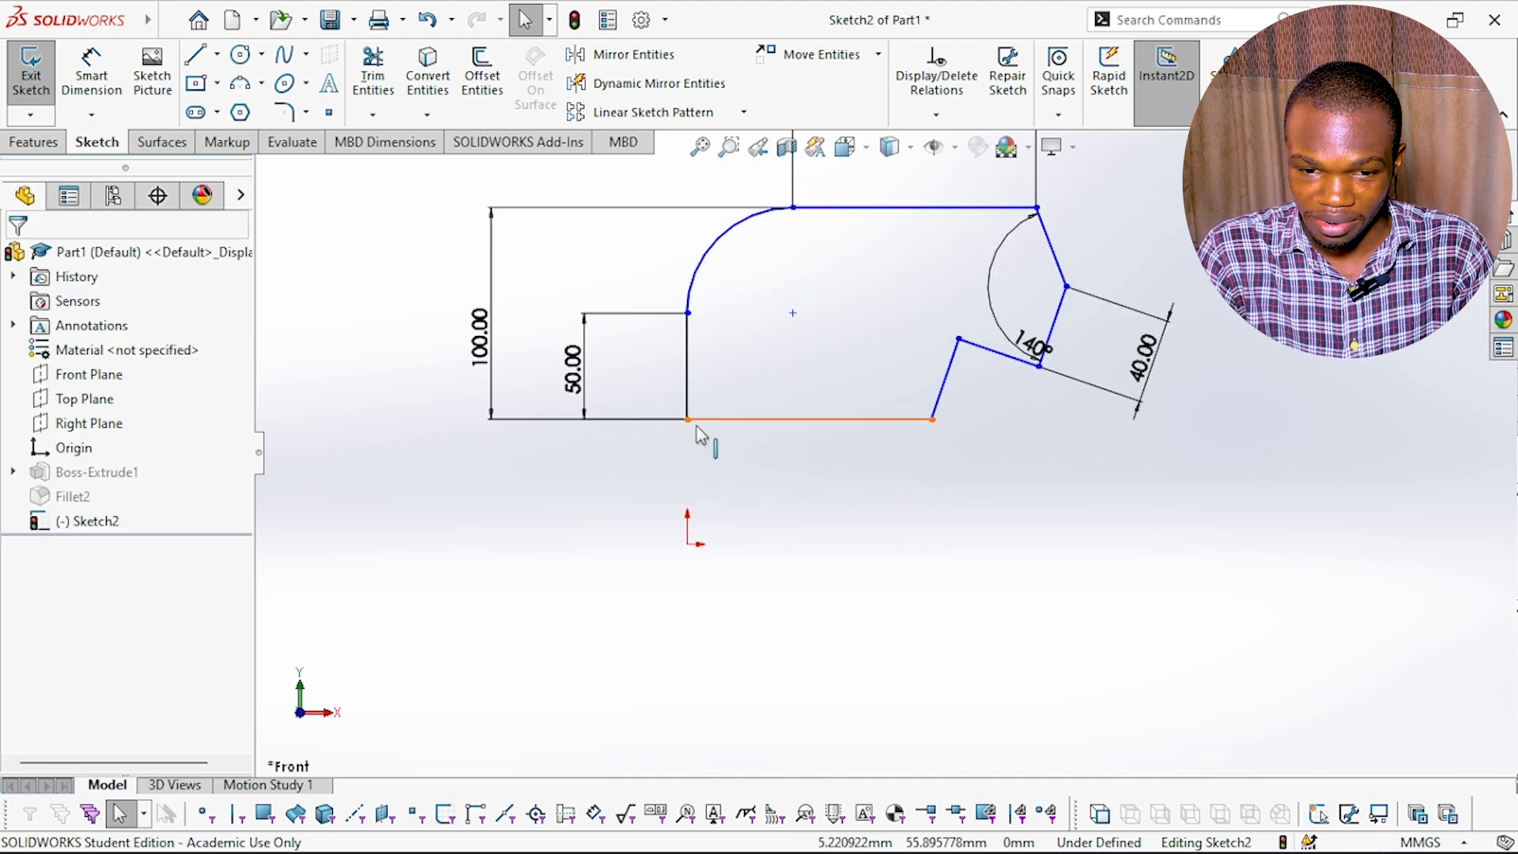
{"action": "mouse_move", "coordinate": [688, 420]}
{"action": "left_mouse_down"}
{"action": "mouse_move", "coordinate": [710, 558]}
{"action": "mouse_move", "coordinate": [716, 443]}
{"action": "left_mouse_up"}
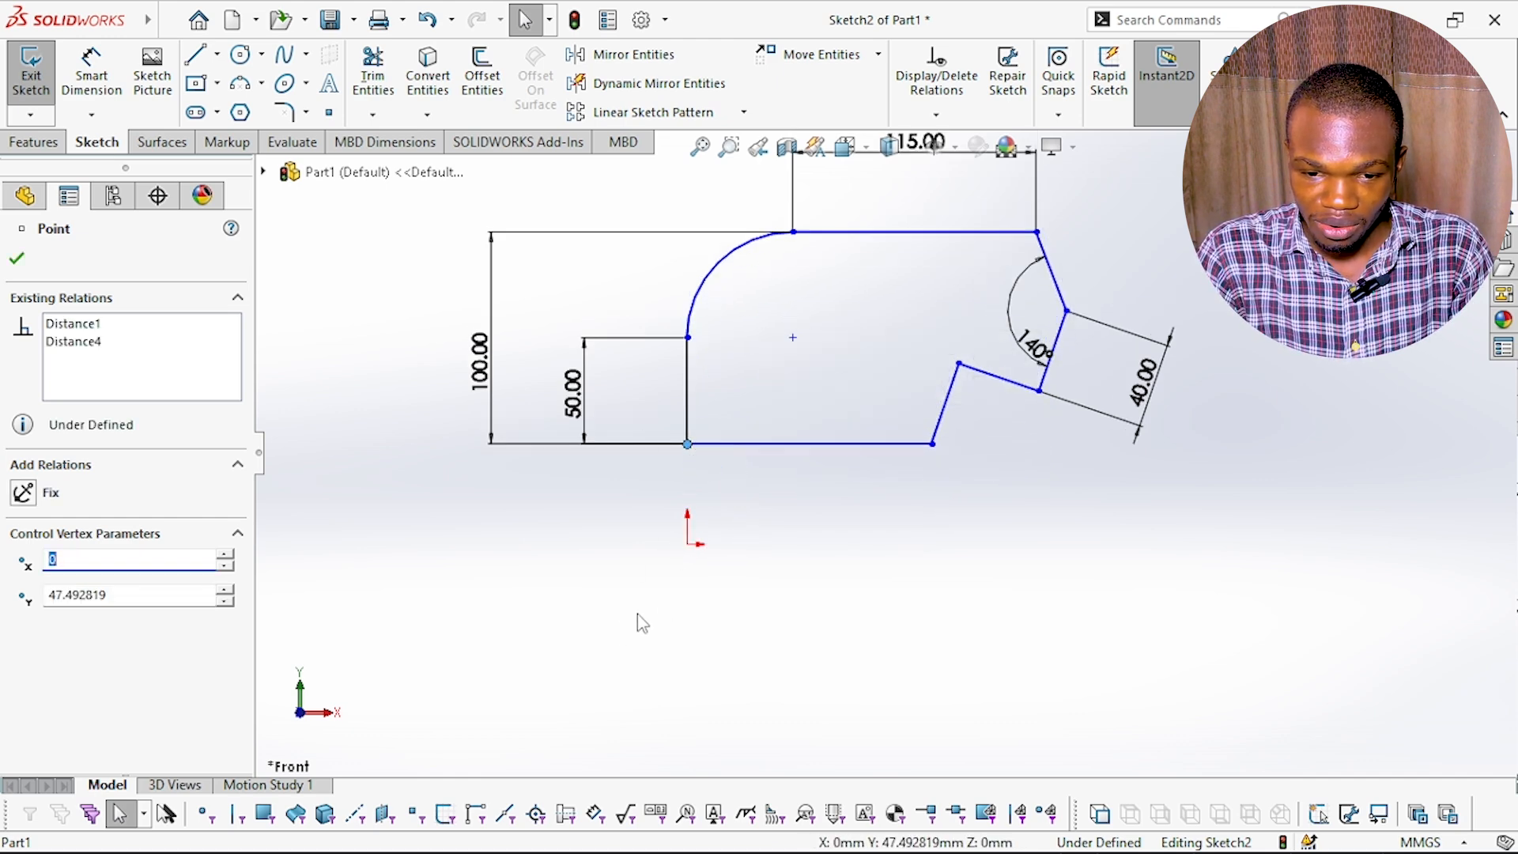
- Try a Coincident relation between the profile's lower-left corner and the origin, and undo it
{"action": "key", "text": "ctrl"}
{"action": "left_click", "coordinate": [689, 546], "text": "ctrl"}
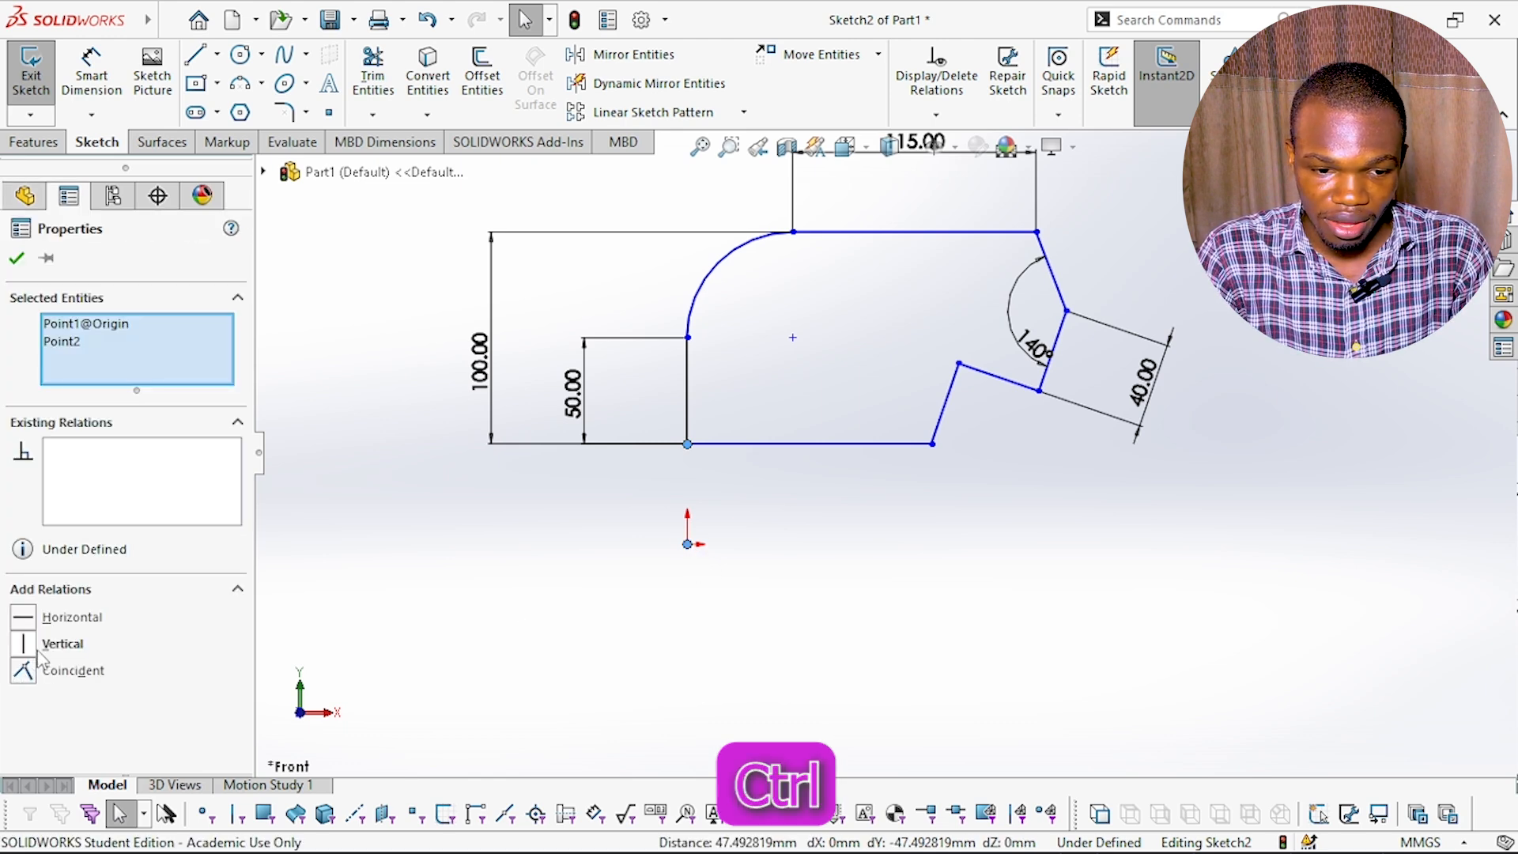
{"action": "left_click", "coordinate": [24, 672]}
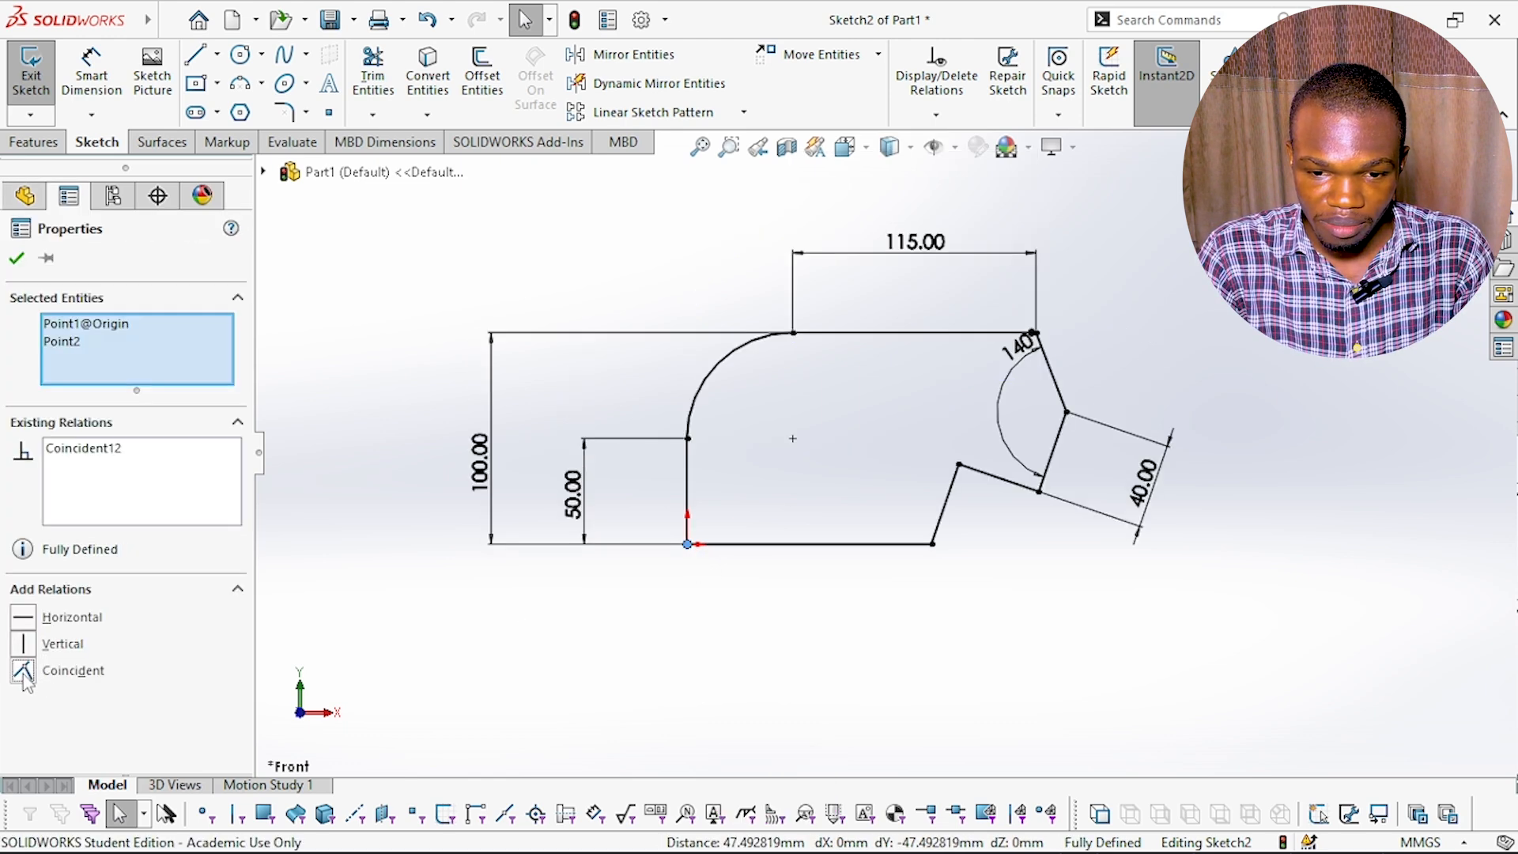
{"action": "left_click", "coordinate": [502, 690]}
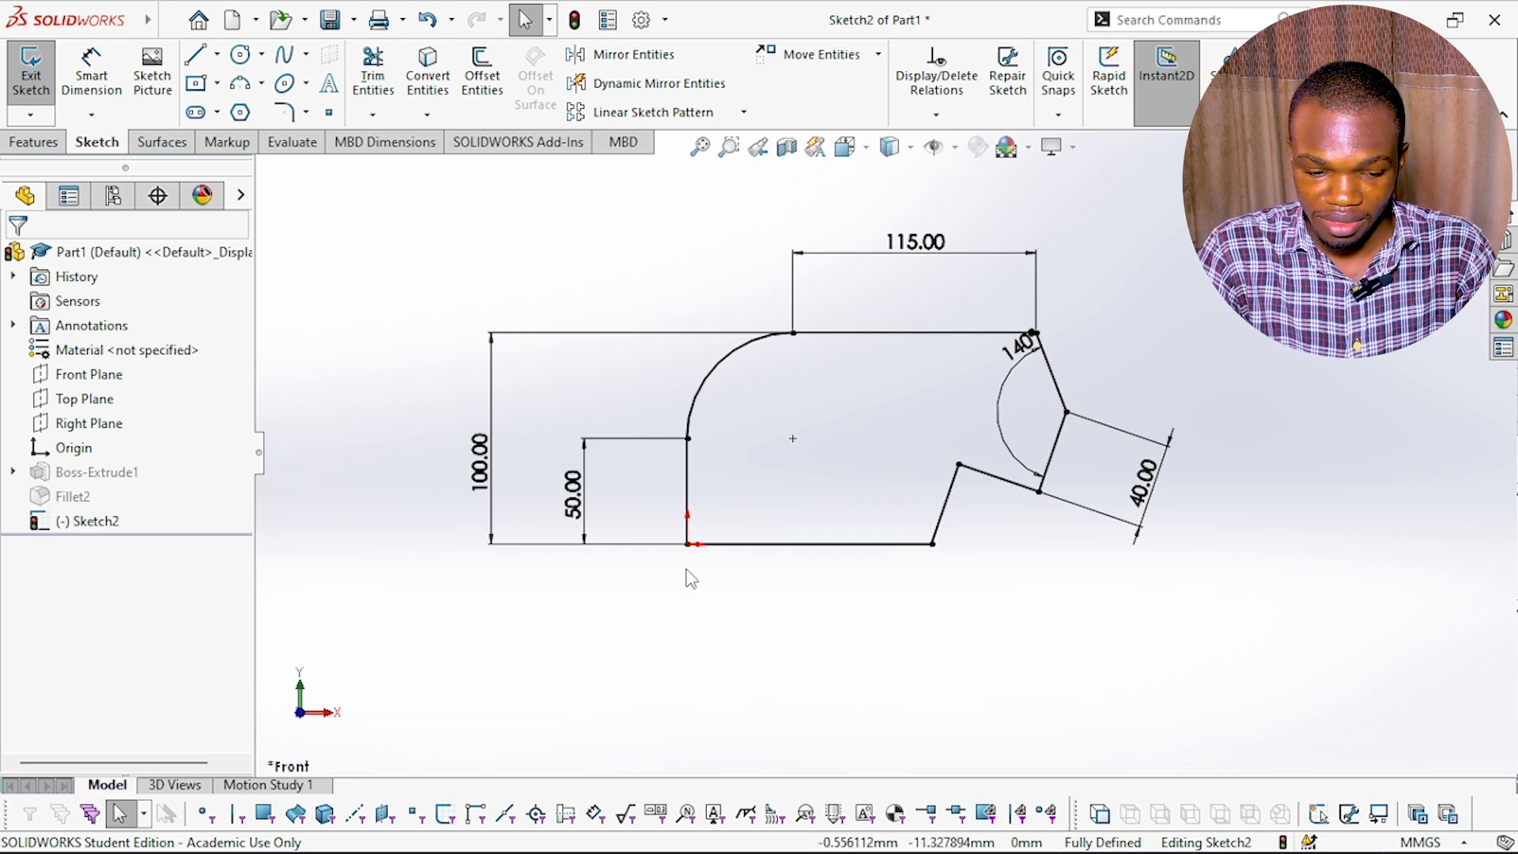
{"action": "key", "text": "ctrl+z"}
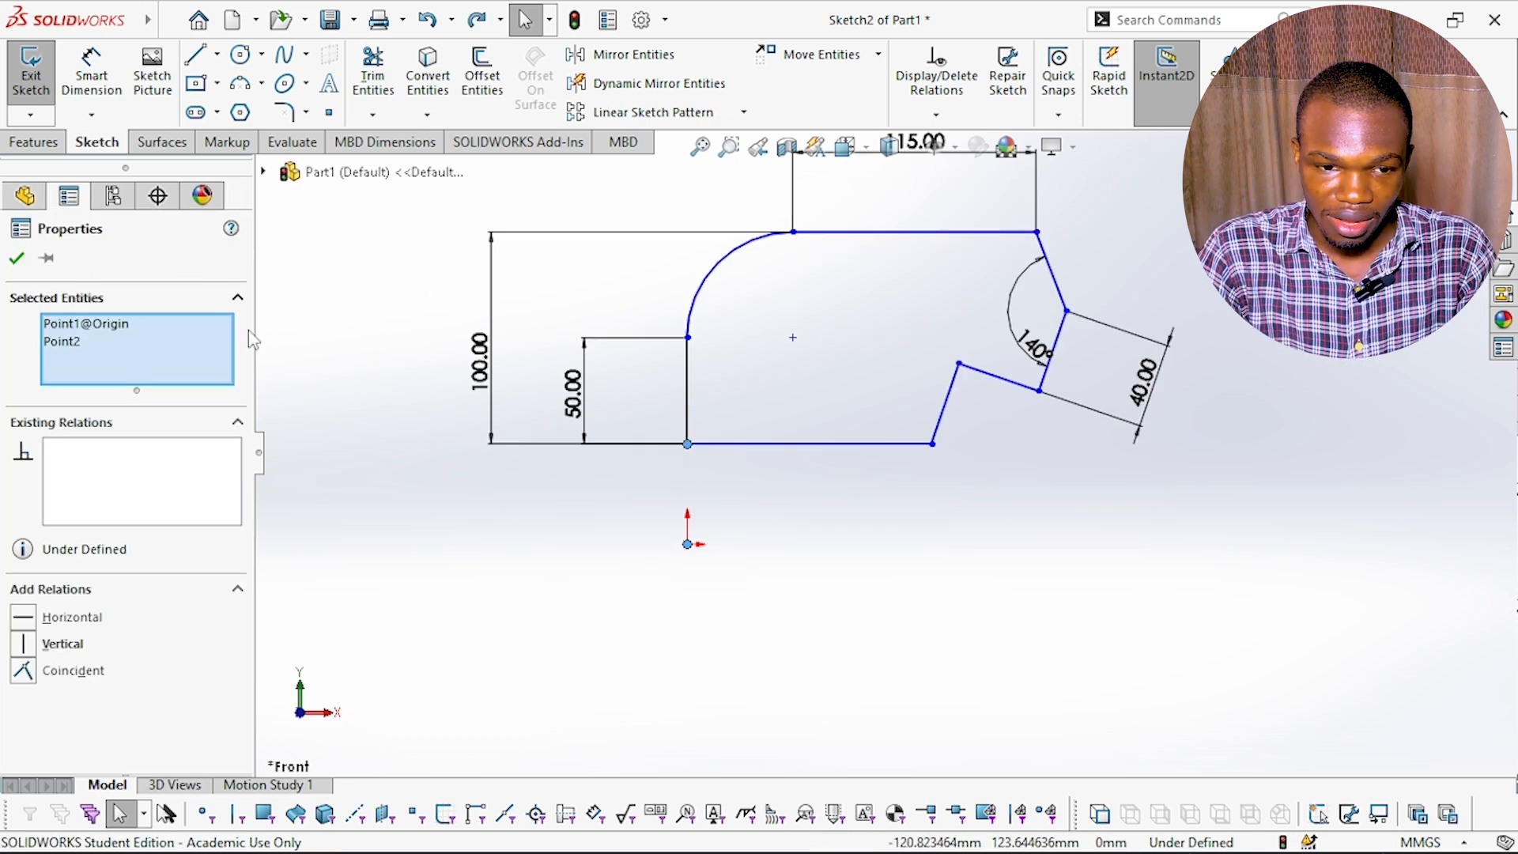
{"action": "left_click", "coordinate": [289, 355]}
- Draw a vertical centerline from the profile's lower-left corner down to the origin
{"action": "left_click", "coordinate": [216, 54]}
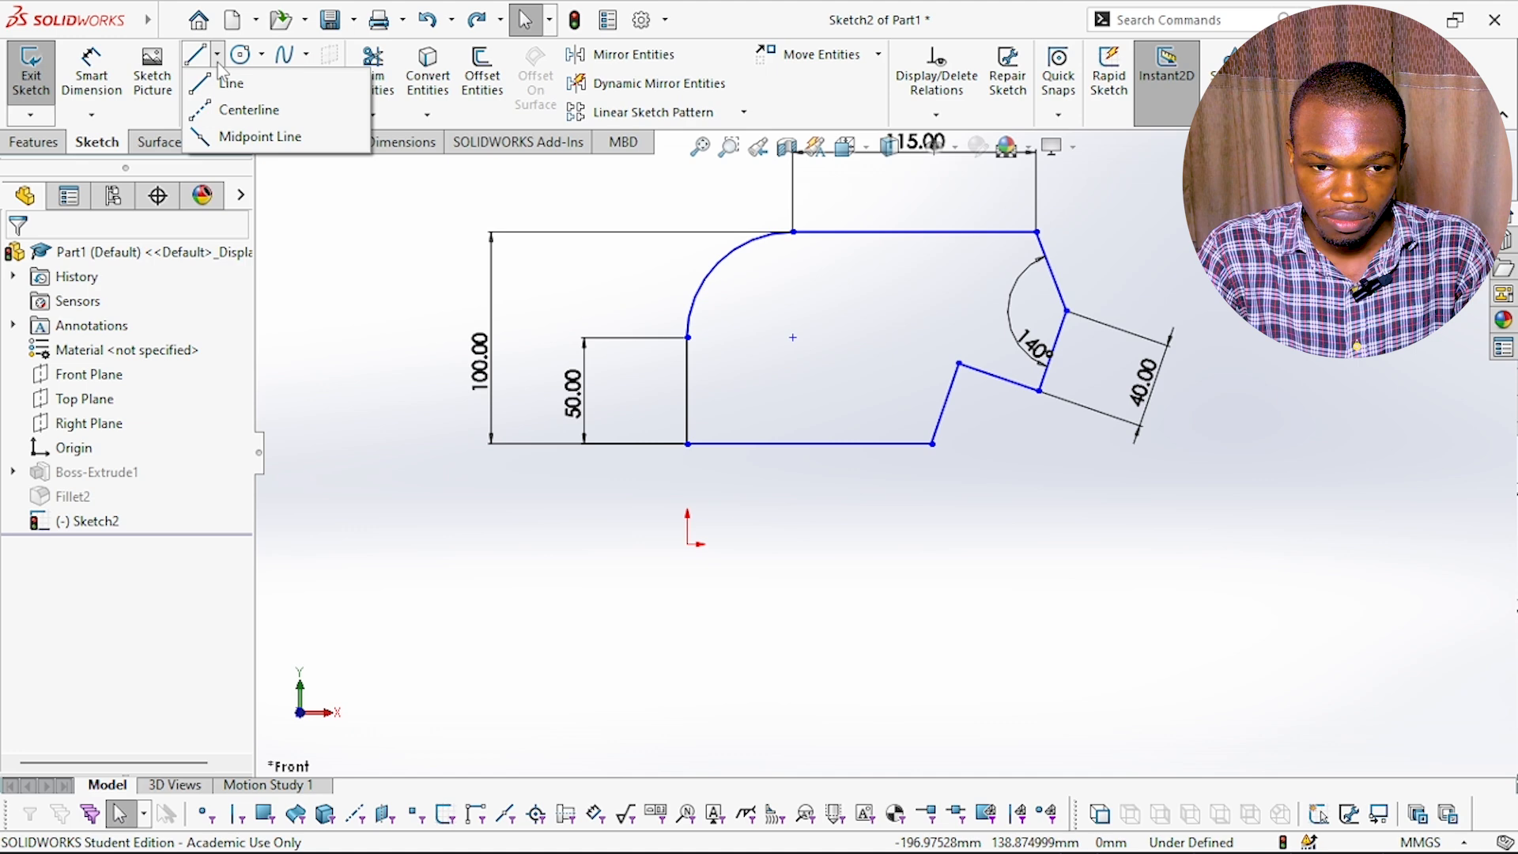
{"action": "left_click", "coordinate": [266, 111]}
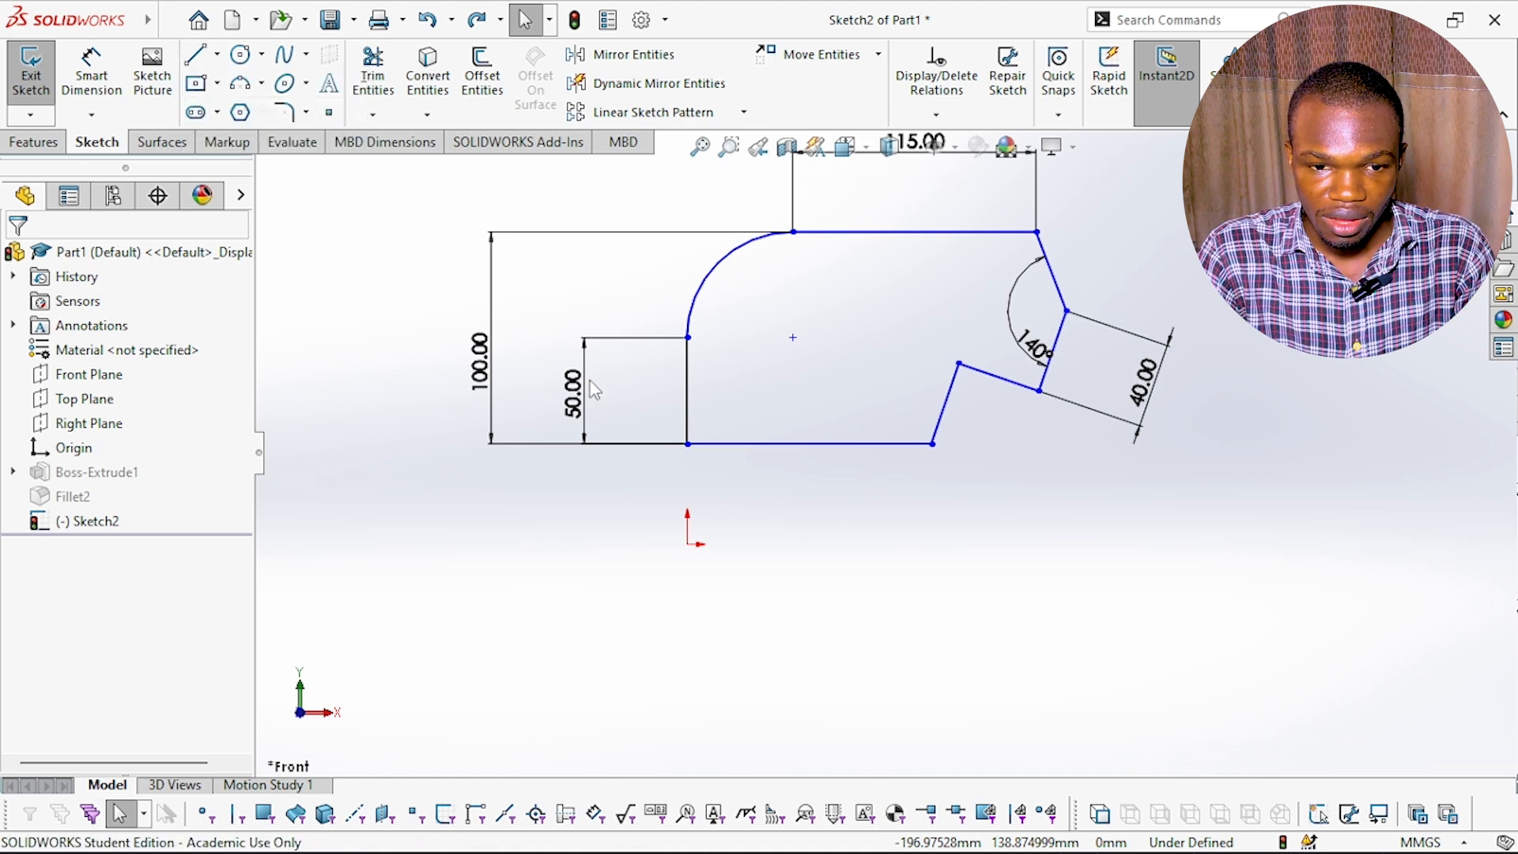
{"action": "left_click", "coordinate": [686, 443]}
{"action": "left_click", "coordinate": [687, 544]}
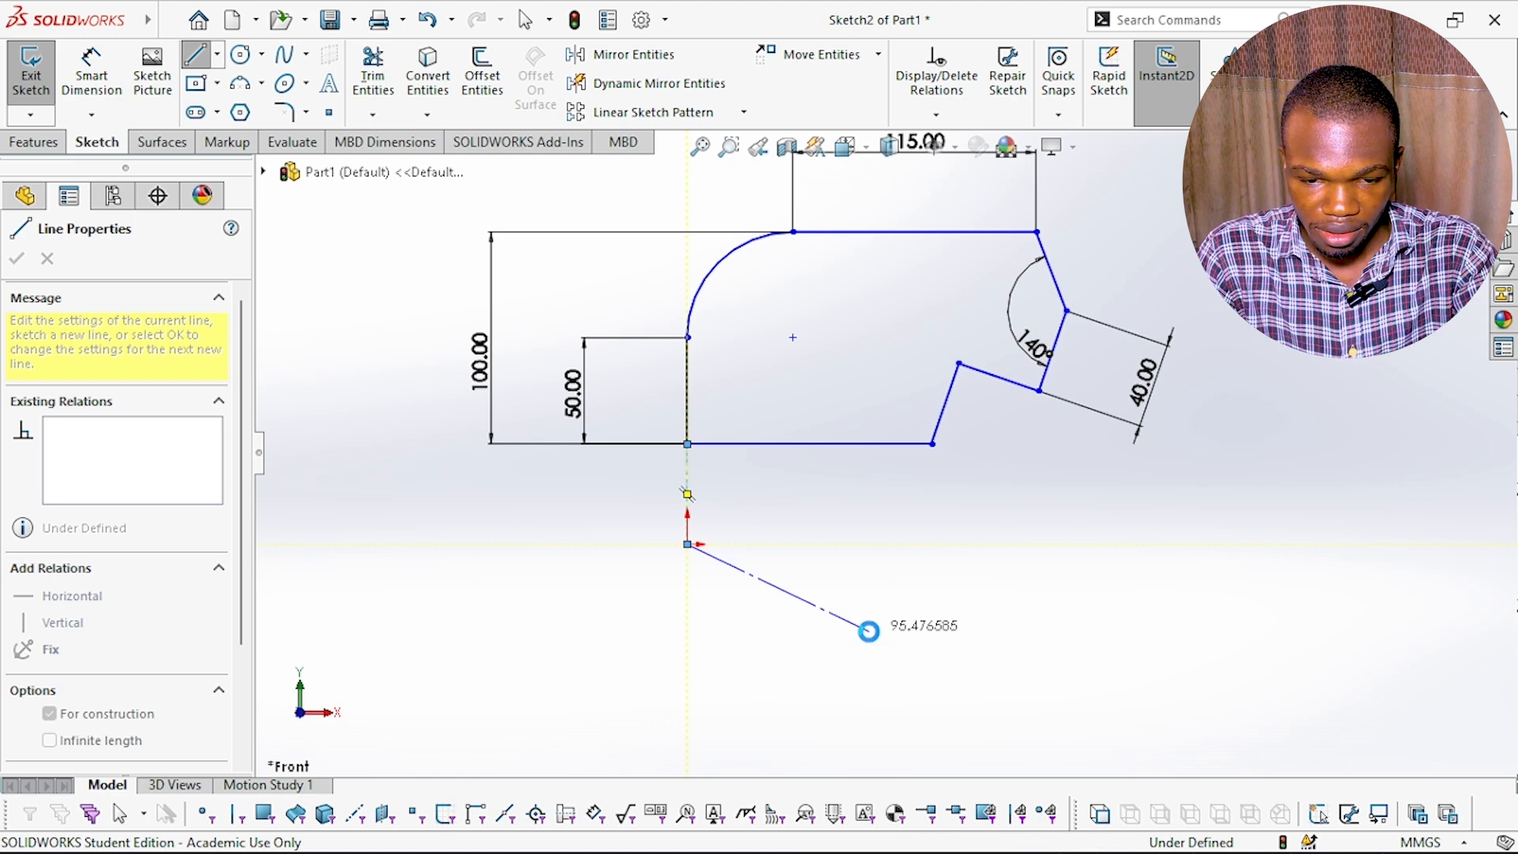
{"action": "key", "text": "Escape"}
- Dimension the vertical centerline between the lower-left corner and the origin as 50 mm with Smart Dimension
{"action": "left_click", "coordinate": [92, 71]}
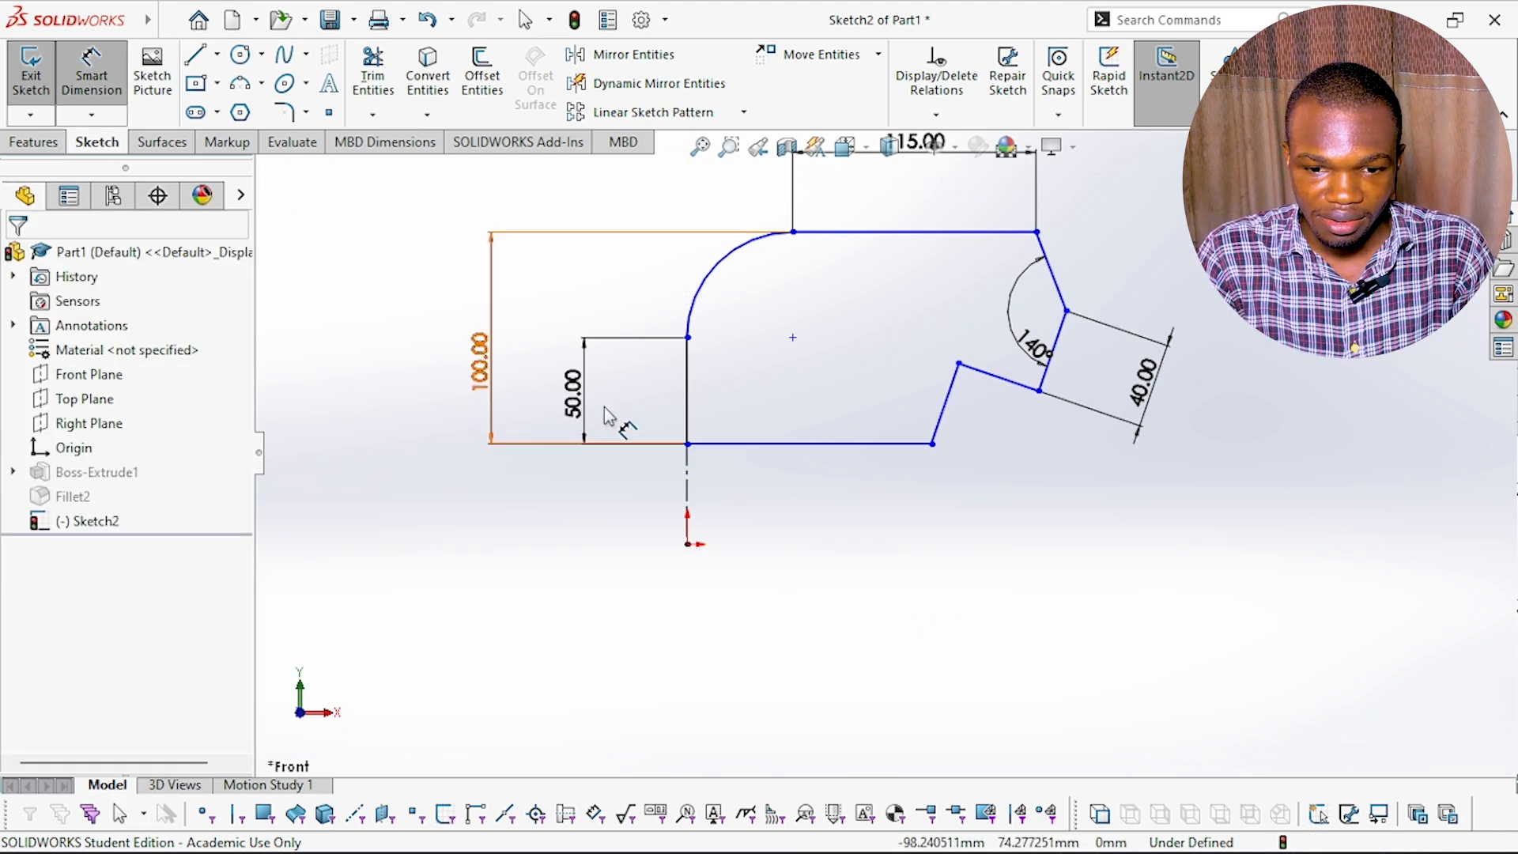
{"action": "left_click", "coordinate": [688, 479]}
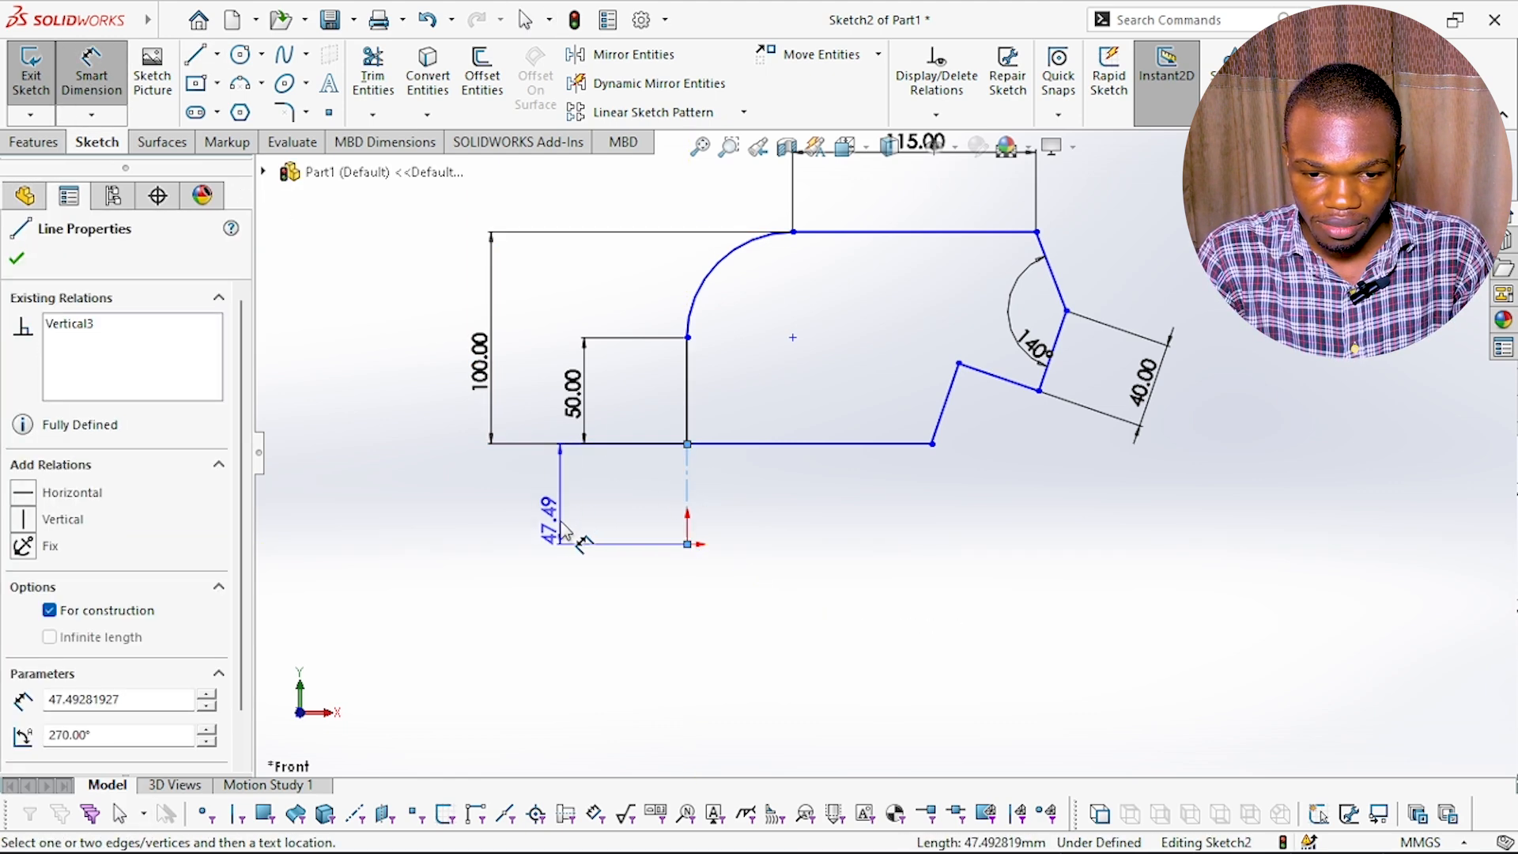
{"action": "left_click", "coordinate": [508, 589]}
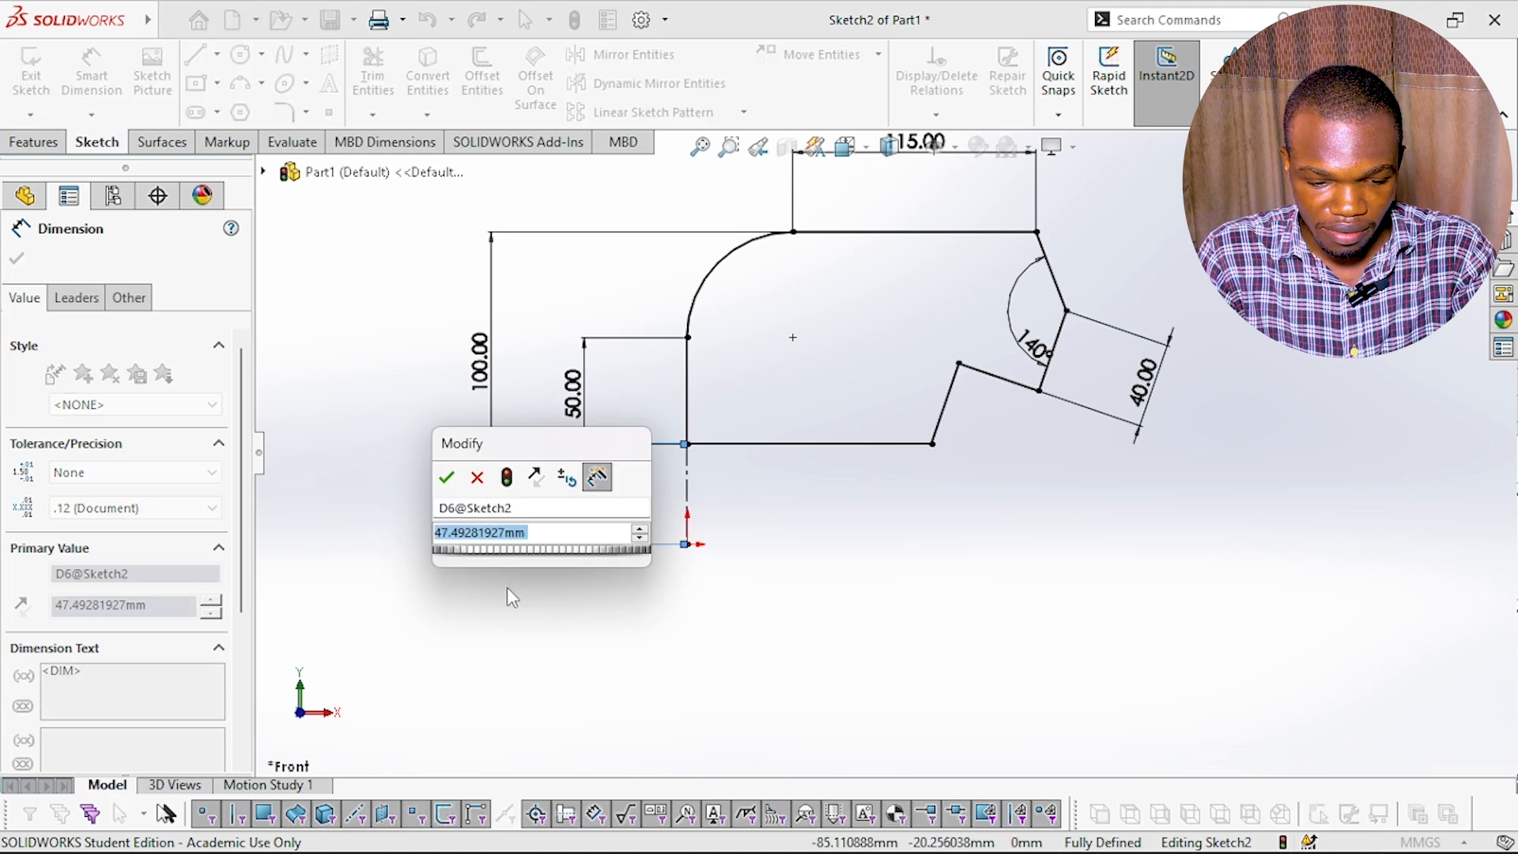
{"action": "type", "text": "50"}
{"action": "key", "text": "Return"}
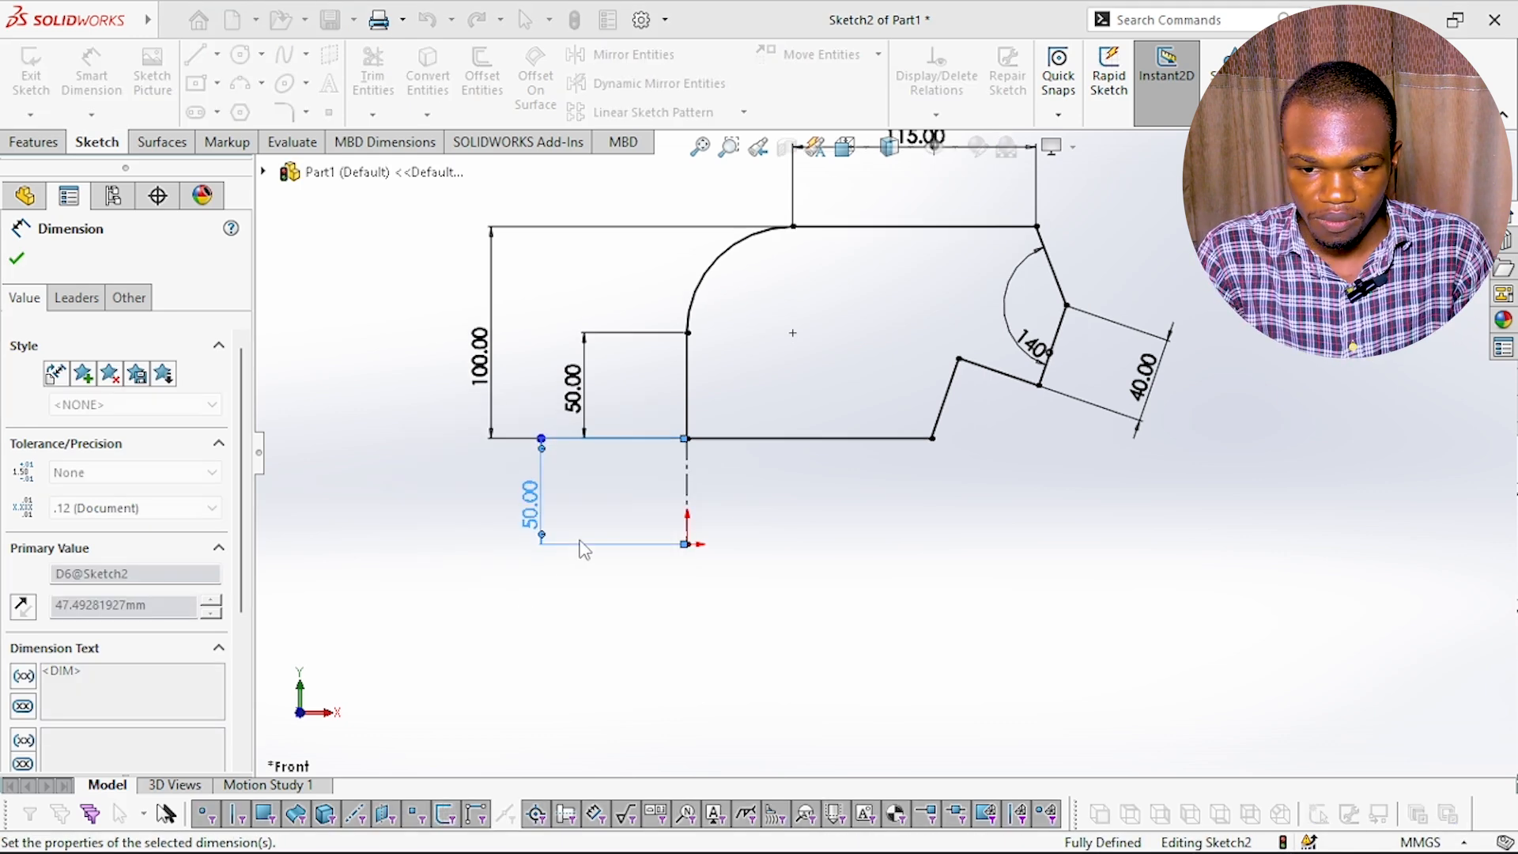
{"action": "right_click", "coordinate": [329, 497]}
{"action": "left_click", "coordinate": [398, 563]}
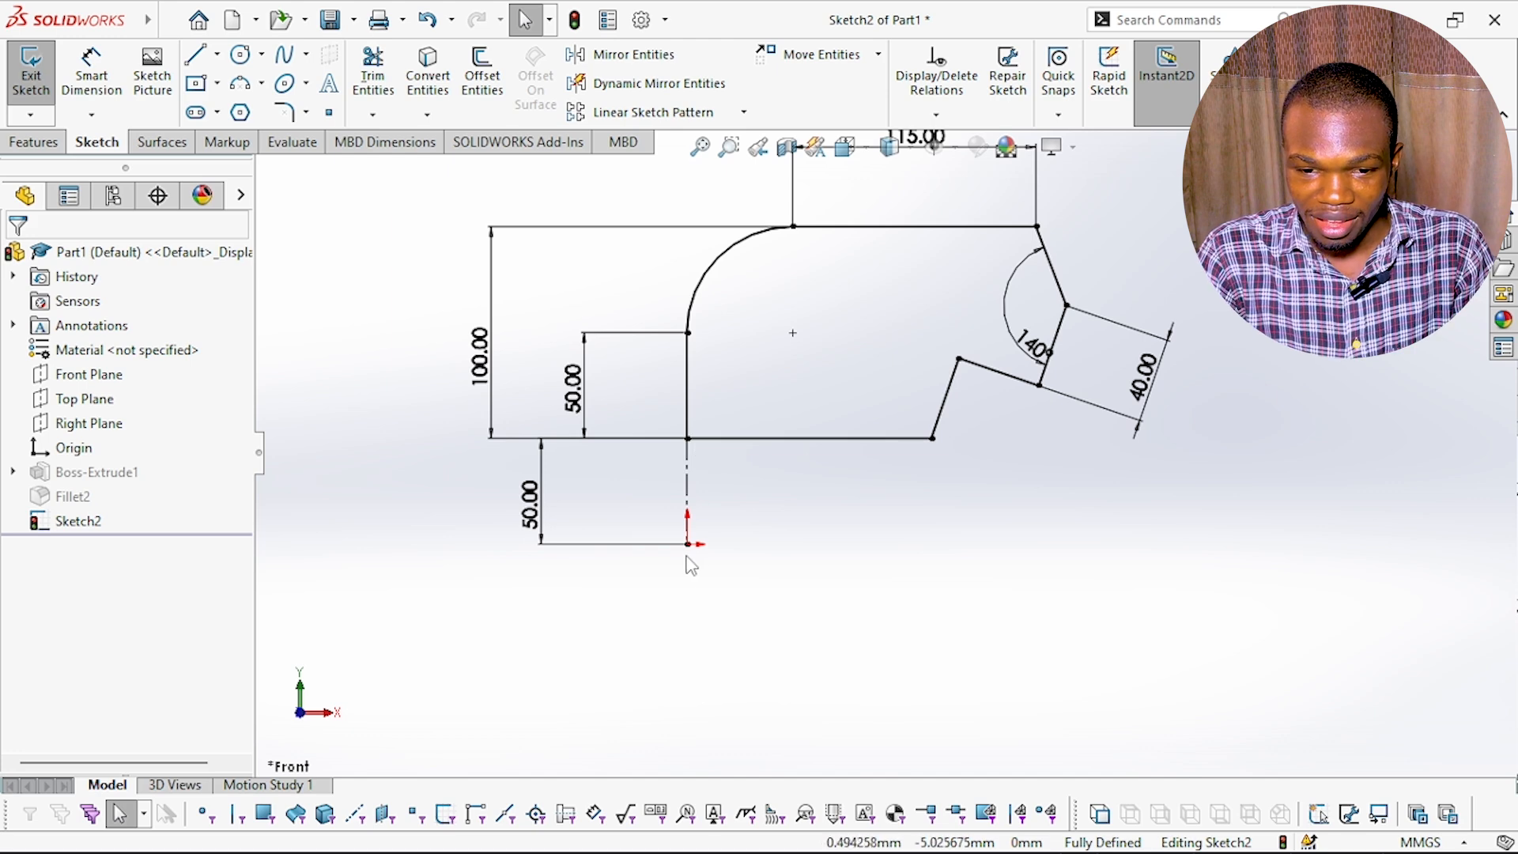
- Examine the relations of the profile's left vertical line and its lower corner, and test whether the upper-right corner can be moved
{"action": "left_click", "coordinate": [689, 425]}
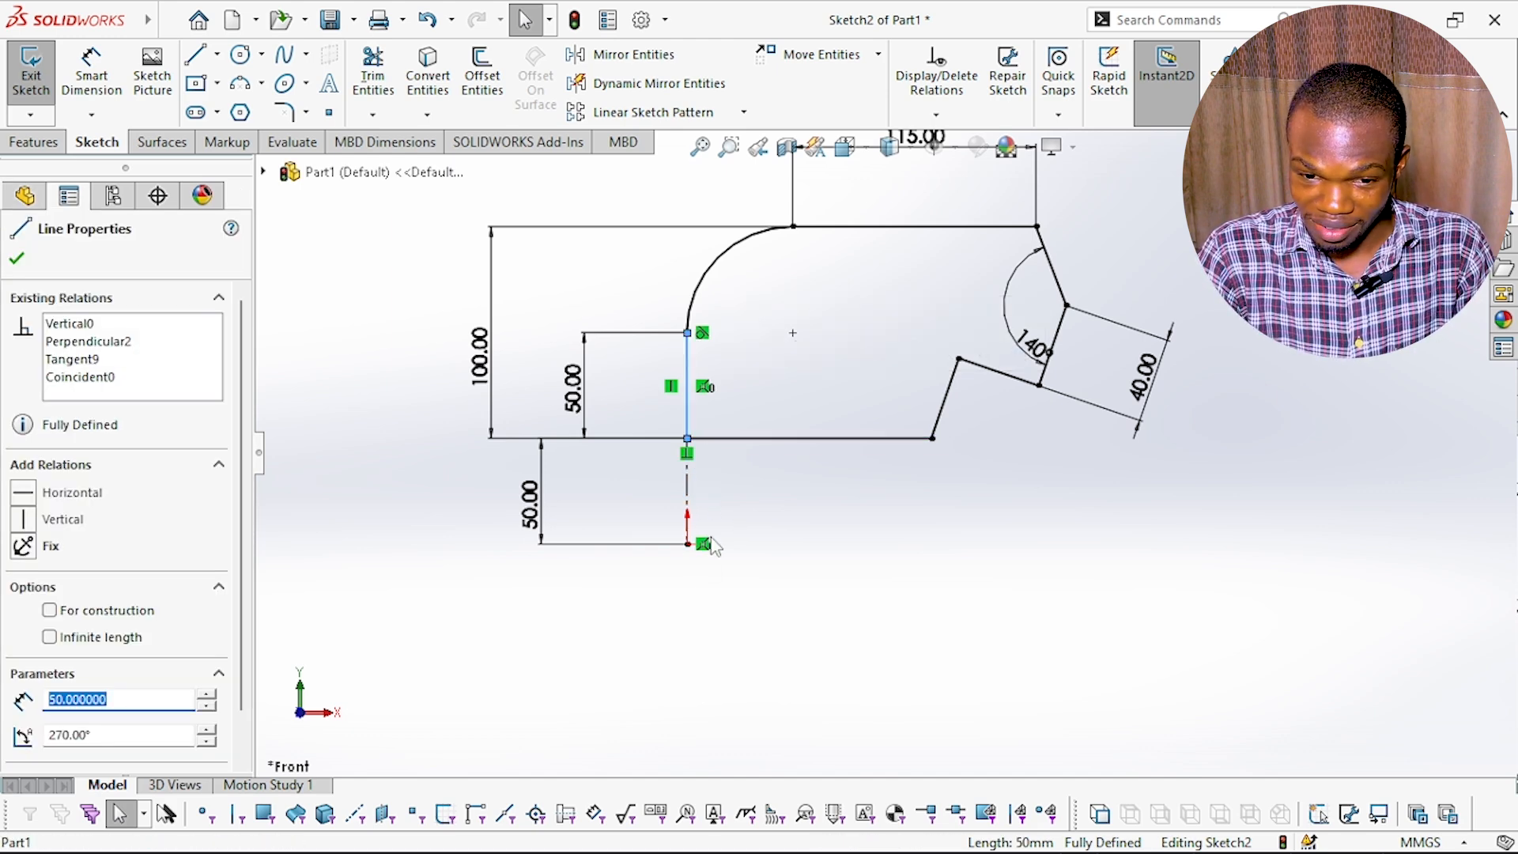
{"action": "left_click", "coordinate": [806, 652]}
{"action": "left_click", "coordinate": [687, 438]}
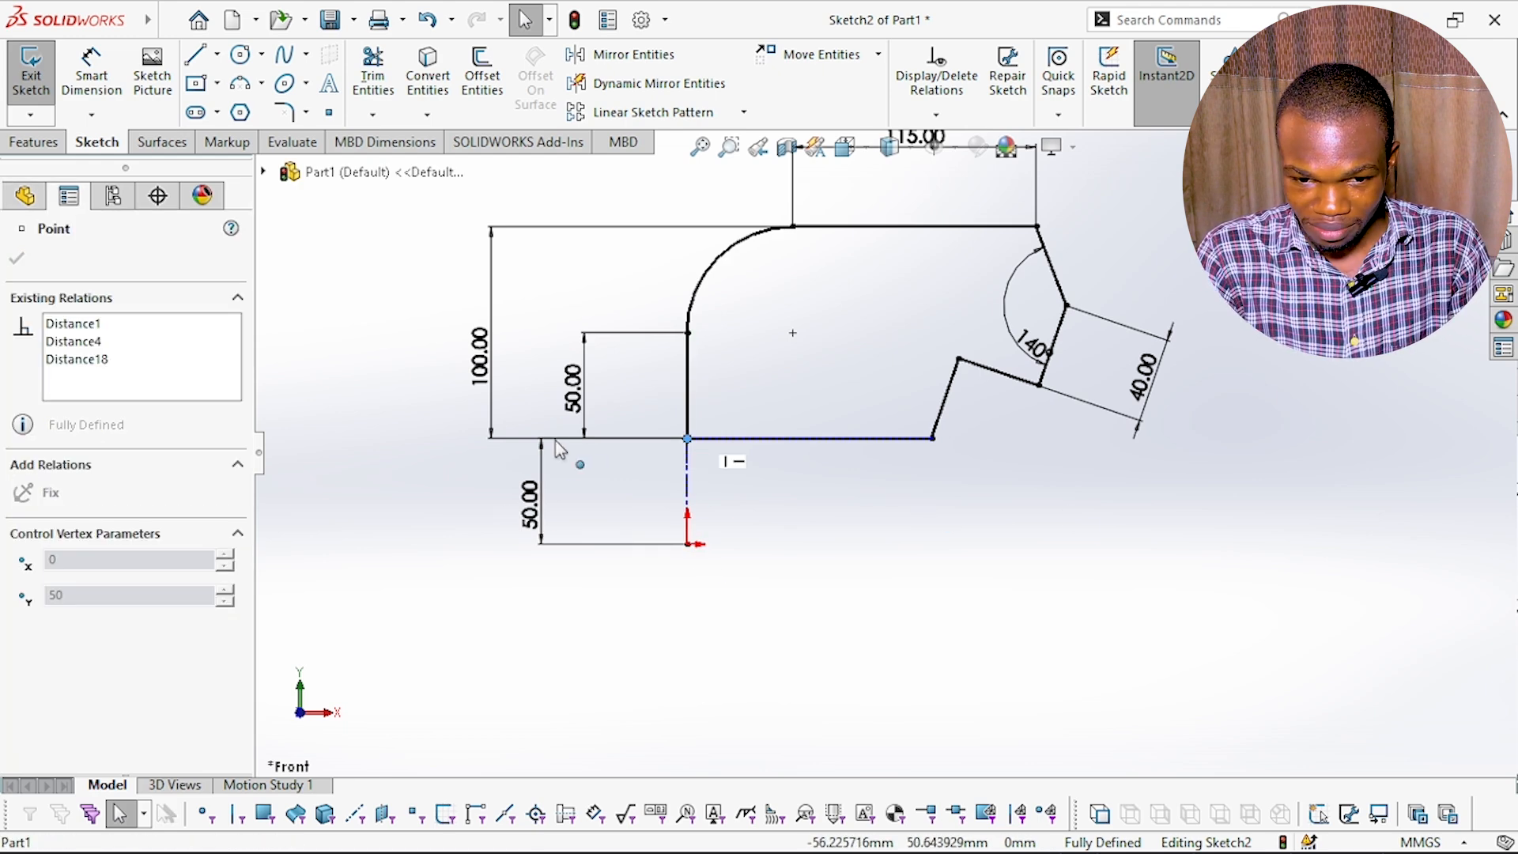
{"action": "left_click", "coordinate": [769, 648]}
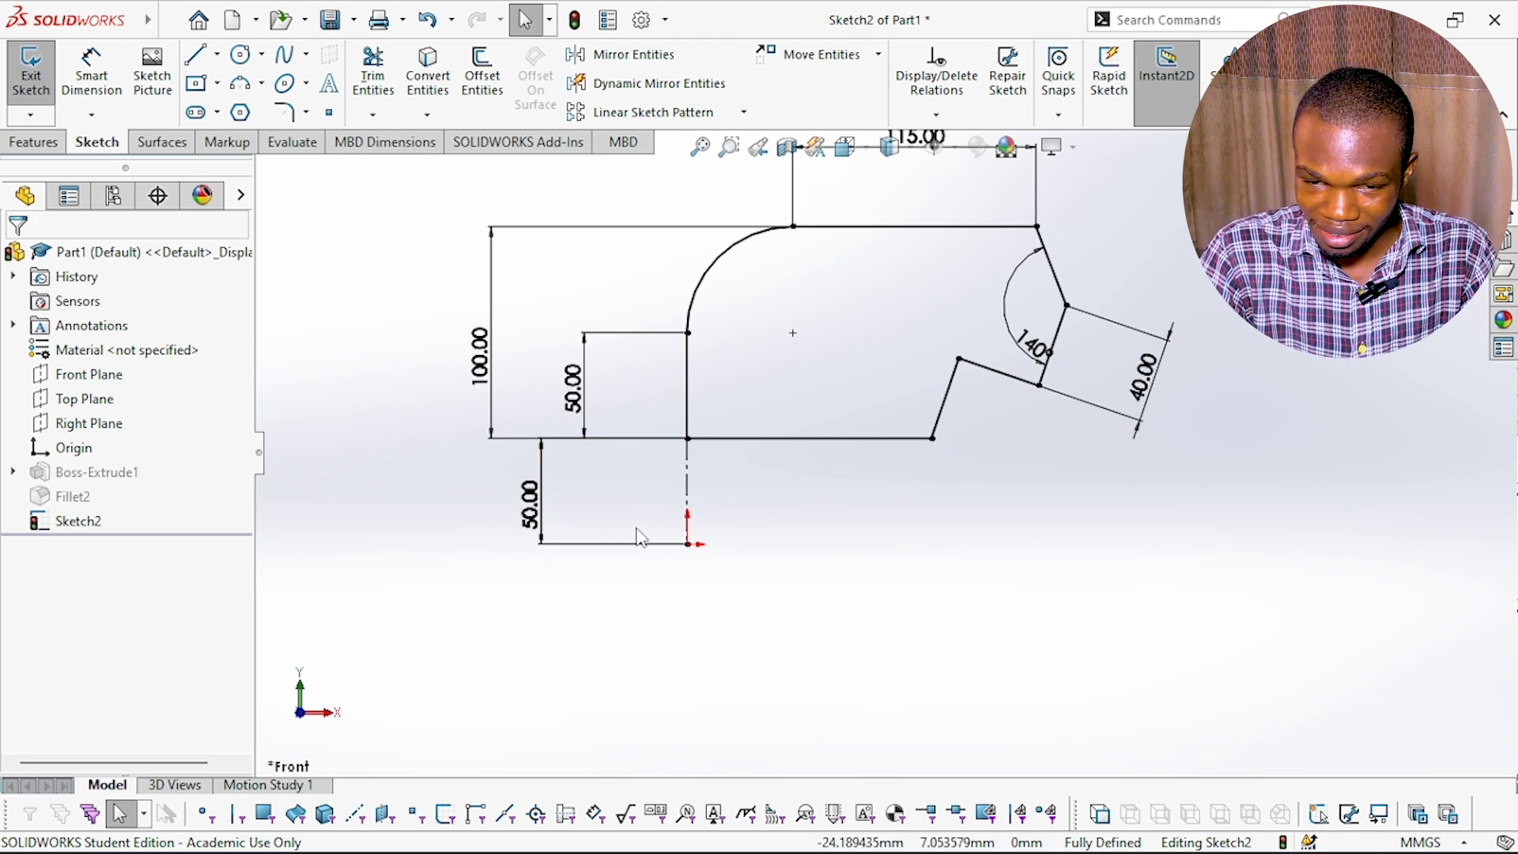
{"action": "key", "text": "f"}
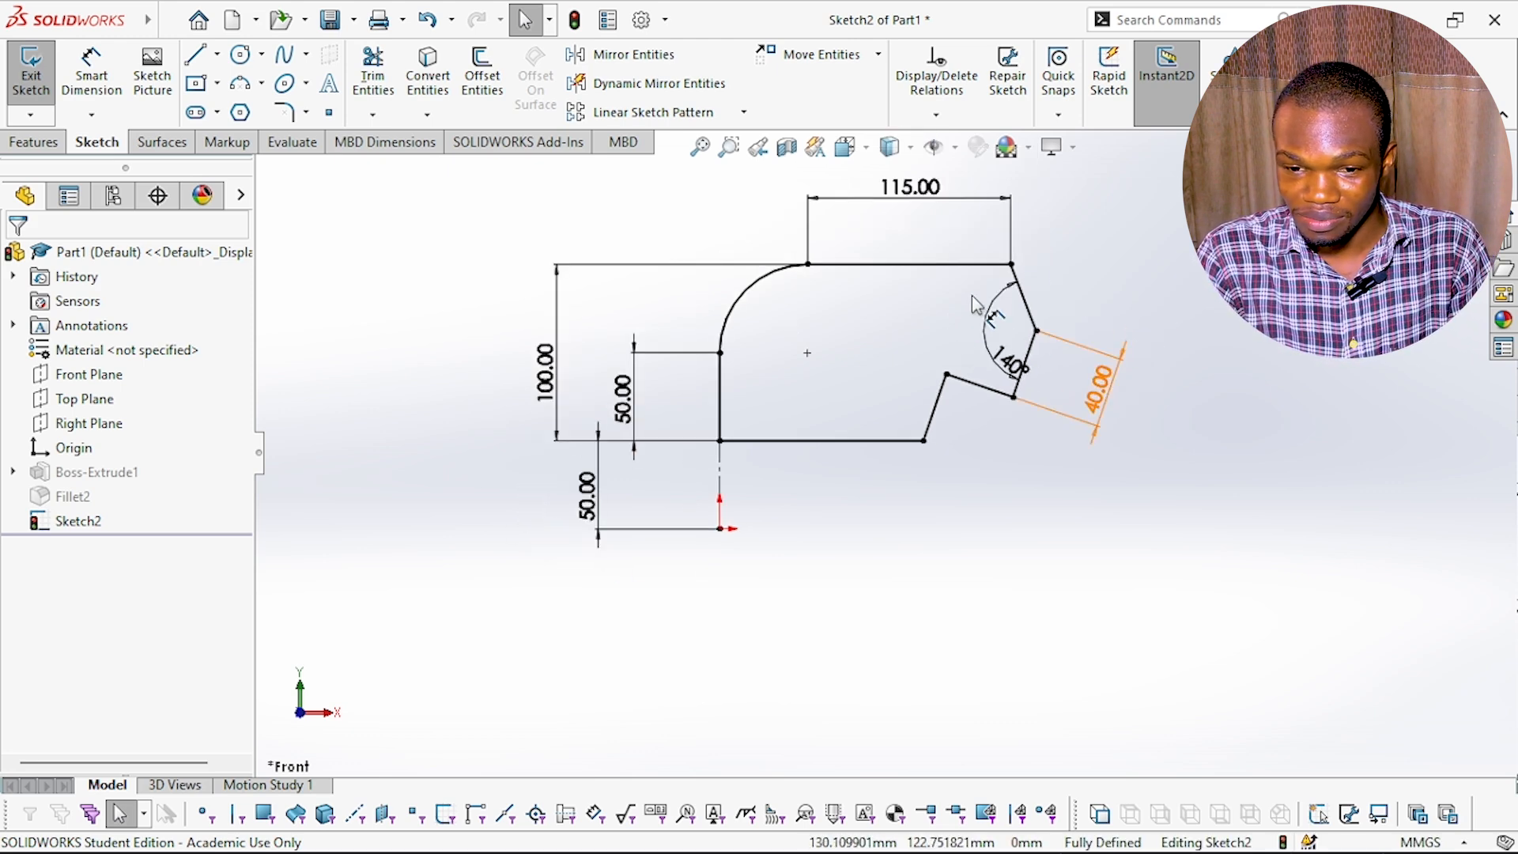
{"action": "left_click_drag", "start_coordinate": [1369, 352], "coordinate": [891, 642]}
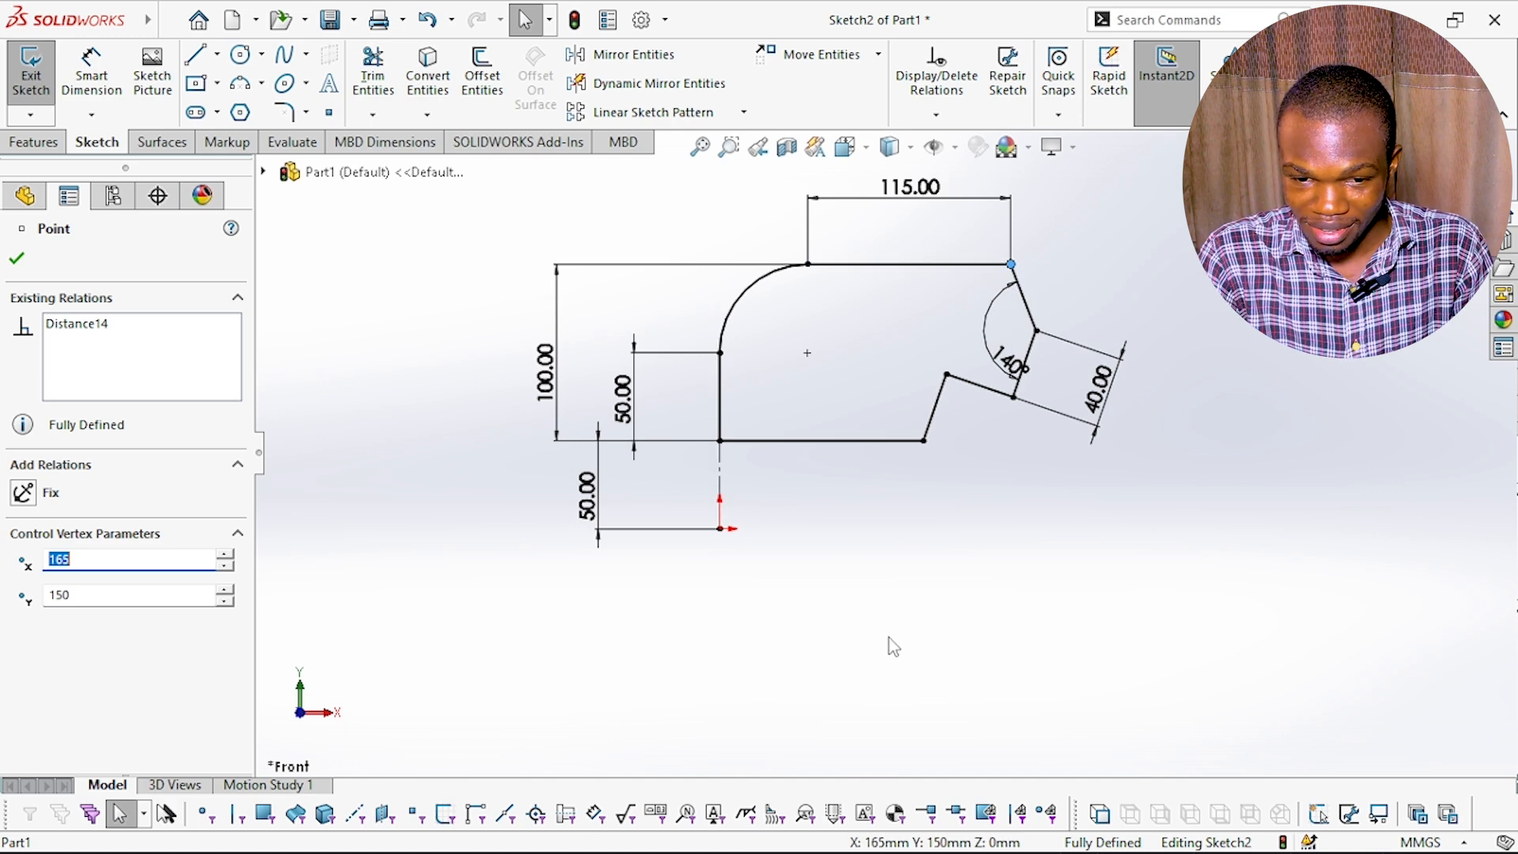
{"action": "left_click", "coordinate": [889, 637]}
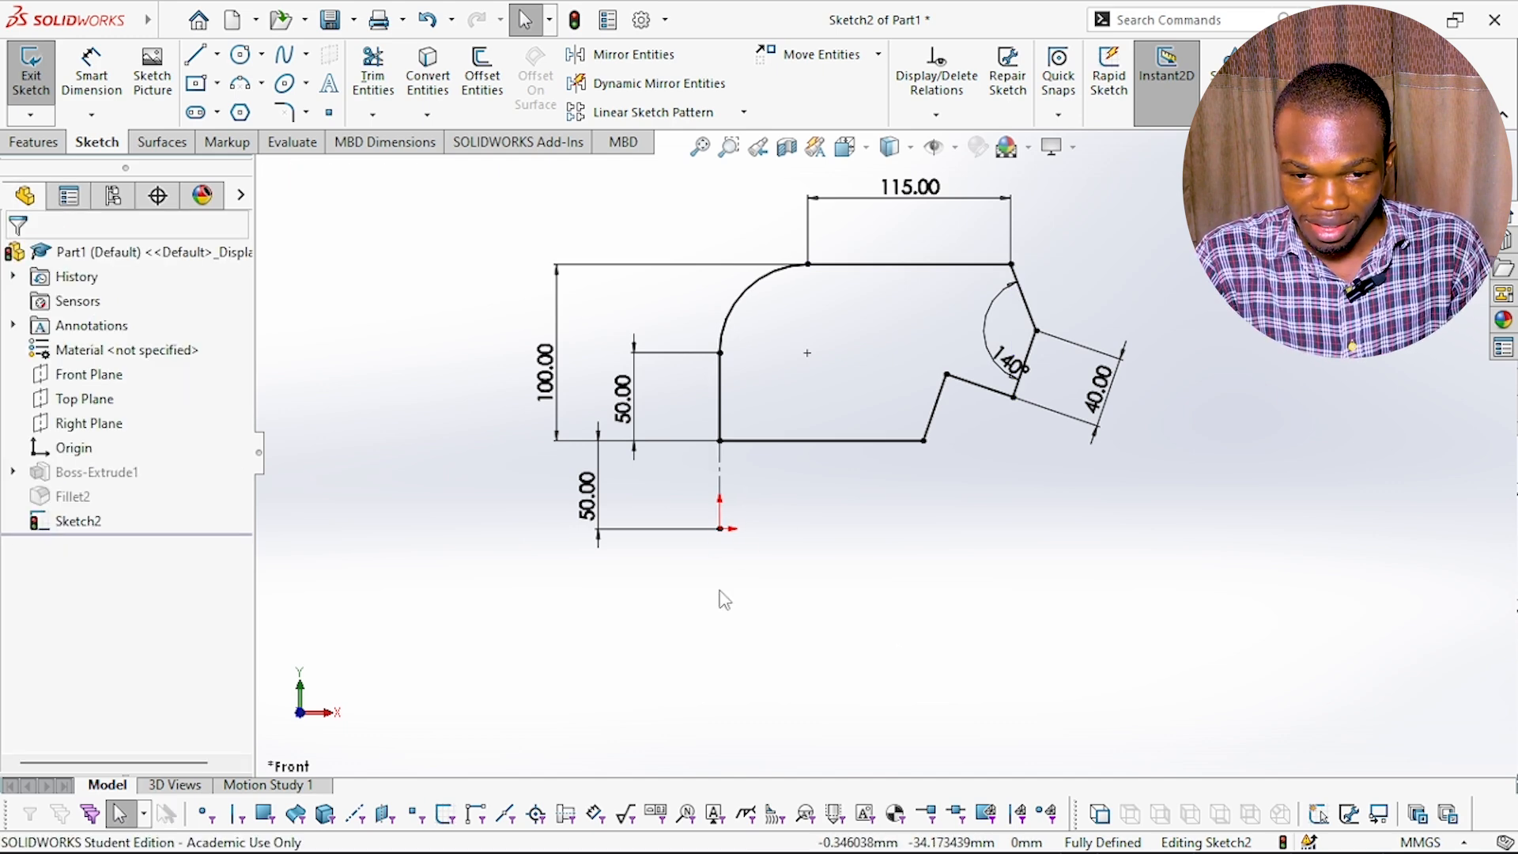
{"action": "scroll", "coordinate": [870, 359], "scroll_direction": "up", "scroll_amount": 3}
{"action": "scroll", "coordinate": [854, 368], "scroll_direction": "down", "scroll_amount": 3}
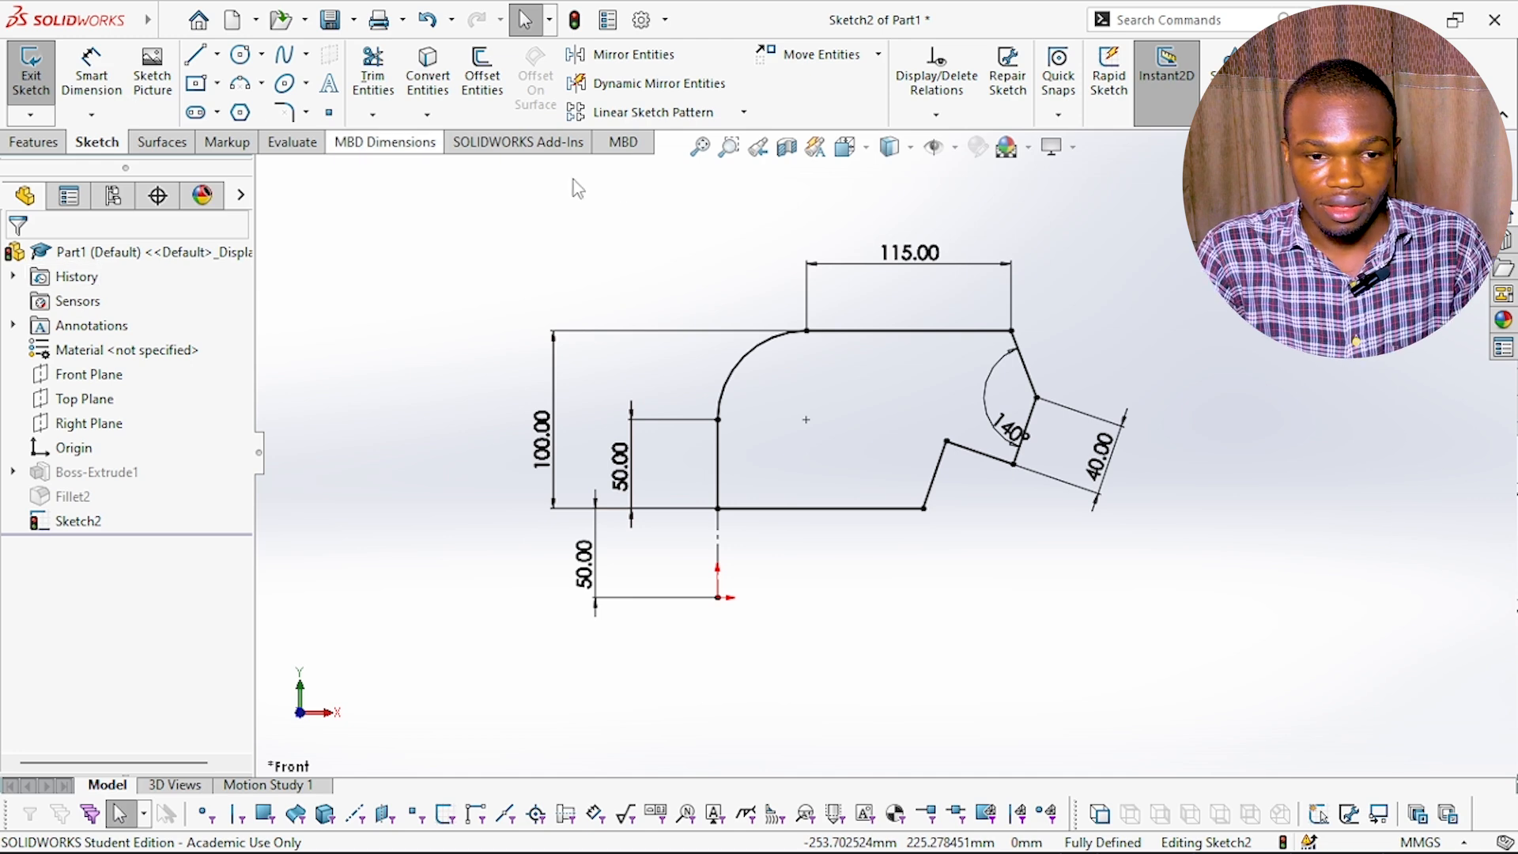
{"action": "scroll", "coordinate": [1039, 316], "scroll_direction": "up", "scroll_amount": 1}
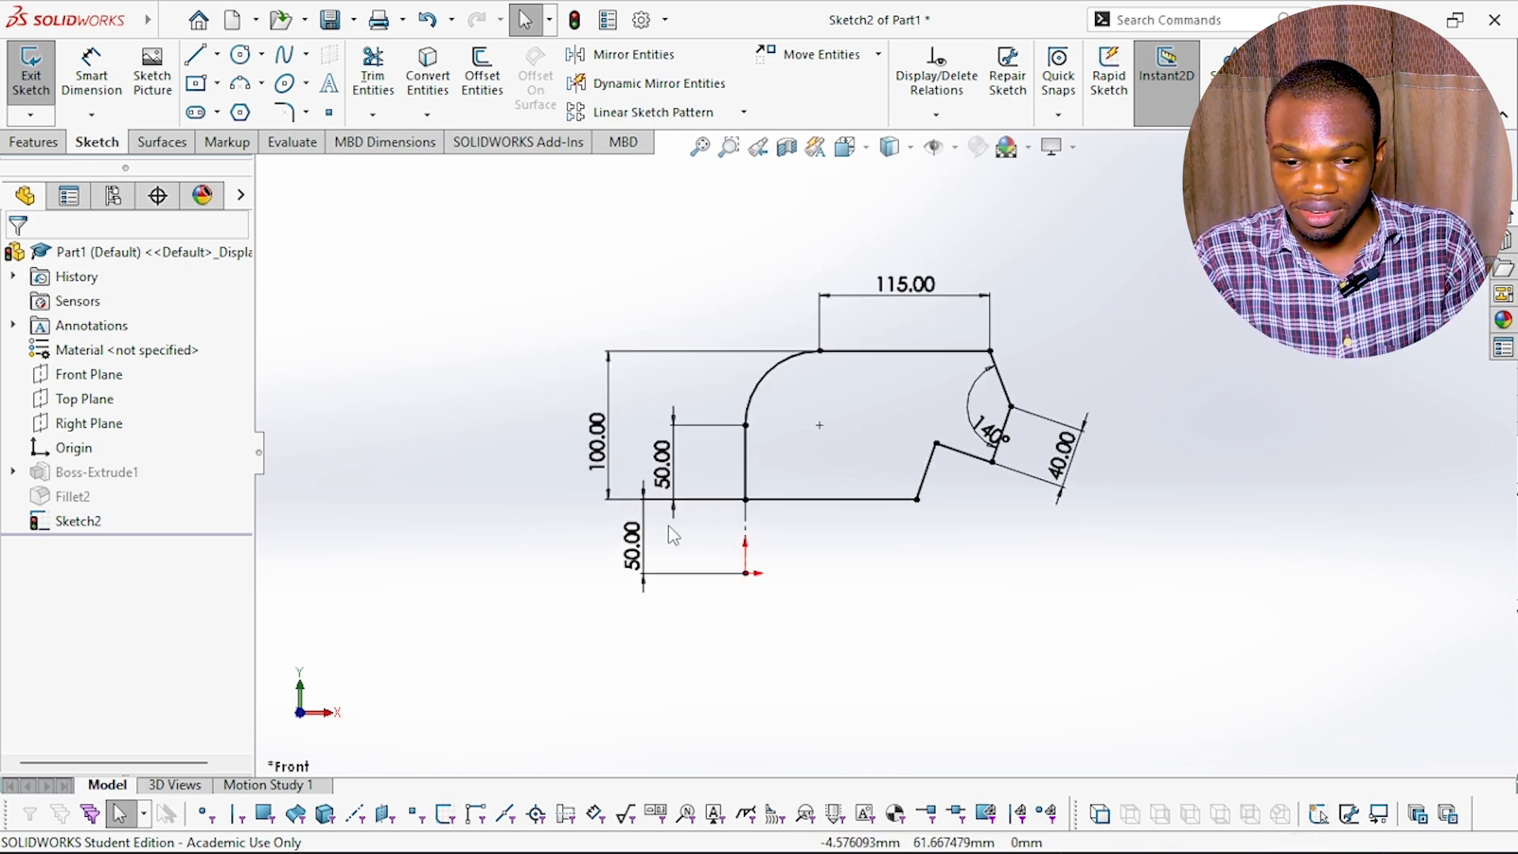
{"action": "scroll", "coordinate": [1051, 305], "scroll_direction": "down", "scroll_amount": 1}
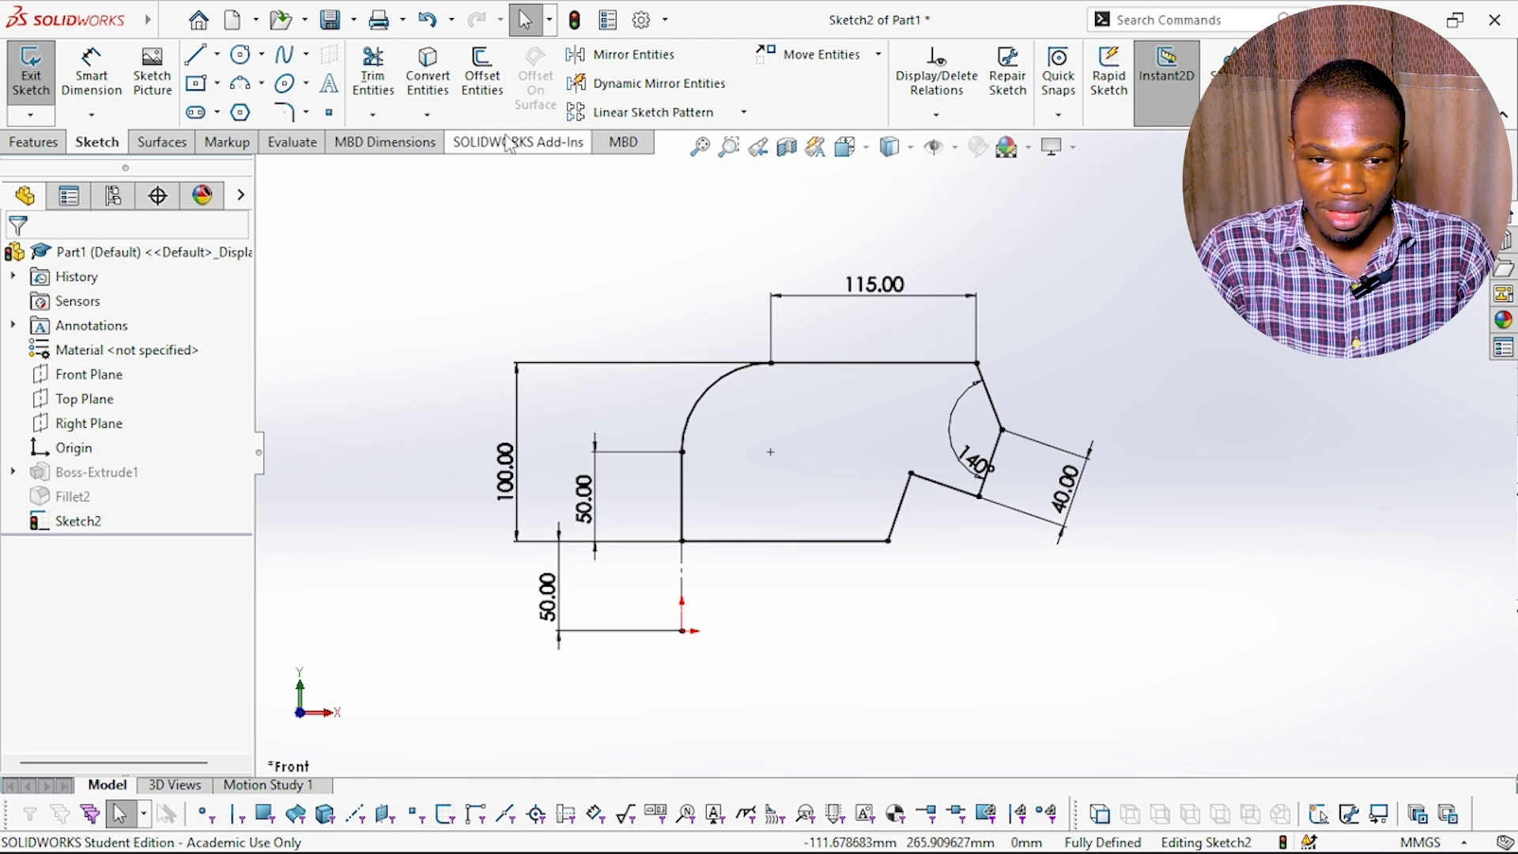
- Convert the profile's left 50 mm vertical line to construction geometry
{"action": "left_click", "coordinate": [682, 486]}
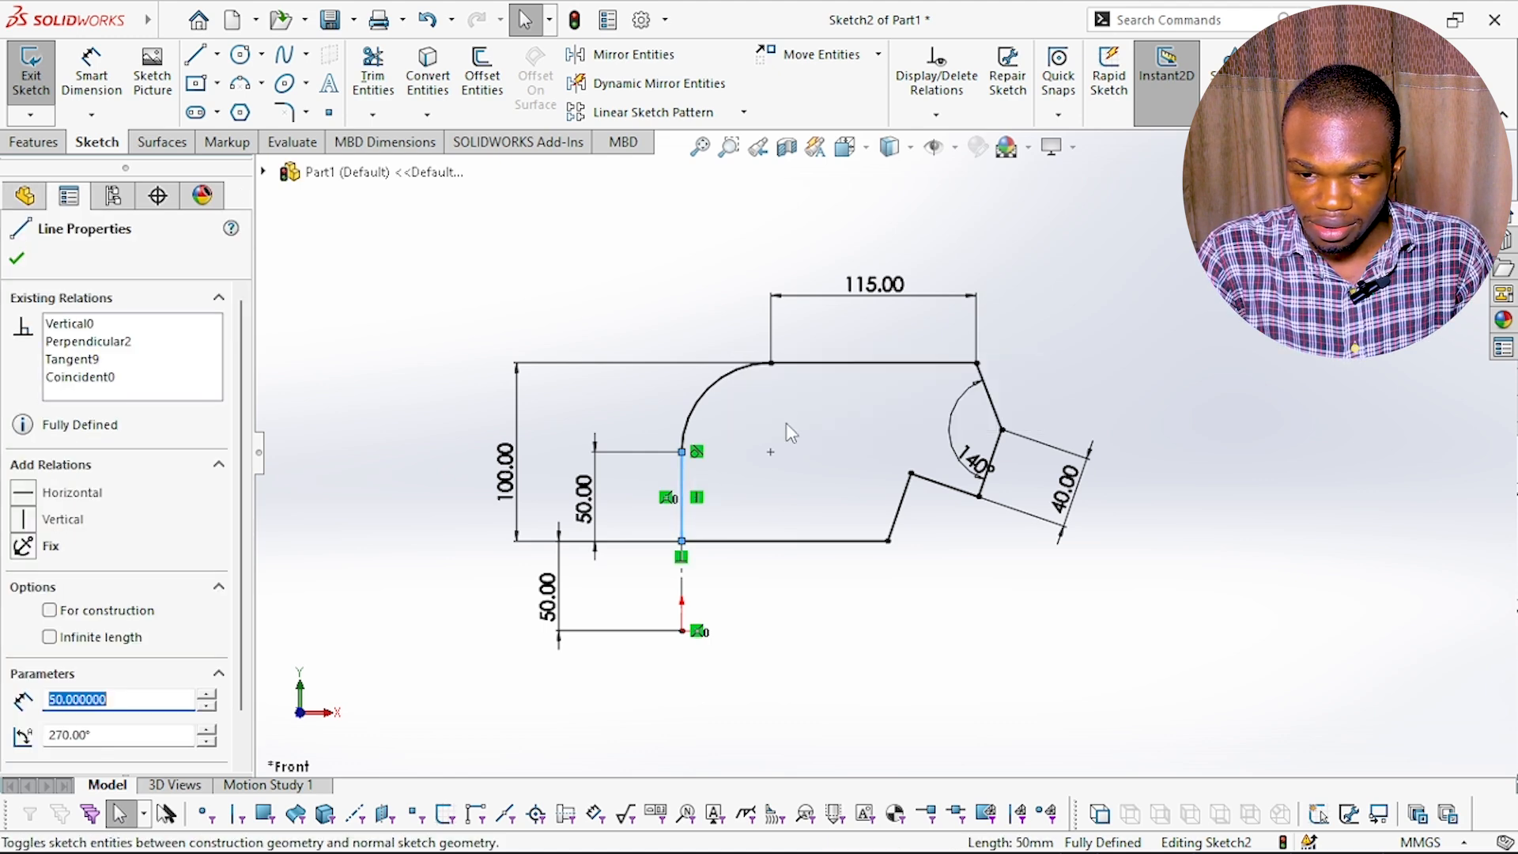
{"action": "left_click", "coordinate": [789, 618]}
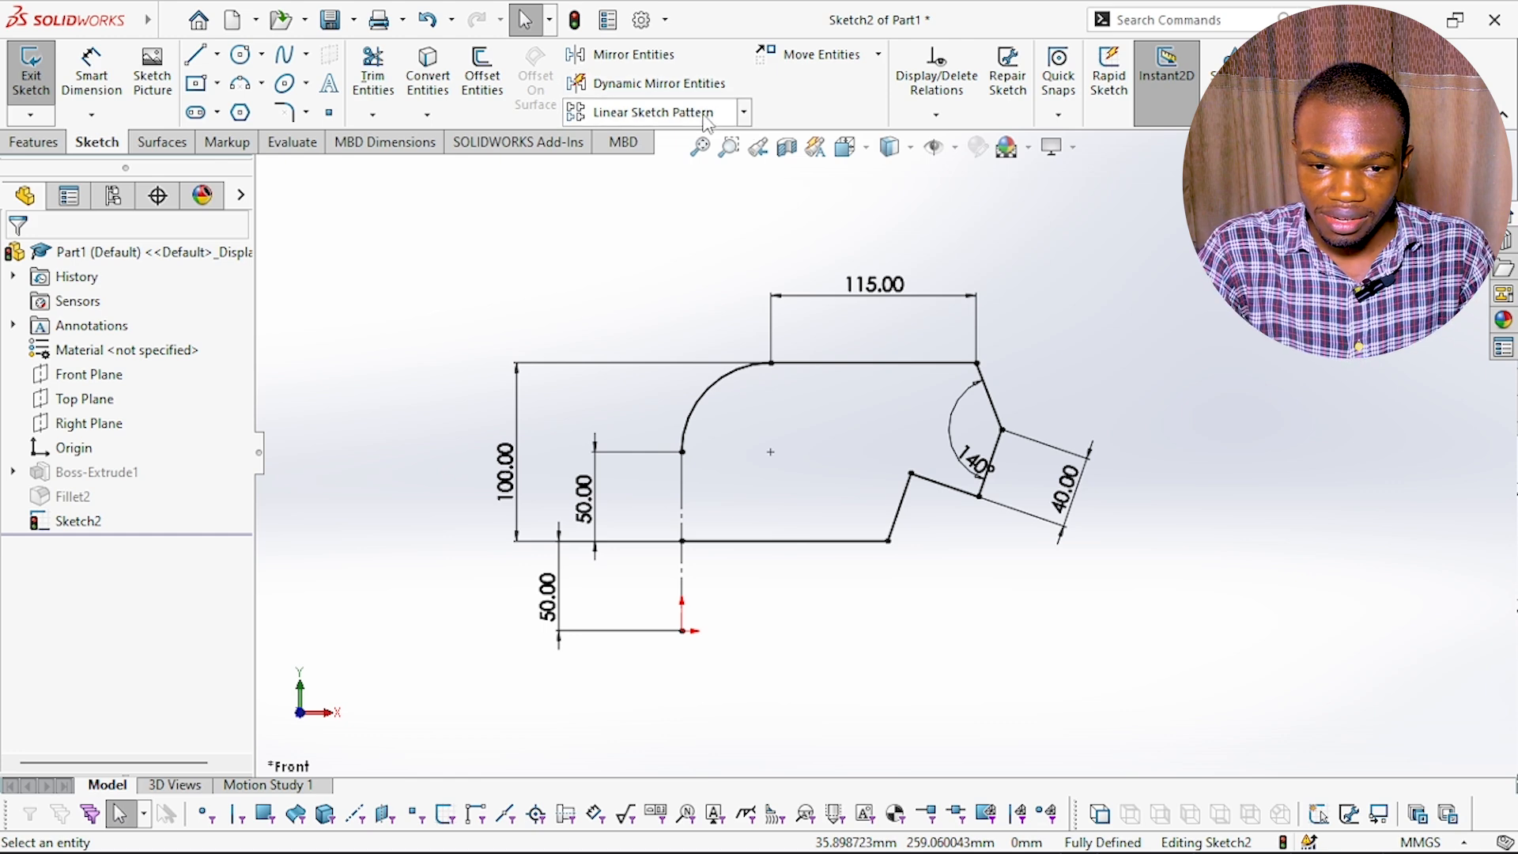
- Mirror the profile's arc and six solid lines about its vertical construction line, keeping the original entities
{"action": "left_click", "coordinate": [661, 55]}
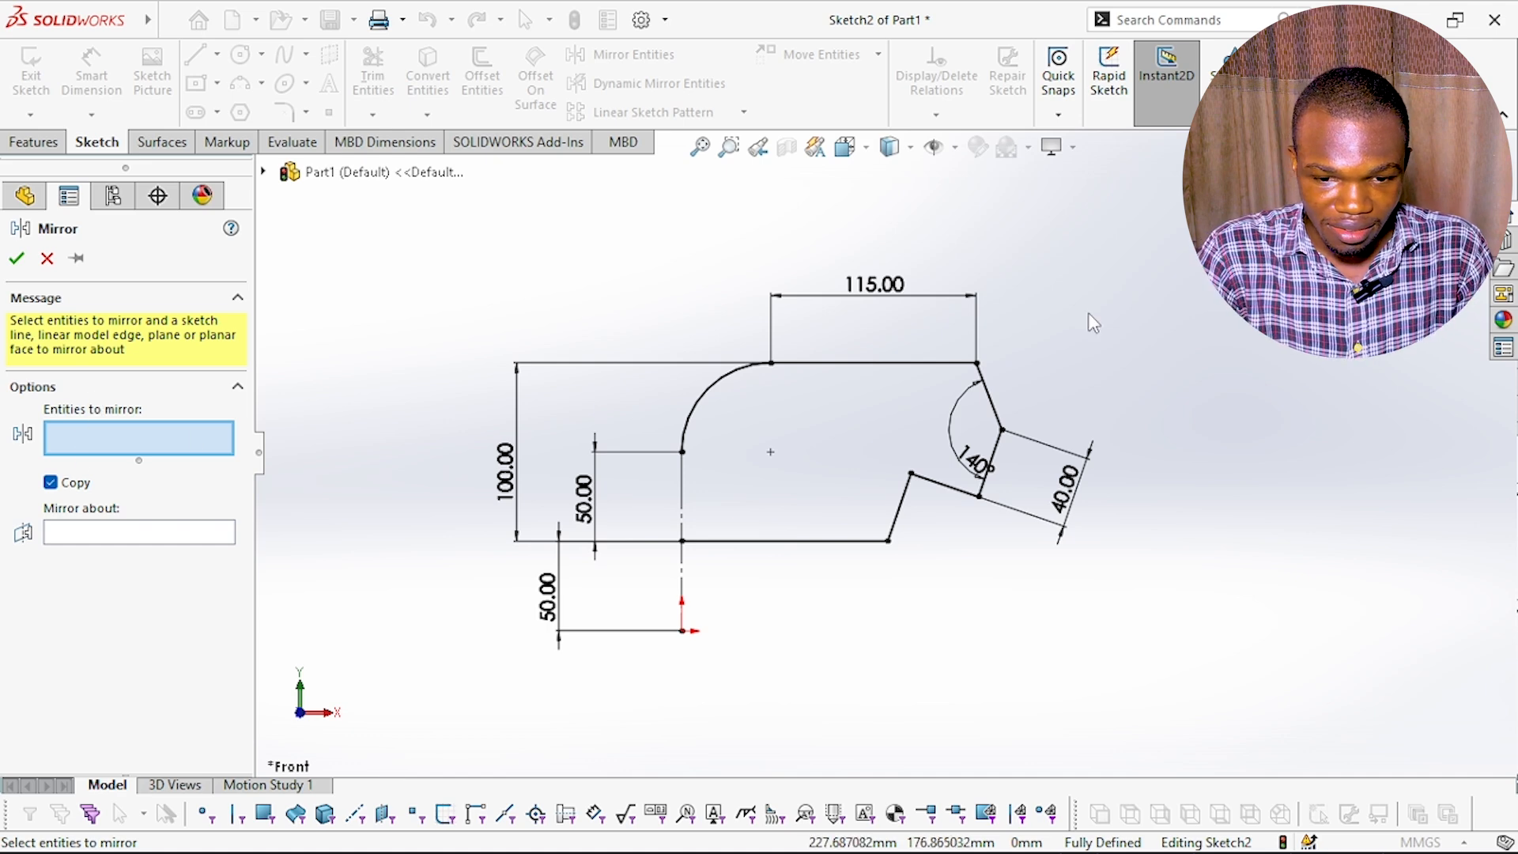
{"action": "left_click", "coordinate": [727, 376]}
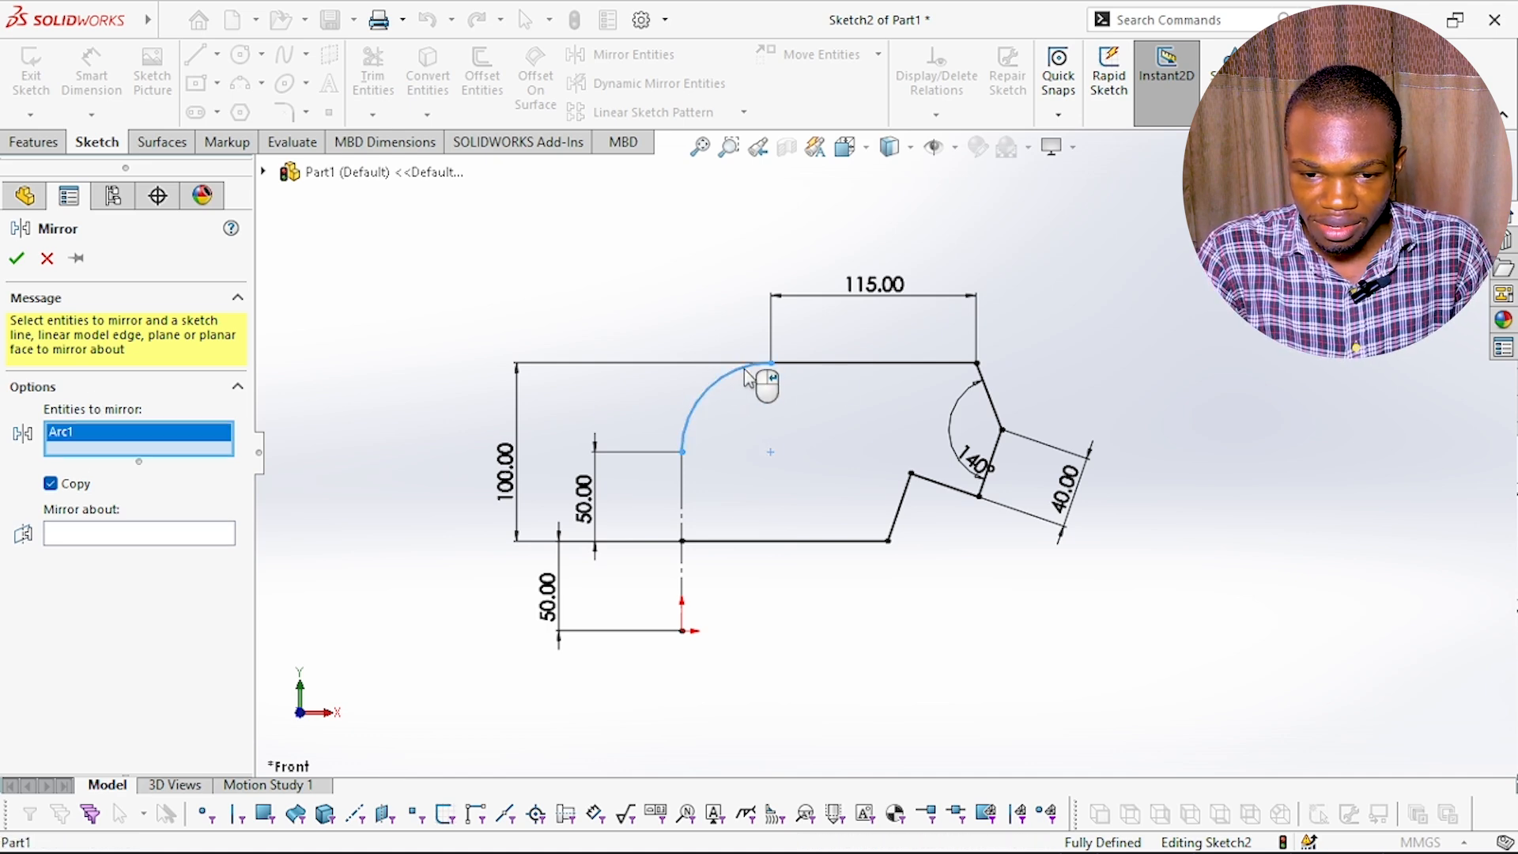
{"action": "left_click", "coordinate": [803, 369]}
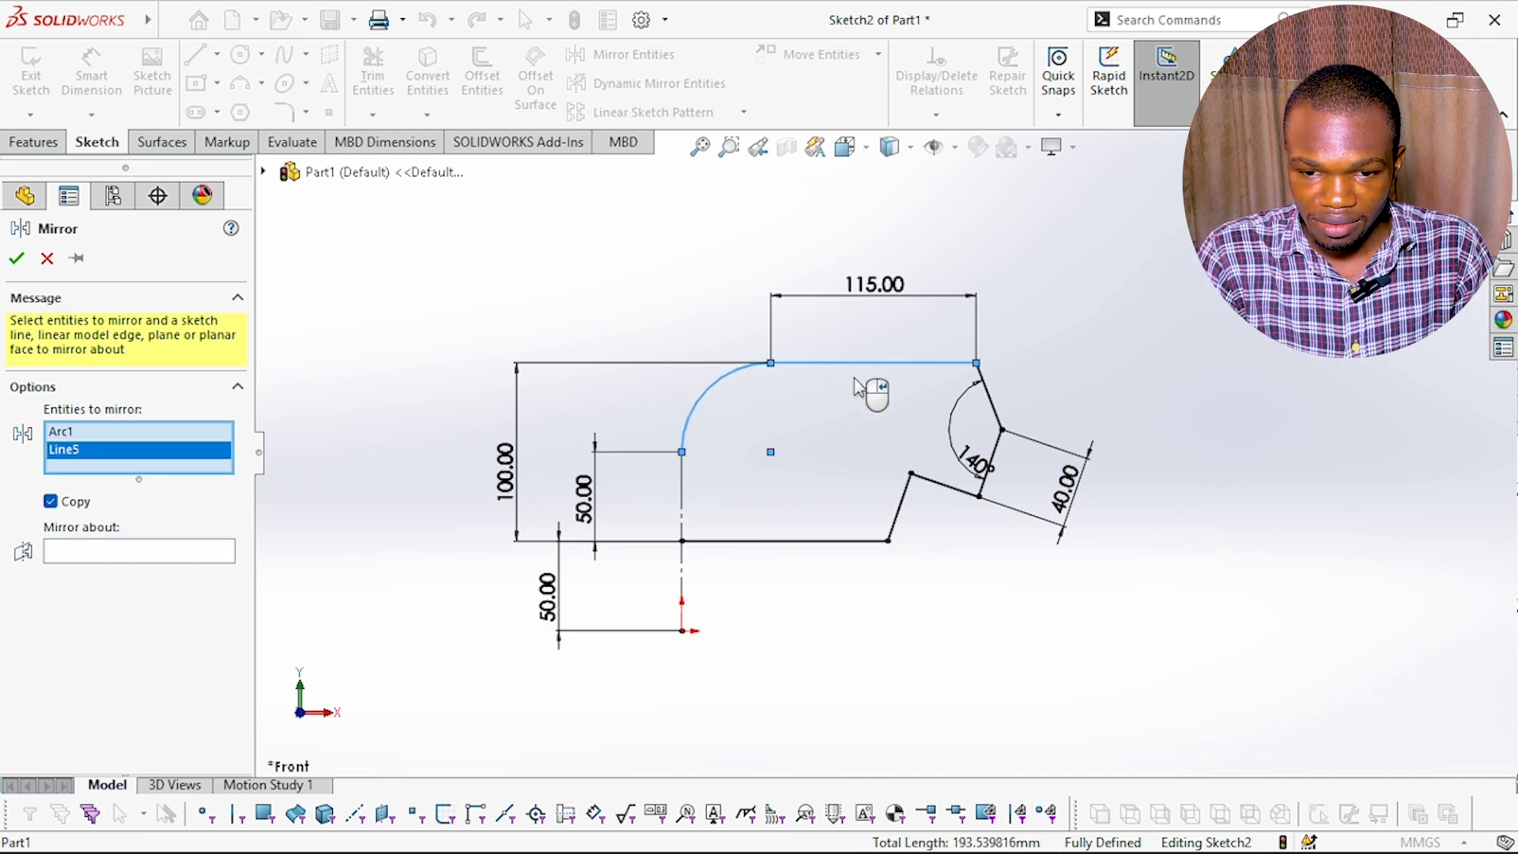
{"action": "left_click", "coordinate": [995, 422]}
{"action": "left_click", "coordinate": [997, 458]}
{"action": "left_click", "coordinate": [945, 485]}
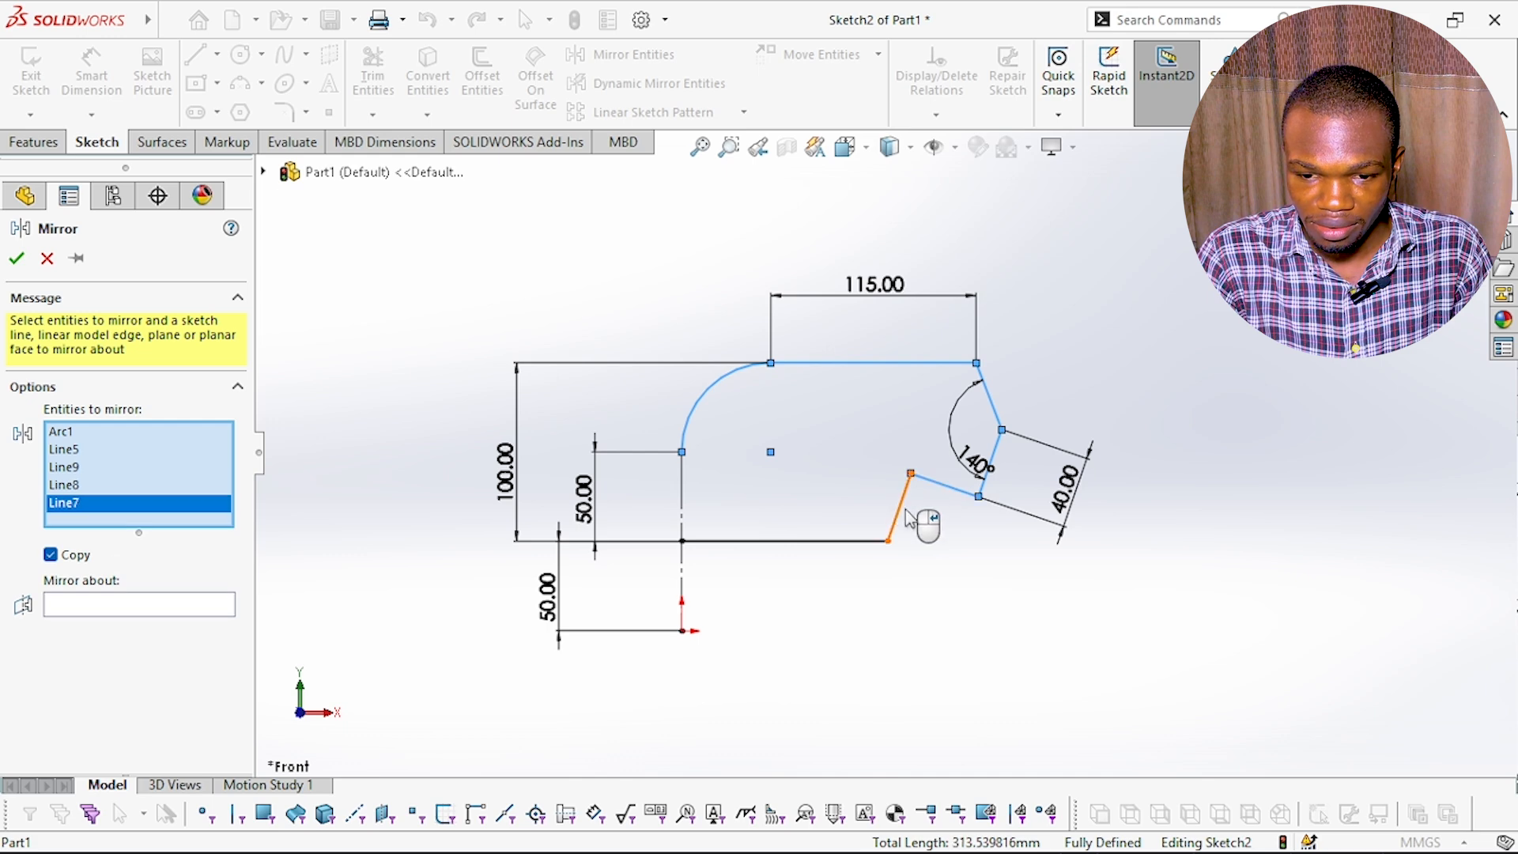
{"action": "left_click", "coordinate": [902, 506]}
{"action": "left_click", "coordinate": [870, 543]}
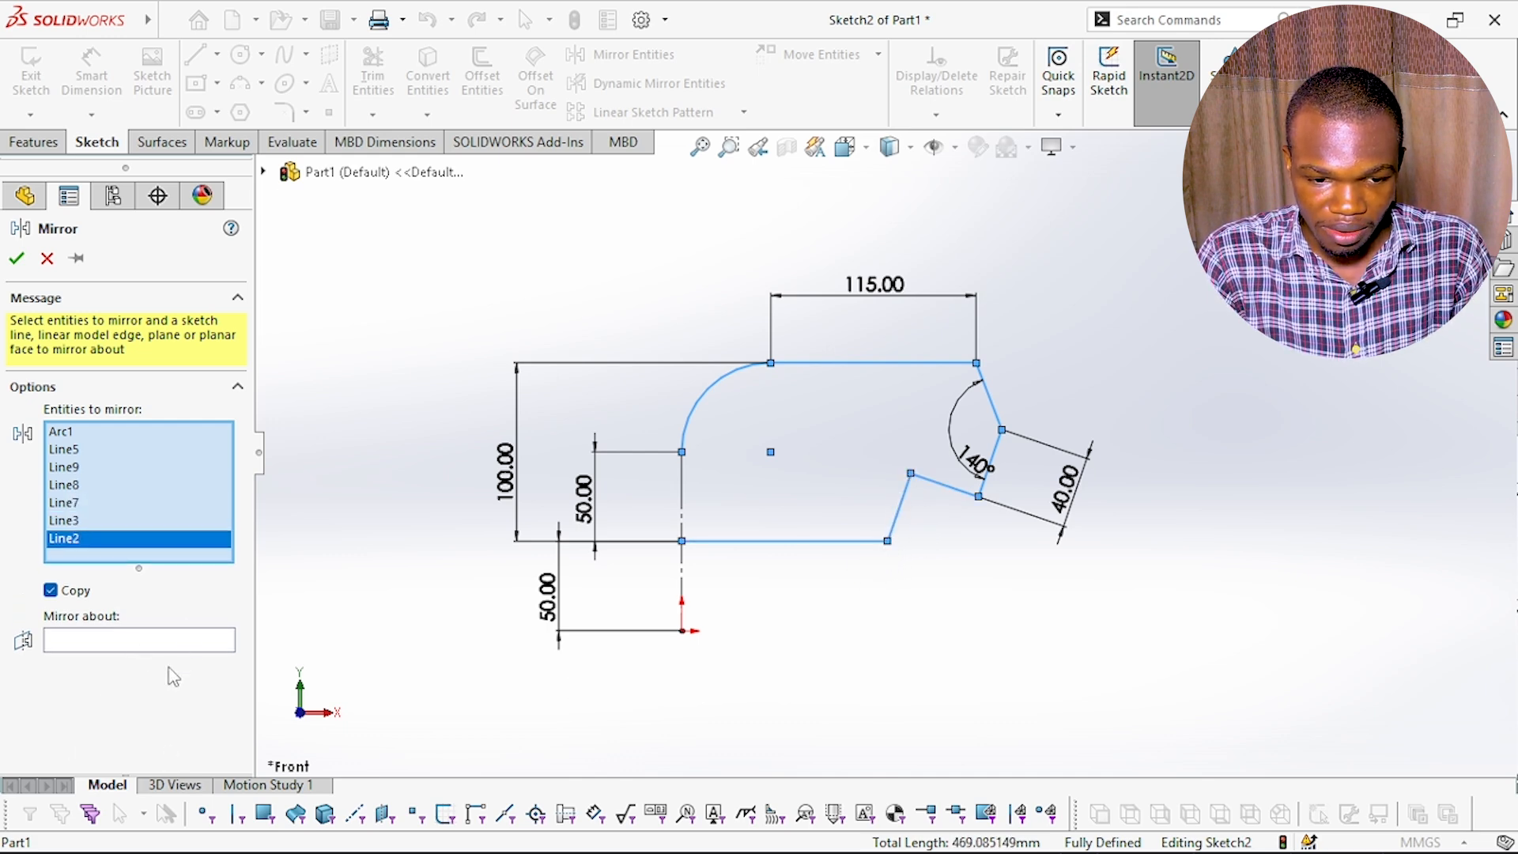
{"action": "left_click", "coordinate": [184, 645]}
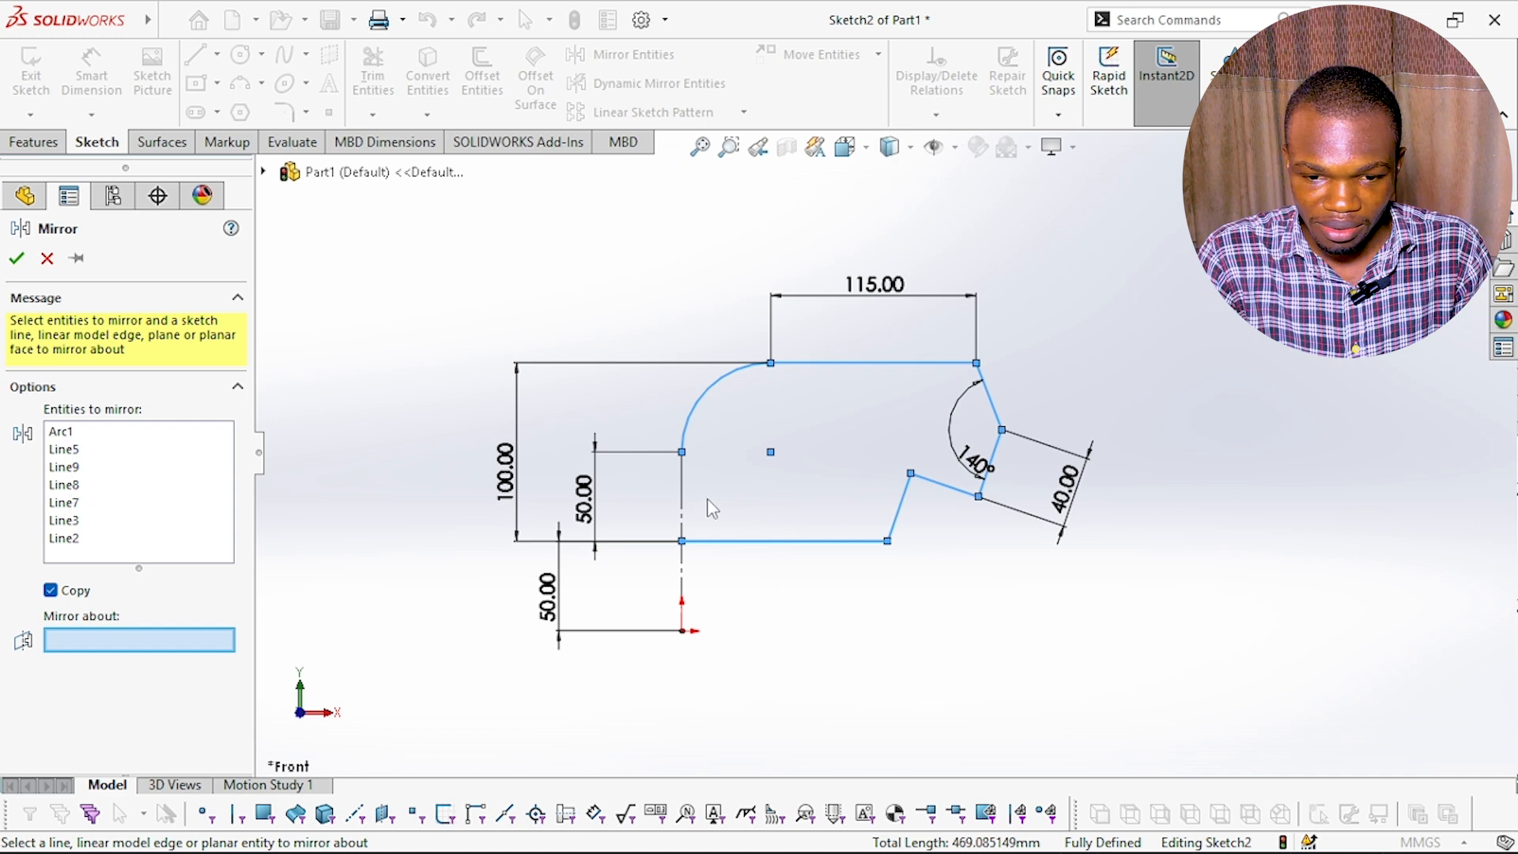
{"action": "left_click", "coordinate": [685, 508]}
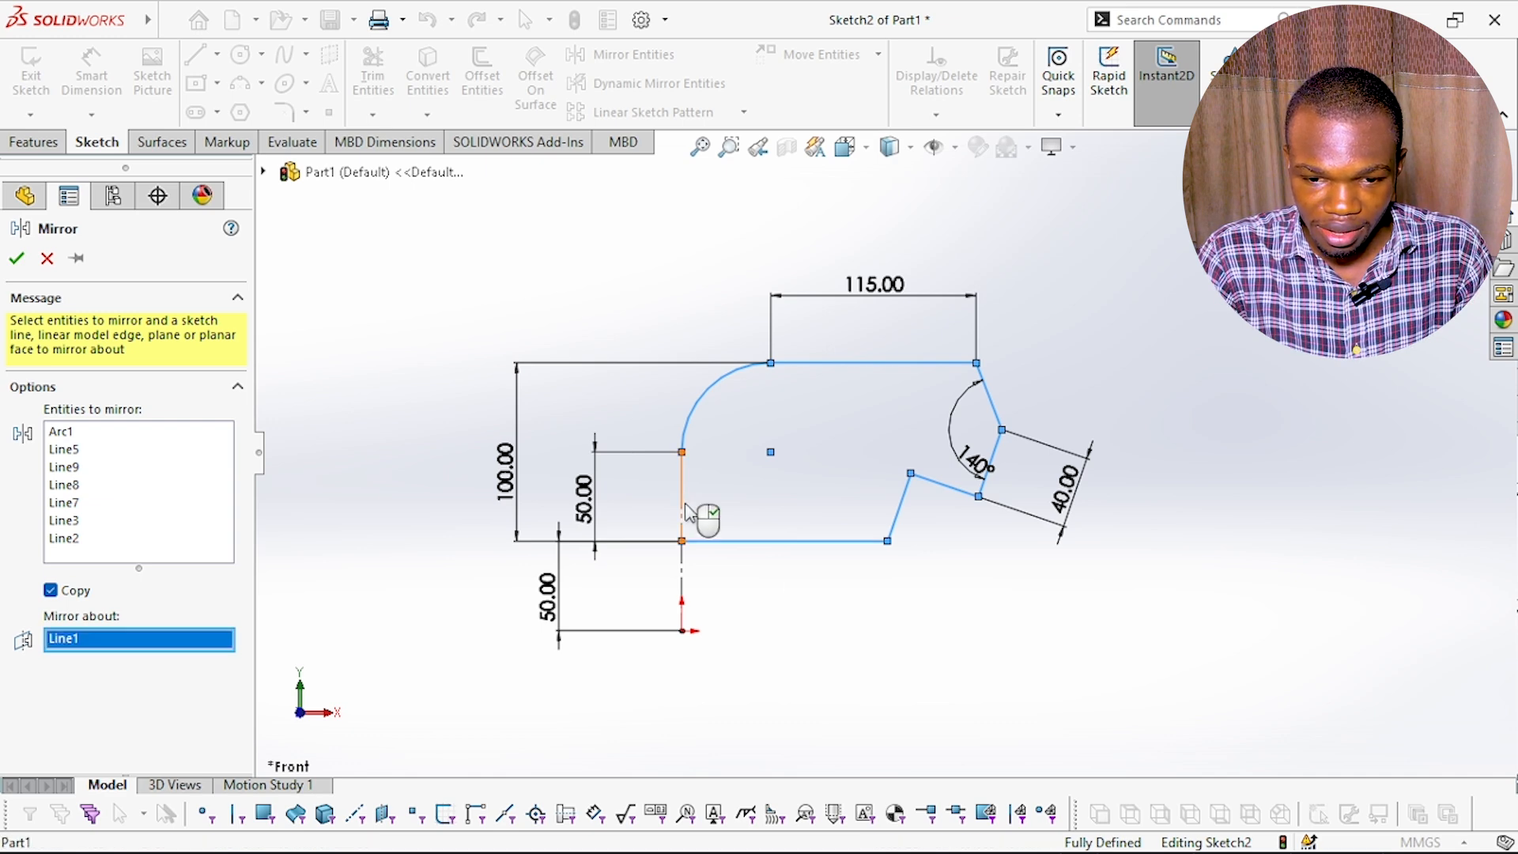
{"action": "left_click", "coordinate": [17, 259]}
- Extrude the mirrored sketch as a blind boss with a depth of 70 mm
{"action": "mouse_move", "coordinate": [848, 591]}
{"action": "middle_mouse_down"}
{"action": "mouse_move", "coordinate": [799, 586]}
{"action": "mouse_move", "coordinate": [791, 387]}
{"action": "mouse_move", "coordinate": [593, 491]}
{"action": "mouse_move", "coordinate": [818, 412]}
{"action": "mouse_move", "coordinate": [751, 478]}
{"action": "middle_mouse_up"}
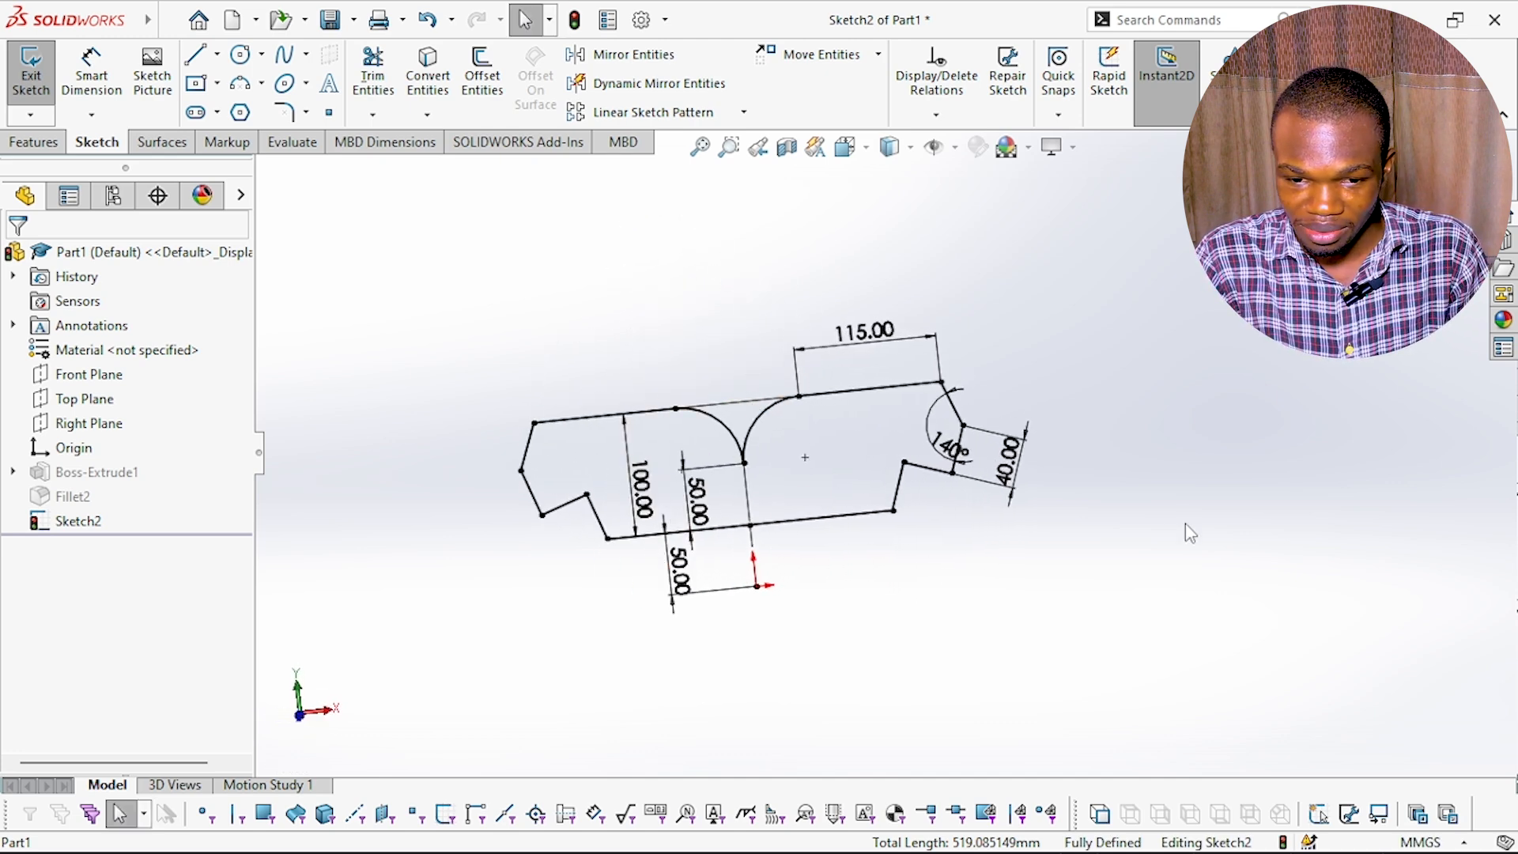
{"action": "left_click", "coordinate": [35, 143]}
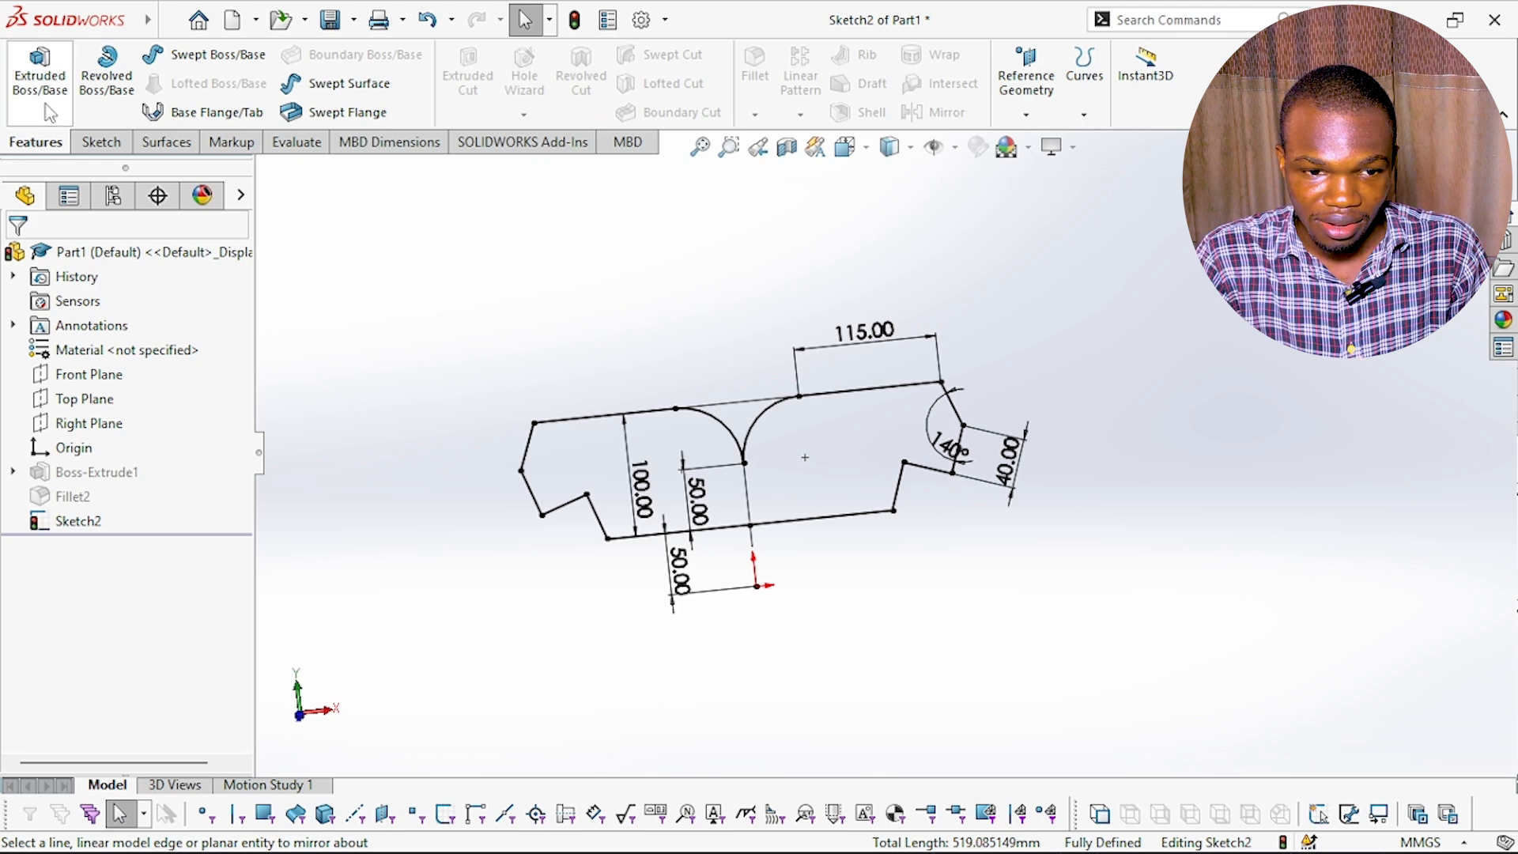
{"action": "left_click", "coordinate": [49, 113]}
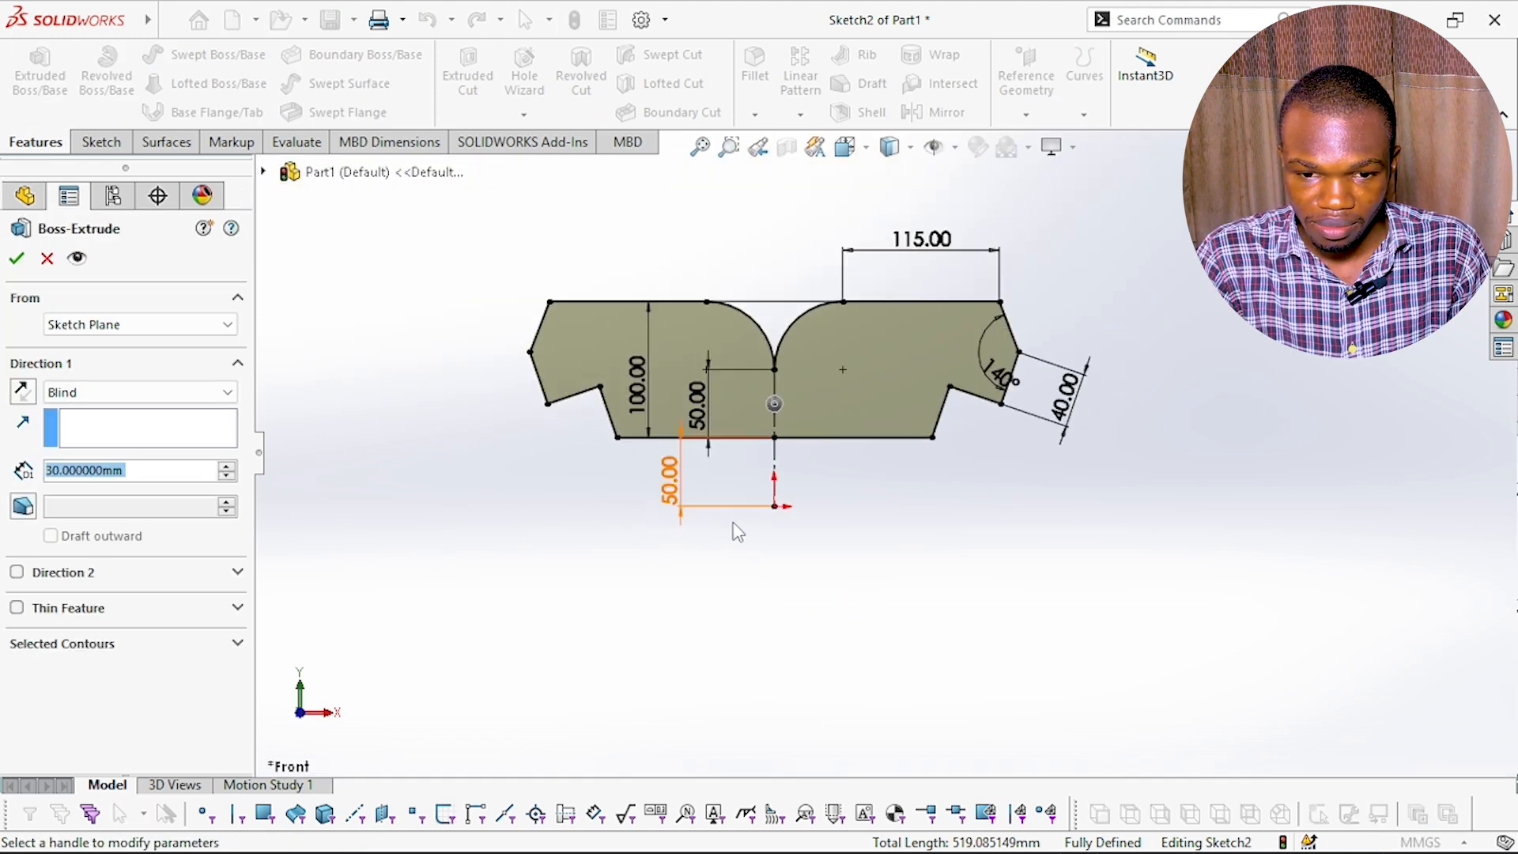
{"action": "middle_click_drag", "start_coordinate": [737, 532], "coordinate": [663, 607]}
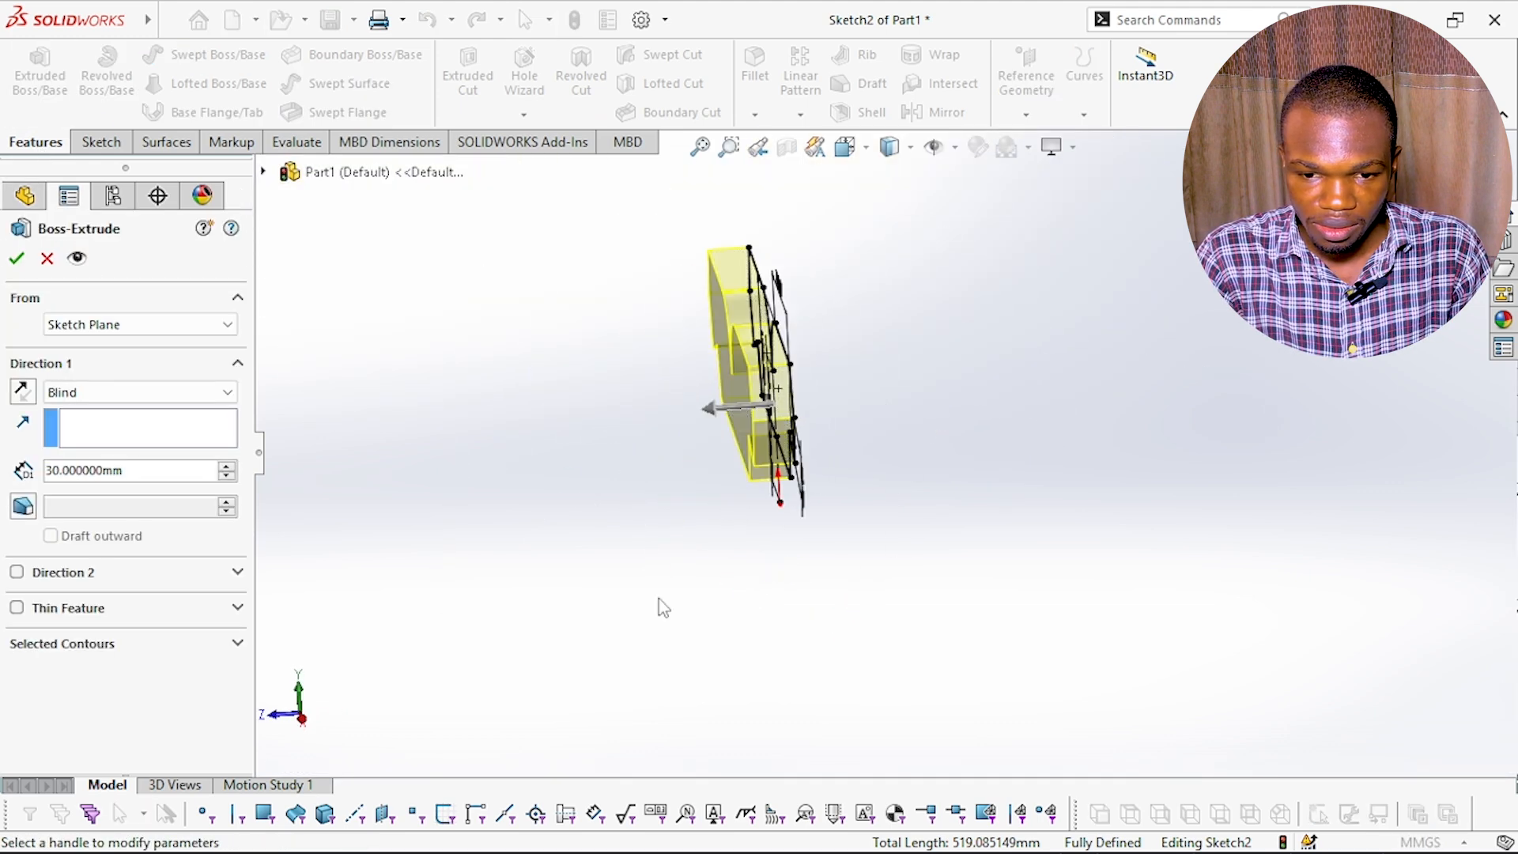
{"action": "left_click", "coordinate": [210, 468]}
{"action": "type", "text": "70"}
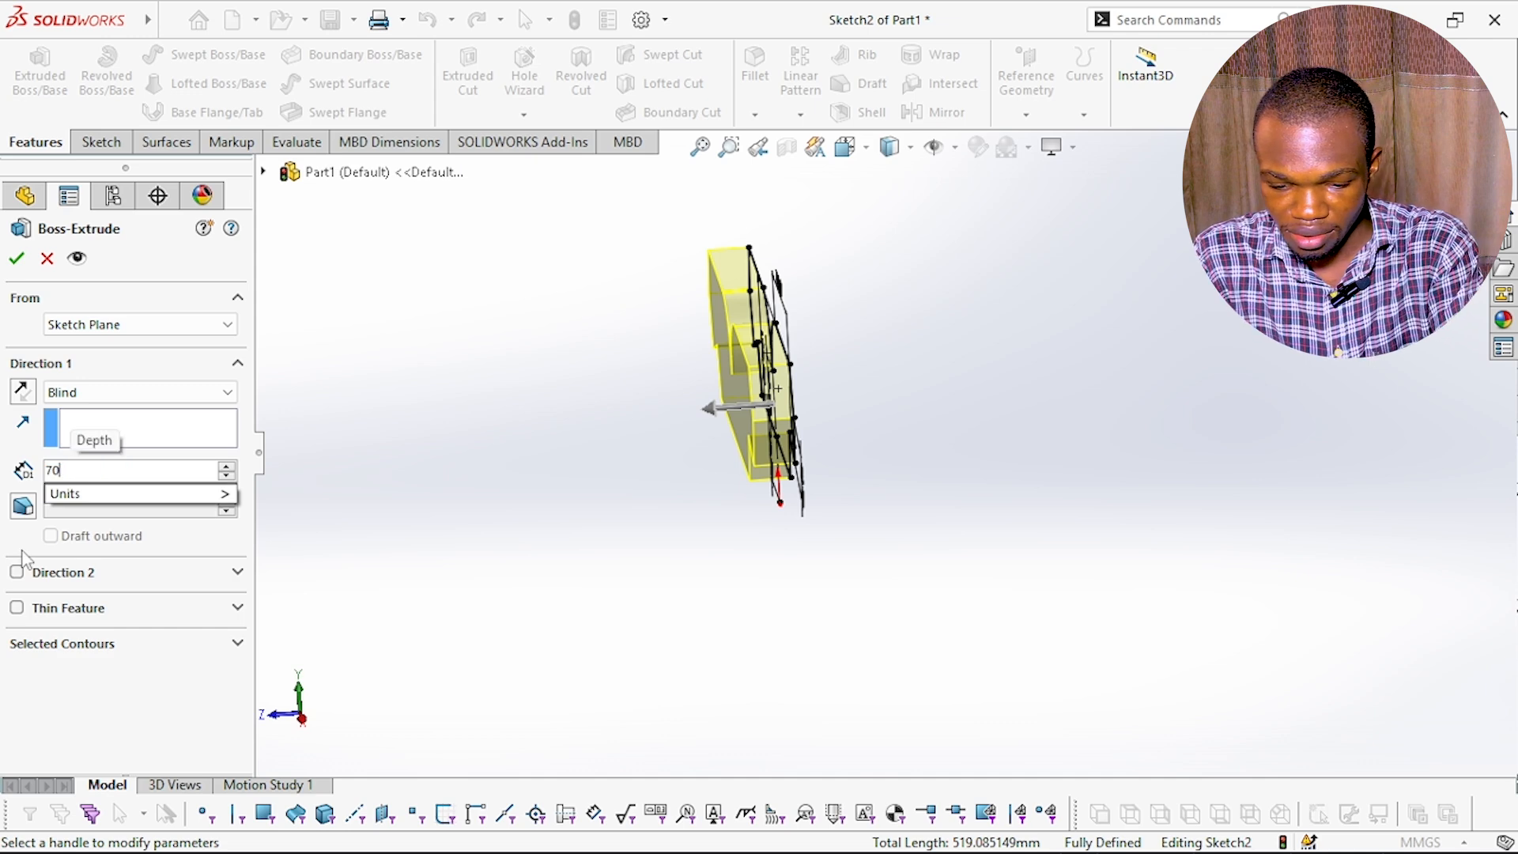
{"action": "key", "text": "Return"}
{"action": "left_click", "coordinate": [19, 261]}
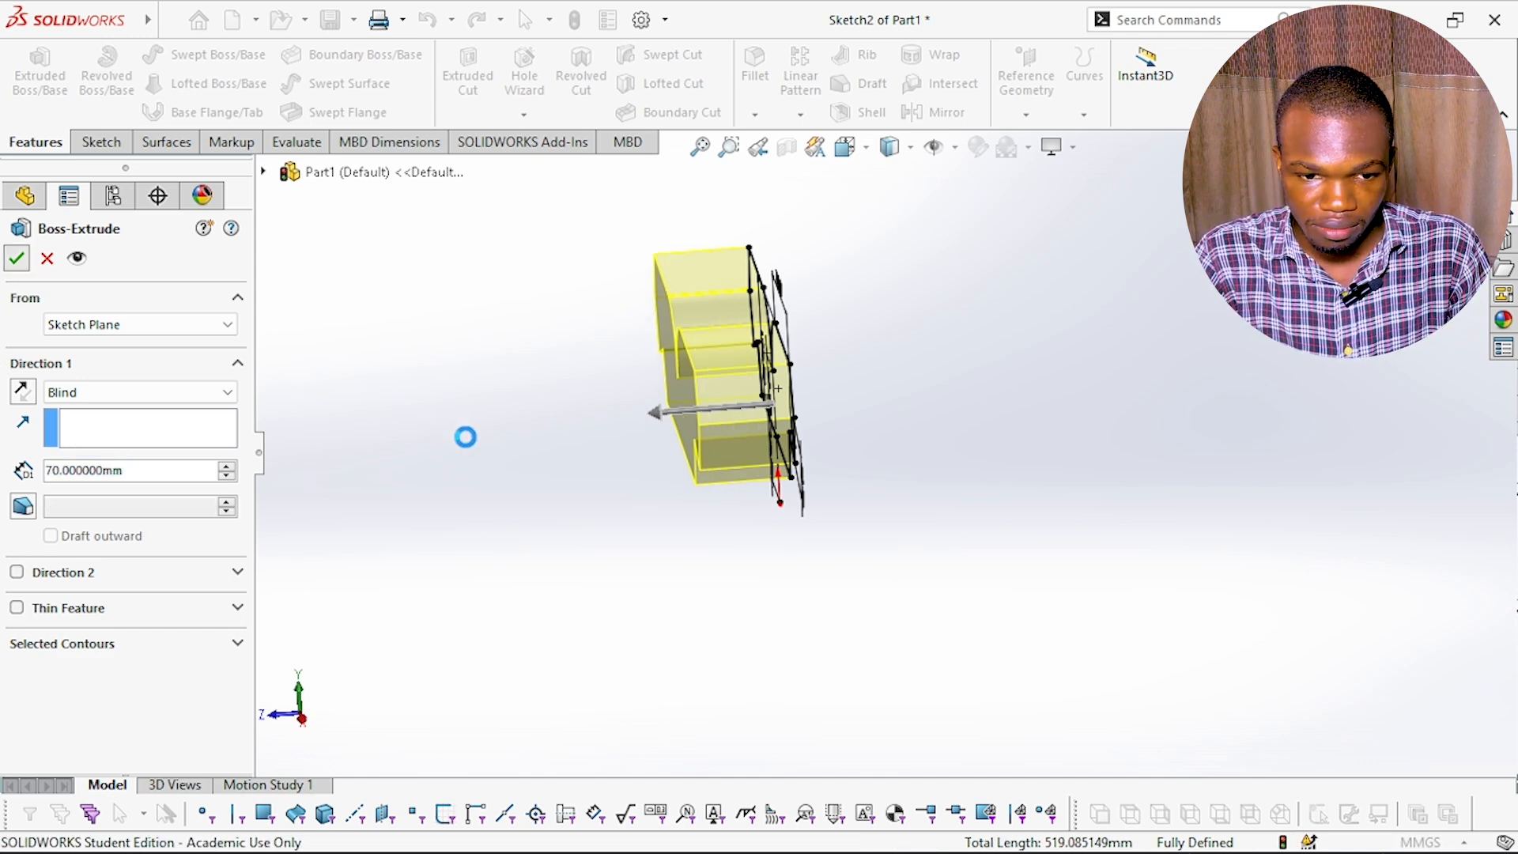
- Examine the extruded solid from the front, the end and the underside
{"action": "middle_click_drag", "start_coordinate": [643, 525], "coordinate": [791, 480]}
{"action": "scroll", "coordinate": [743, 358], "scroll_direction": "up", "scroll_amount": 1}
{"action": "scroll", "coordinate": [743, 357], "scroll_direction": "down", "scroll_amount": 1}
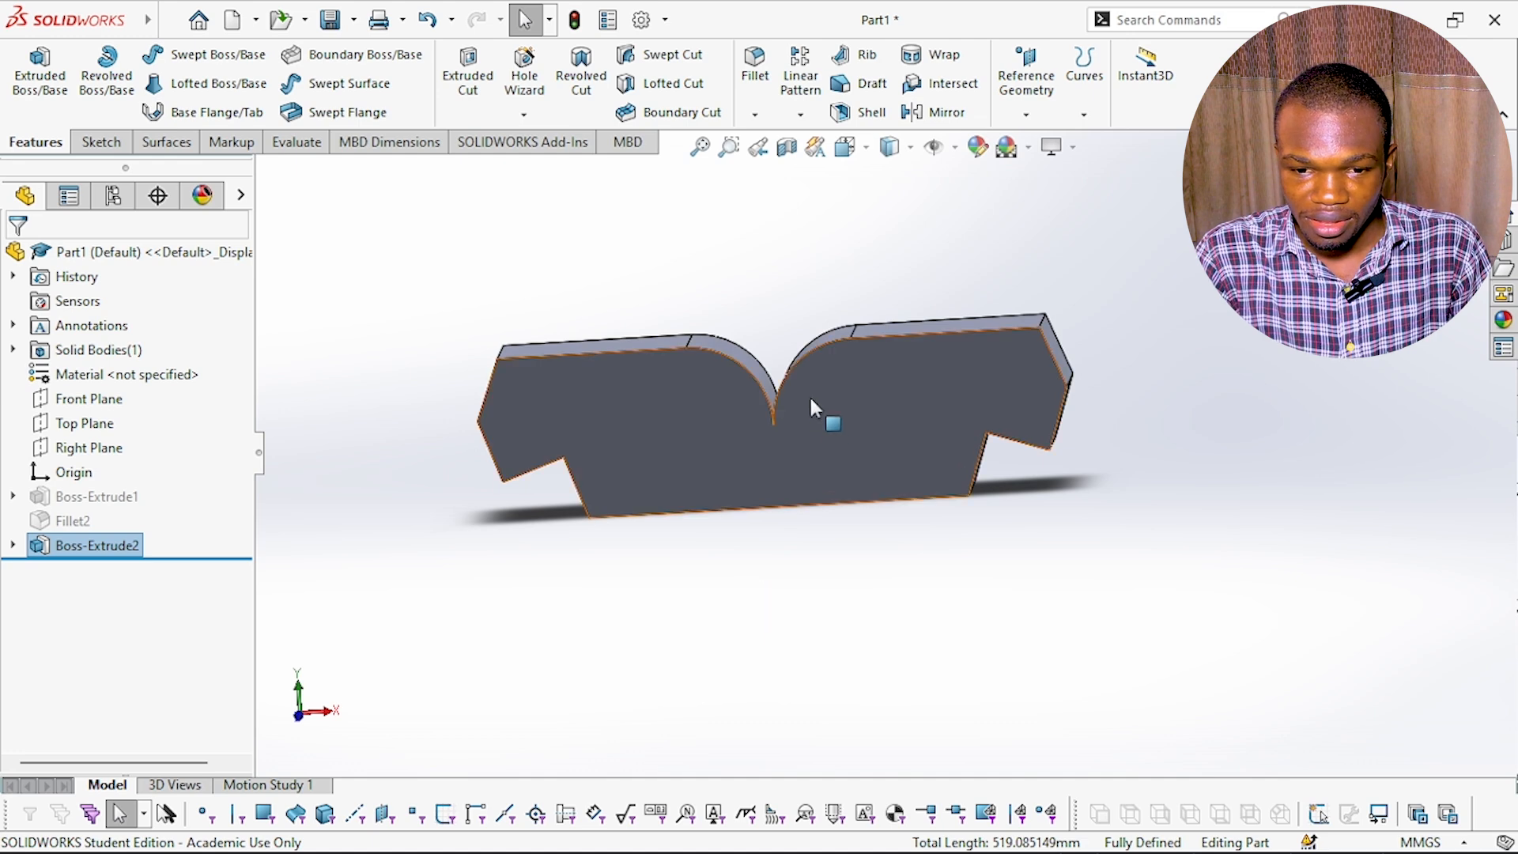
{"action": "scroll", "coordinate": [778, 373], "scroll_direction": "up", "scroll_amount": 1}
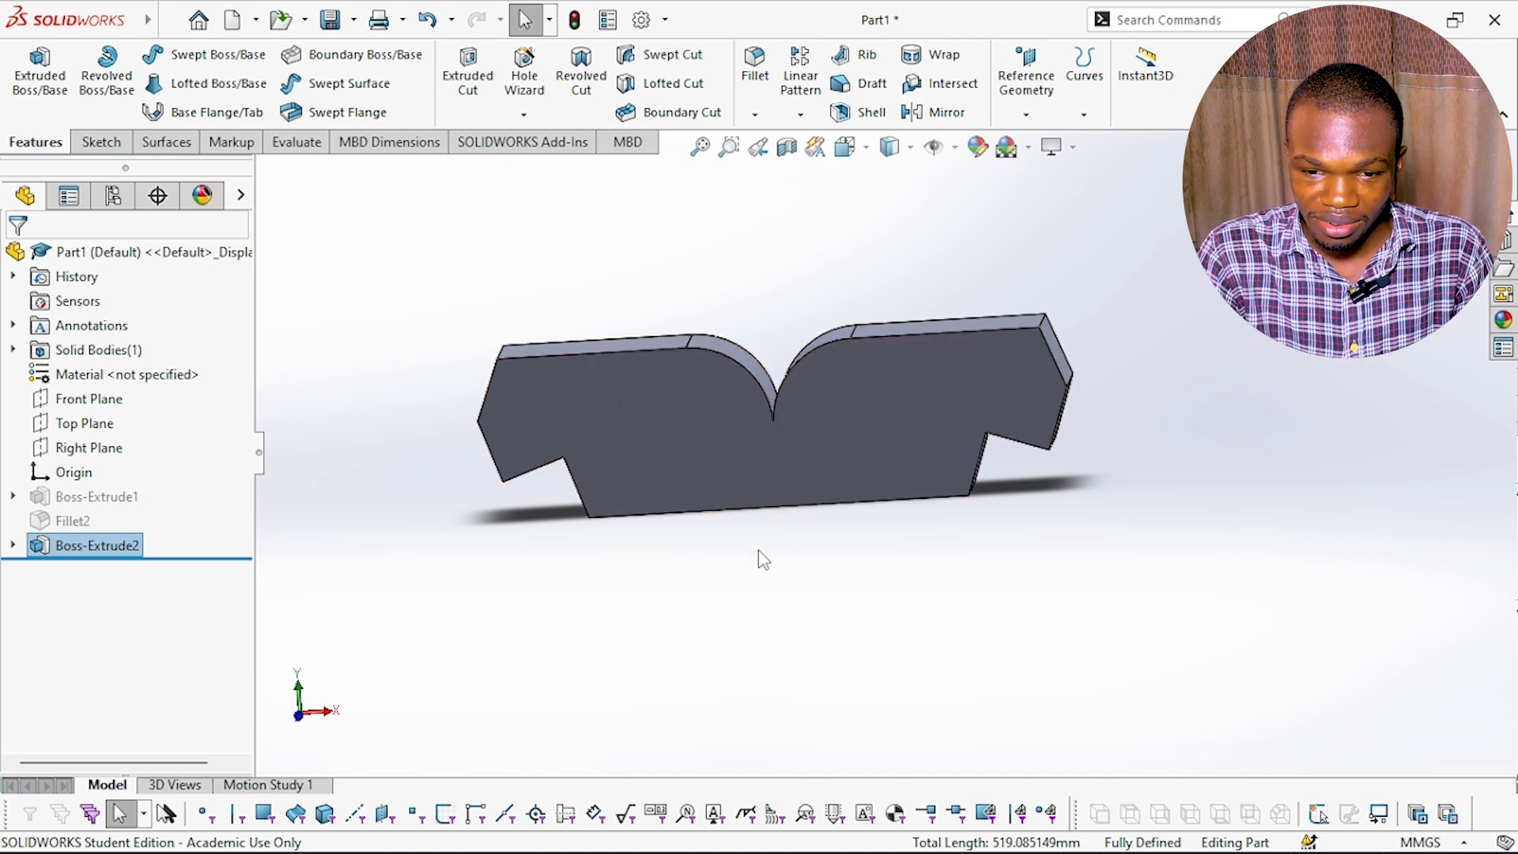
{"action": "middle_click_drag", "start_coordinate": [569, 648], "coordinate": [780, 542]}
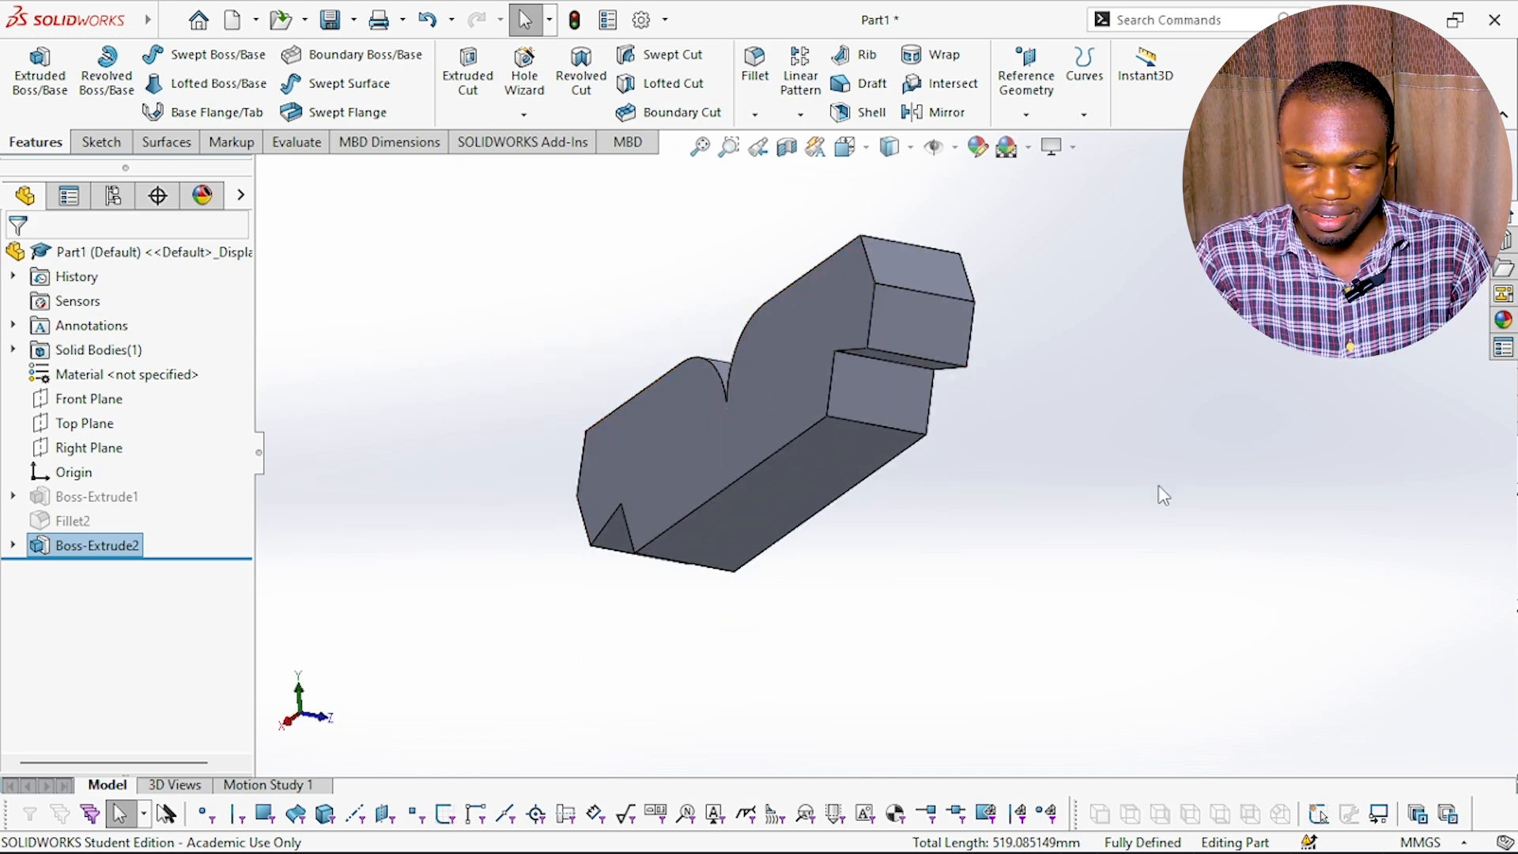
{"action": "middle_click_drag", "start_coordinate": [1189, 400], "coordinate": [860, 328]}
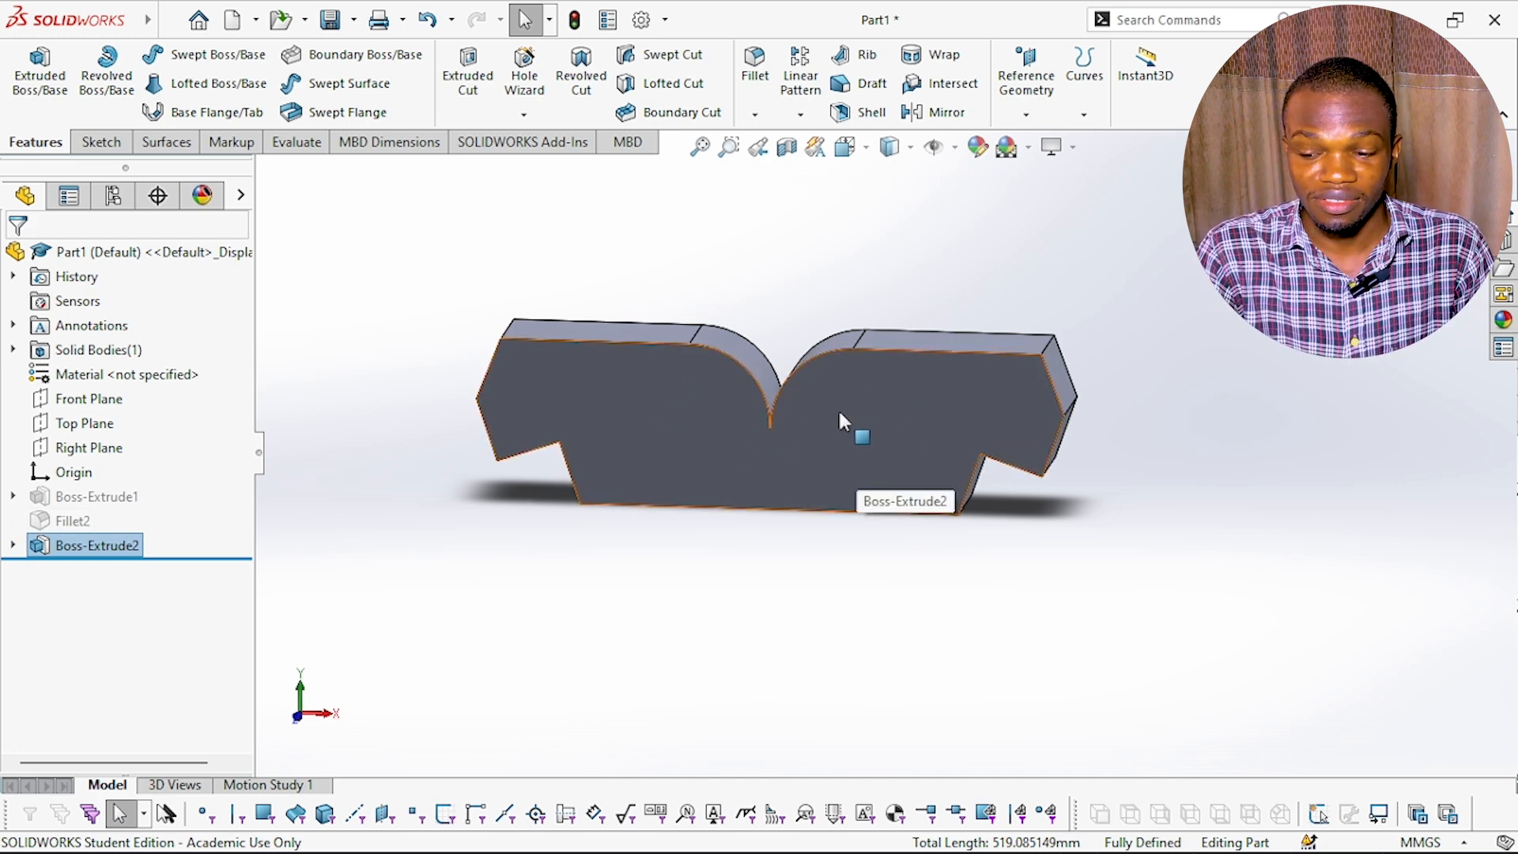
{"action": "scroll", "coordinate": [828, 396], "scroll_direction": "up", "scroll_amount": 3}
{"action": "scroll", "coordinate": [814, 376], "scroll_direction": "down", "scroll_amount": 2}
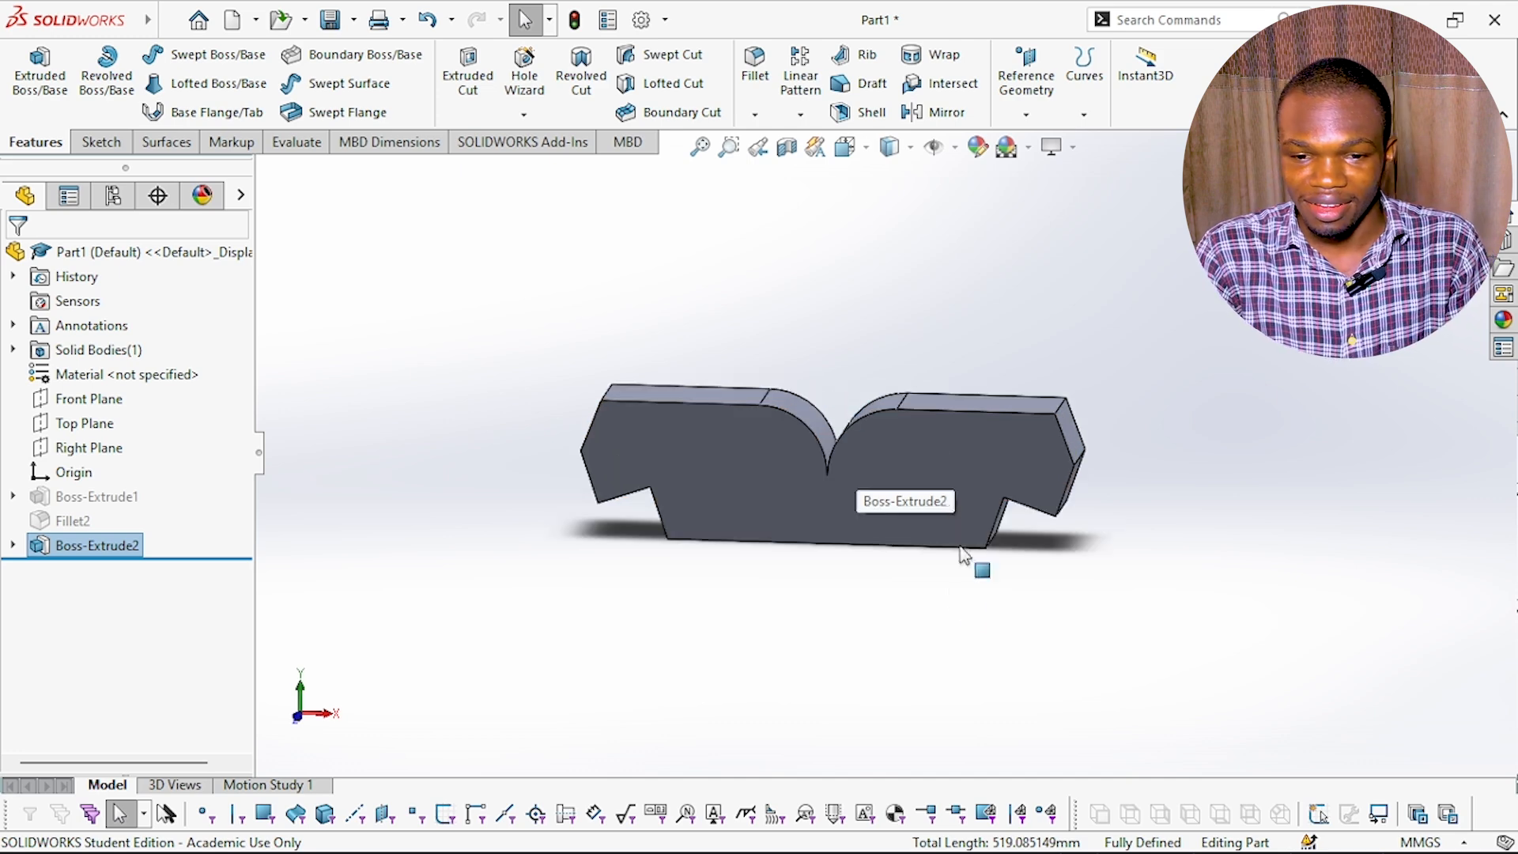
{"action": "scroll", "coordinate": [790, 419], "scroll_direction": "up", "scroll_amount": 1}
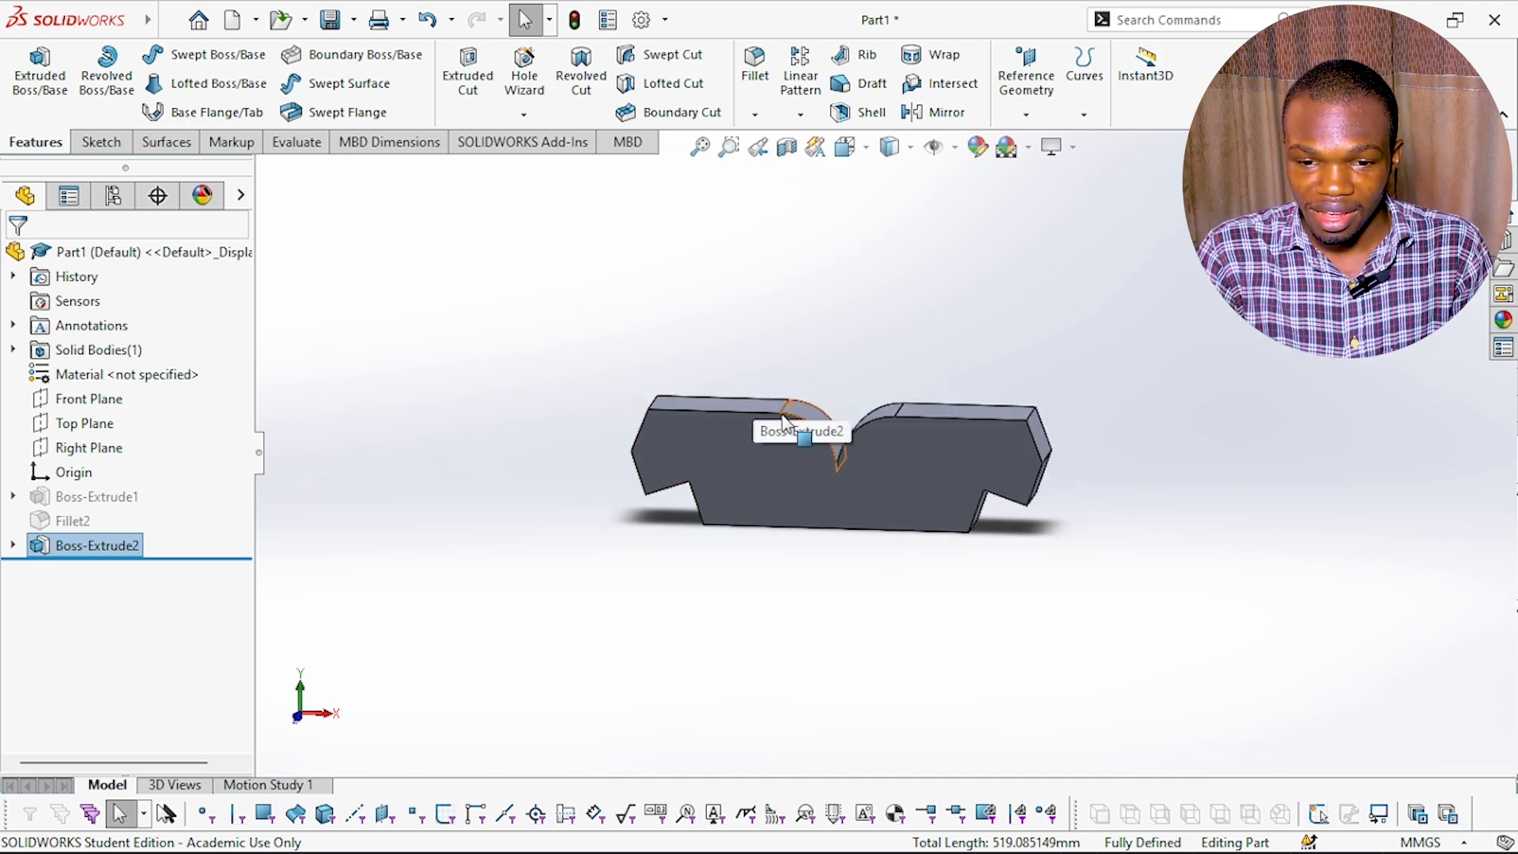
{"action": "scroll", "coordinate": [789, 389], "scroll_direction": "down", "scroll_amount": 2}
{"action": "scroll", "coordinate": [885, 616], "scroll_direction": "up", "scroll_amount": 1}
- Mirror the extruded body about its flat bottom face with Merge solids enabled
{"action": "middle_click_drag", "start_coordinate": [894, 509], "coordinate": [861, 558]}
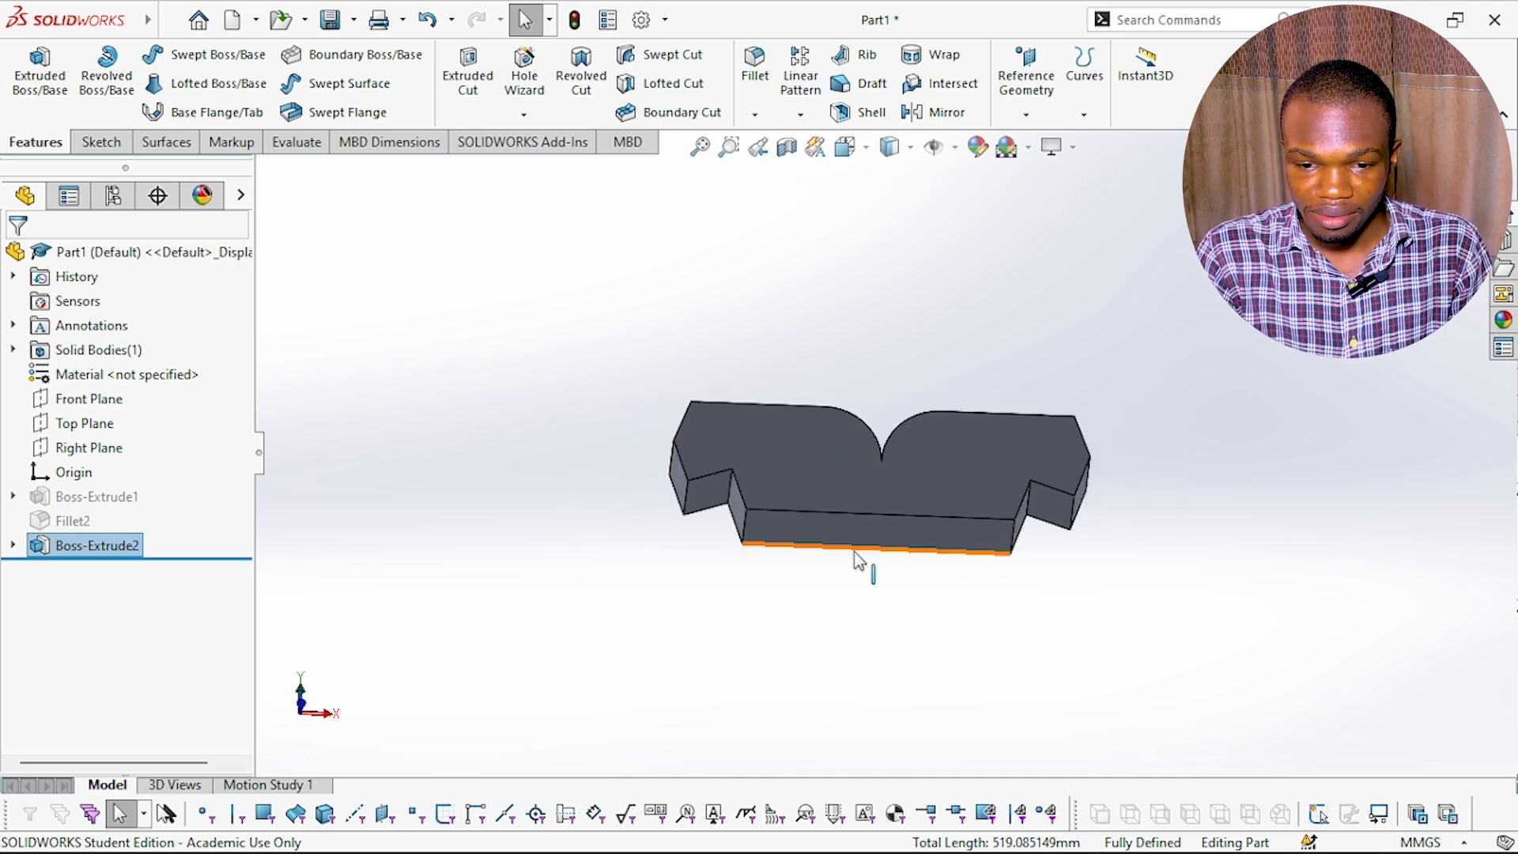
{"action": "left_click", "coordinate": [859, 545]}
{"action": "left_click", "coordinate": [800, 114]}
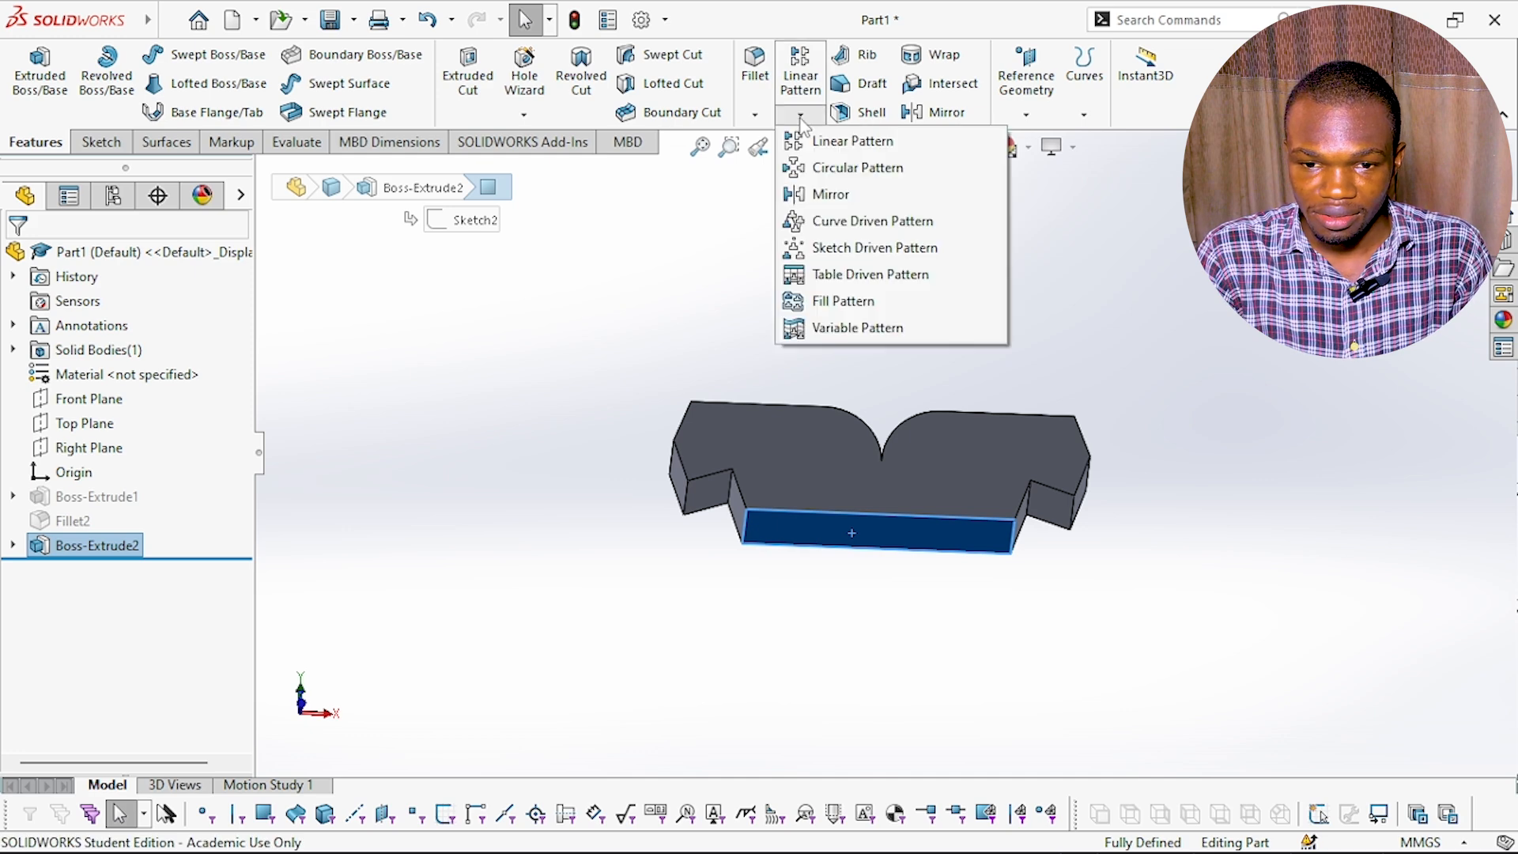
{"action": "left_click", "coordinate": [880, 196]}
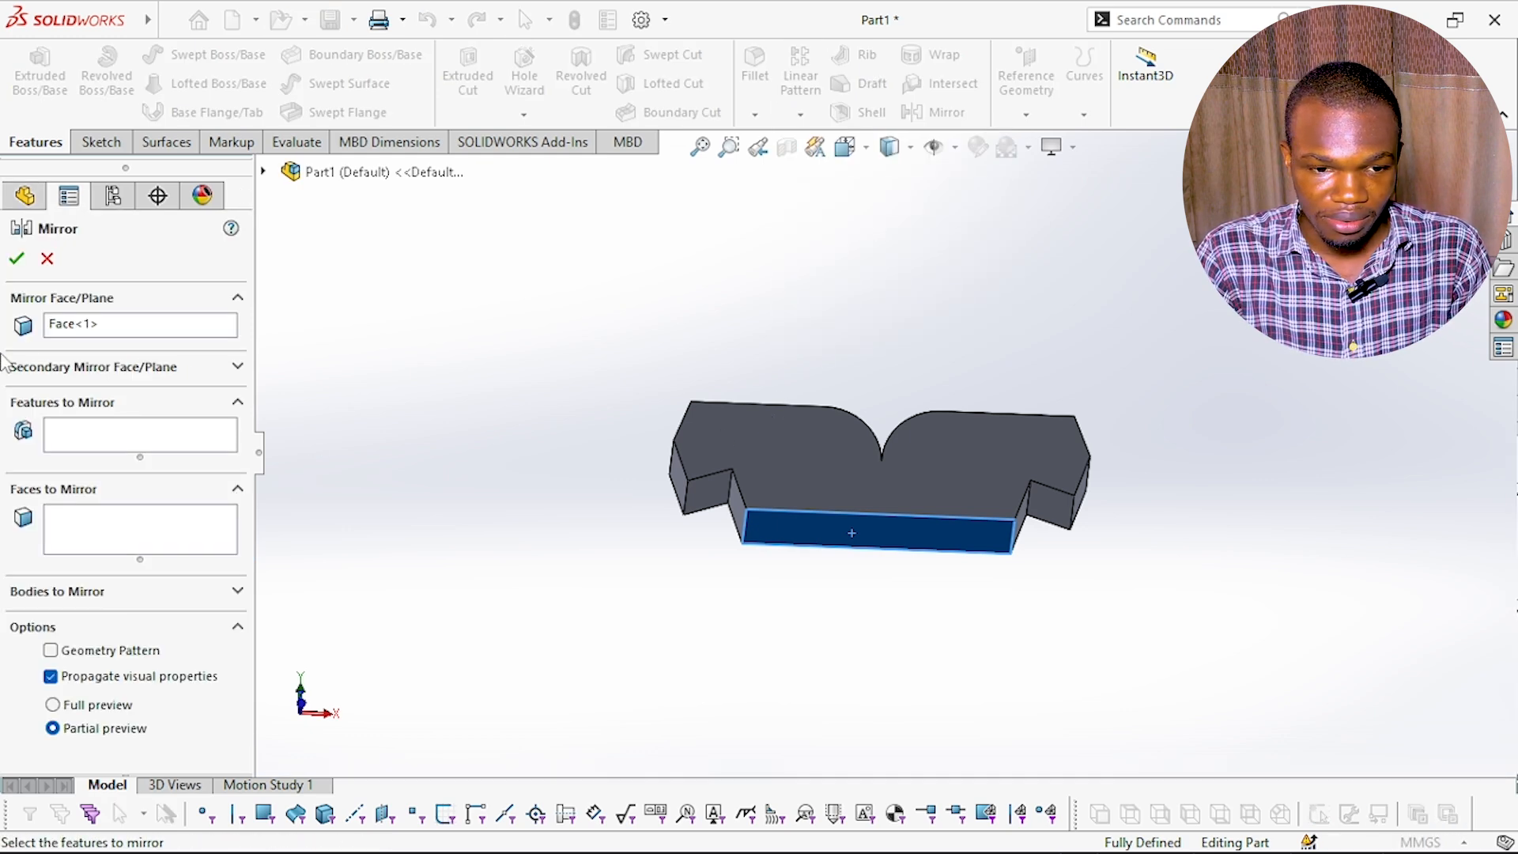
{"action": "right_click", "coordinate": [178, 330]}
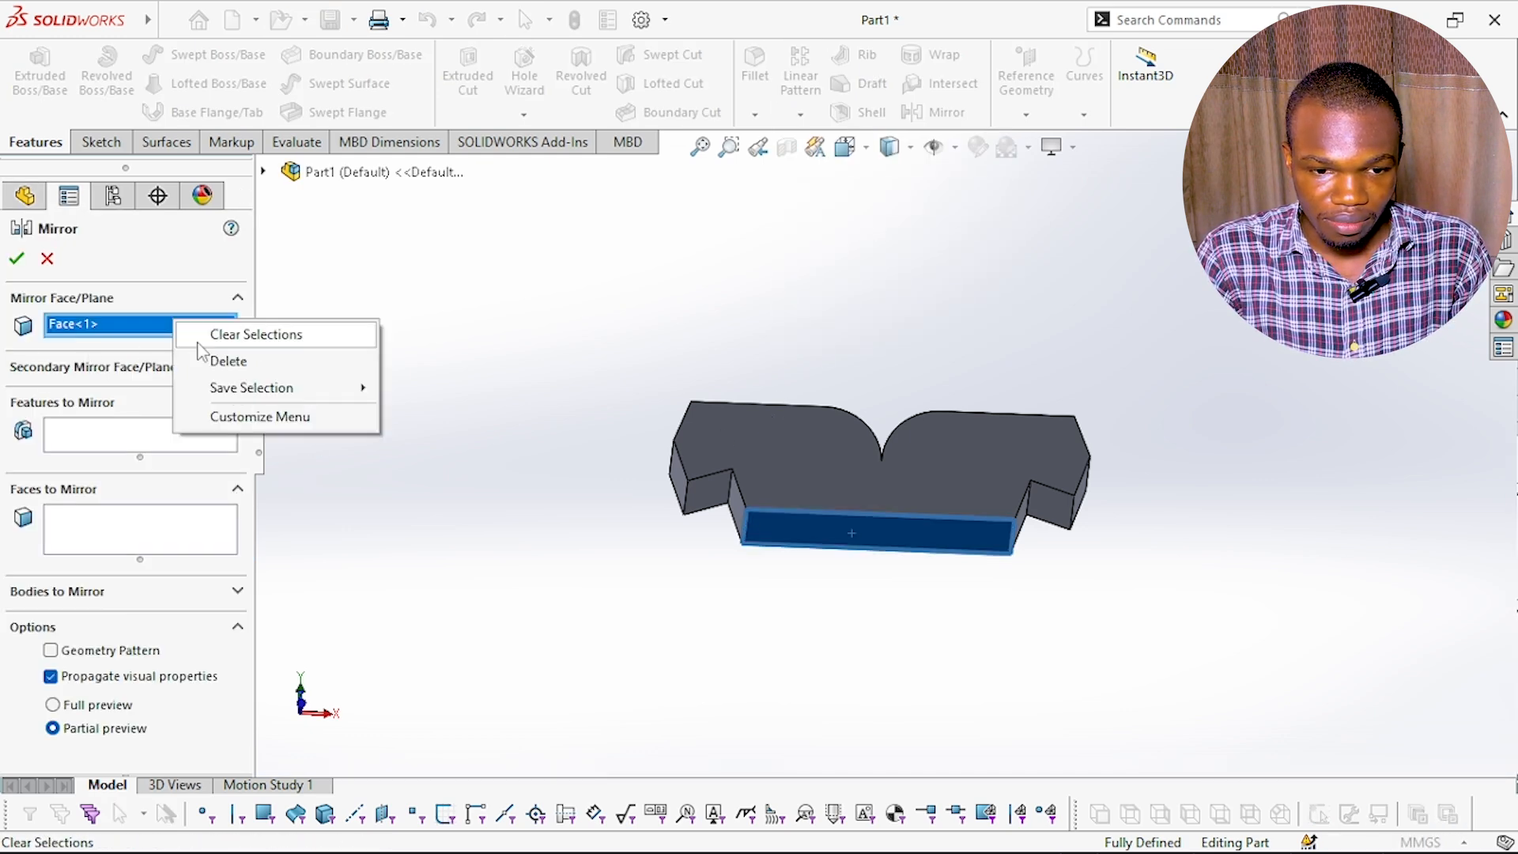
{"action": "left_click", "coordinate": [237, 360]}
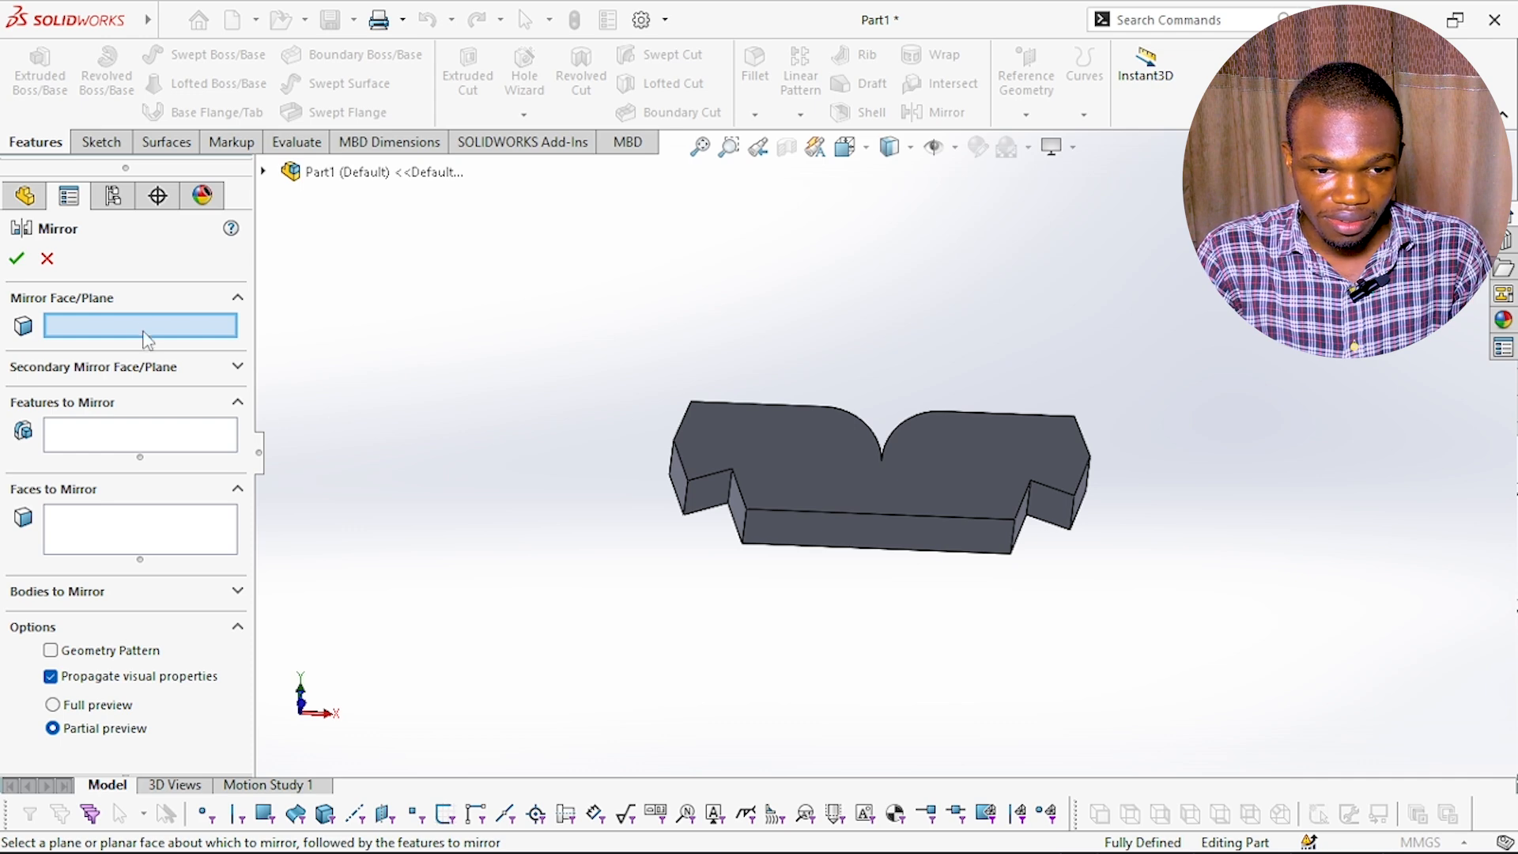
{"action": "left_click", "coordinate": [896, 541]}
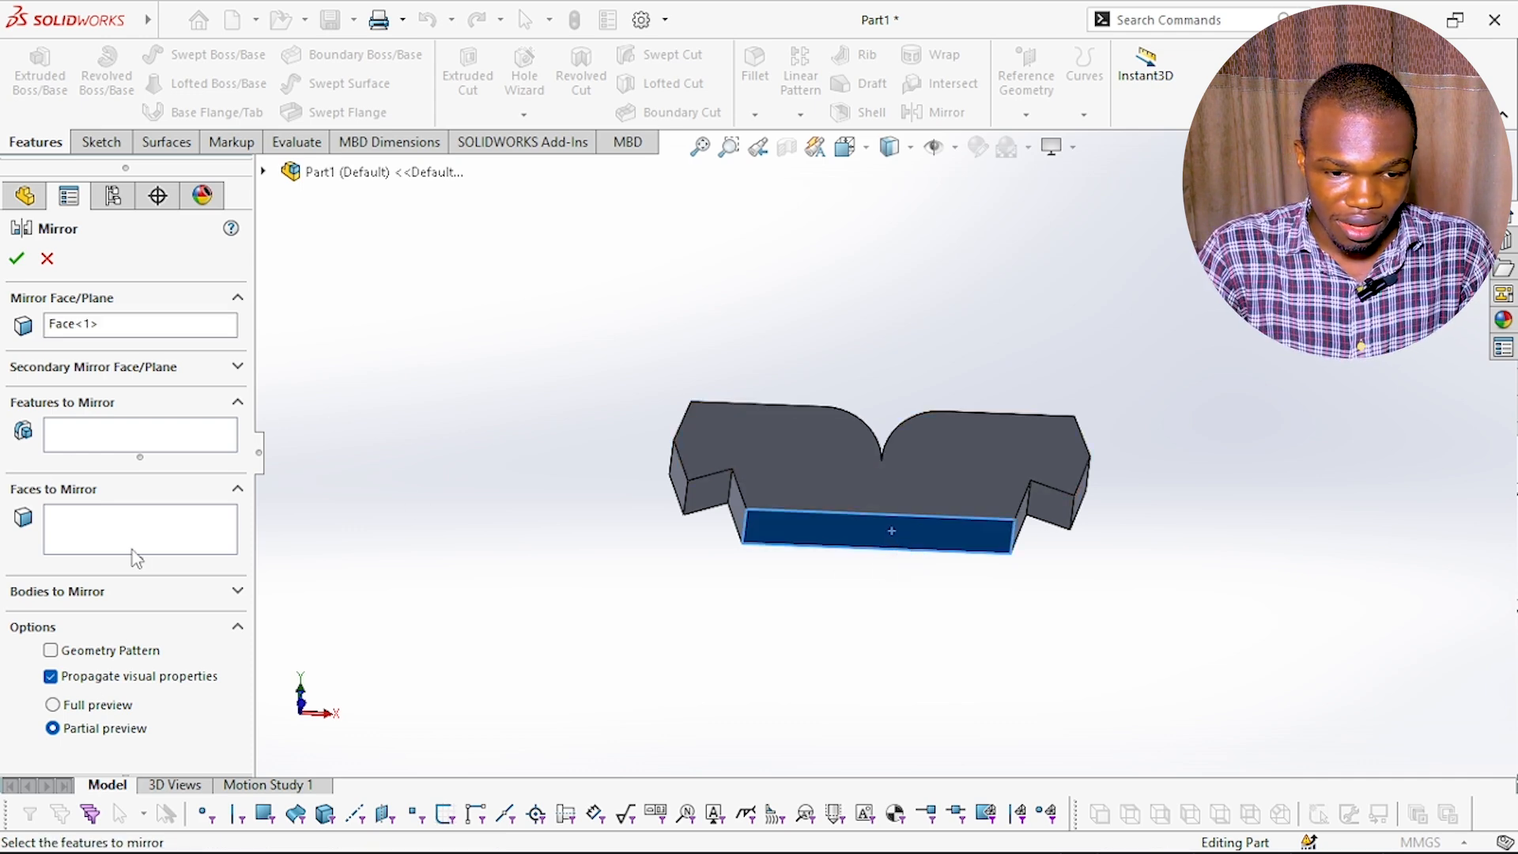
{"action": "left_click", "coordinate": [239, 595]}
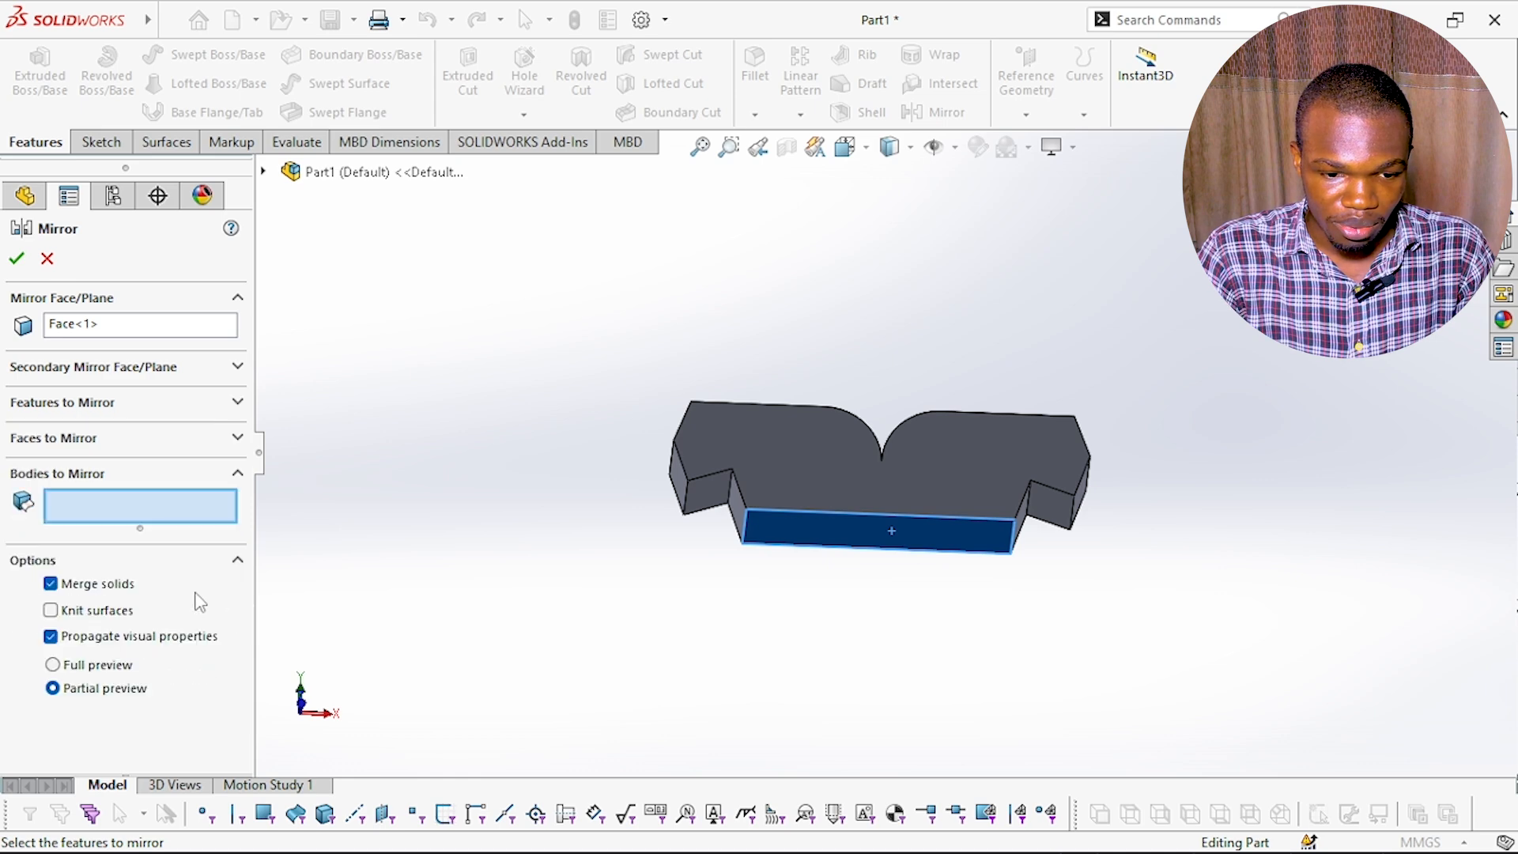
{"action": "left_click", "coordinate": [771, 474]}
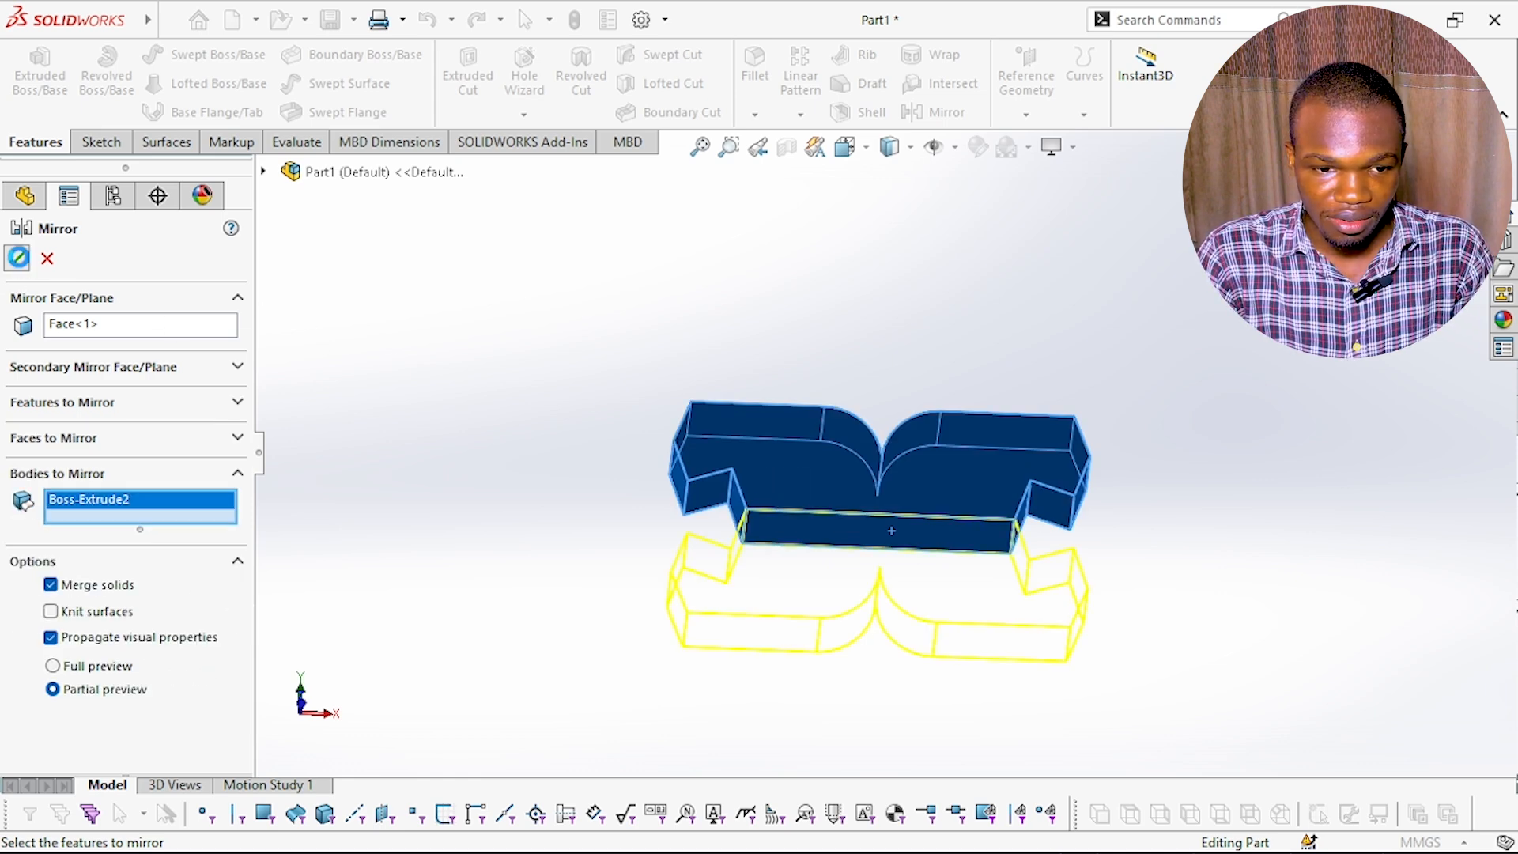
{"action": "left_click", "coordinate": [17, 257]}
{"action": "scroll", "coordinate": [955, 421], "scroll_direction": "up", "scroll_amount": 1}
{"action": "middle_click_drag", "start_coordinate": [889, 383], "coordinate": [879, 511]}
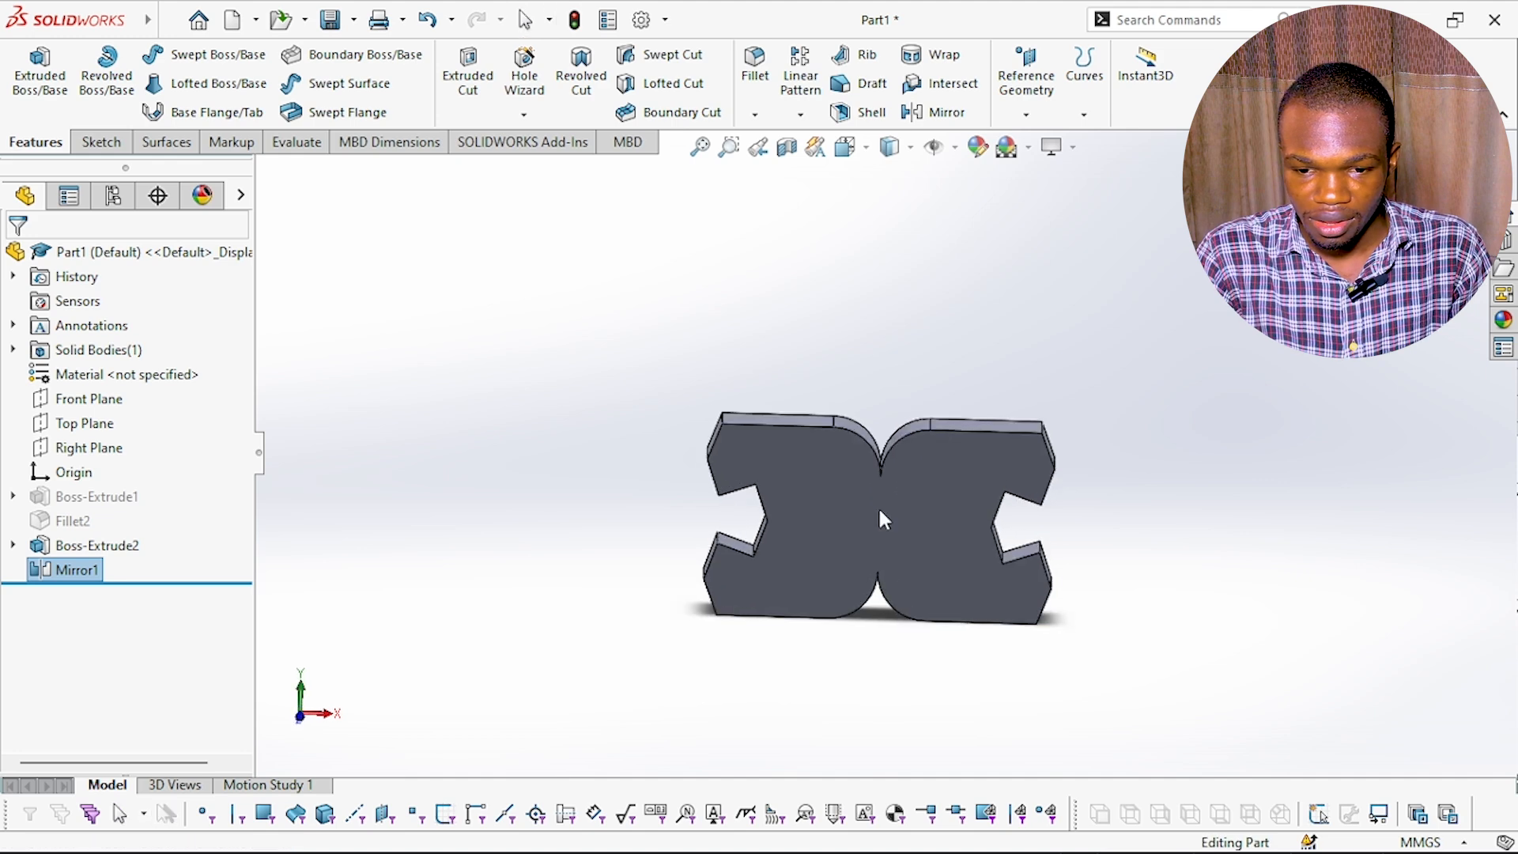
{"action": "middle_click_drag", "start_coordinate": [1267, 547], "coordinate": [1236, 525]}
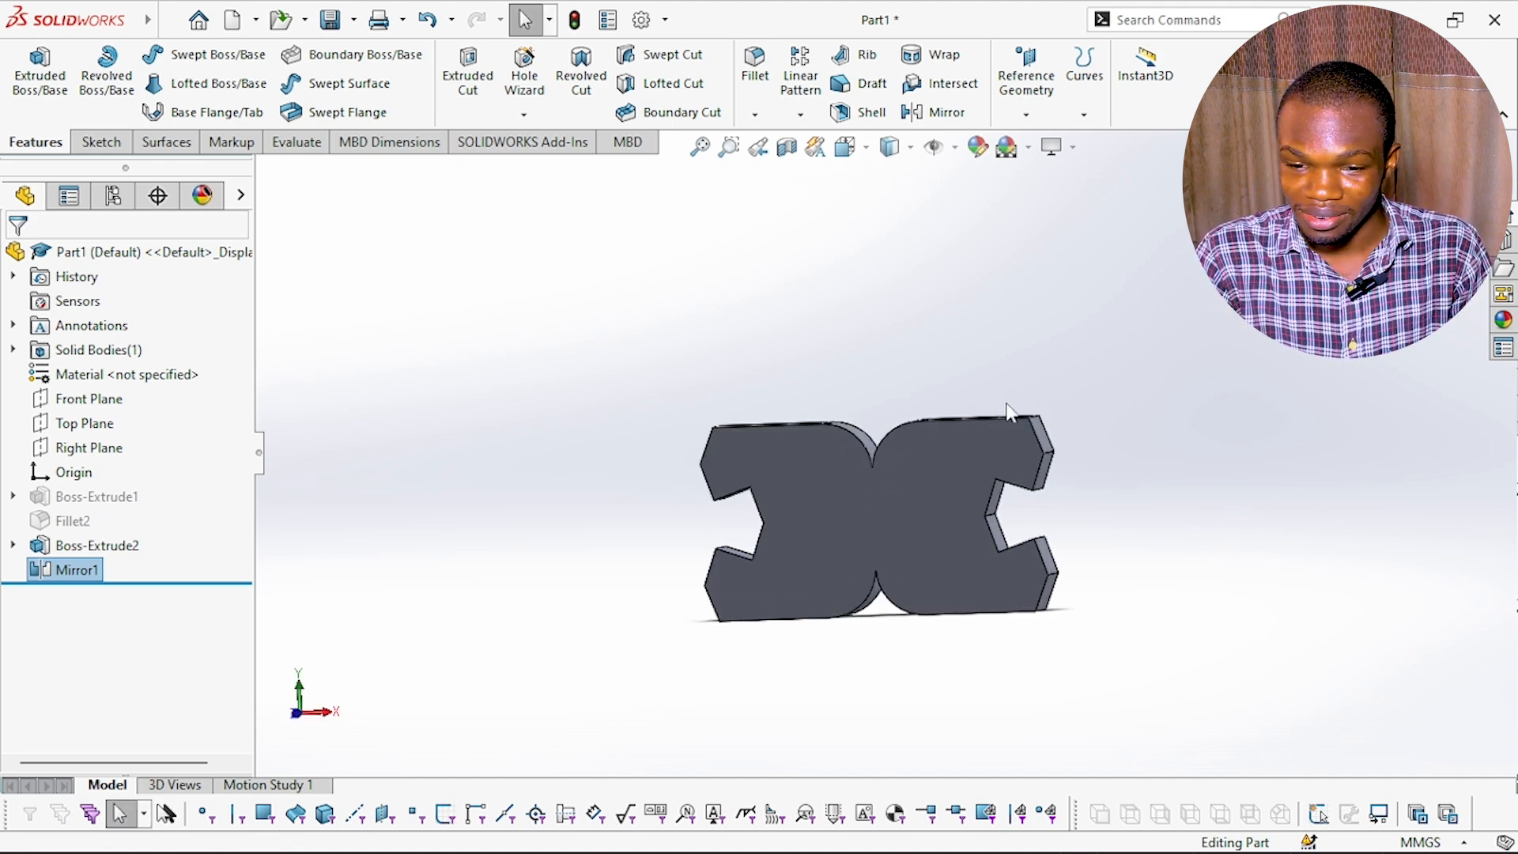
{"action": "mouse_move", "coordinate": [984, 388]}
{"action": "middle_mouse_down"}
{"action": "mouse_move", "coordinate": [1028, 403]}
{"action": "mouse_move", "coordinate": [980, 383]}
{"action": "middle_mouse_up"}
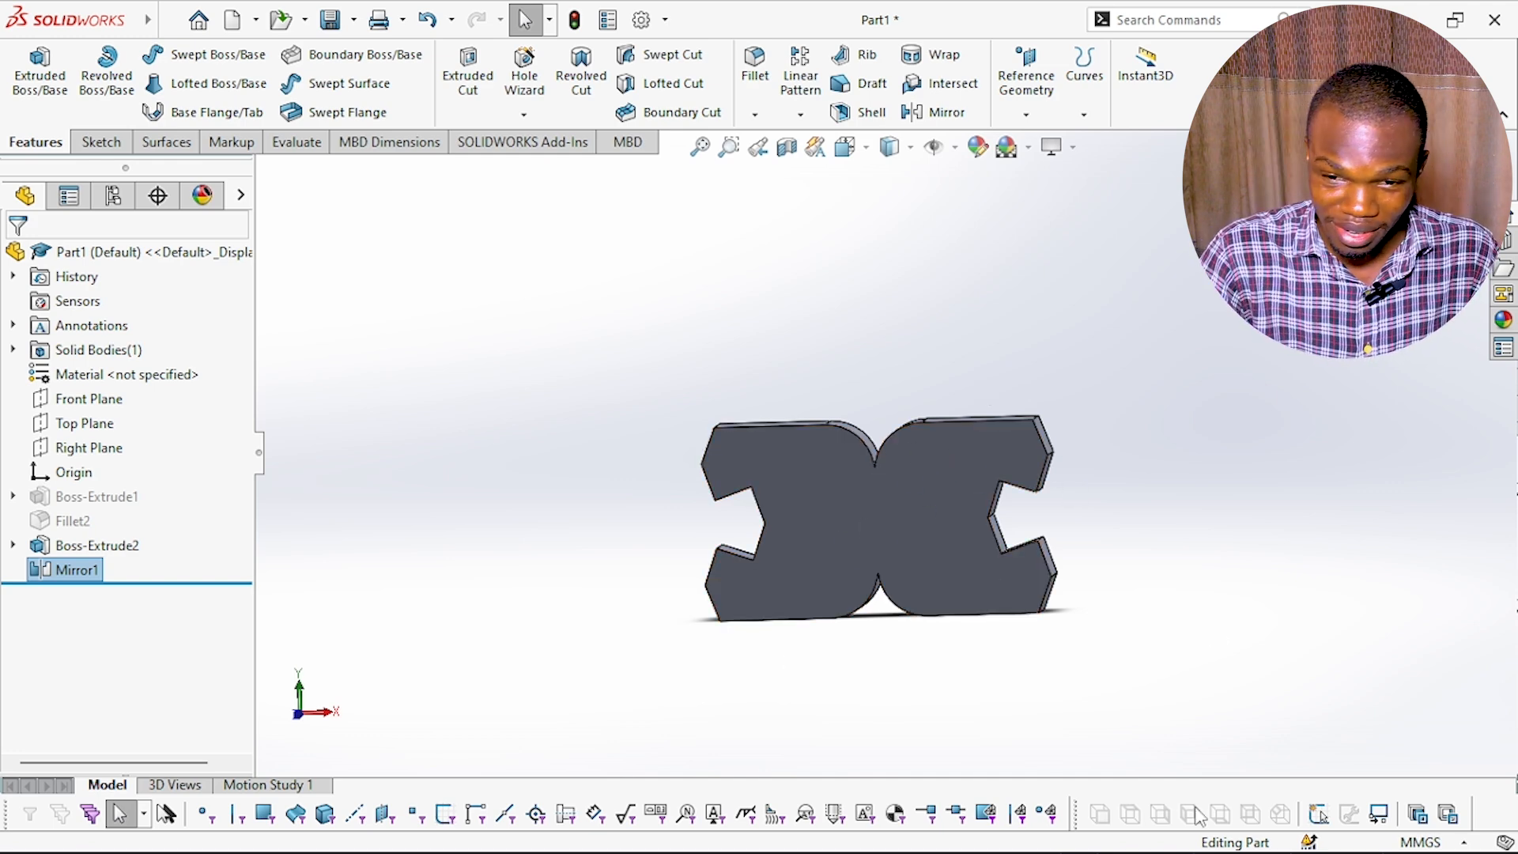
{"action": "mouse_move", "coordinate": [1200, 850]}
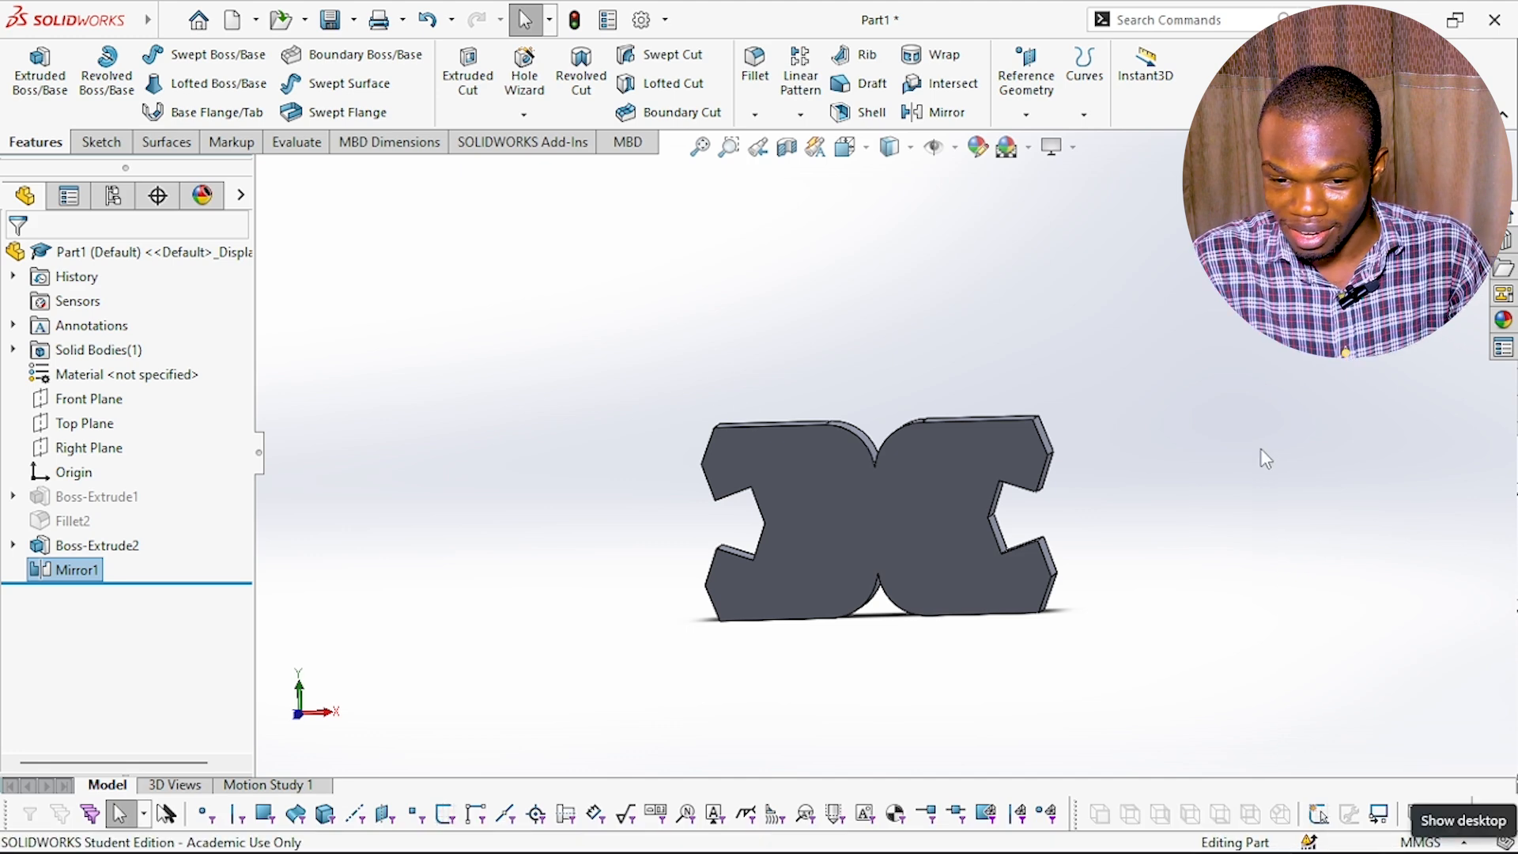
- Delete the Mirror1 feature from the part
{"action": "right_click", "coordinate": [49, 572]}
{"action": "left_click", "coordinate": [135, 511]}
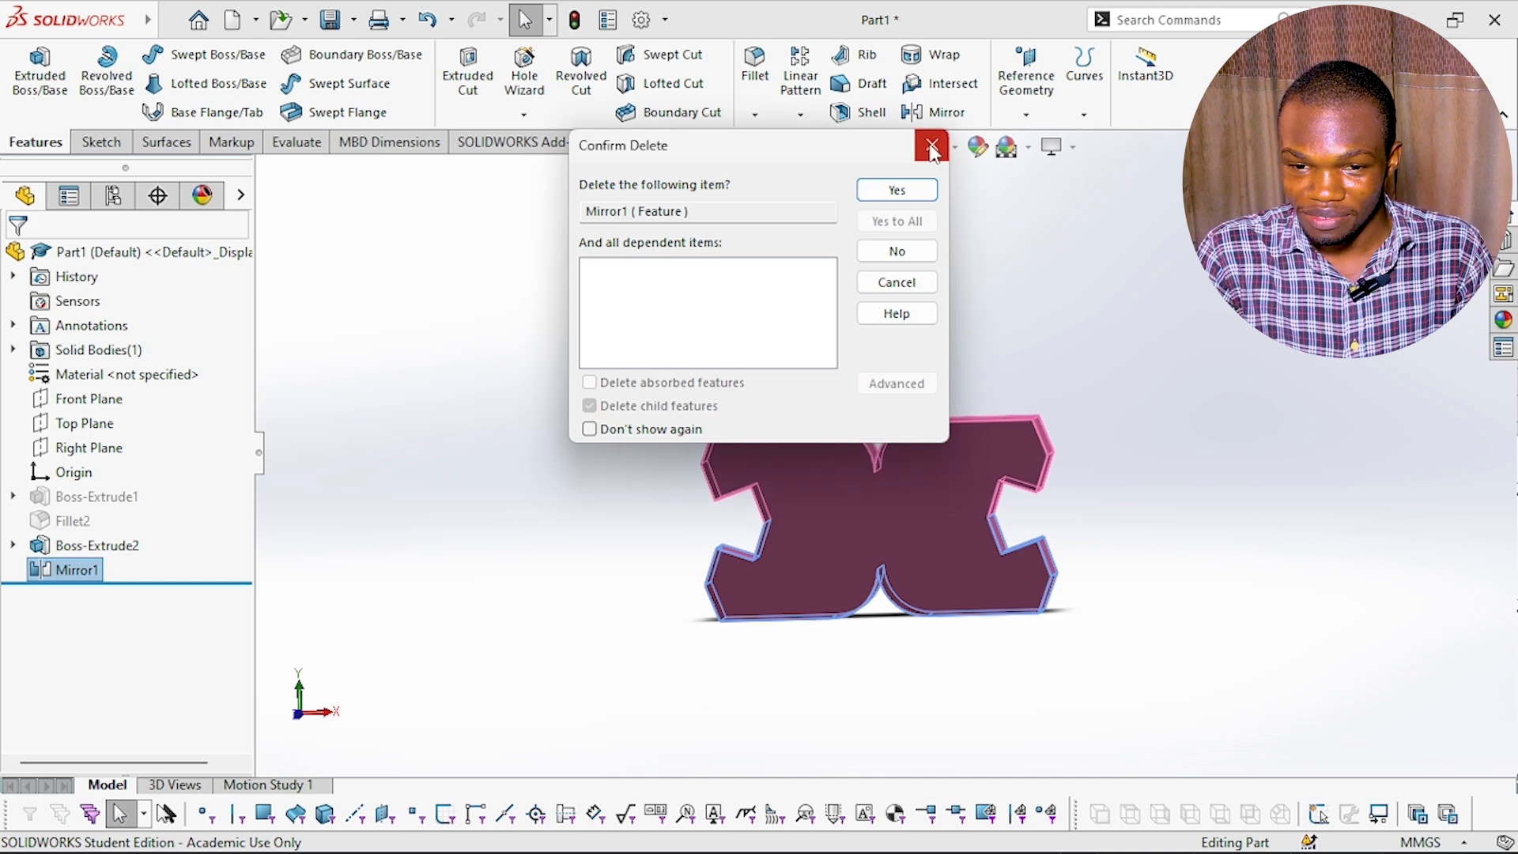
{"action": "left_click", "coordinate": [899, 191]}
{"action": "left_click", "coordinate": [1135, 447]}
{"action": "scroll", "coordinate": [1132, 446], "scroll_direction": "up", "scroll_amount": 1}
{"action": "middle_click_drag", "start_coordinate": [1132, 446], "coordinate": [871, 419]}
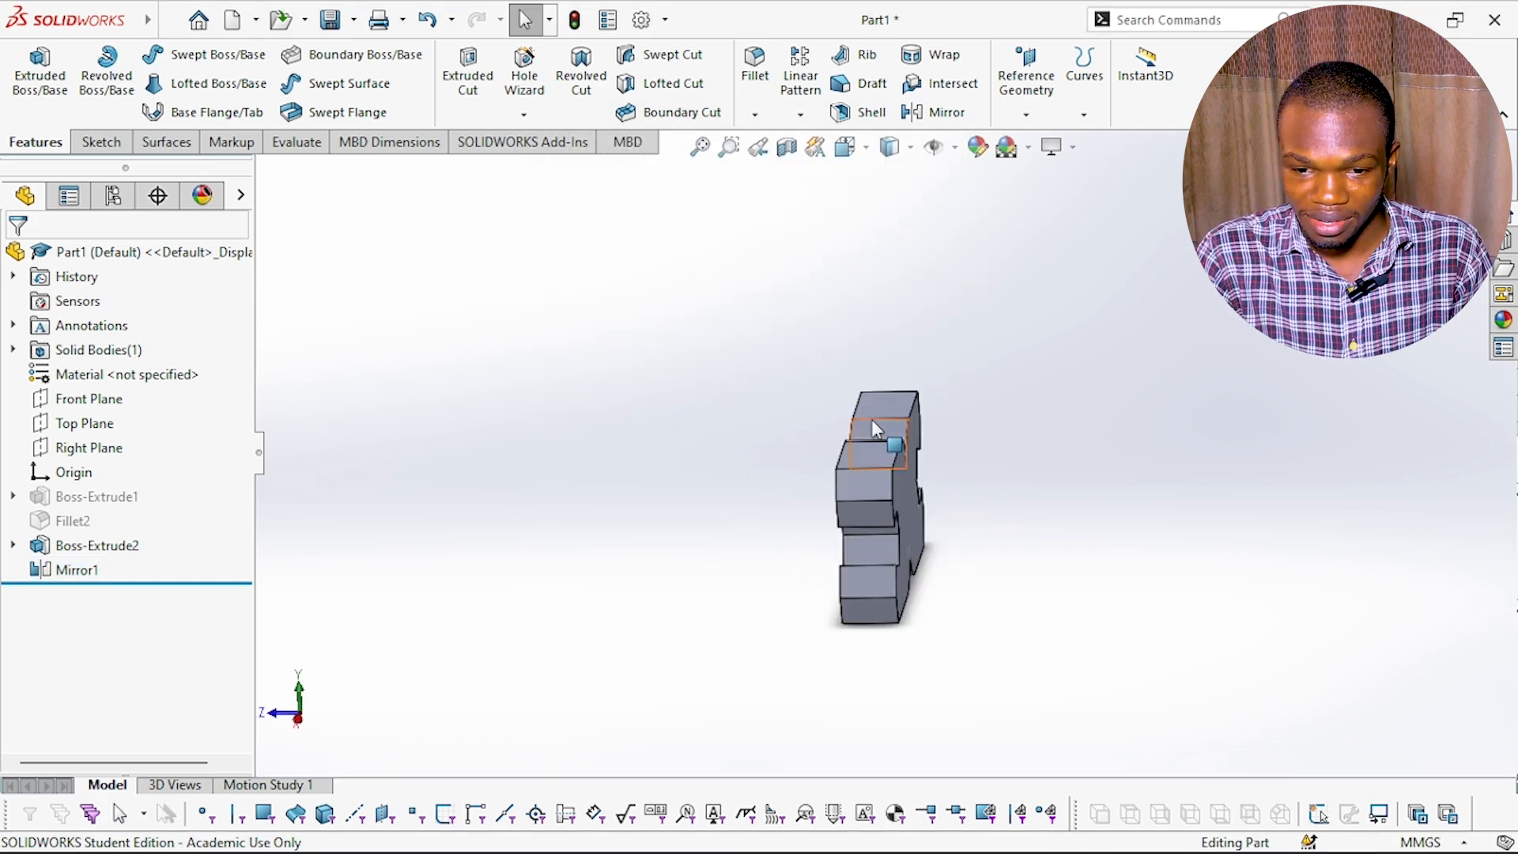
{"action": "right_click", "coordinate": [68, 570]}
{"action": "left_click", "coordinate": [103, 512]}
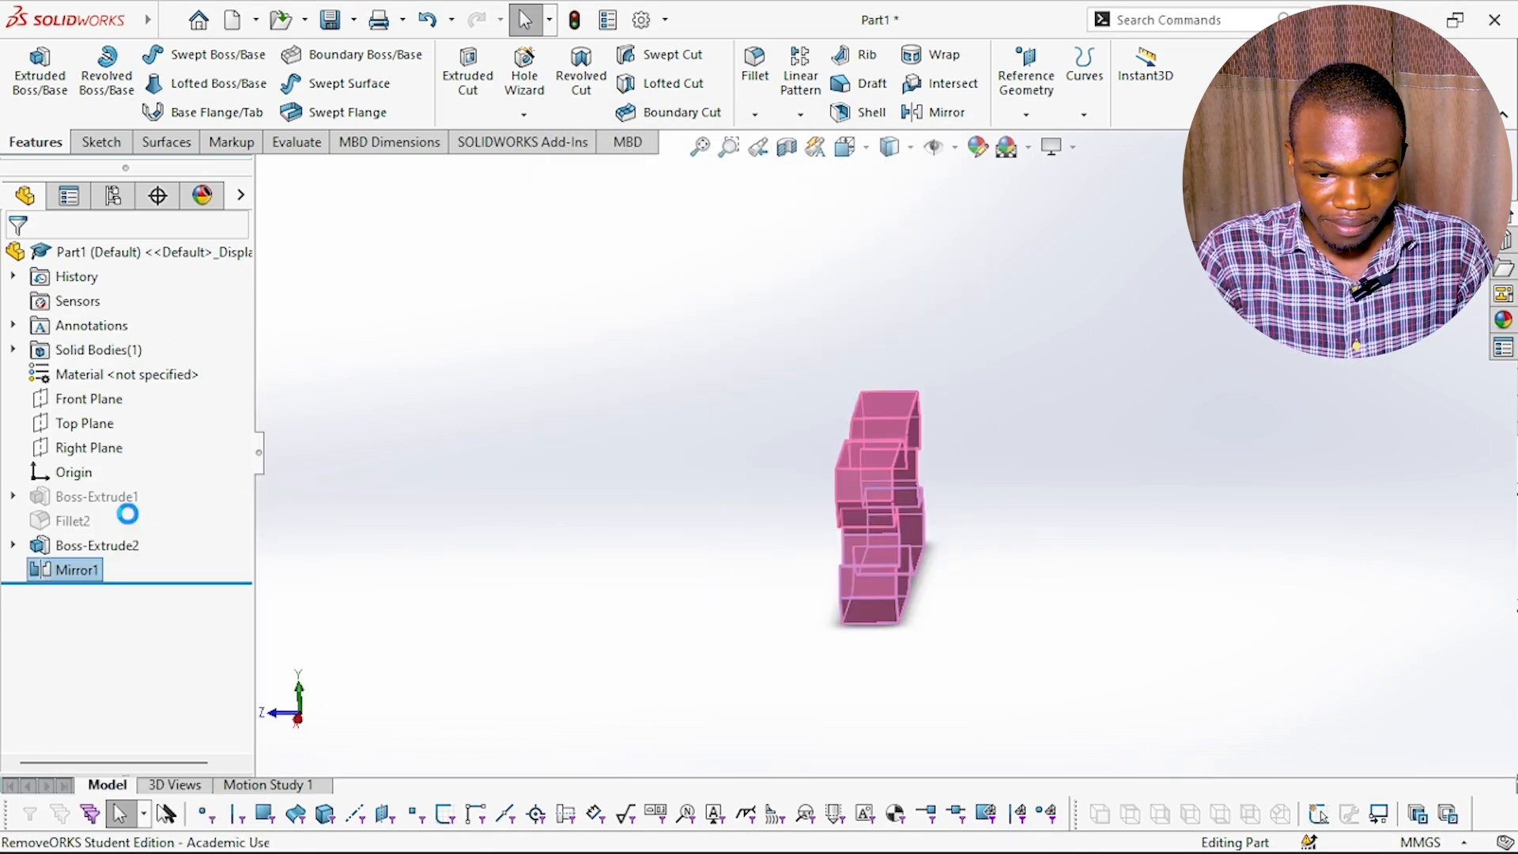
{"action": "left_click", "coordinate": [908, 201]}
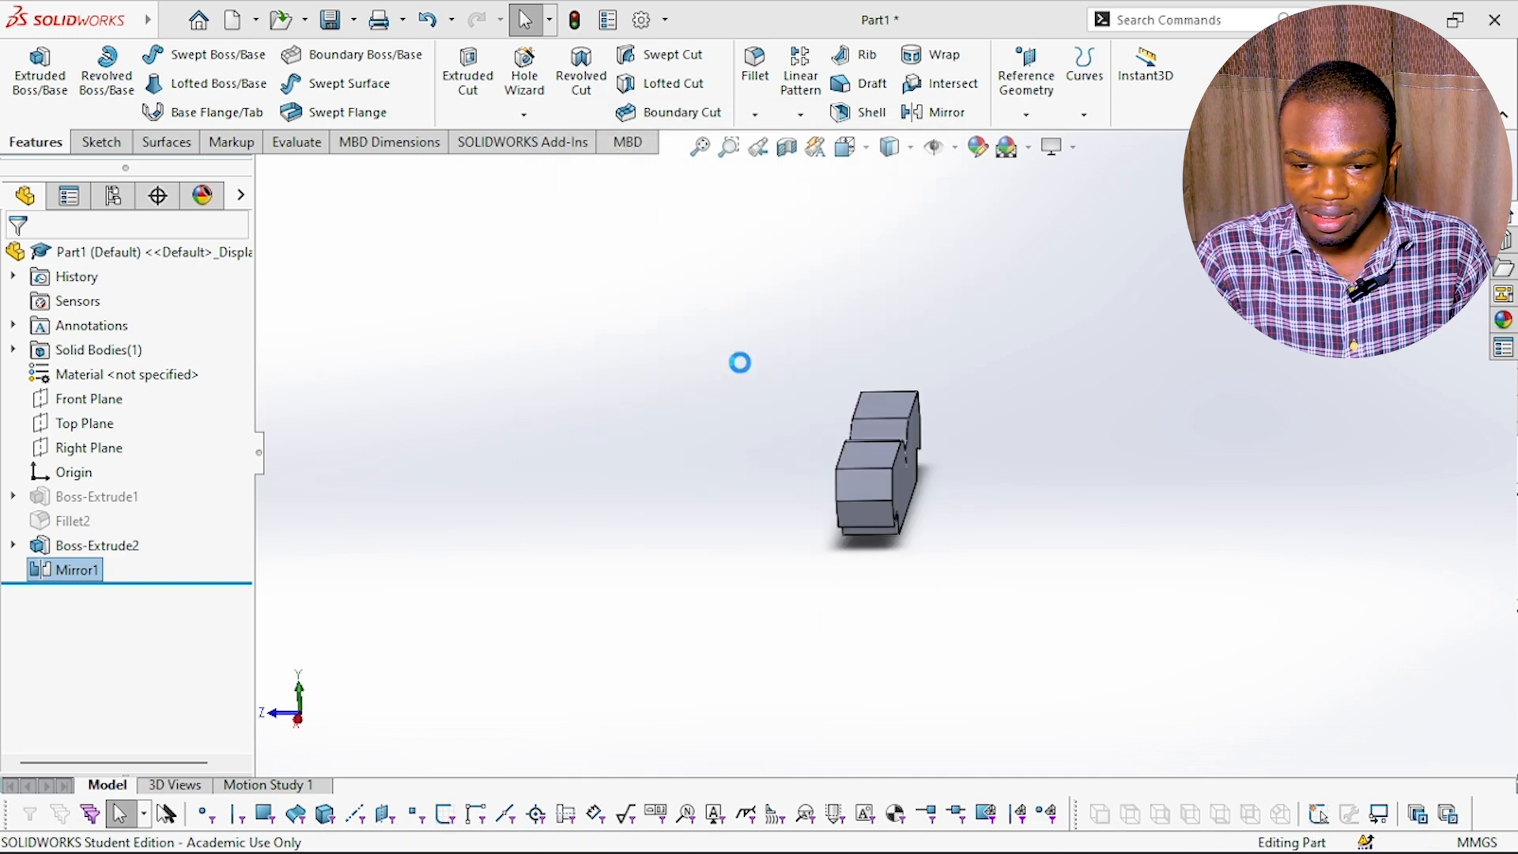
- Examine the extruded body from an angled side view and from the front, including the central V-shaped notch between the rounded shoulders
{"action": "middle_click_drag", "start_coordinate": [779, 372], "coordinate": [986, 430]}
{"action": "scroll", "coordinate": [983, 421], "scroll_direction": "down", "scroll_amount": 3}
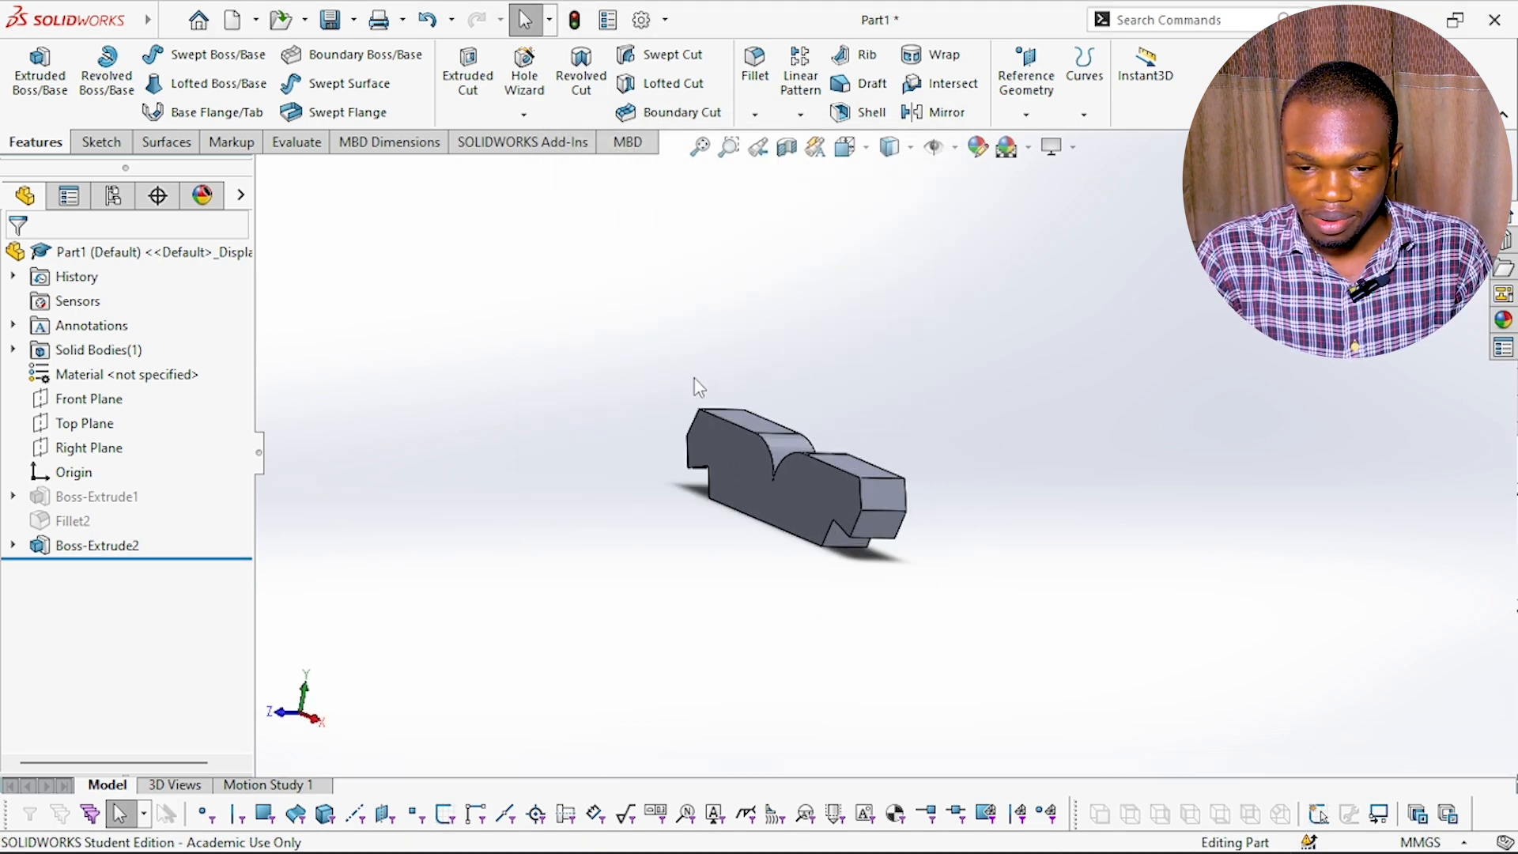
{"action": "scroll", "coordinate": [694, 379], "scroll_direction": "down", "scroll_amount": 2}
{"action": "scroll", "coordinate": [979, 675], "scroll_direction": "up", "scroll_amount": 3}
{"action": "scroll", "coordinate": [905, 614], "scroll_direction": "down", "scroll_amount": 3}
{"action": "scroll", "coordinate": [857, 298], "scroll_direction": "up", "scroll_amount": 1}
{"action": "scroll", "coordinate": [854, 302], "scroll_direction": "down", "scroll_amount": 2}
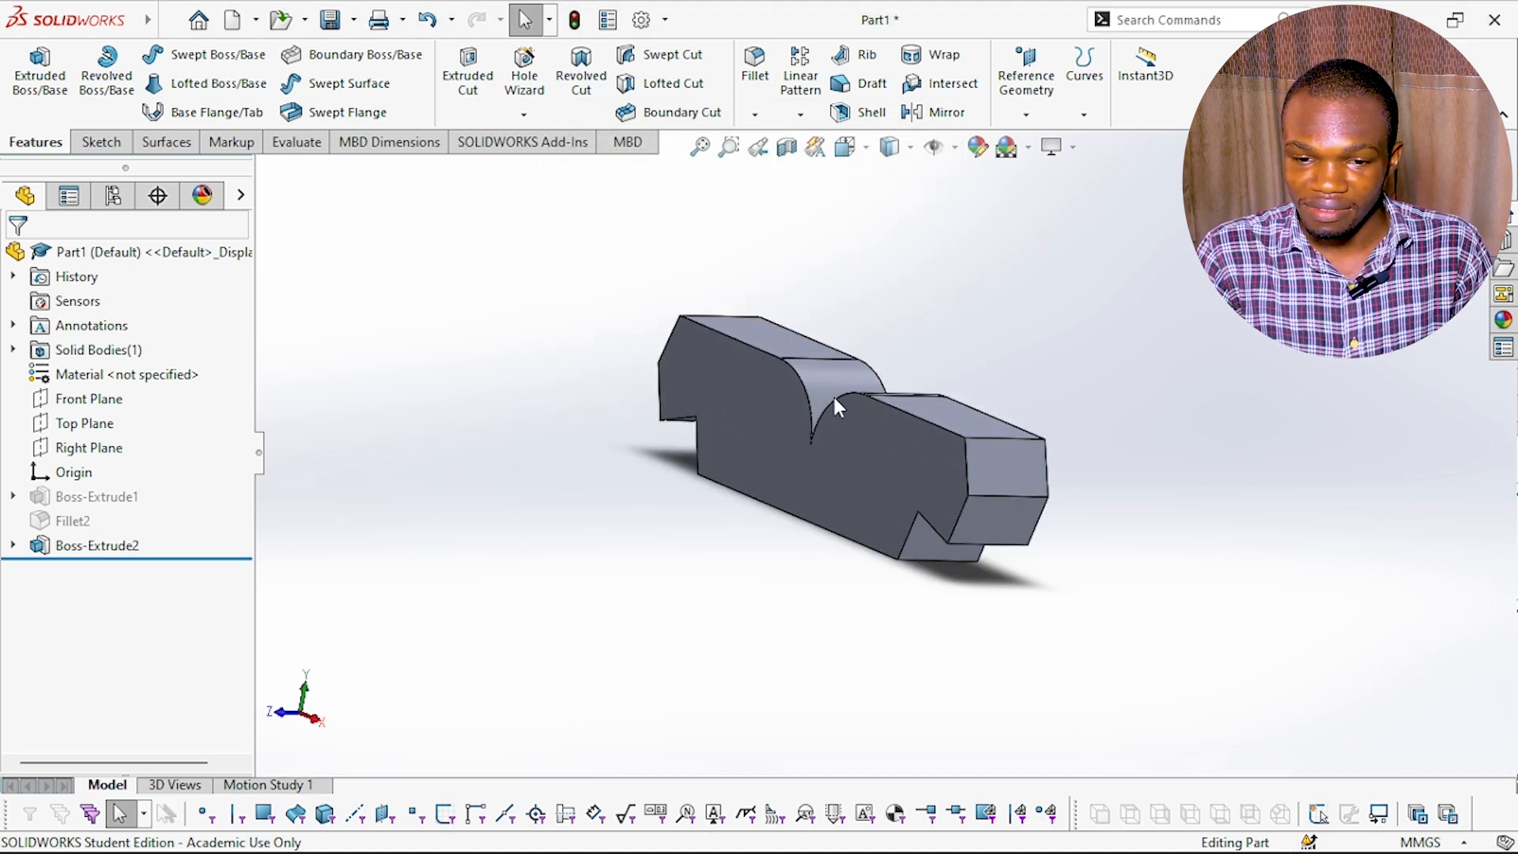
{"action": "scroll", "coordinate": [855, 431], "scroll_direction": "down", "scroll_amount": 2}
{"action": "scroll", "coordinate": [856, 426], "scroll_direction": "up", "scroll_amount": 2}
{"action": "middle_click_drag", "start_coordinate": [856, 425], "coordinate": [909, 328]}
{"action": "scroll", "coordinate": [845, 401], "scroll_direction": "down", "scroll_amount": 1}
{"action": "scroll", "coordinate": [843, 402], "scroll_direction": "up", "scroll_amount": 3}
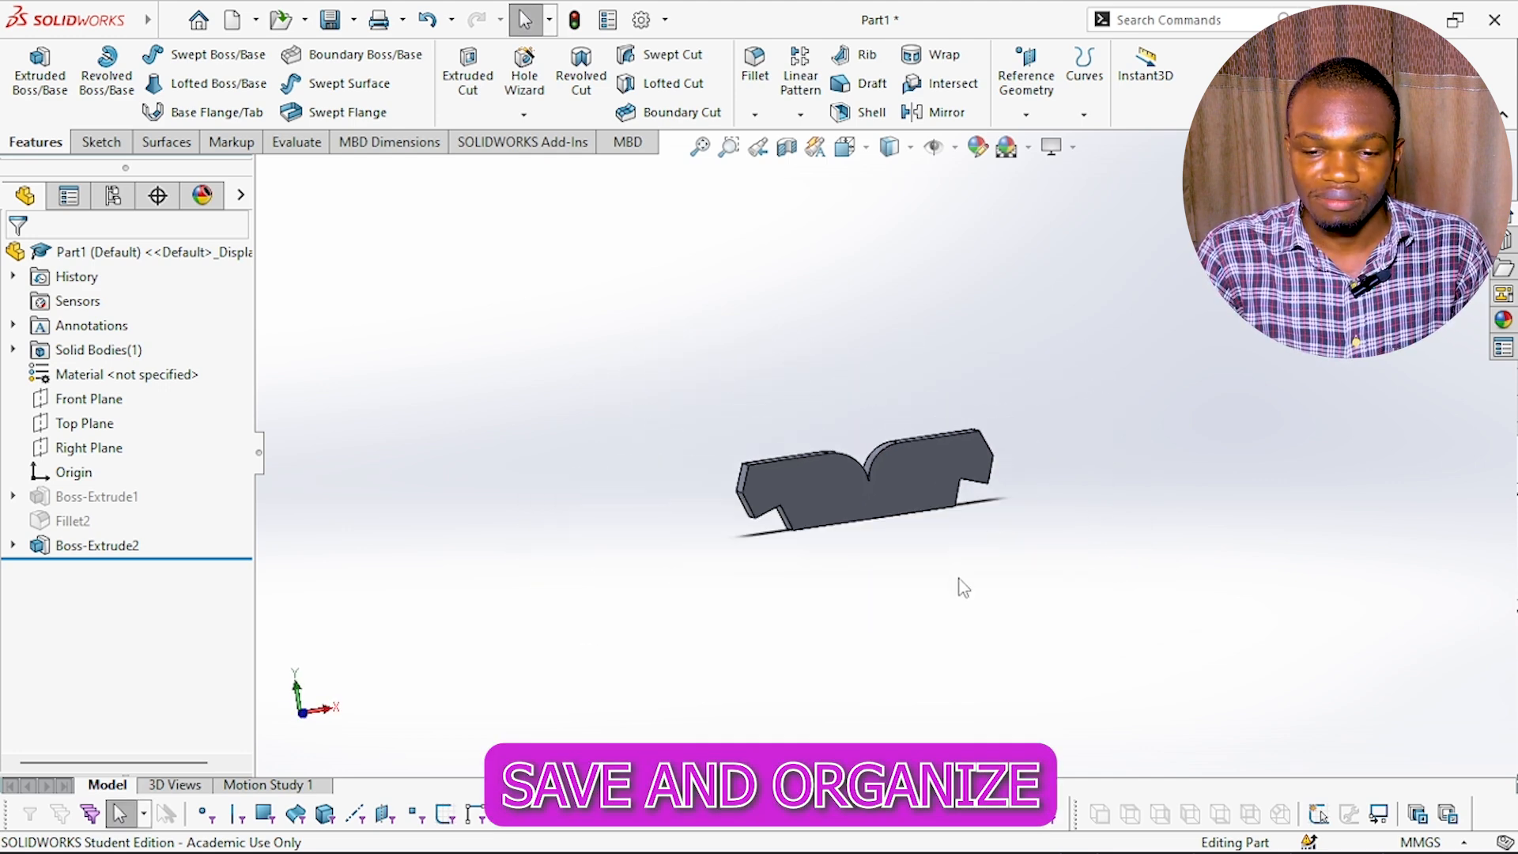
{"action": "scroll", "coordinate": [810, 373], "scroll_direction": "down", "scroll_amount": 2}
{"action": "scroll", "coordinate": [862, 381], "scroll_direction": "down", "scroll_amount": 1}
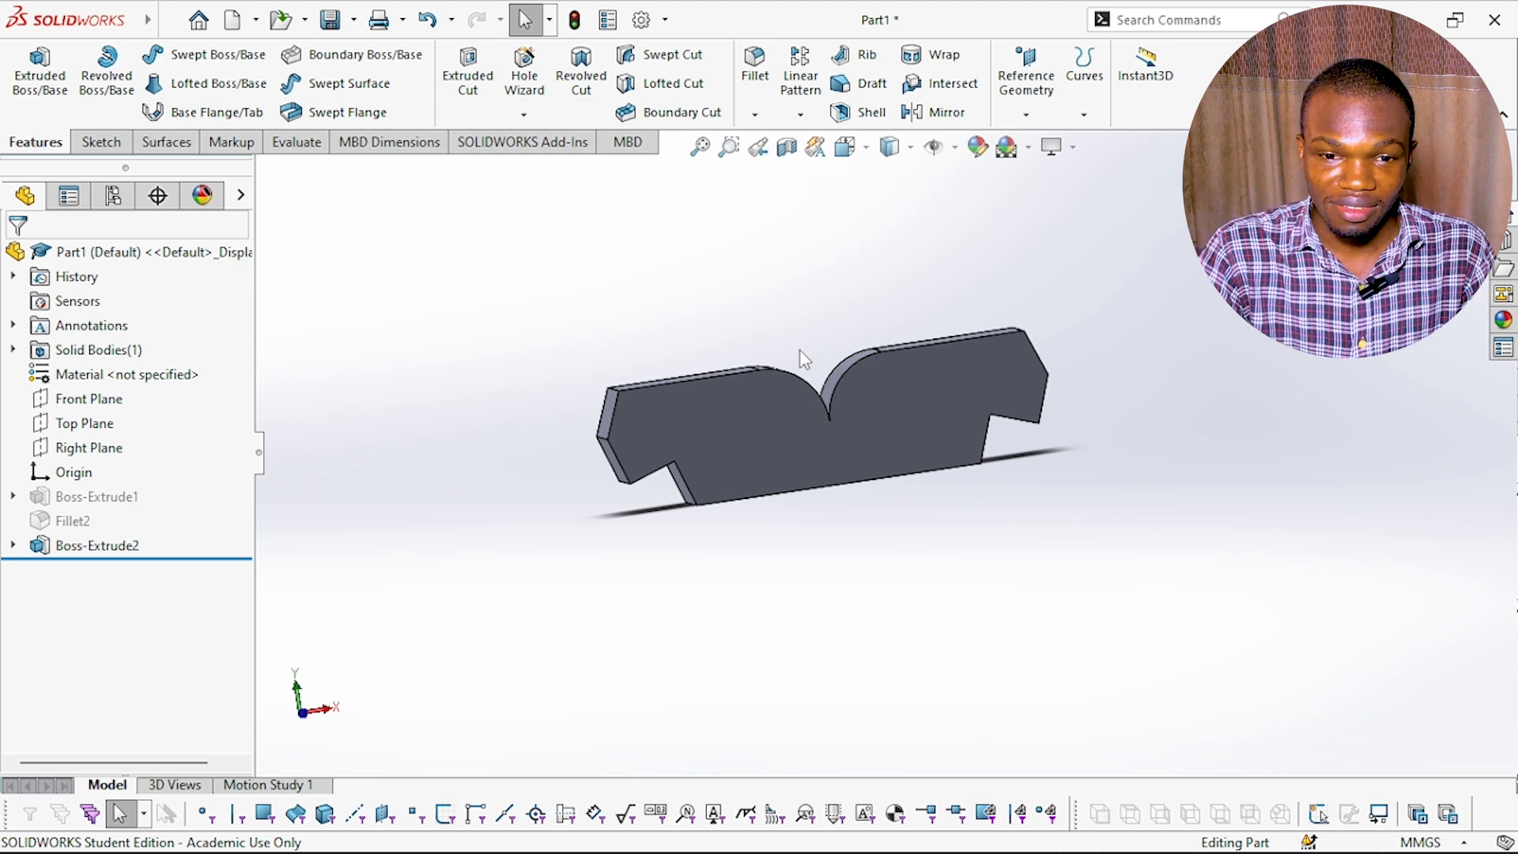
{"action": "scroll", "coordinate": [799, 335], "scroll_direction": "up", "scroll_amount": 1}
{"action": "scroll", "coordinate": [858, 557], "scroll_direction": "down", "scroll_amount": 2}
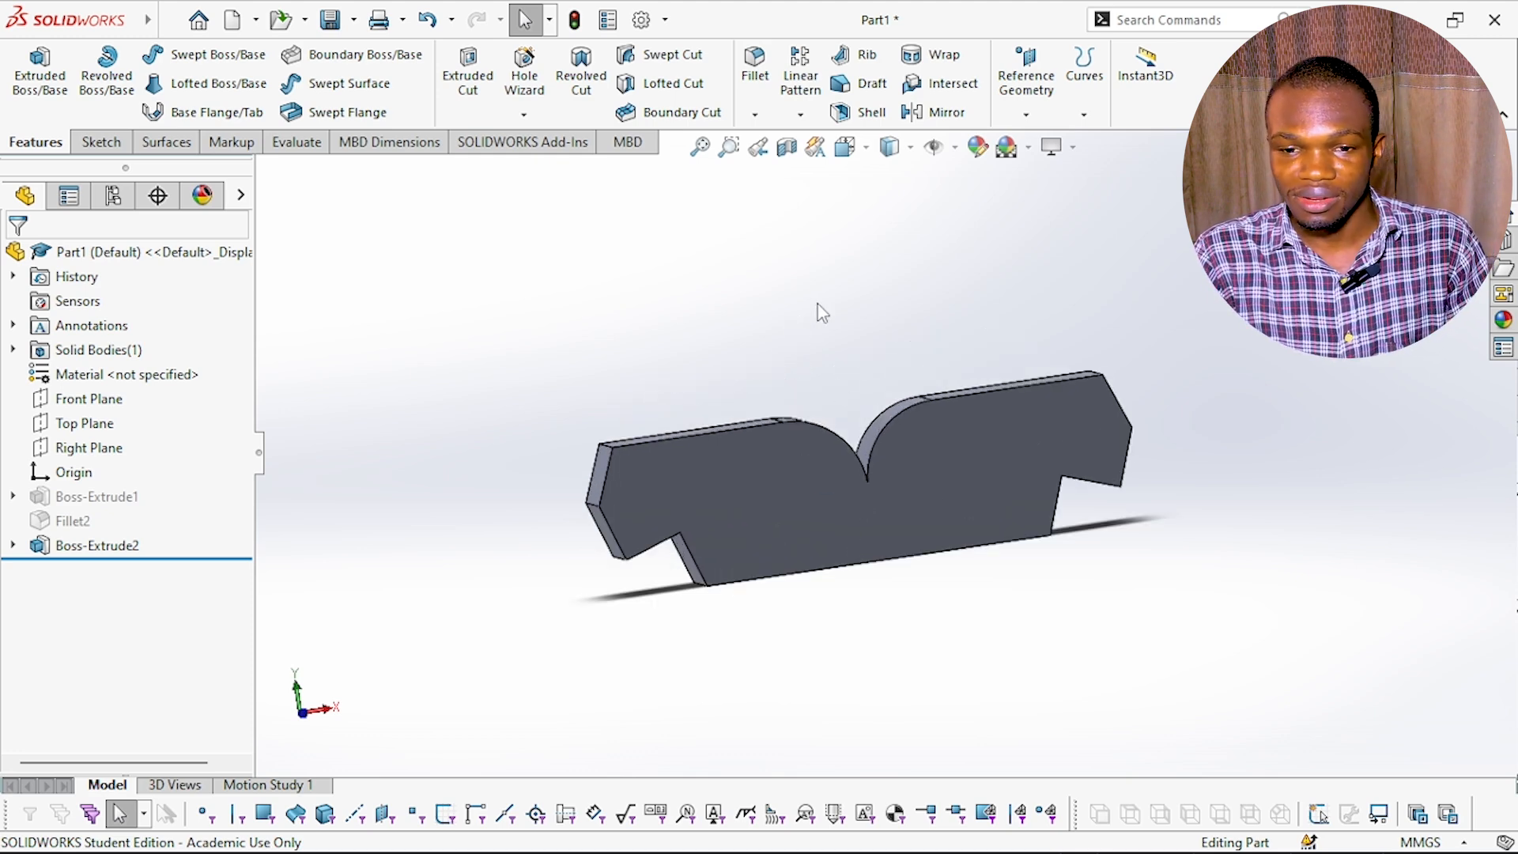
{"action": "scroll", "coordinate": [907, 348], "scroll_direction": "up", "scroll_amount": 1}
{"action": "scroll", "coordinate": [902, 577], "scroll_direction": "up", "scroll_amount": 1}
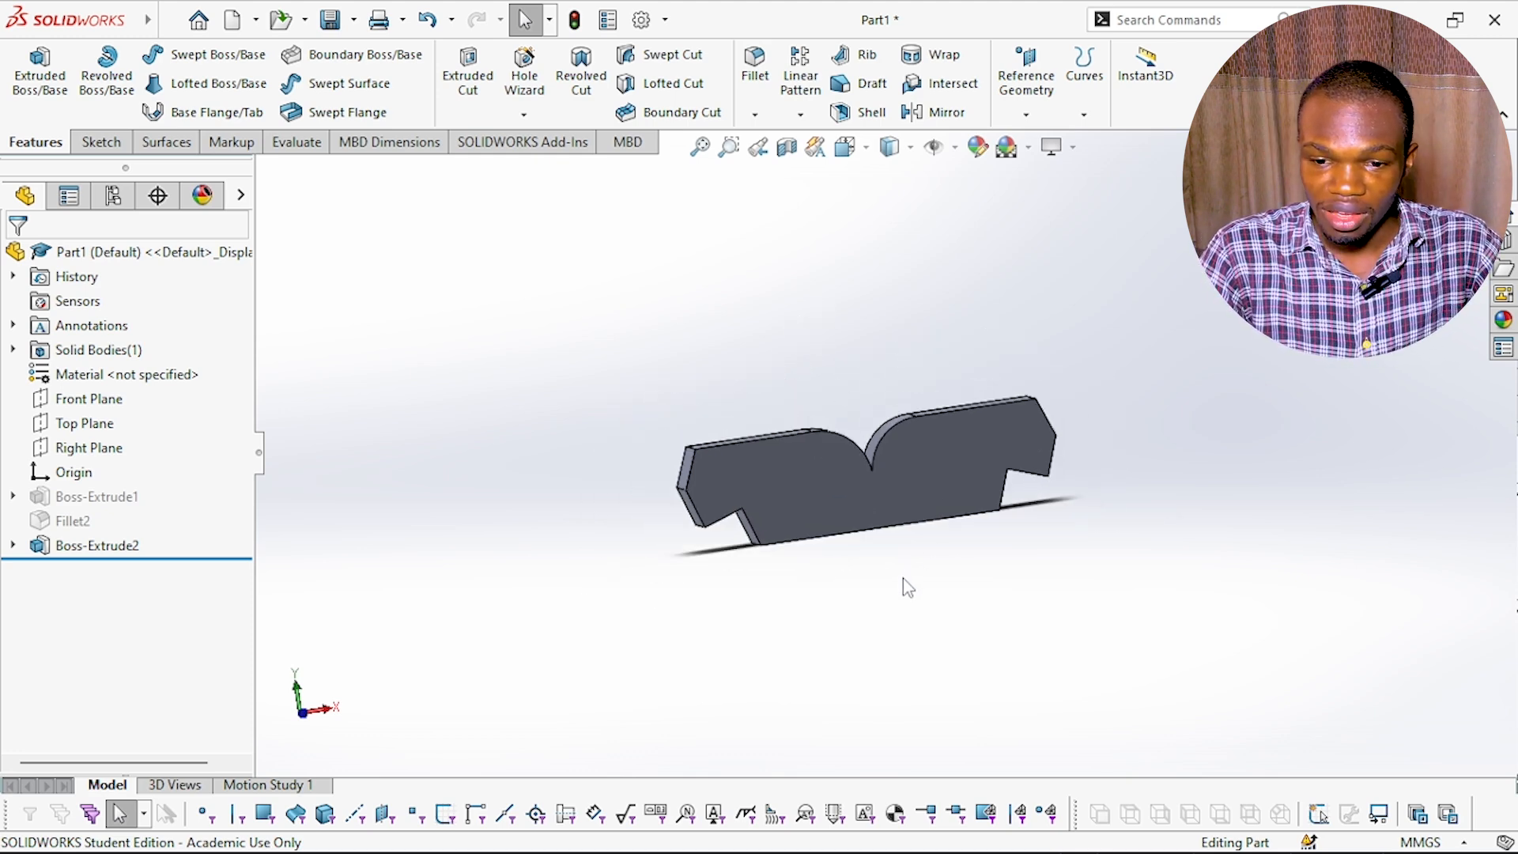
{"action": "scroll", "coordinate": [840, 268], "scroll_direction": "down", "scroll_amount": 1}
{"action": "scroll", "coordinate": [1027, 508], "scroll_direction": "down", "scroll_amount": 1}
{"action": "scroll", "coordinate": [936, 632], "scroll_direction": "up", "scroll_amount": 1}
{"action": "scroll", "coordinate": [833, 297], "scroll_direction": "down", "scroll_amount": 2}
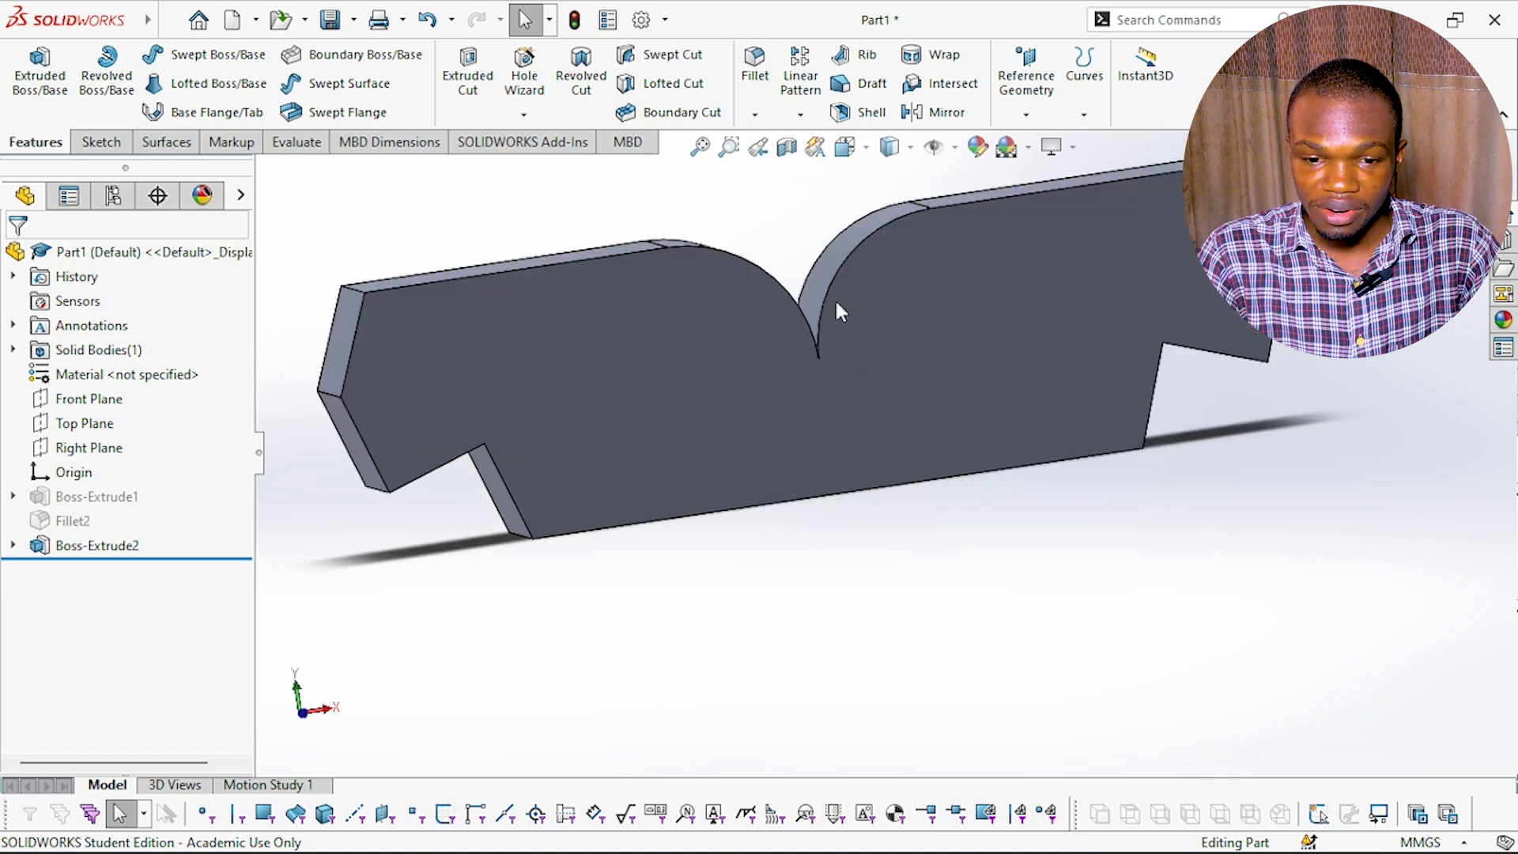
{"action": "scroll", "coordinate": [831, 229], "scroll_direction": "up", "scroll_amount": 1}
{"action": "scroll", "coordinate": [818, 277], "scroll_direction": "up", "scroll_amount": 1}
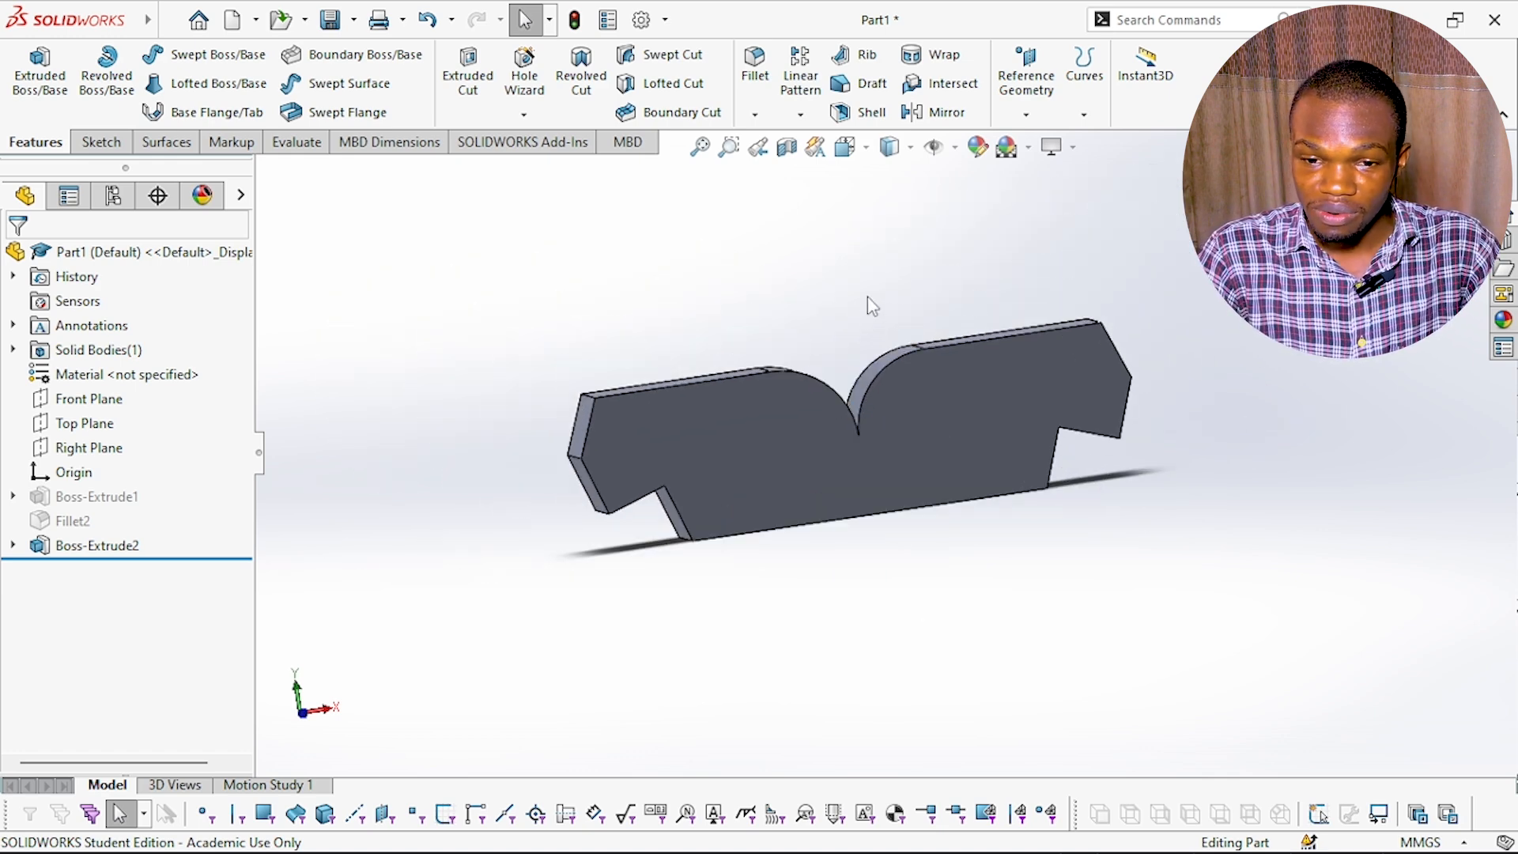
{"action": "middle_click_drag", "start_coordinate": [1210, 321], "coordinate": [1155, 364]}
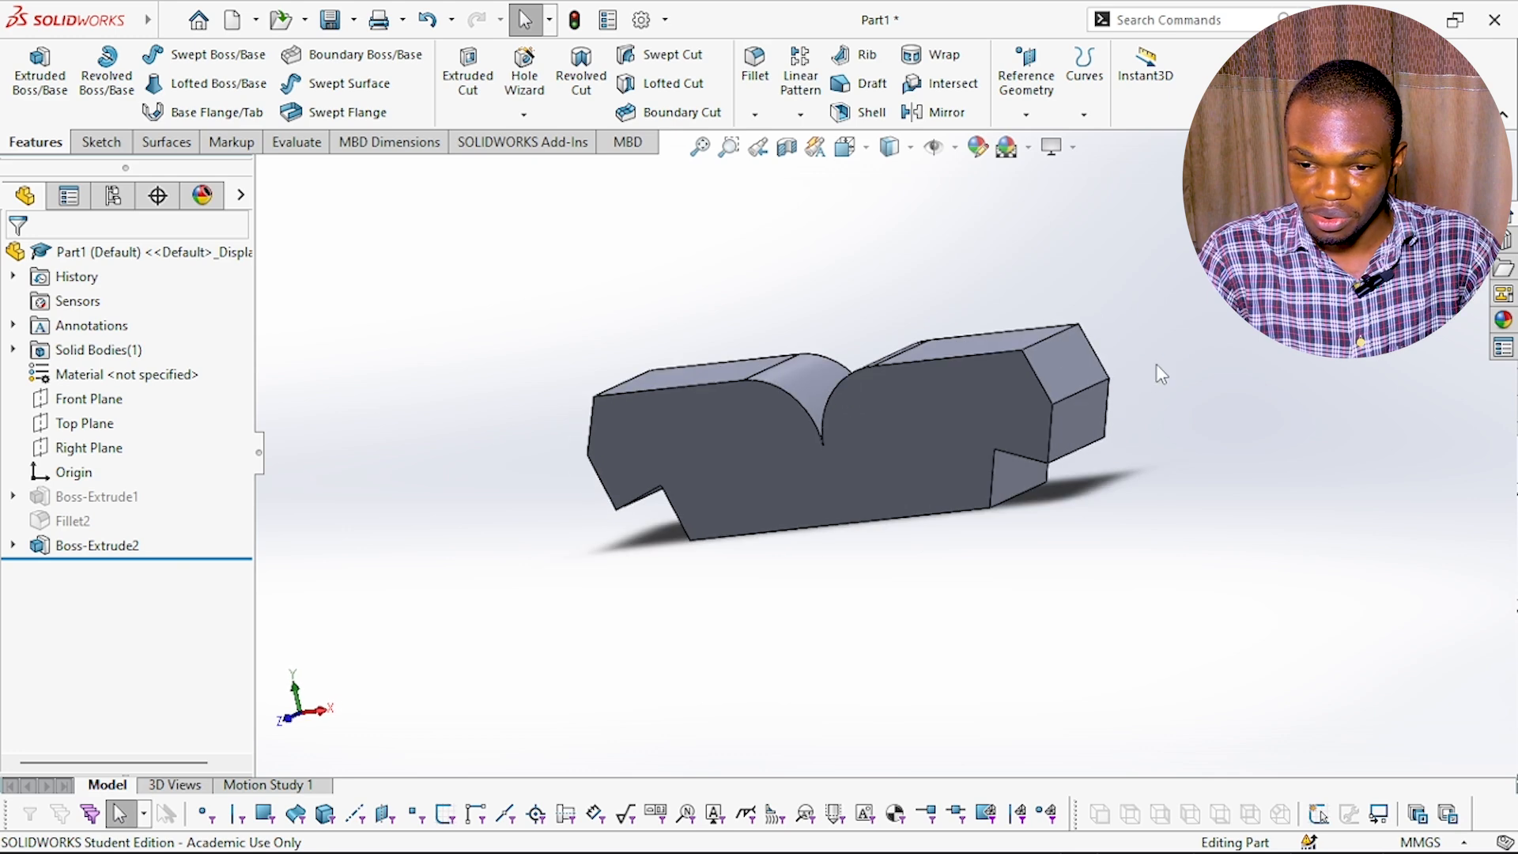